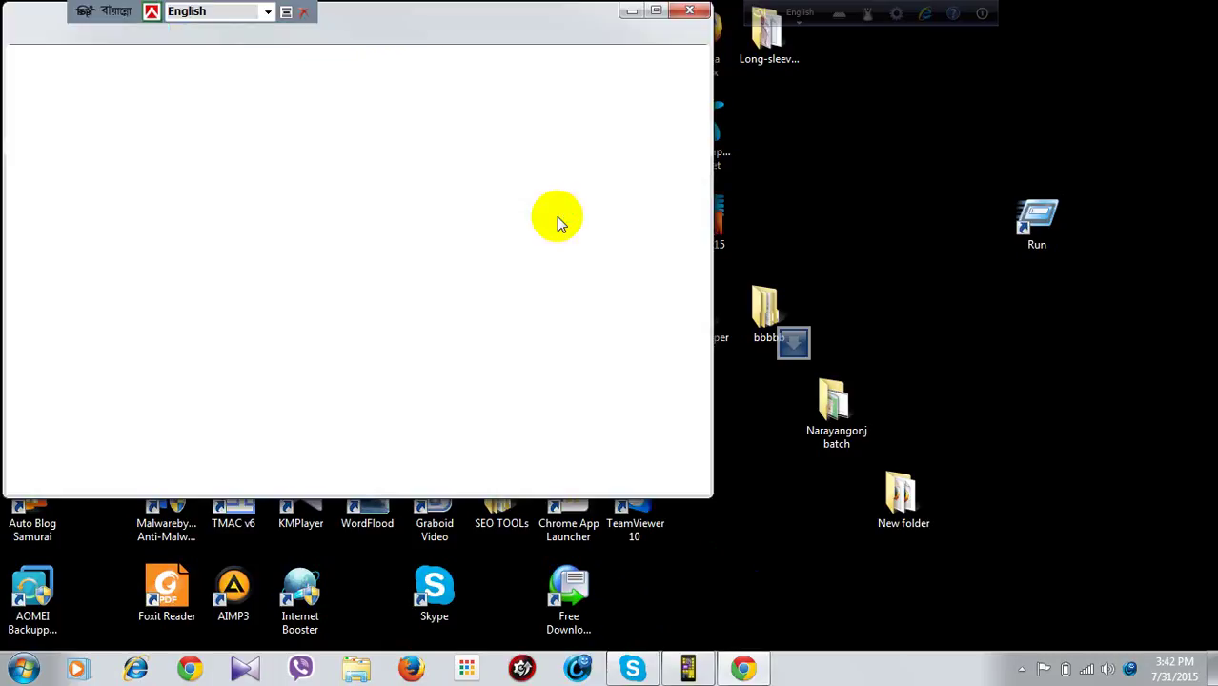
# - Maximise the browser window and try to search Google for "keyword planner"
pyautogui.click(656, 11)
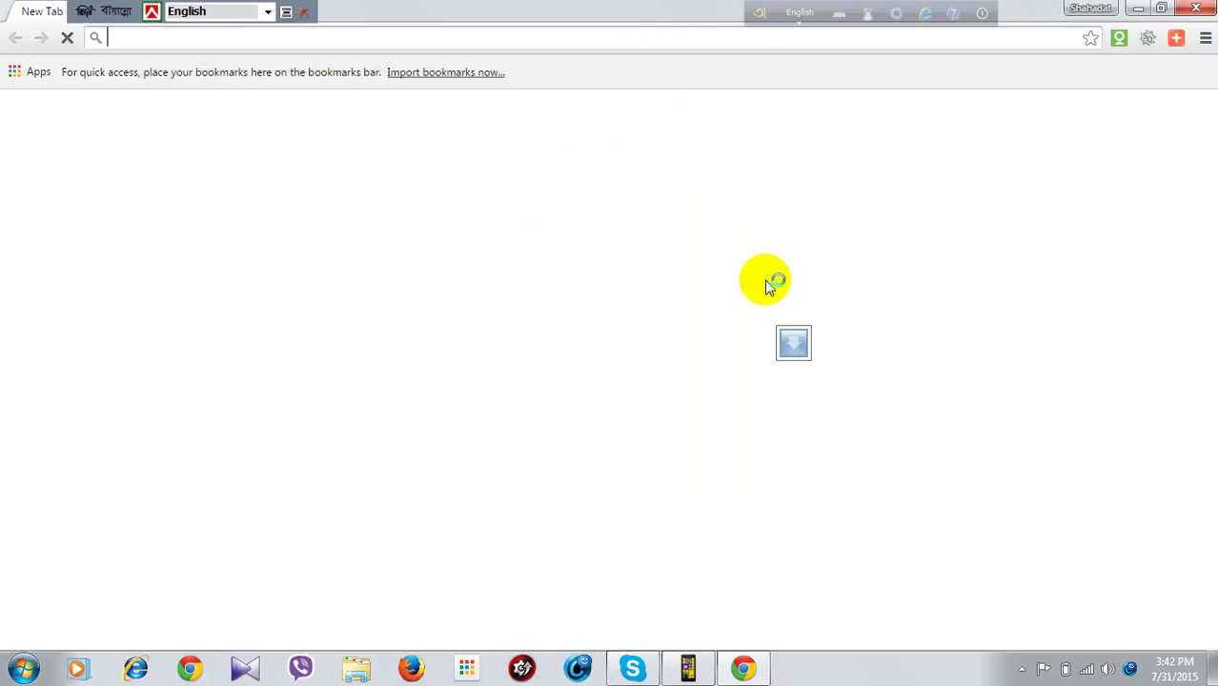
pyautogui.click(280, 36)
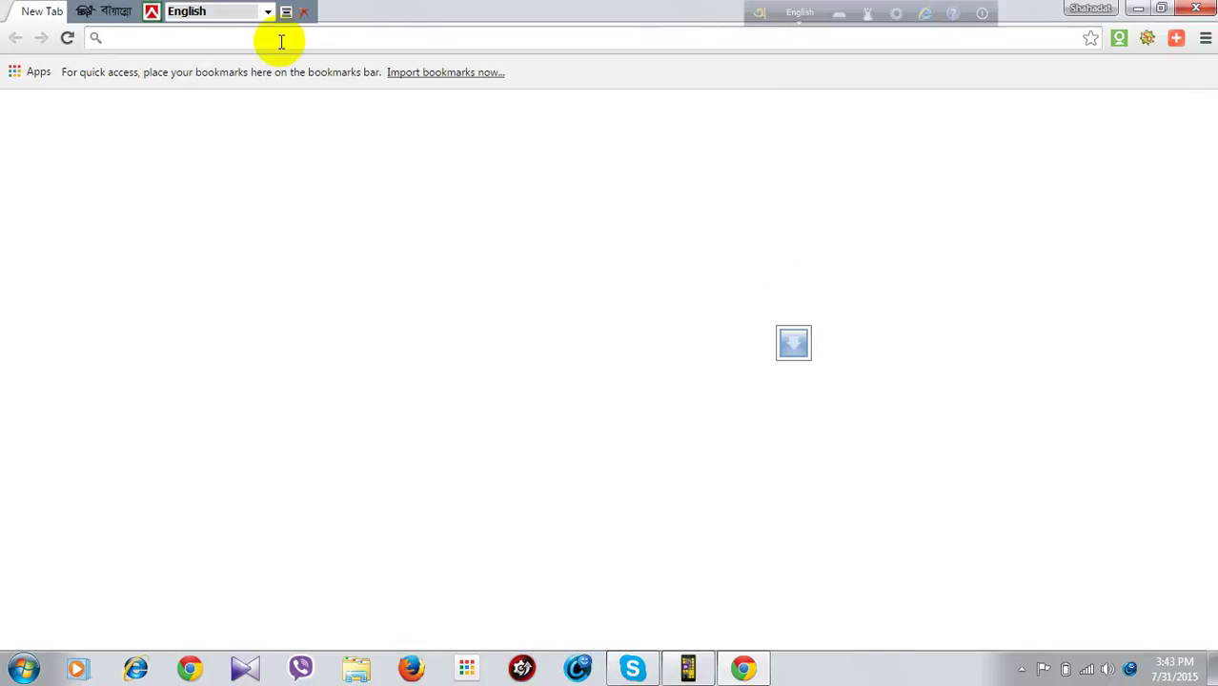
pyautogui.click(280, 41)
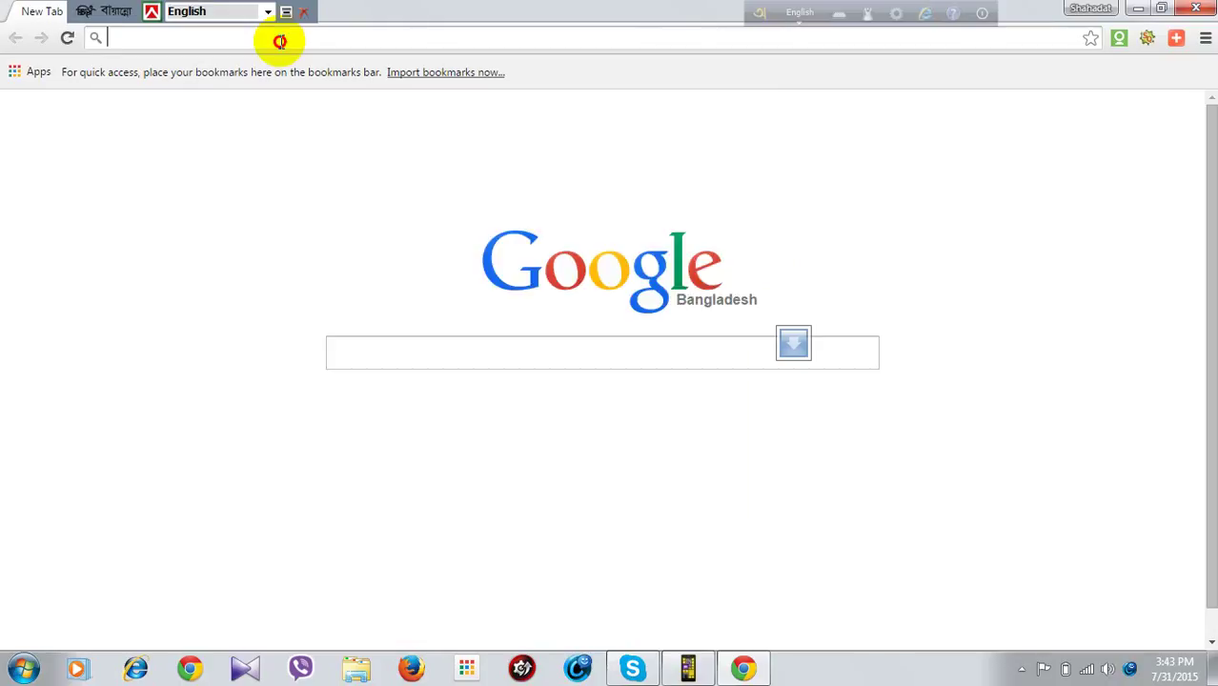
pyautogui.click(492, 349)
pyautogui.write('key')
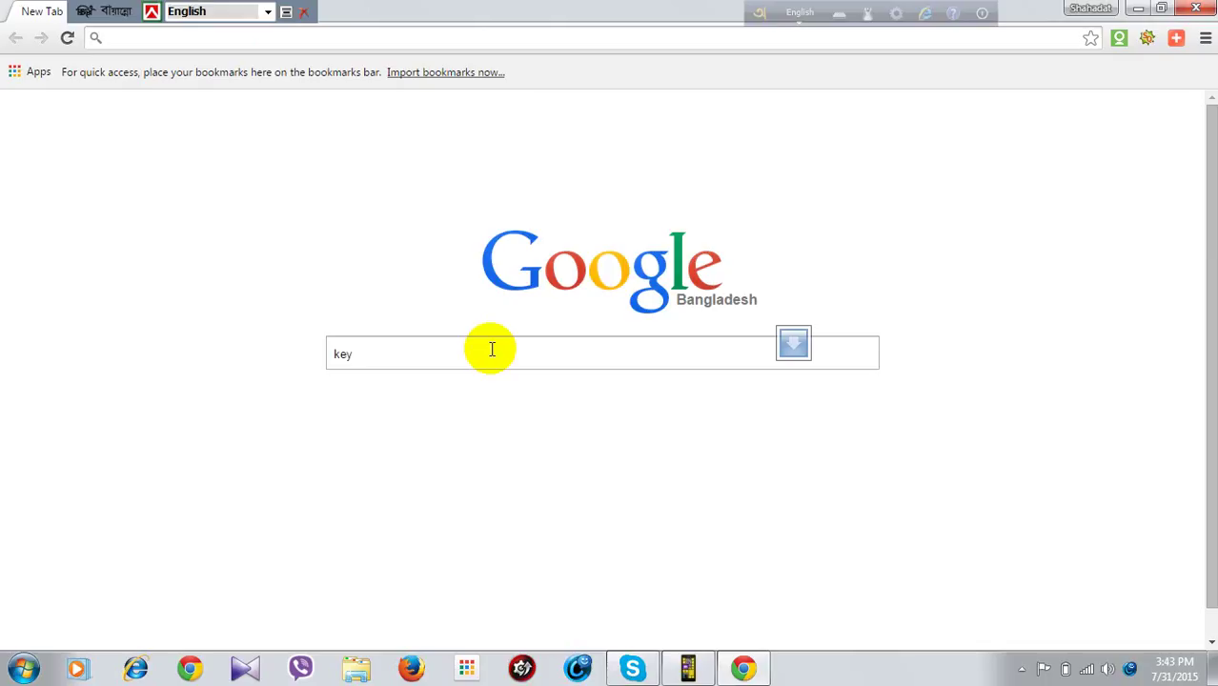
pyautogui.write('word')
pyautogui.write('planner')
pyautogui.press('Return')
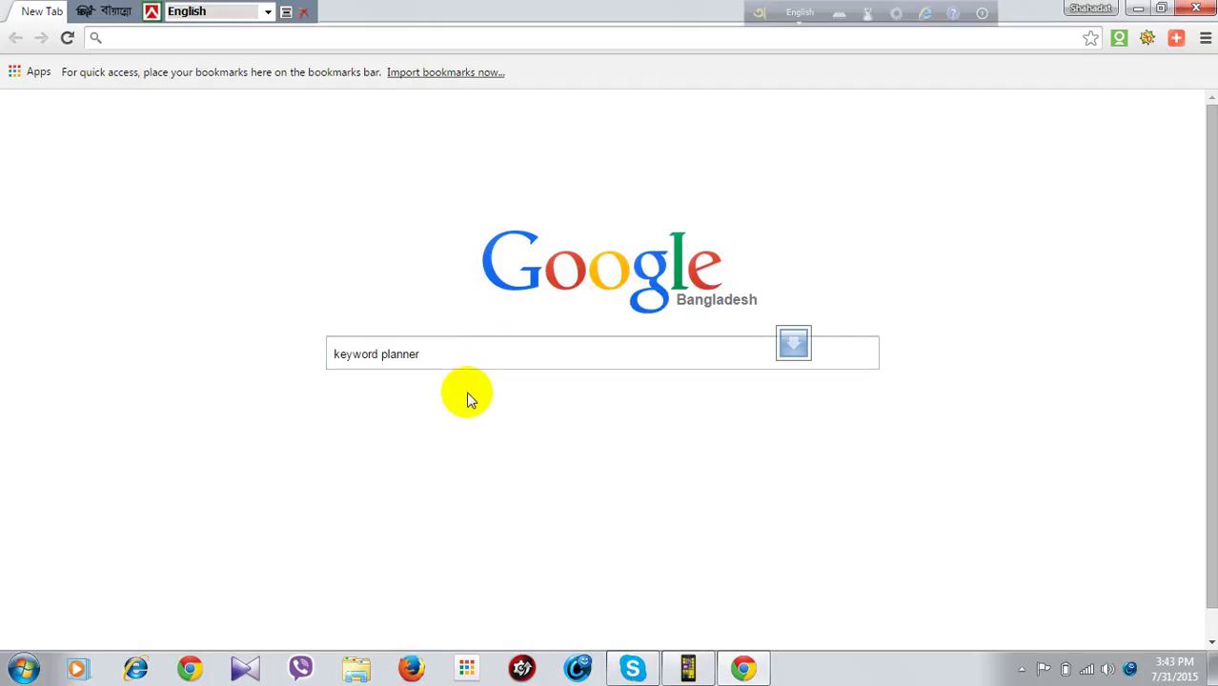
pyautogui.click(151, 34)
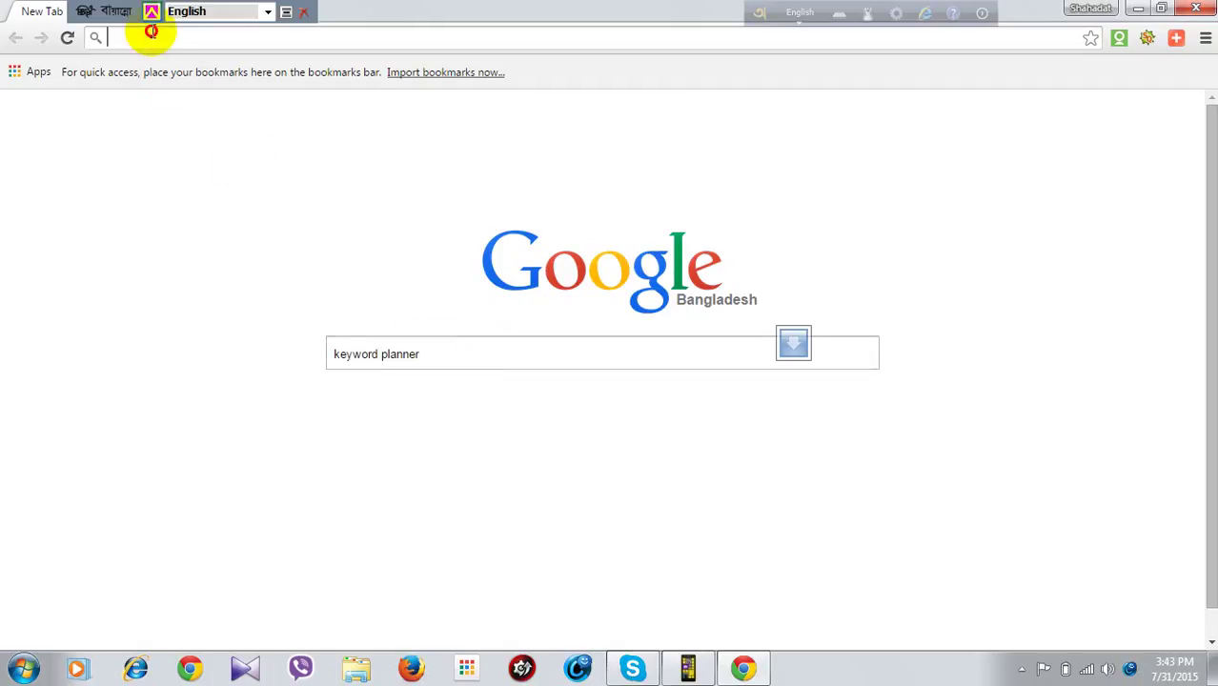
pyautogui.doubleClick(593, 362)
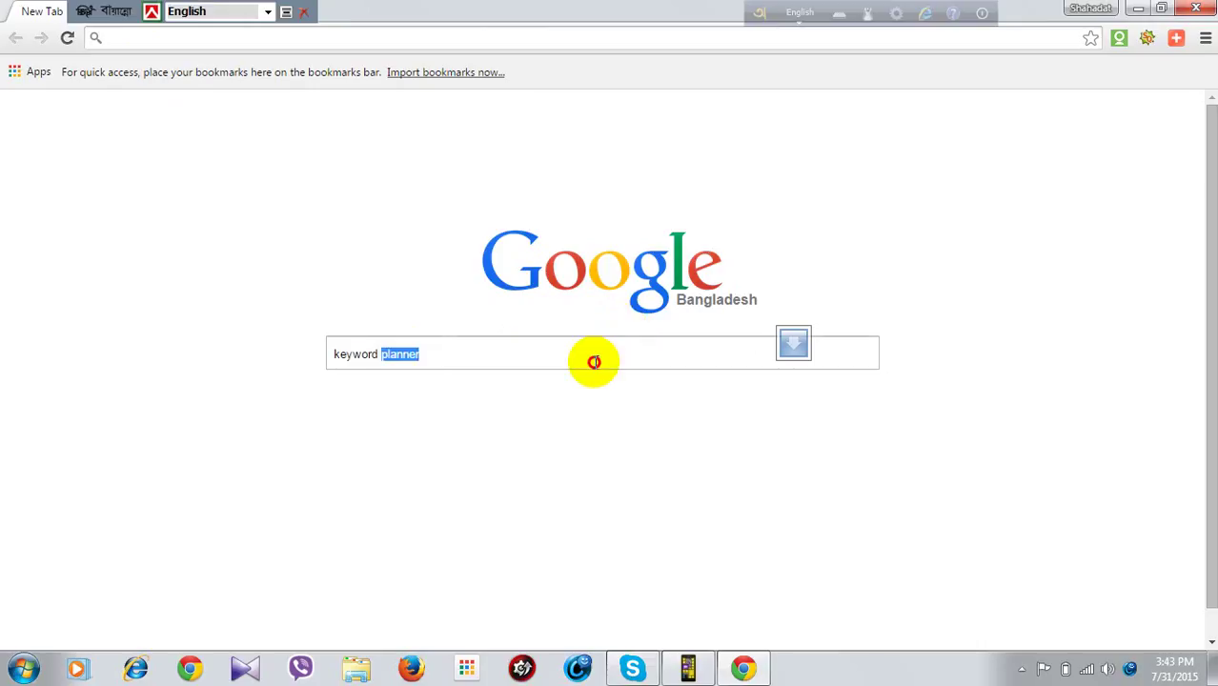
pyautogui.click(594, 362)
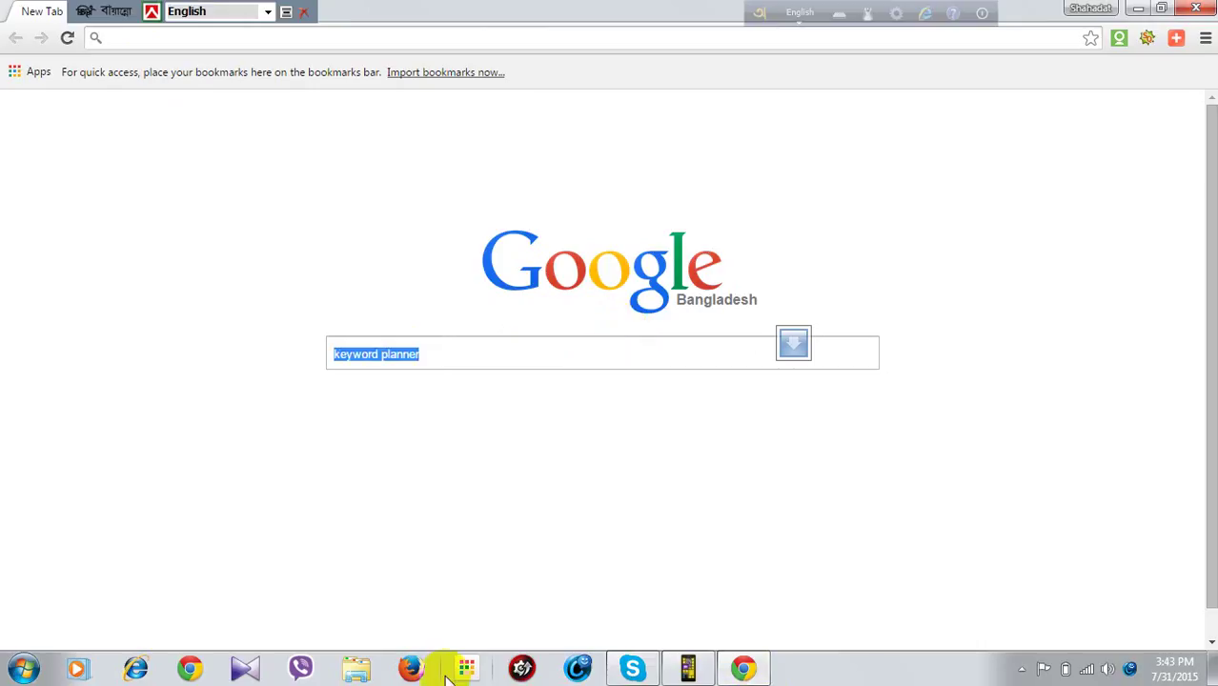
# - Switch to Firefox and go to google.com
pyautogui.click(412, 670)
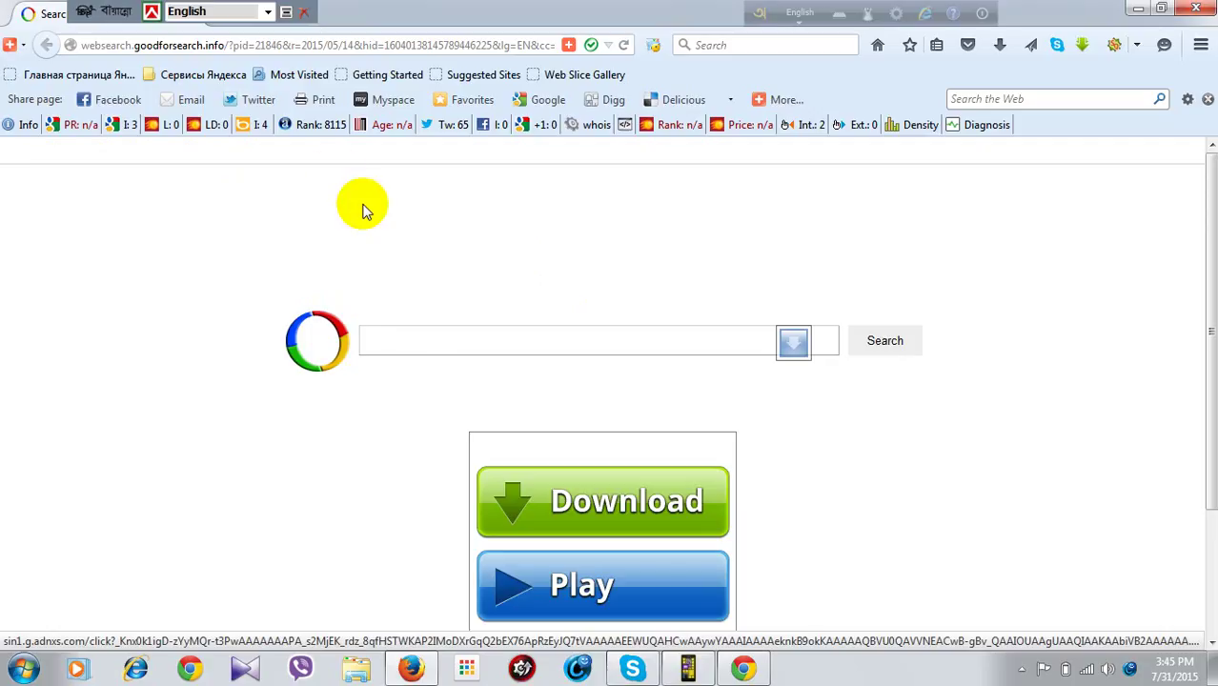
pyautogui.click(270, 47)
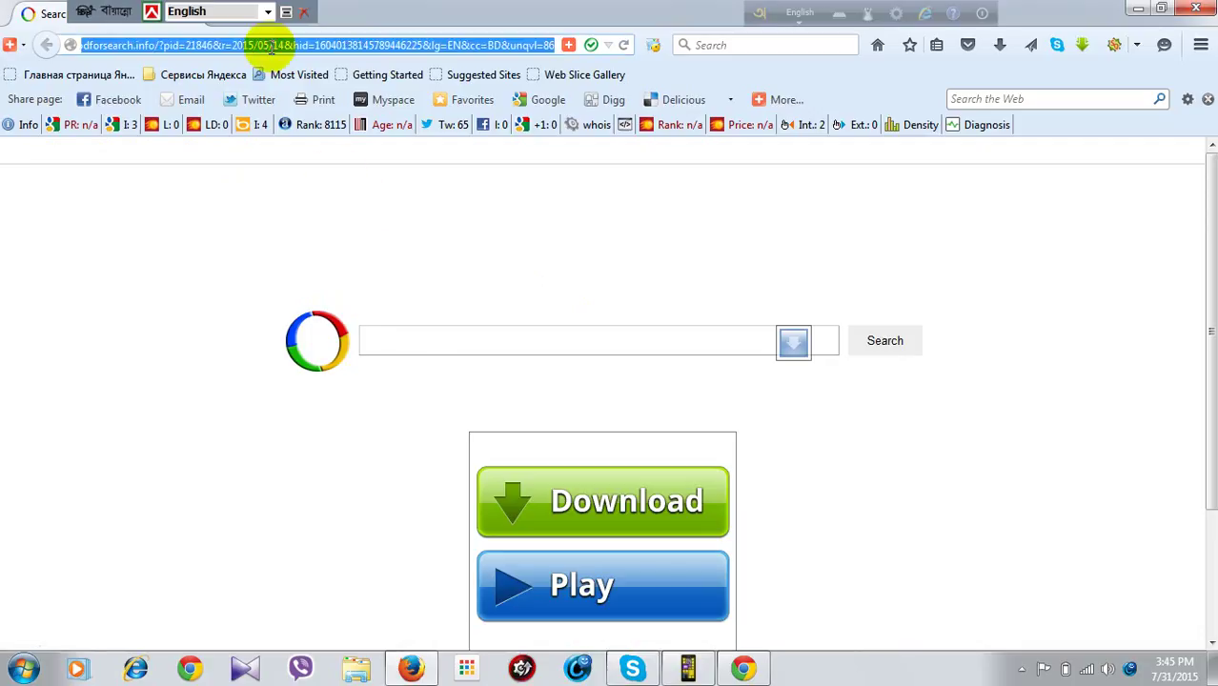
pyautogui.write('google.com/')
pyautogui.press('Return')
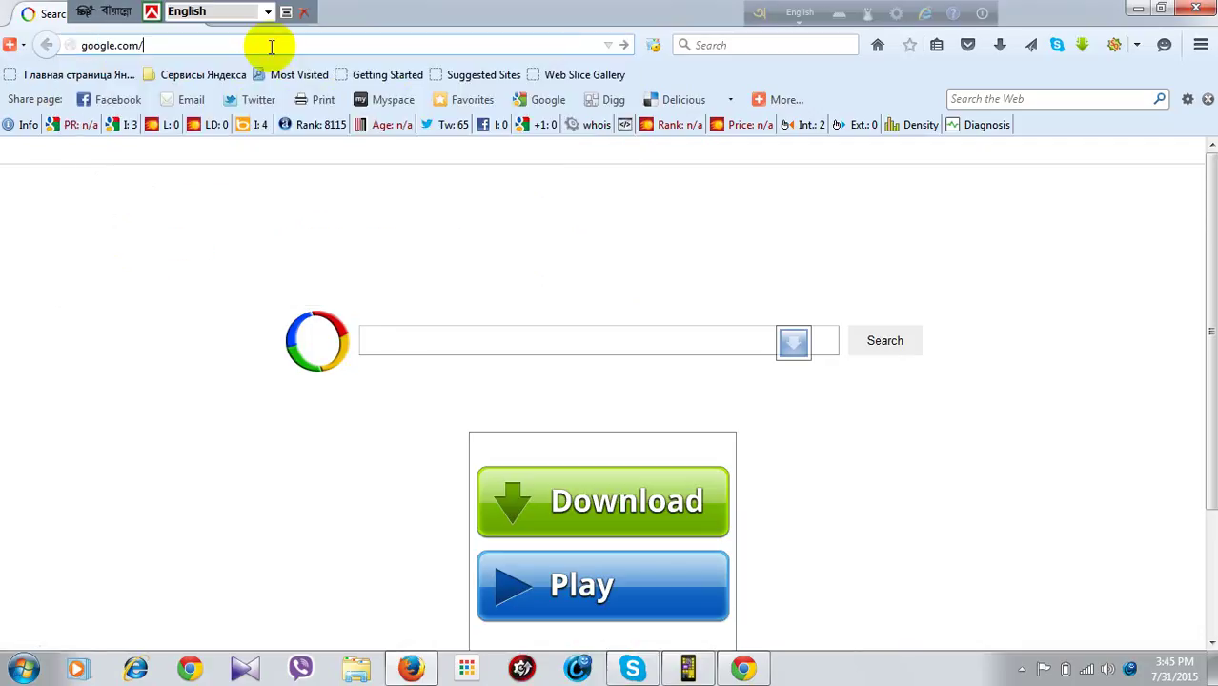
pyautogui.press('Return')
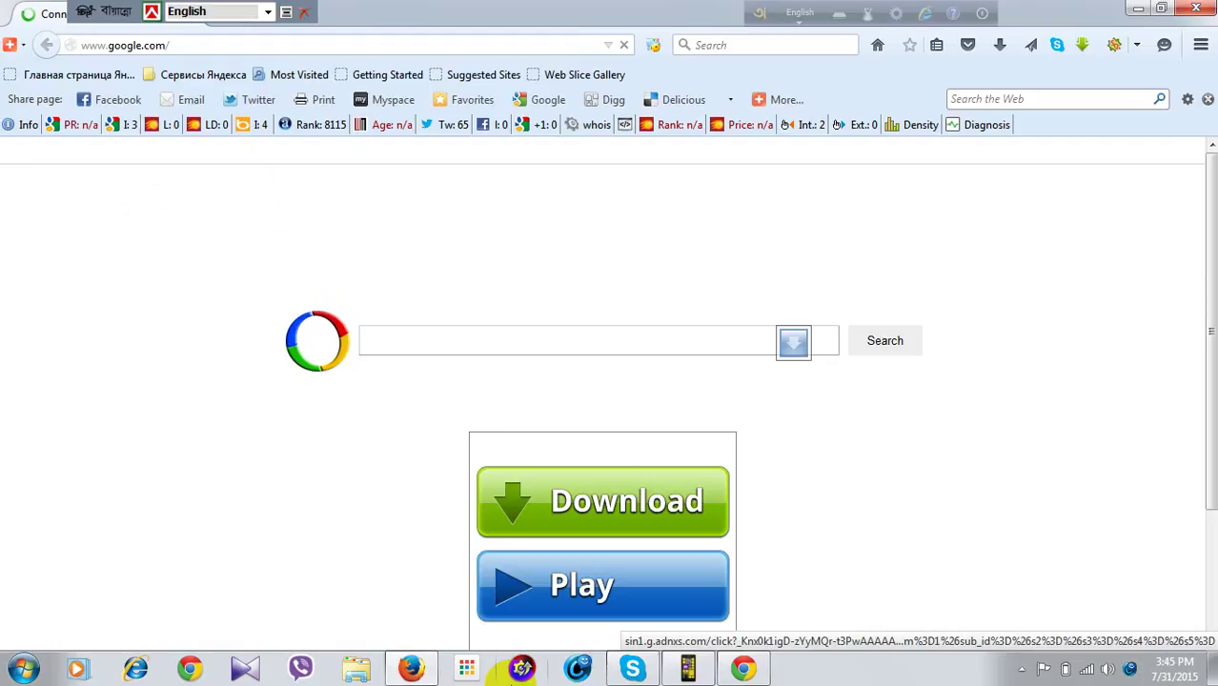
# - Close the Chrome window and return to the Google page in Firefox
pyautogui.click(428, 674)
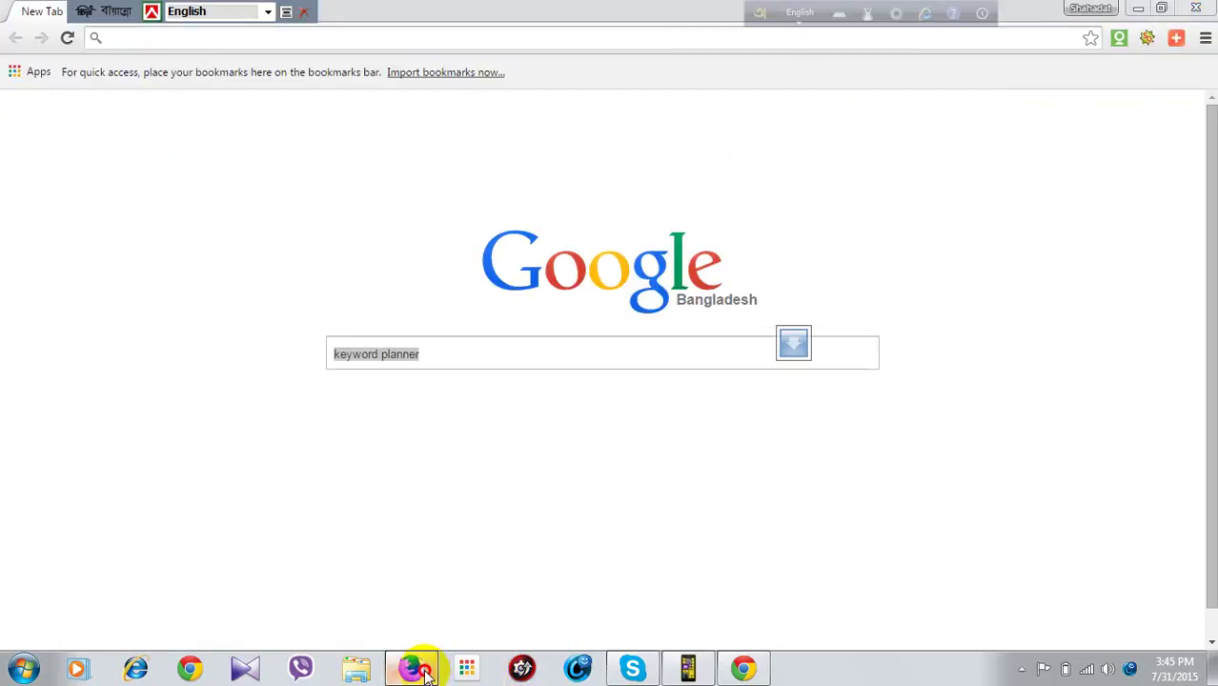
pyautogui.click(427, 673)
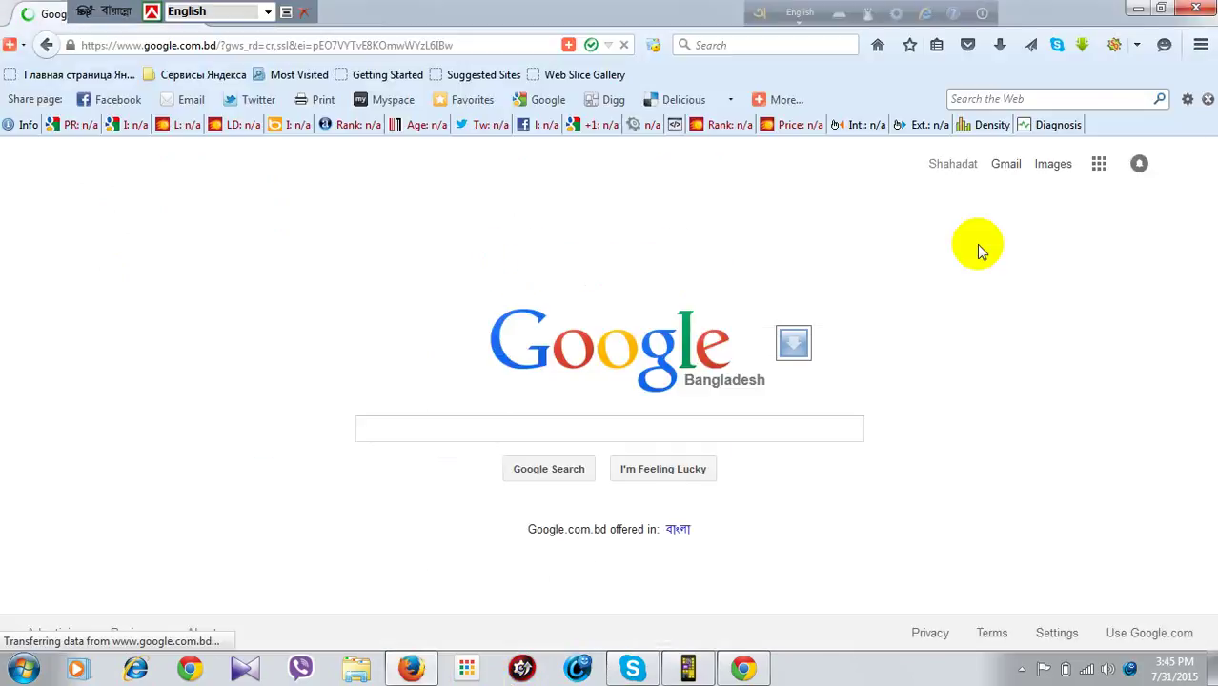
pyautogui.click(437, 664)
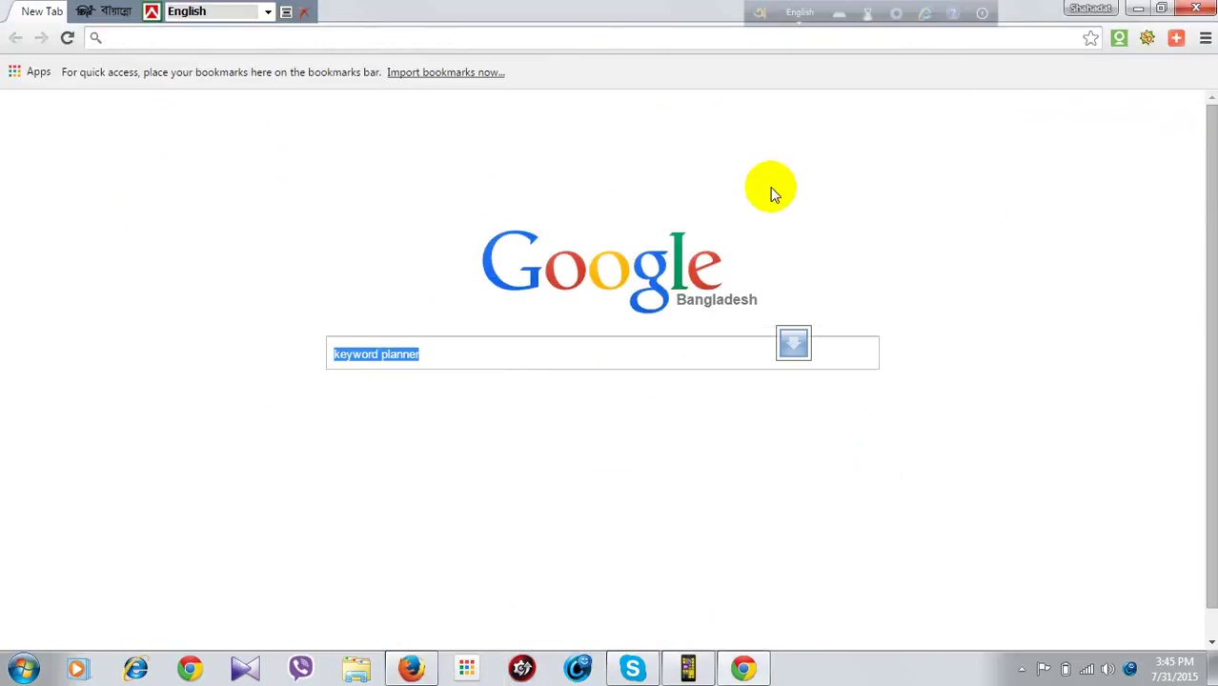
pyautogui.click(1195, 9)
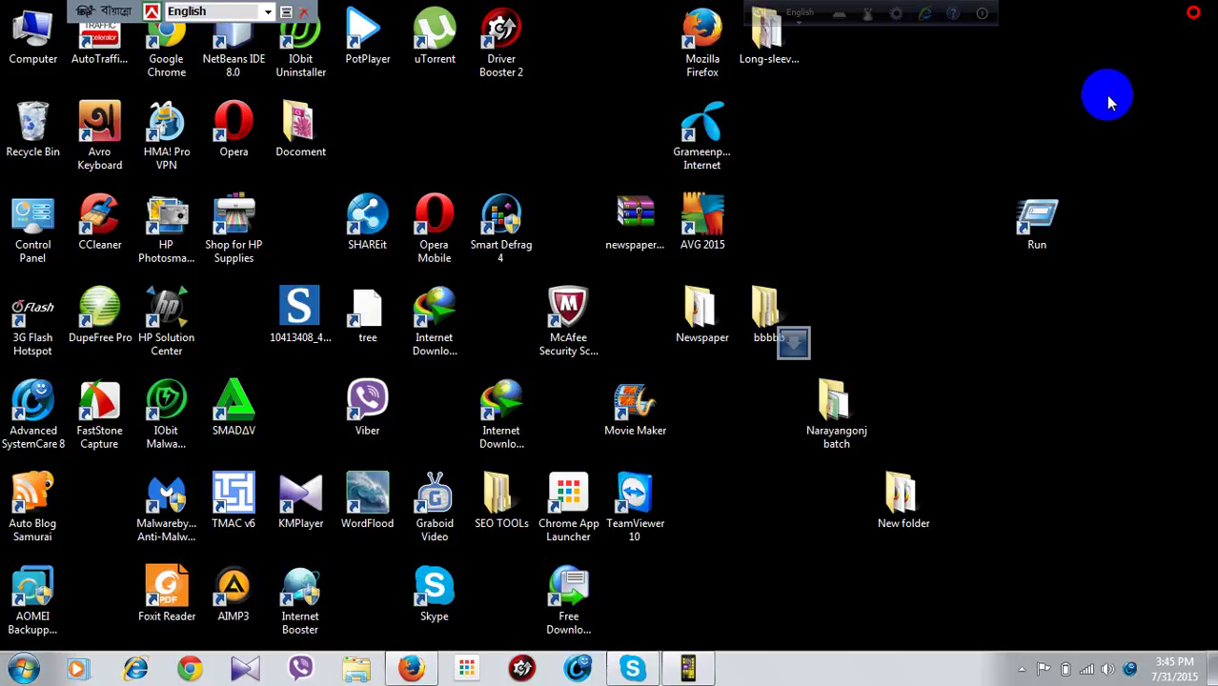
pyautogui.click(410, 669)
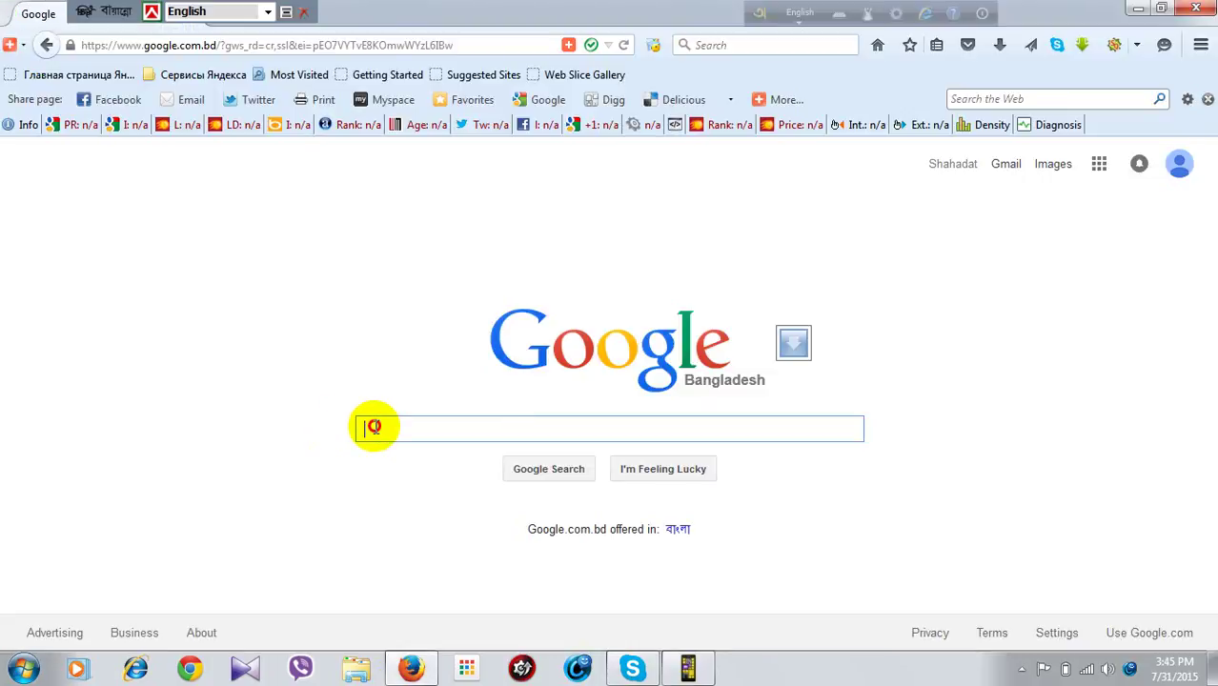
# - Search Google for "keyword planner" and open the "Google AdWords: Keyword Planner" result
pyautogui.write('key')
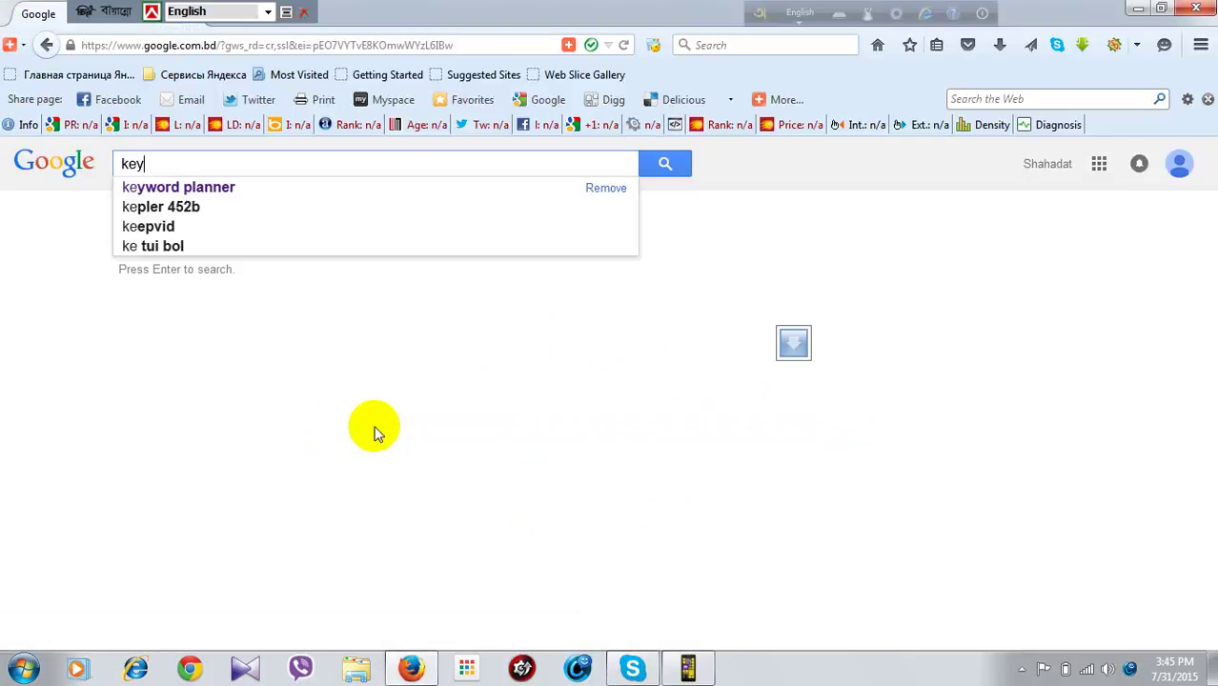
pyautogui.press('Down')
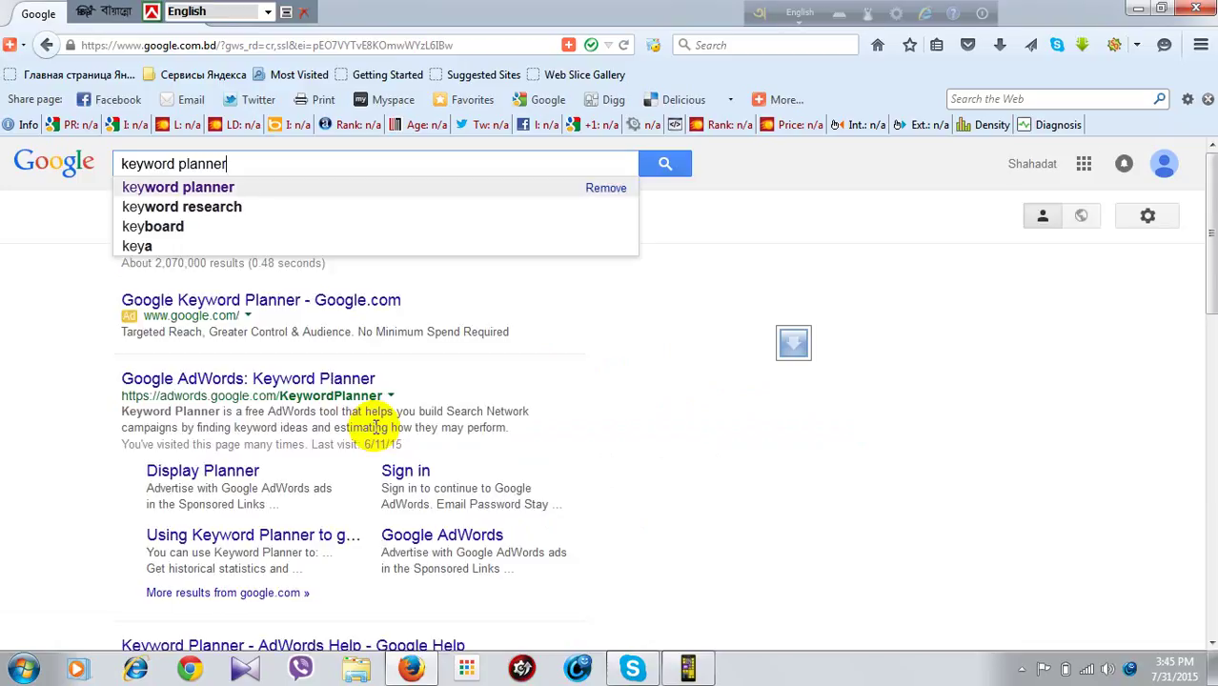
pyautogui.press('Return')
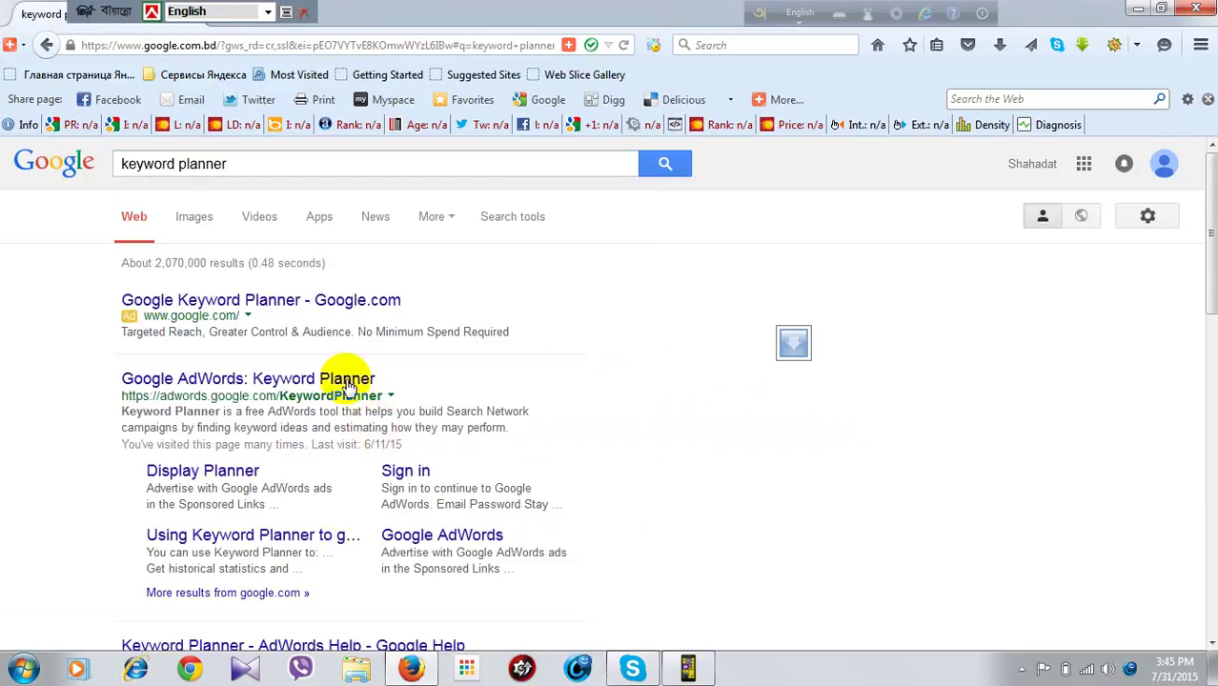
pyautogui.click(347, 381)
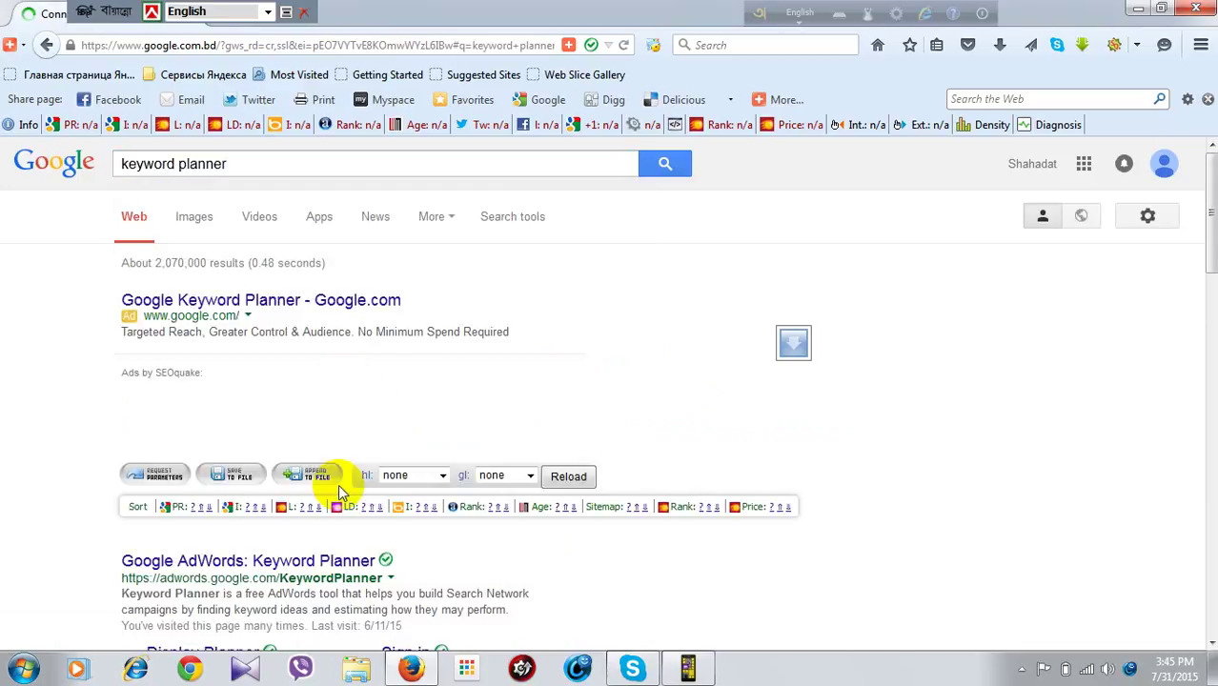
pyautogui.click(349, 566)
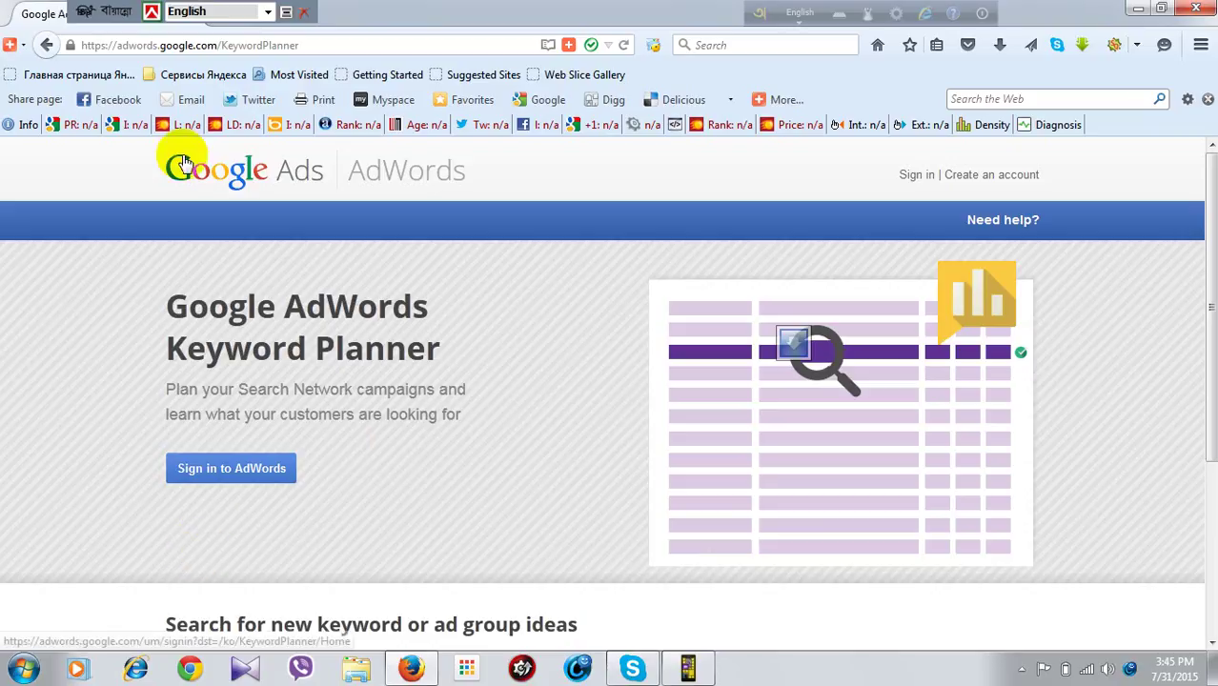
# - Sign in to AdWords with the account password already filled in
pyautogui.click(228, 467)
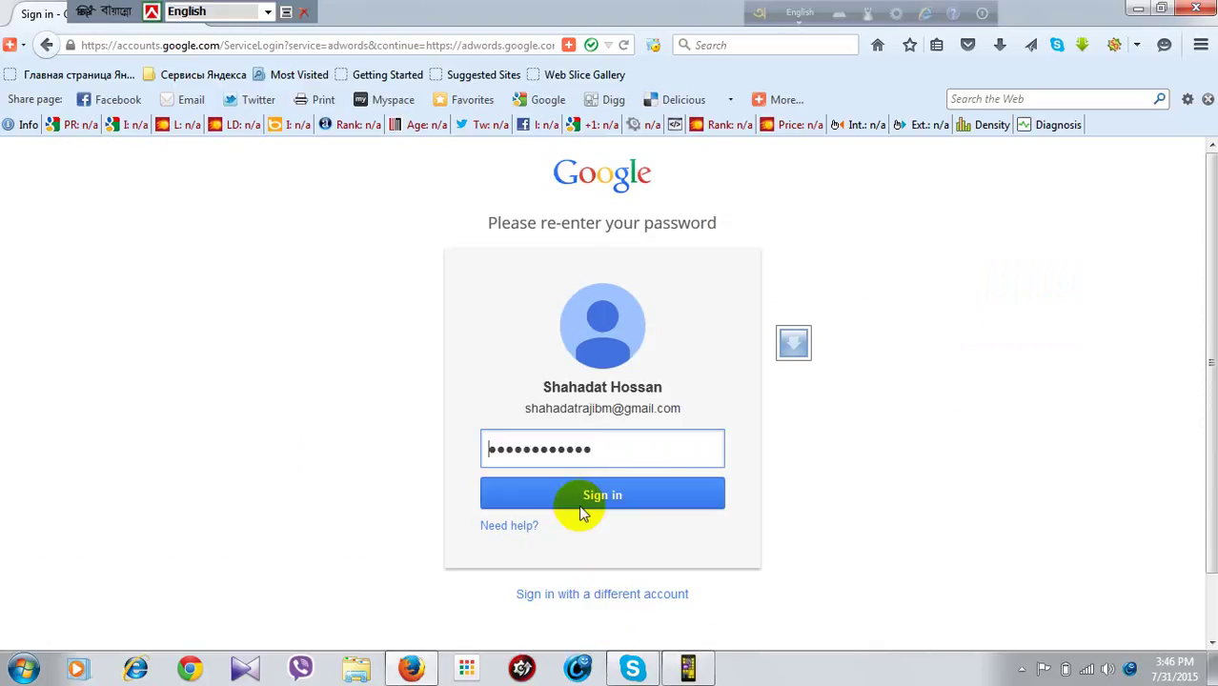
pyautogui.click(588, 502)
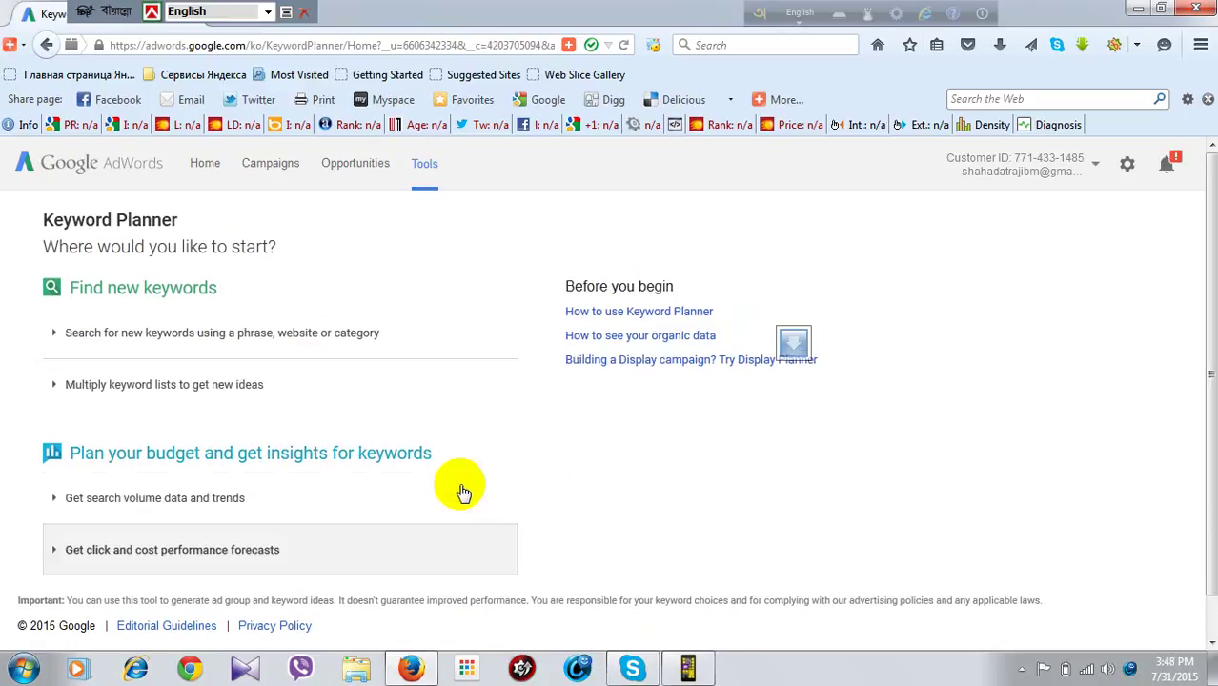
# - Search for new keywords using "movie" as the product or service, keeping the default targeting, and get the ideas
pyautogui.click(129, 342)
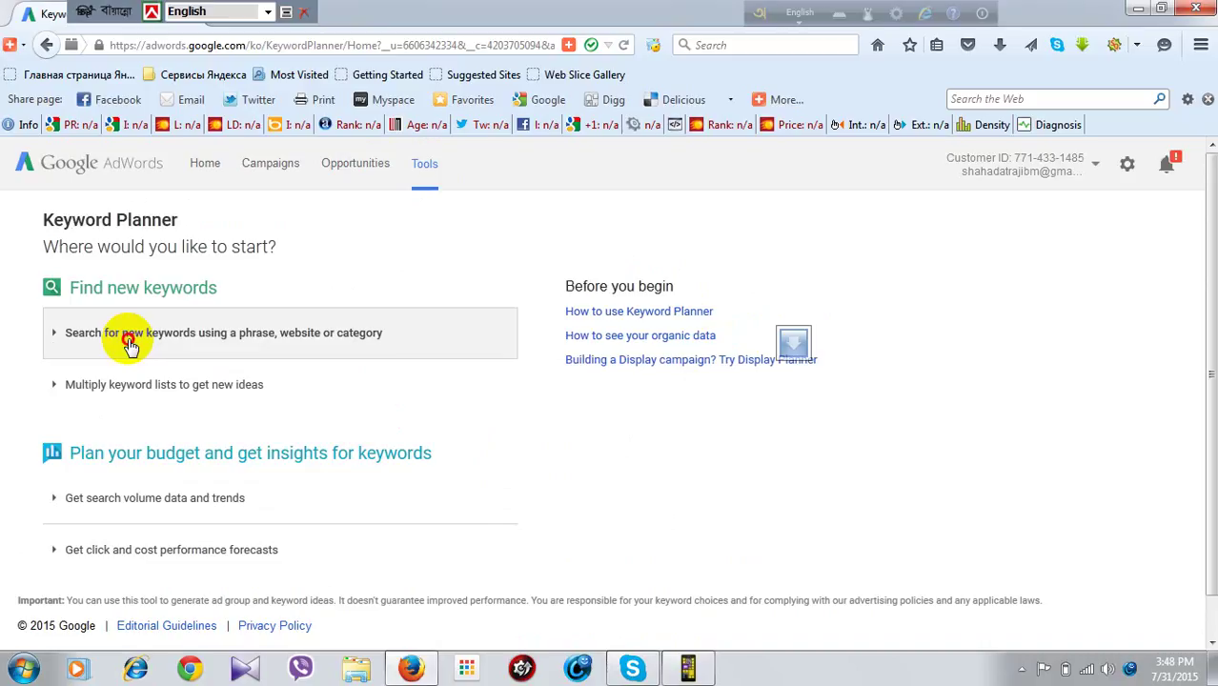
pyautogui.click(189, 438)
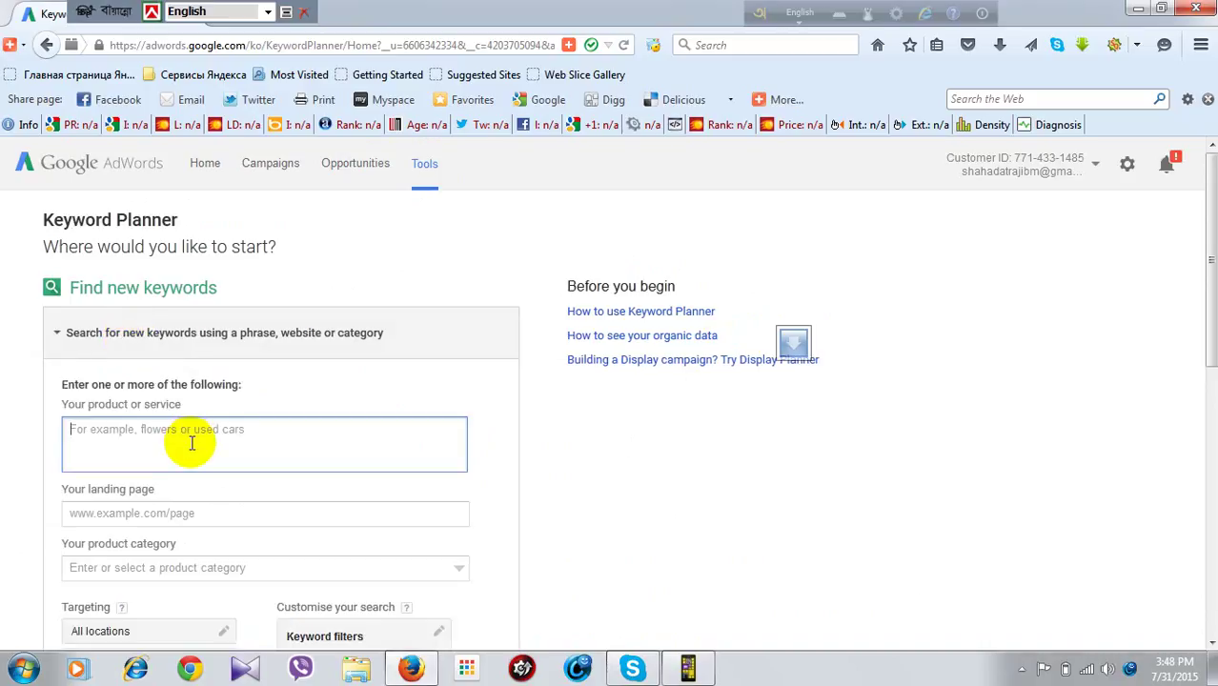
pyautogui.write('mo')
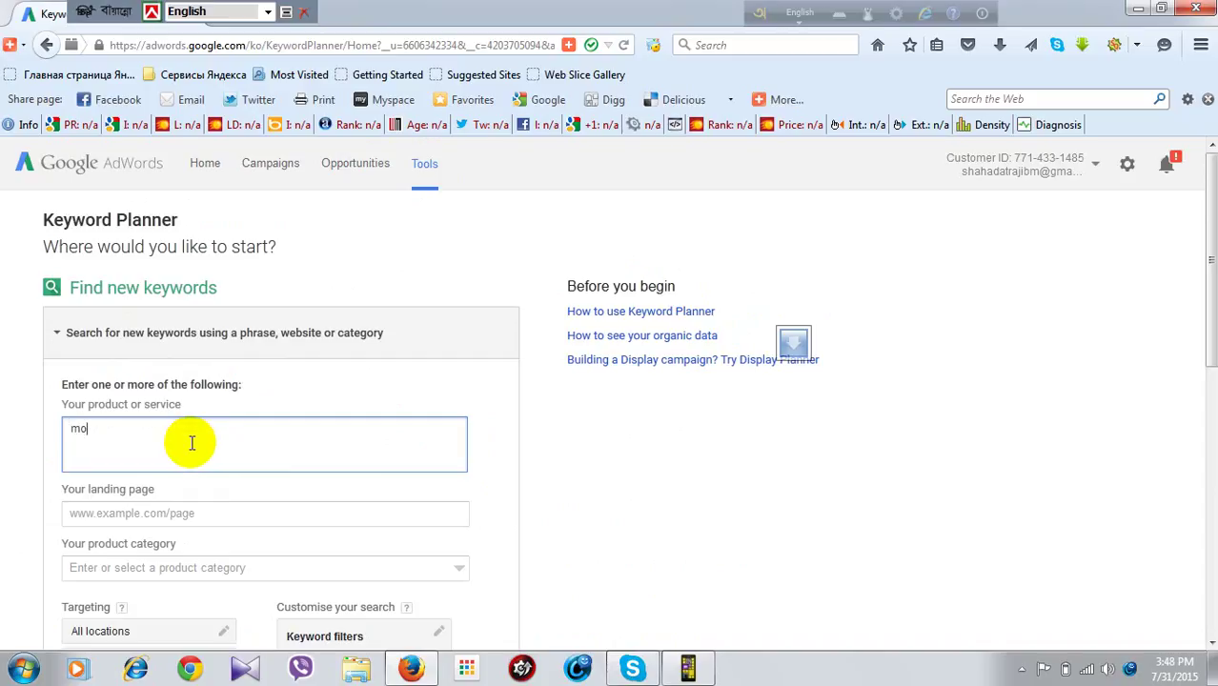
pyautogui.write('vie')
pyautogui.scroll(-1, 210, 457)
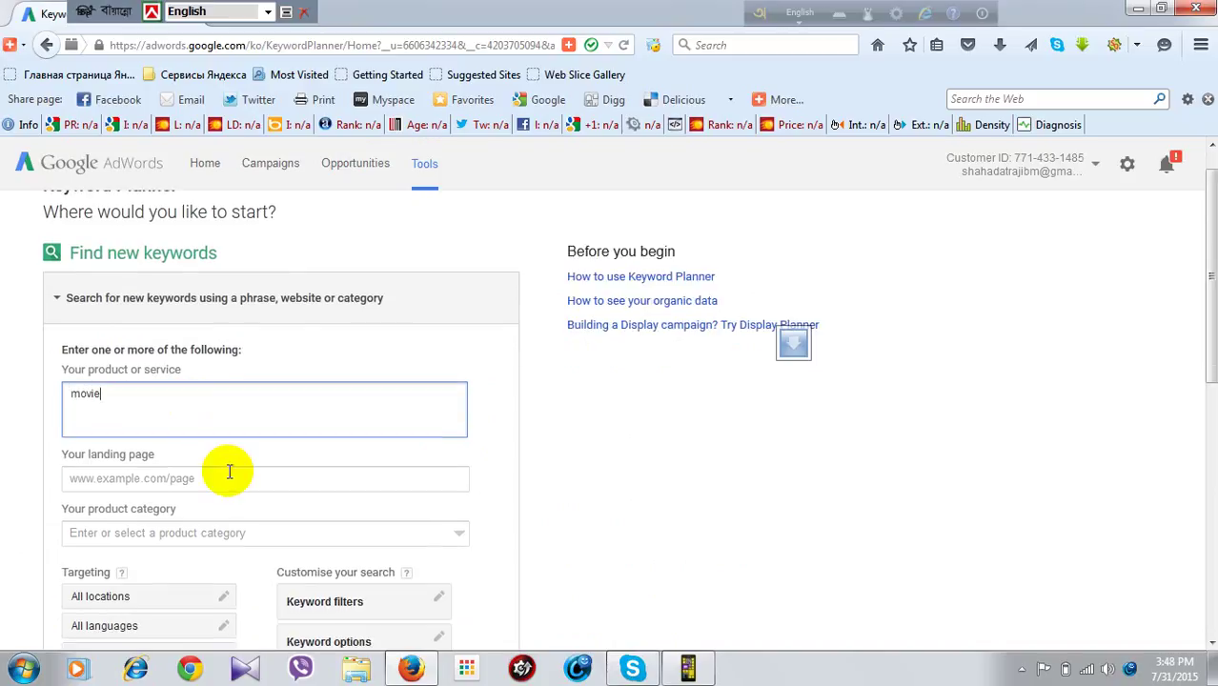
pyautogui.scroll(-6, 229, 471)
pyautogui.scroll(2, 125, 285)
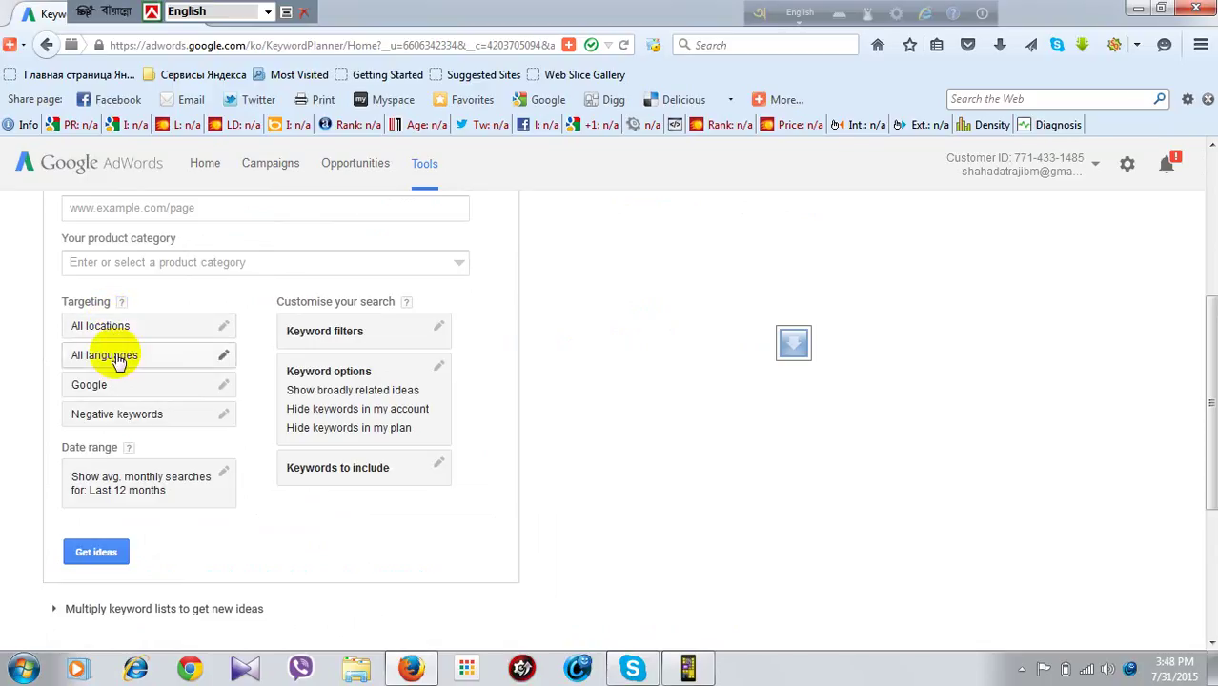
pyautogui.scroll(-2, 133, 476)
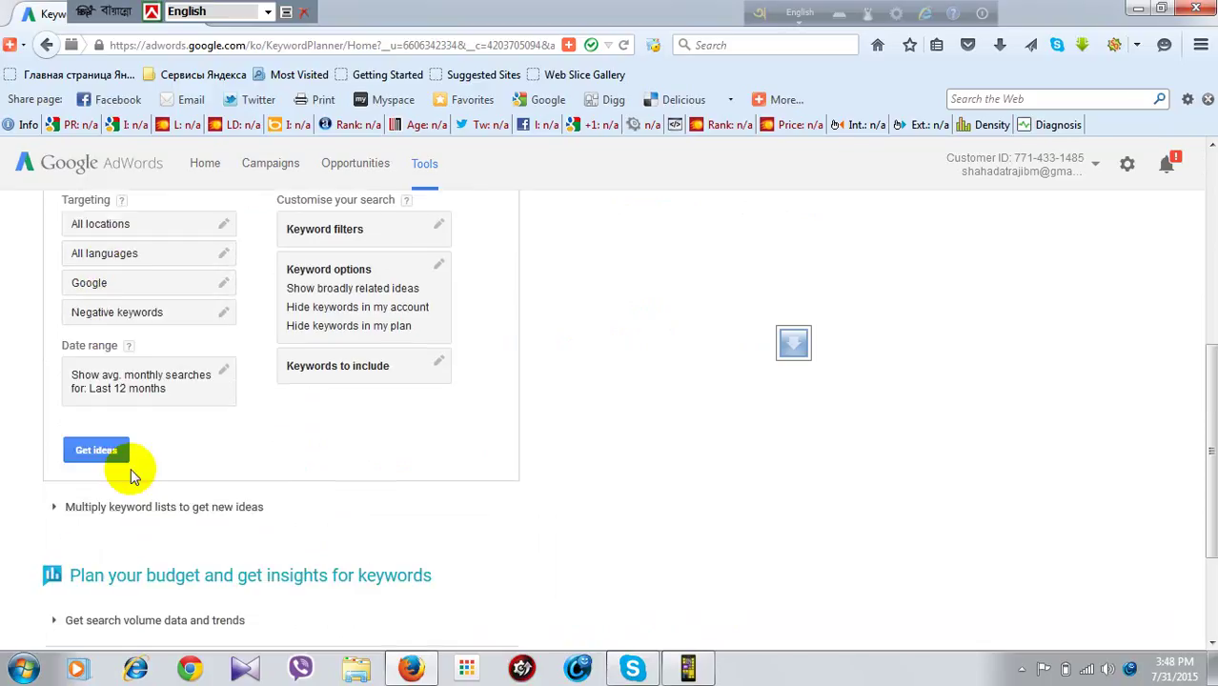
pyautogui.click(101, 451)
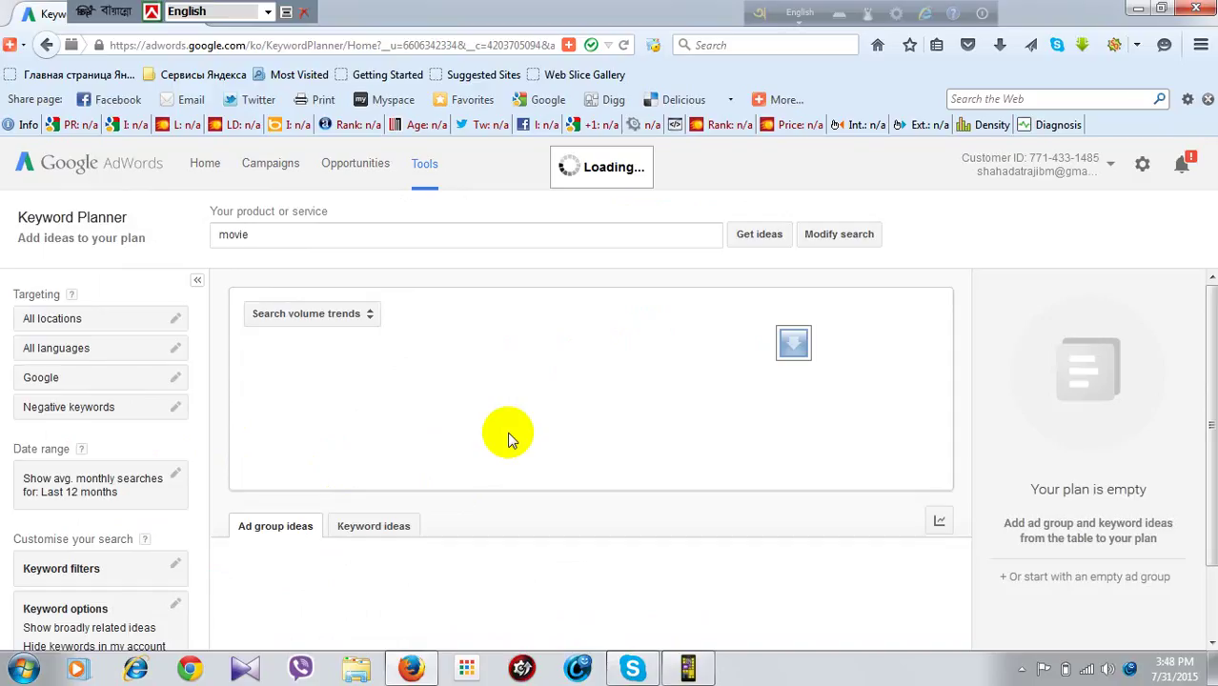
# - Examine the ad group ideas for "movie", comparing their average monthly searches and competition levels across the list
pyautogui.scroll(-3, 422, 434)
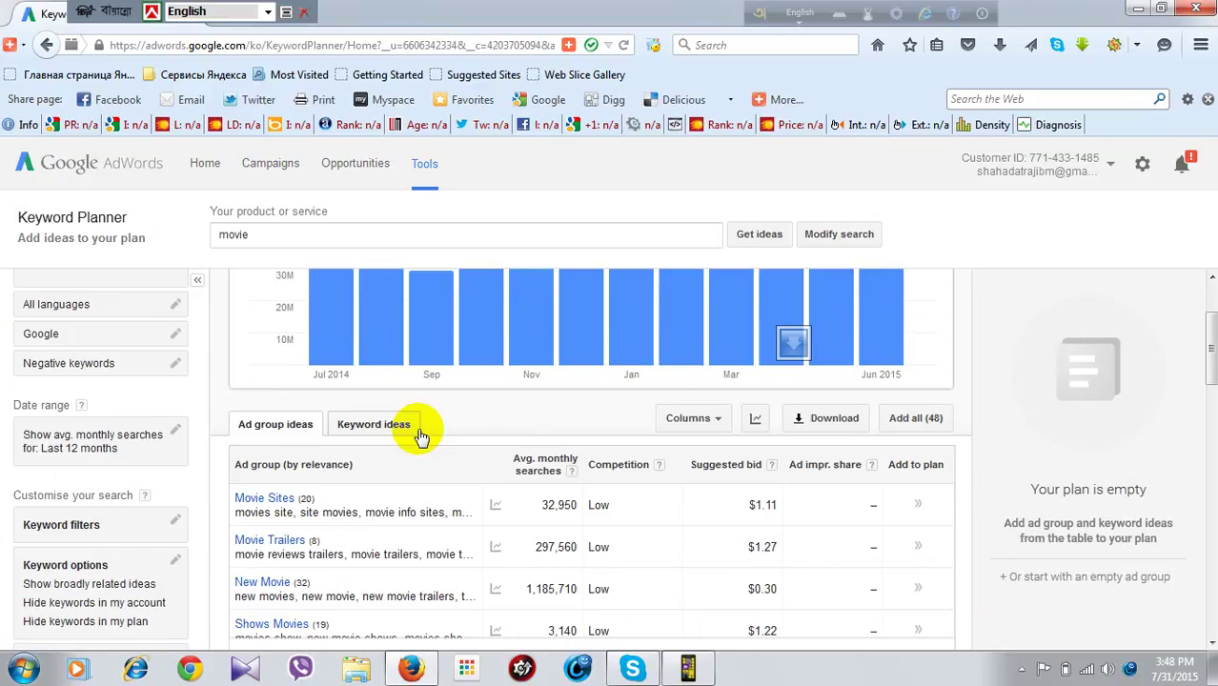
pyautogui.scroll(-2, 429, 440)
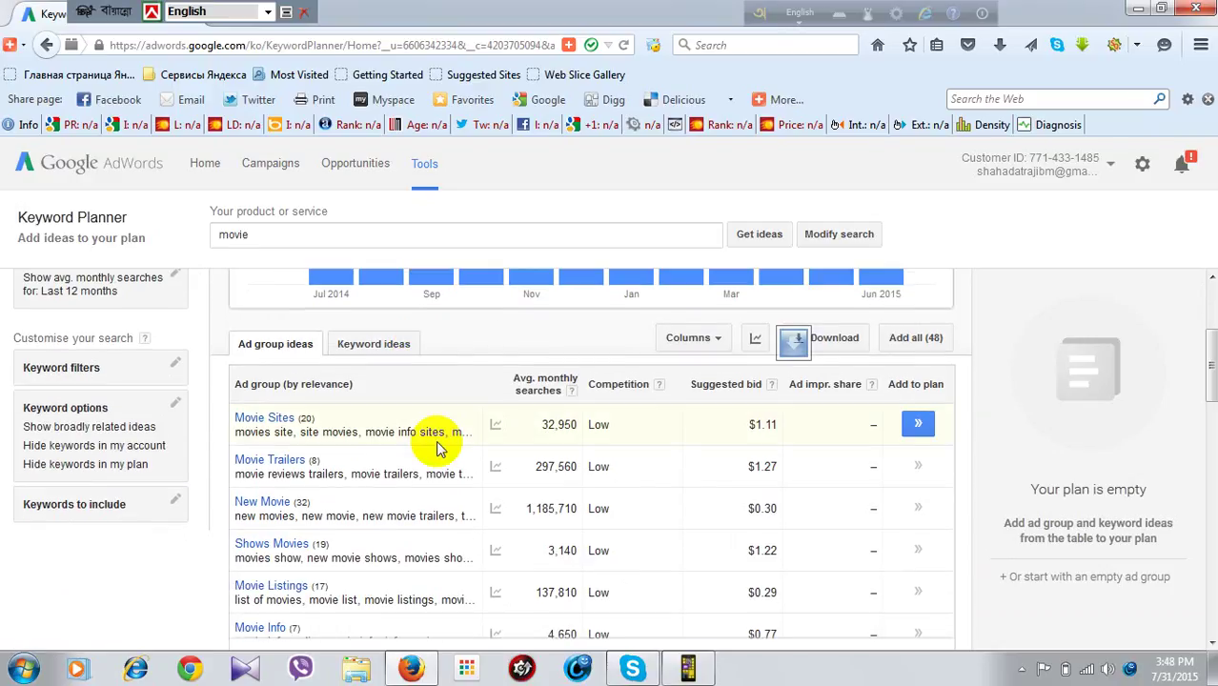
pyautogui.scroll(-1, 580, 504)
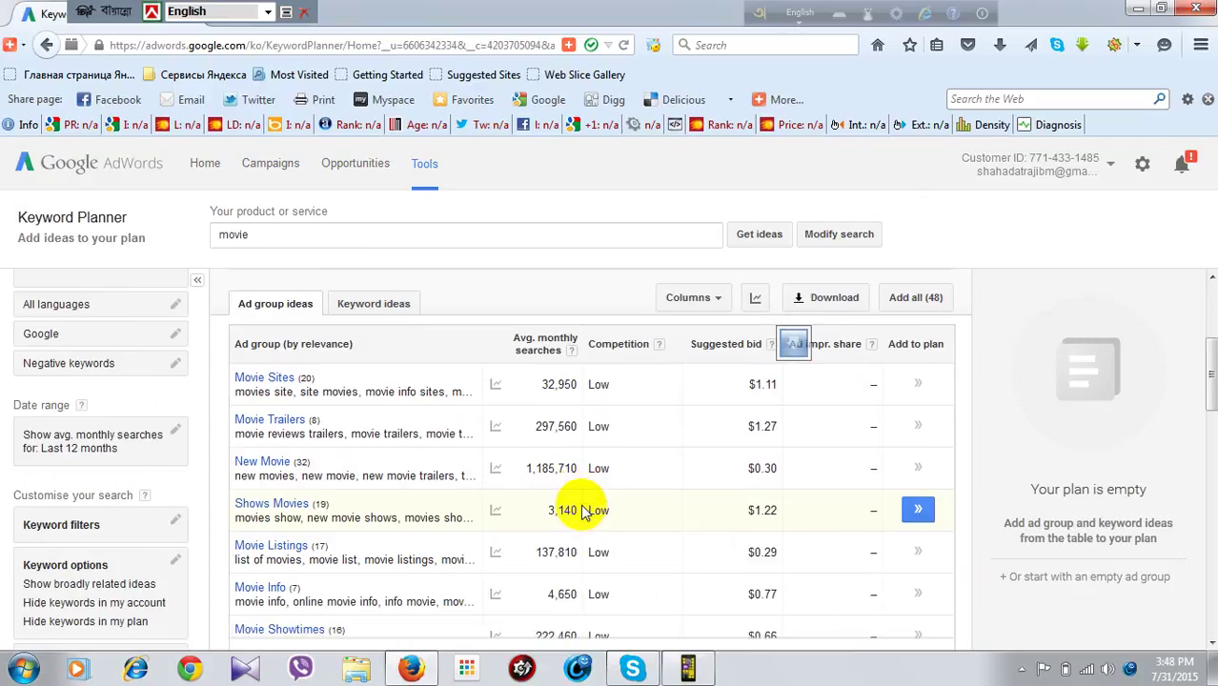
pyautogui.scroll(-2, 584, 512)
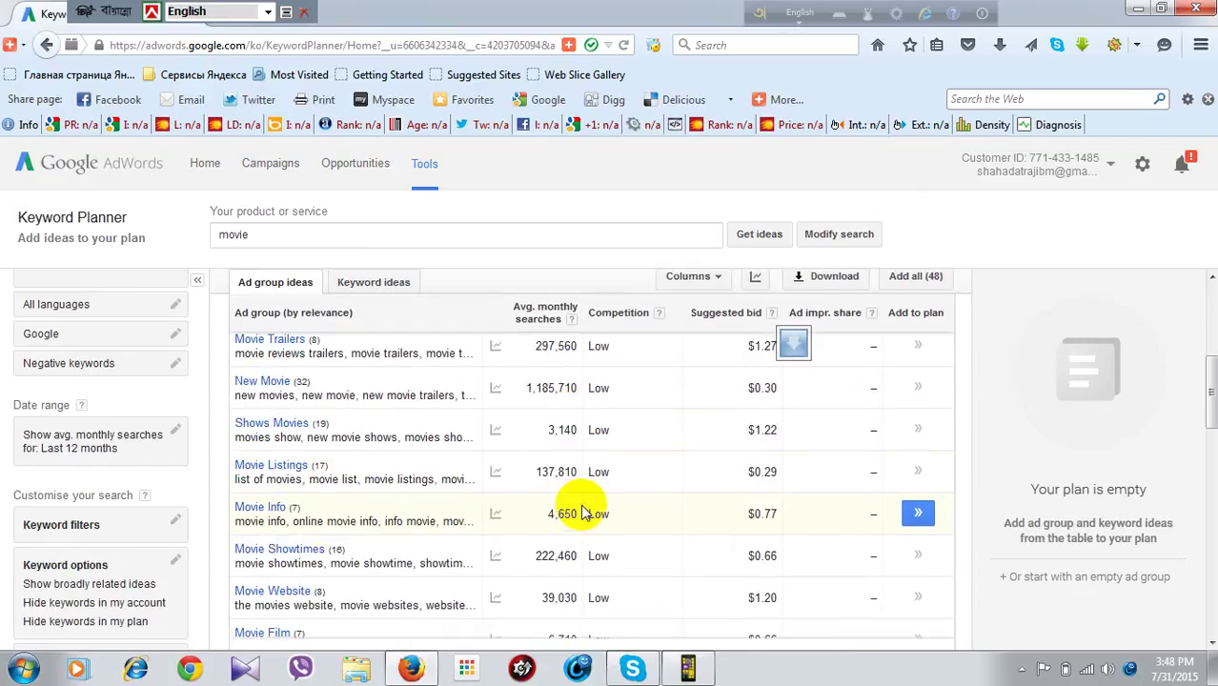
pyautogui.scroll(-1, 583, 513)
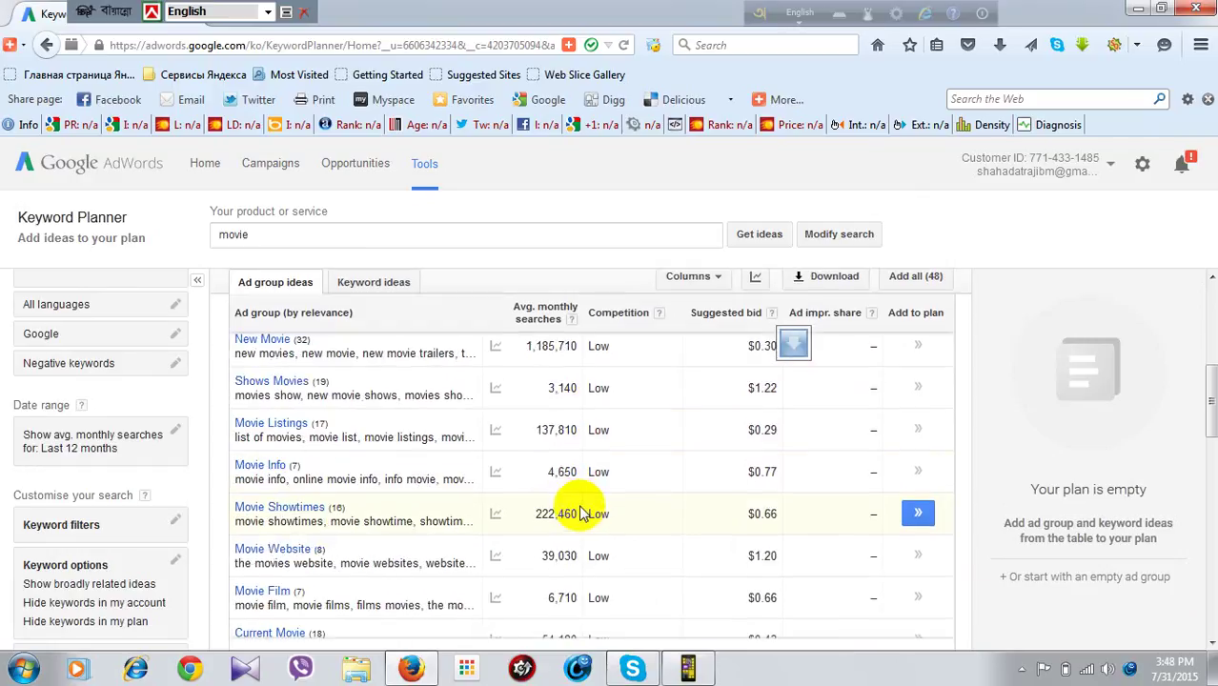
pyautogui.scroll(-3, 583, 513)
pyautogui.scroll(5, 583, 512)
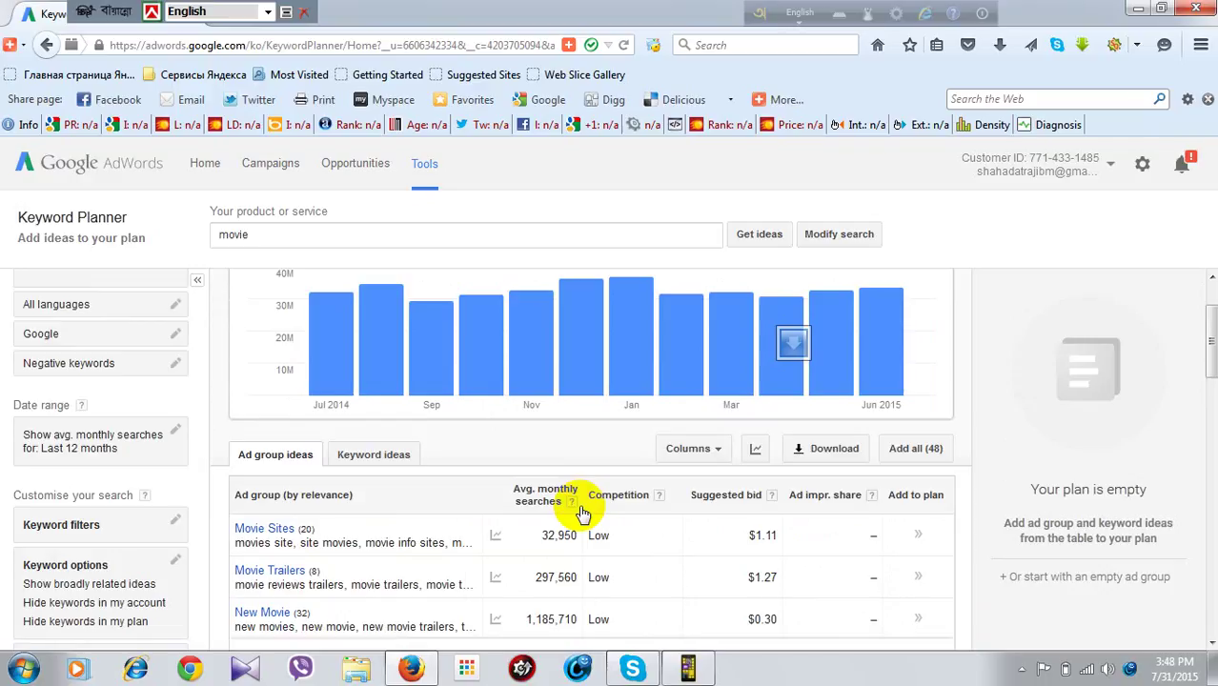
pyautogui.scroll(-2, 583, 514)
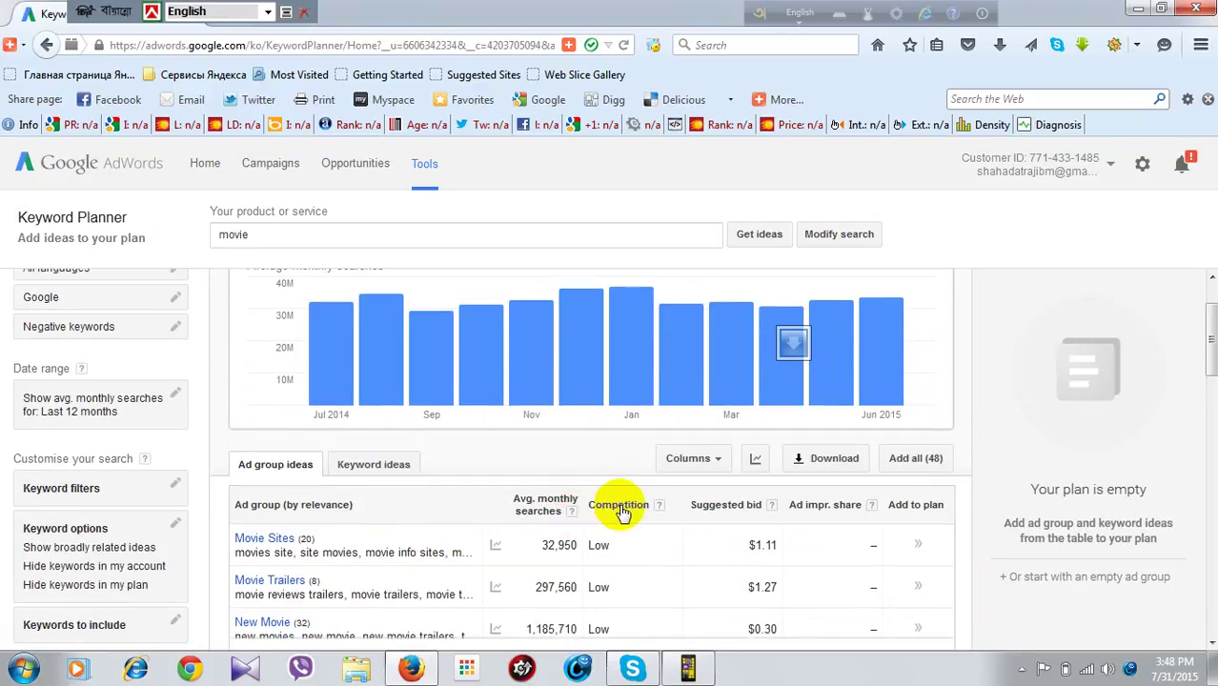
pyautogui.scroll(-1, 619, 510)
pyautogui.scroll(-2, 582, 405)
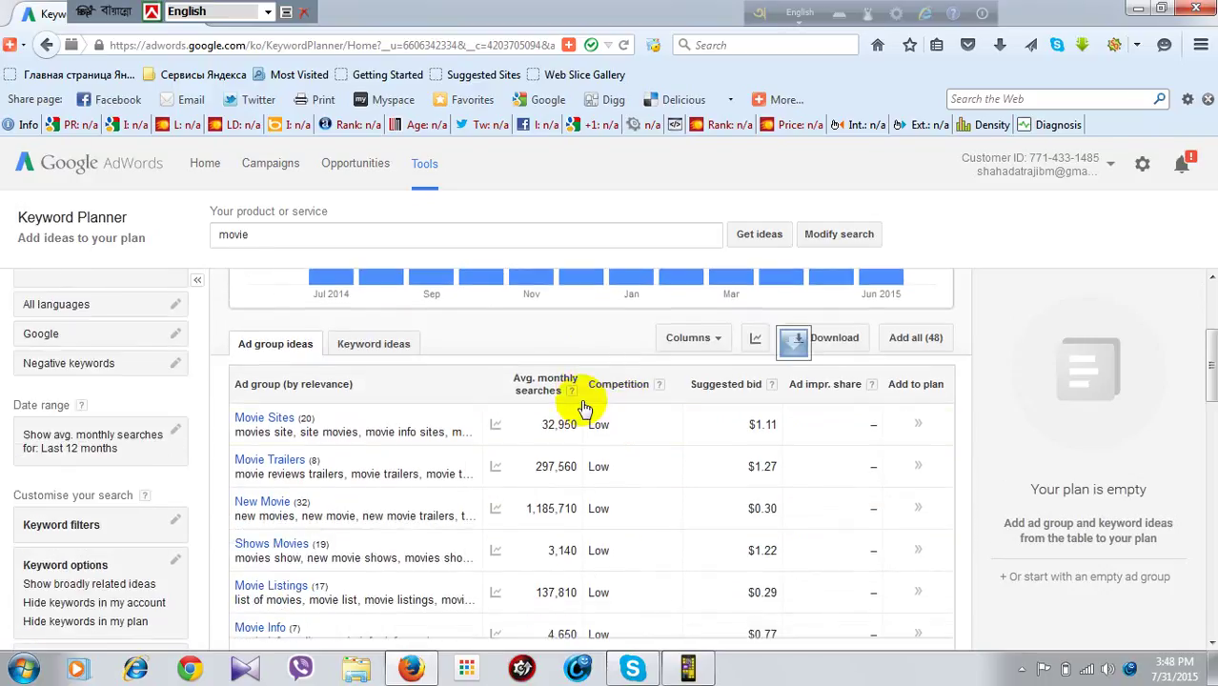
pyautogui.scroll(-3, 624, 539)
pyautogui.scroll(-2, 624, 543)
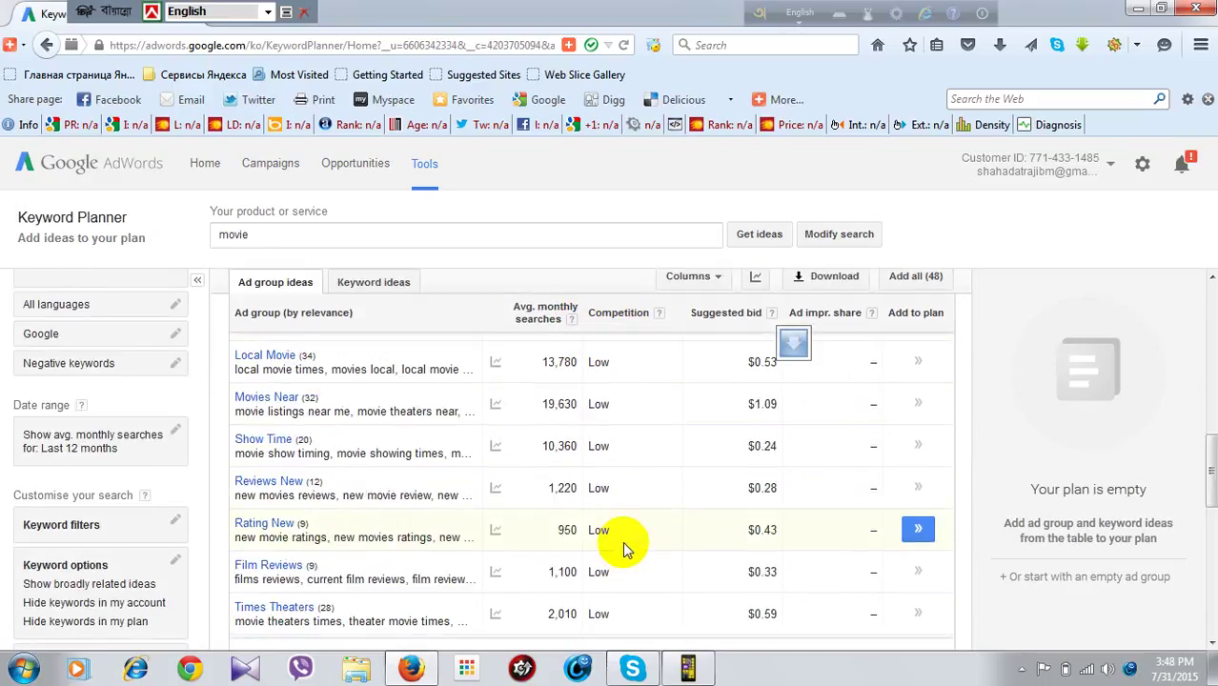
pyautogui.scroll(-3, 625, 548)
pyautogui.scroll(-3, 624, 548)
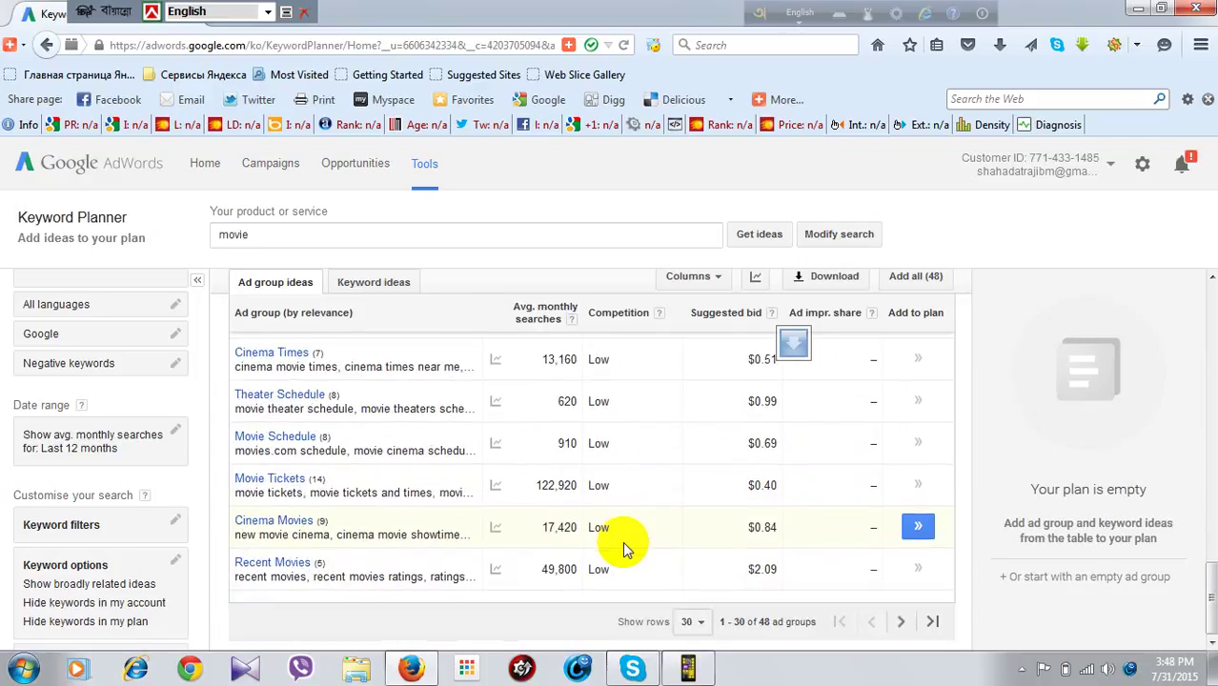
pyautogui.scroll(1, 624, 548)
pyautogui.scroll(-5, 624, 547)
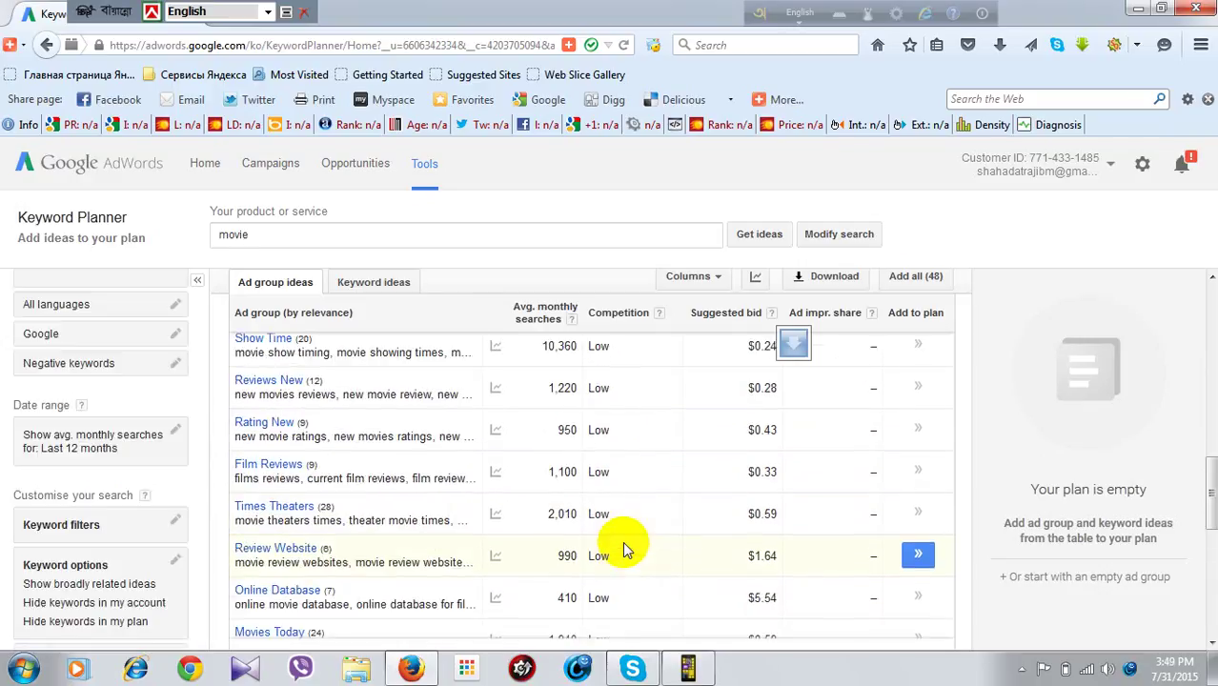
pyautogui.scroll(5, 624, 548)
pyautogui.scroll(10, 625, 548)
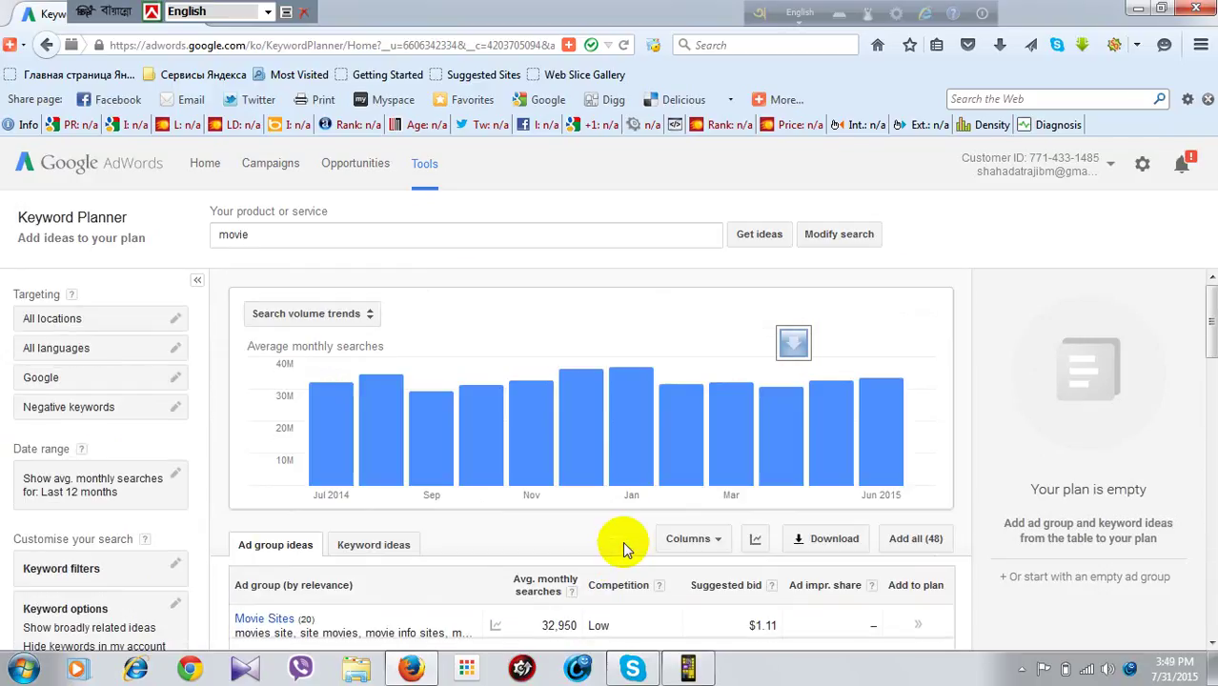
pyautogui.scroll(-1, 515, 543)
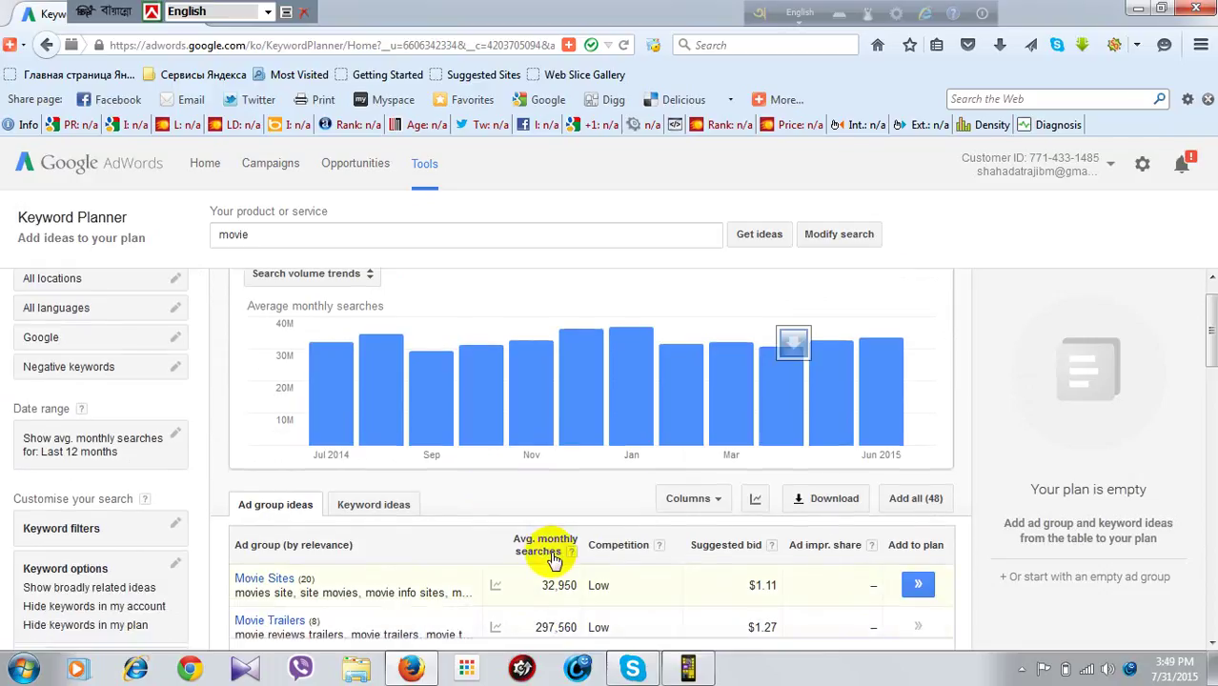
pyautogui.scroll(-3, 557, 566)
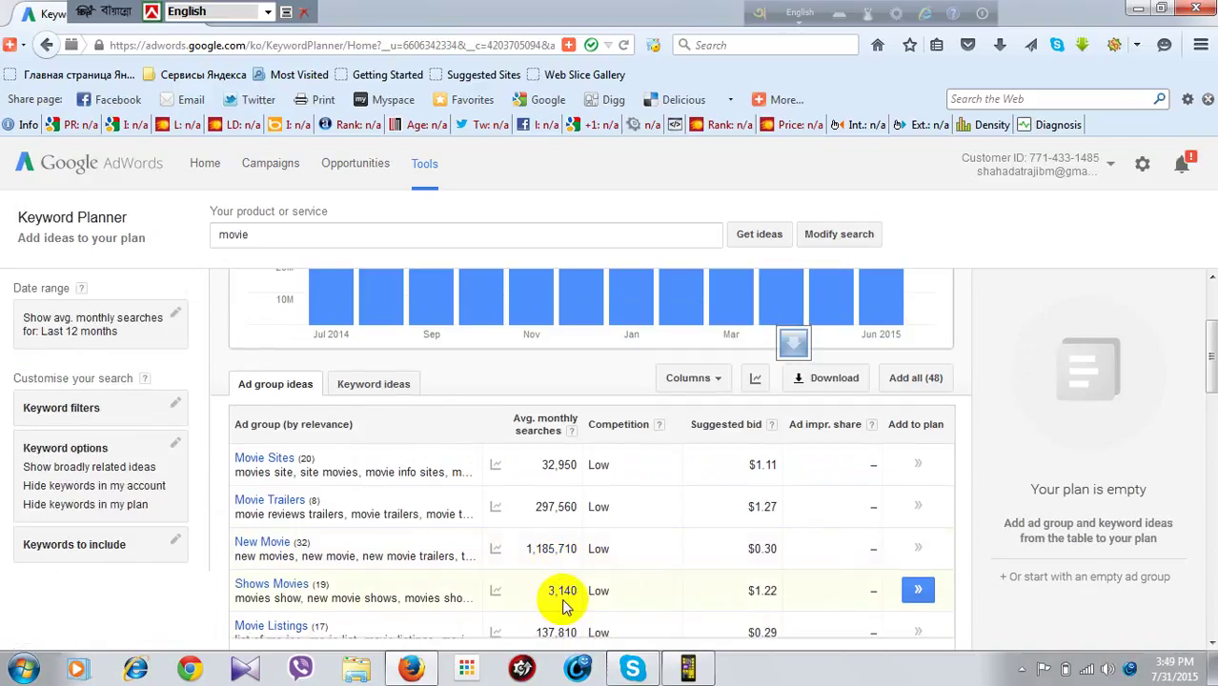
pyautogui.moveTo(495, 591)
pyautogui.moveTo(591, 515)
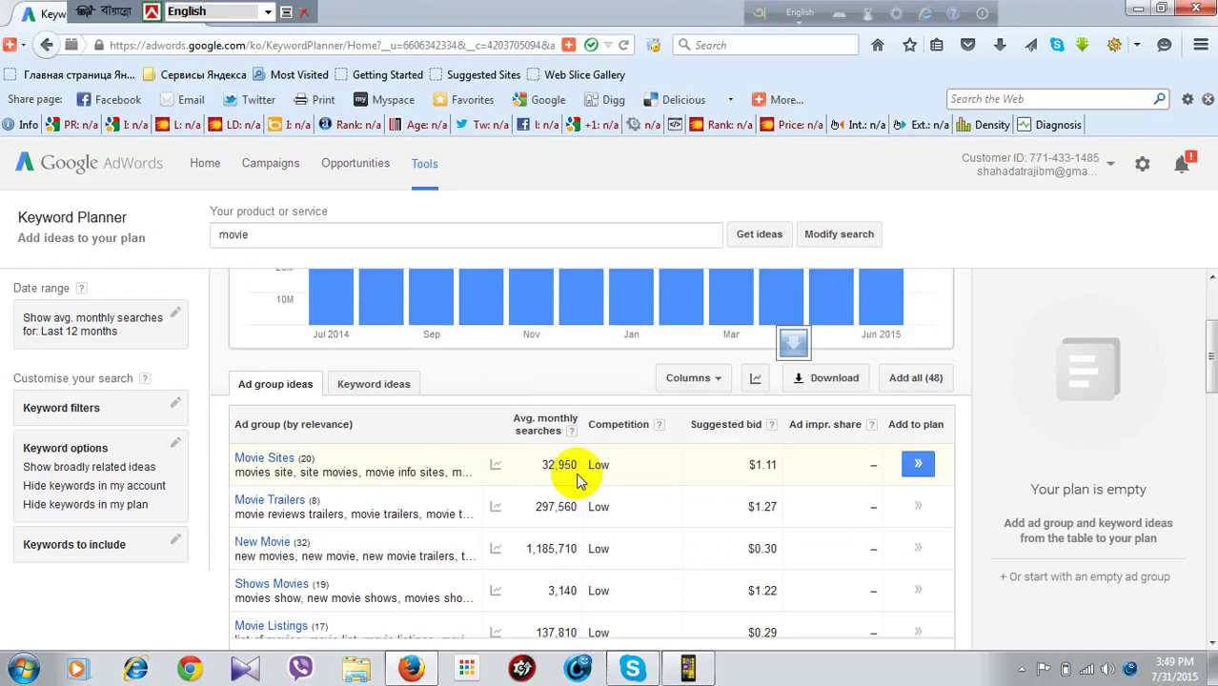
# - Review the suggested bids of the ad group ideas, from Movie Sites down through Rating New
pyautogui.scroll(-1, 580, 479)
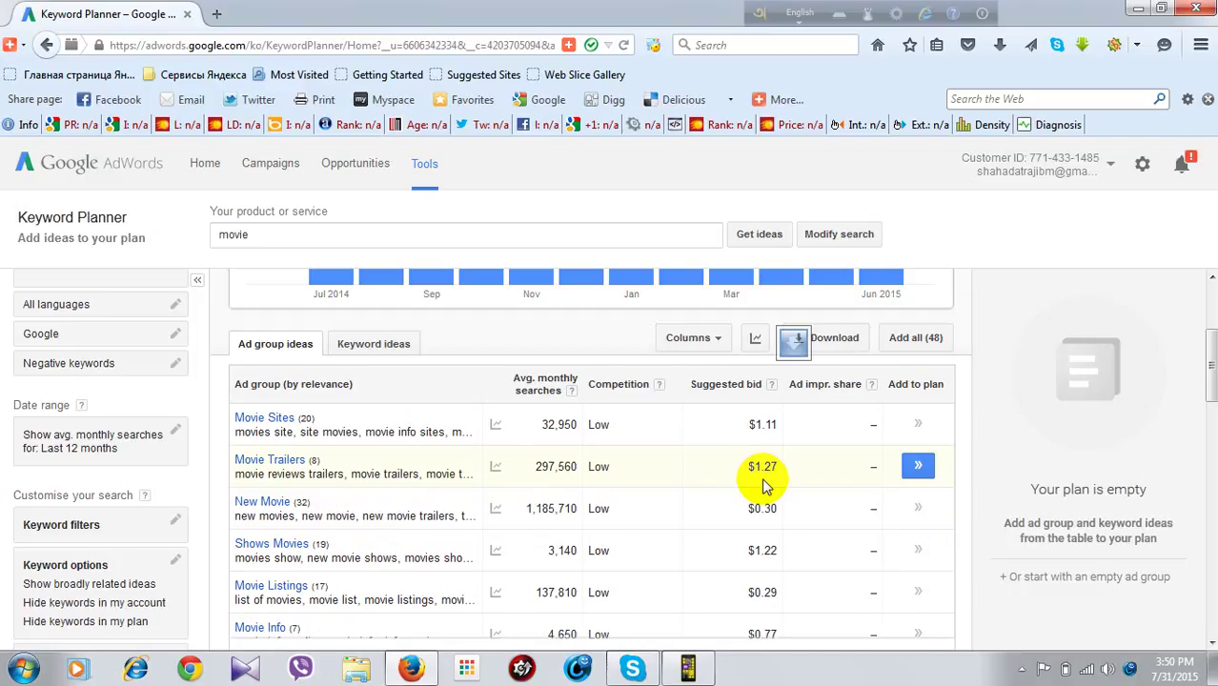
pyautogui.scroll(-3, 800, 534)
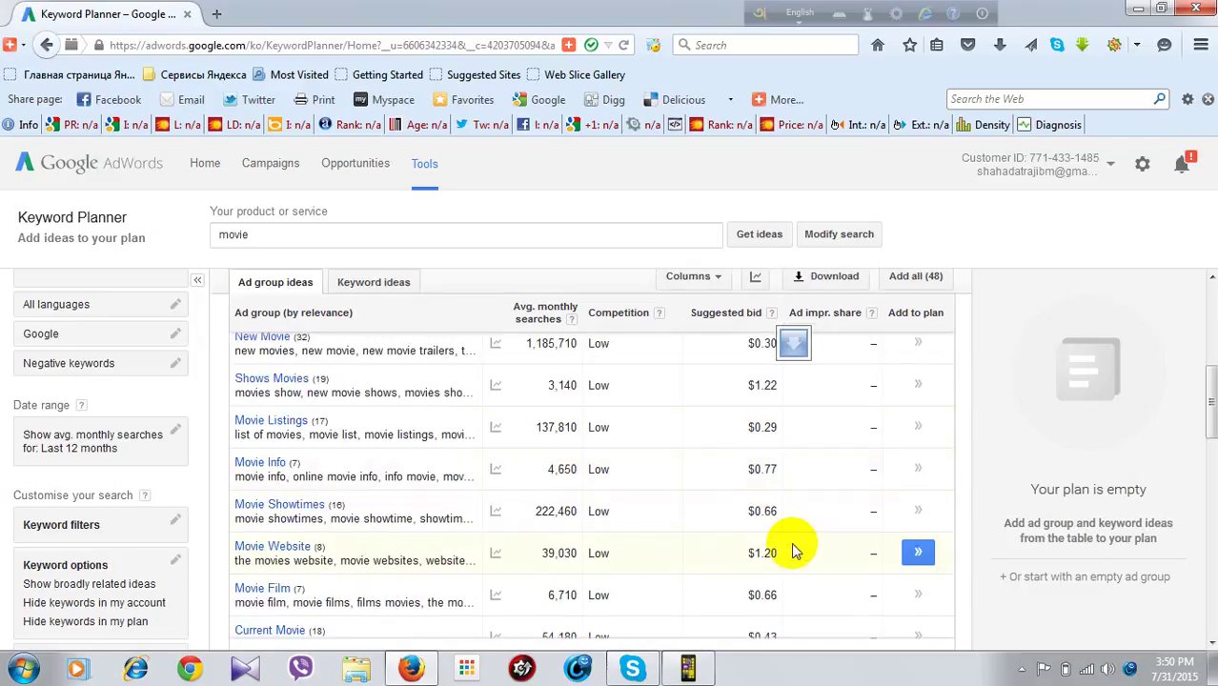
pyautogui.scroll(-3, 796, 550)
pyautogui.scroll(-2, 781, 541)
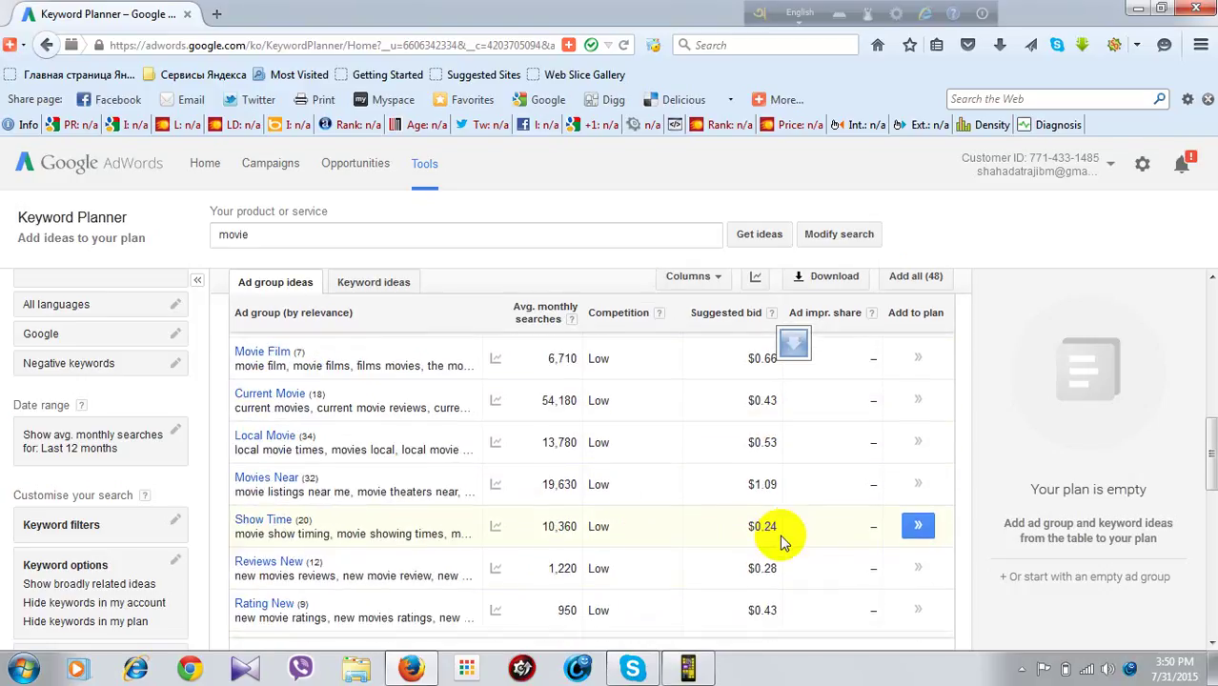
pyautogui.scroll(-2, 780, 535)
pyautogui.scroll(2, 779, 535)
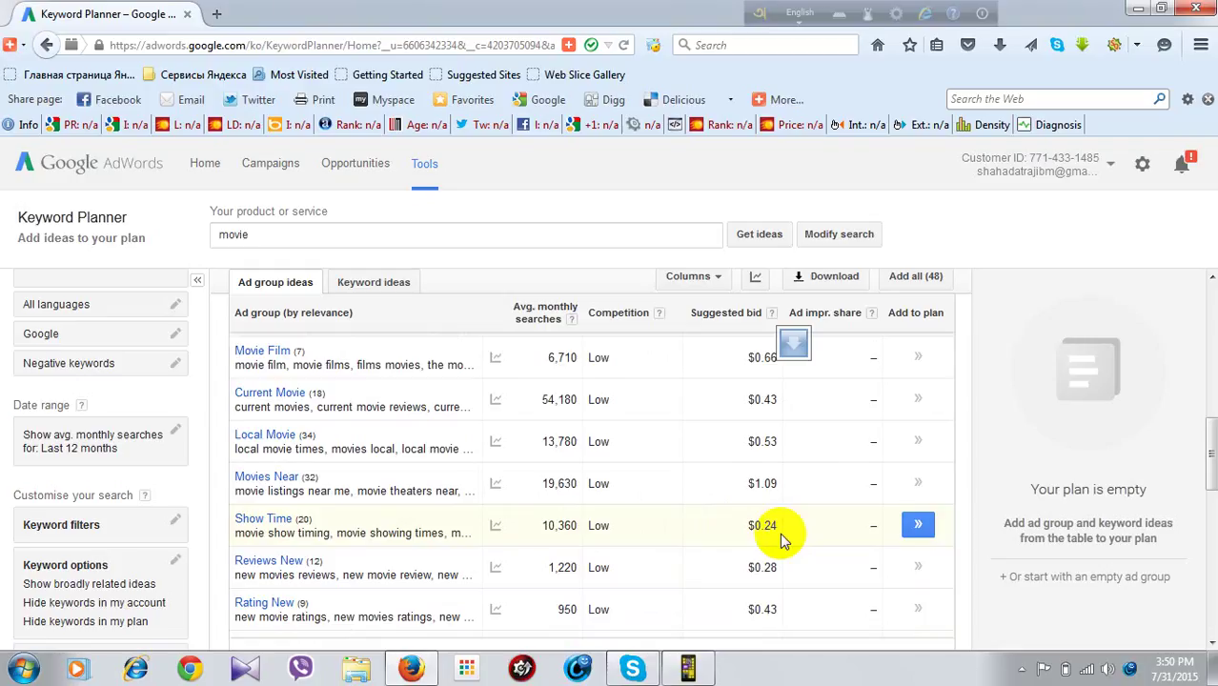
pyautogui.scroll(4, 781, 540)
pyautogui.scroll(1, 789, 532)
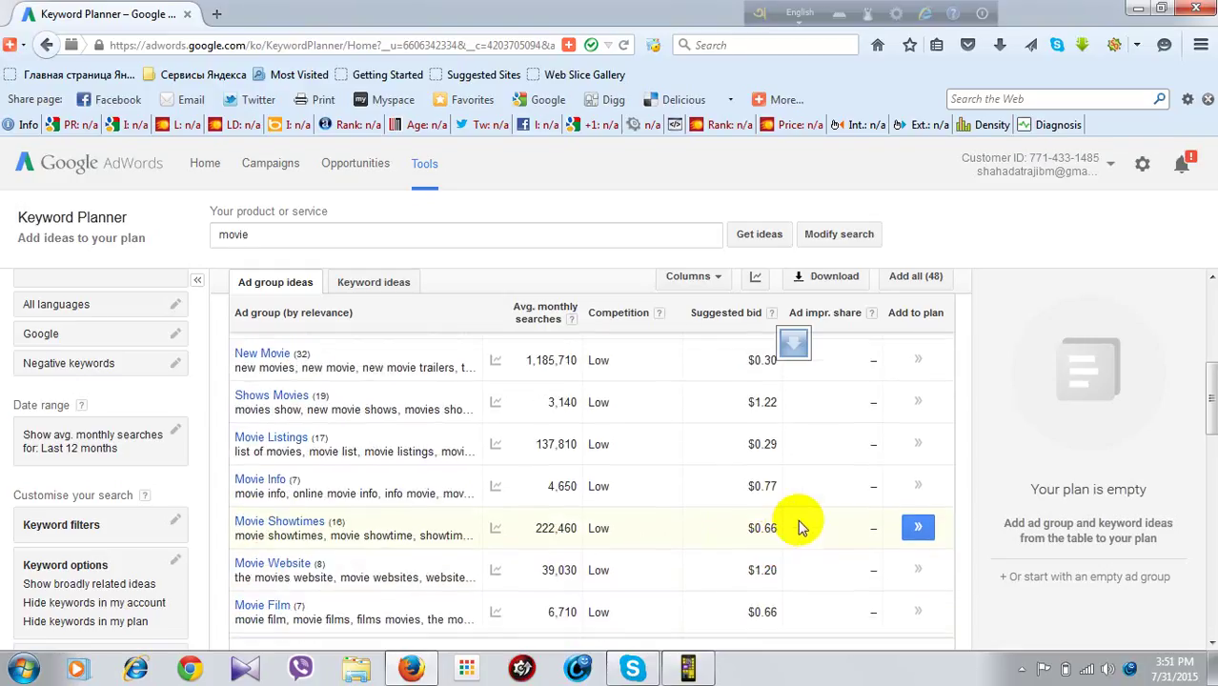
pyautogui.scroll(1, 800, 529)
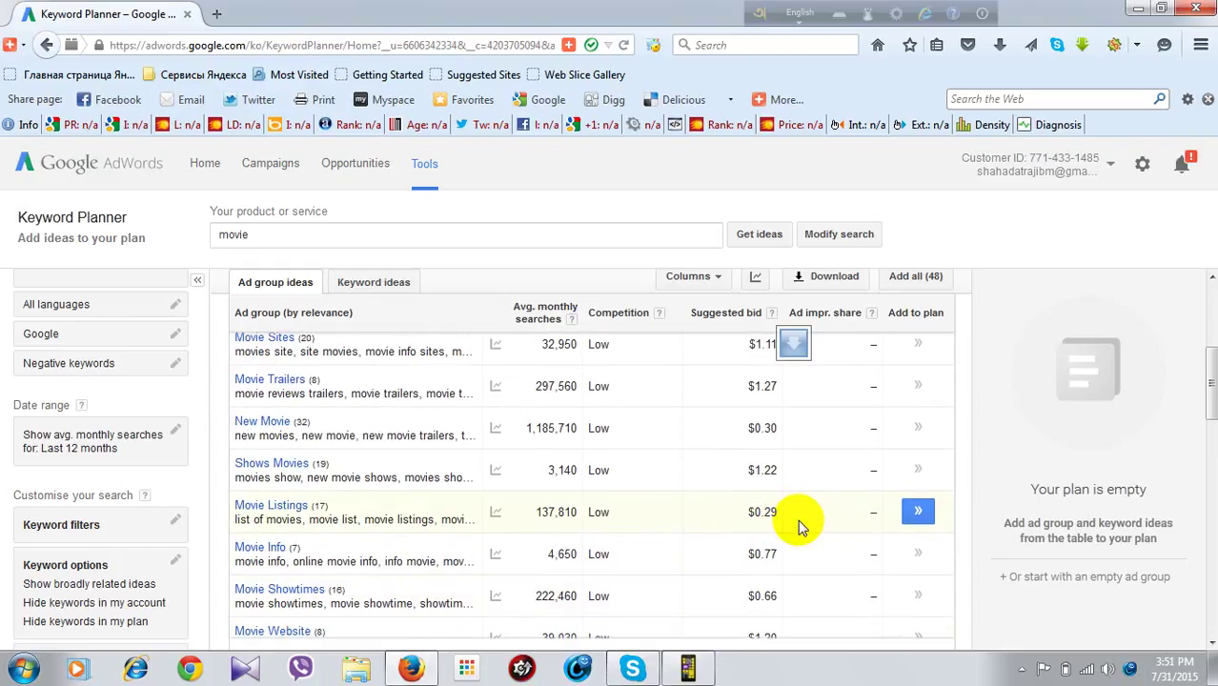
pyautogui.scroll(1, 800, 527)
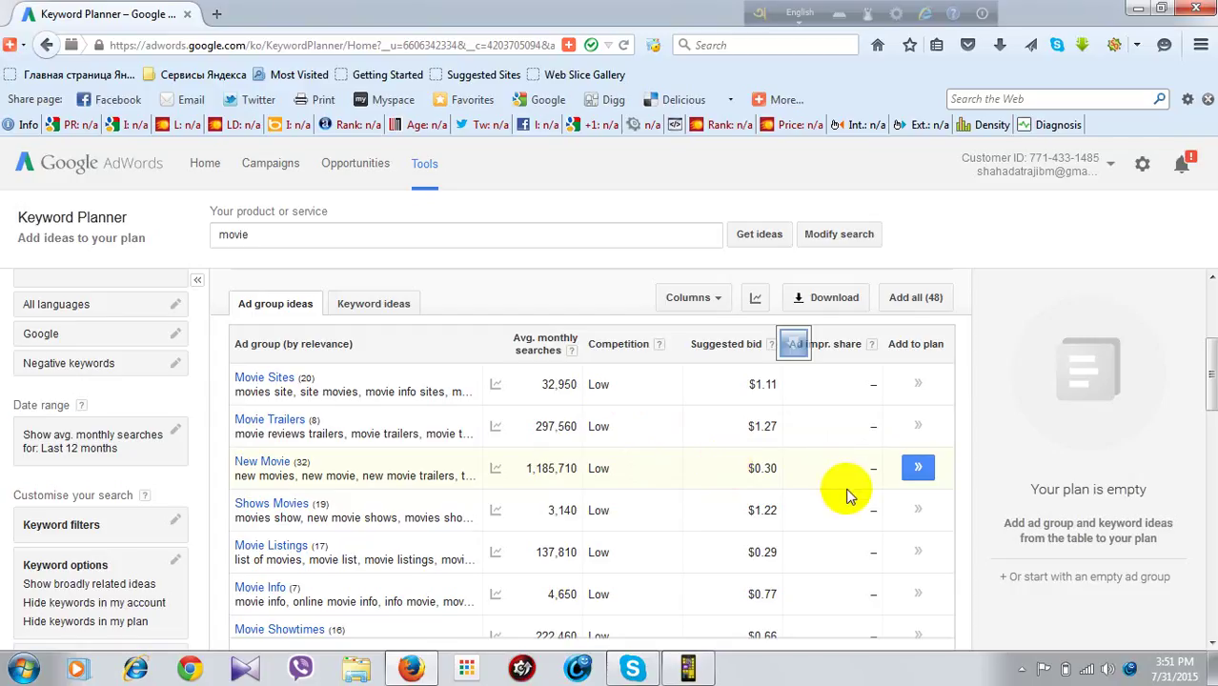
# - Compare the average monthly searches of the New Movie ad group with those of the neighbouring ad groups
pyautogui.scroll(-3, 857, 514)
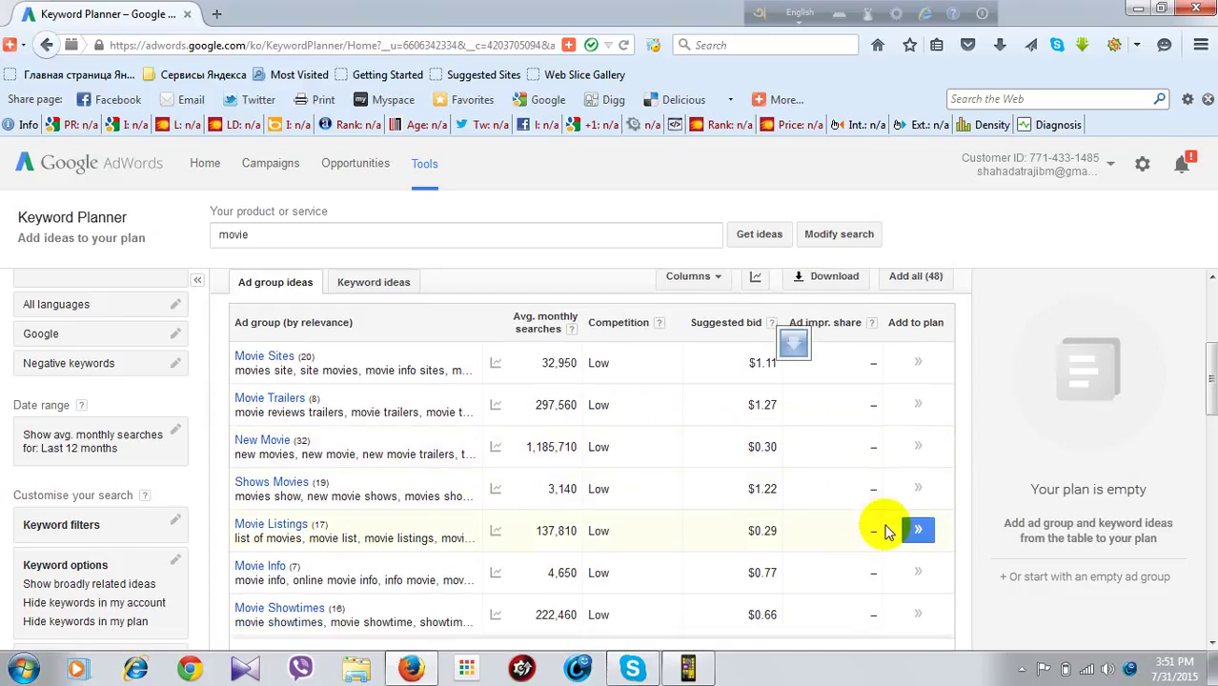
pyautogui.scroll(-1, 657, 477)
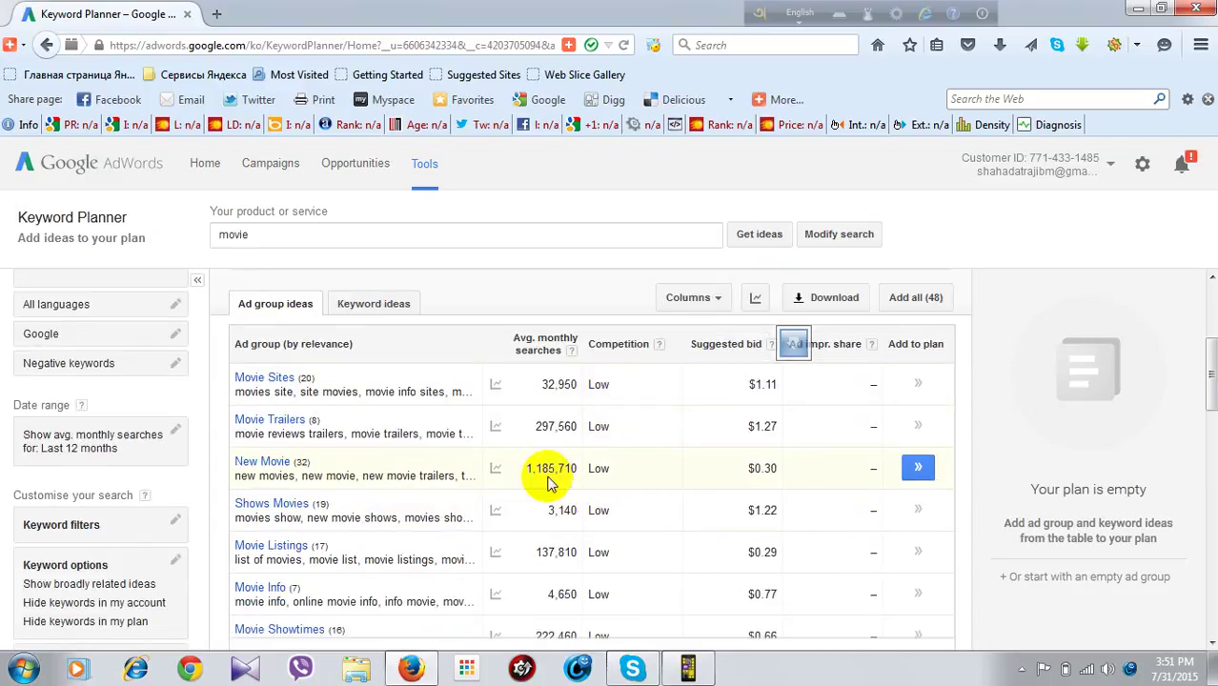
pyautogui.scroll(-1, 574, 602)
pyautogui.scroll(-1, 574, 602)
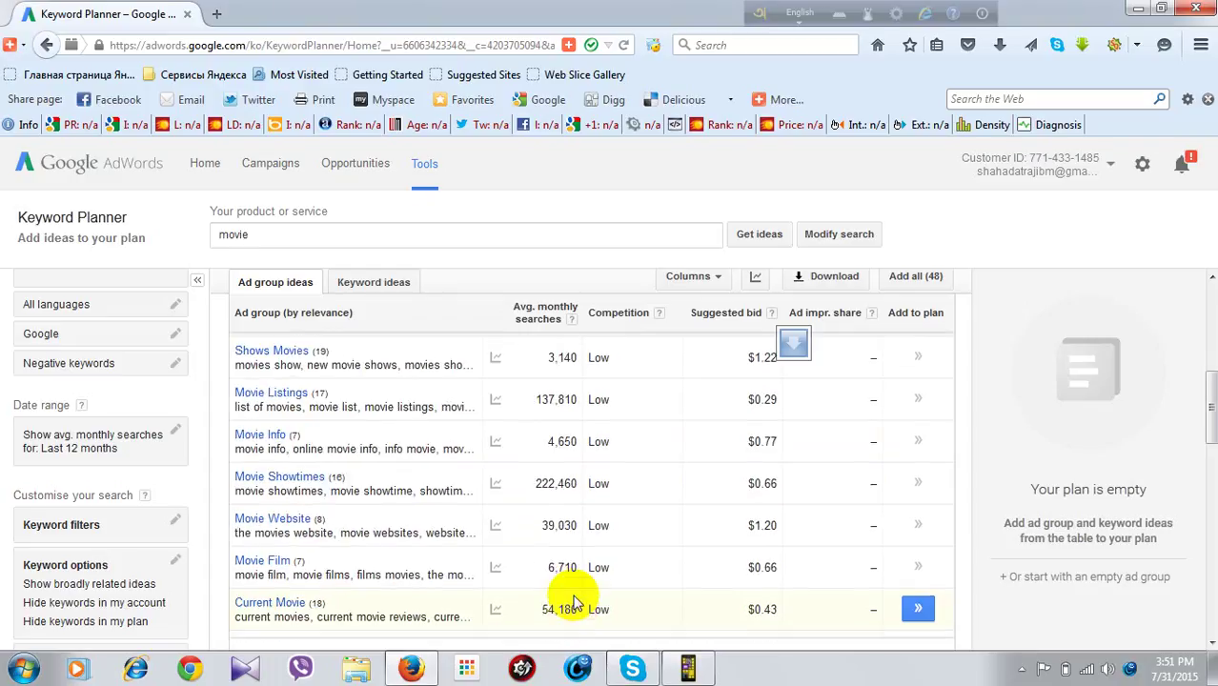
pyautogui.scroll(2, 643, 550)
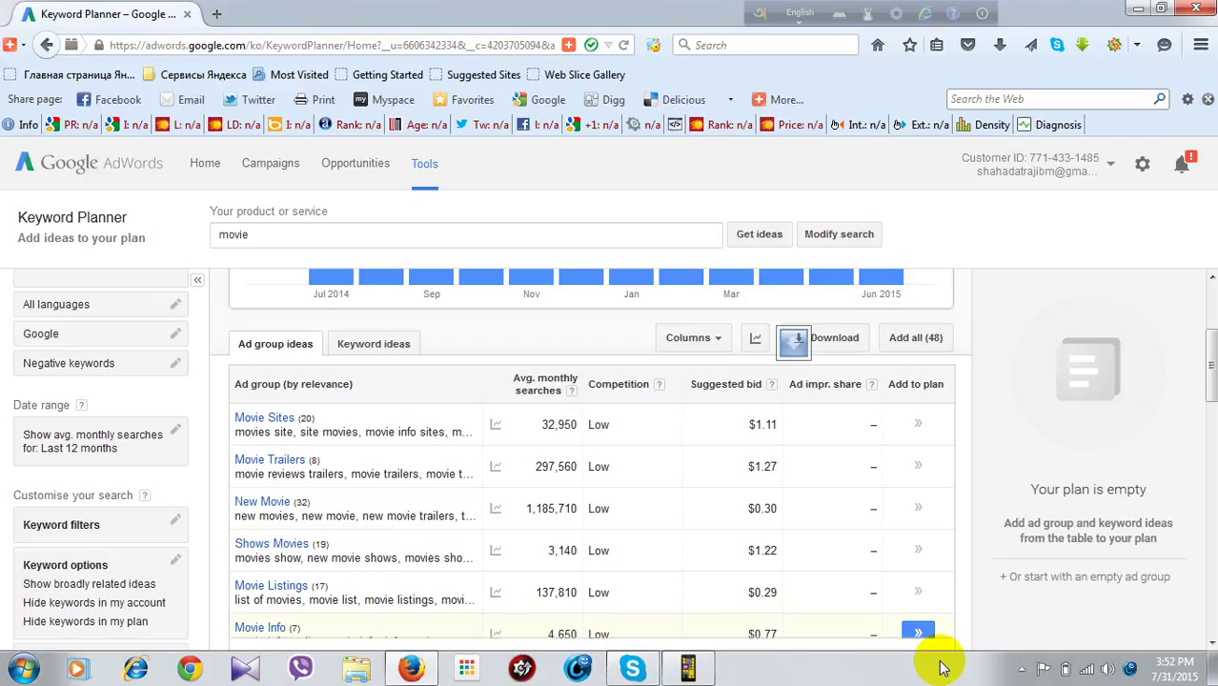
pyautogui.scroll(-1, 533, 469)
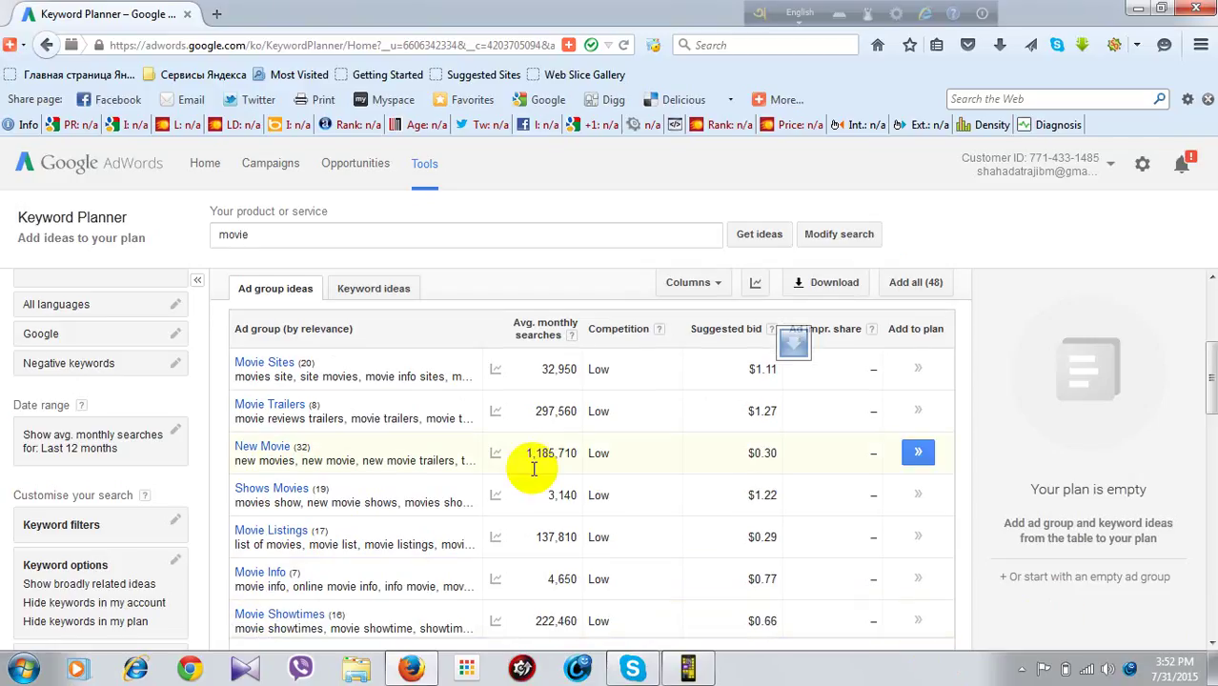
pyautogui.scroll(1, 532, 475)
pyautogui.scroll(1, 530, 479)
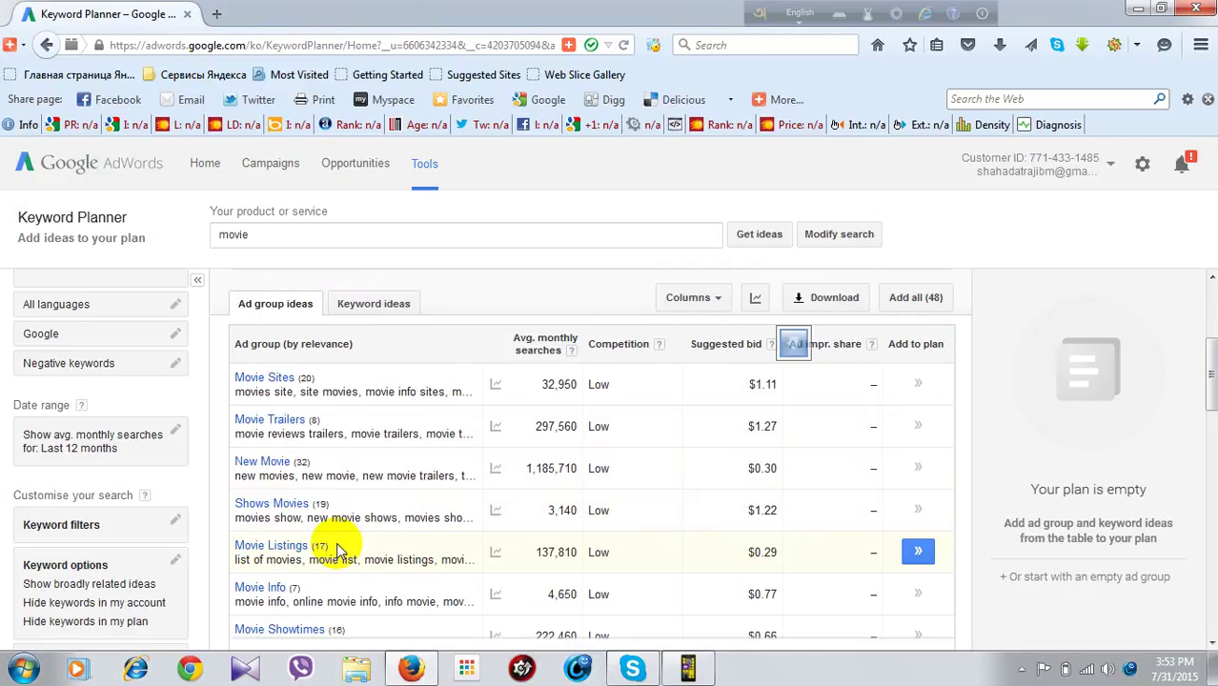
# - Open Google Trends in a new browser tab through a search for "google trends" and return to the Keyword Planner results
pyautogui.click(216, 13)
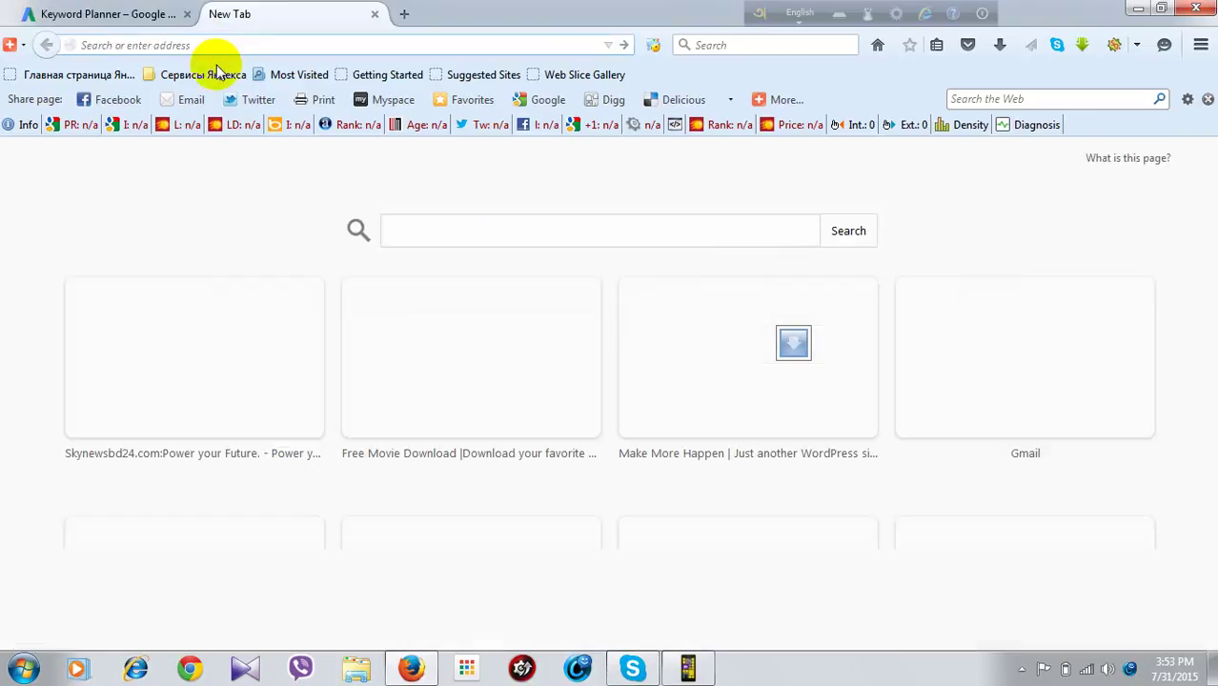
pyautogui.click(425, 237)
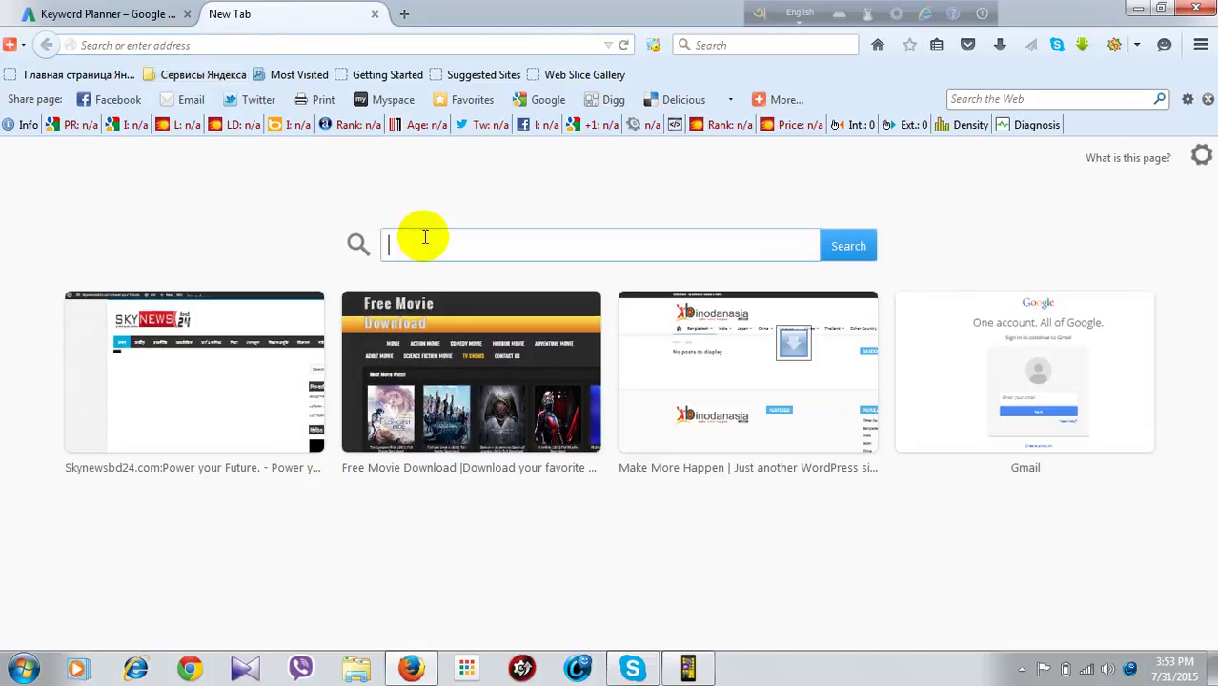
pyautogui.write('google')
pyautogui.press('Return')
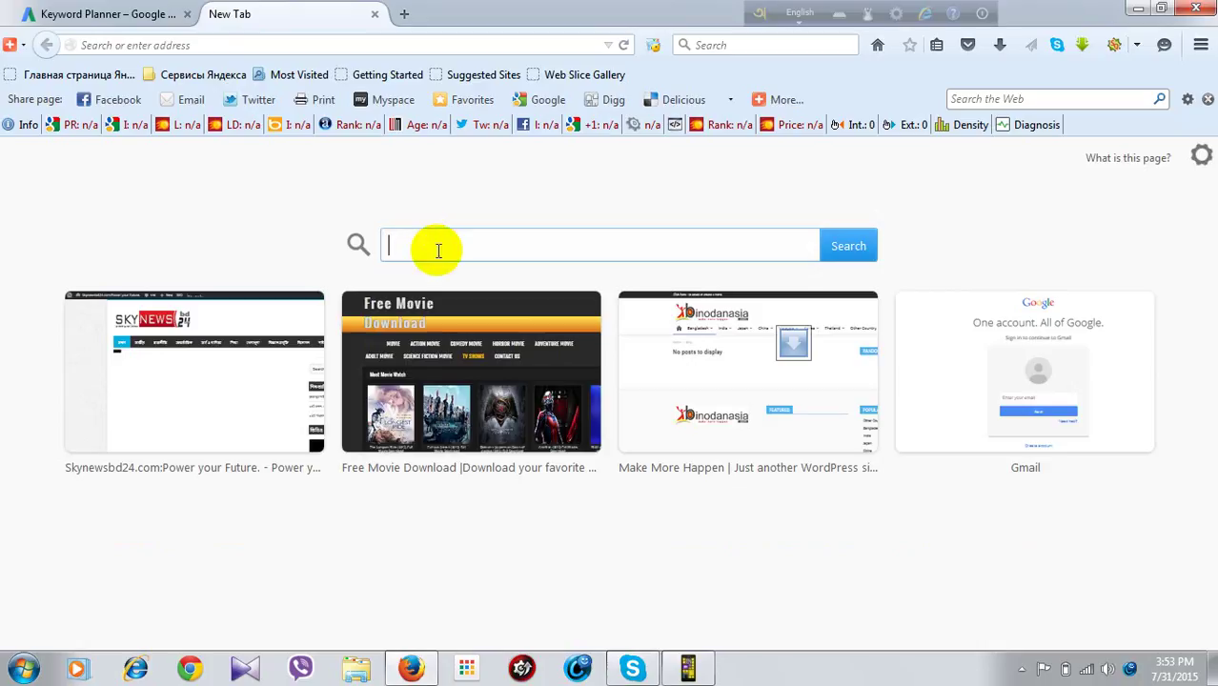
pyautogui.write('googlr')
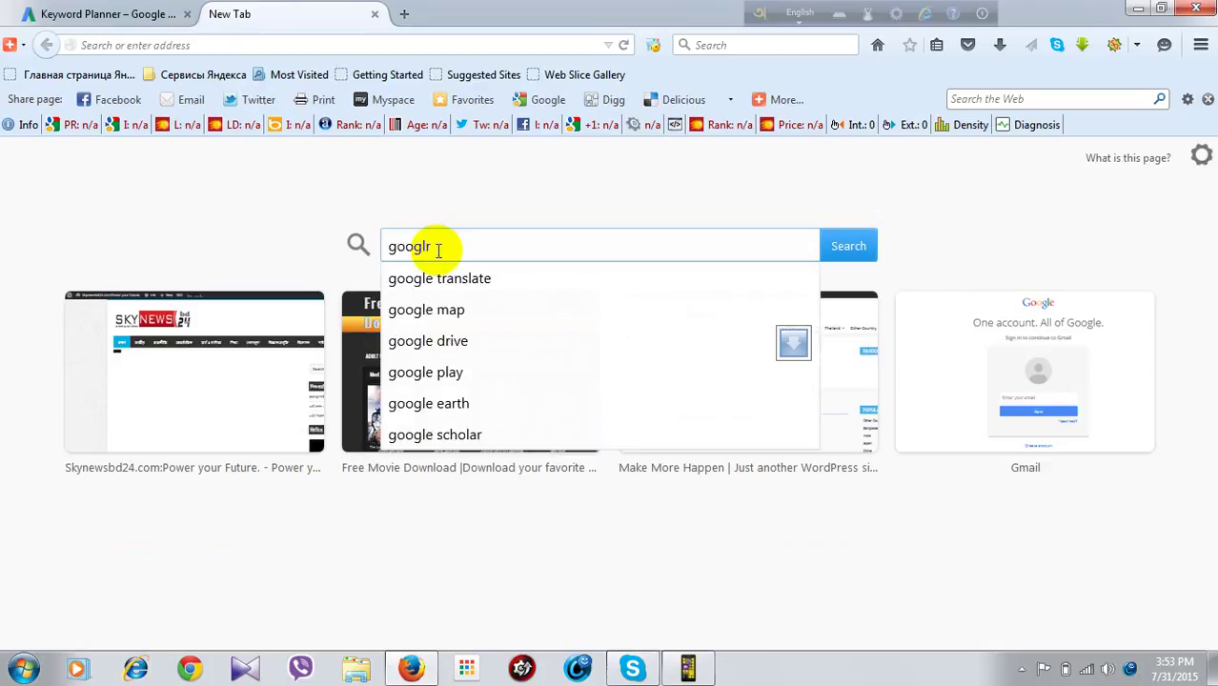
pyautogui.write(' trends')
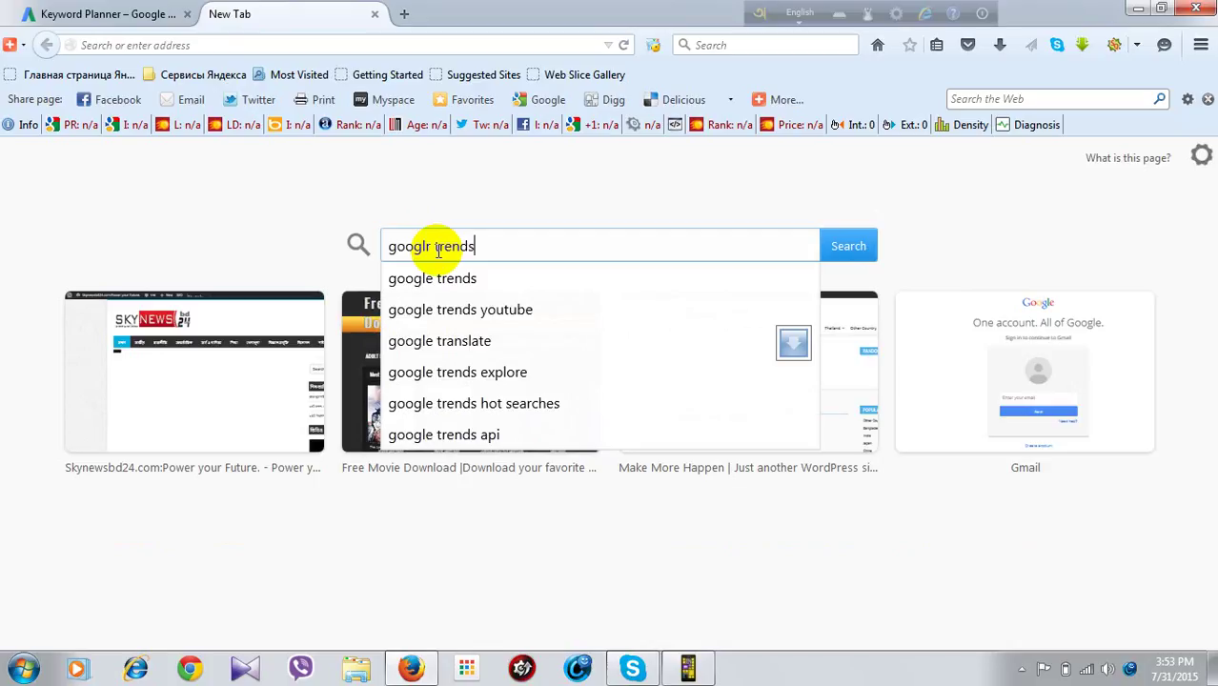
pyautogui.click(503, 290)
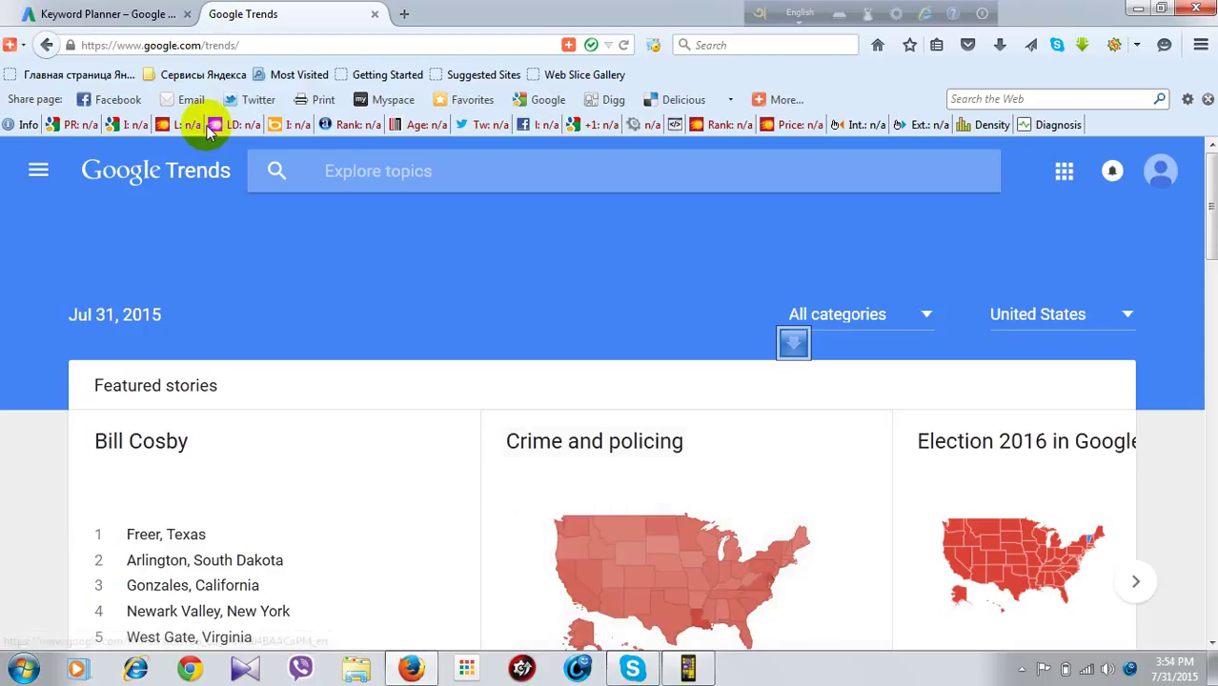
pyautogui.hotkey('ctrl', 'Tab')
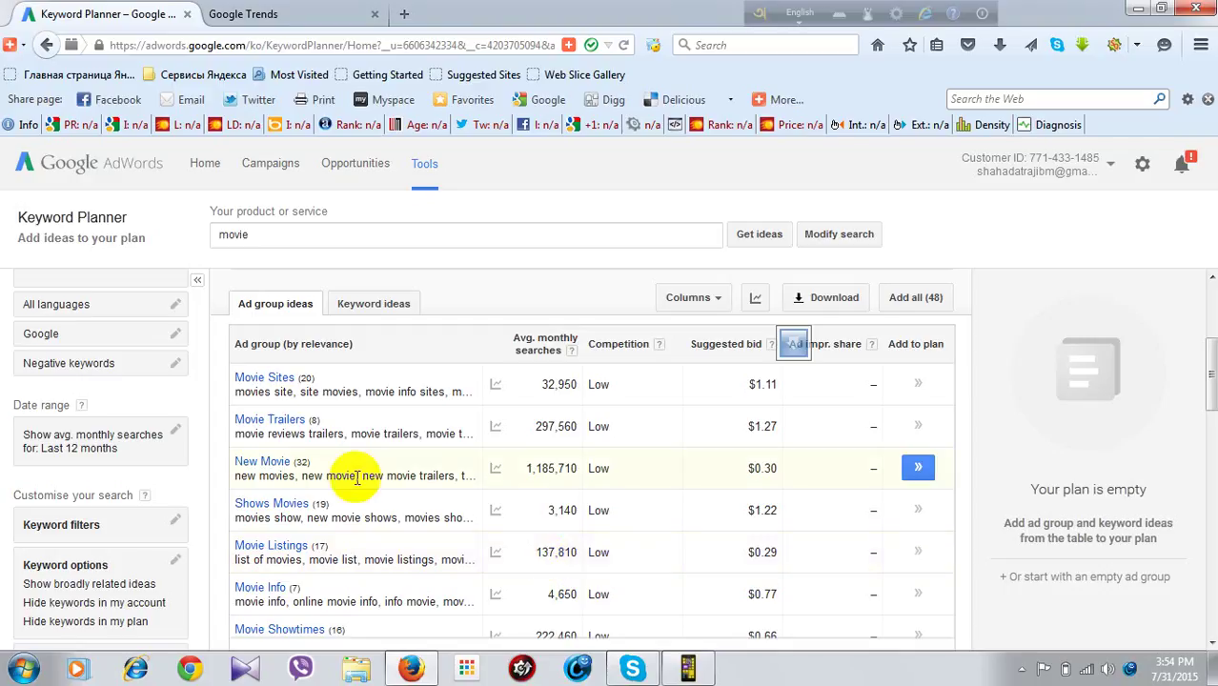
# - Search Google Trends for "New Movie", taken from the Keyword Planner ad group name, and view its interest over time
pyautogui.moveTo(298, 467); pyautogui.dragTo(238, 464)
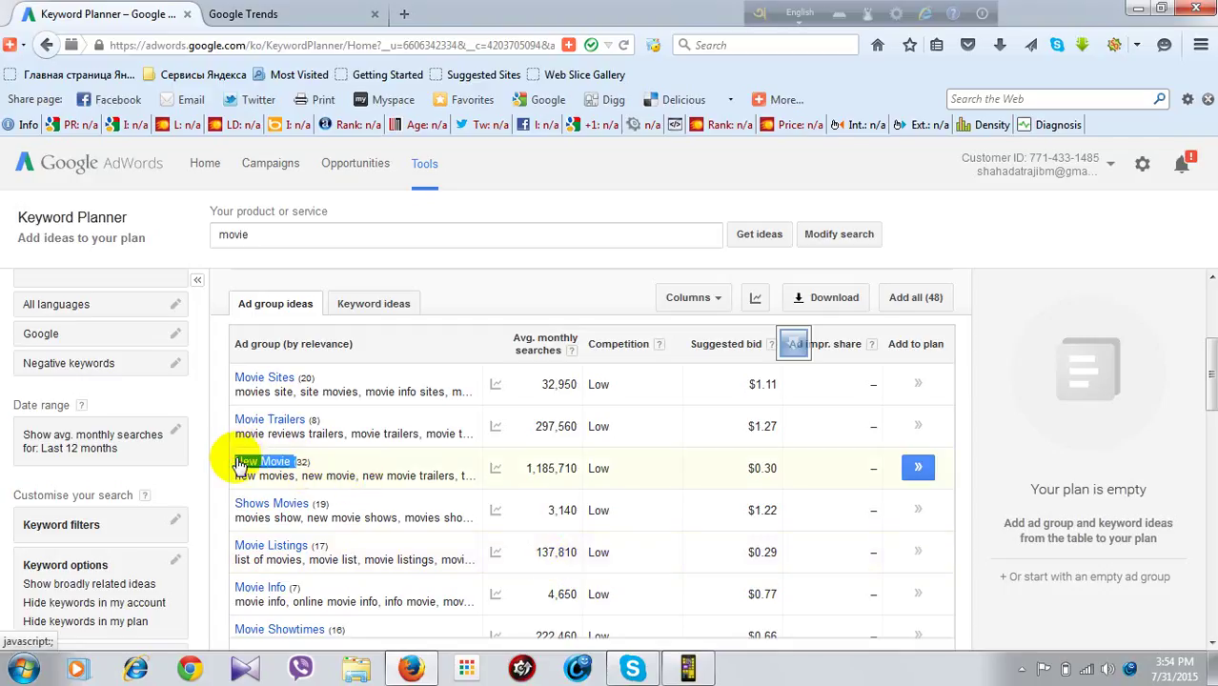
pyautogui.click(255, 15)
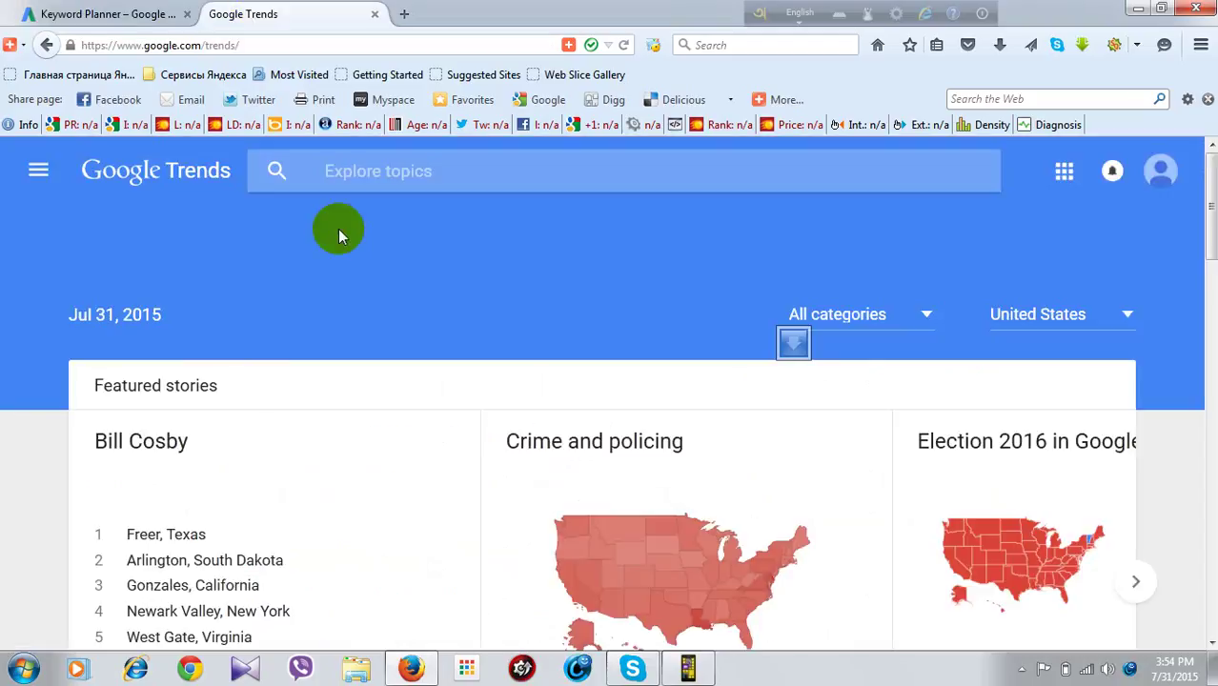
pyautogui.click(351, 181)
pyautogui.write('New Movie (')
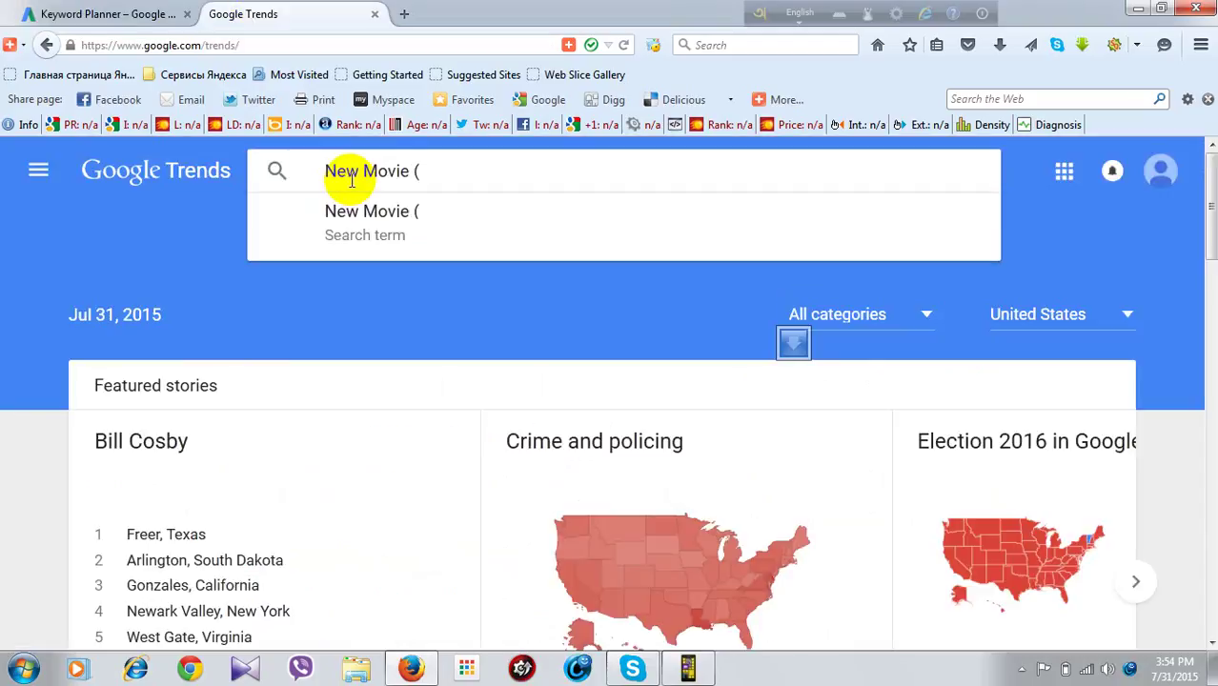
pyautogui.press('BackSpace')
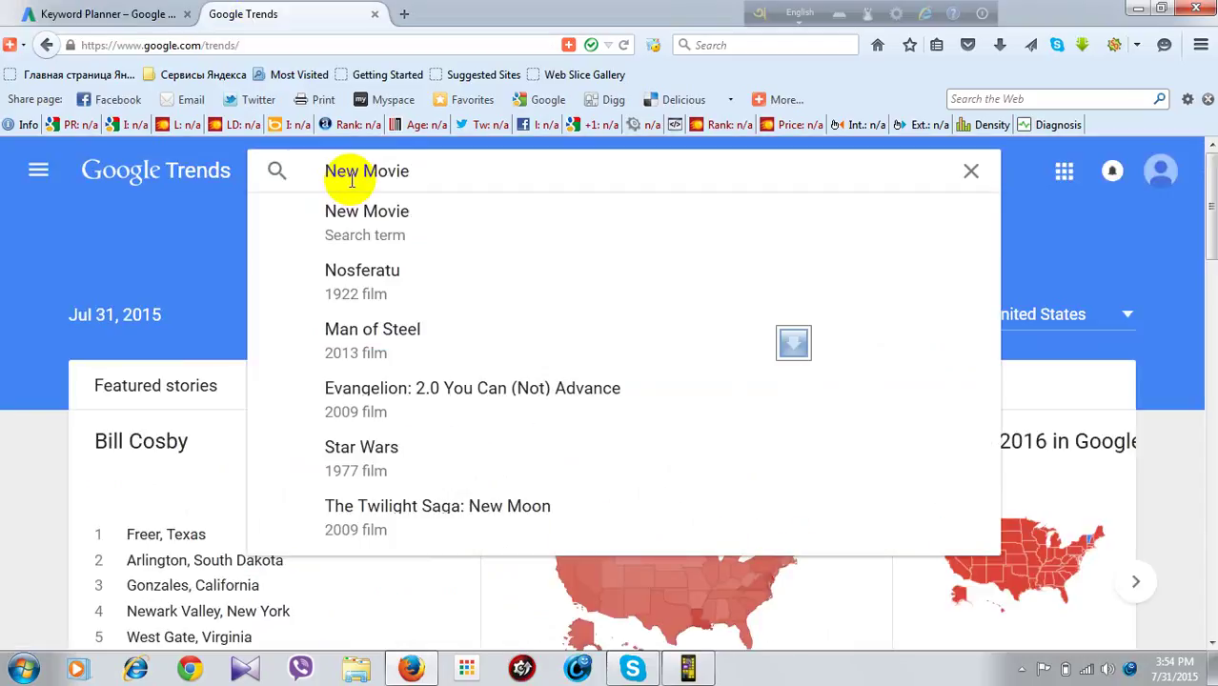
pyautogui.press('Return')
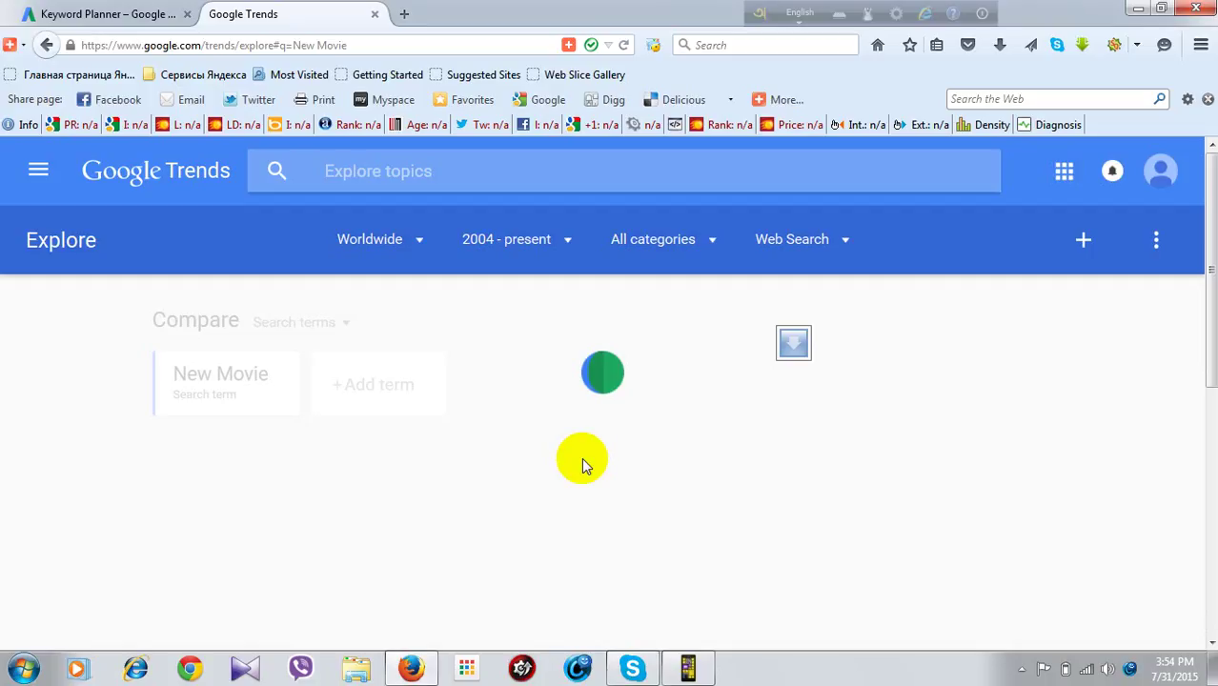
pyautogui.scroll(-5, 583, 462)
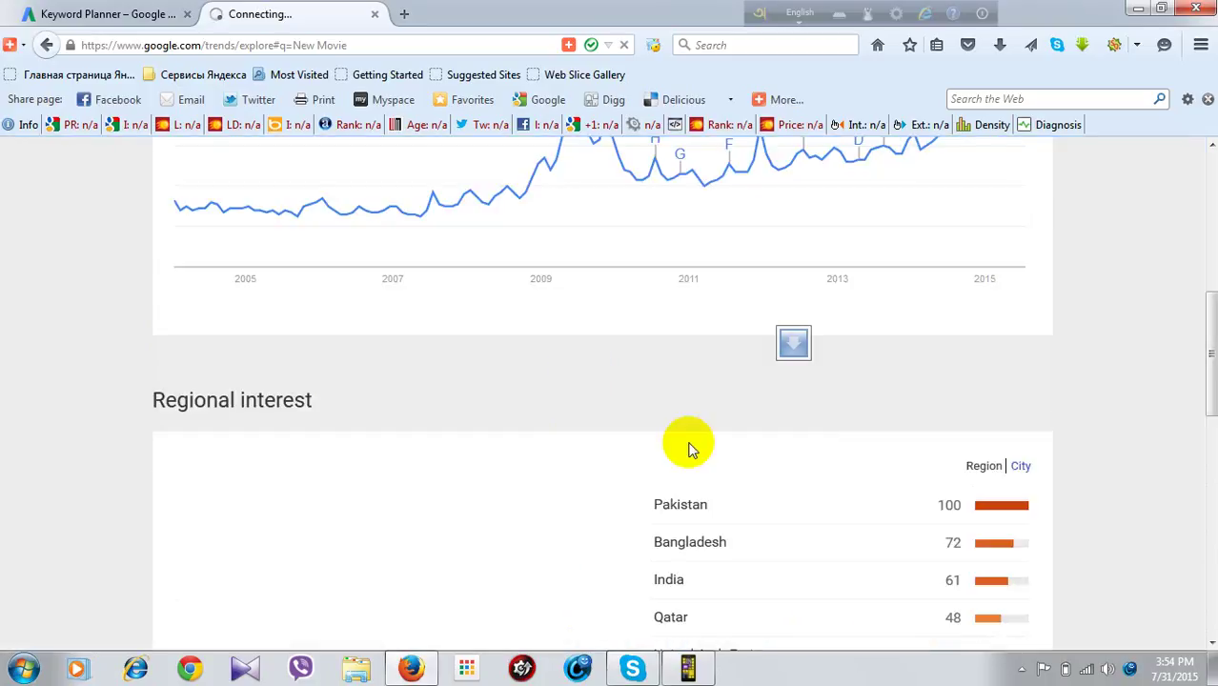
pyautogui.scroll(3, 727, 467)
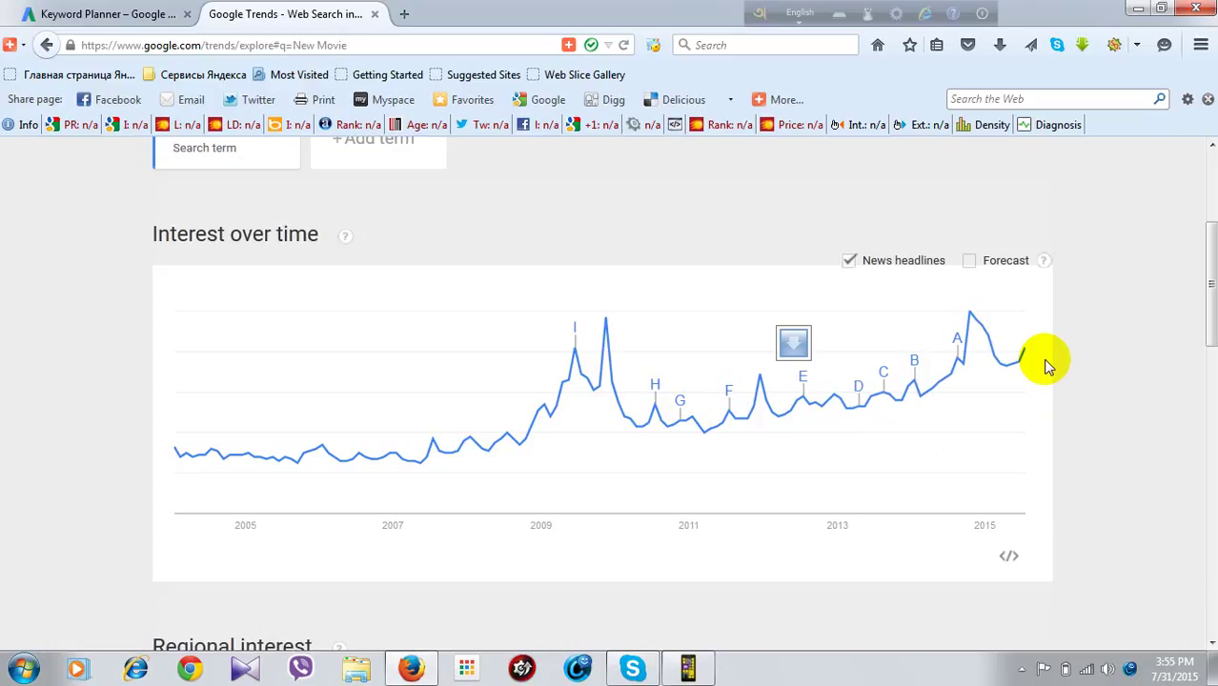
# - Return to Keyword Planner, open the New Movie ad group and copy its keyword "new movies online"
pyautogui.click(143, 13)
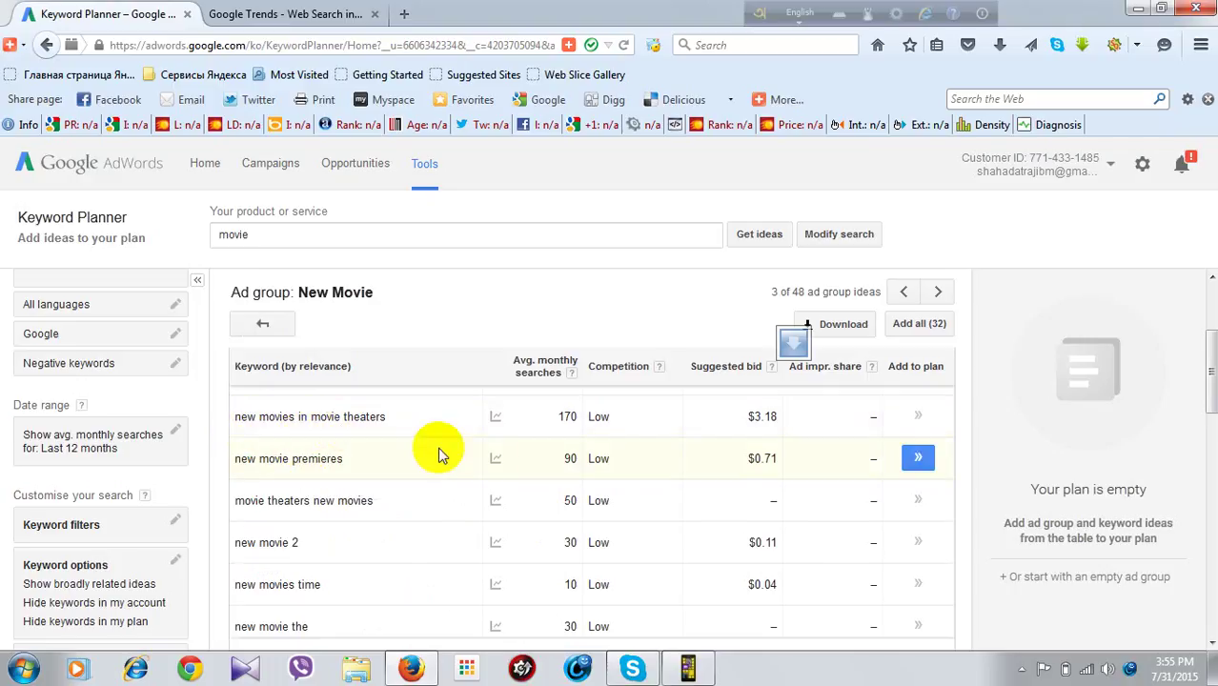
pyautogui.scroll(-3, 572, 497)
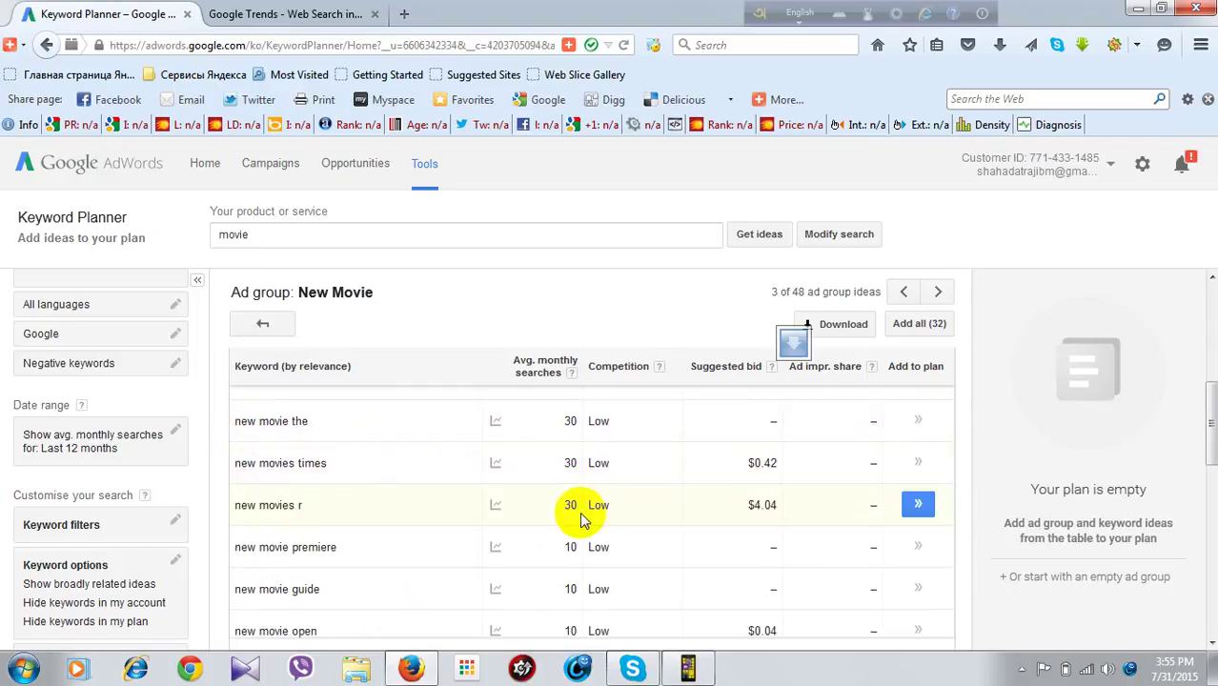
pyautogui.scroll(-3, 583, 519)
pyautogui.scroll(-1, 588, 540)
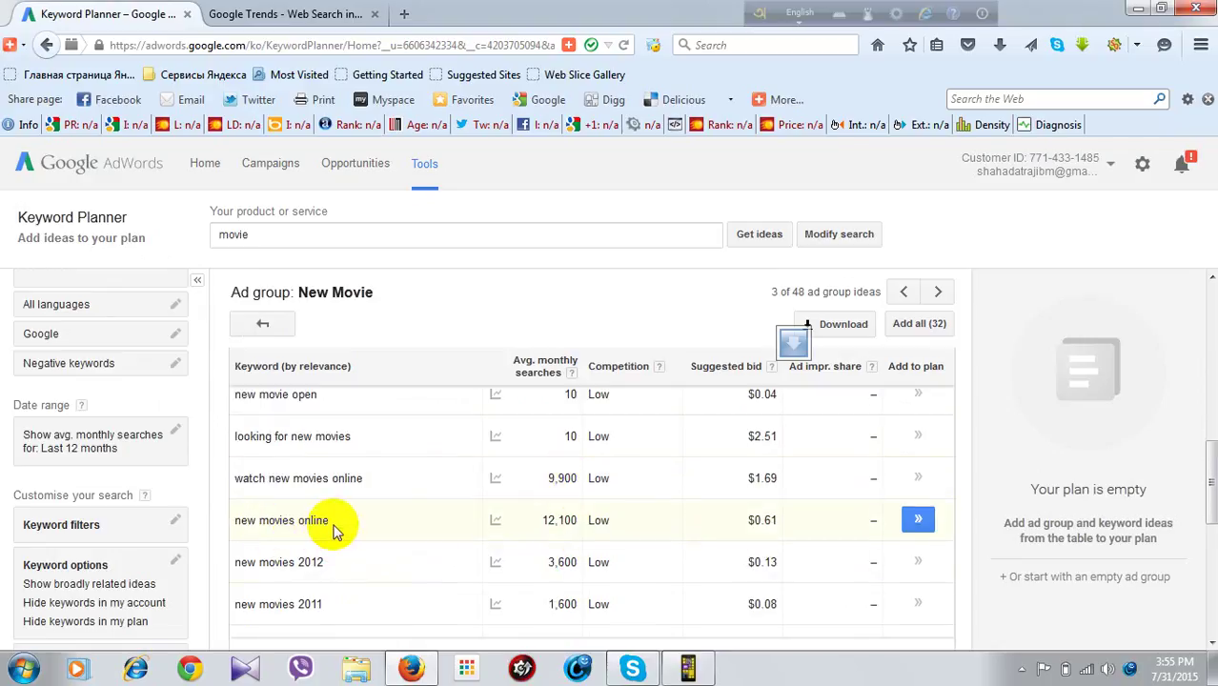
pyautogui.moveTo(334, 529); pyautogui.dragTo(237, 521)
pyautogui.hotkey('ctrl', 'c')
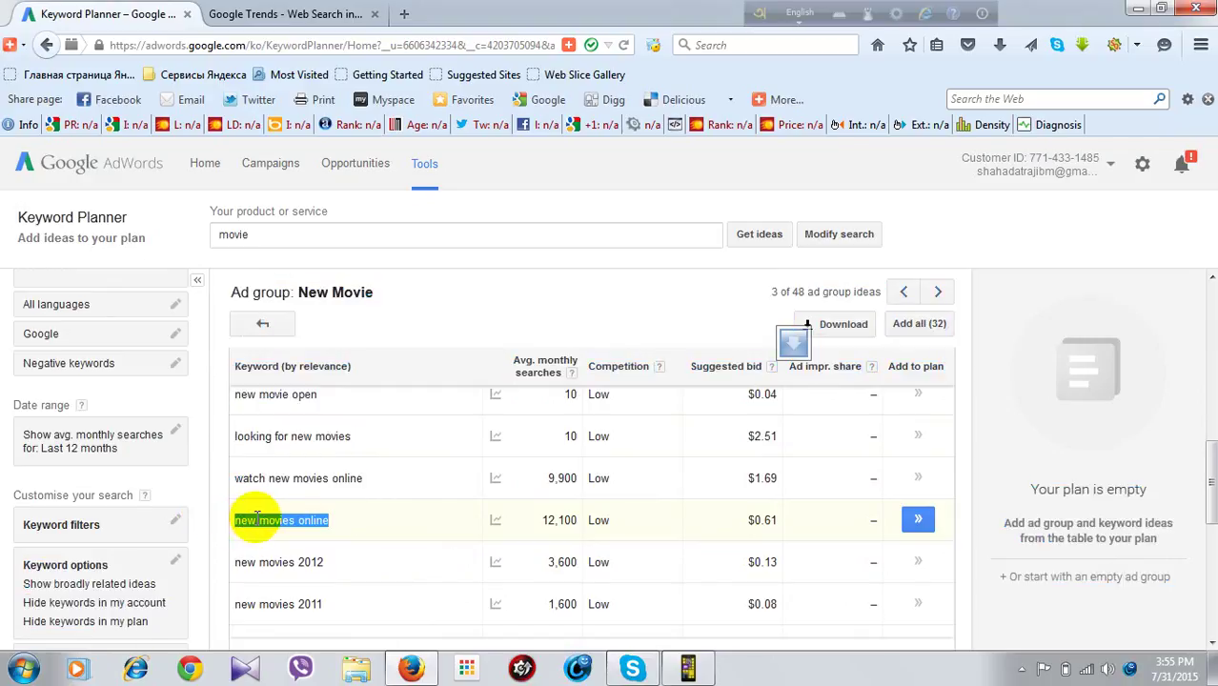
pyautogui.rightClick(257, 522)
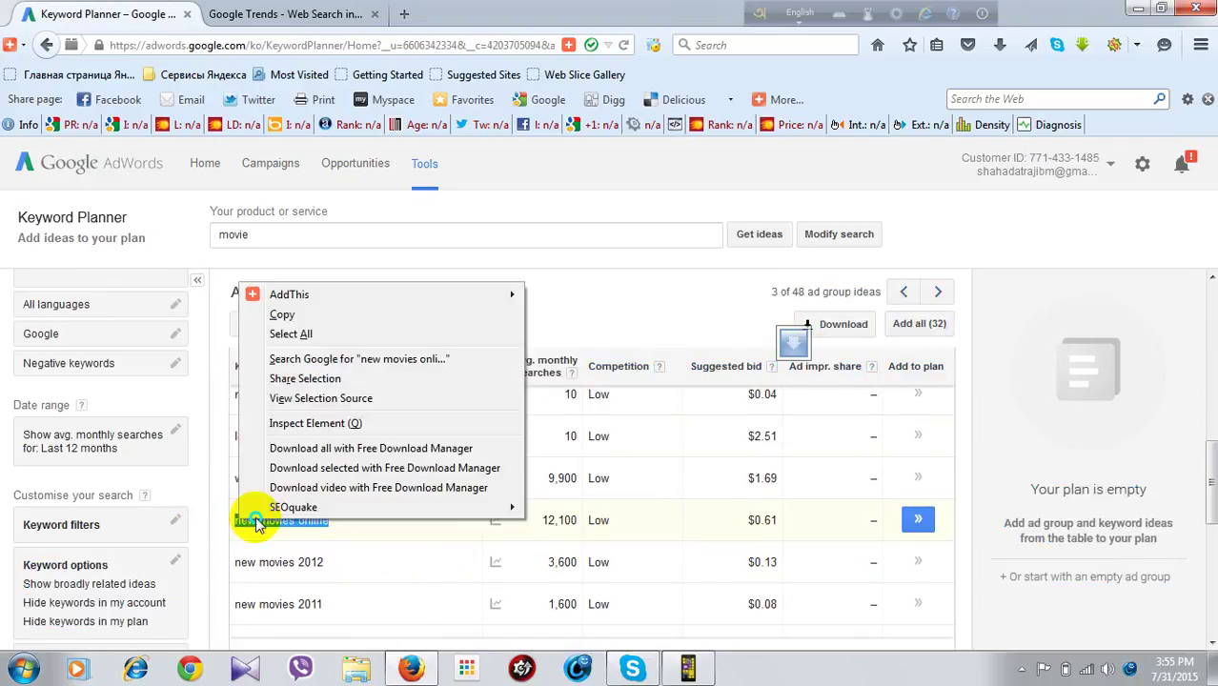
pyautogui.click(259, 315)
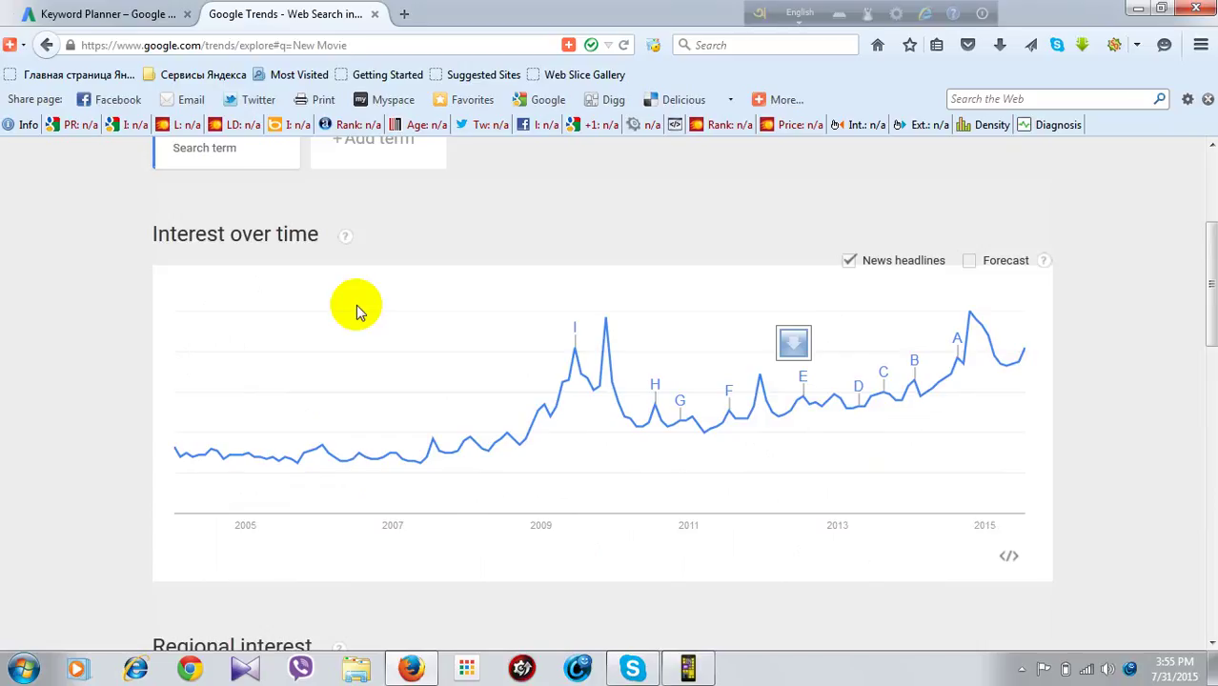
# - Replace the compared term in Google Trends with "new movies online" and view its interest over time
pyautogui.scroll(3, 621, 476)
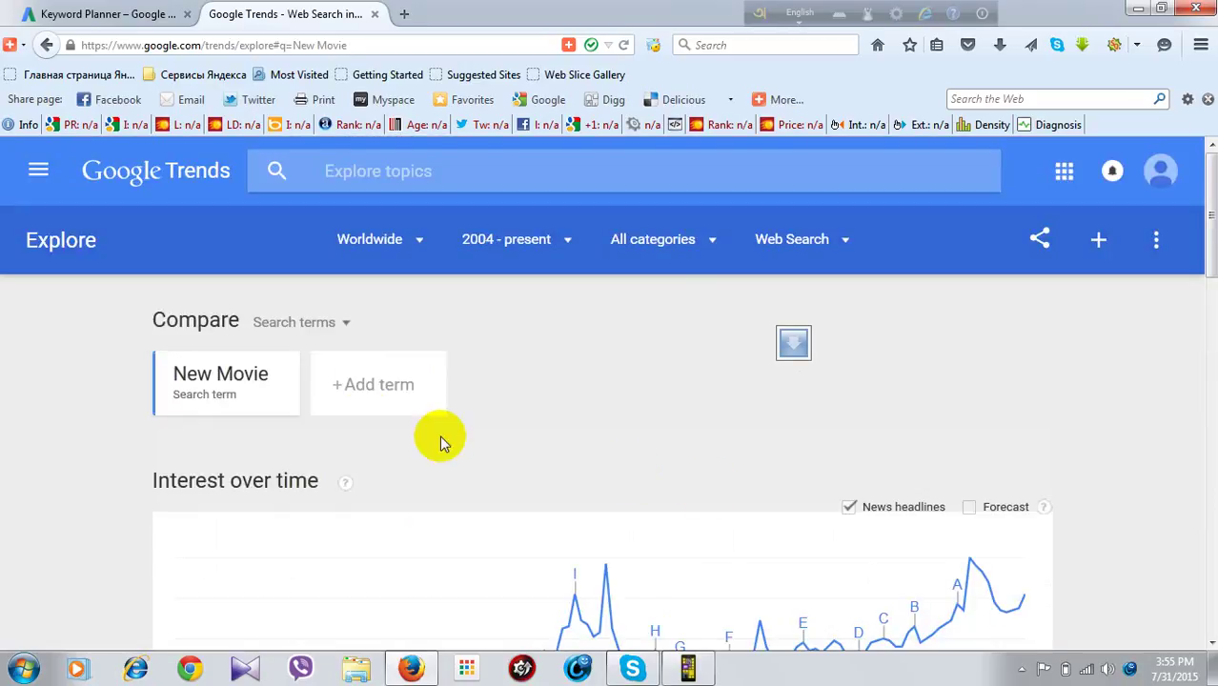
pyautogui.click(221, 378)
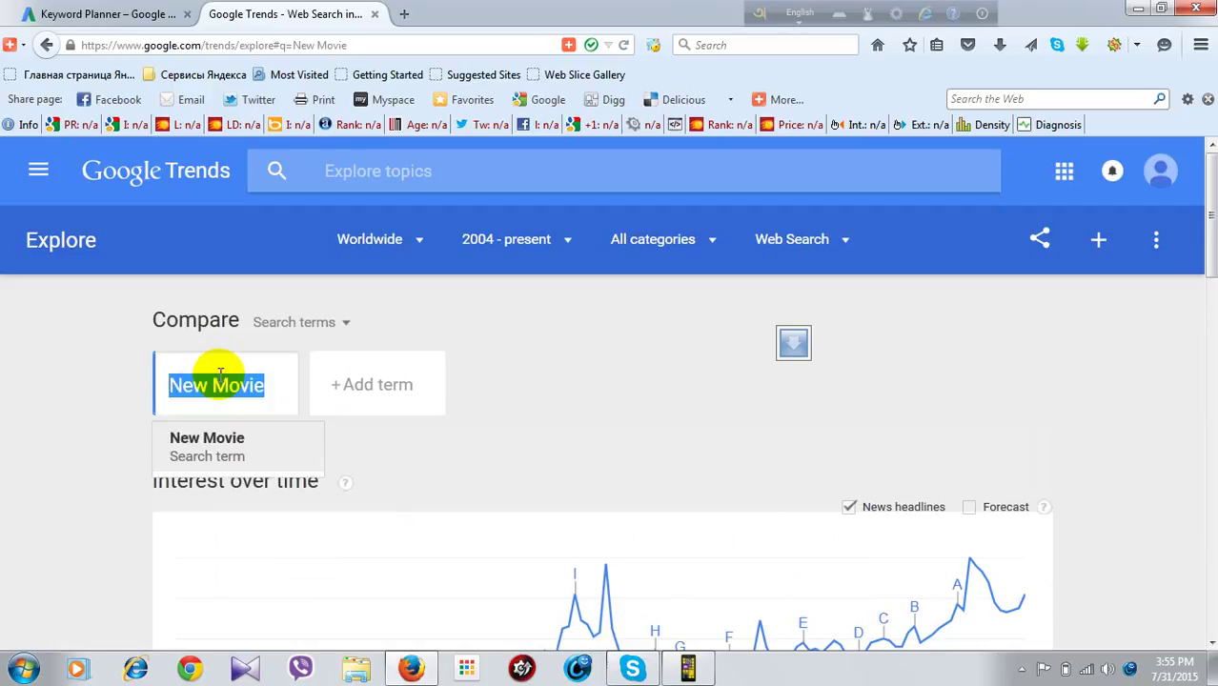
pyautogui.hotkey('ctrl', 'v')
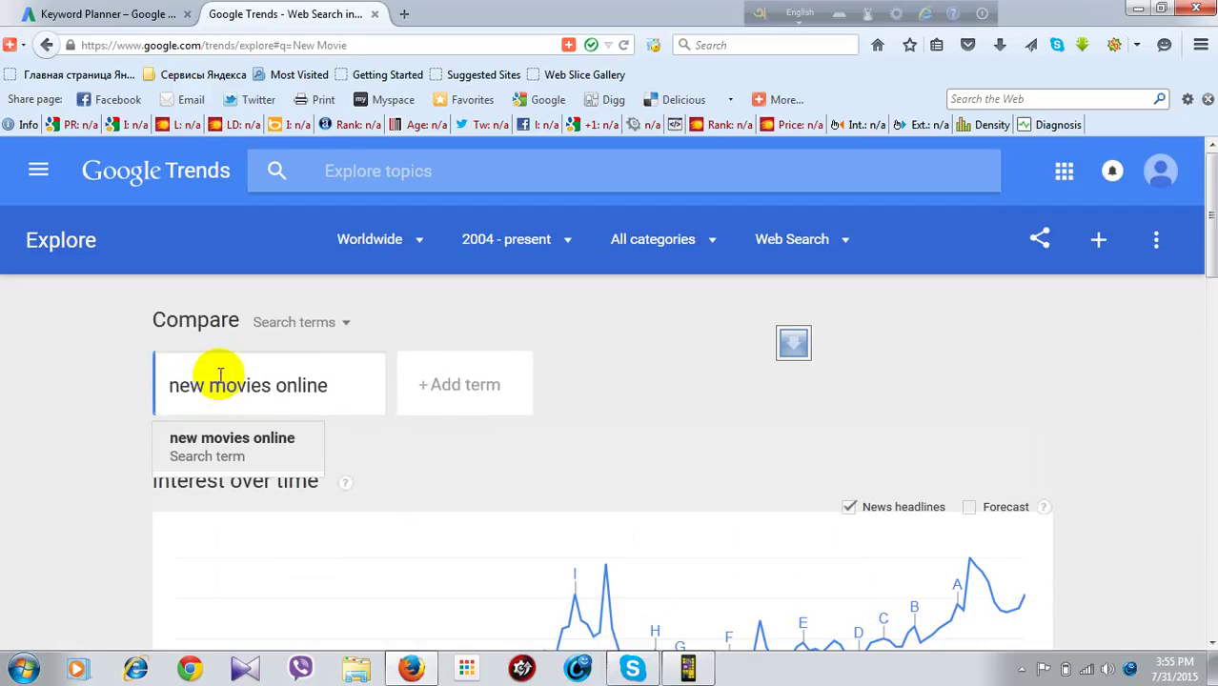
pyautogui.click(248, 456)
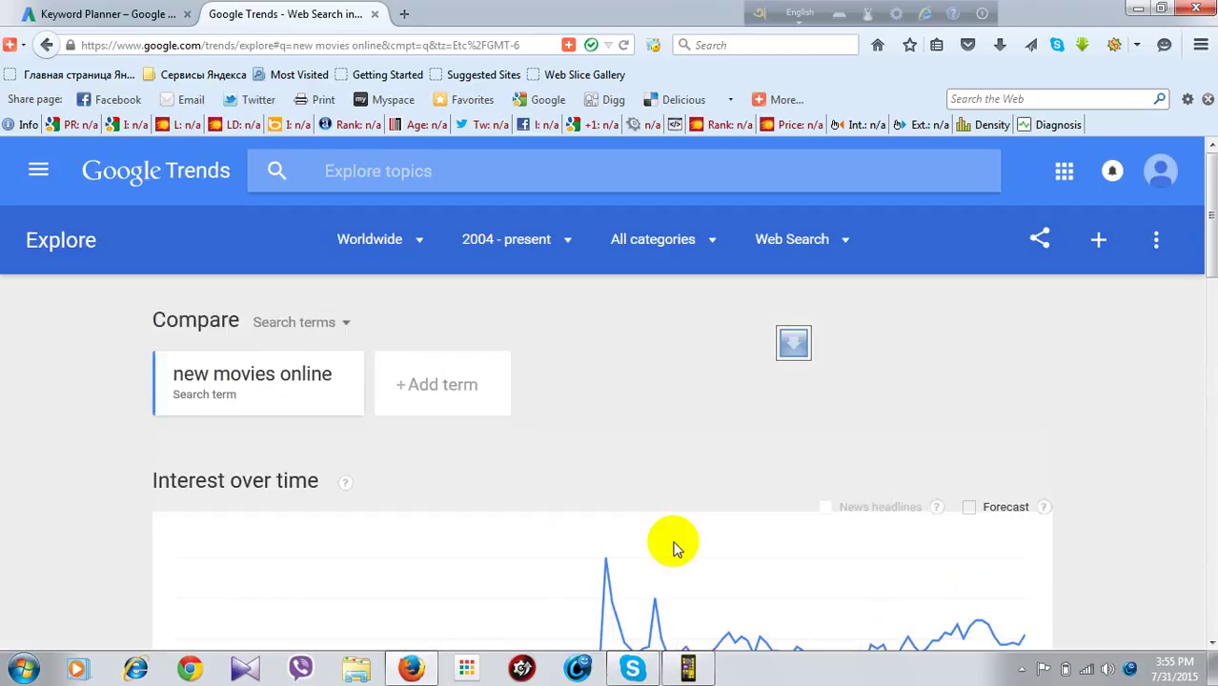
pyautogui.scroll(-4, 673, 548)
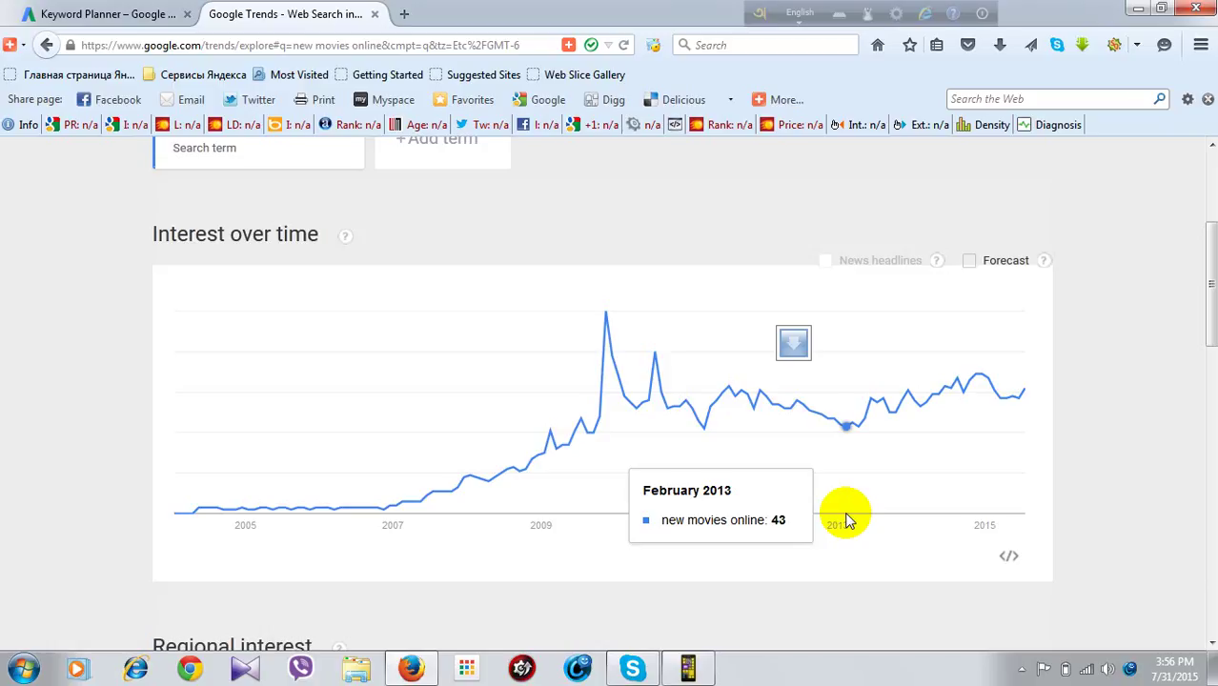
# - Return to the New Movie keyword list in Keyword Planner and copy the keyword "new bollywood movies"
pyautogui.click(87, 26)
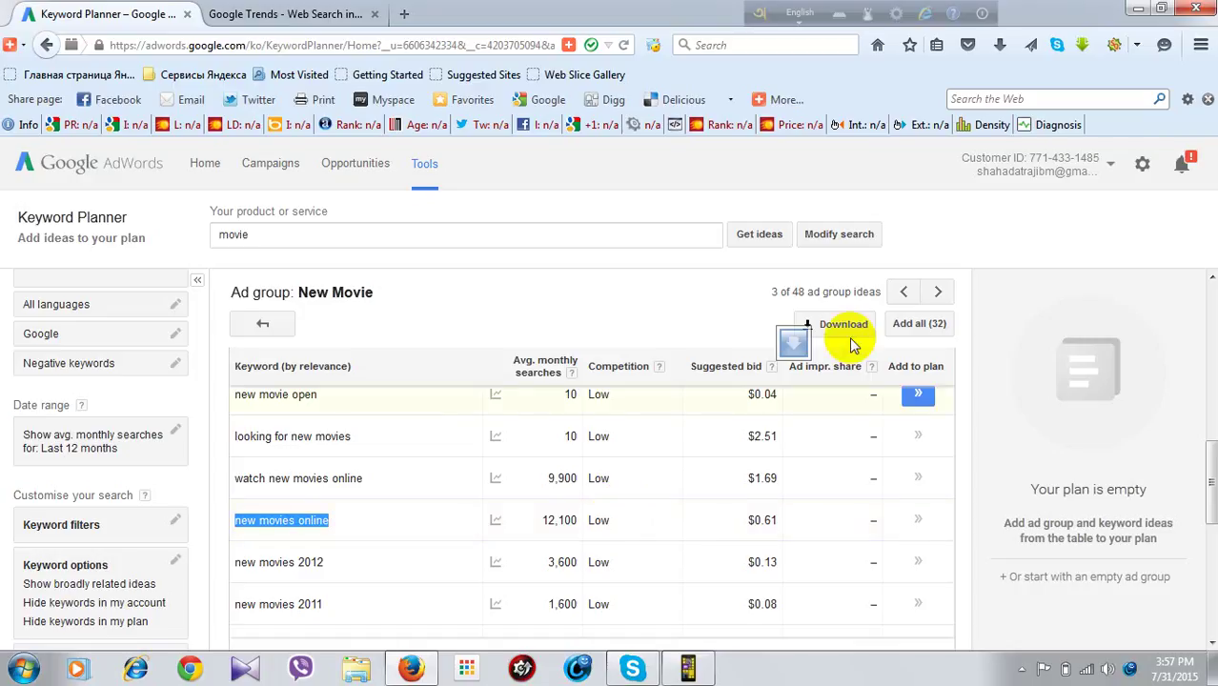
pyautogui.click(273, 12)
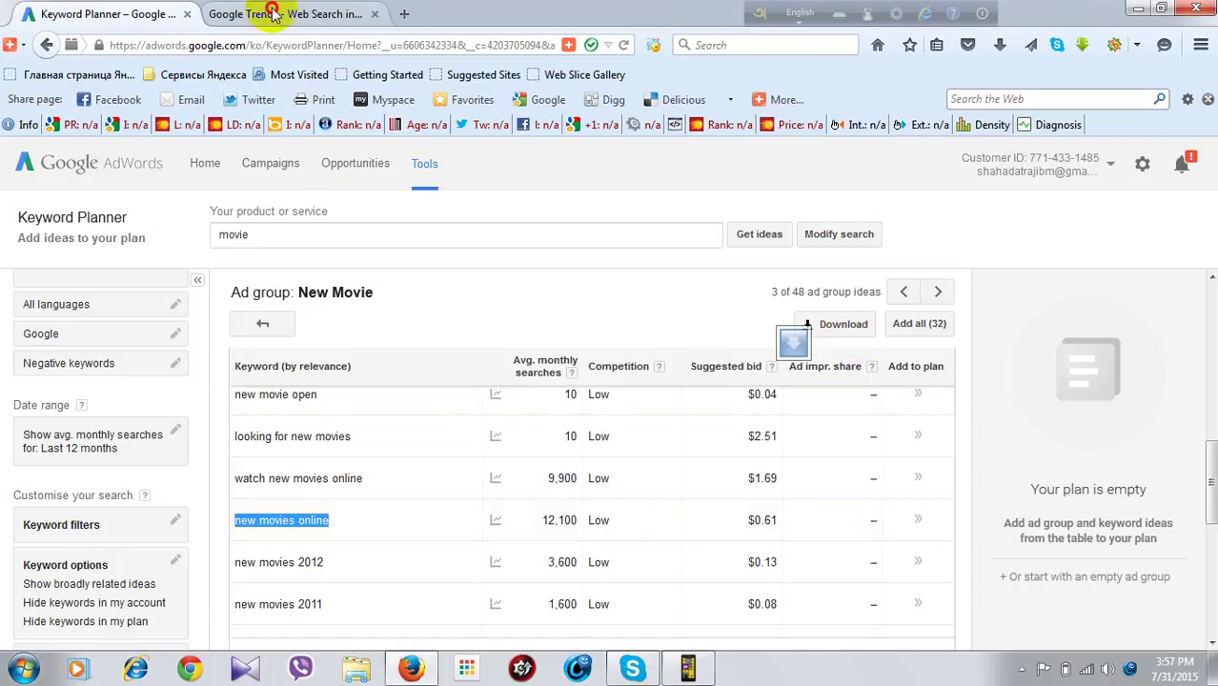
pyautogui.scroll(5, 296, 386)
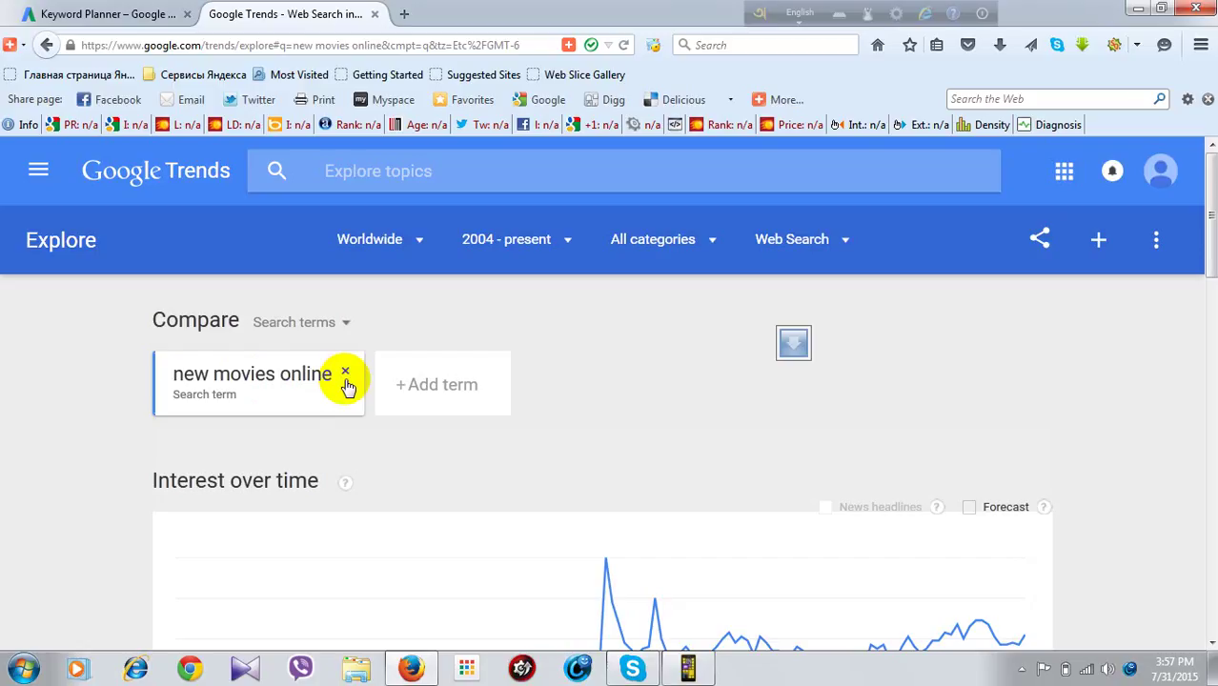
pyautogui.click(76, 14)
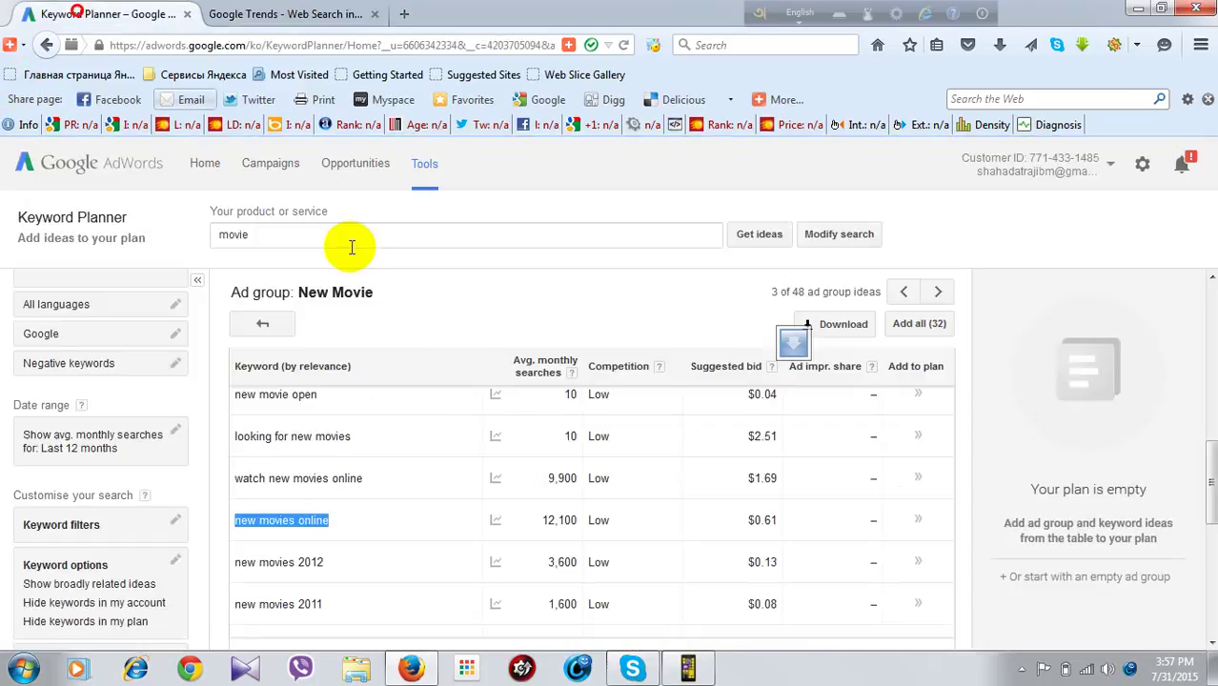
pyautogui.scroll(-1, 502, 441)
pyautogui.moveTo(502, 441)
pyautogui.scroll(-1, 428, 477)
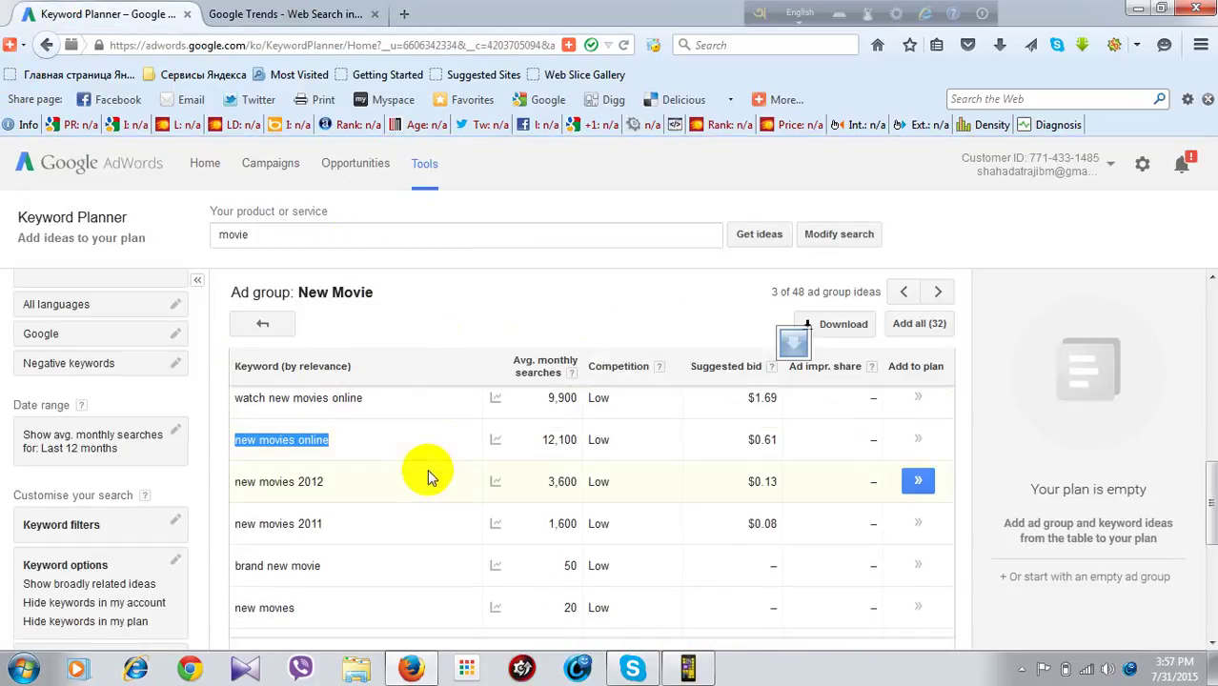
pyautogui.scroll(-1, 428, 476)
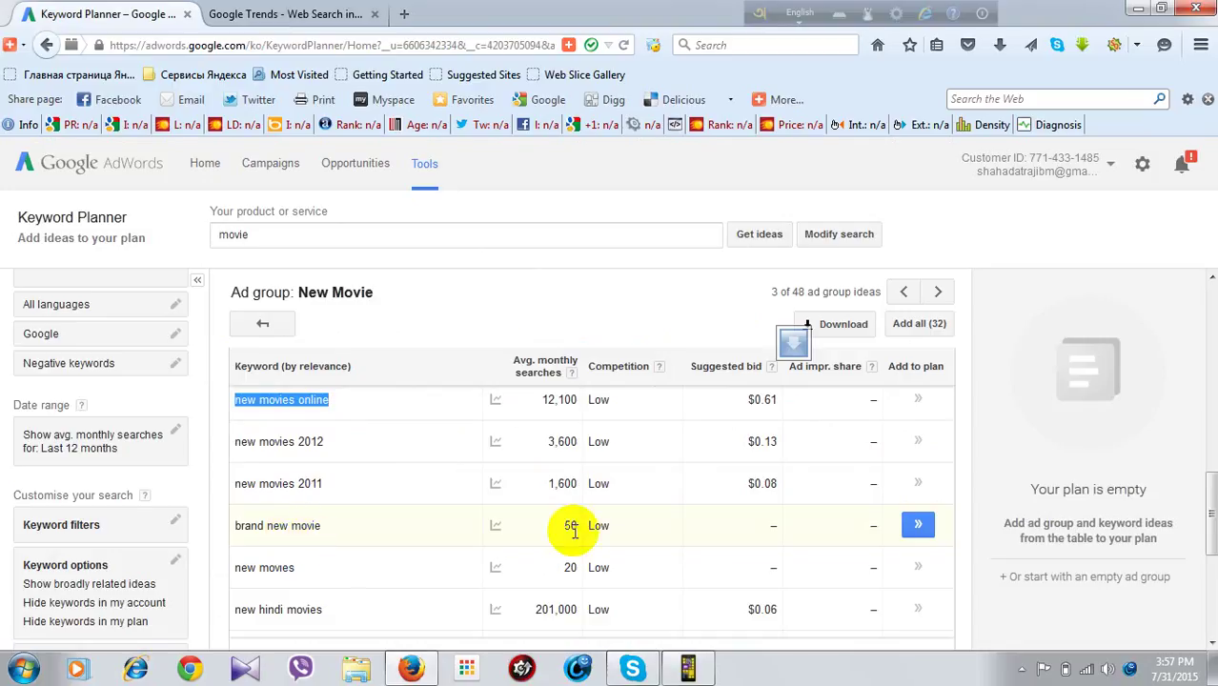
pyautogui.scroll(-1, 375, 591)
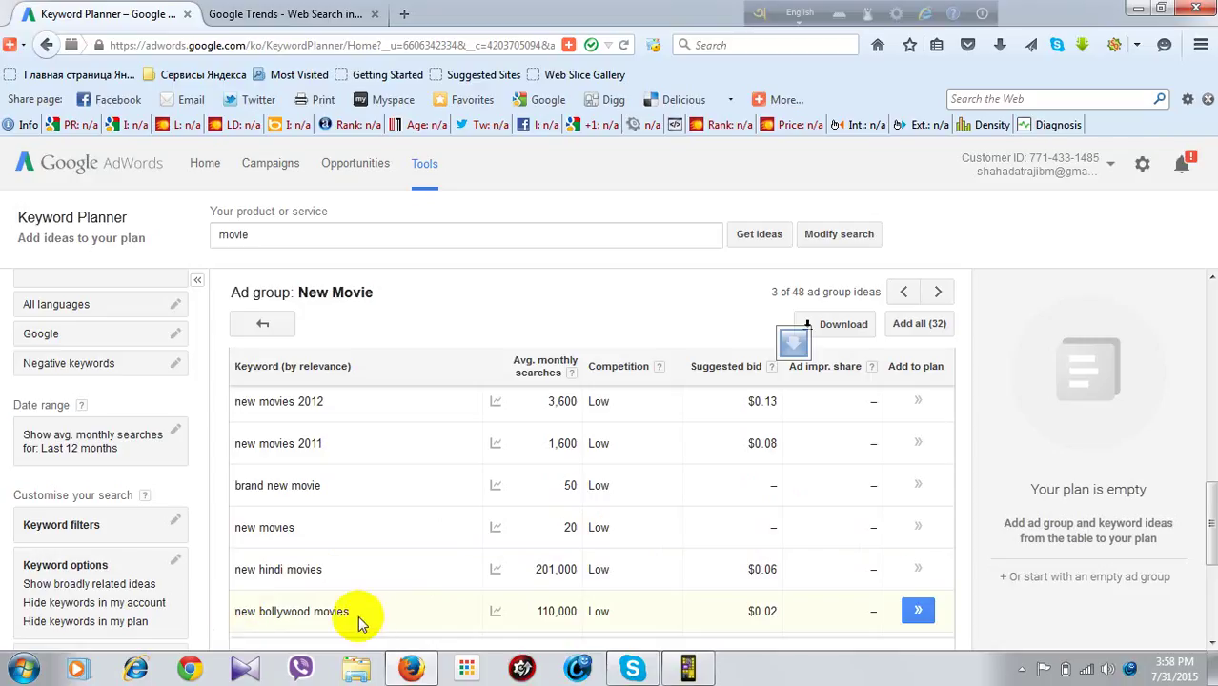
pyautogui.moveTo(358, 619); pyautogui.dragTo(232, 615)
pyautogui.hotkey('ctrl', 'c')
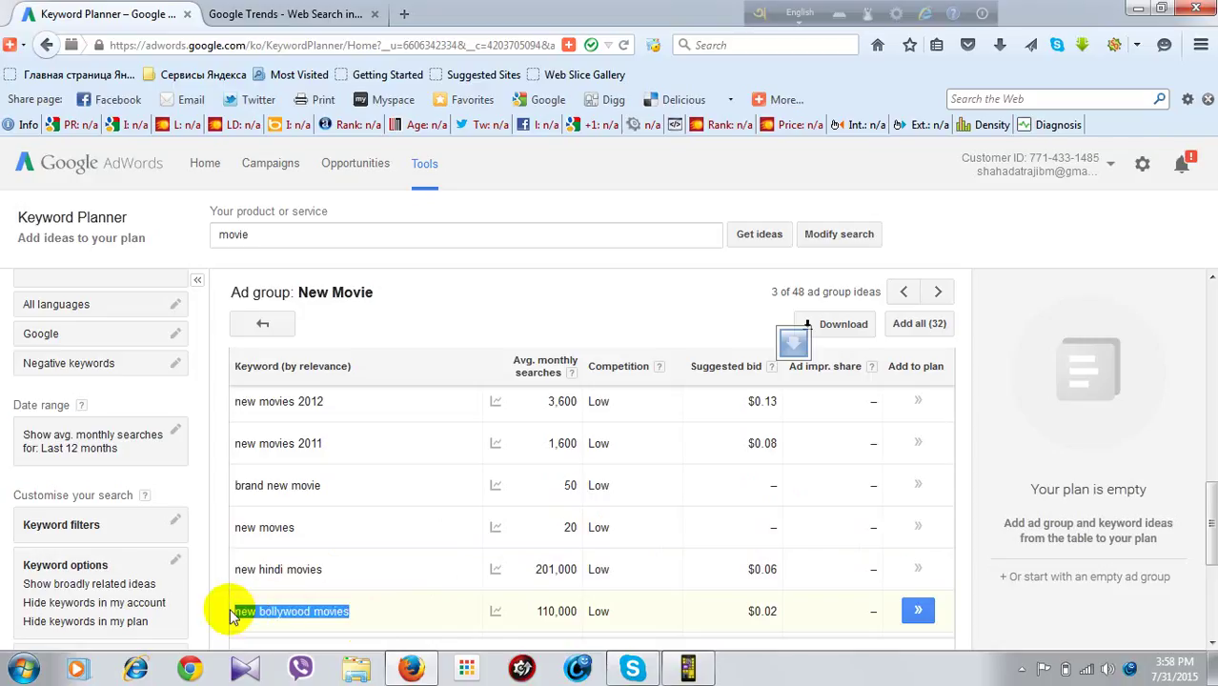
# - Search Google Trends for the copied keyword "new bollywood movies"
pyautogui.click(228, 19)
pyautogui.click(371, 174)
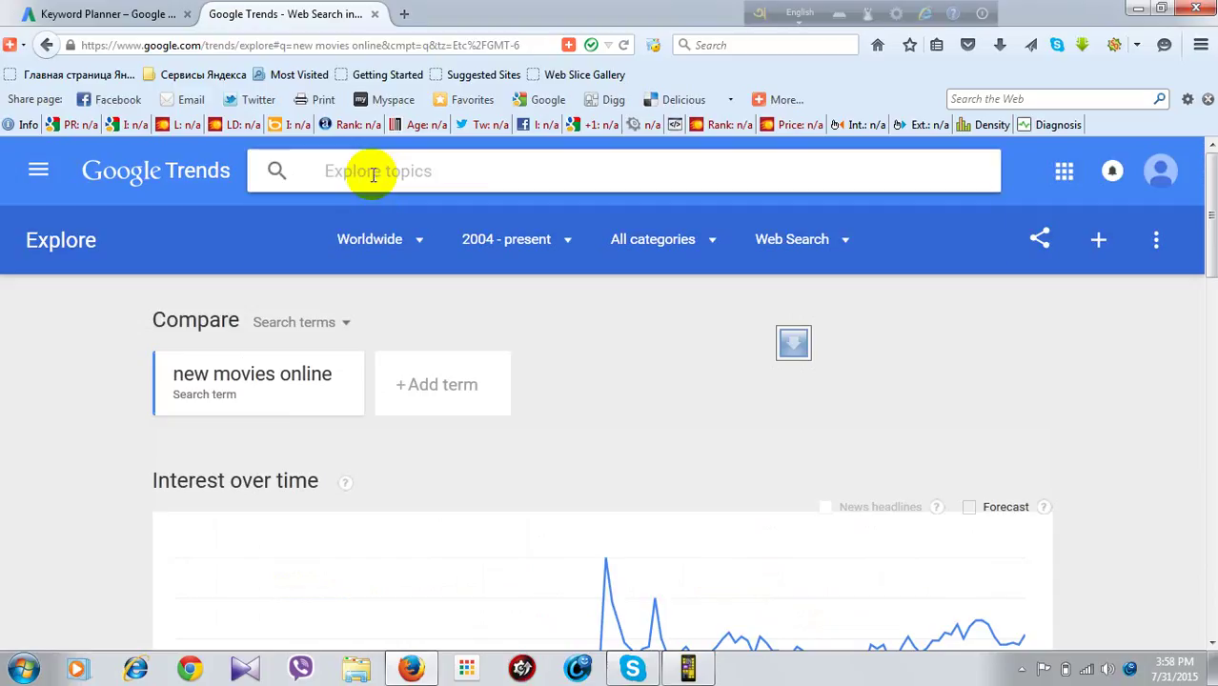
pyautogui.hotkey('ctrl', 'v')
pyautogui.click(399, 222)
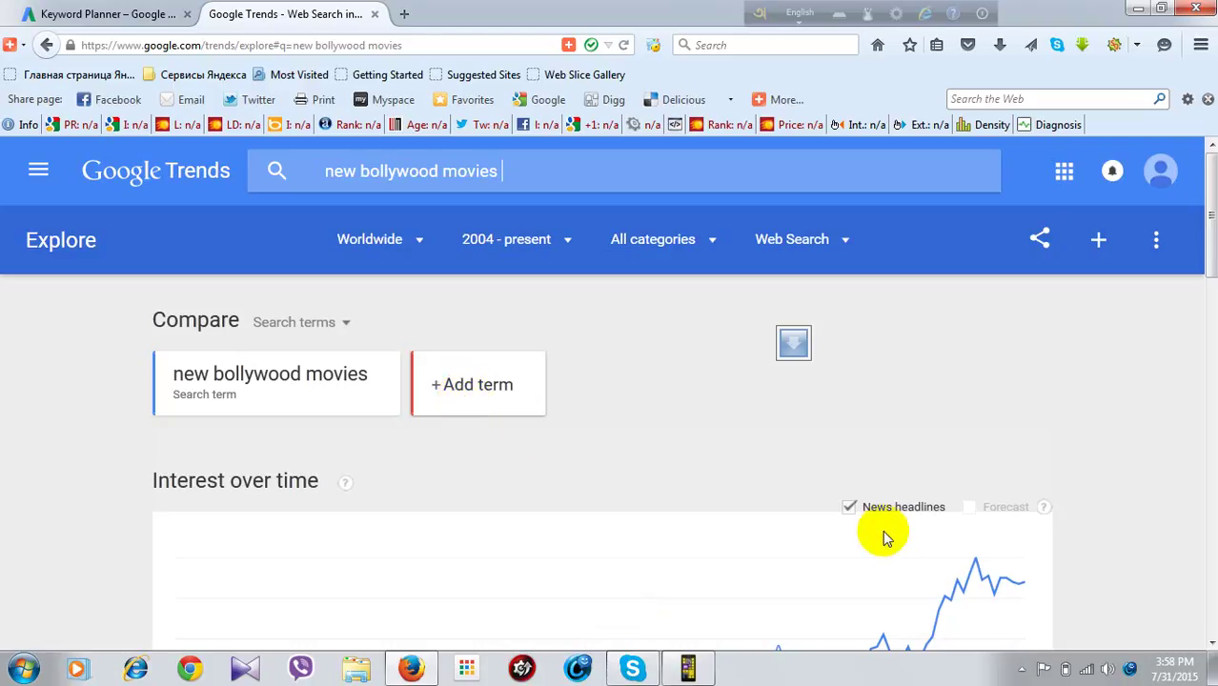
# - Examine the interest over time chart for "new bollywood movies", focusing on the recent trend through 2015
pyautogui.scroll(-5, 959, 360)
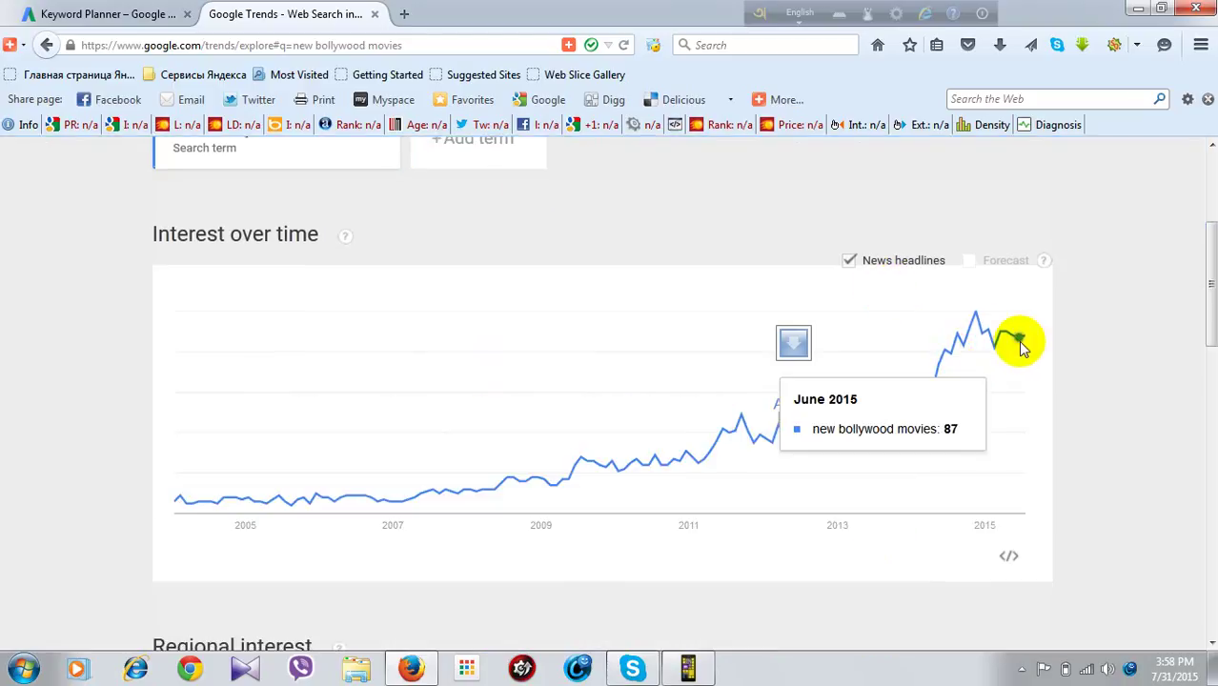
pyautogui.scroll(5, 351, 324)
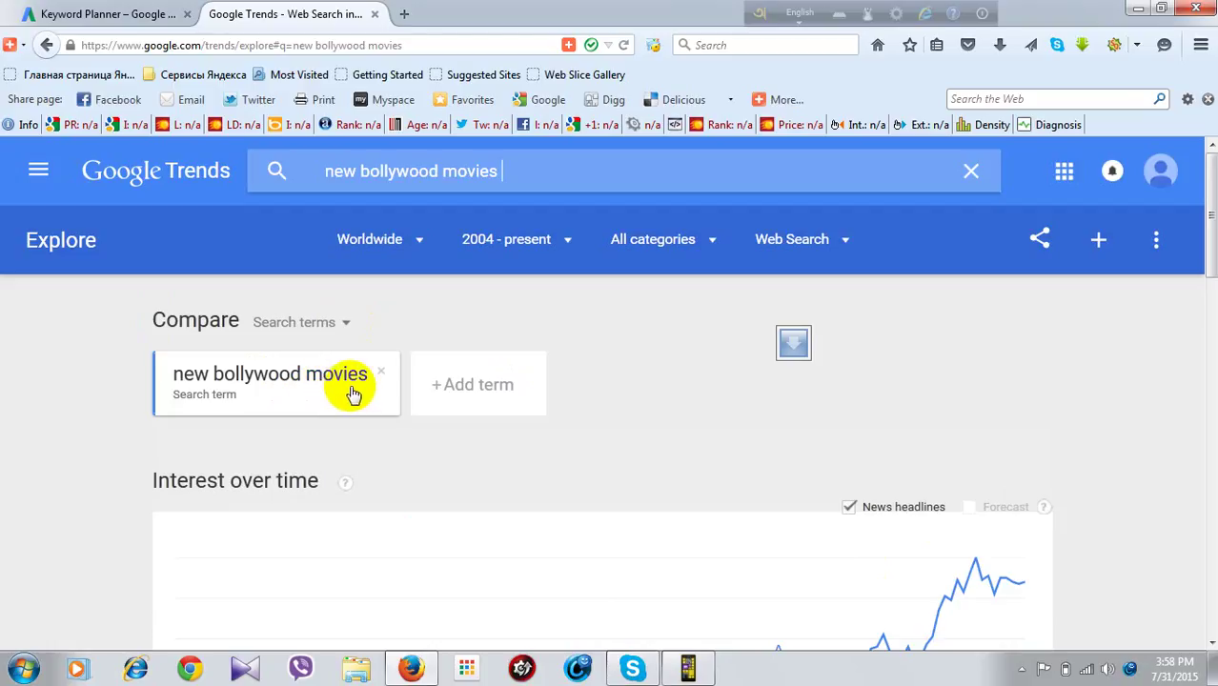
pyautogui.scroll(-5, 586, 467)
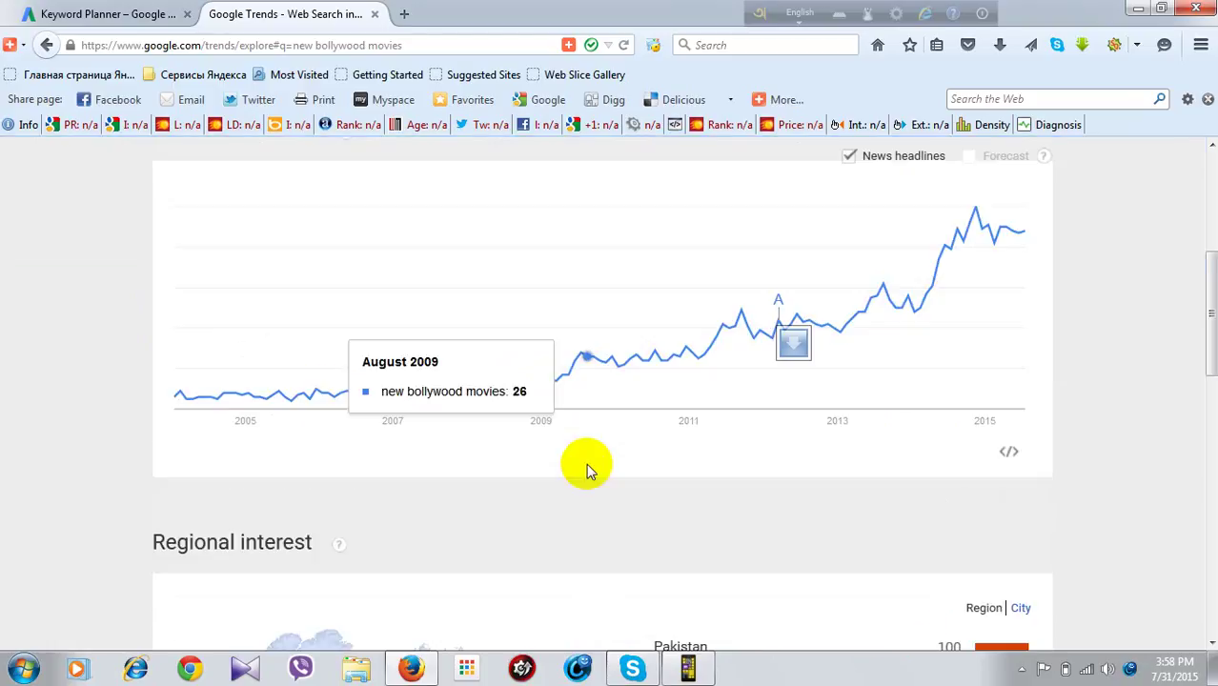
pyautogui.scroll(-1, 586, 464)
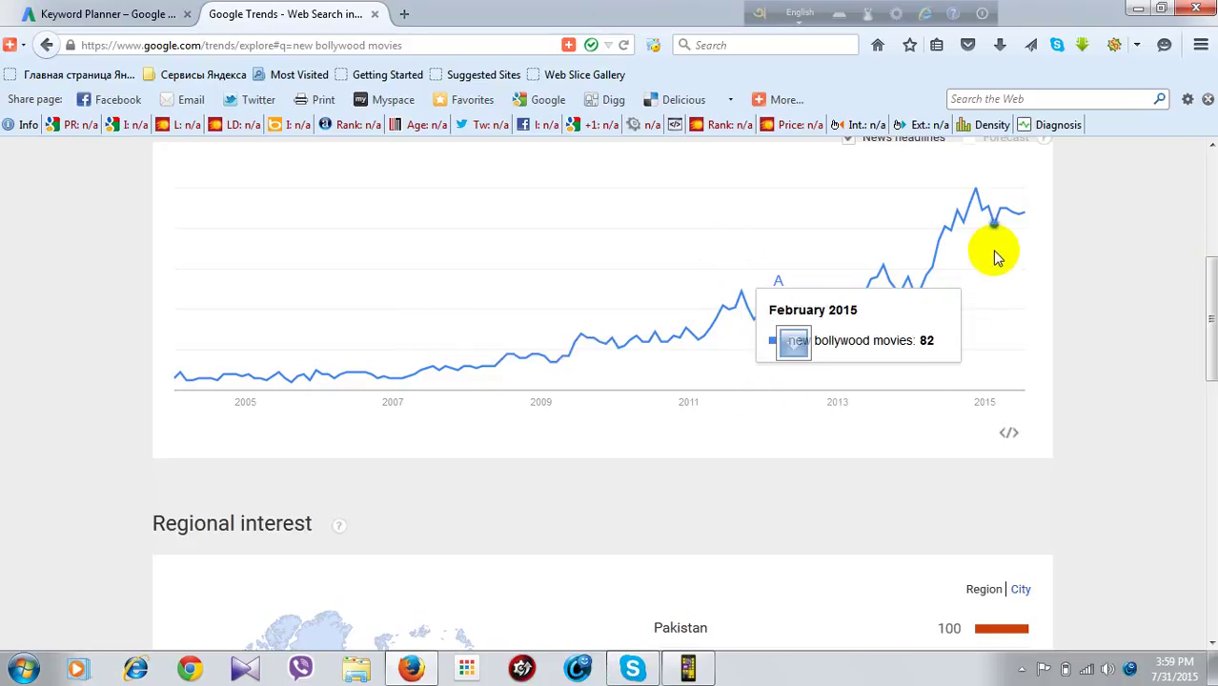
pyautogui.scroll(3, 986, 253)
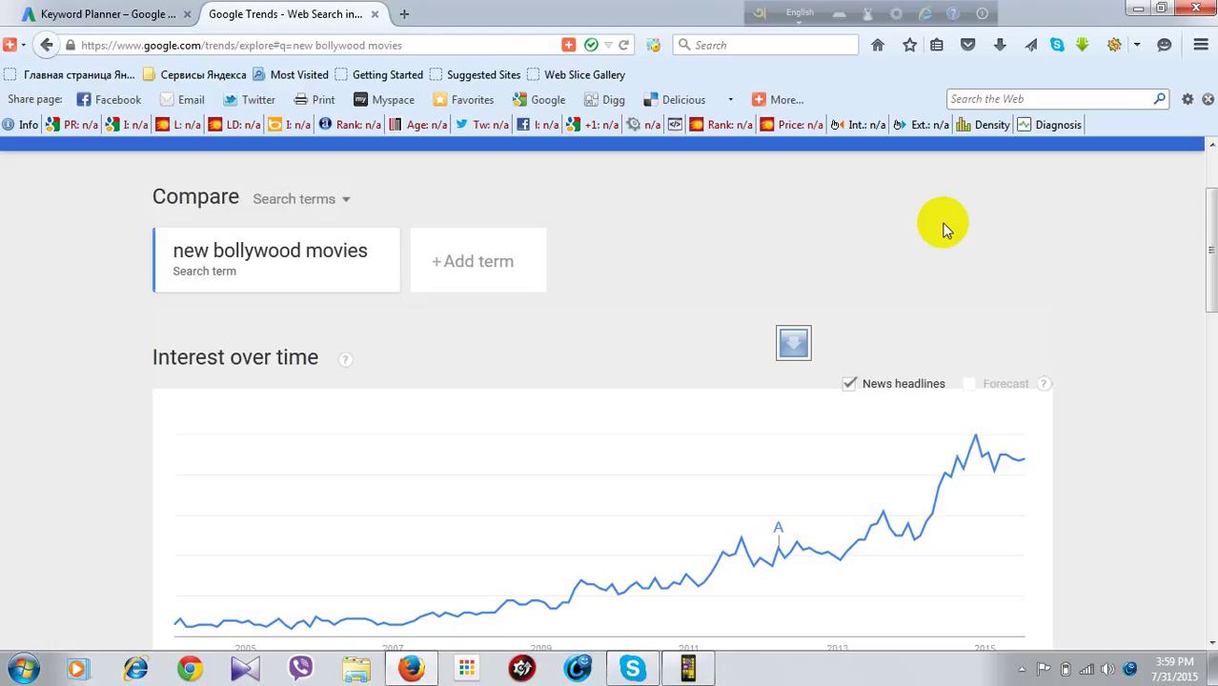
pyautogui.scroll(-2, 944, 229)
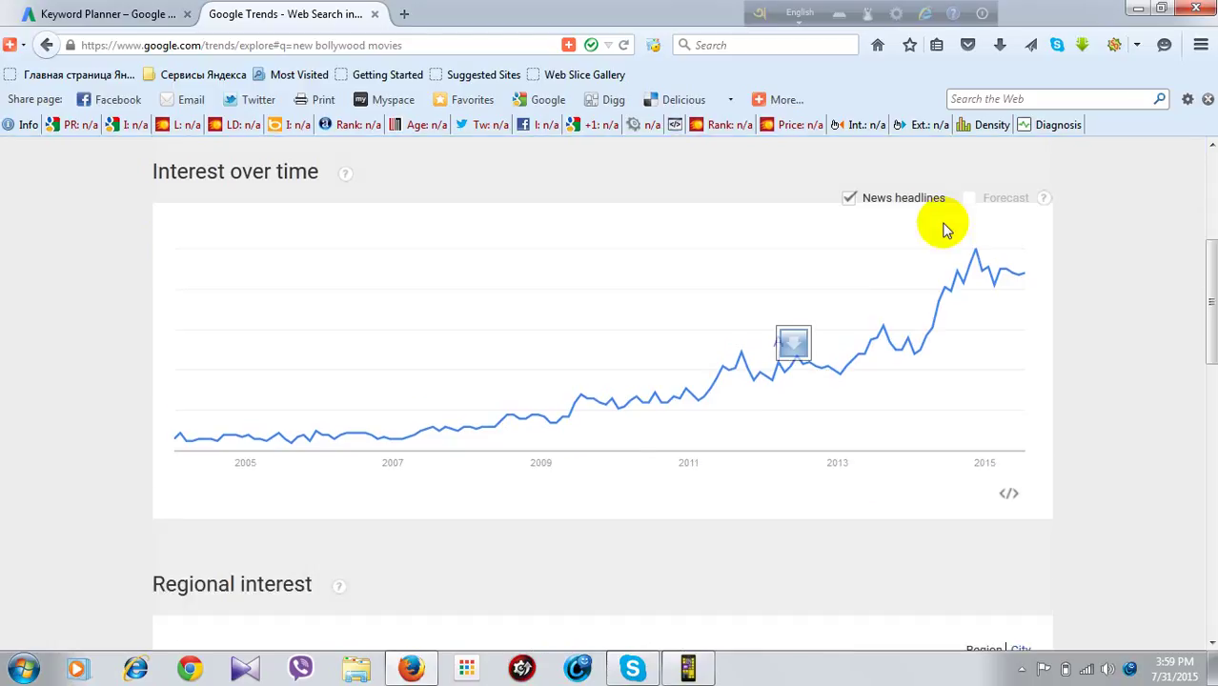
pyautogui.scroll(2, 944, 229)
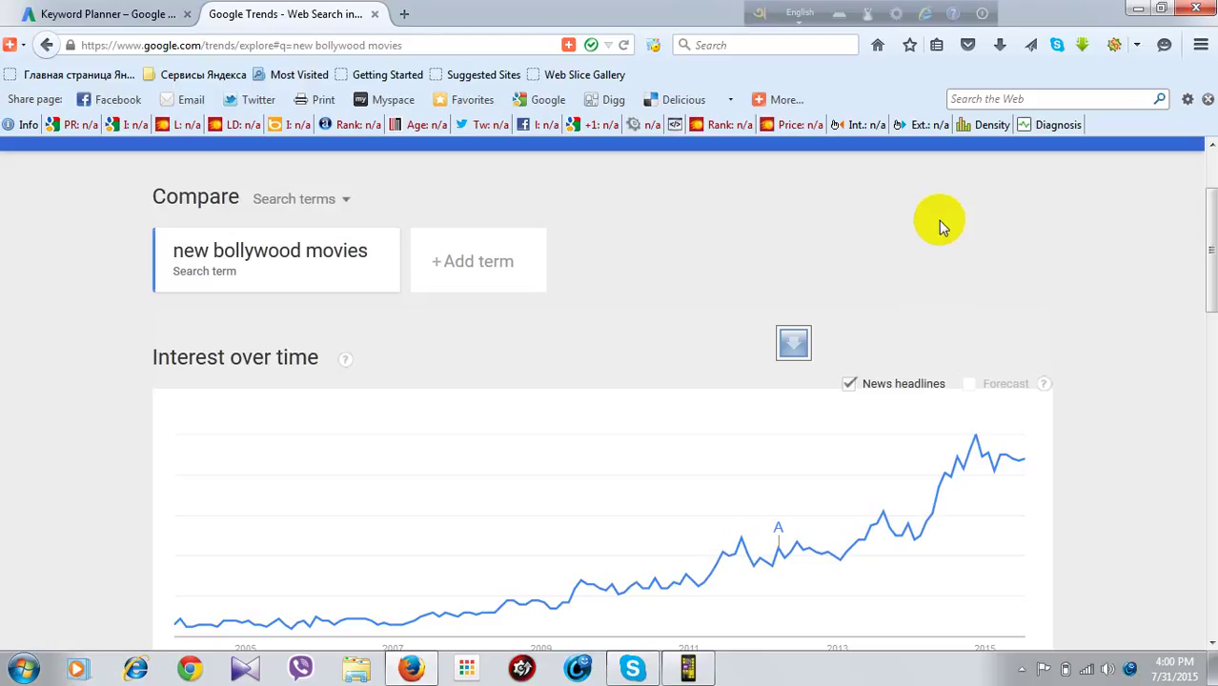
# - Review the Google Trends chart for "new bollywood movies" and check the keyword's entry in Keyword Planner's New Movie list
pyautogui.scroll(-5, 938, 220)
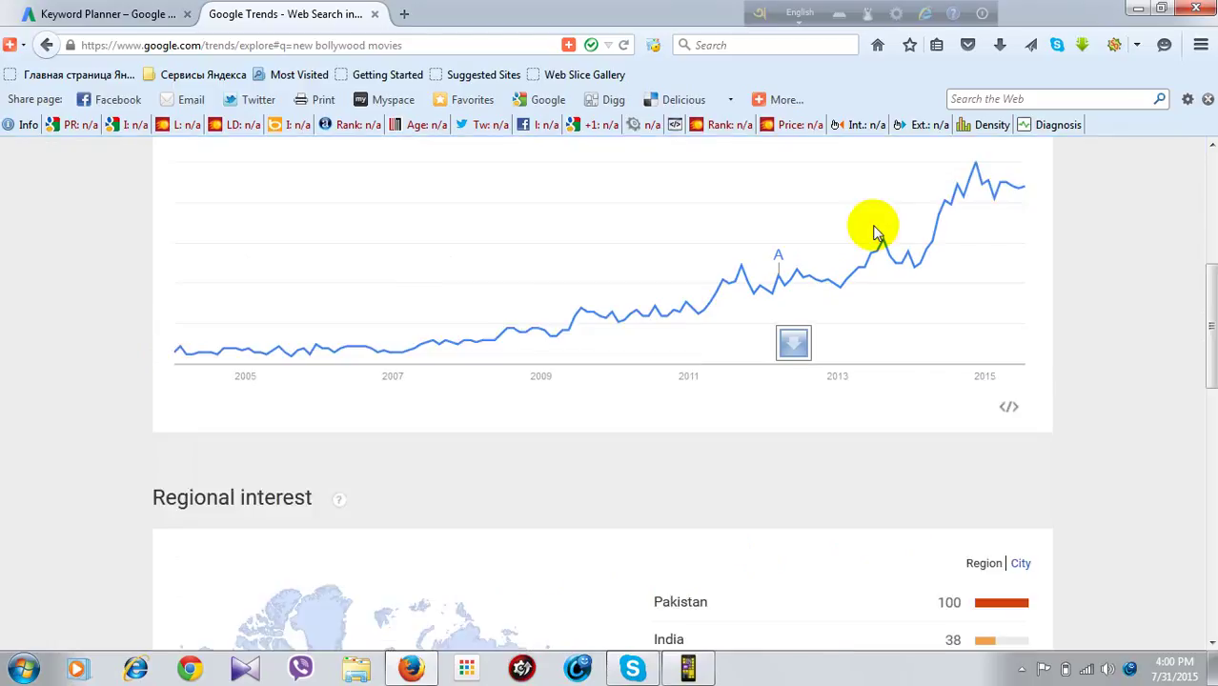
pyautogui.scroll(1, 905, 375)
pyautogui.scroll(4, 910, 370)
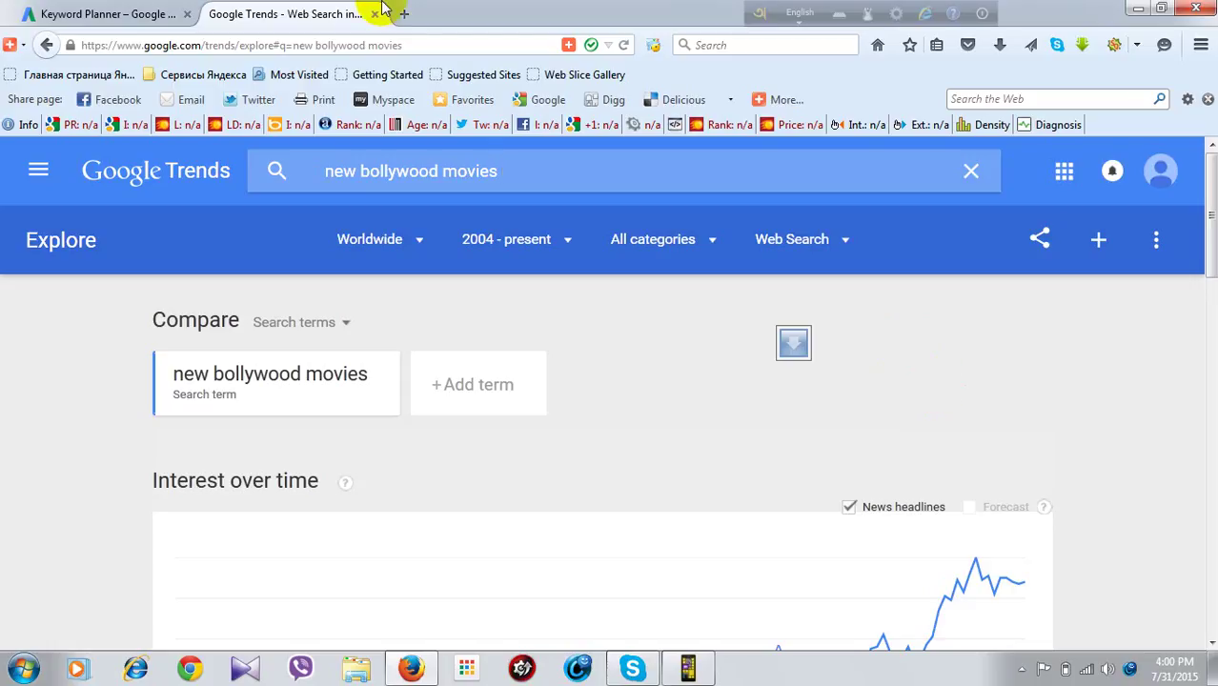
pyautogui.click(82, 21)
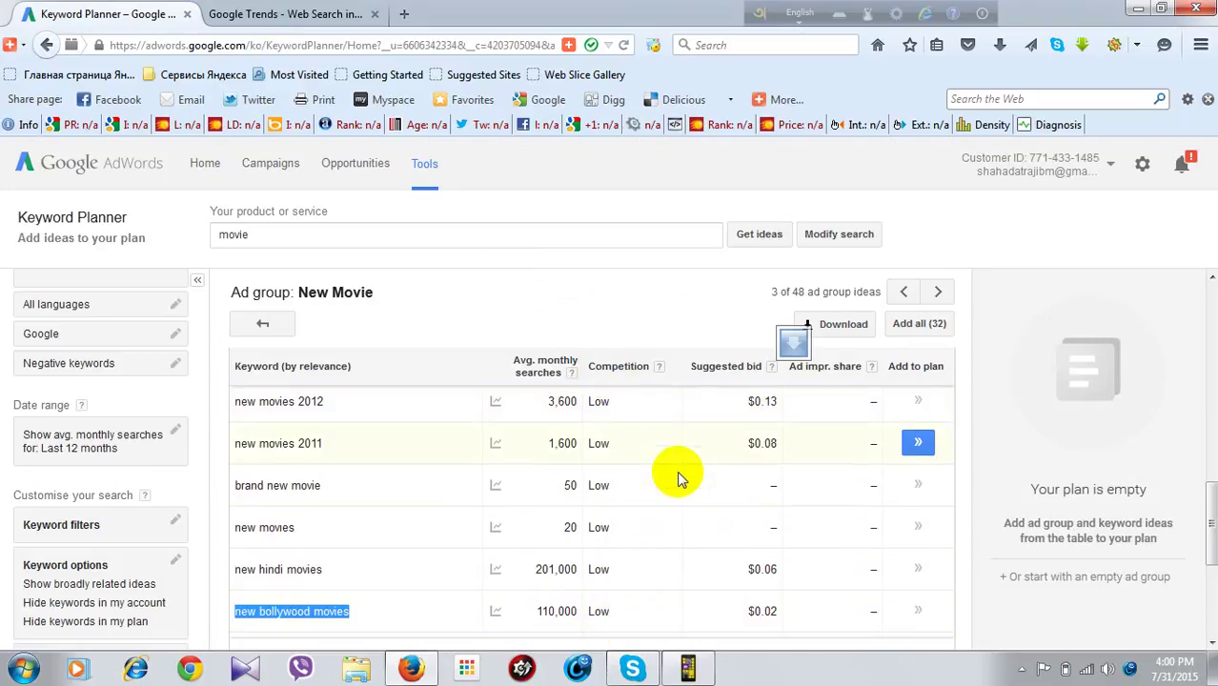
pyautogui.scroll(-2, 657, 553)
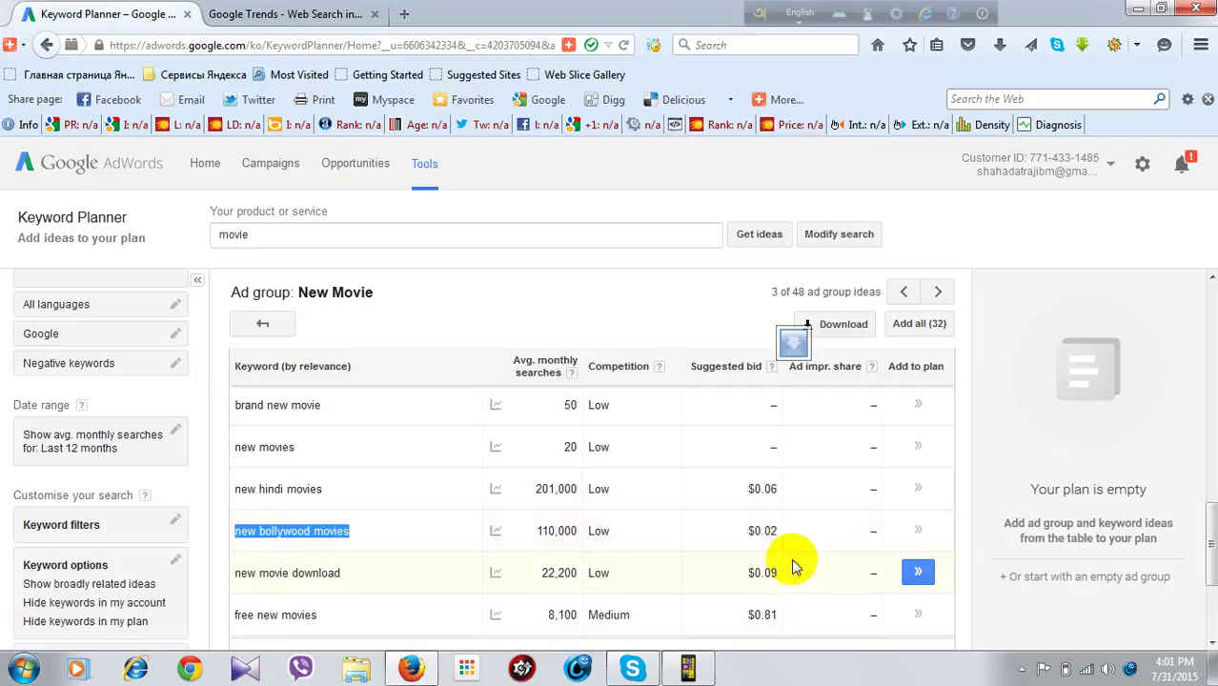
# - Switch back to Google Trends and examine the long-term interest over time chart for "new bollywood movies"
pyautogui.click(252, 13)
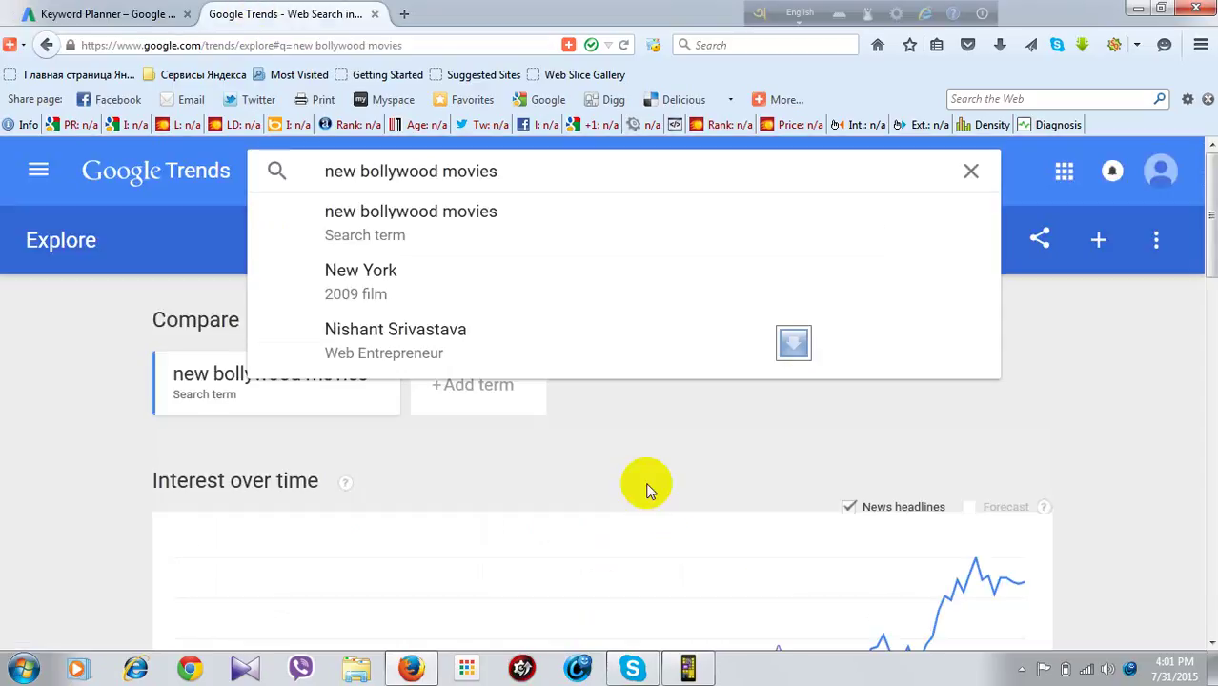
pyautogui.scroll(-3, 686, 503)
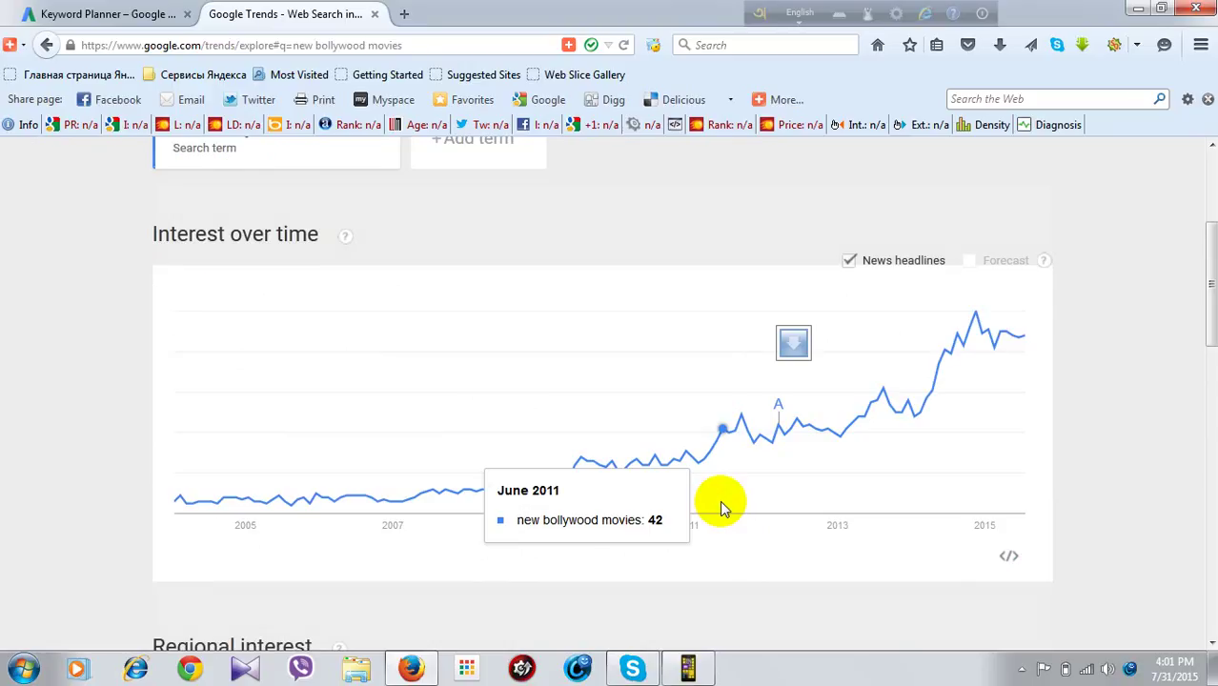
pyautogui.scroll(-2, 753, 549)
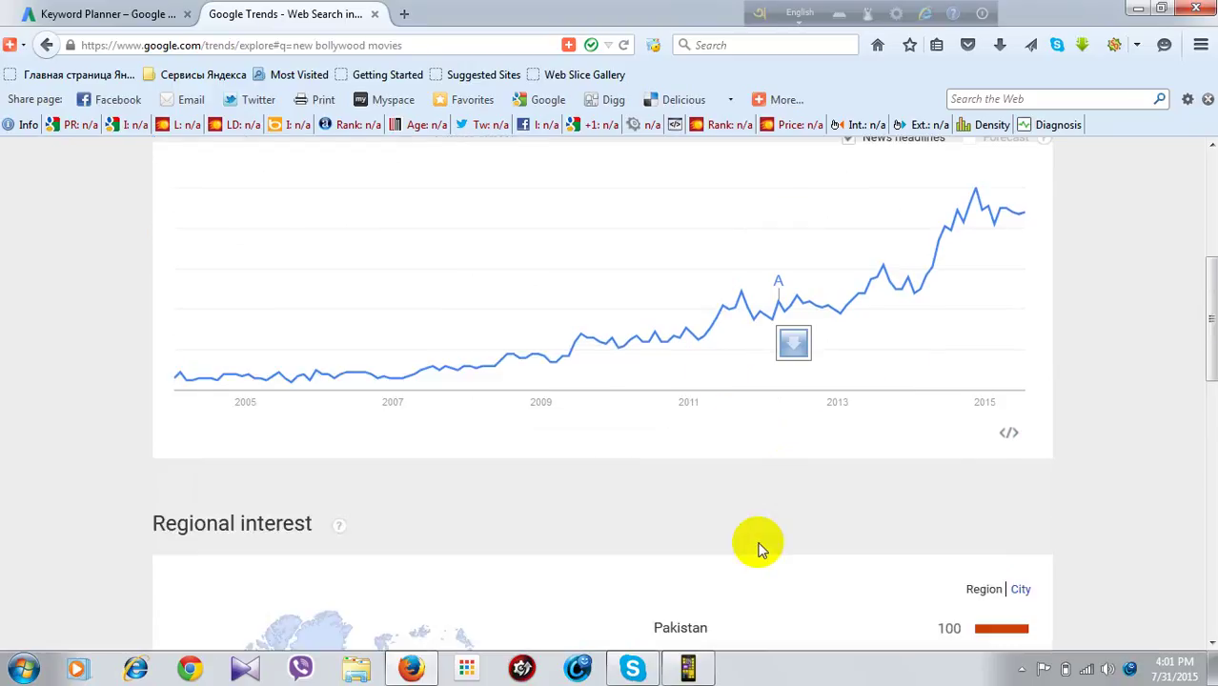
pyautogui.scroll(1, 760, 550)
pyautogui.scroll(1, 375, 240)
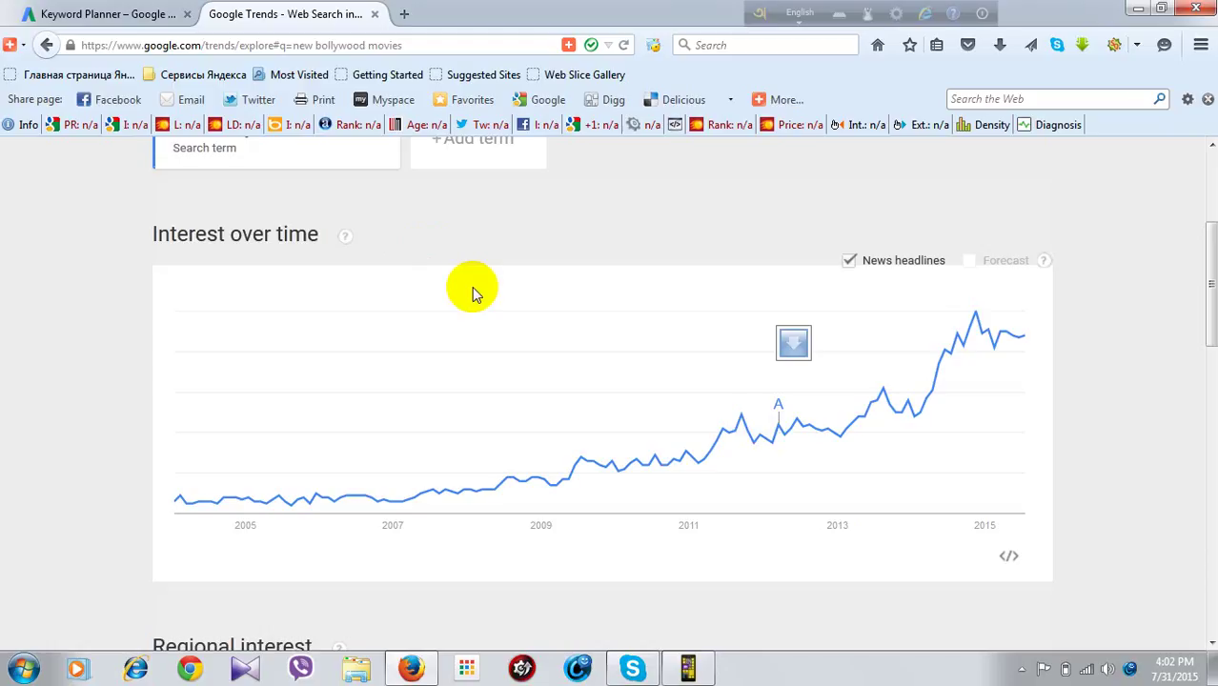
pyautogui.scroll(1, 467, 263)
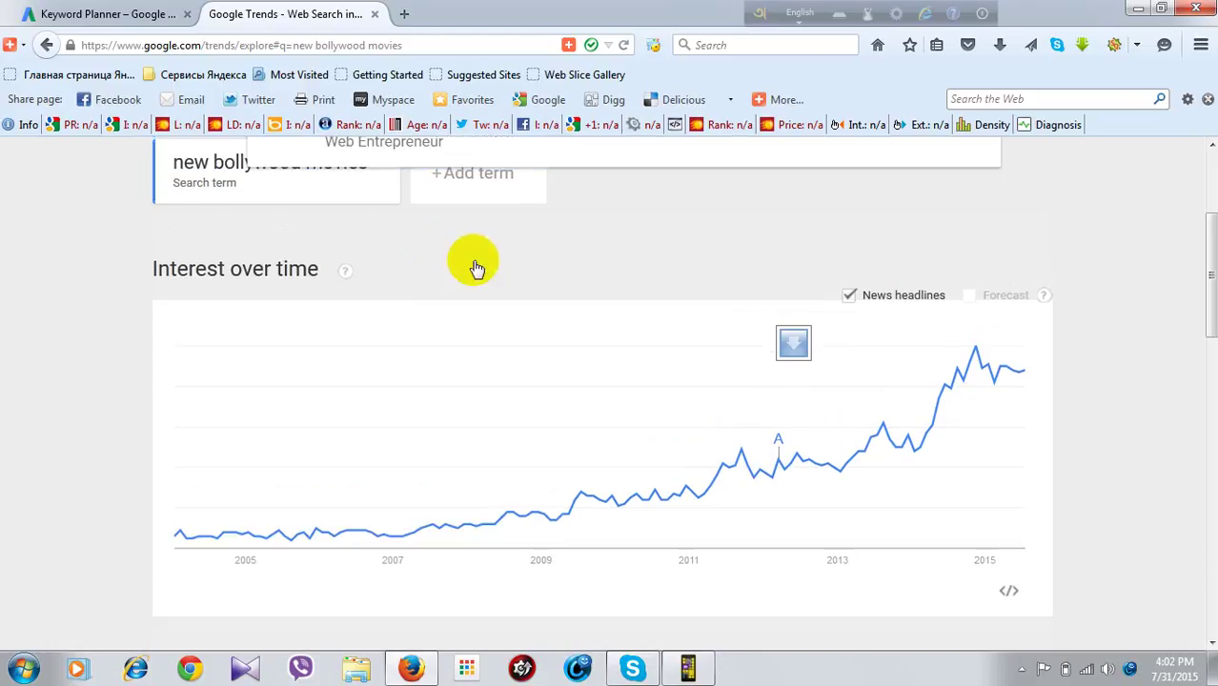
pyautogui.scroll(4, 476, 267)
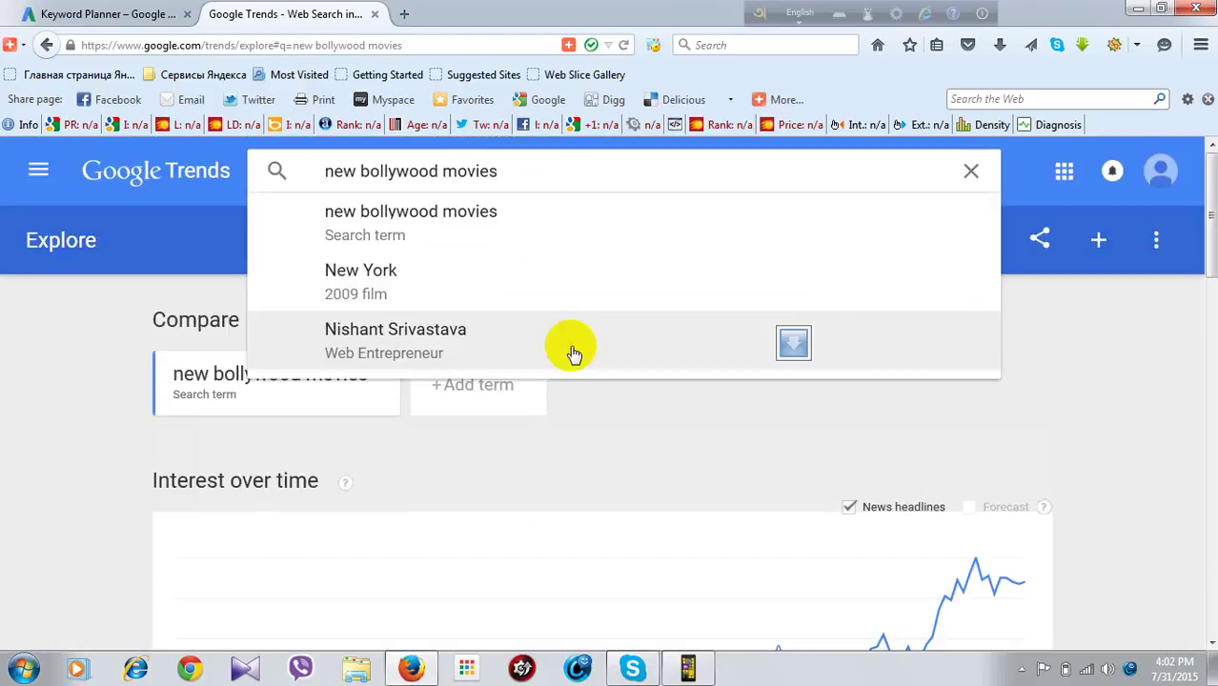
pyautogui.click(615, 419)
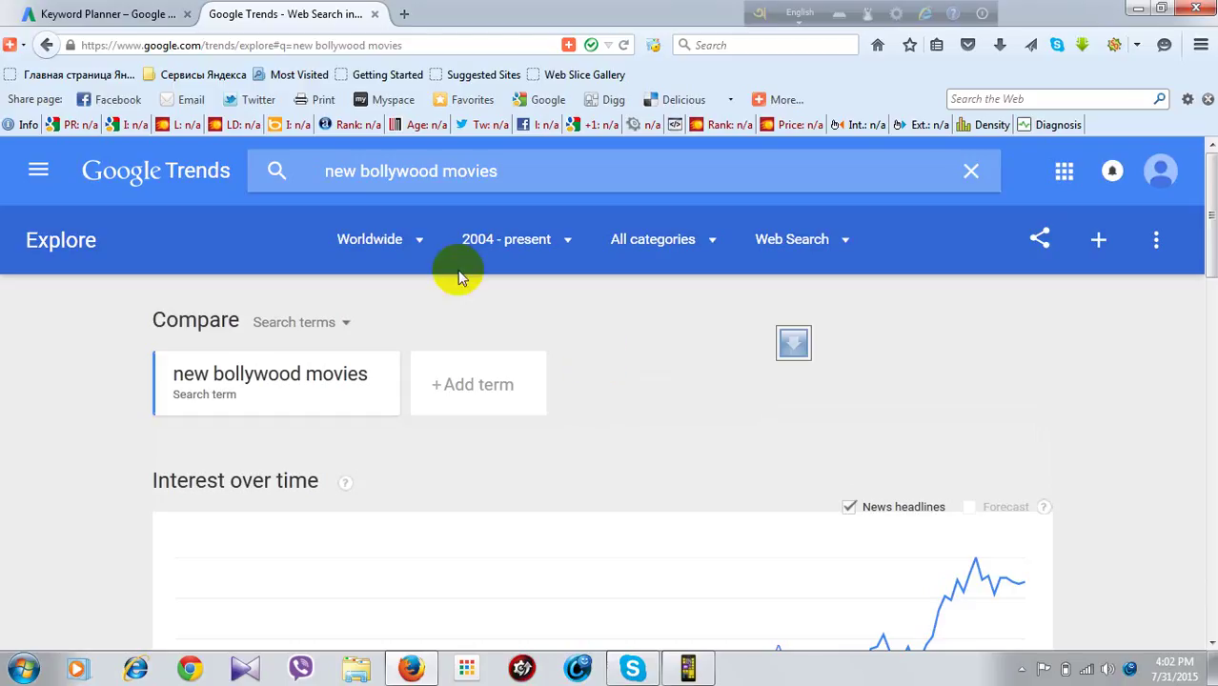
# - Browse the countries available in the Google Trends location filter for "new bollywood movies"
pyautogui.click(420, 242)
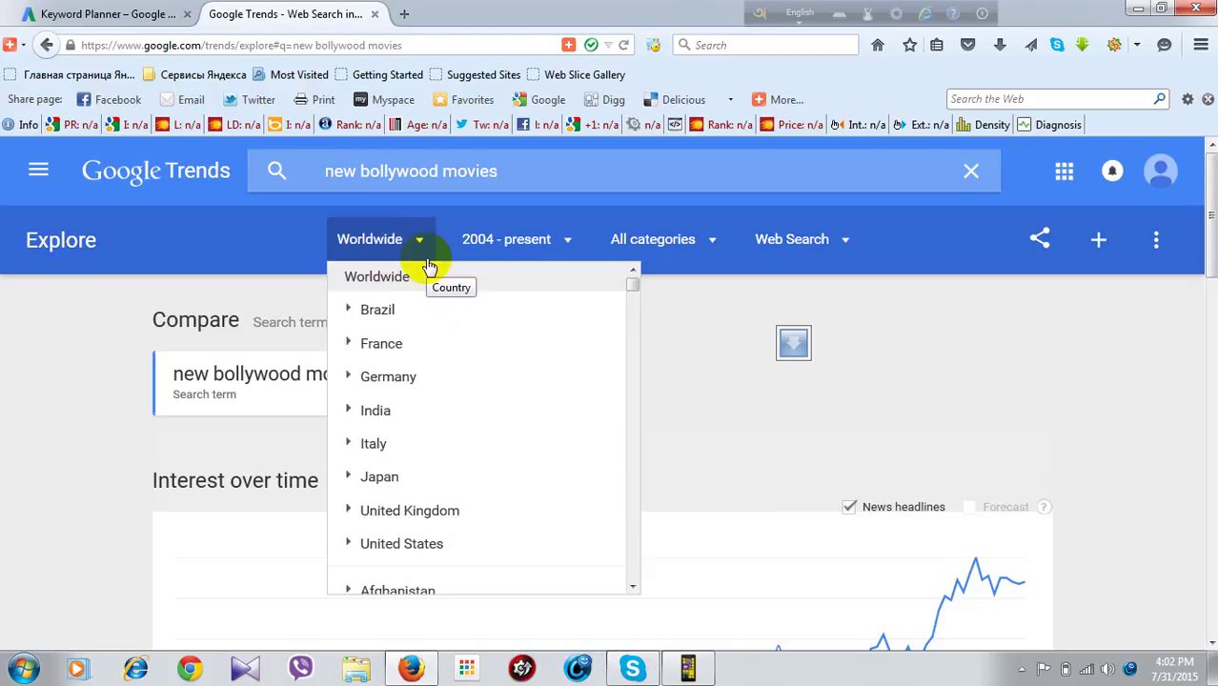
pyautogui.scroll(-5, 444, 505)
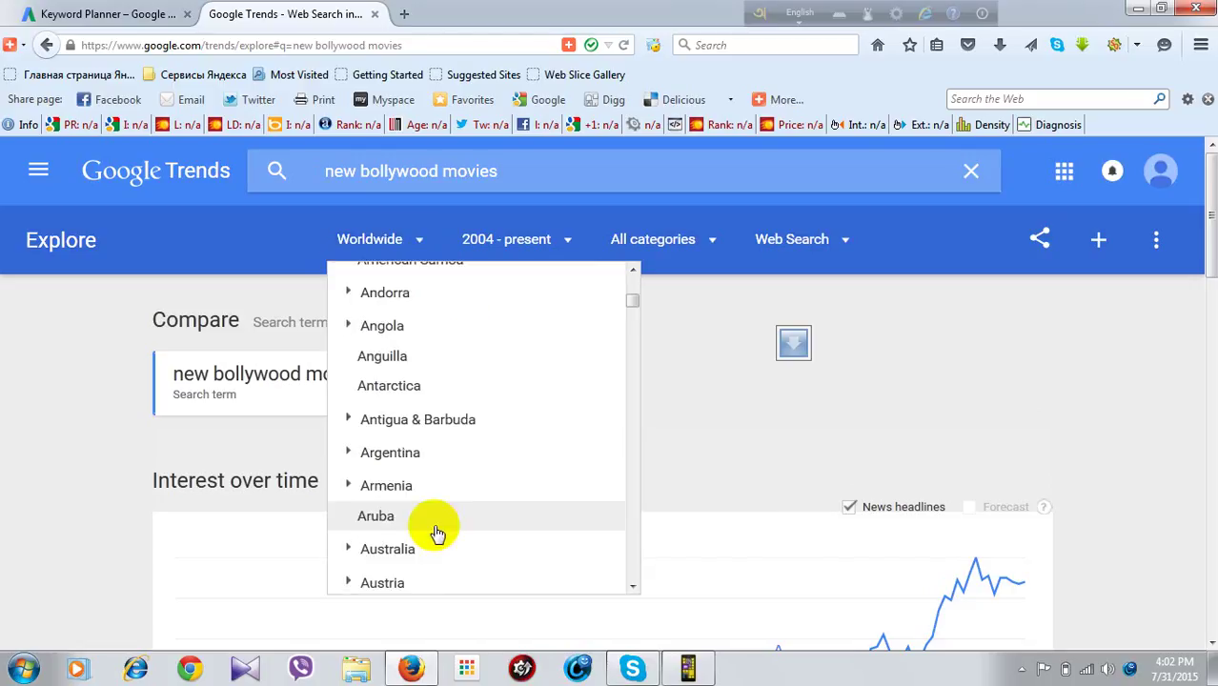
pyautogui.scroll(-3, 437, 534)
# - Return to Keyword Planner and collapse the targeting and filter sidebar beside the New Movie keyword list
pyautogui.click(103, 14)
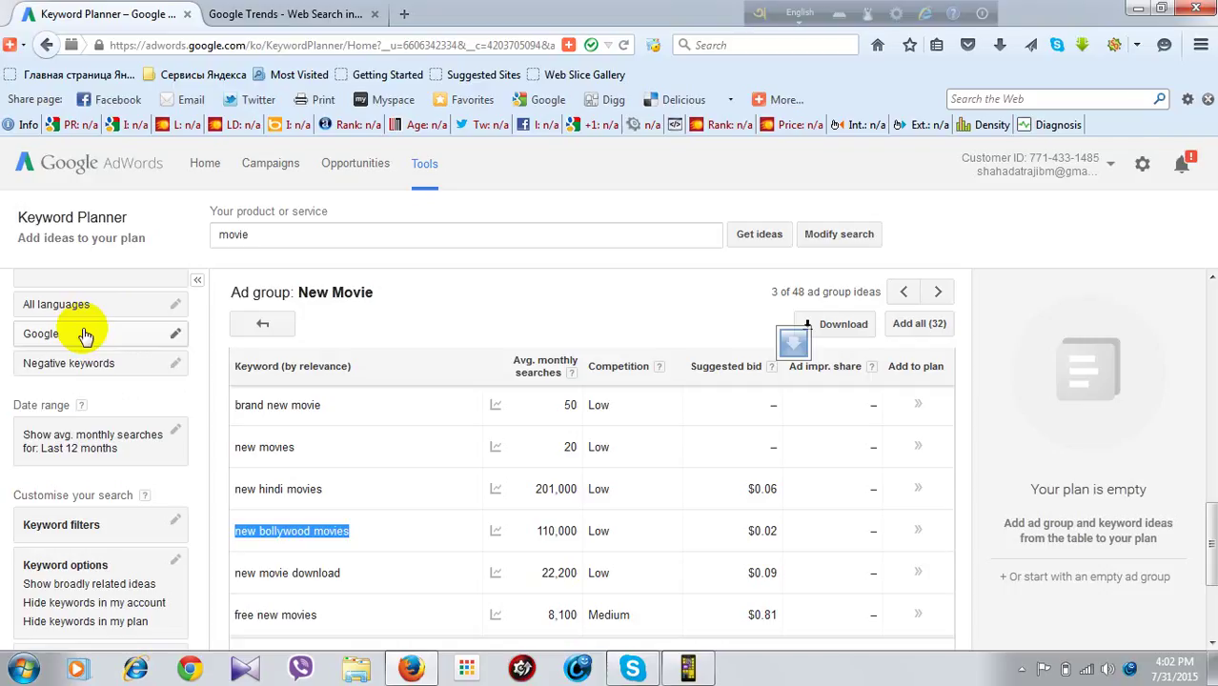
pyautogui.click(198, 281)
pyautogui.click(150, 247)
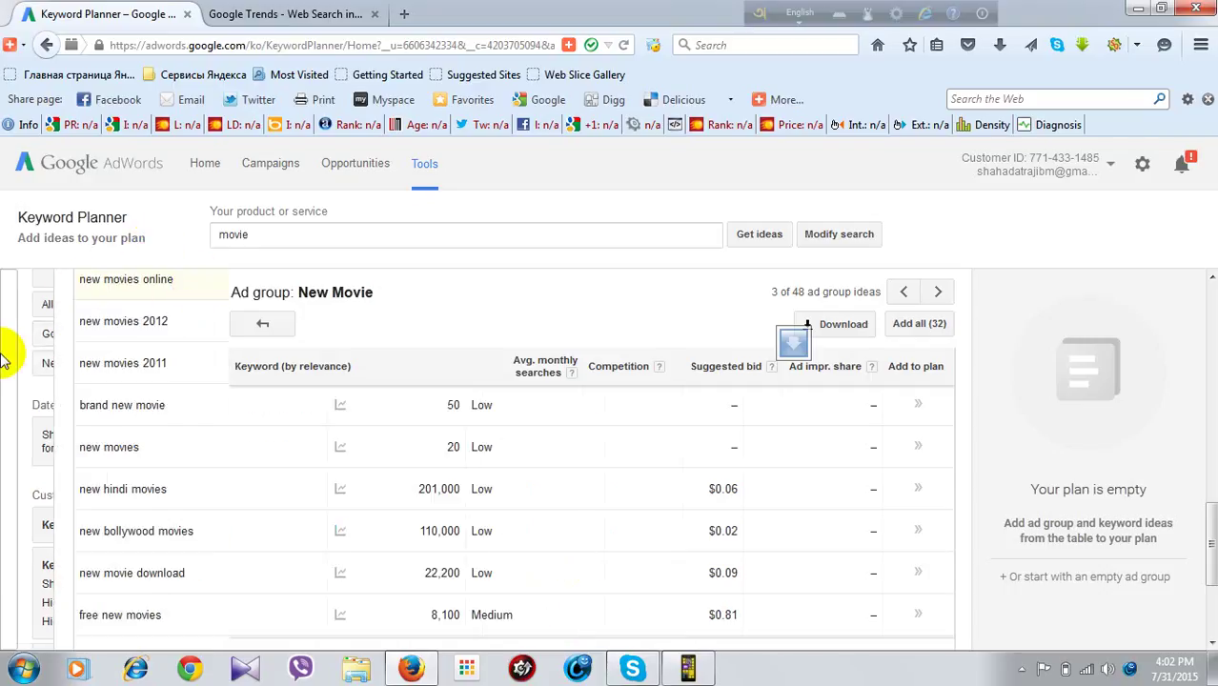
# - Leave the New Movie keyword list and return to the Keyword Planner start page
pyautogui.click(224, 52)
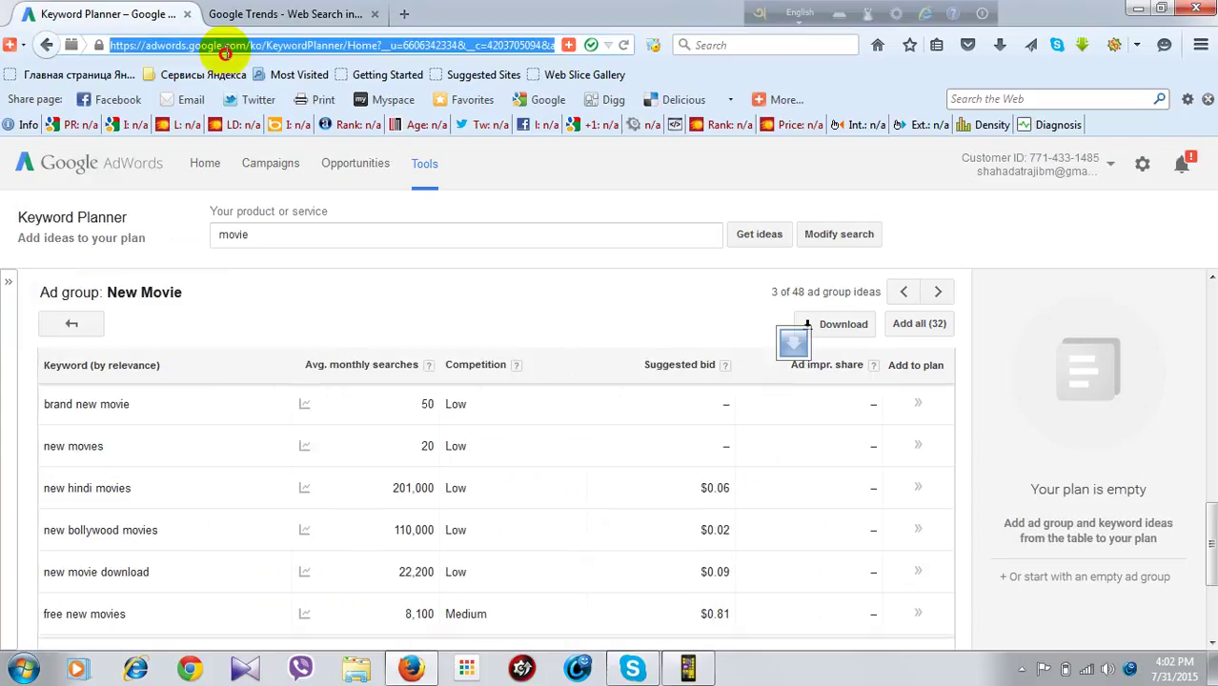
pyautogui.write('\\')
pyautogui.press('Return')
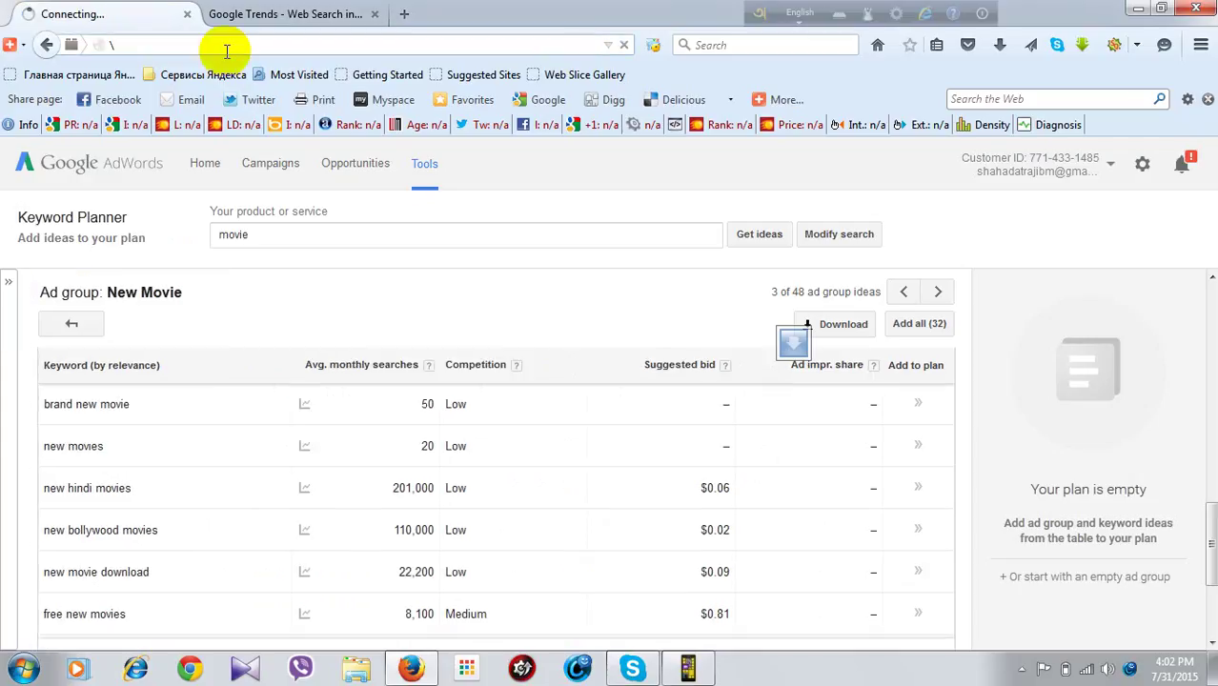
pyautogui.click(145, 44)
pyautogui.click(49, 45)
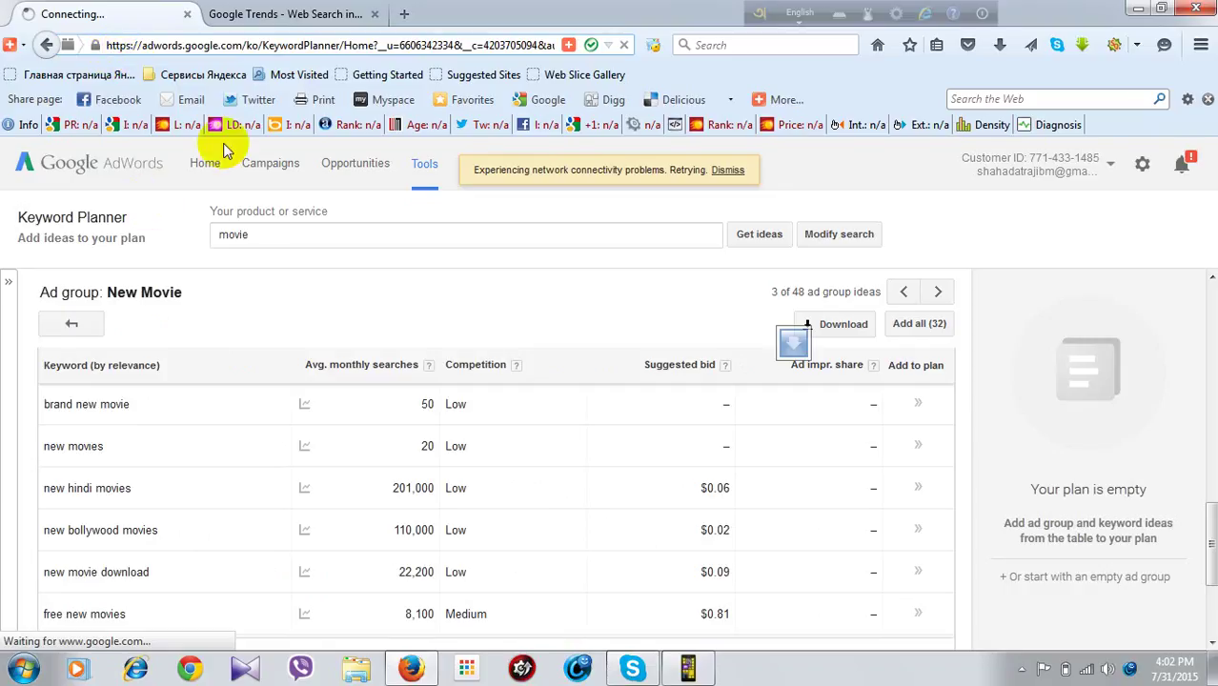
pyautogui.click(190, 46)
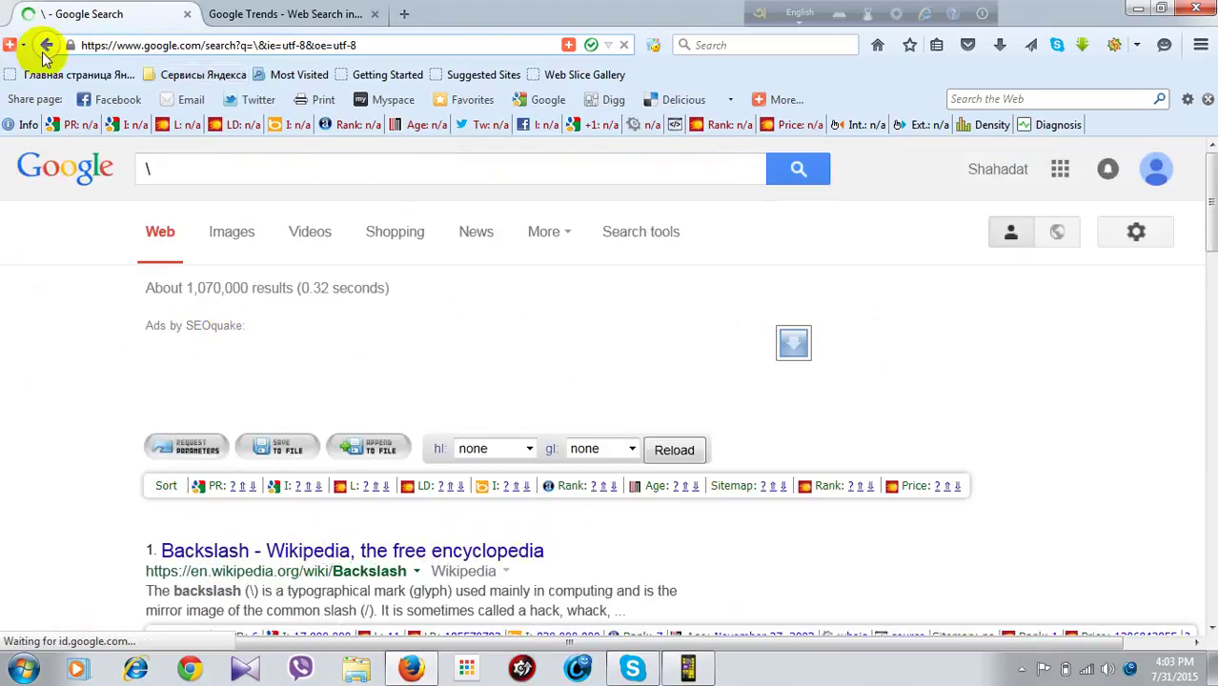
pyautogui.click(42, 47)
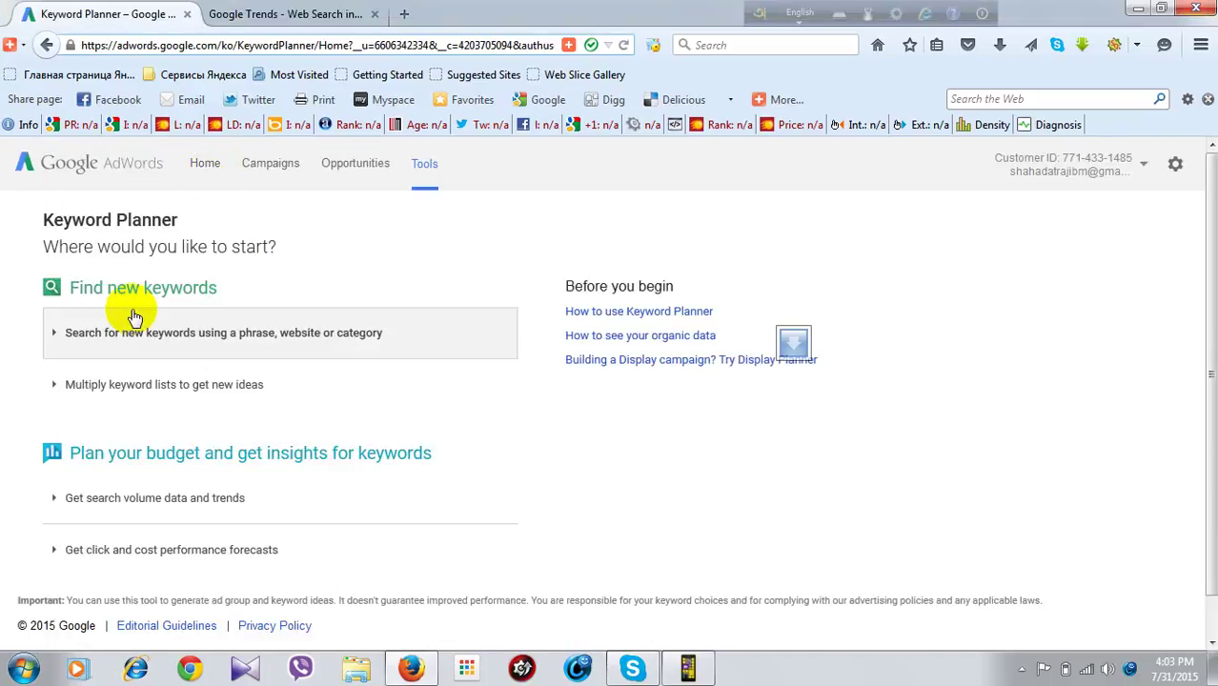
# - Open the form for finding new keywords by phrase, website or category, and open its location targeting for editing
pyautogui.click(143, 332)
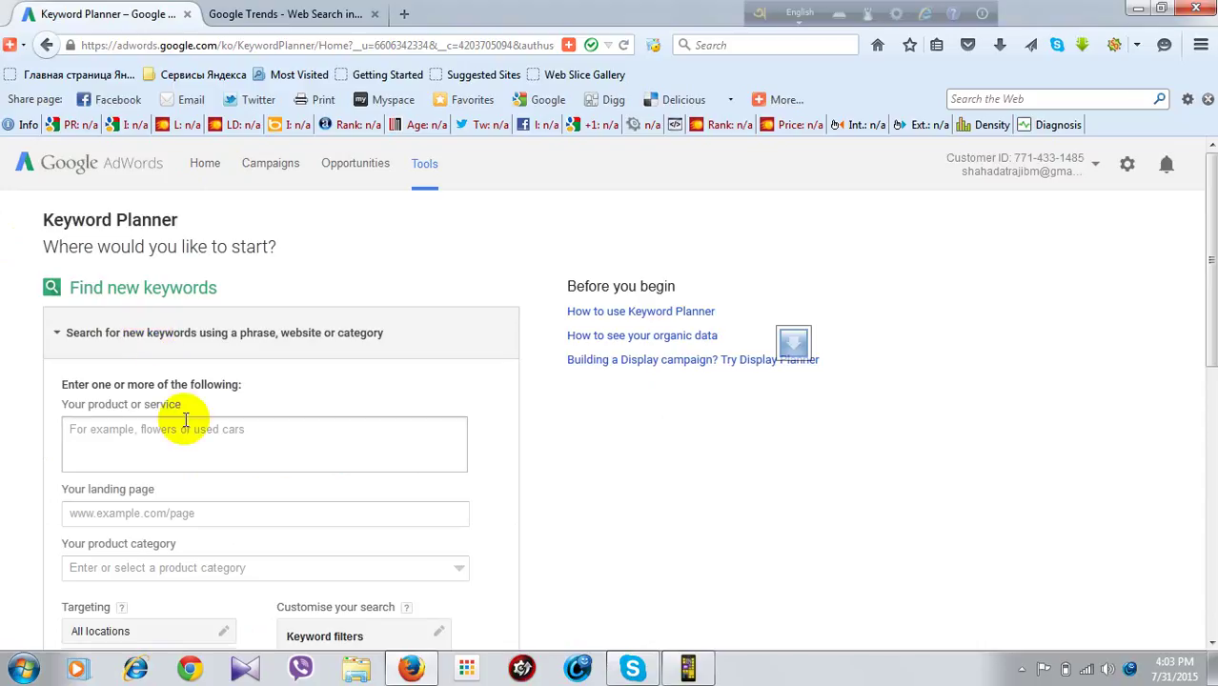
pyautogui.scroll(-2, 164, 453)
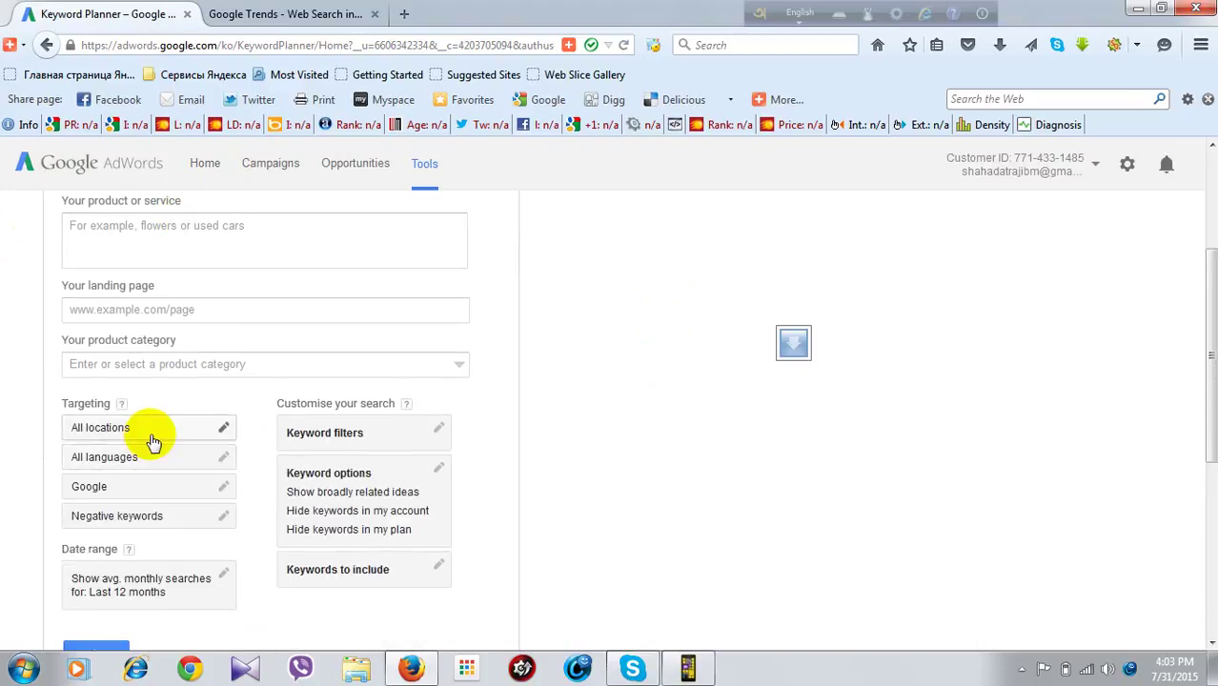
pyautogui.click(151, 438)
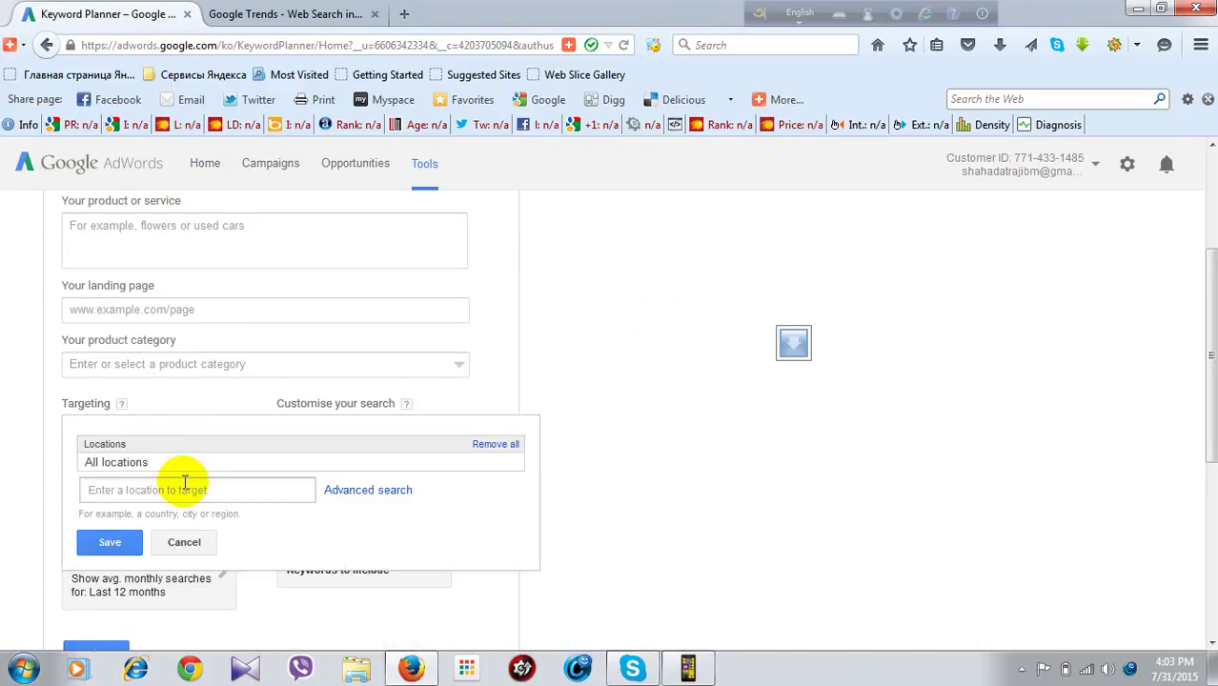
pyautogui.click(222, 496)
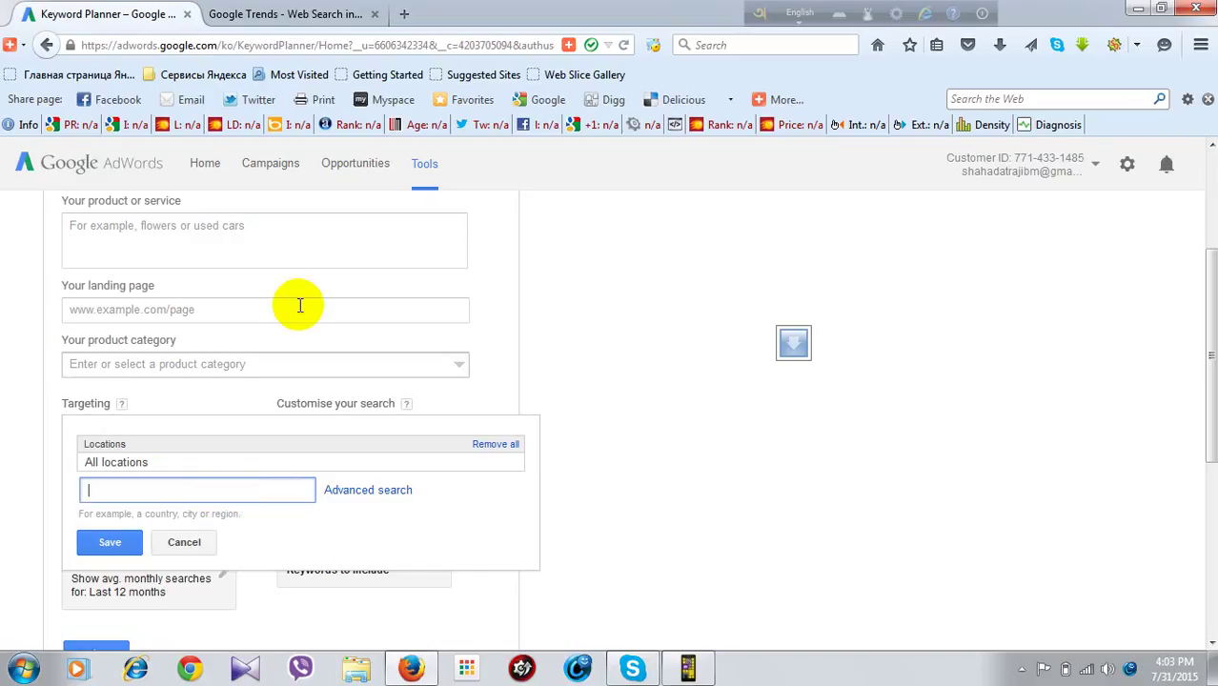
# - Examine the regional interest by country and the interest over time for "new bollywood movies" in Google Trends
pyautogui.click(283, 16)
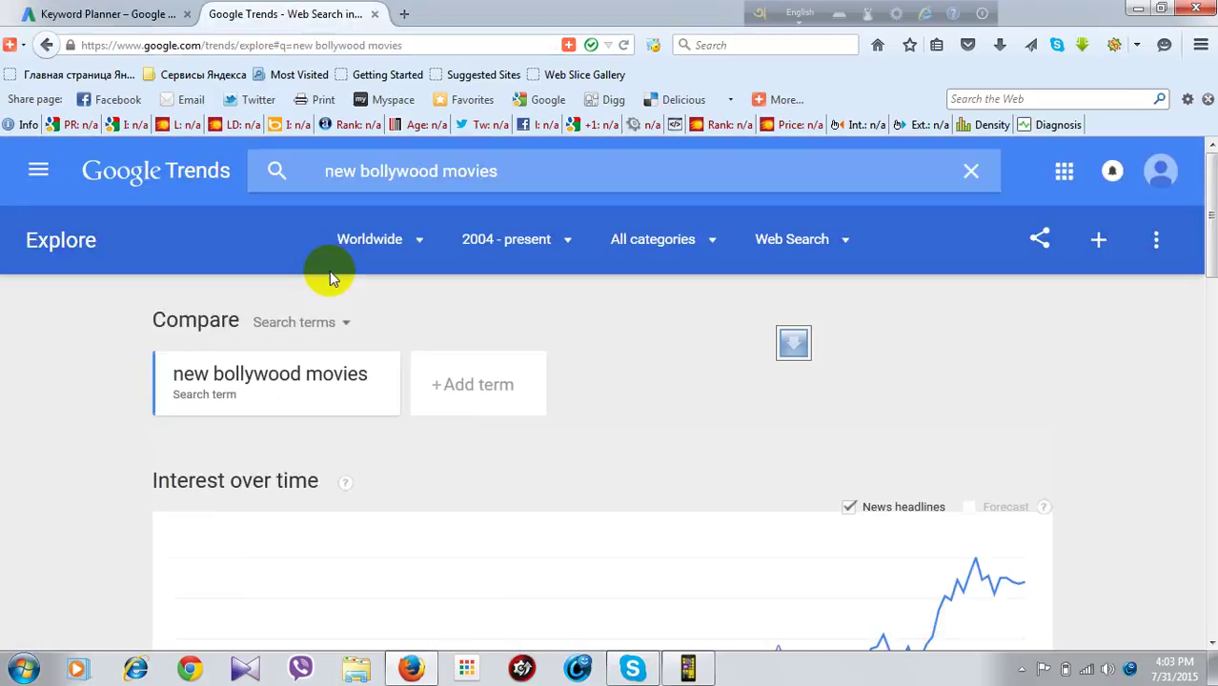
pyautogui.scroll(-10, 431, 335)
pyautogui.scroll(10, 430, 334)
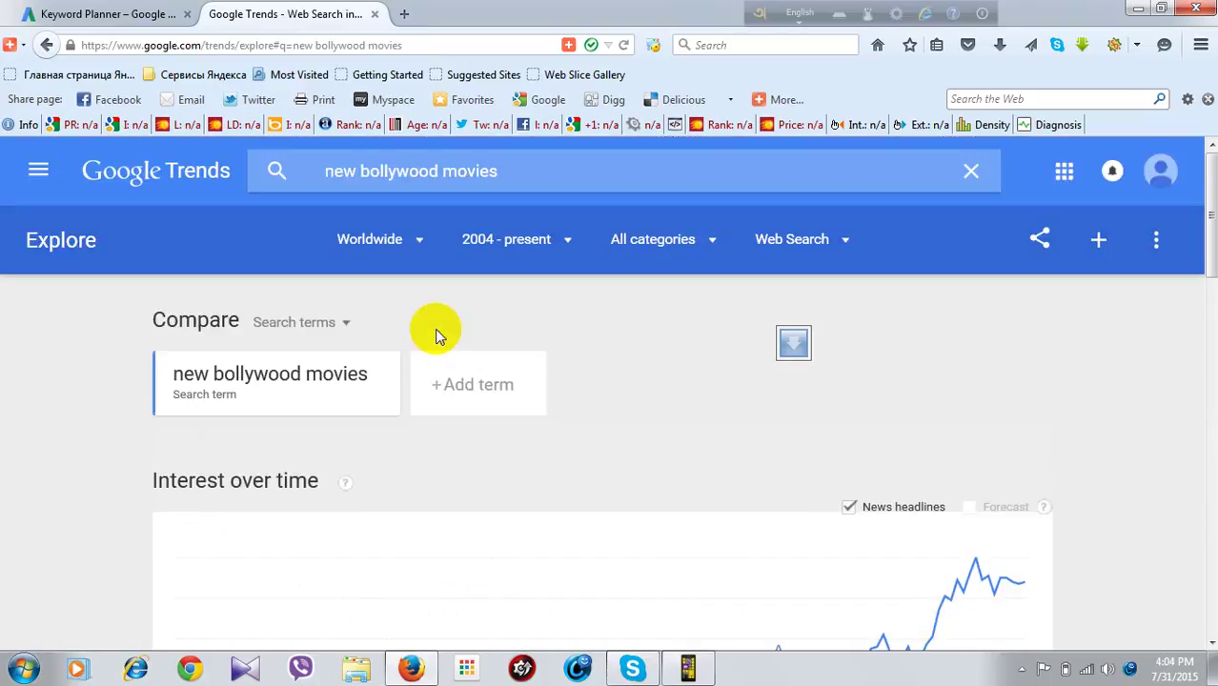
pyautogui.scroll(-10, 438, 335)
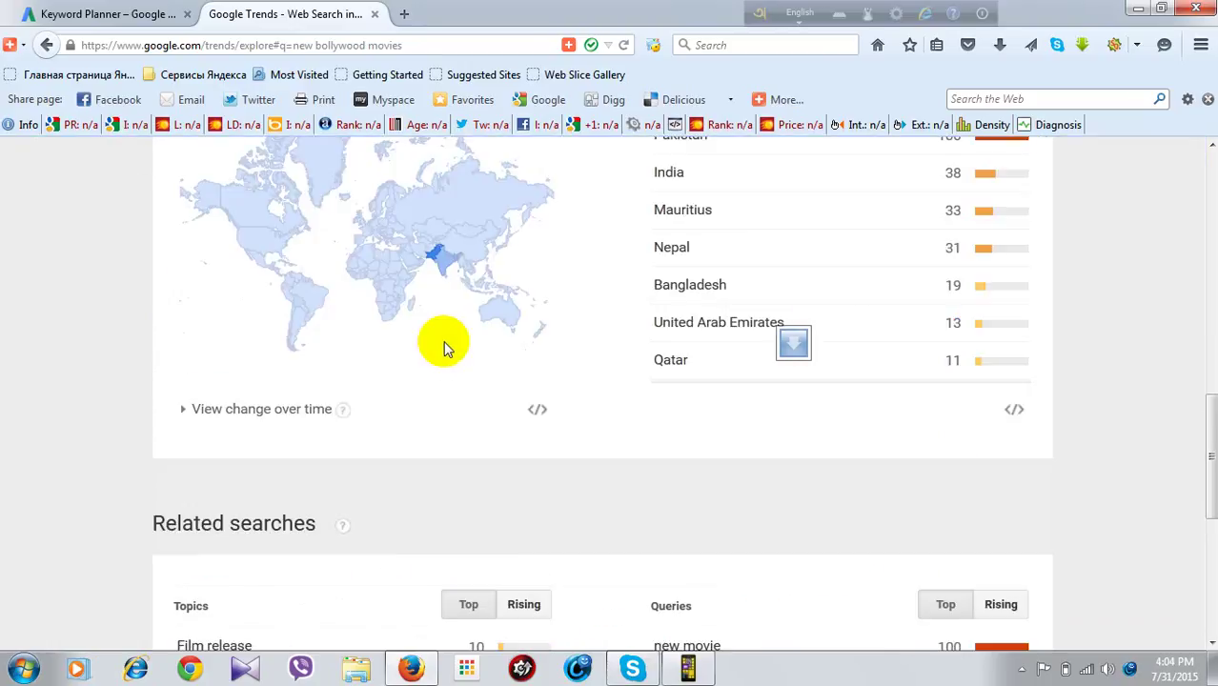
pyautogui.scroll(3, 443, 348)
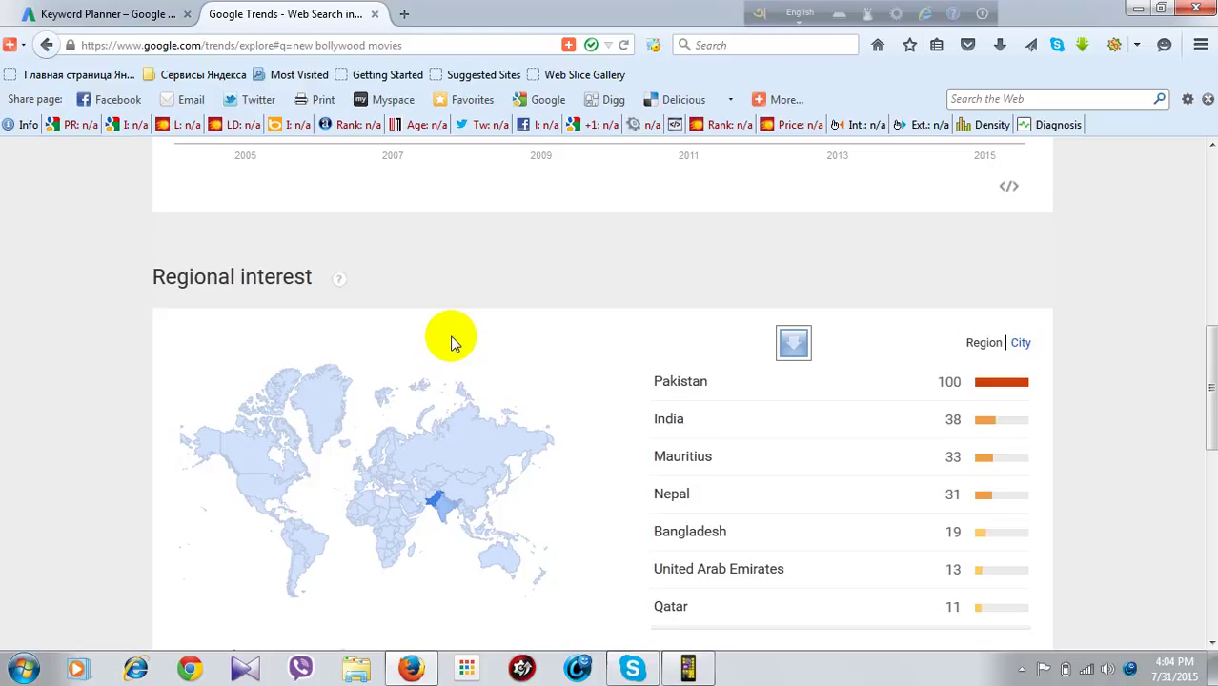
pyautogui.scroll(8, 381, 400)
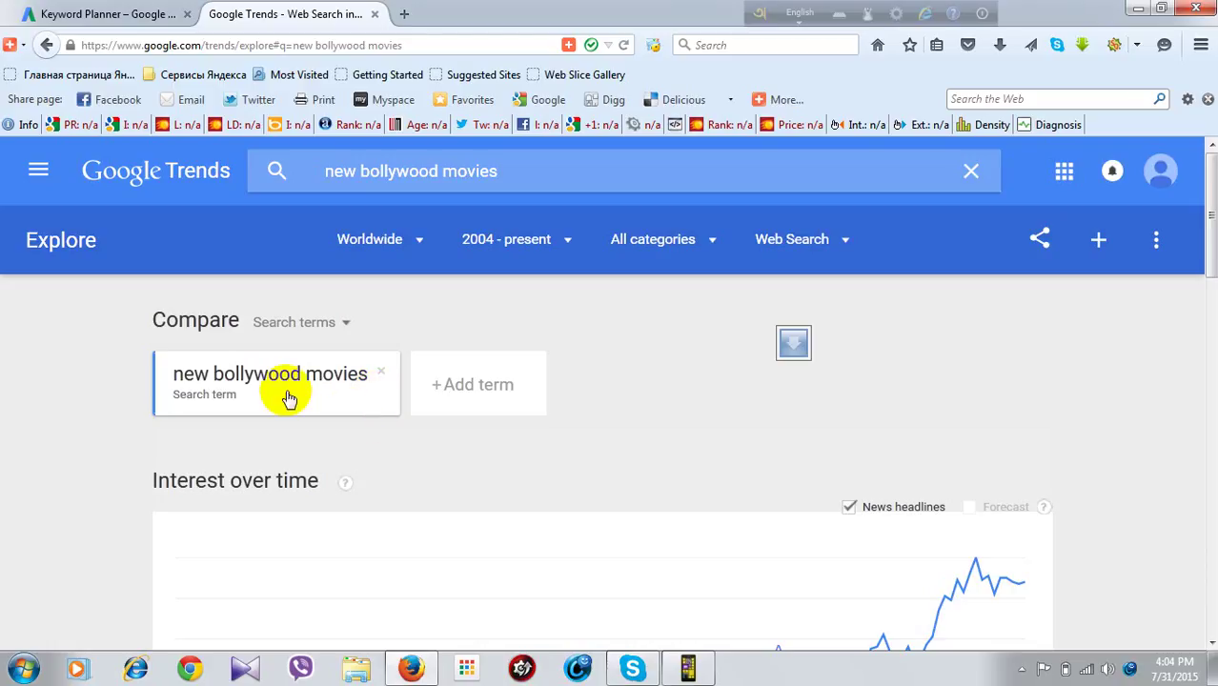
pyautogui.scroll(-3, 486, 419)
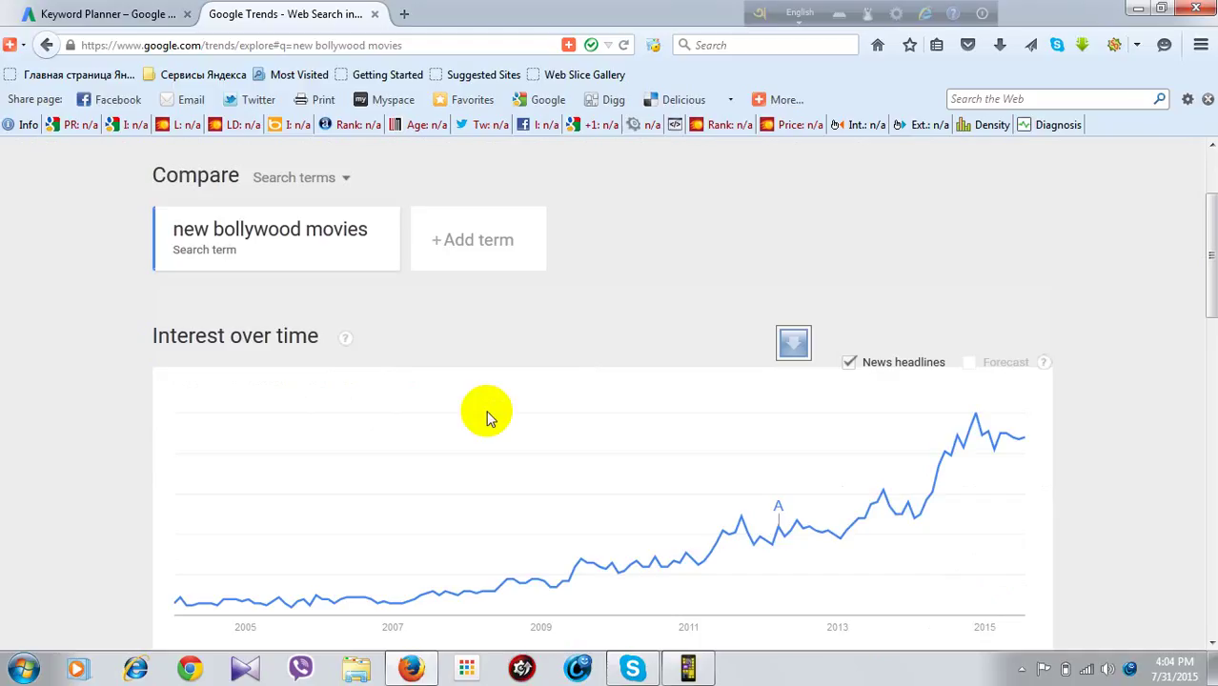
pyautogui.scroll(-8, 487, 417)
pyautogui.scroll(5, 487, 414)
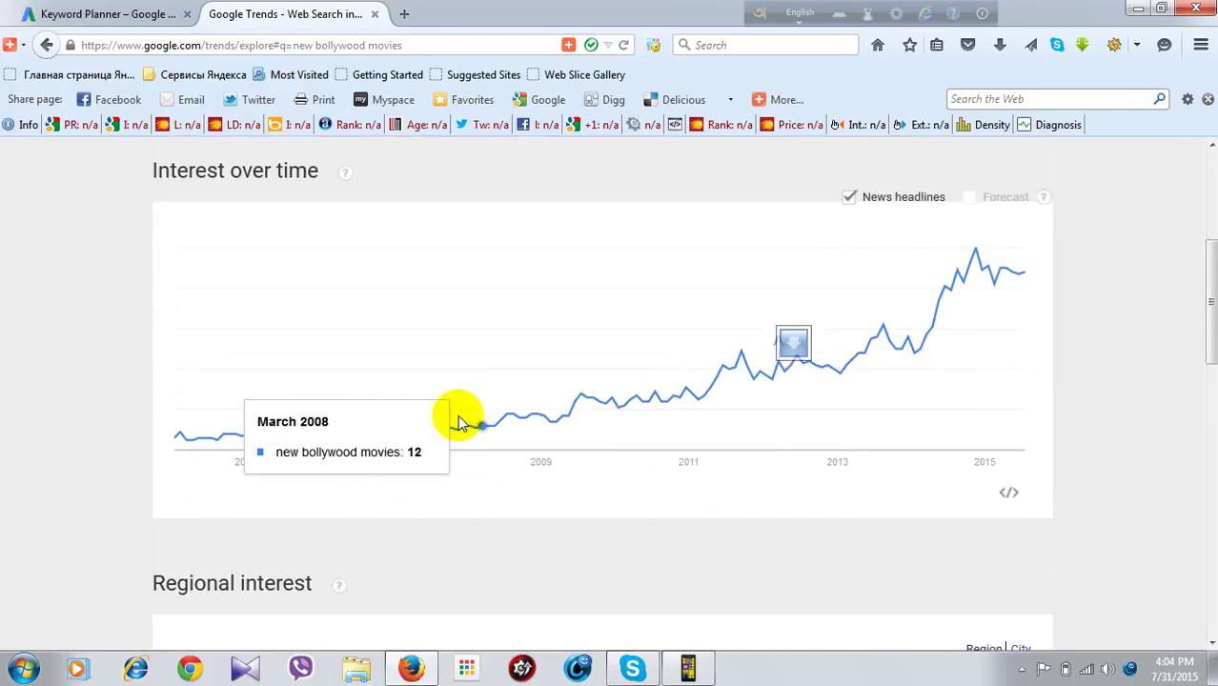
pyautogui.scroll(4, 457, 423)
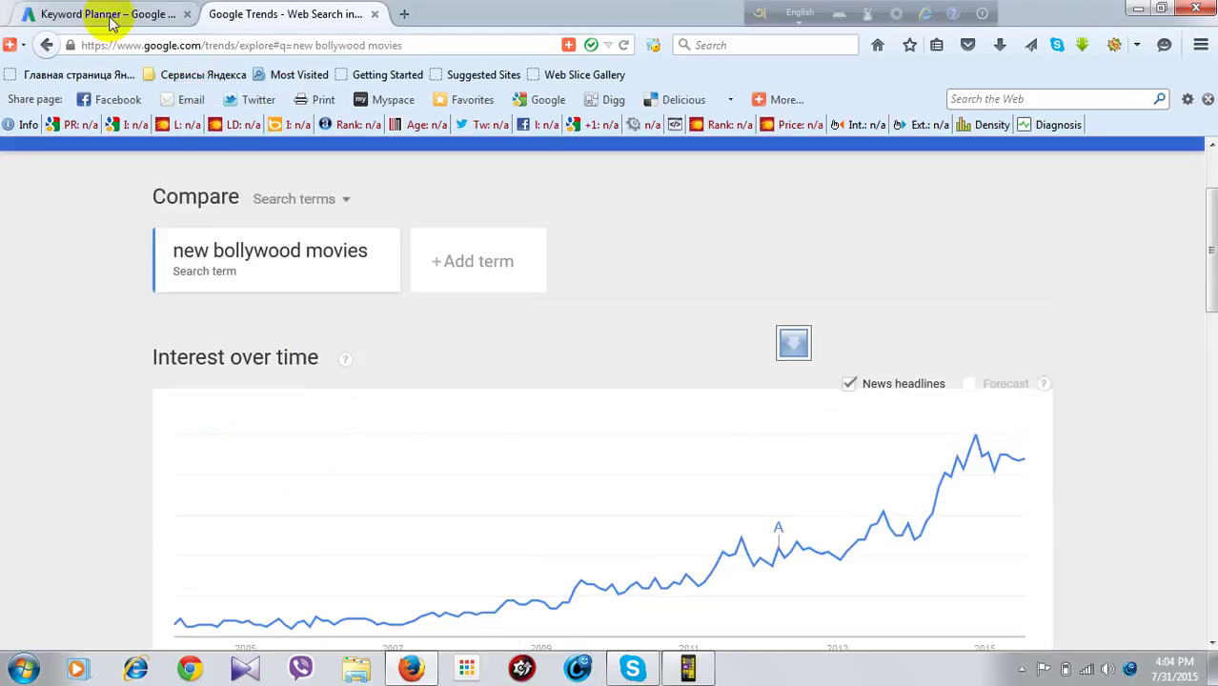
# - Return to Keyword Planner, close the location targeting editor, and get ideas for the product or service "movie"
pyautogui.click(111, 21)
pyautogui.click(162, 365)
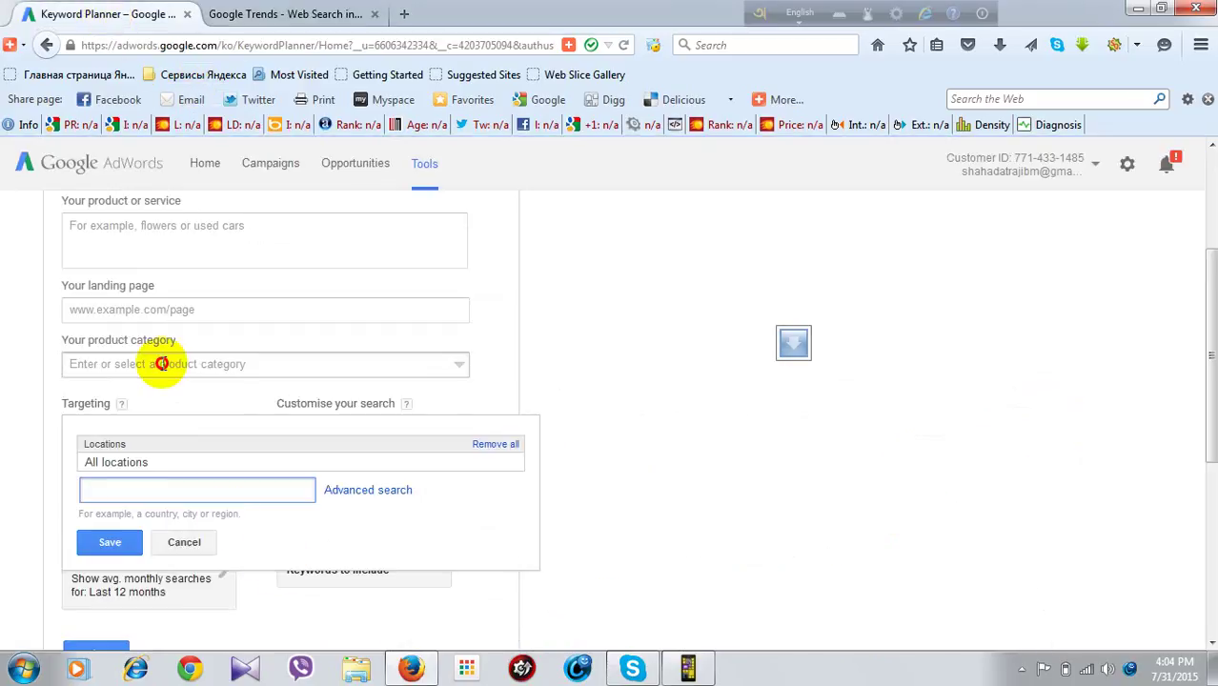
pyautogui.click(150, 311)
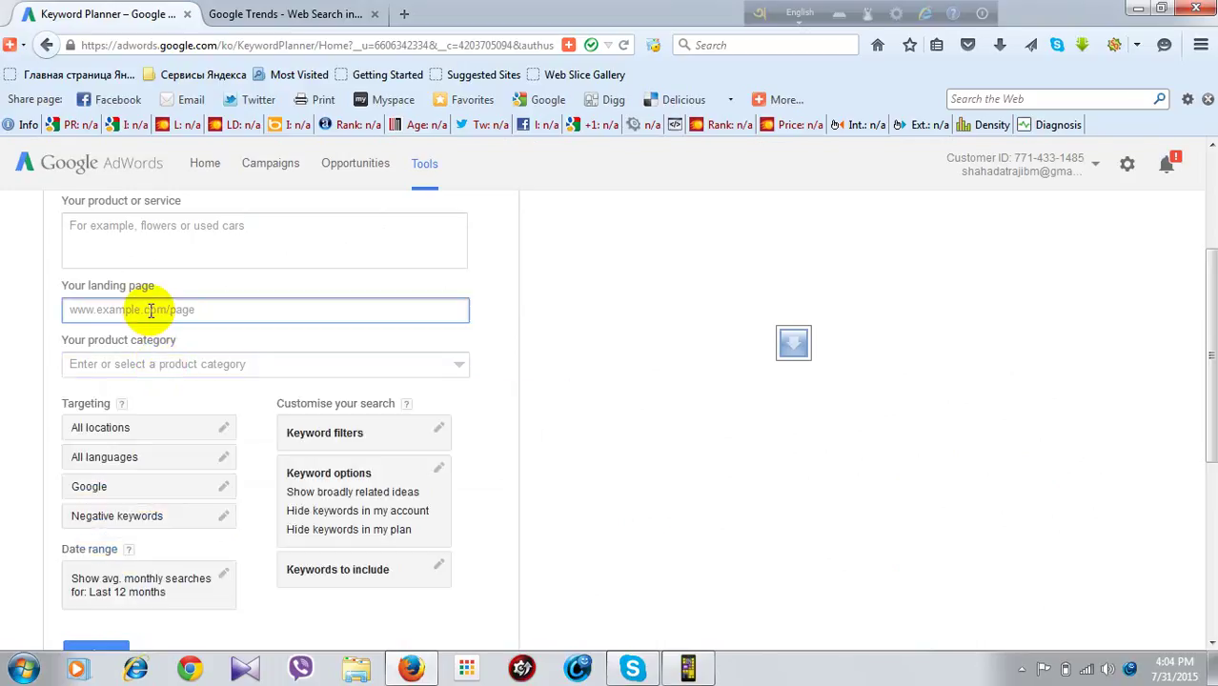
pyautogui.click(103, 247)
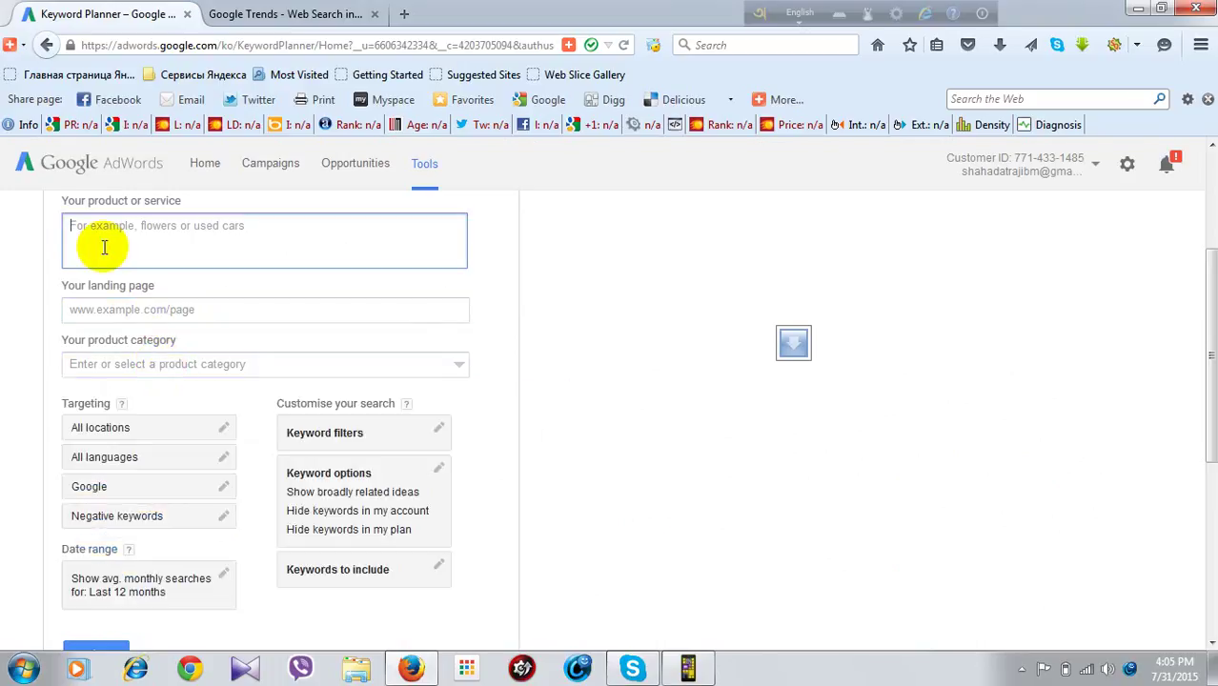
pyautogui.write('mov')
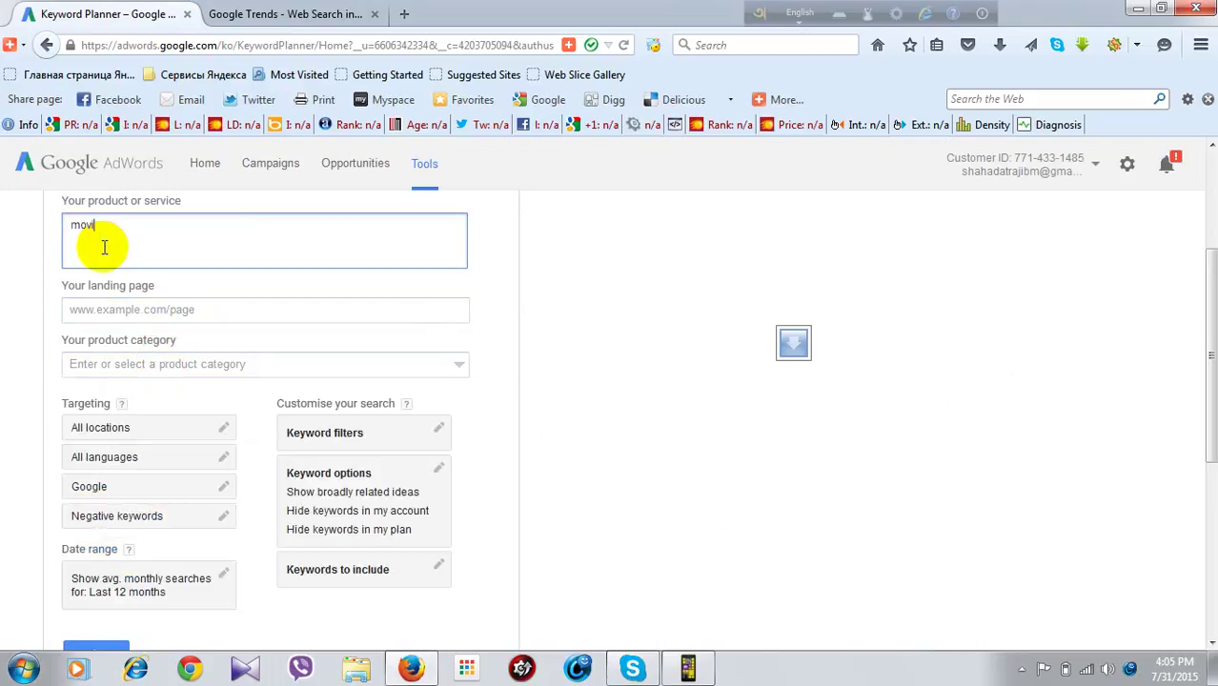
pyautogui.write('ie')
pyautogui.scroll(-5, 328, 610)
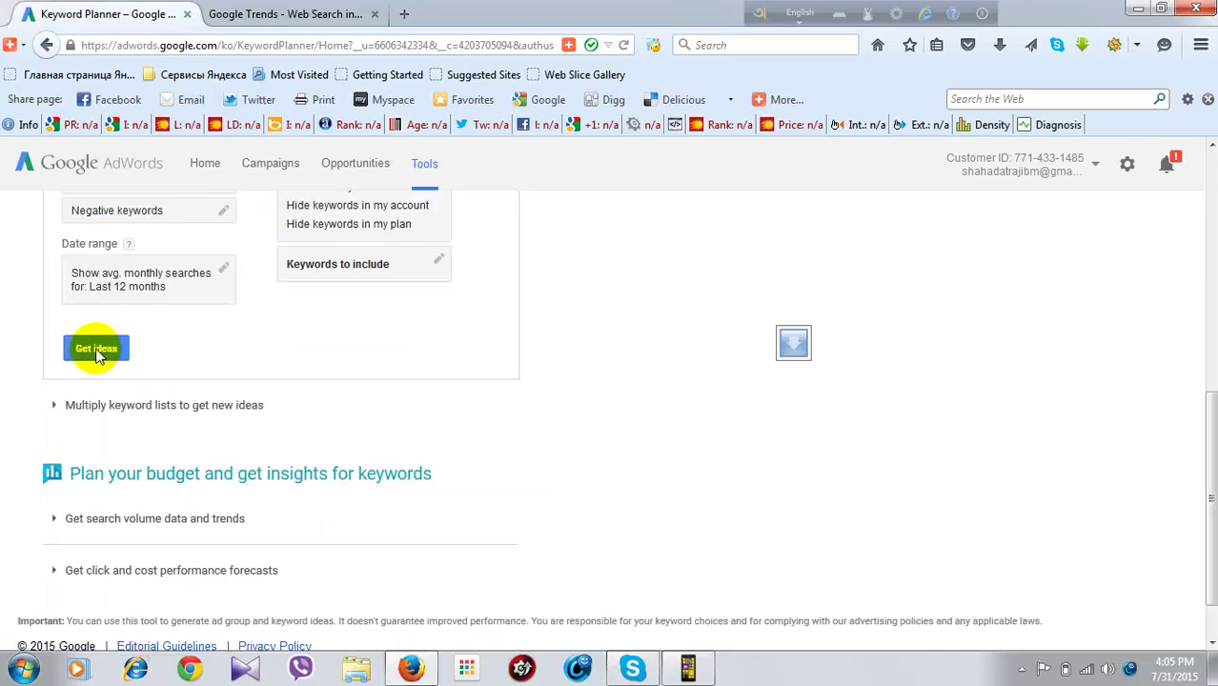
# - Examine the related searches and regional interest for "new bollywood movies" in Google Trends, checking back on Keyword Planner
pyautogui.hotkey('ctrl', 'Tab')
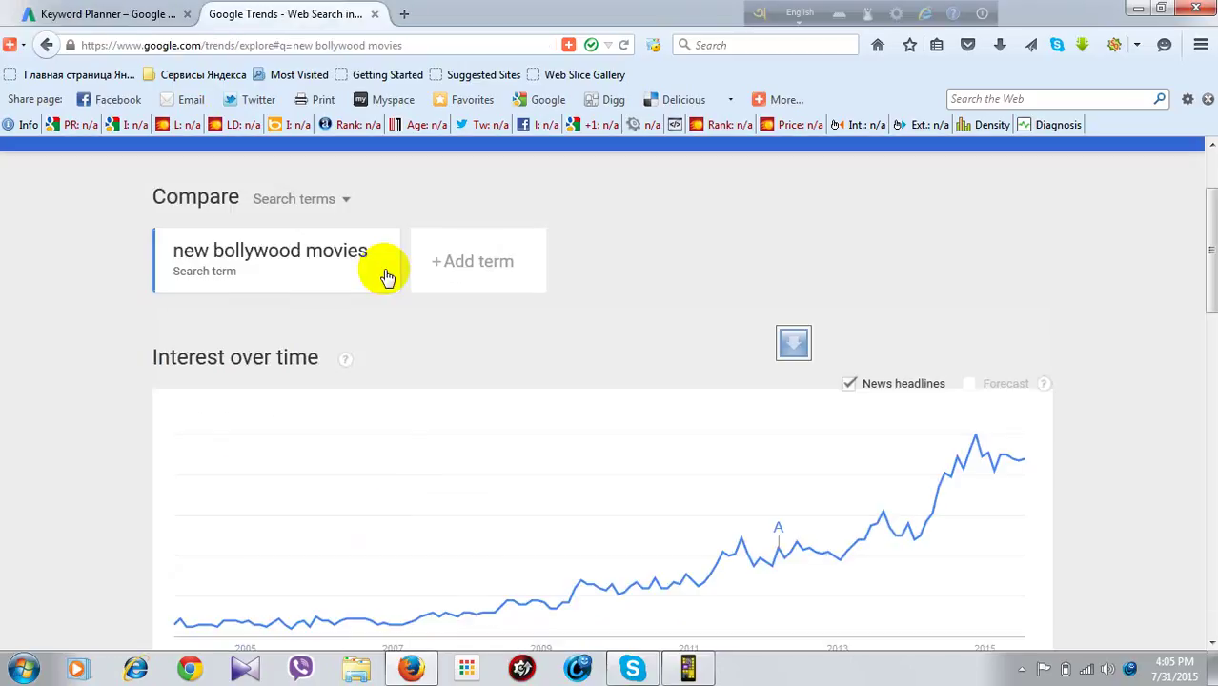
pyautogui.scroll(-10, 533, 341)
pyautogui.scroll(-4, 714, 561)
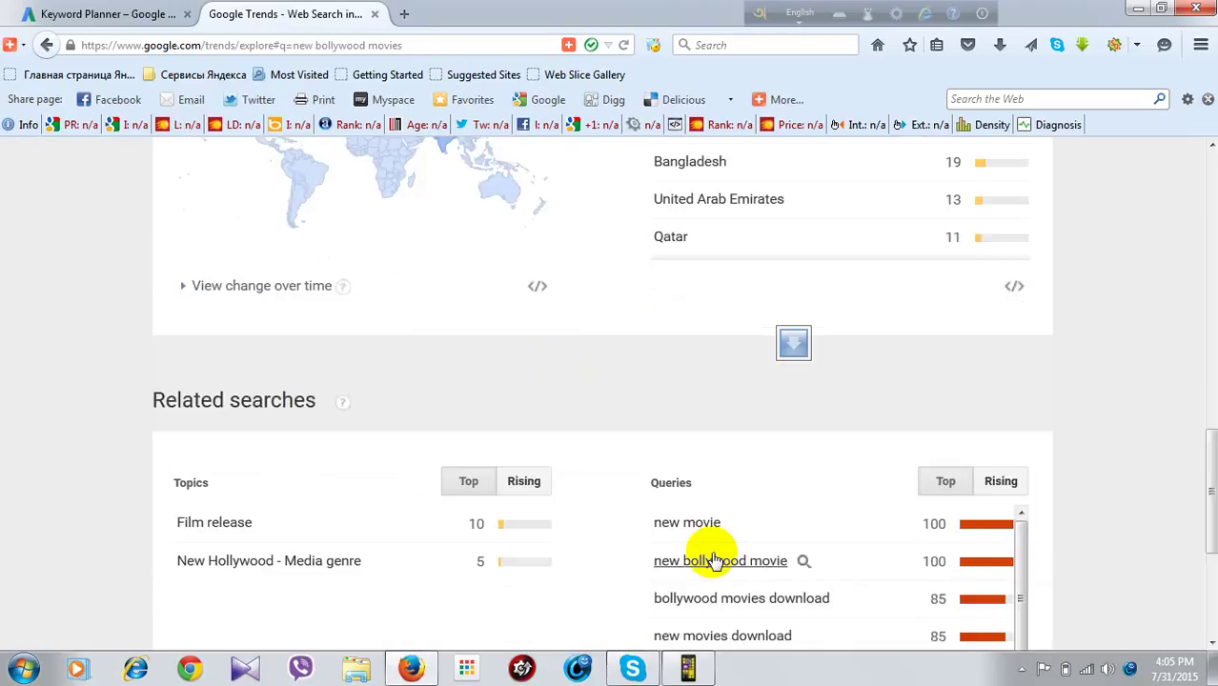
pyautogui.scroll(-1, 731, 590)
pyautogui.scroll(1, 731, 589)
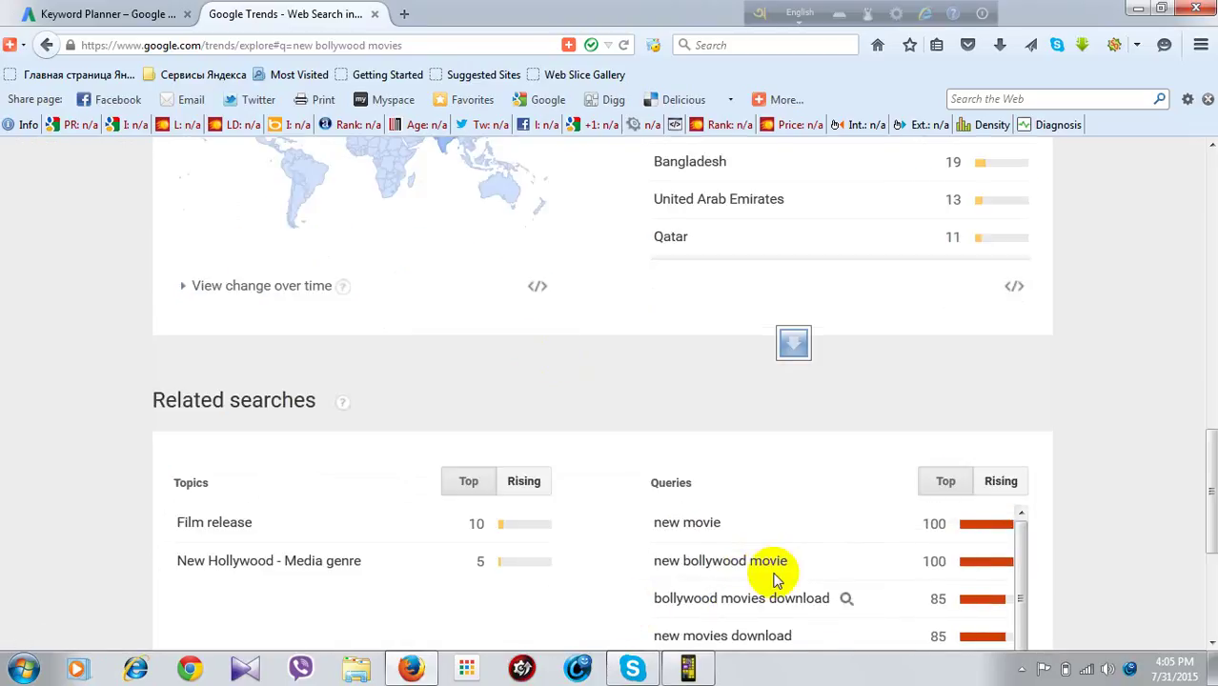
pyautogui.scroll(-3, 1001, 560)
pyautogui.scroll(2, 960, 493)
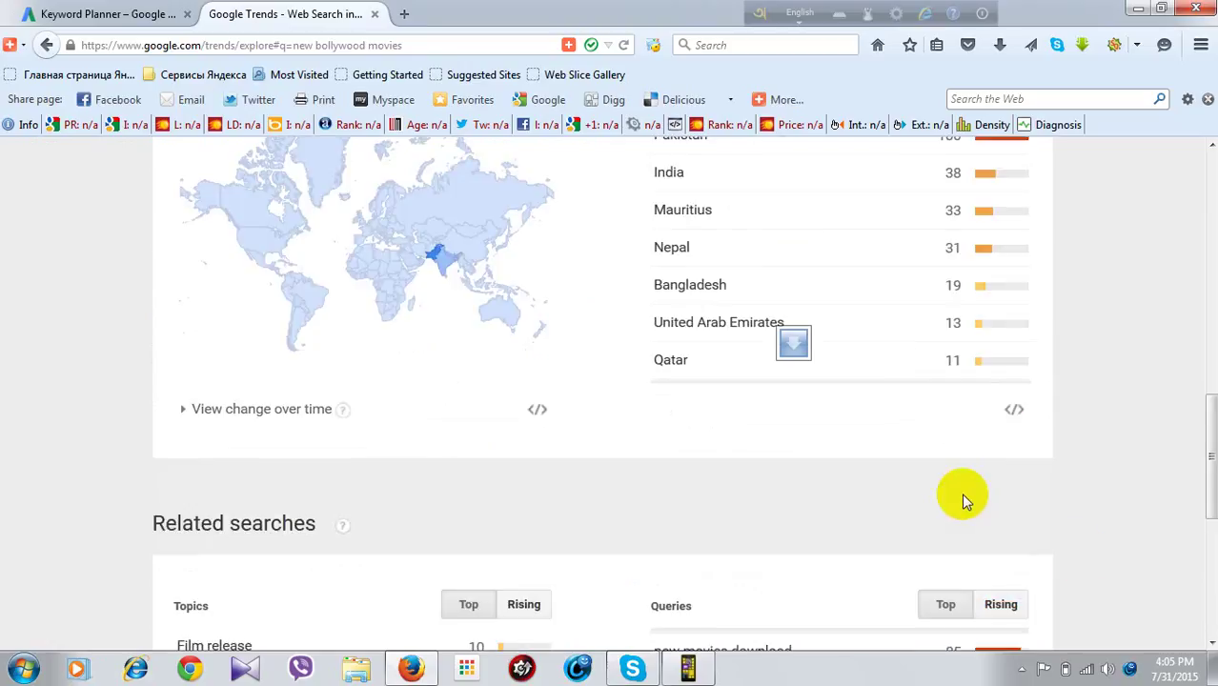
pyautogui.scroll(2, 705, 286)
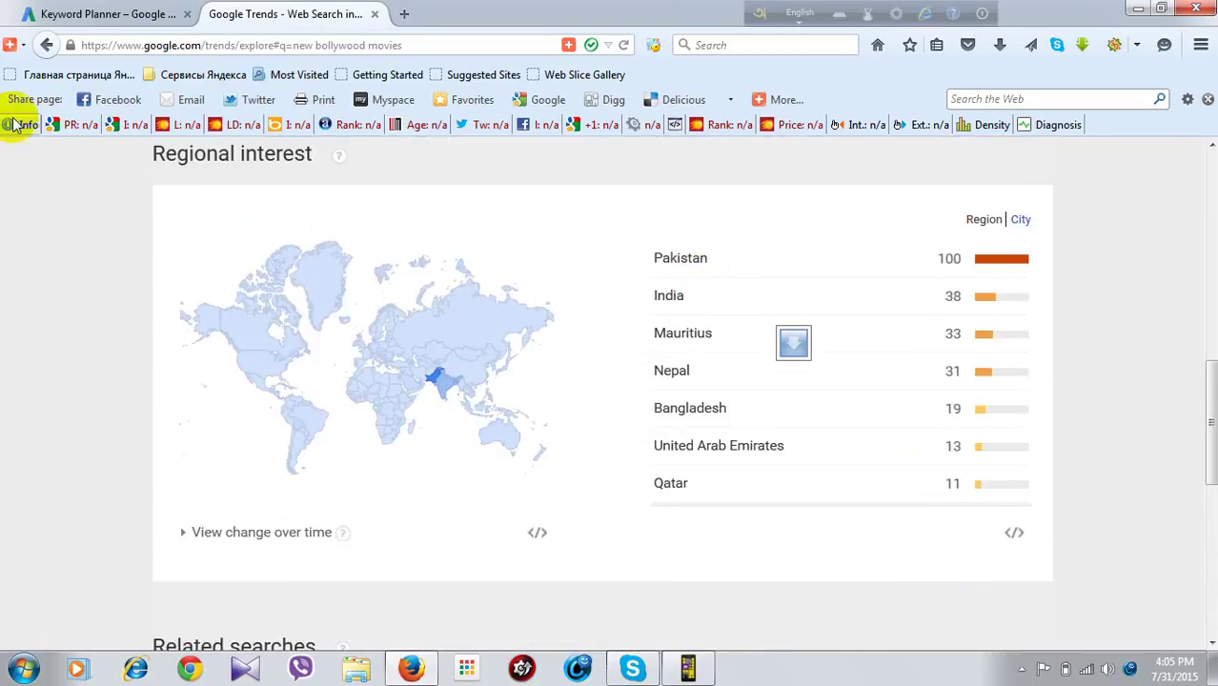
pyautogui.click(98, 21)
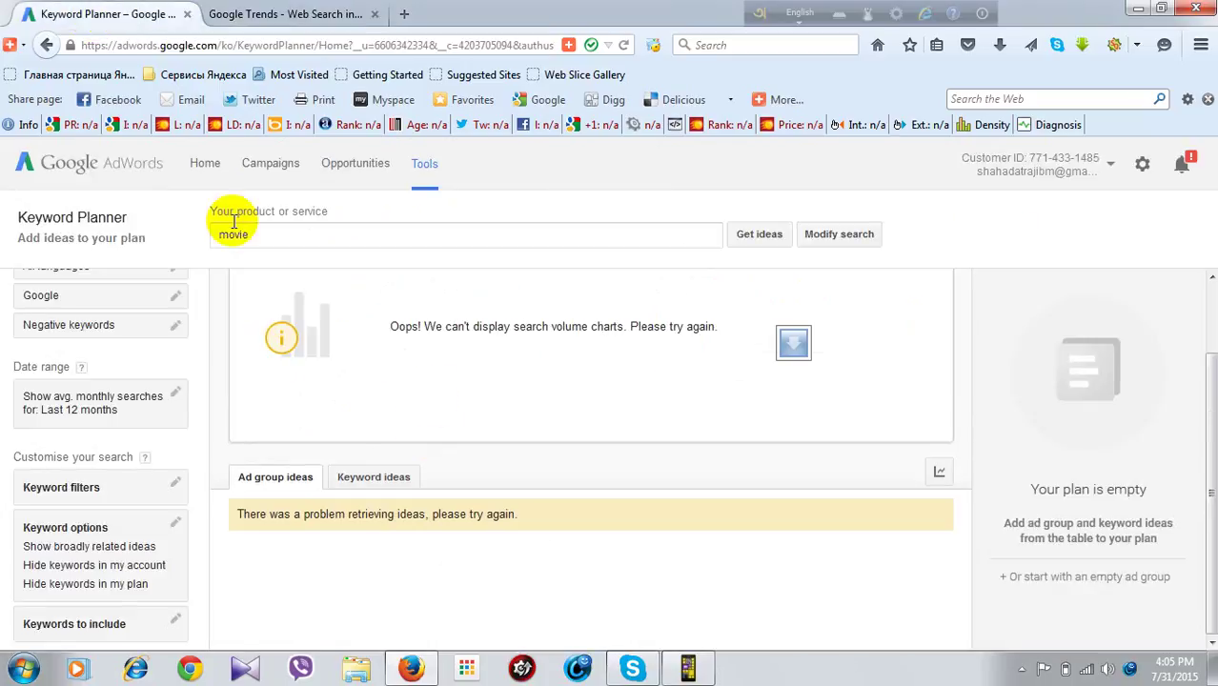
pyautogui.click(289, 21)
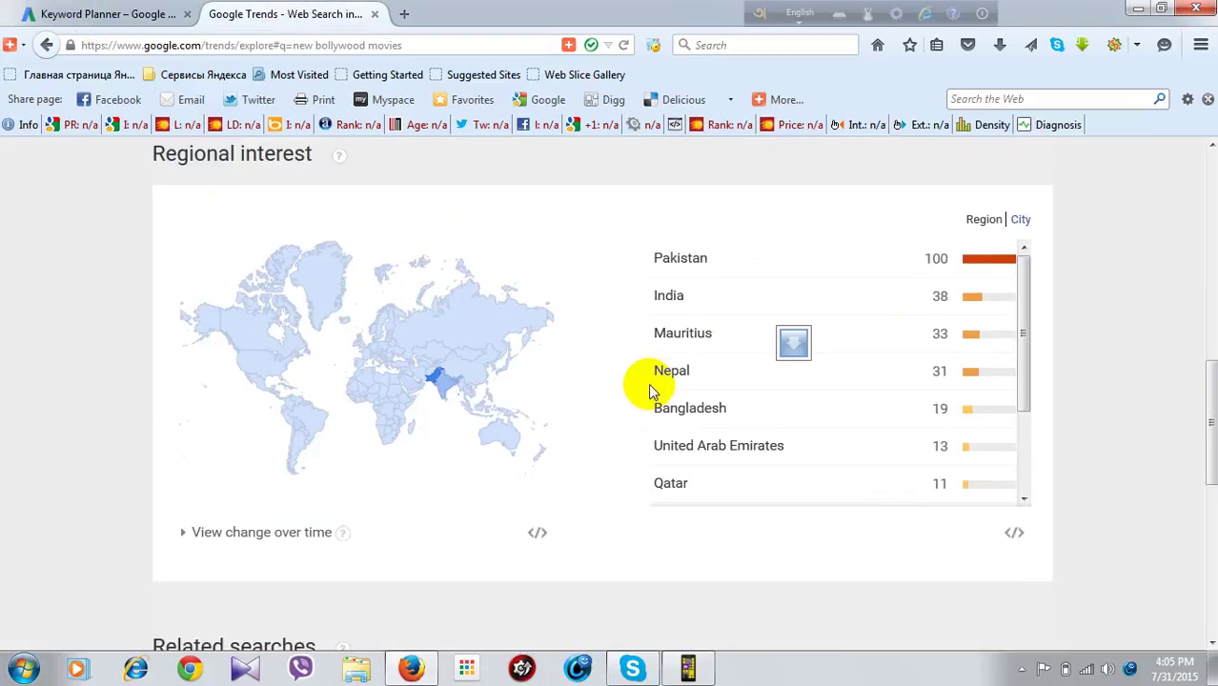
pyautogui.scroll(5, 648, 383)
pyautogui.scroll(-3, 481, 287)
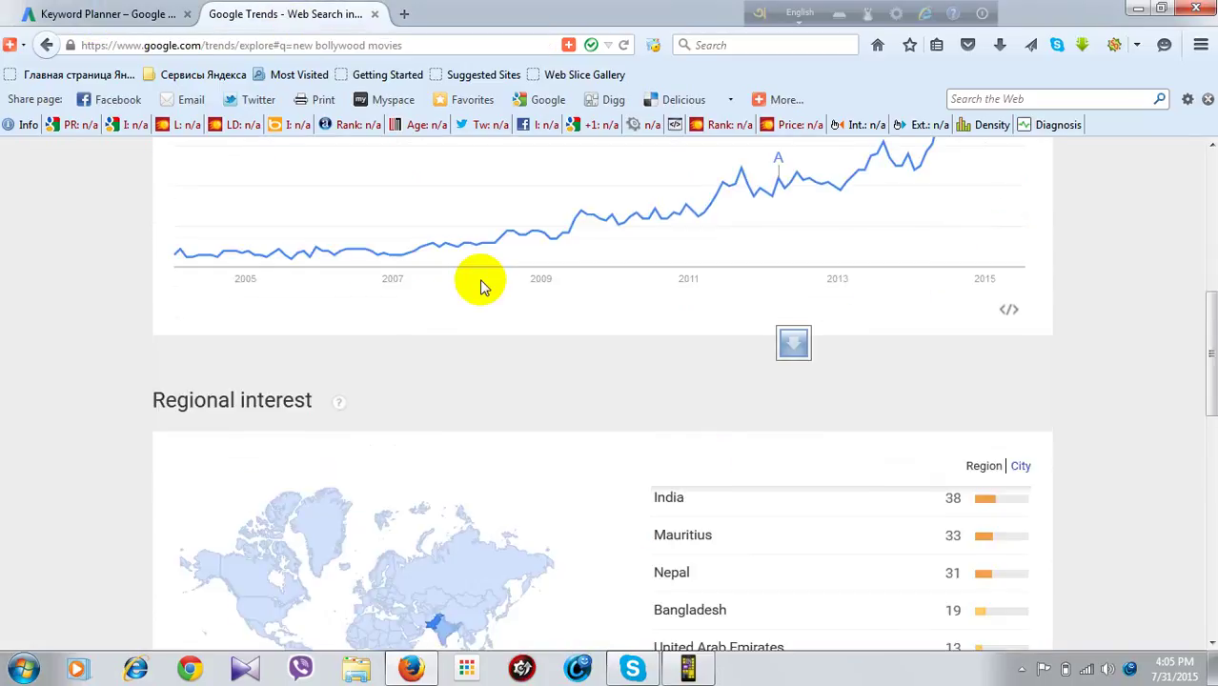
# - Return to Keyword Planner, get ideas for "movie" again and look through the ad group ideas
pyautogui.click(93, 11)
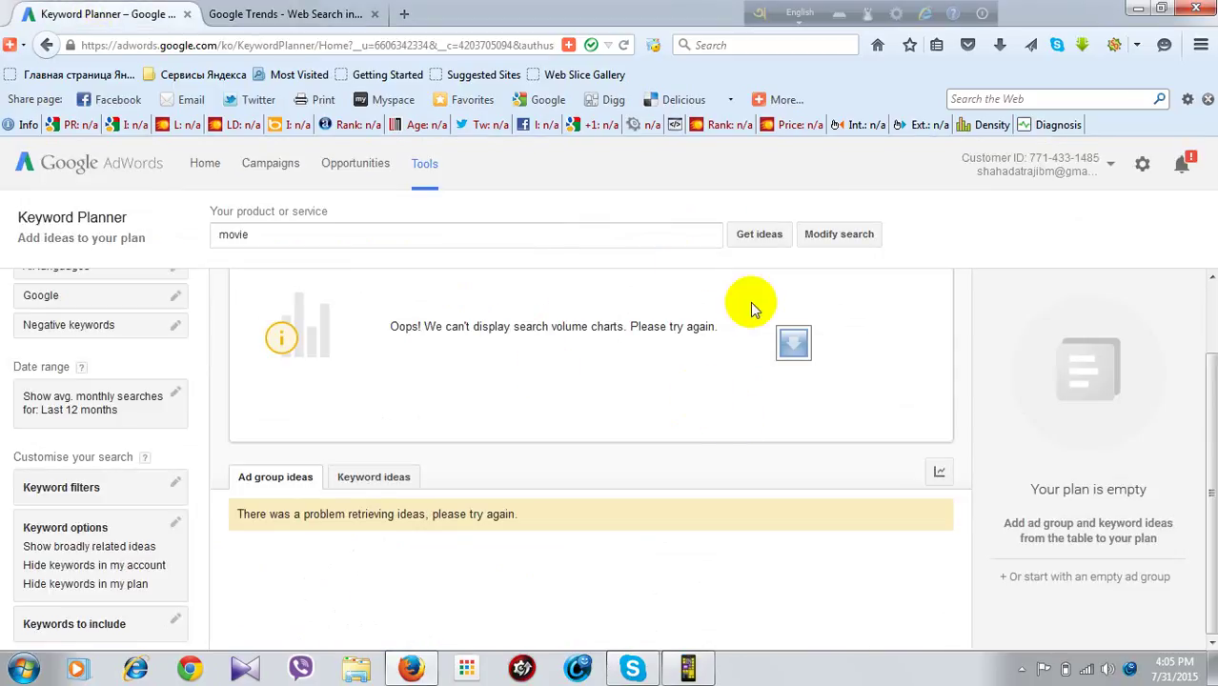
pyautogui.click(760, 236)
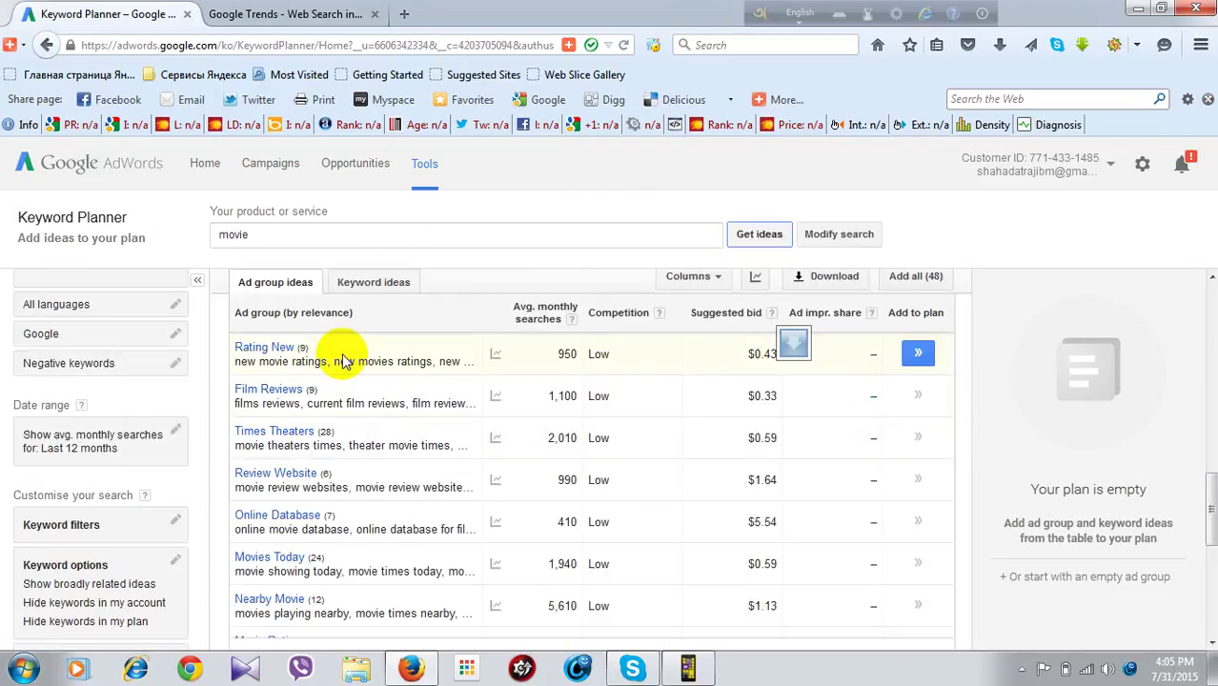
pyautogui.scroll(2, 343, 361)
# - Switch to Google Trends and highlight the word "movies" in the search term "new bollywood movies"
pyautogui.click(286, 13)
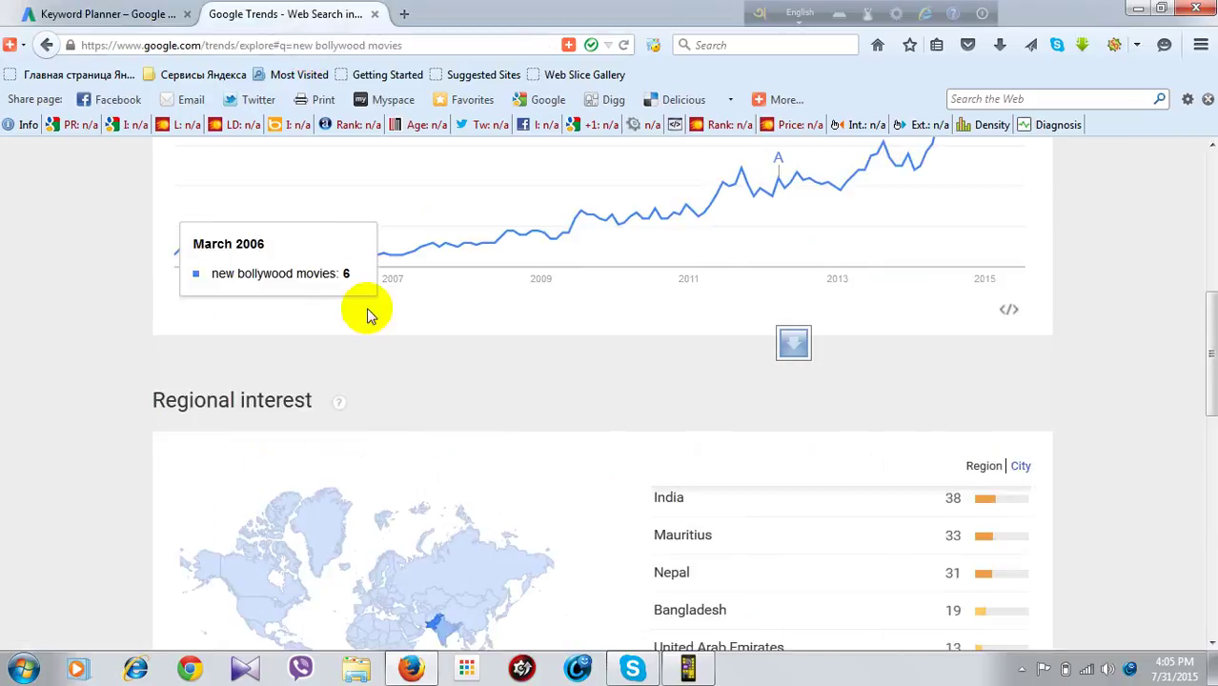
pyautogui.scroll(4, 382, 329)
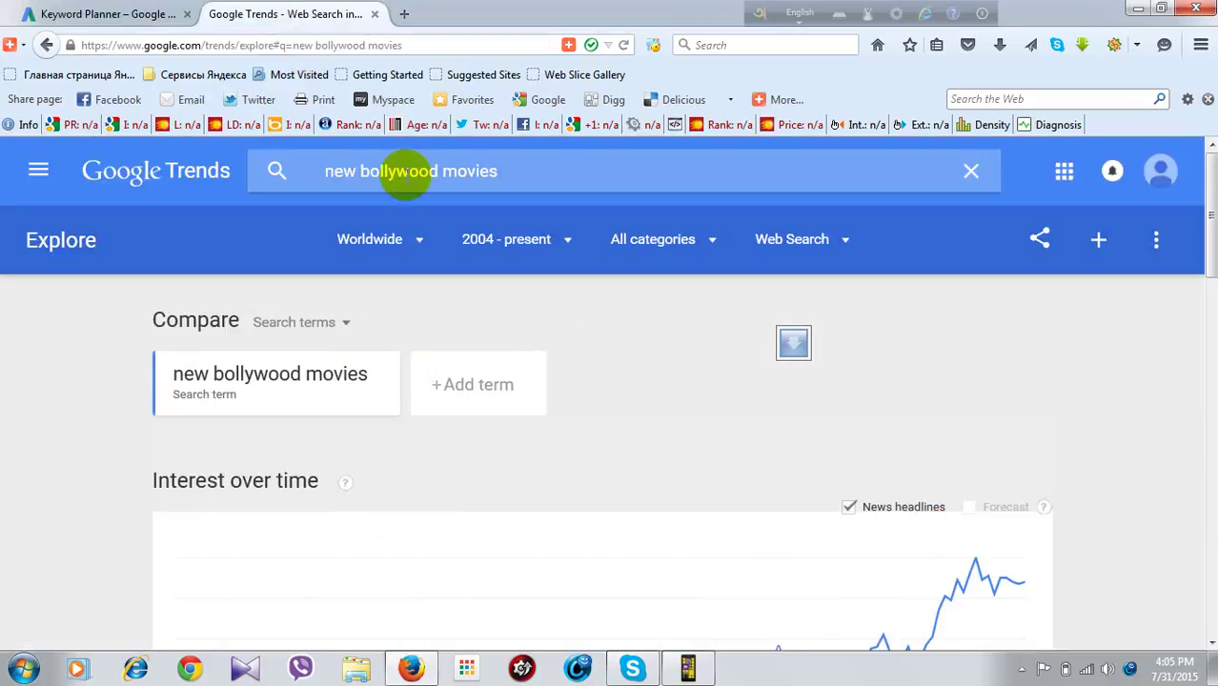
pyautogui.click(499, 168)
pyautogui.moveTo(499, 169); pyautogui.dragTo(442, 180)
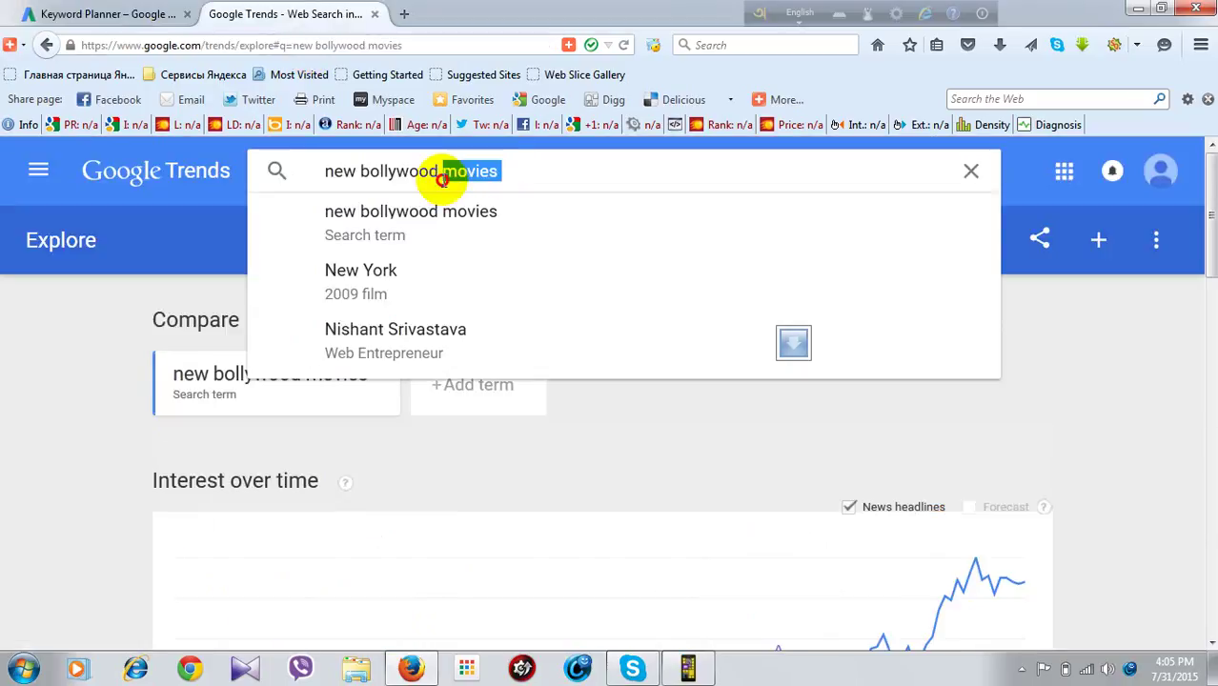
# - Return to Keyword Planner, change the product or service to "movies" and get ideas for it
pyautogui.hotkey('ctrl', 'Tab')
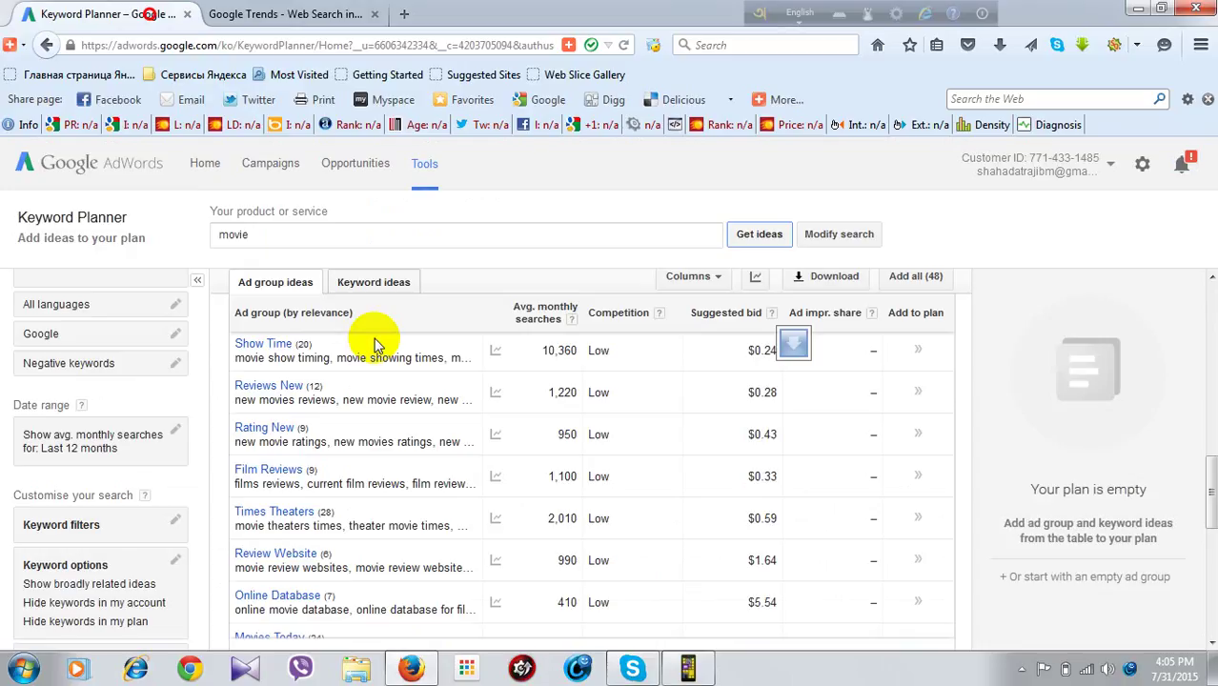
pyautogui.click(283, 232)
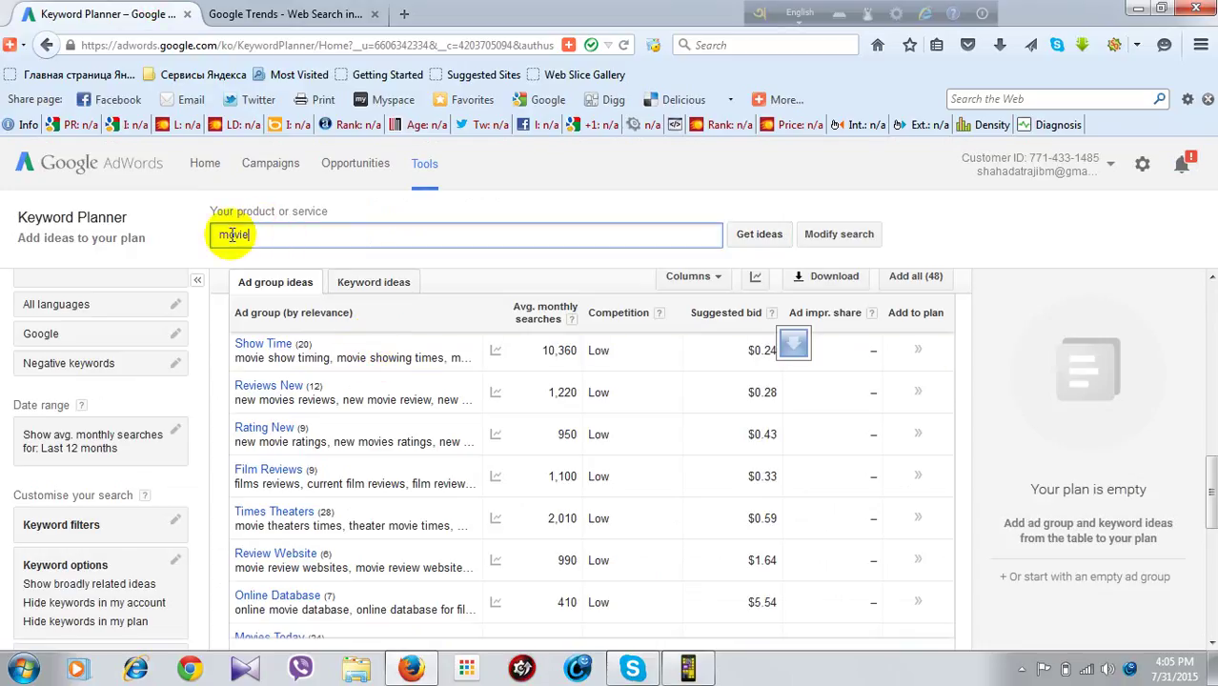
pyautogui.doubleClick(233, 235)
pyautogui.write('movies')
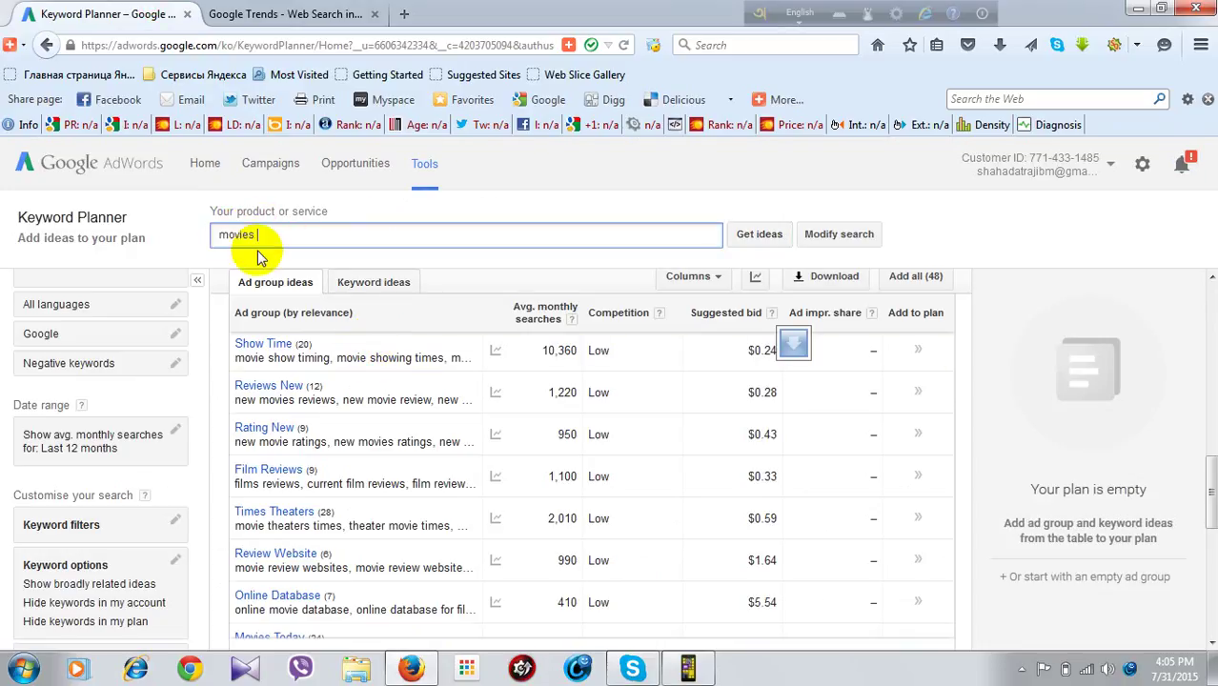
pyautogui.press('BackSpace')
pyautogui.press('BackSpace')
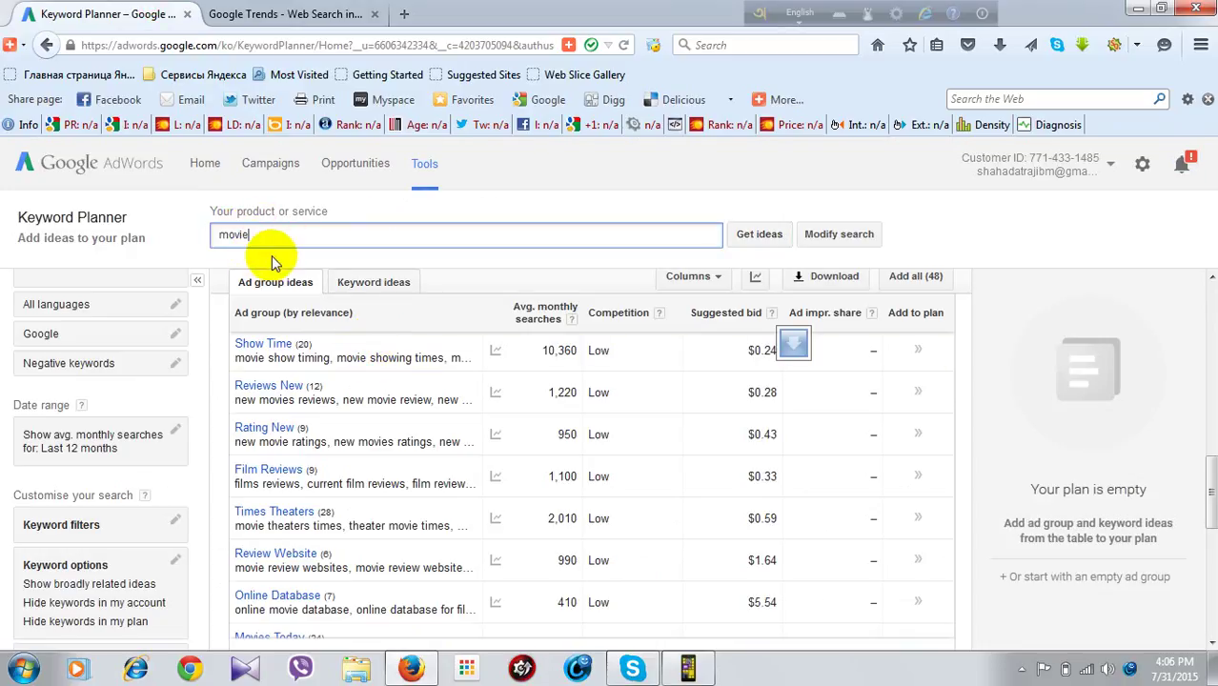
pyautogui.click(758, 236)
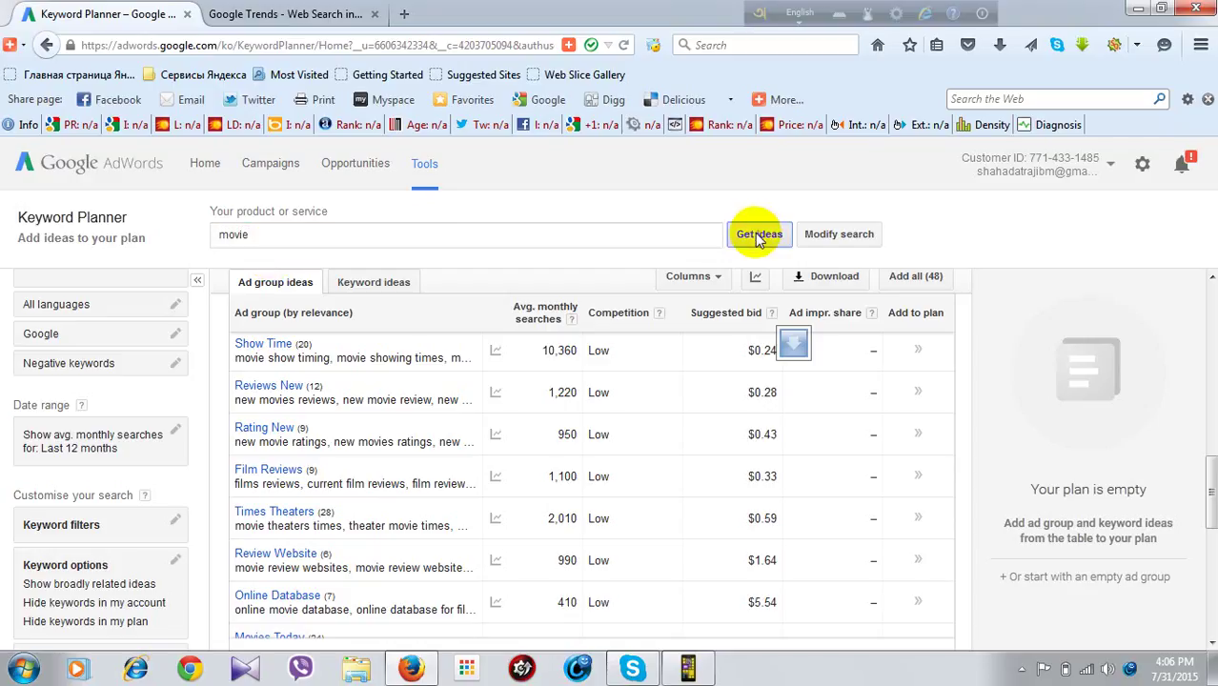
pyautogui.click(759, 236)
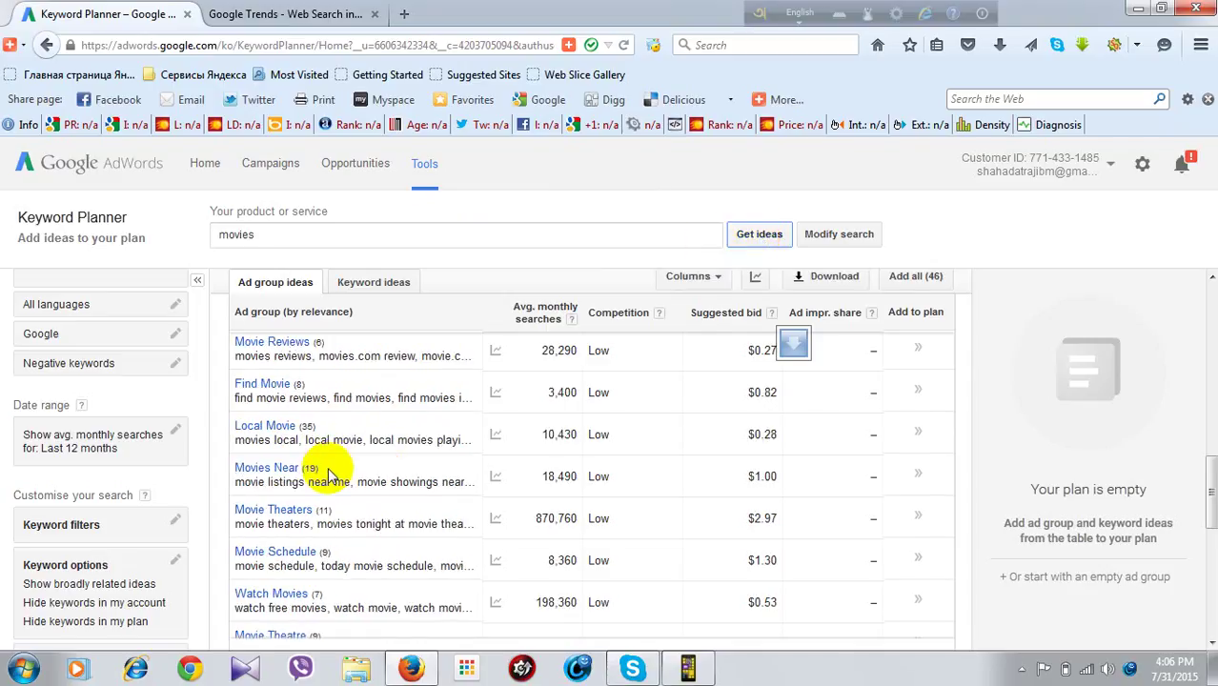
# - Examine the search volume chart and the ad group ideas for "movies", comparing monthly searches, competition and suggested bids
pyautogui.scroll(-2, 329, 476)
pyautogui.scroll(2, 335, 243)
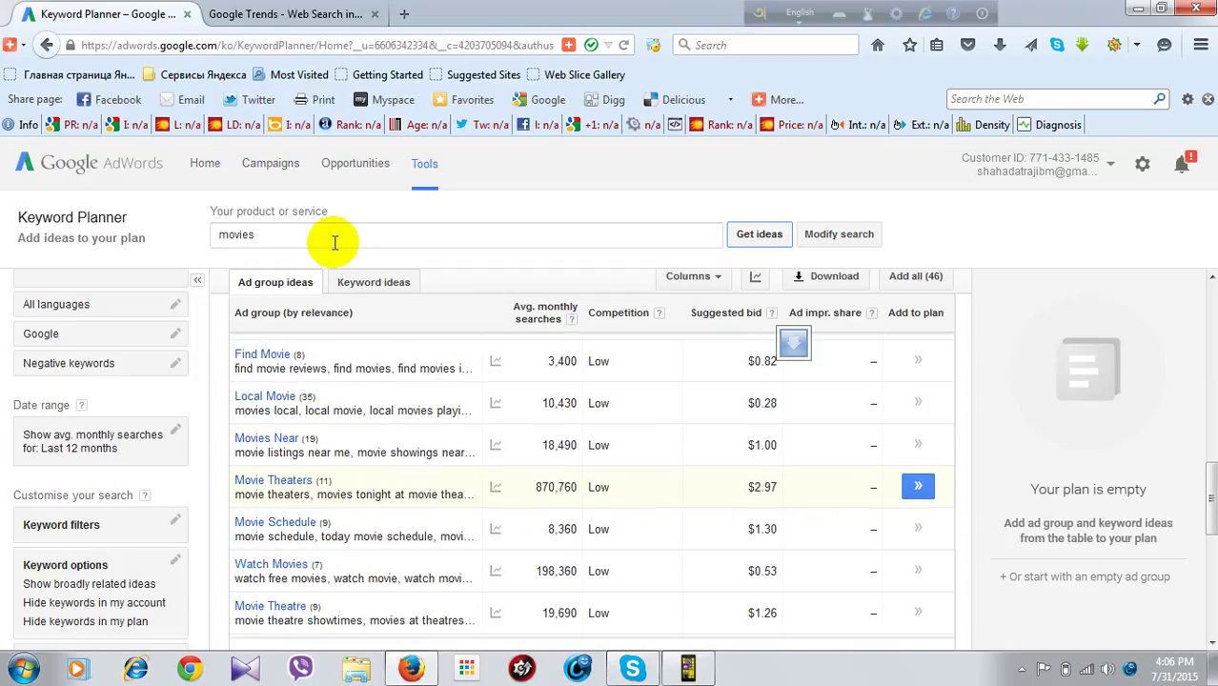
pyautogui.scroll(-5, 548, 430)
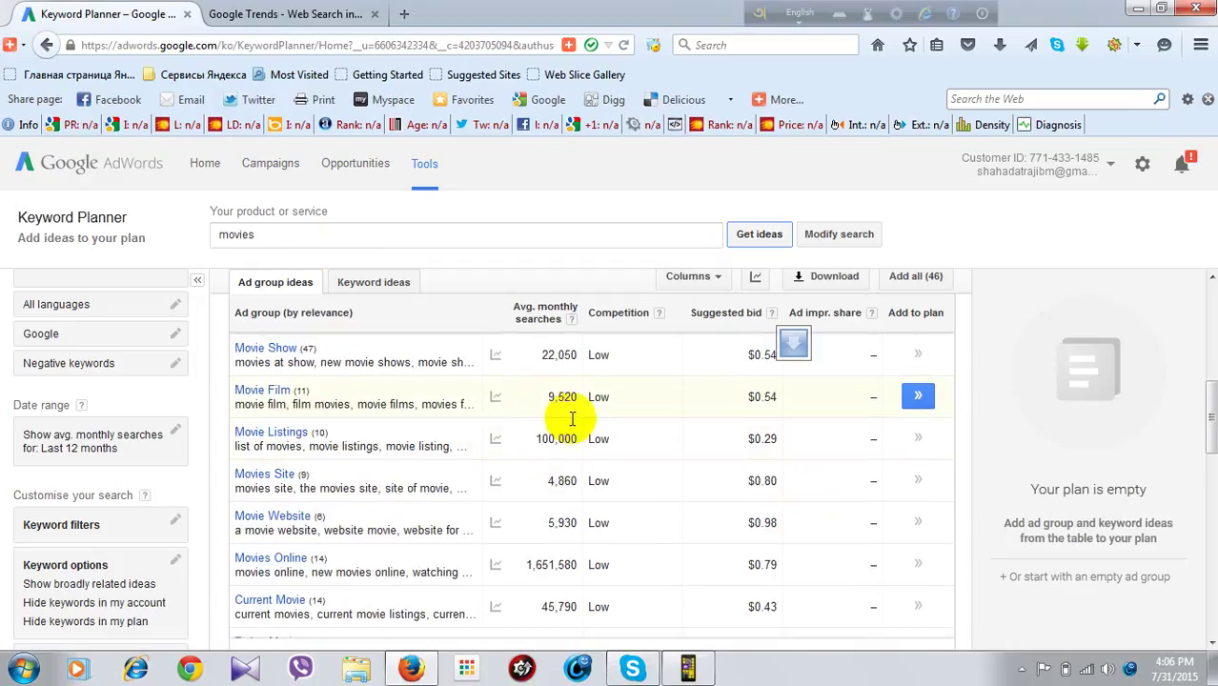
pyautogui.scroll(5, 571, 419)
pyautogui.scroll(2, 572, 426)
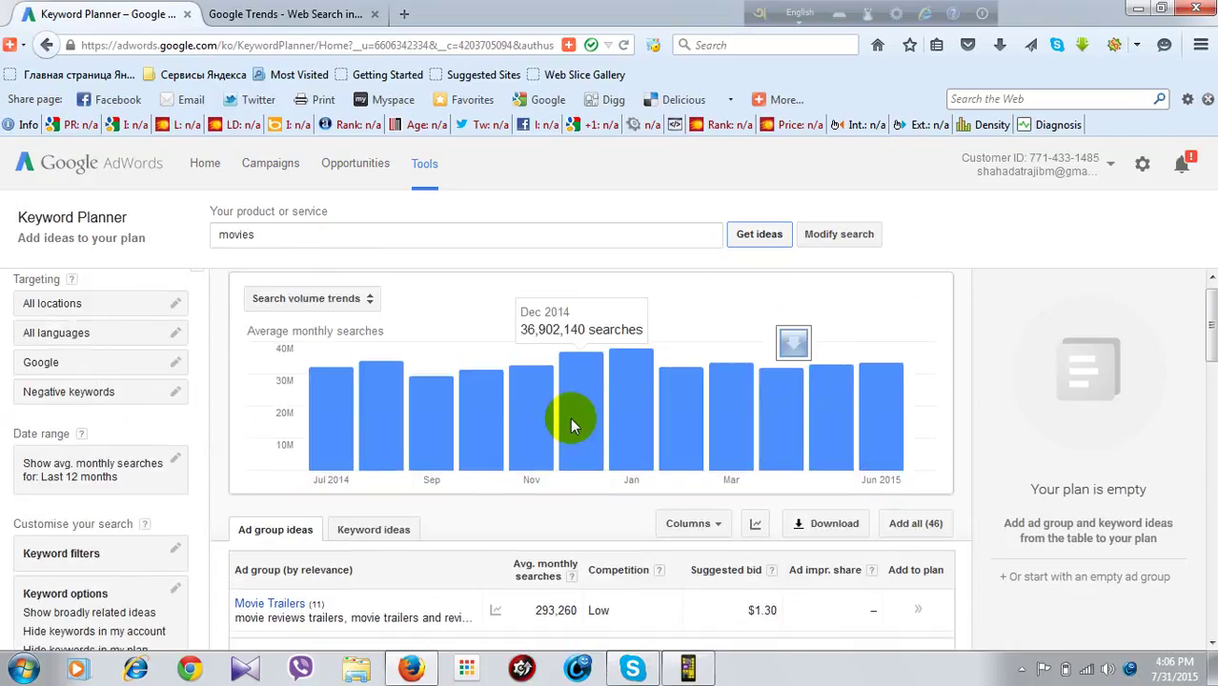
pyautogui.scroll(-2, 572, 426)
pyautogui.scroll(-1, 572, 426)
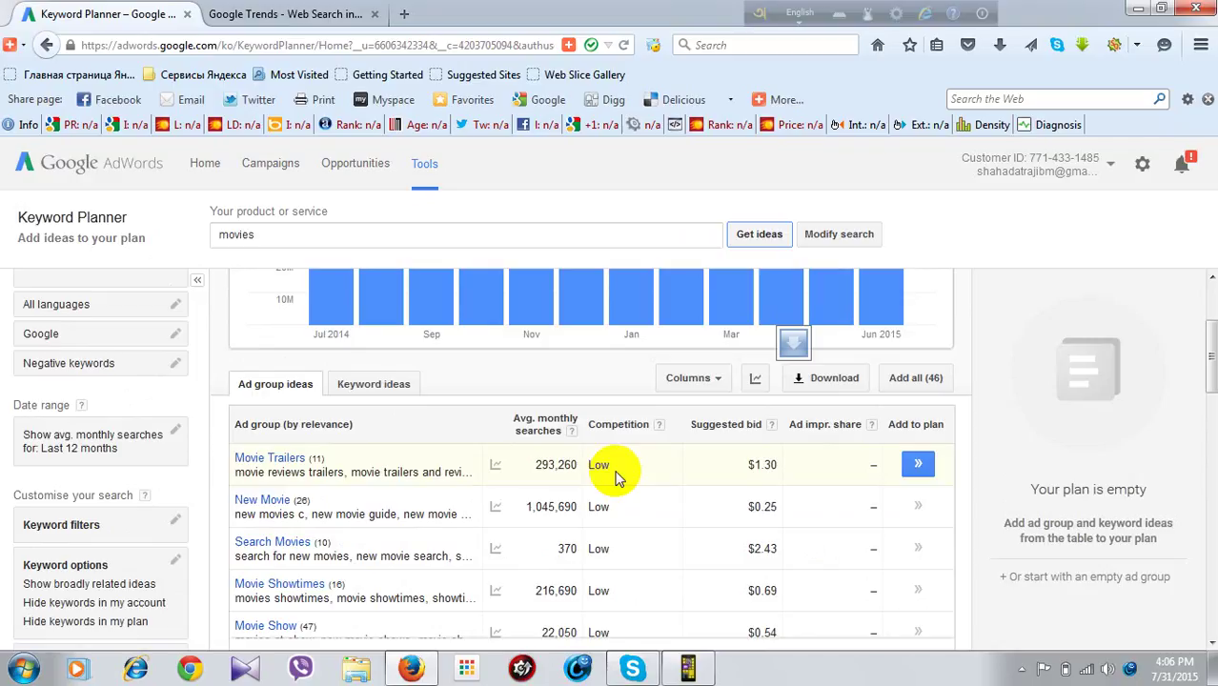
pyautogui.scroll(-1, 386, 555)
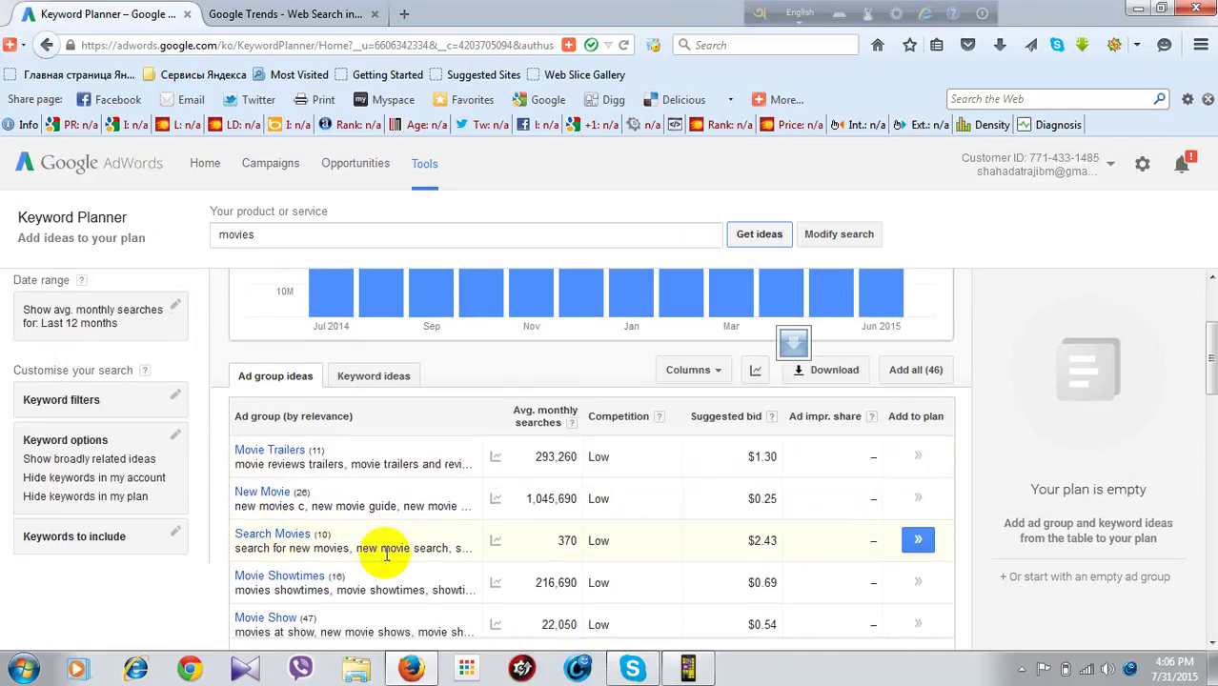
pyautogui.scroll(-1, 386, 555)
pyautogui.scroll(-1, 317, 583)
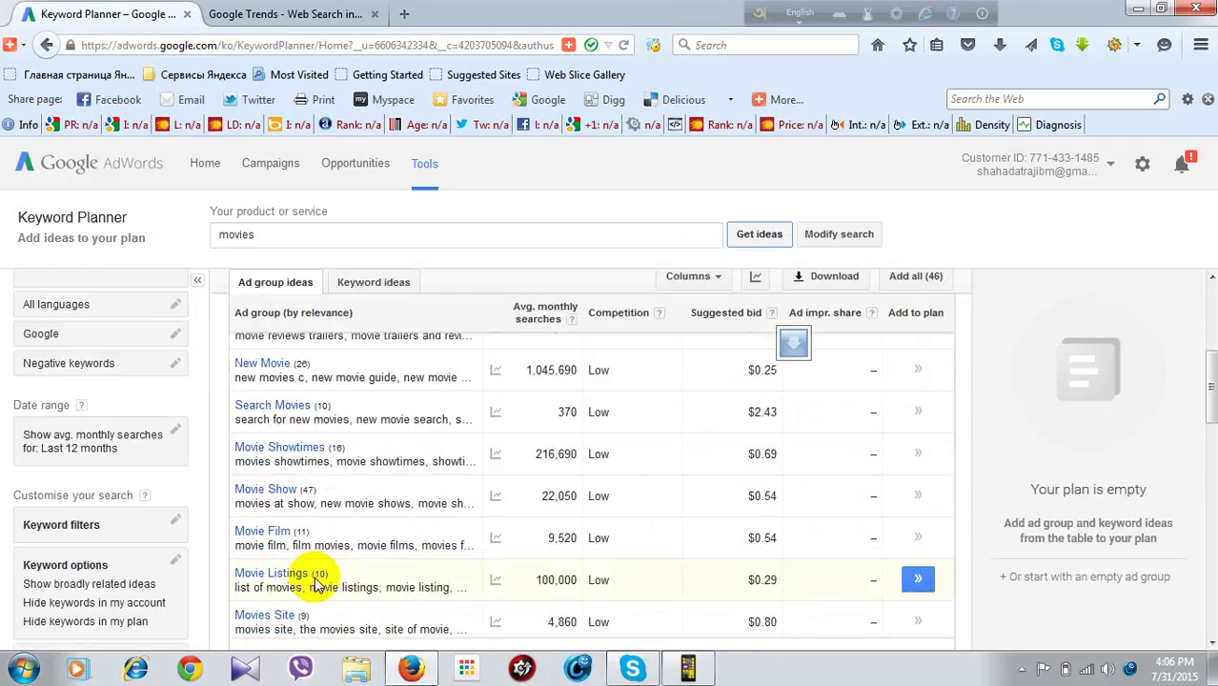
pyautogui.scroll(-1, 317, 583)
pyautogui.scroll(2, 295, 534)
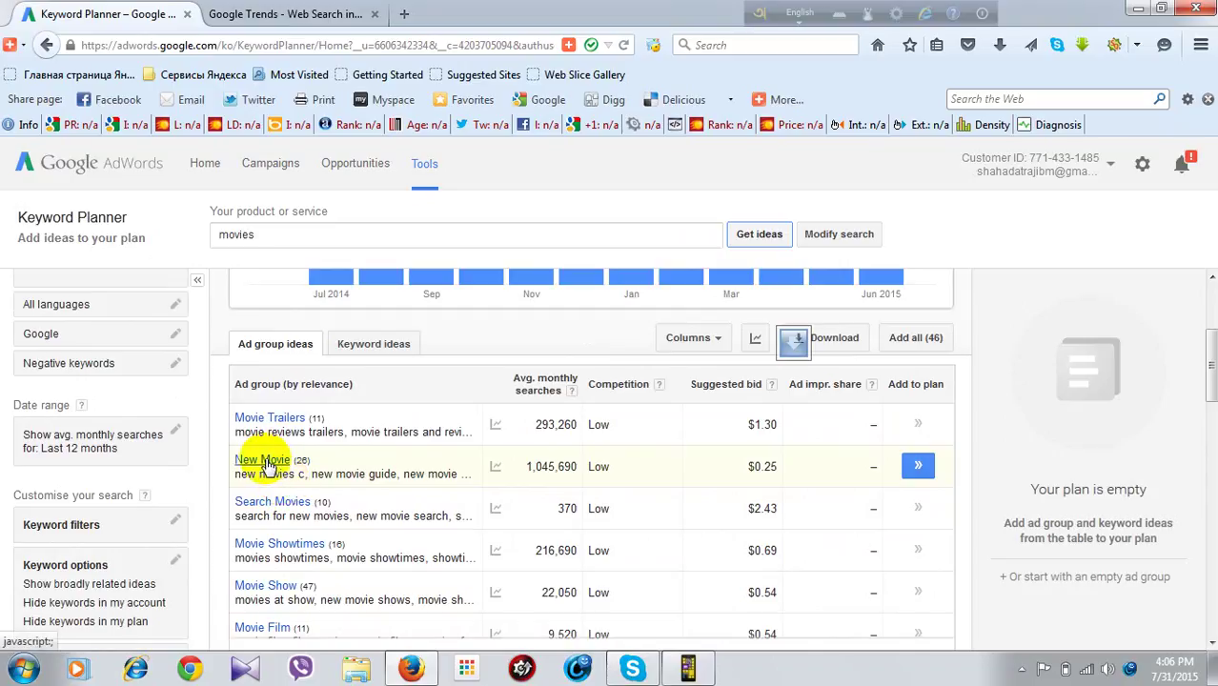
# - Open a new browser tab and run a web search for "google"
pyautogui.click(279, 32)
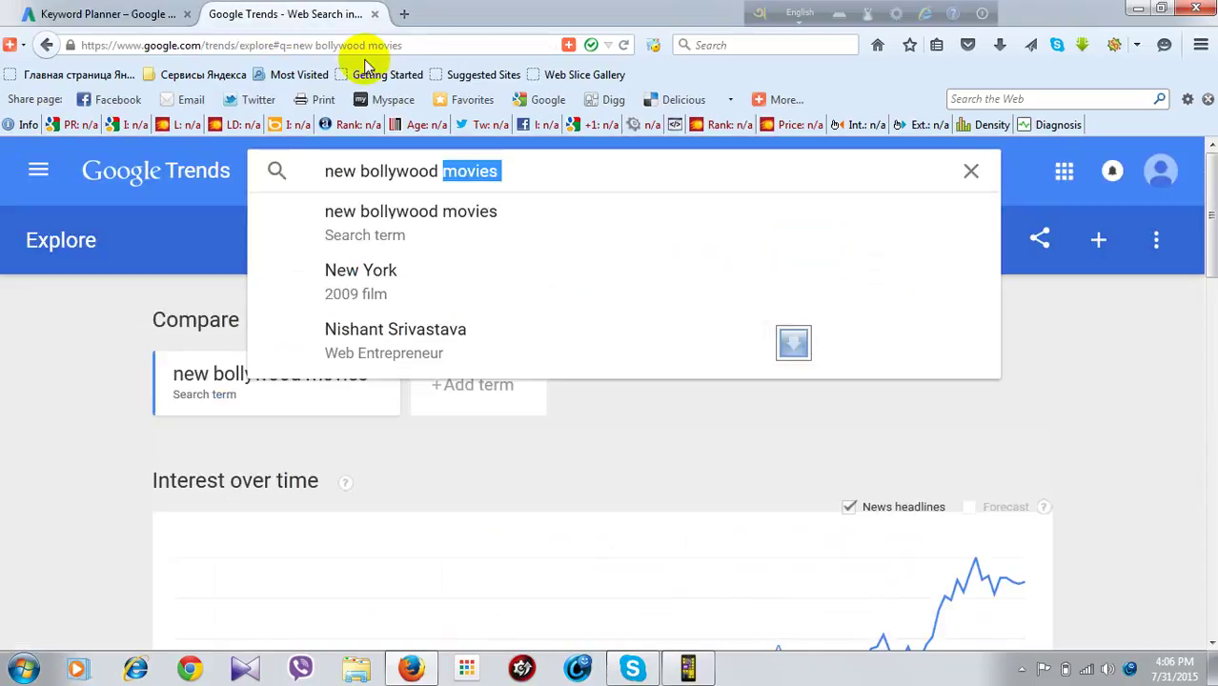
pyautogui.click(404, 14)
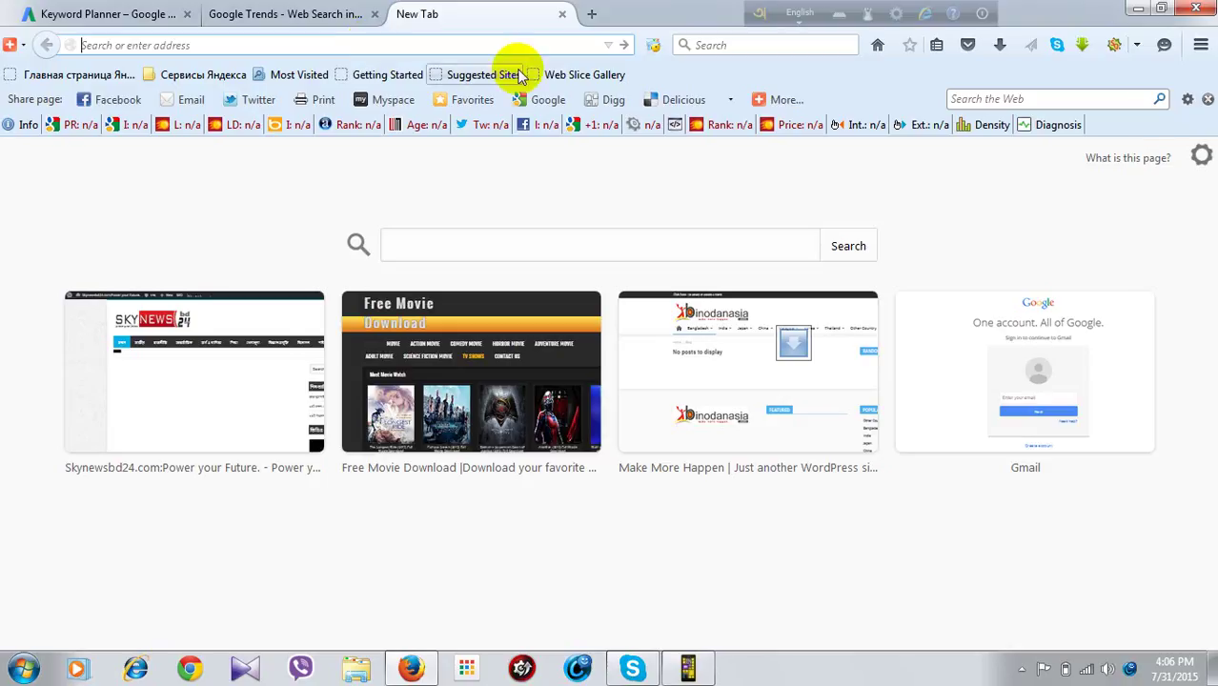
pyautogui.click(426, 238)
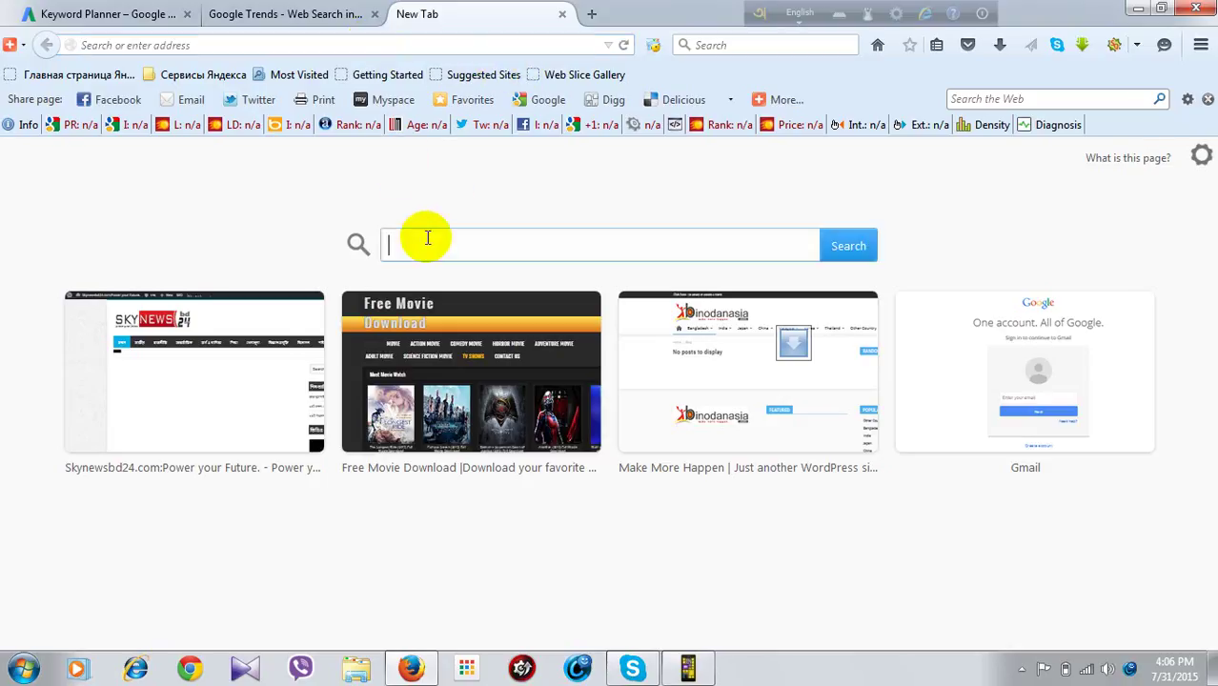
pyautogui.write('google')
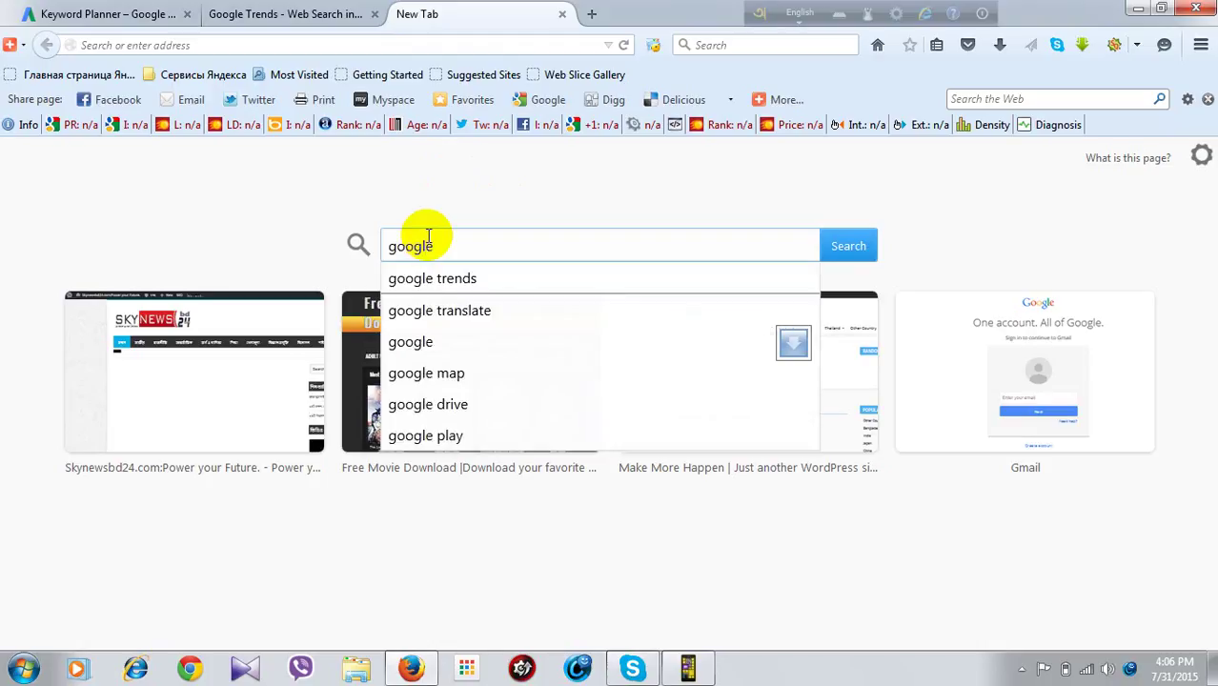
pyautogui.press('Return')
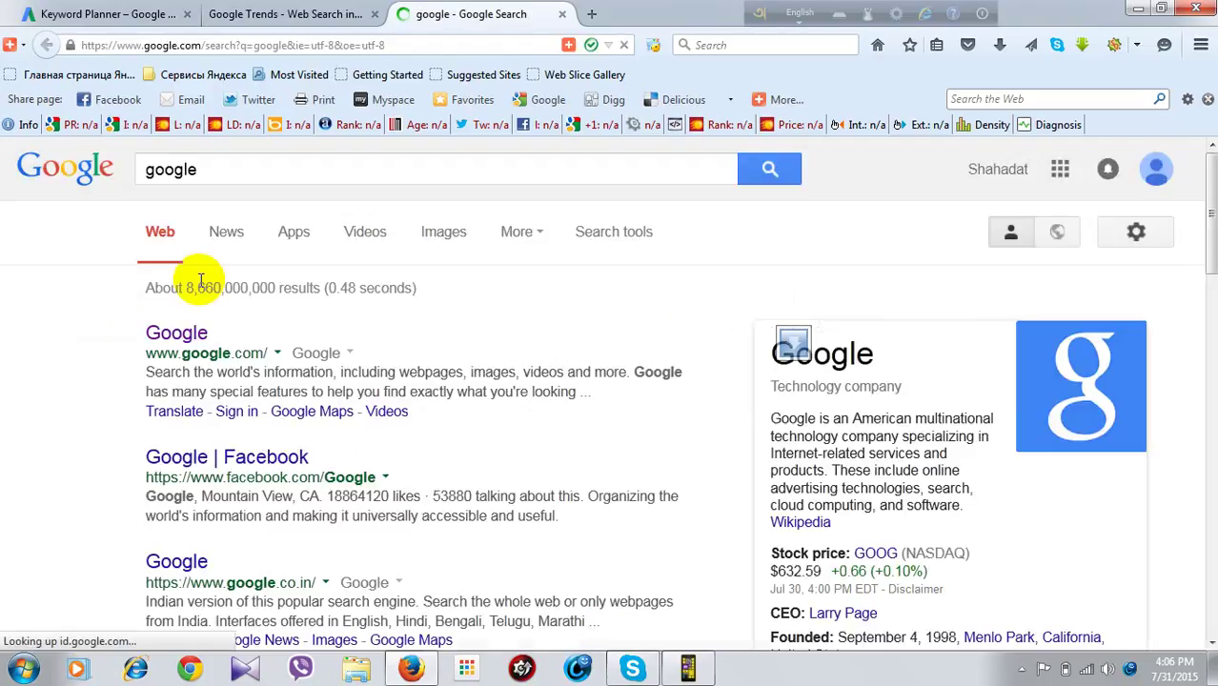
# - Replace the Google search term with "movie" and run the search
pyautogui.doubleClick(190, 171)
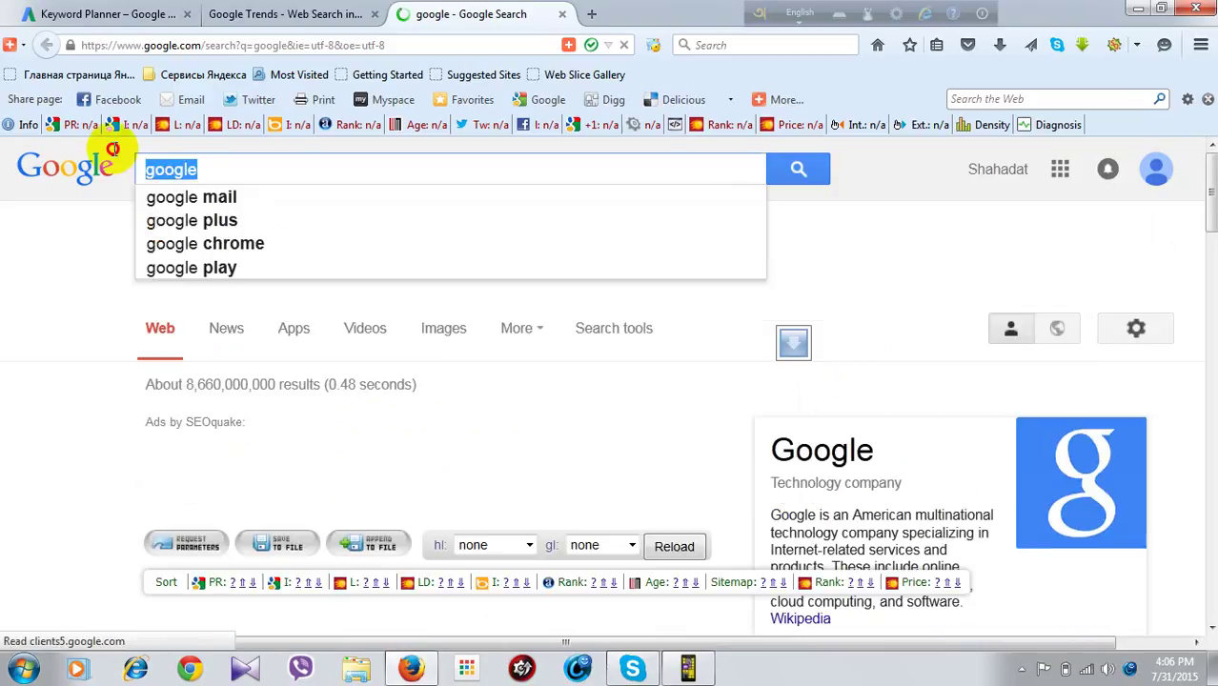
pyautogui.write('movi')
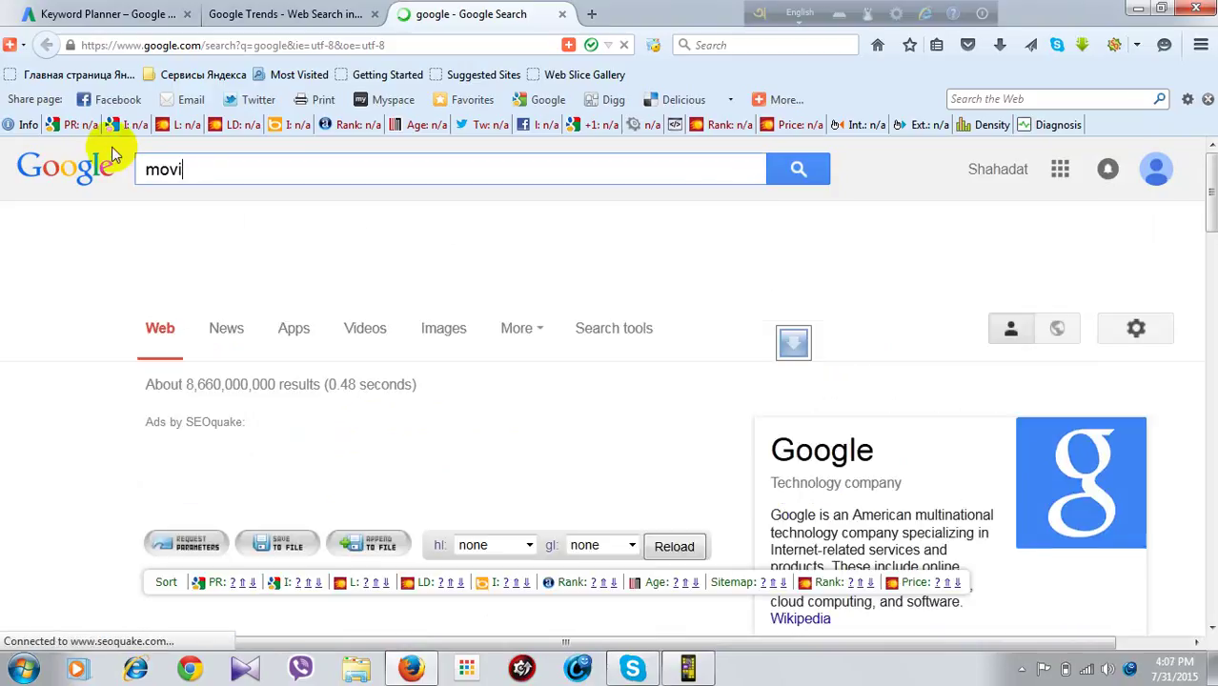
pyautogui.write('e')
pyautogui.press('Return')
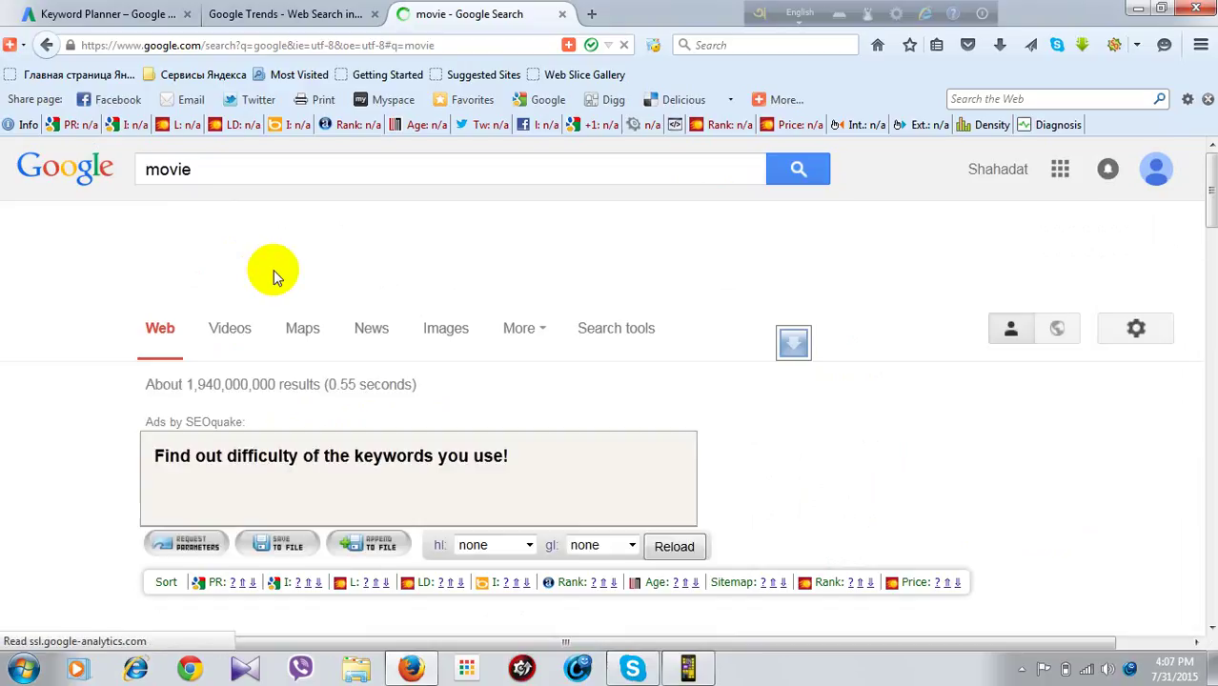
# - Look through the first "movie" results and highlight "/movies" in the Yahoo Movies address
pyautogui.scroll(-3, 286, 305)
pyautogui.scroll(-15, 300, 343)
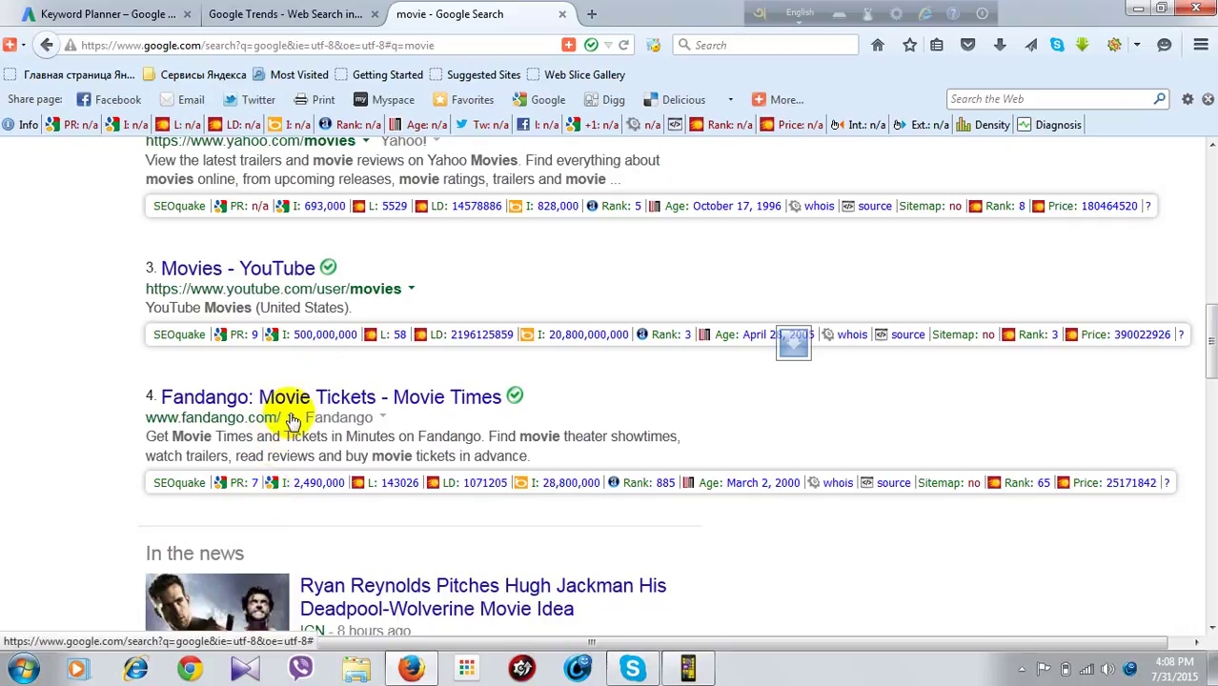
pyautogui.scroll(5, 276, 433)
pyautogui.scroll(-4, 257, 443)
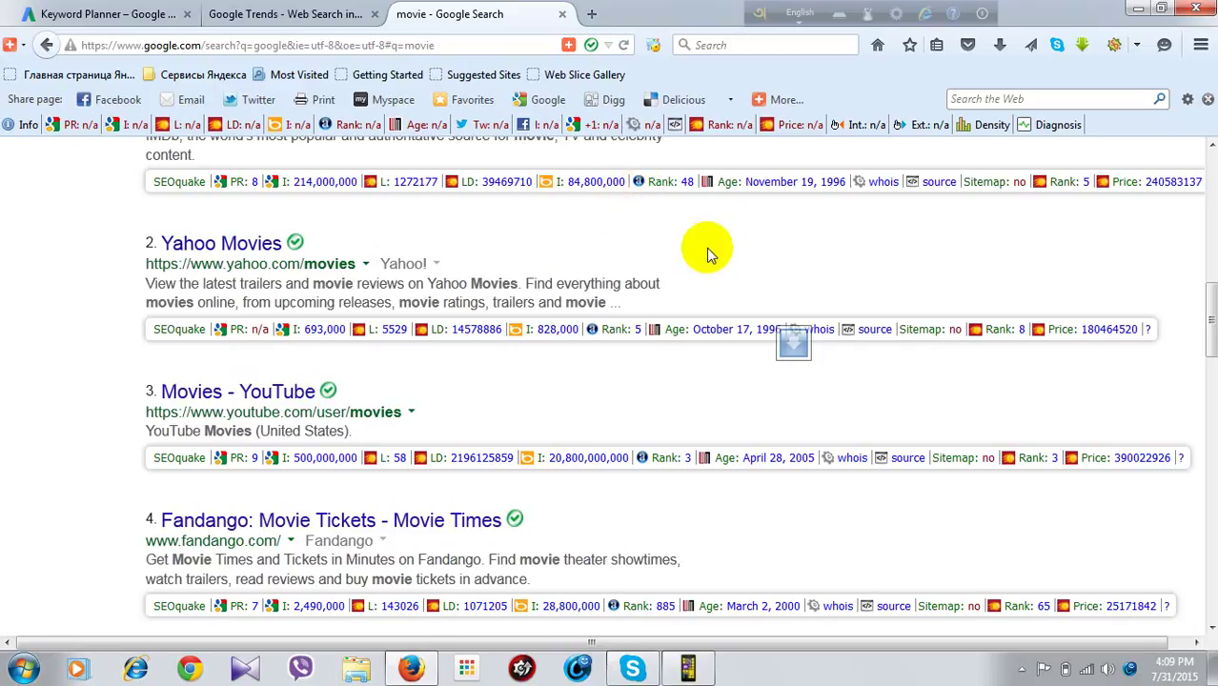
pyautogui.click(303, 267)
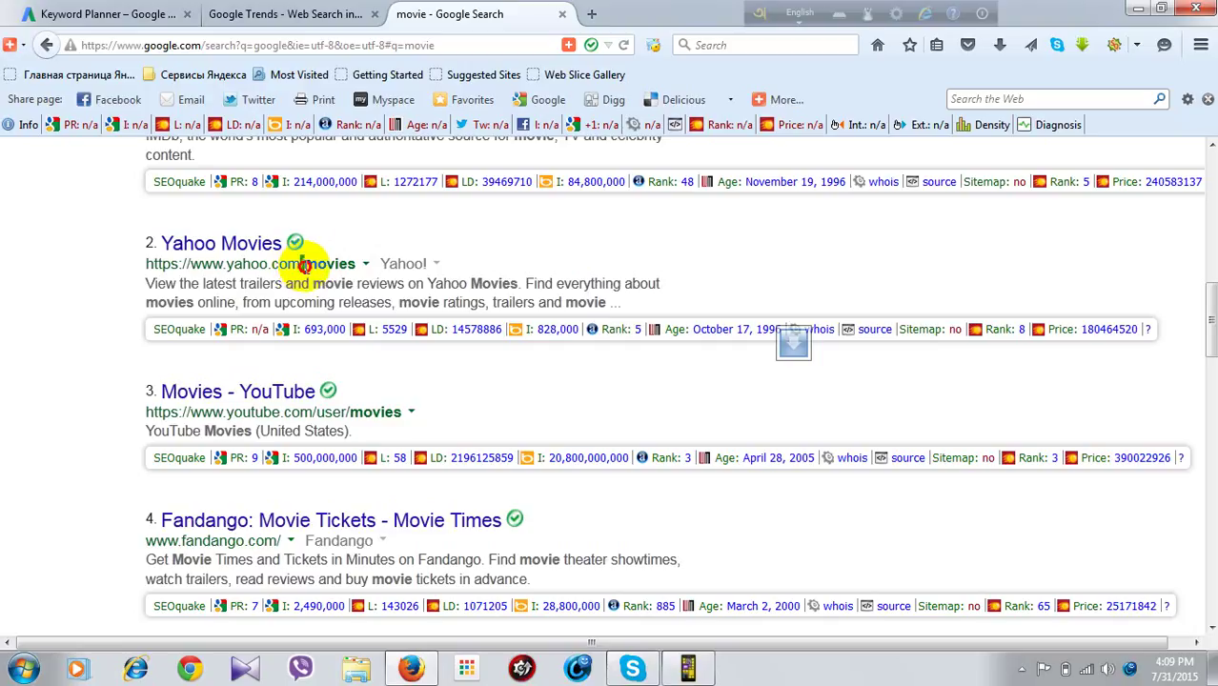
pyautogui.moveTo(303, 267); pyautogui.dragTo(358, 274)
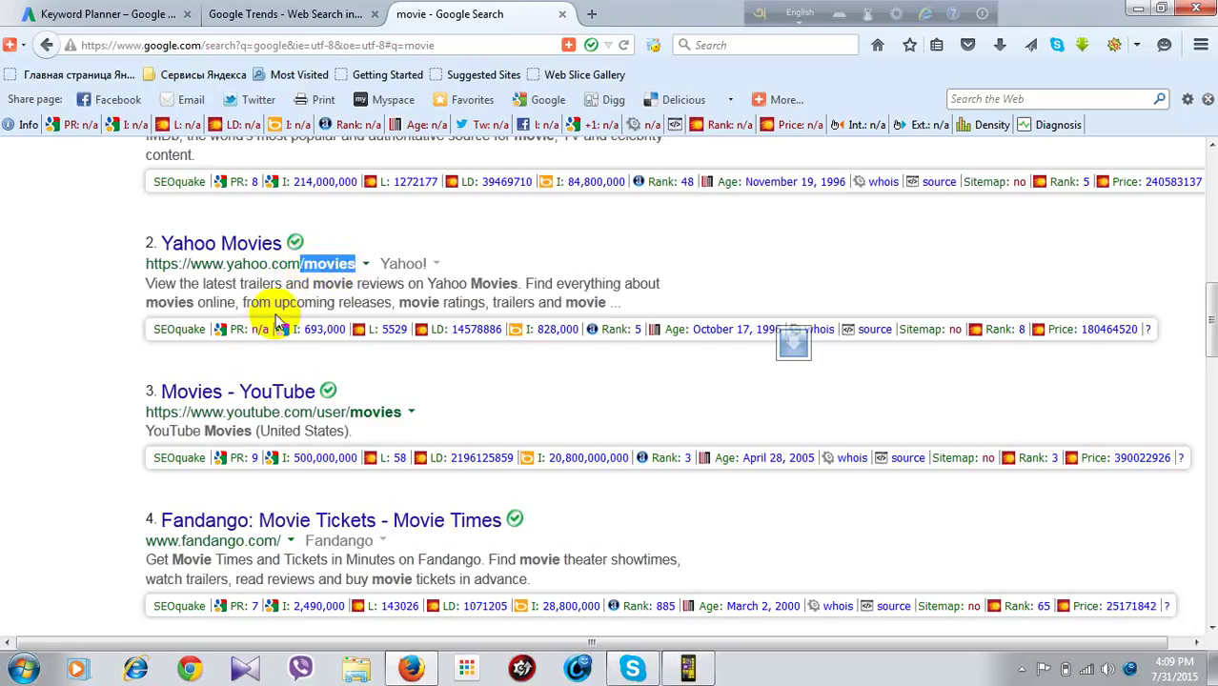
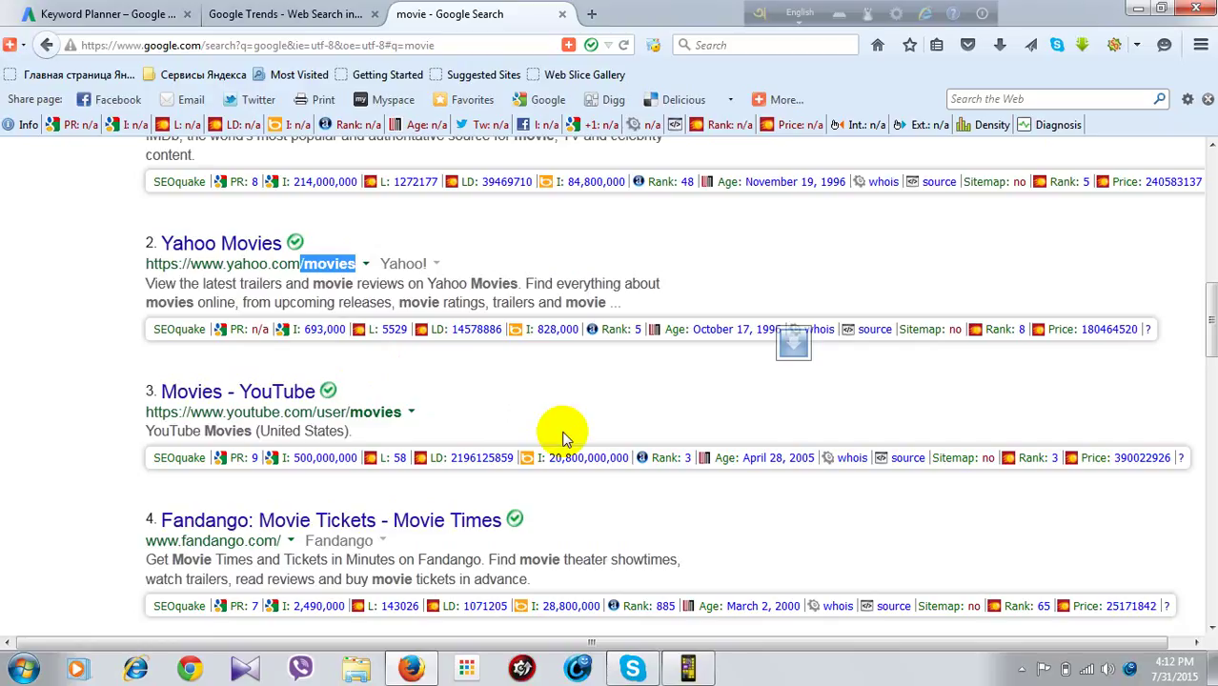
# - Review the top-ranked "movie" results again and highlight the IMDb result's description text, then clear the highlight
pyautogui.scroll(-2, 271, 490)
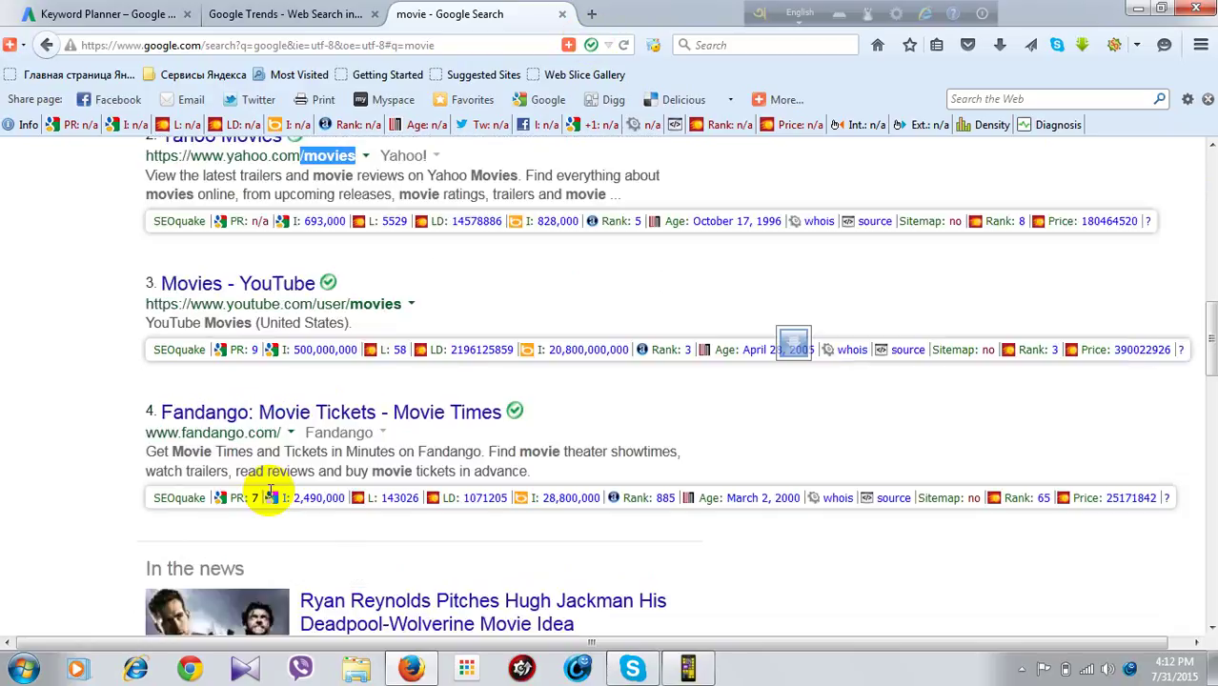
pyautogui.scroll(5, 270, 490)
pyautogui.scroll(-1, 271, 491)
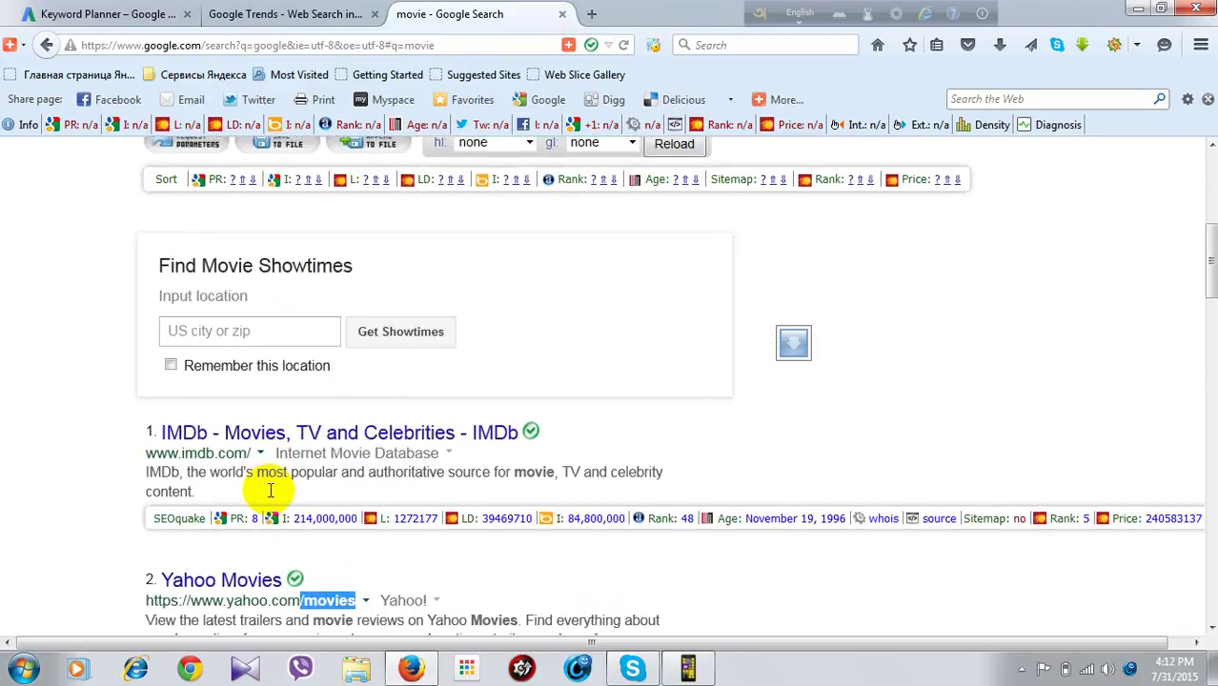
pyautogui.scroll(7, 271, 491)
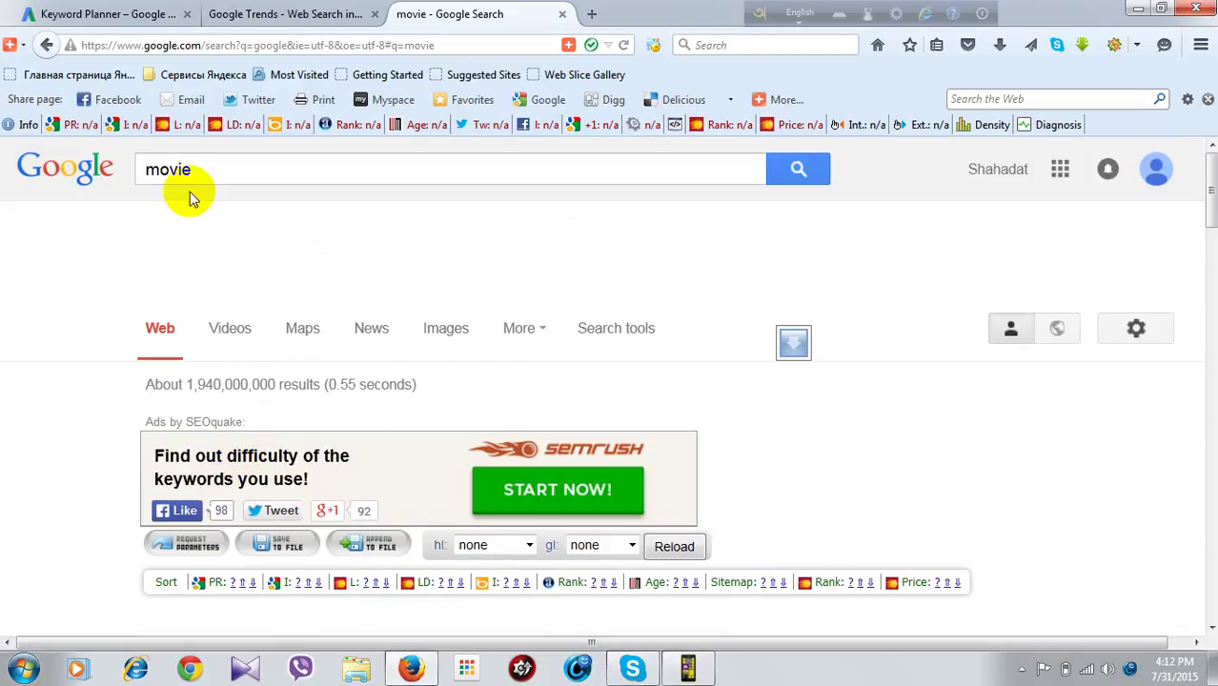
pyautogui.scroll(-6, 230, 387)
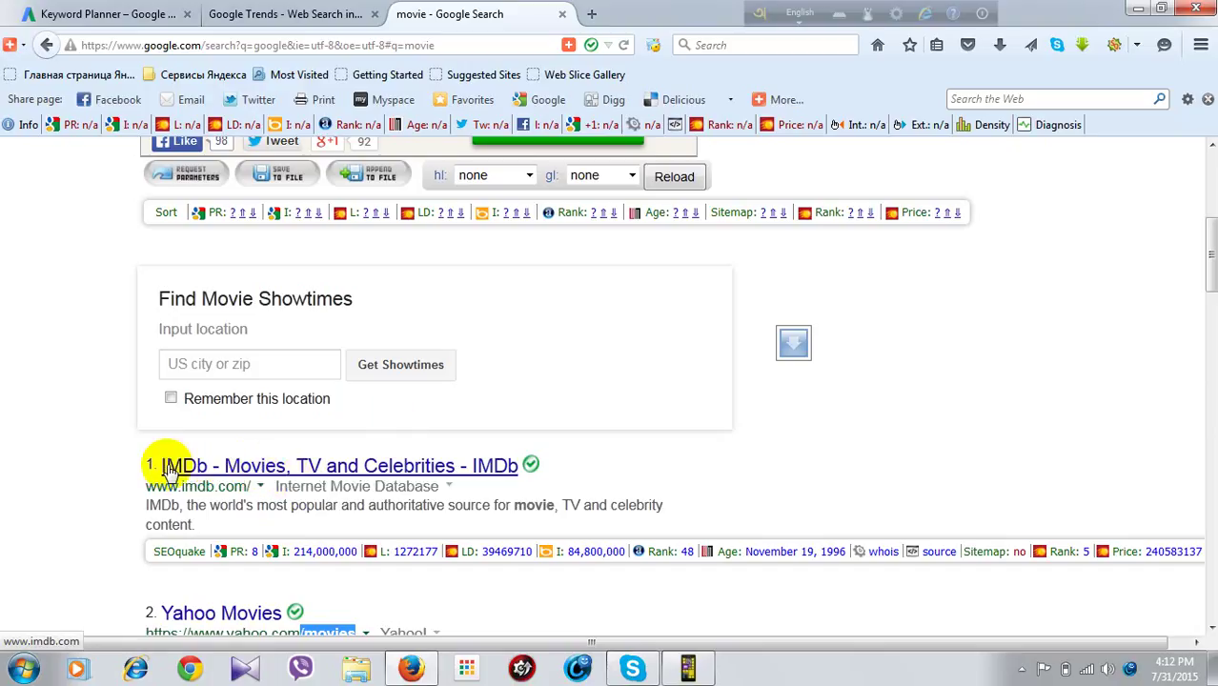
pyautogui.scroll(-2, 183, 452)
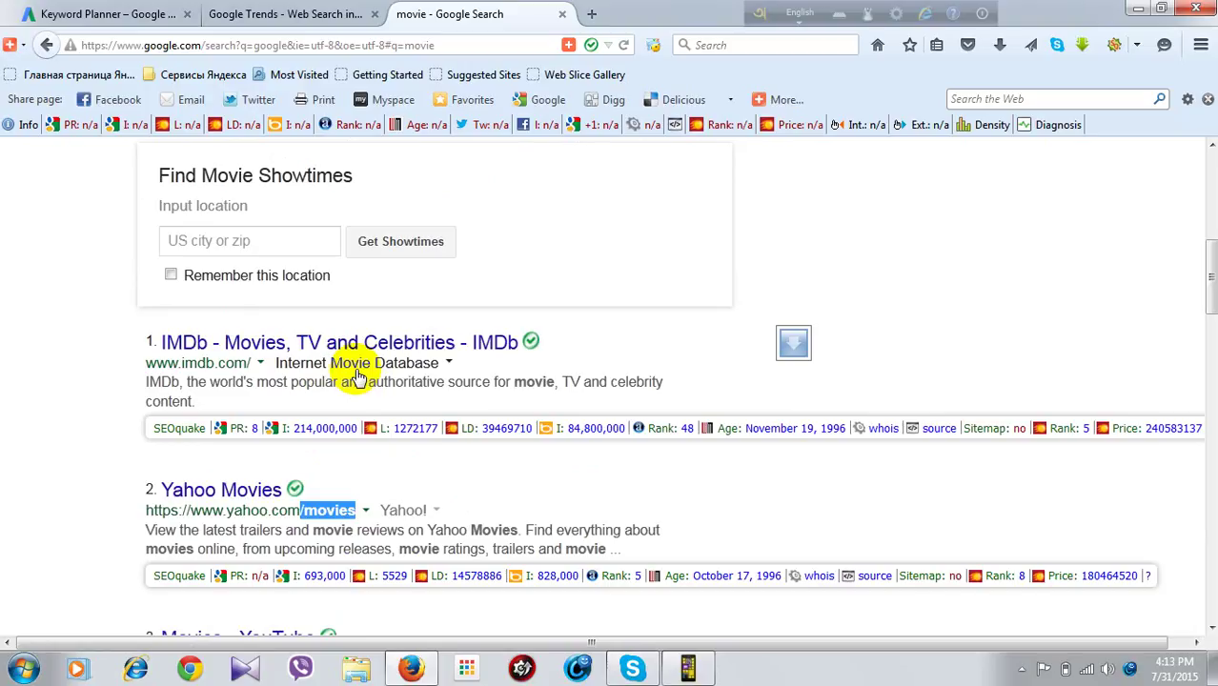
pyautogui.moveTo(146, 382); pyautogui.dragTo(232, 415)
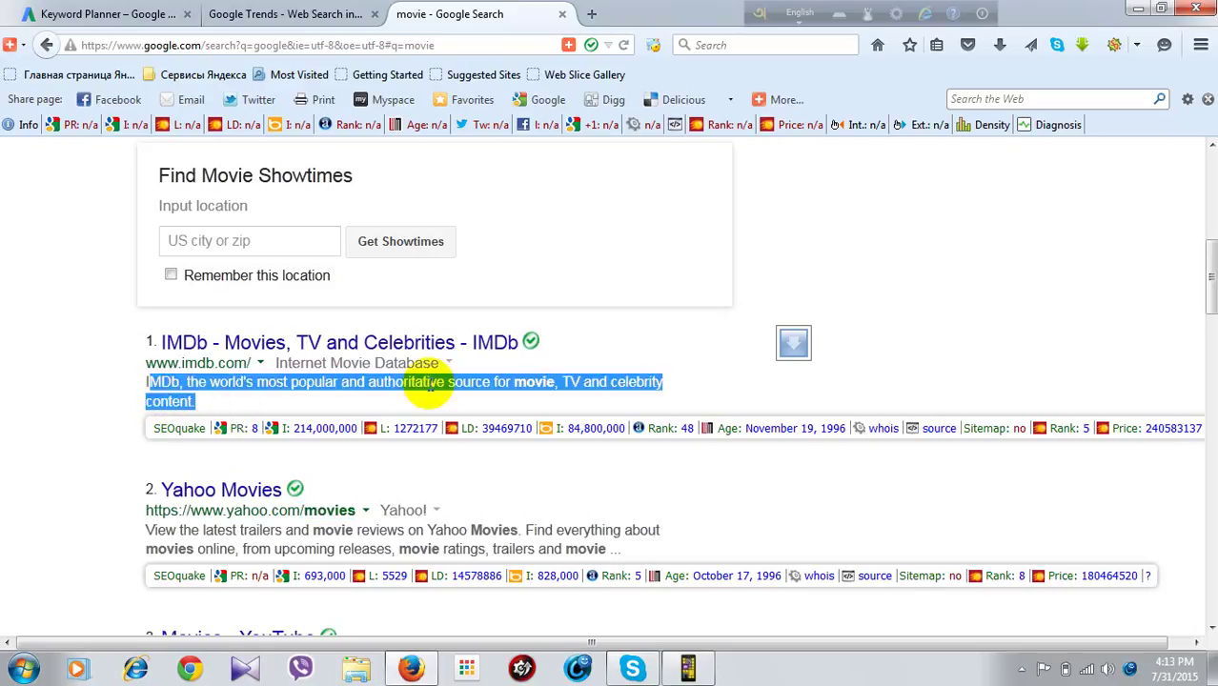
pyautogui.click(421, 399)
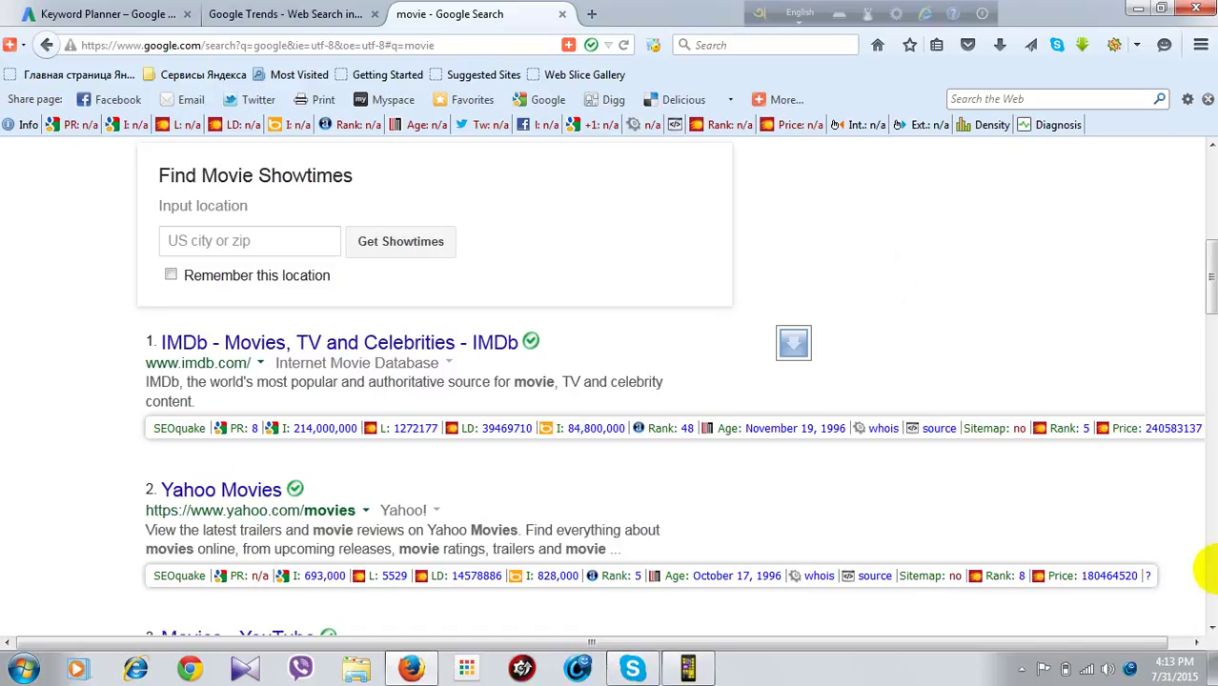
# - Examine the remaining "movie" results, from Yahoo Movies to Xbox Video, comparing their titles, addresses, descriptions and SEOquake metrics
pyautogui.scroll(-2, 452, 411)
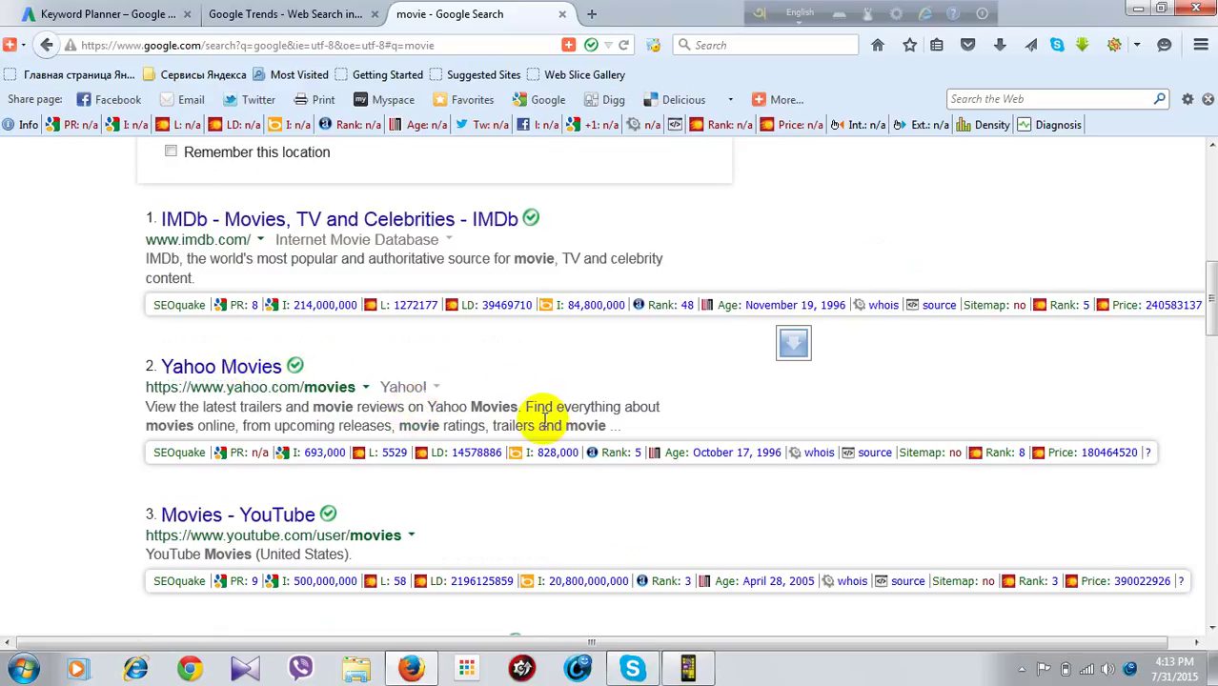
pyautogui.scroll(-1, 452, 448)
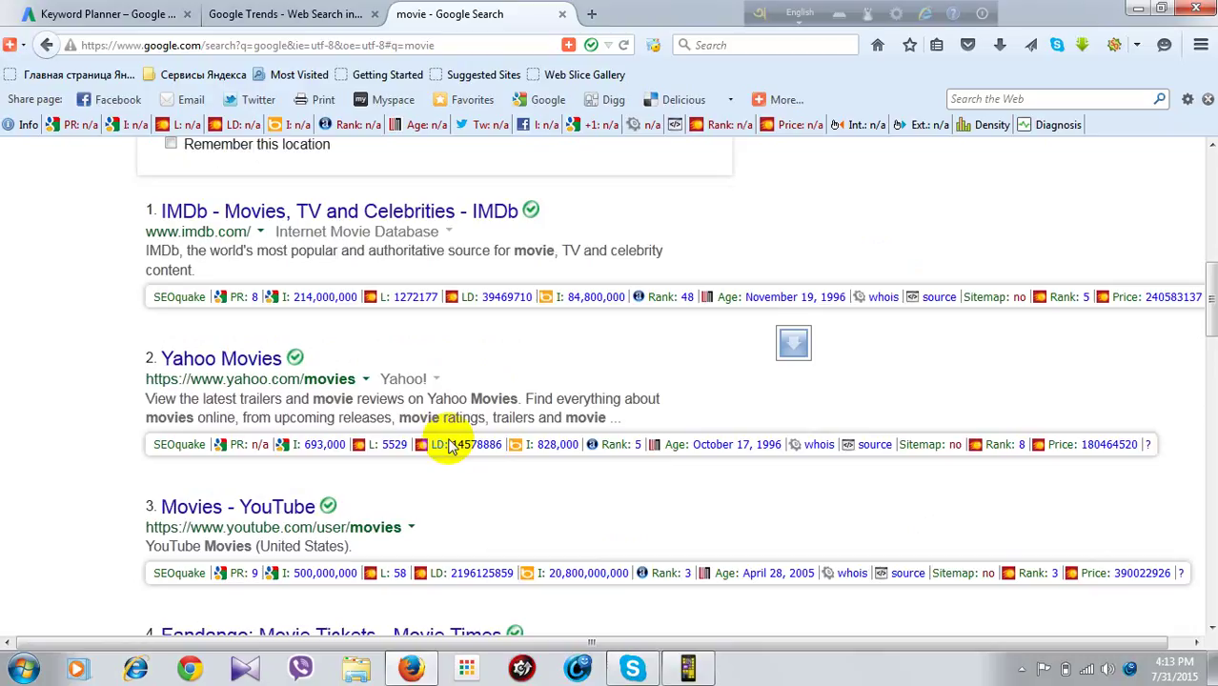
pyautogui.scroll(-5, 452, 448)
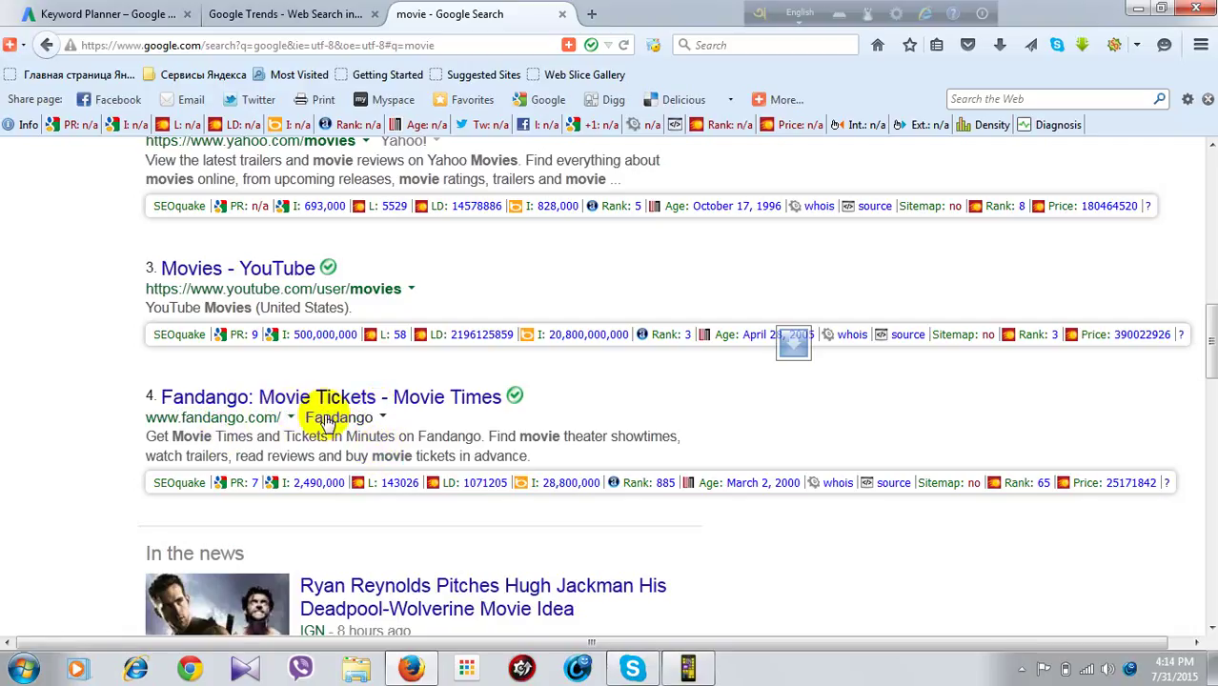
pyautogui.scroll(-2, 319, 421)
pyautogui.scroll(-2, 365, 520)
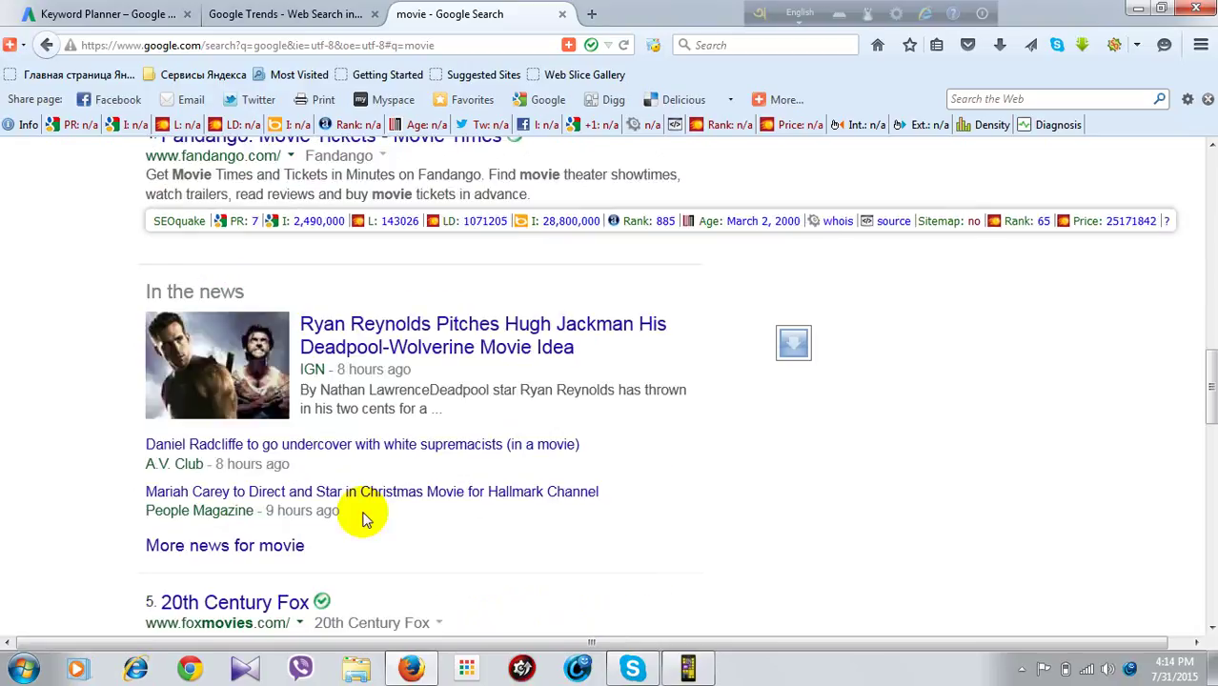
pyautogui.scroll(-3, 365, 519)
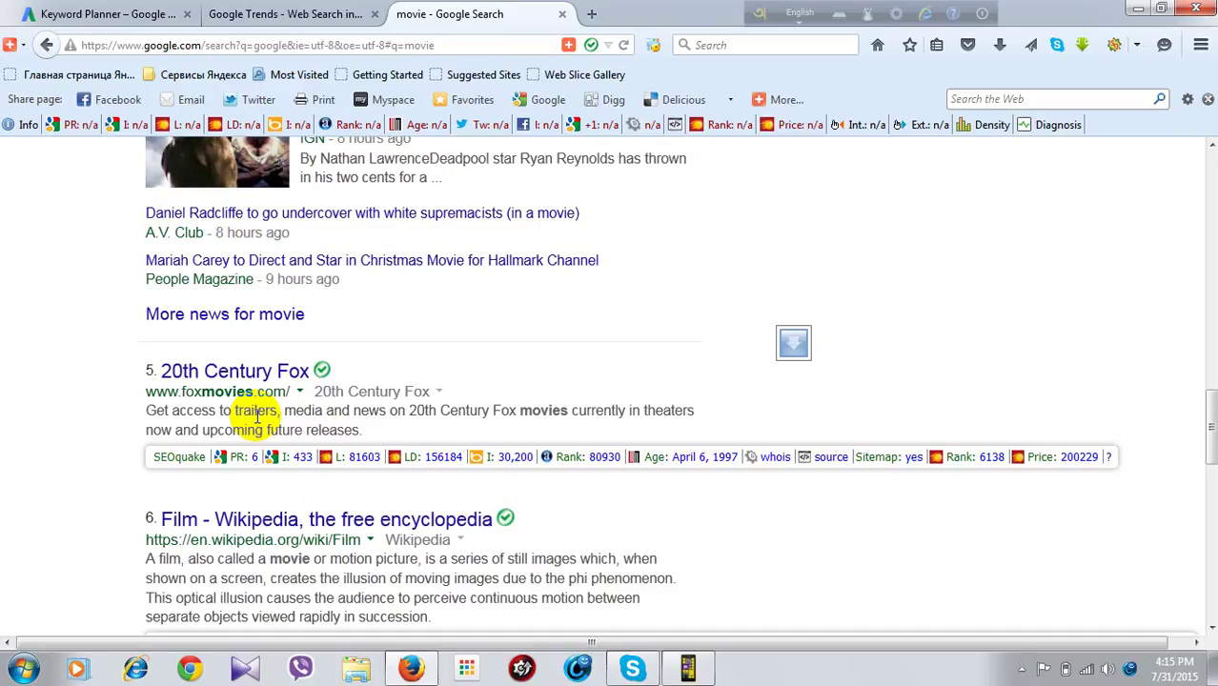
pyautogui.scroll(-5, 413, 480)
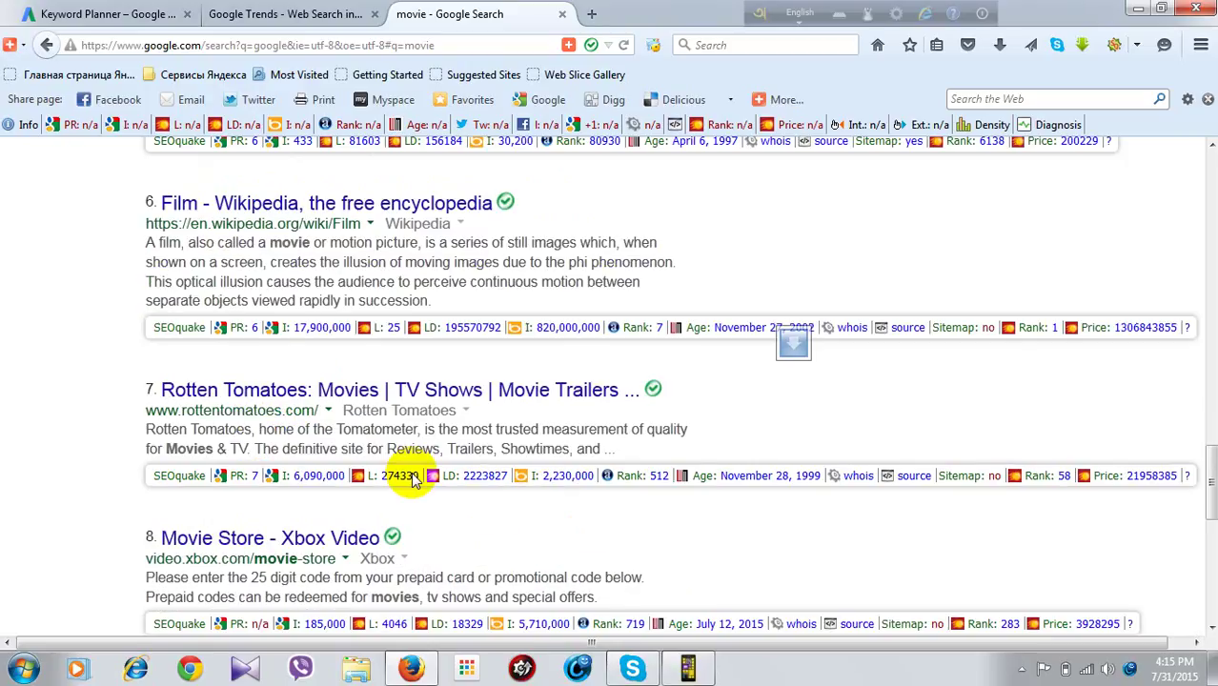
pyautogui.scroll(5, 413, 479)
pyautogui.scroll(4, 413, 479)
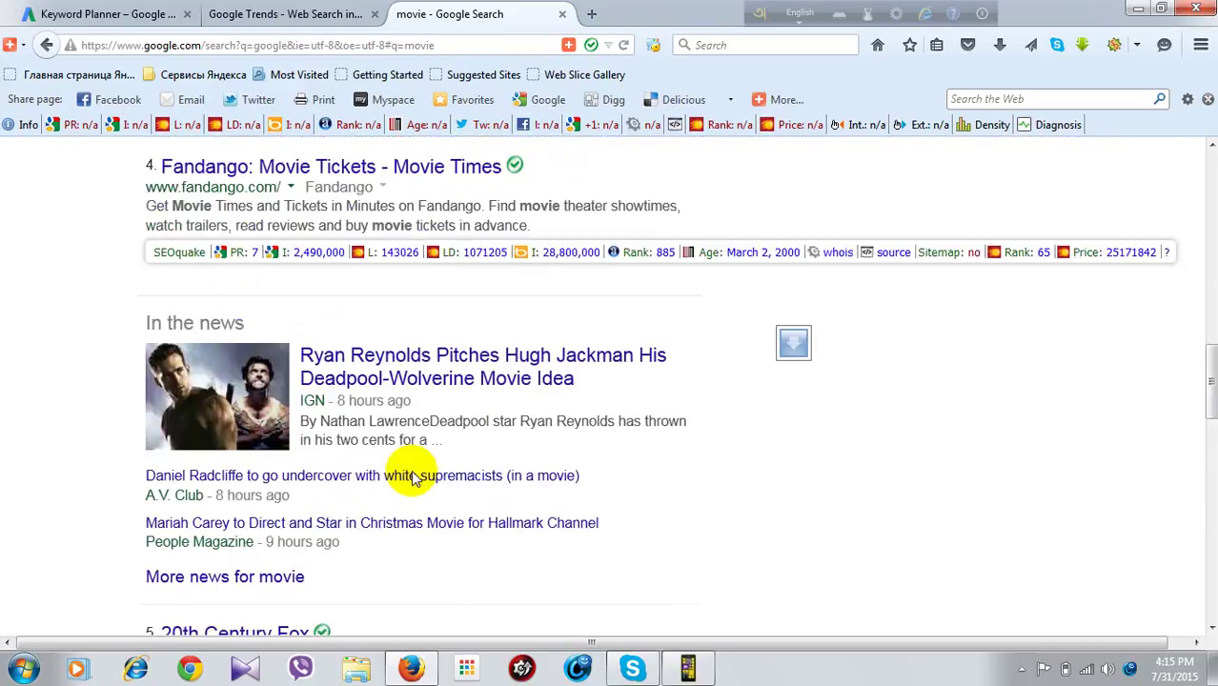
pyautogui.scroll(-6, 412, 479)
pyautogui.scroll(-1, 422, 479)
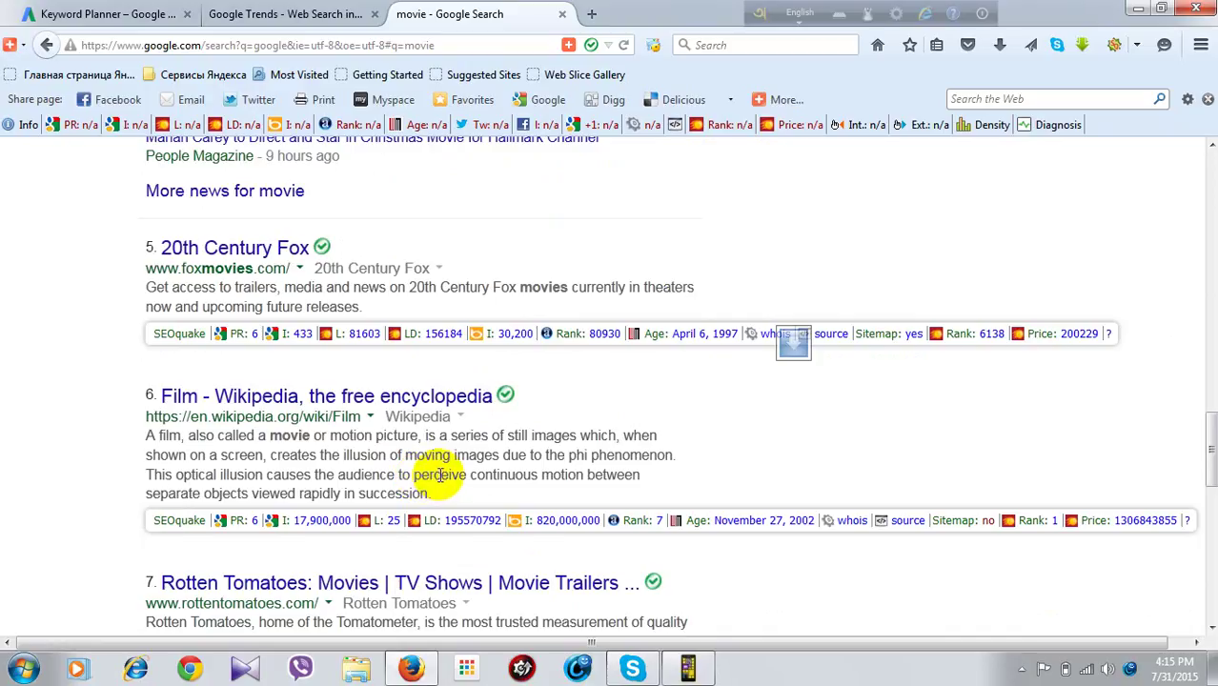
pyautogui.scroll(-2, 439, 479)
pyautogui.scroll(-2, 441, 476)
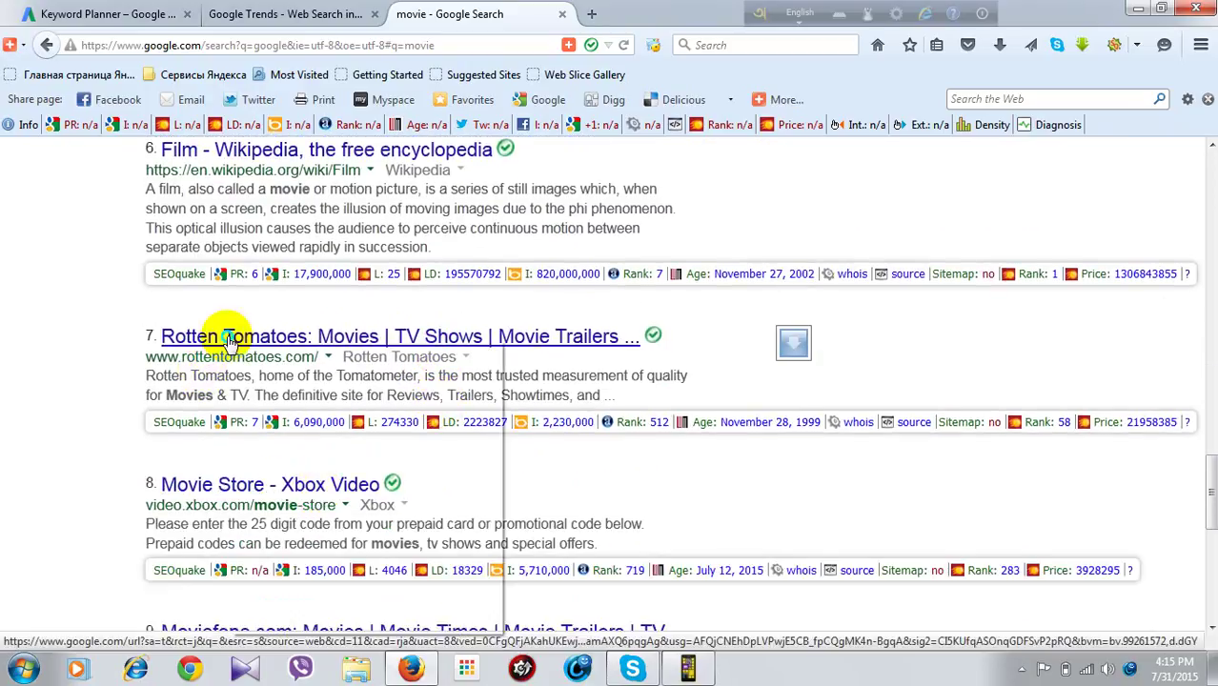
# - Open the Rotten Tomatoes search result in a new browser tab and switch to that page
pyautogui.rightClick(255, 342)
pyautogui.click(305, 351)
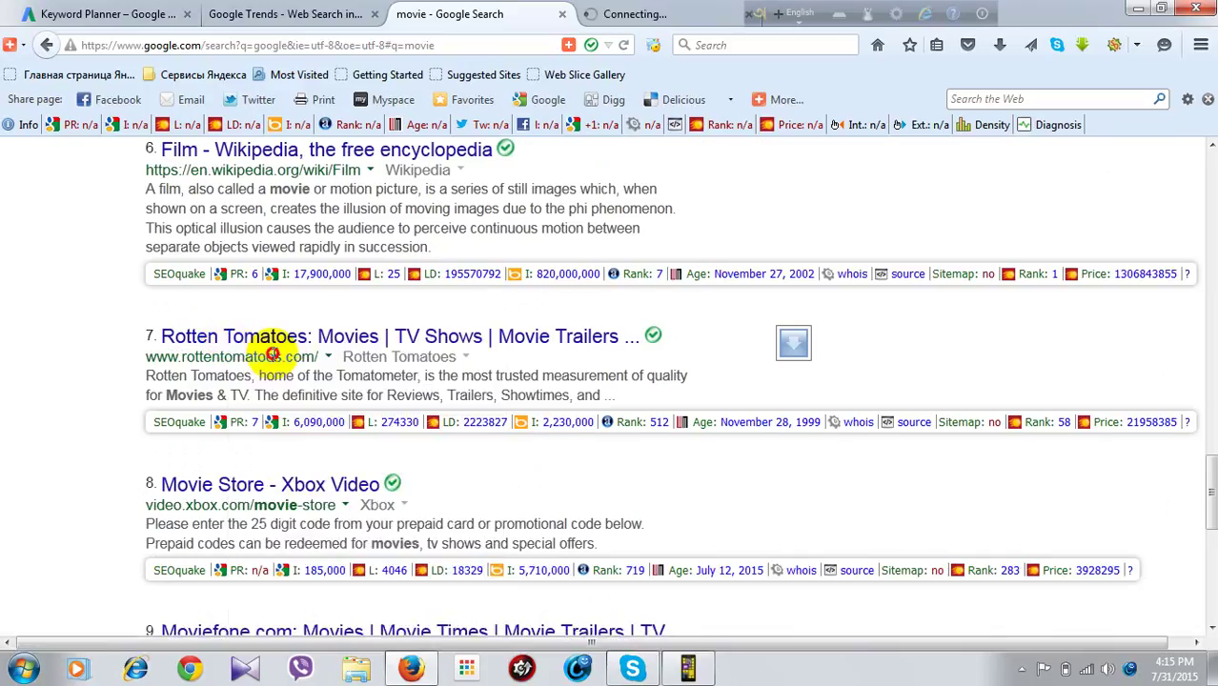
pyautogui.click(609, 14)
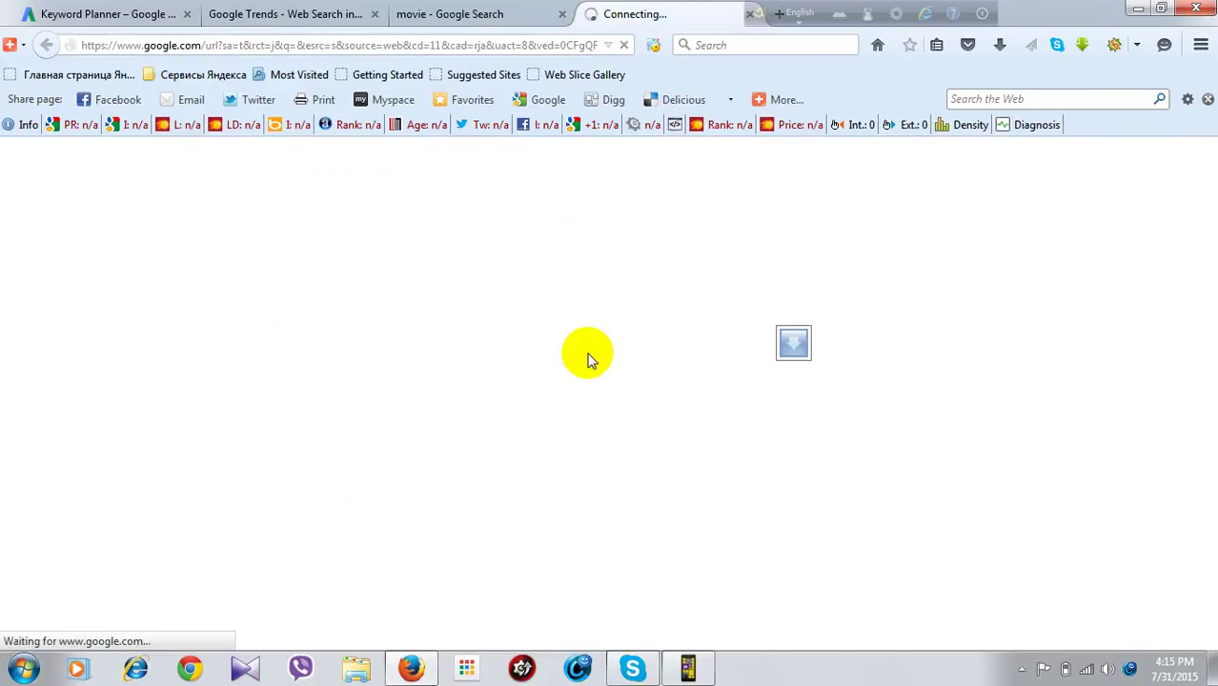
pyautogui.click(410, 12)
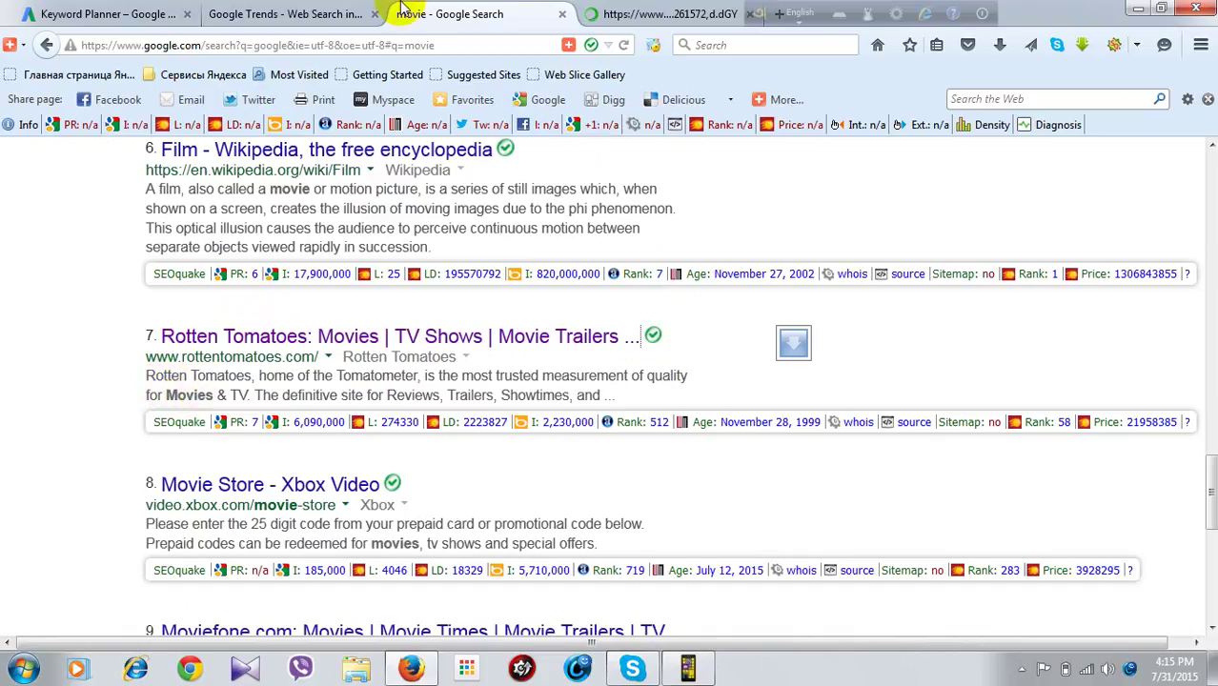
pyautogui.click(633, 14)
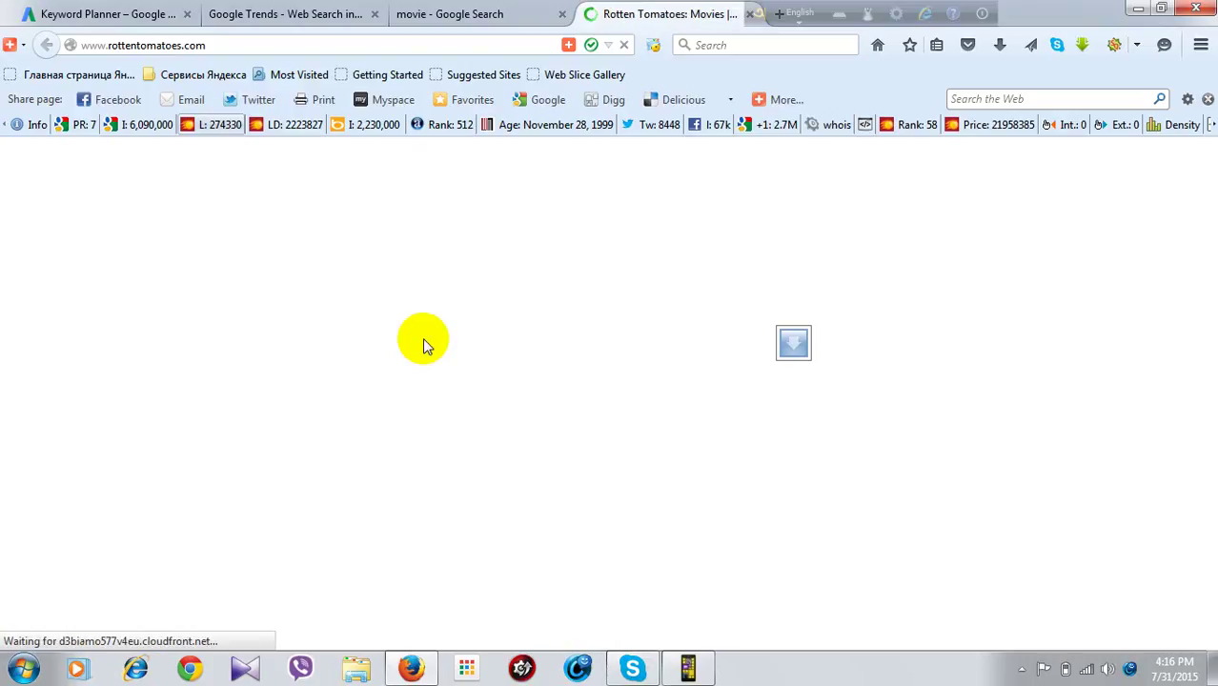
# - Open the page source of the Rotten Tomatoes homepage and look through its code down to the movie showtimes and trailer markup
pyautogui.click(424, 345)
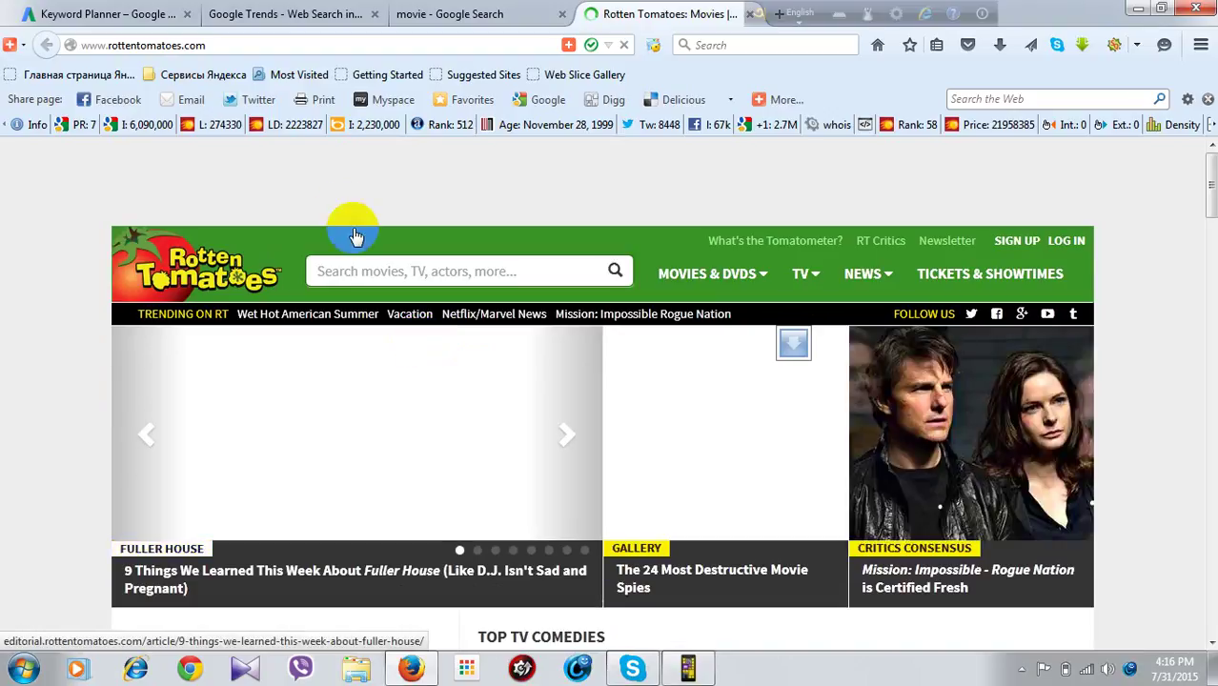
pyautogui.rightClick(336, 196)
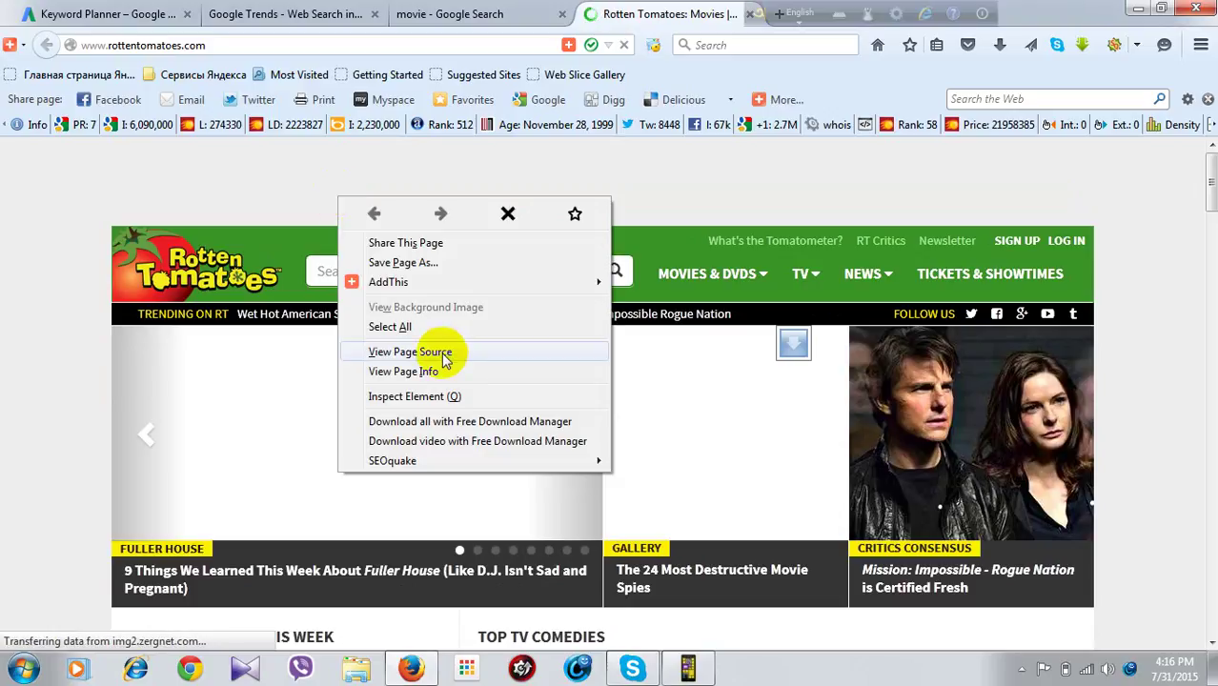
pyautogui.click(443, 353)
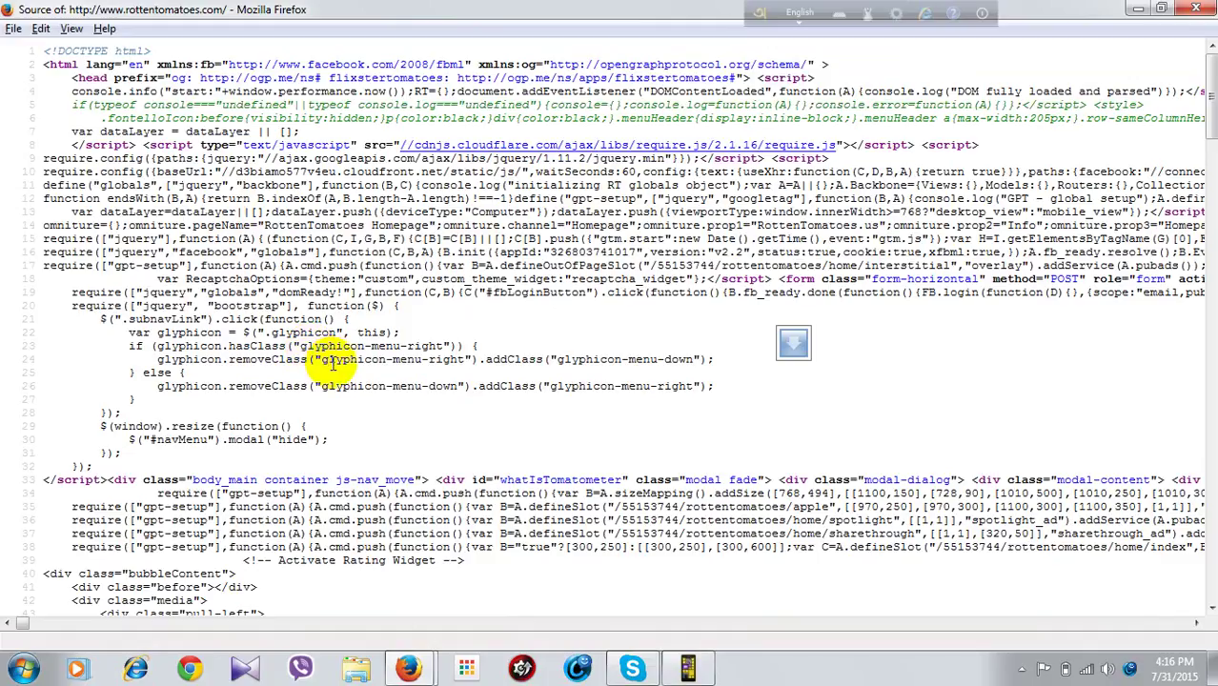
pyautogui.click(387, 300)
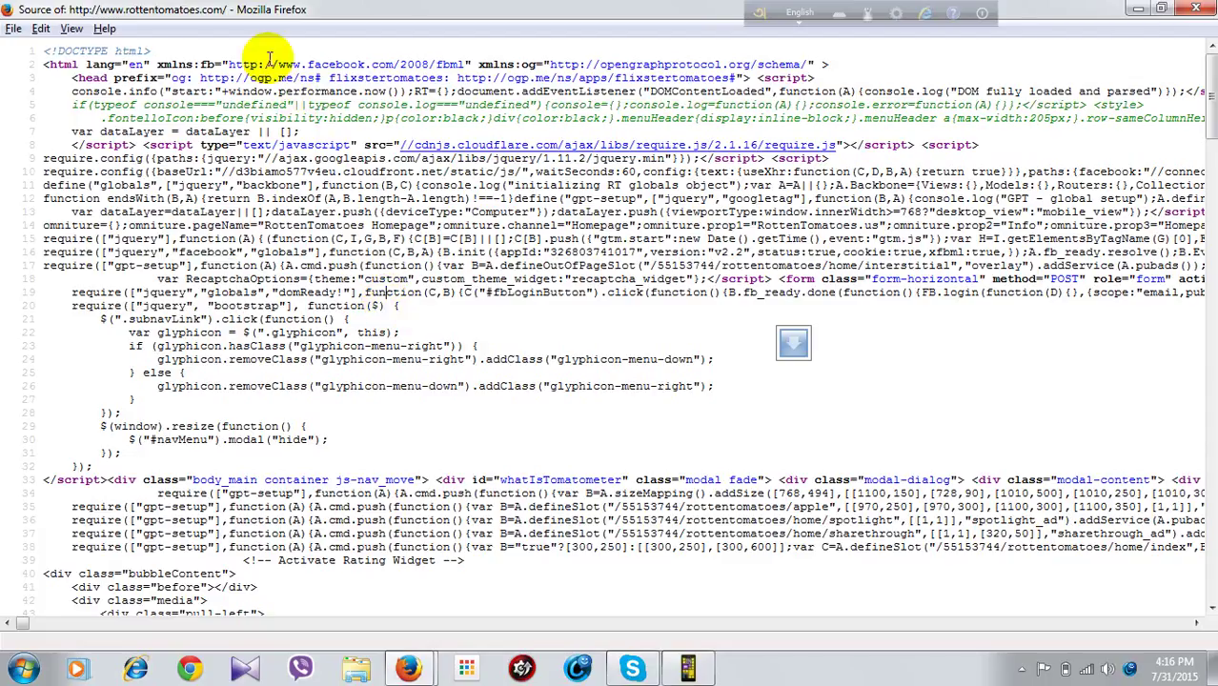
pyautogui.scroll(-10, 270, 57)
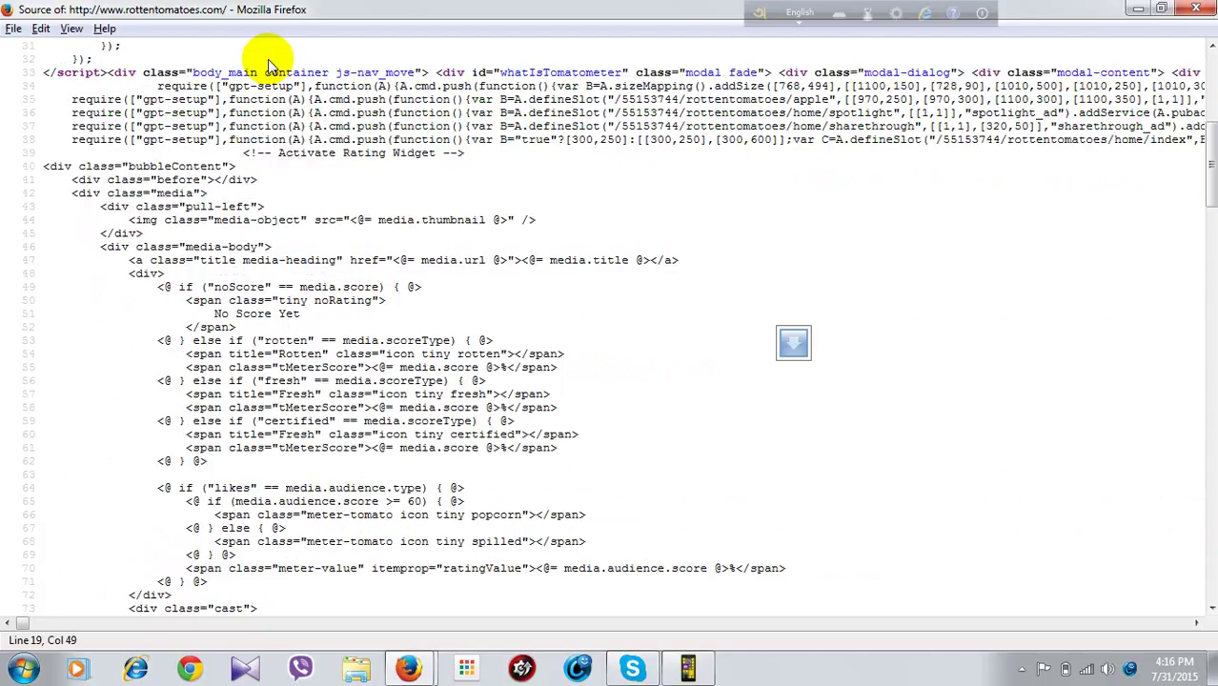
pyautogui.click(317, 180)
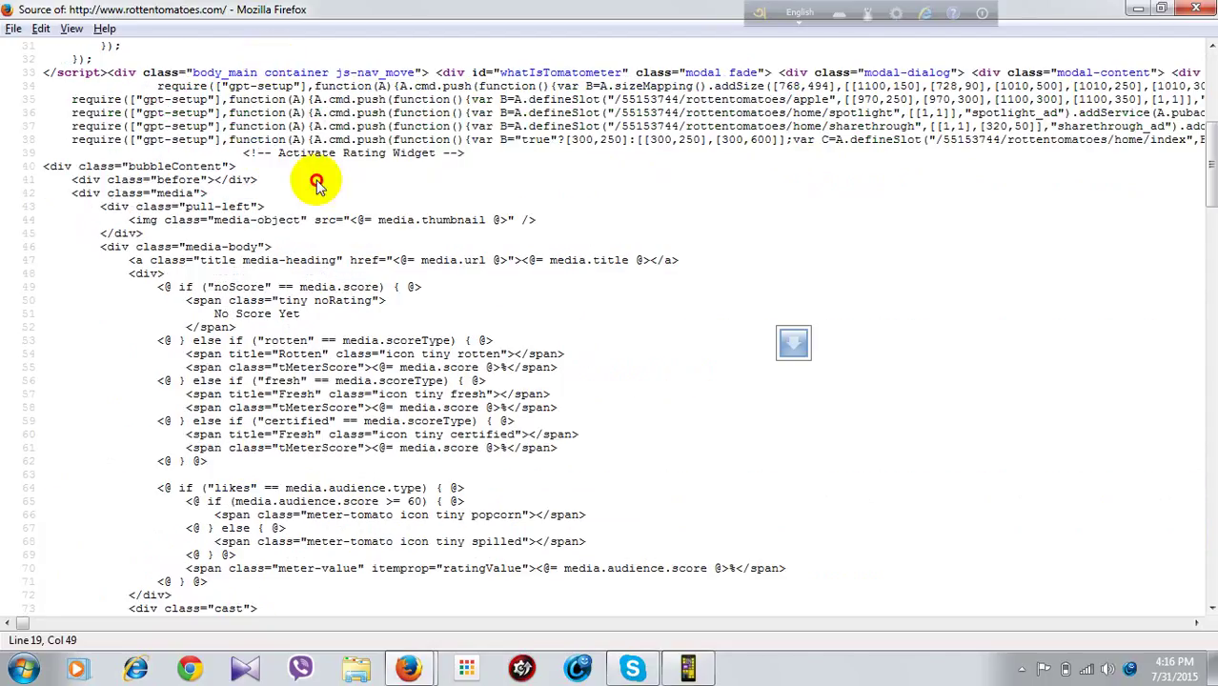
pyautogui.scroll(-6, 408, 290)
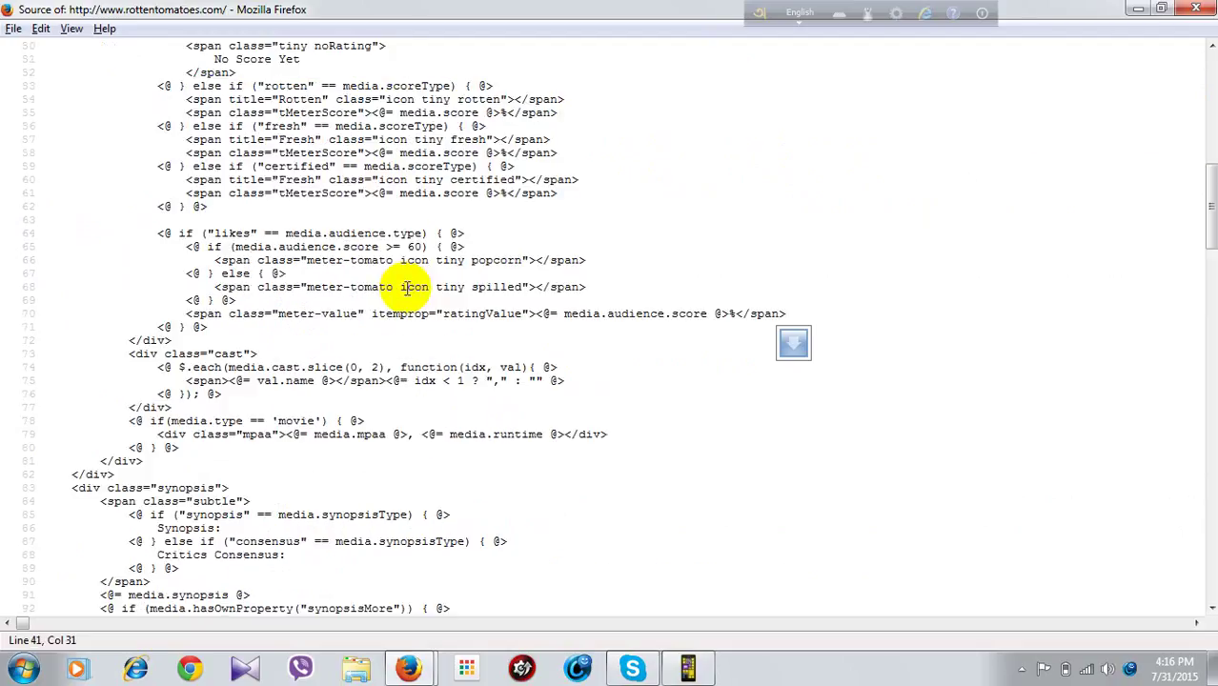
pyautogui.scroll(-3, 408, 288)
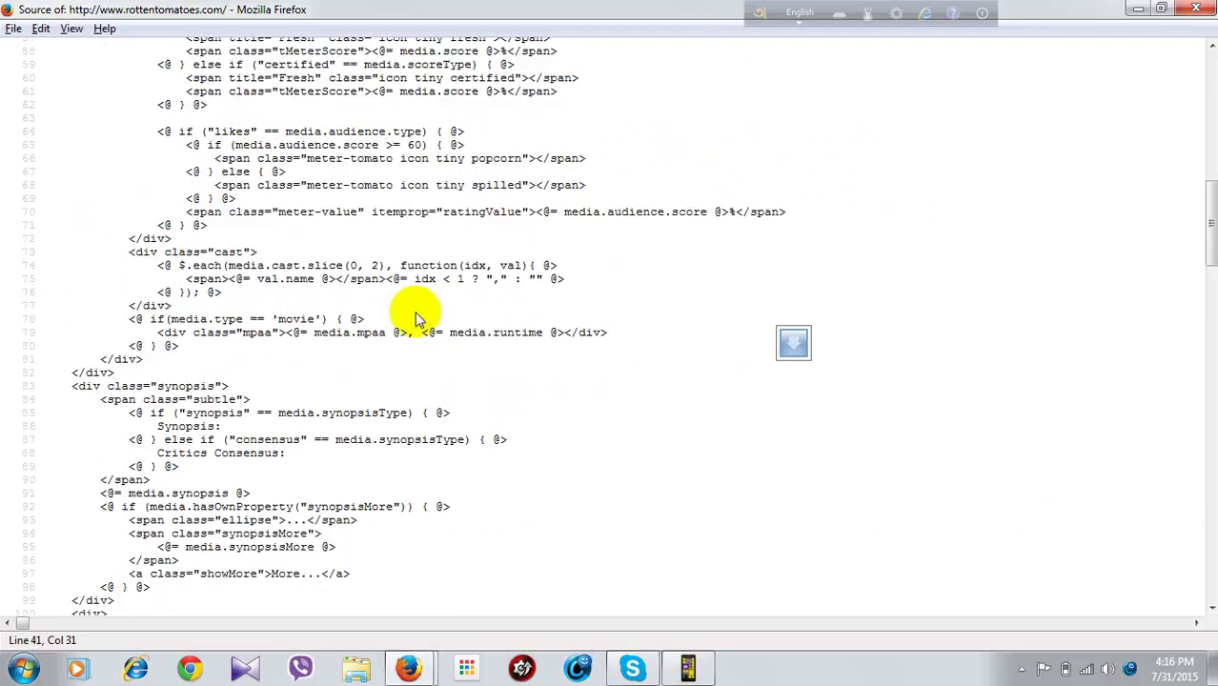
pyautogui.scroll(-7, 365, 324)
pyautogui.click(366, 324)
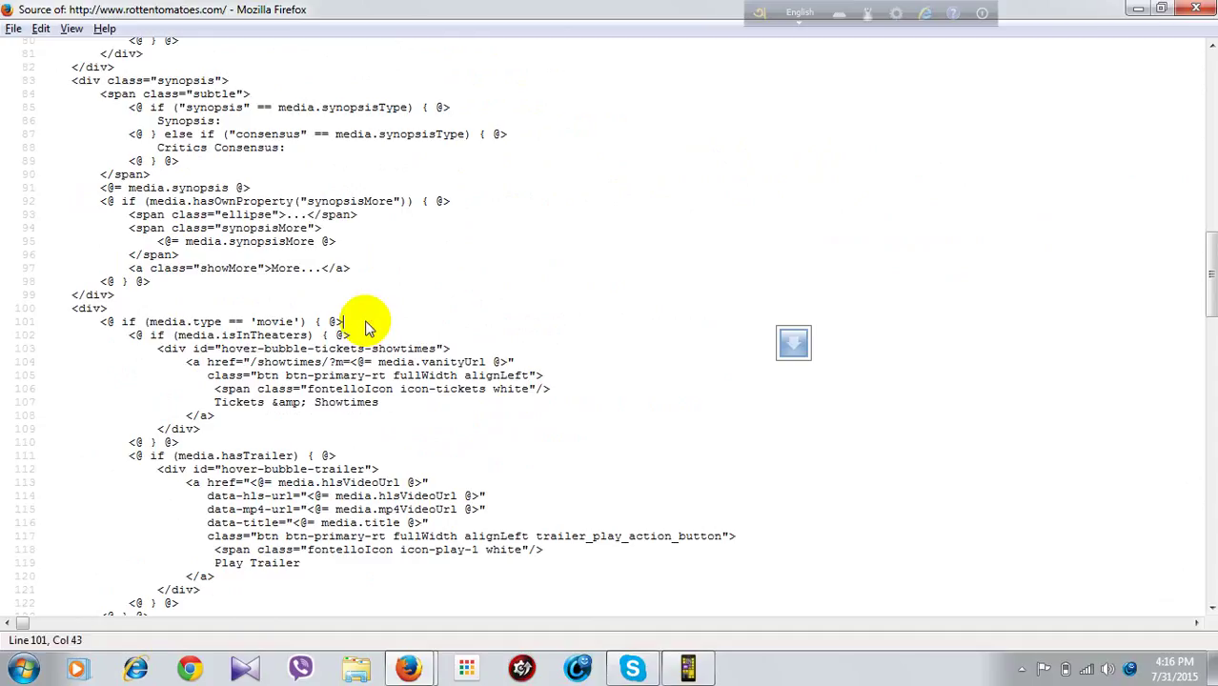
# - Search the Rotten Tomatoes page source for "keyword"
pyautogui.hotkey('ctrl', 'f')
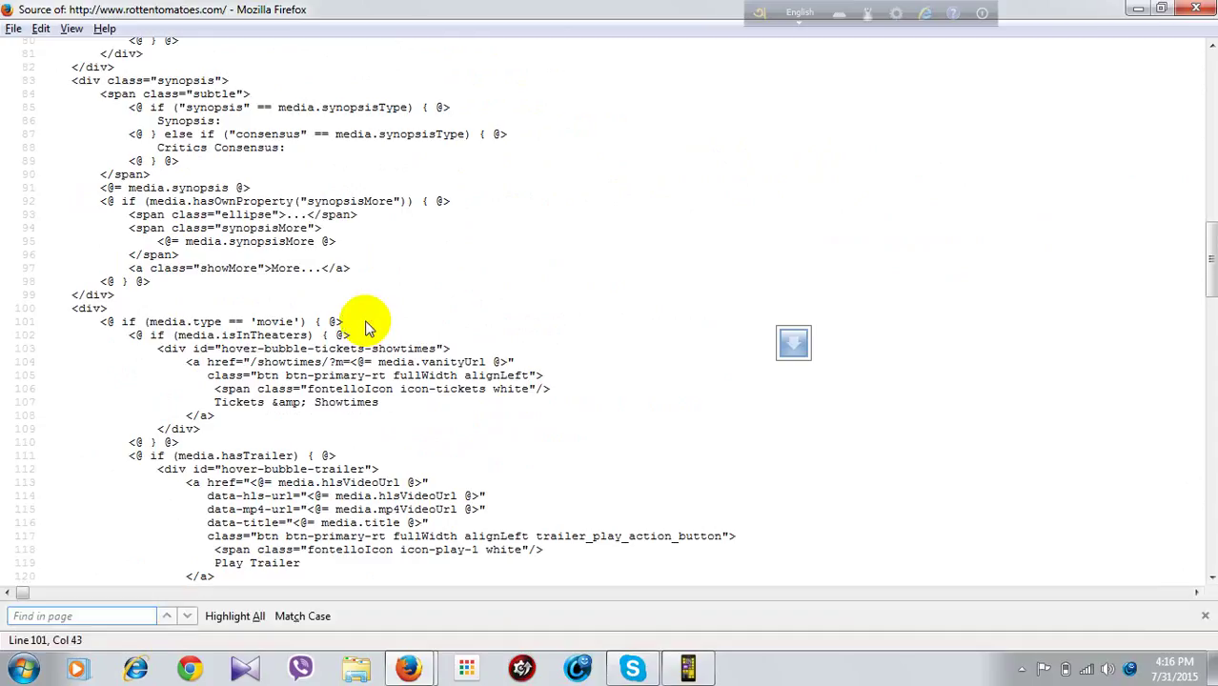
pyautogui.write('ke')
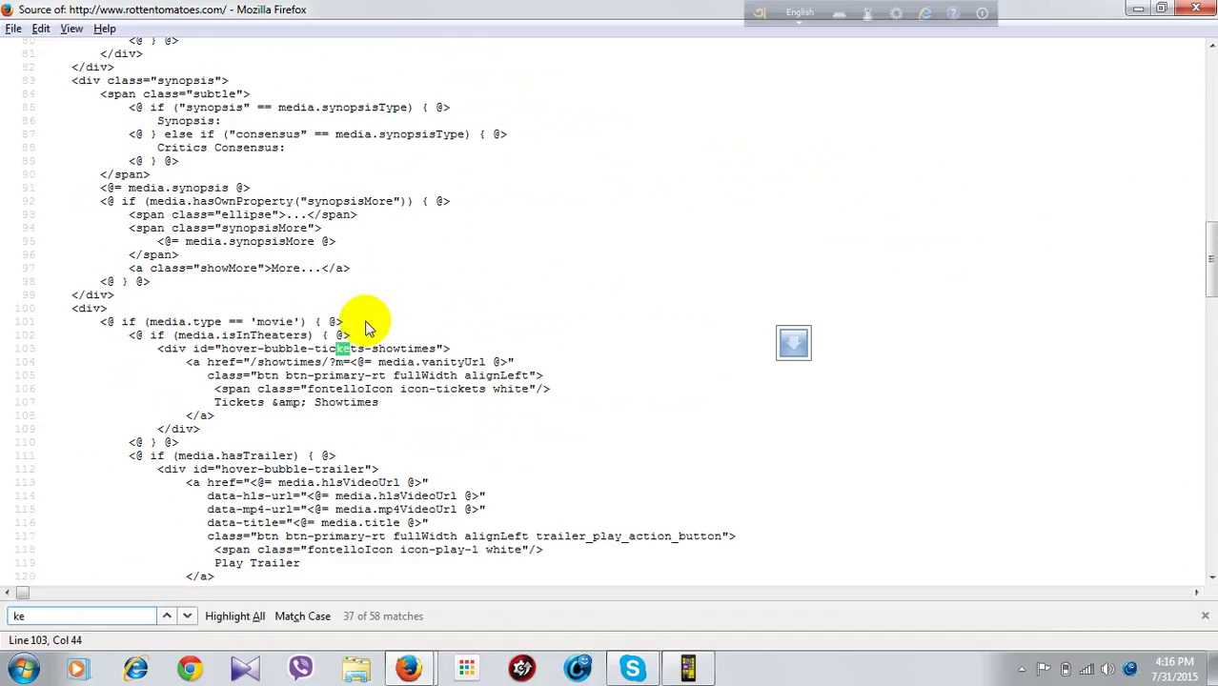
pyautogui.write('w')
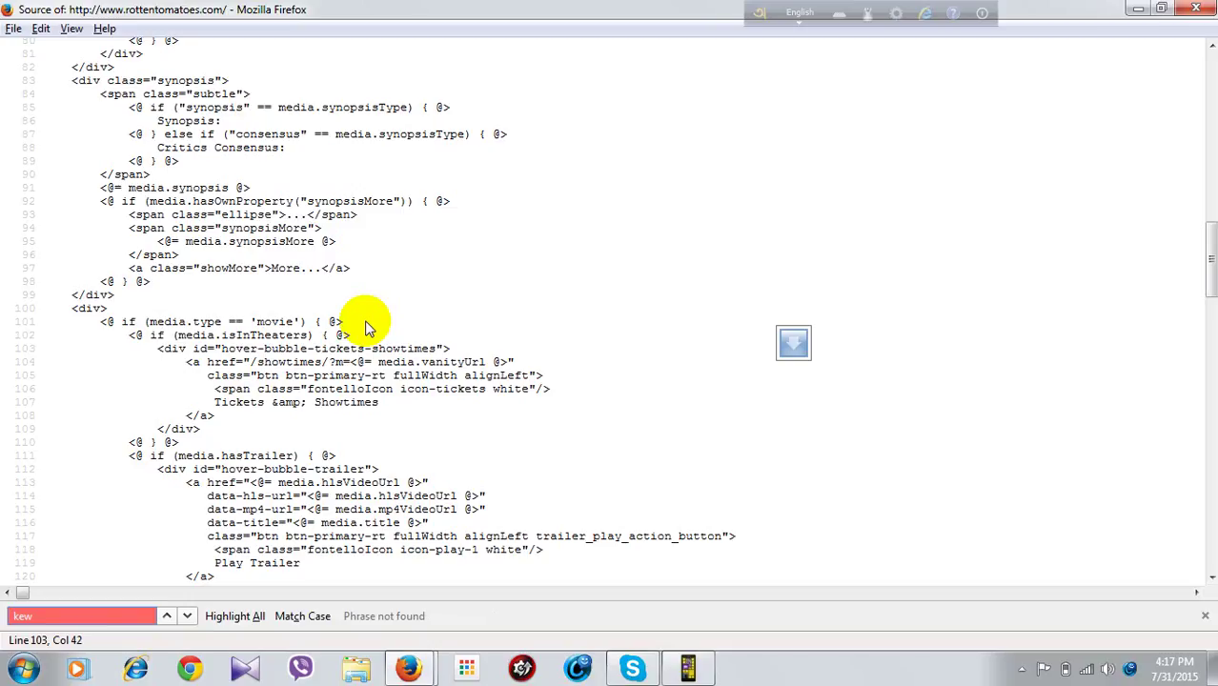
pyautogui.press('BackSpace')
pyautogui.write('y')
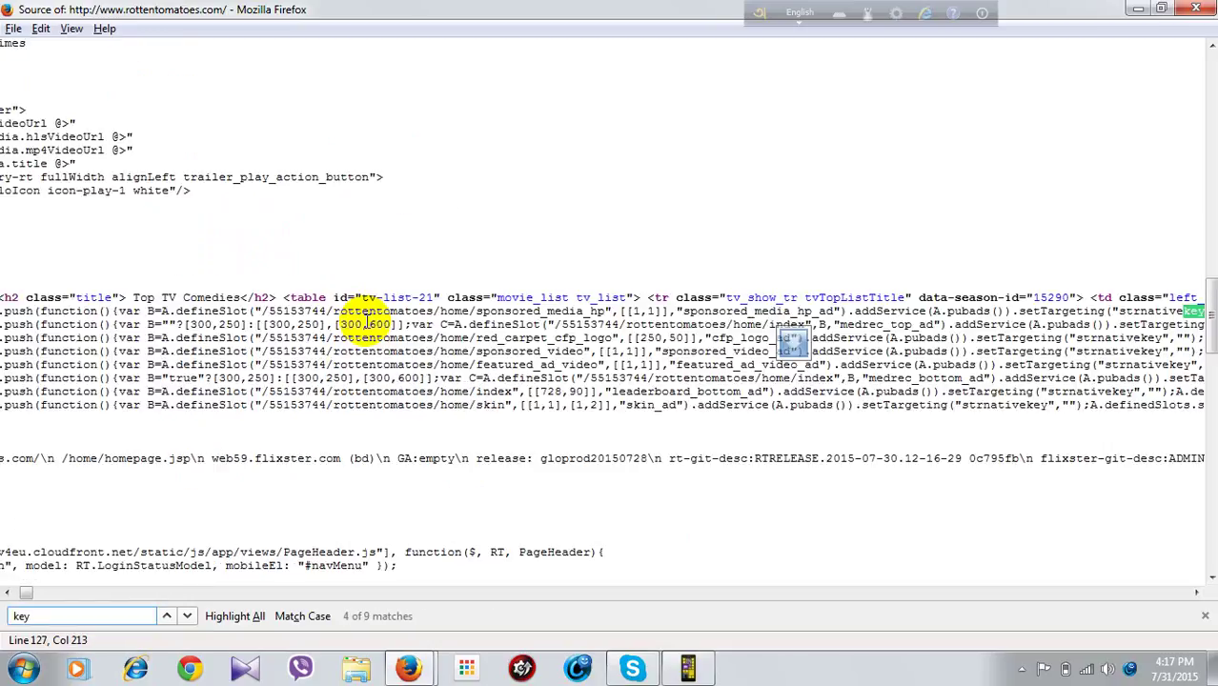
pyautogui.write('wor')
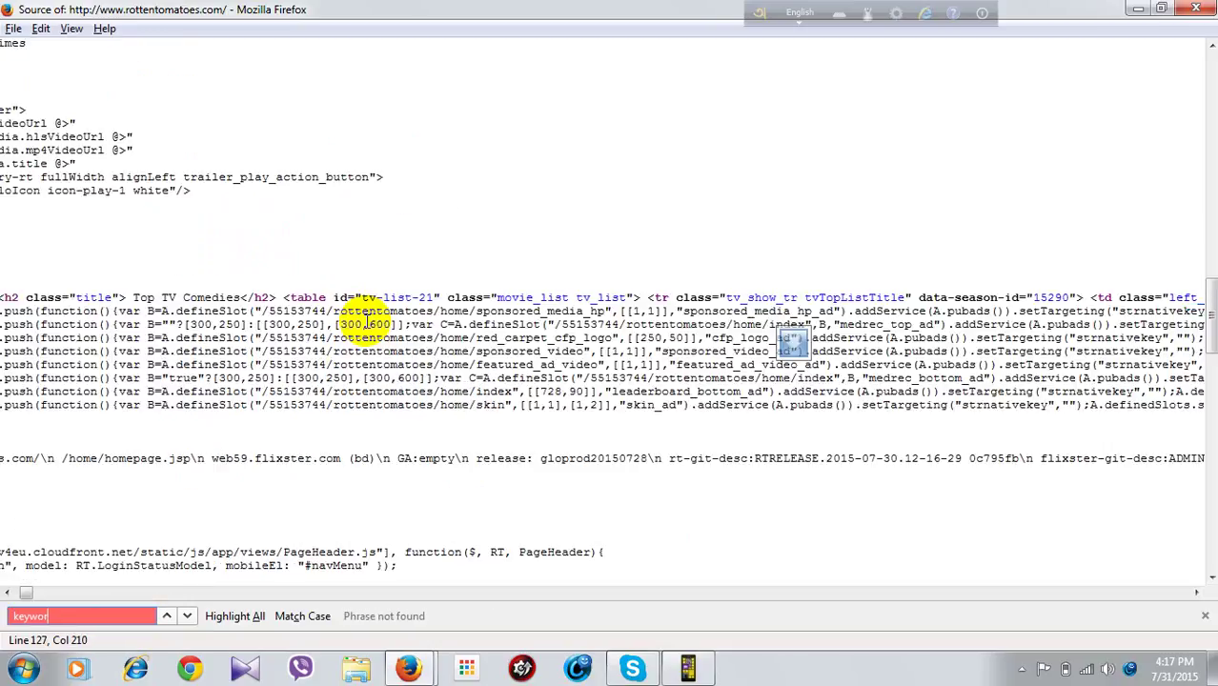
pyautogui.write('d')
# - Check the source code around the ad slot scripts and back up to its first lines, and close the source window
pyautogui.scroll(-2, 284, 290)
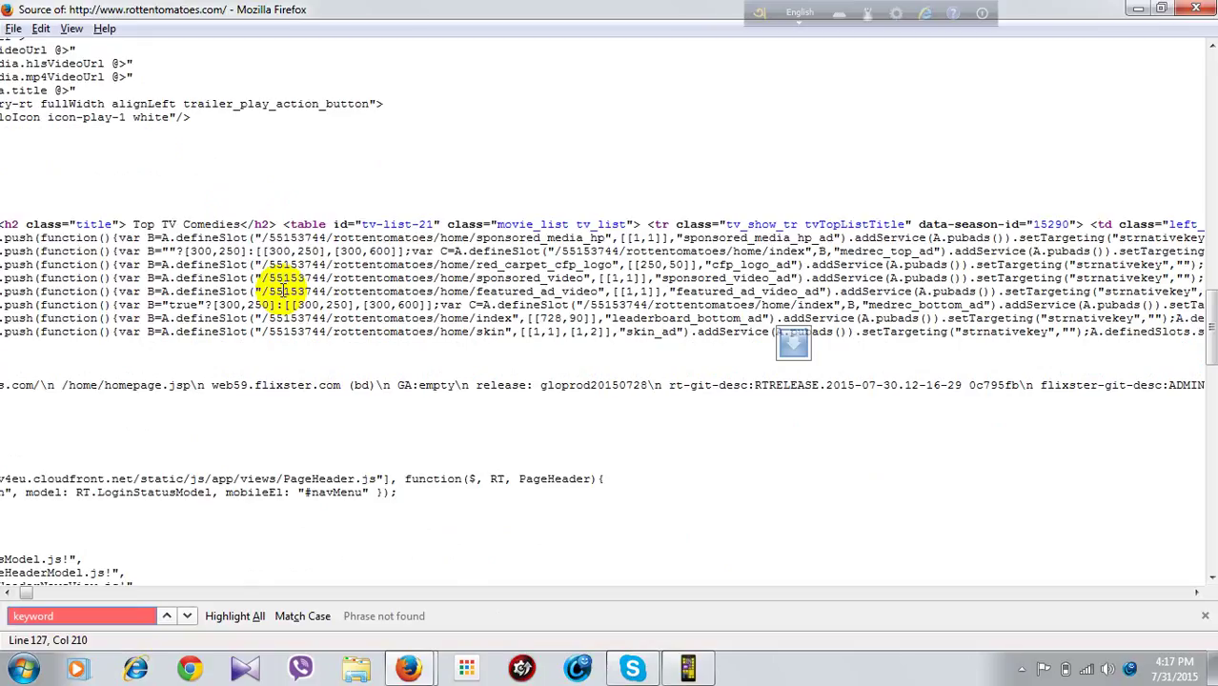
pyautogui.scroll(-5, 286, 300)
pyautogui.scroll(5, 314, 358)
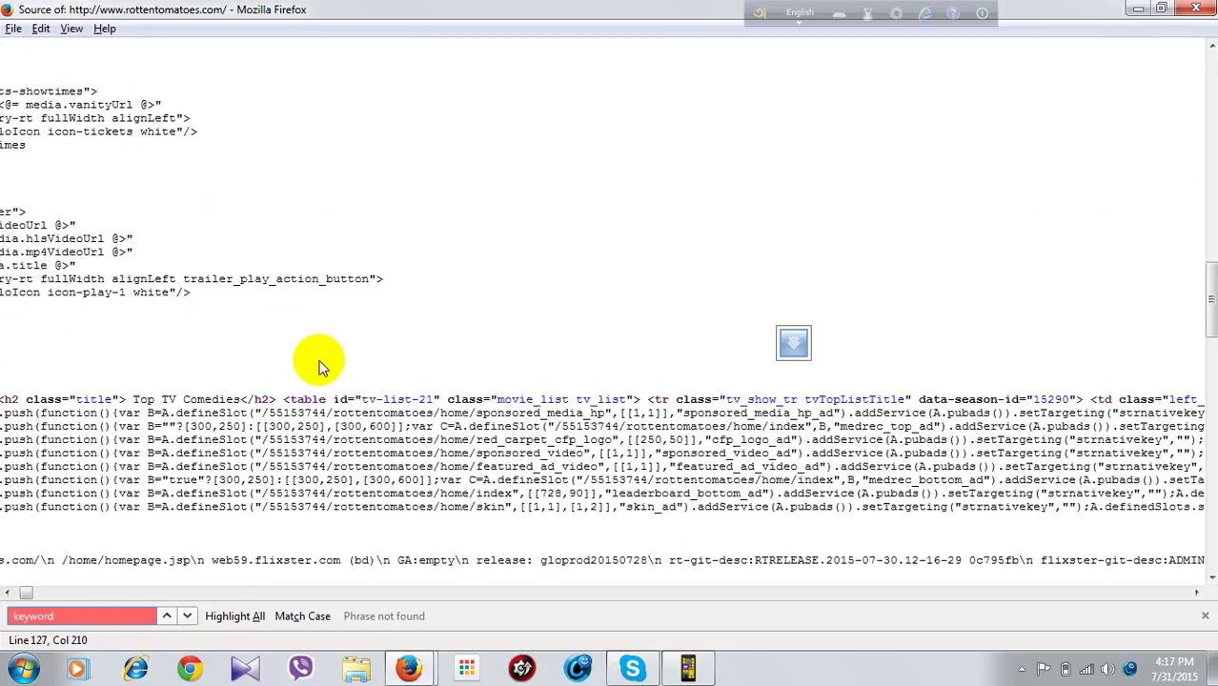
pyautogui.scroll(5, 319, 366)
pyautogui.scroll(5, 286, 343)
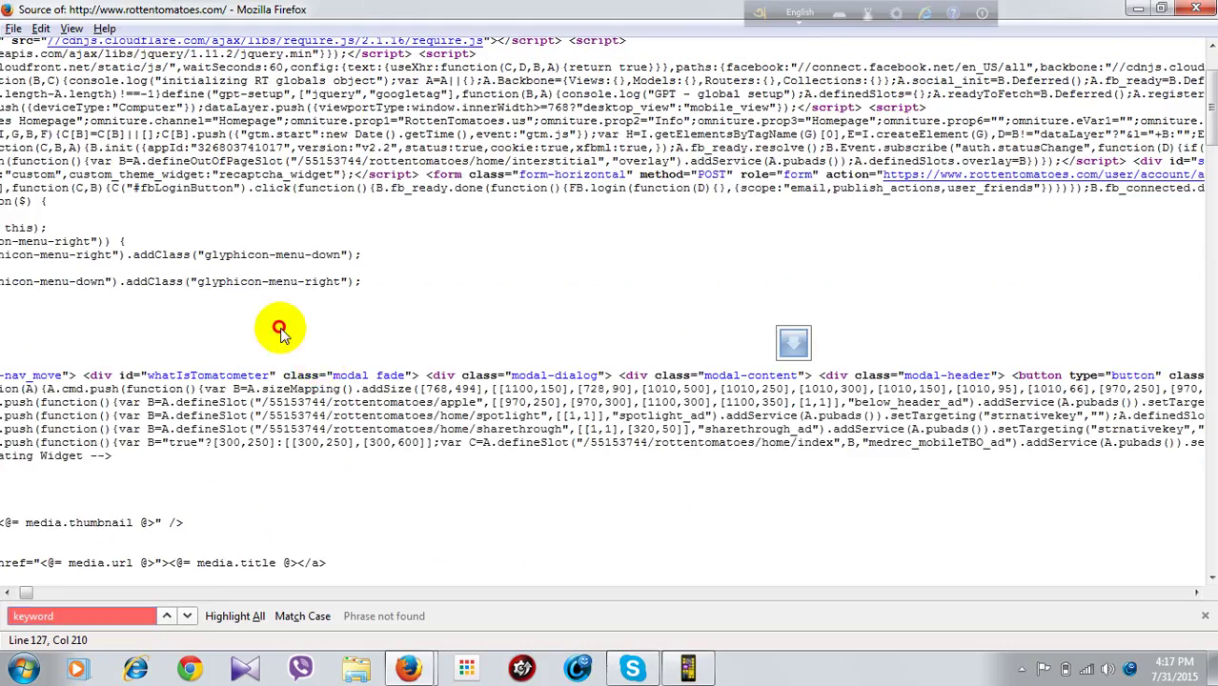
pyautogui.click(279, 329)
pyautogui.scroll(3, 272, 335)
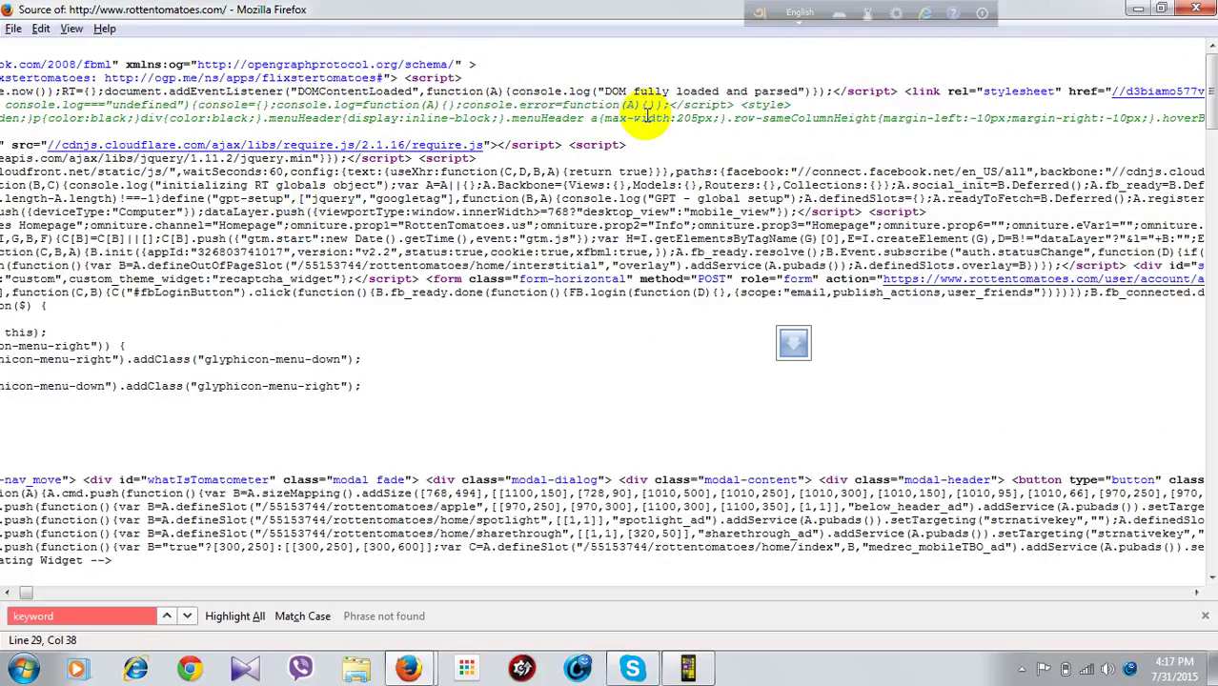
pyautogui.scroll(-3, 532, 522)
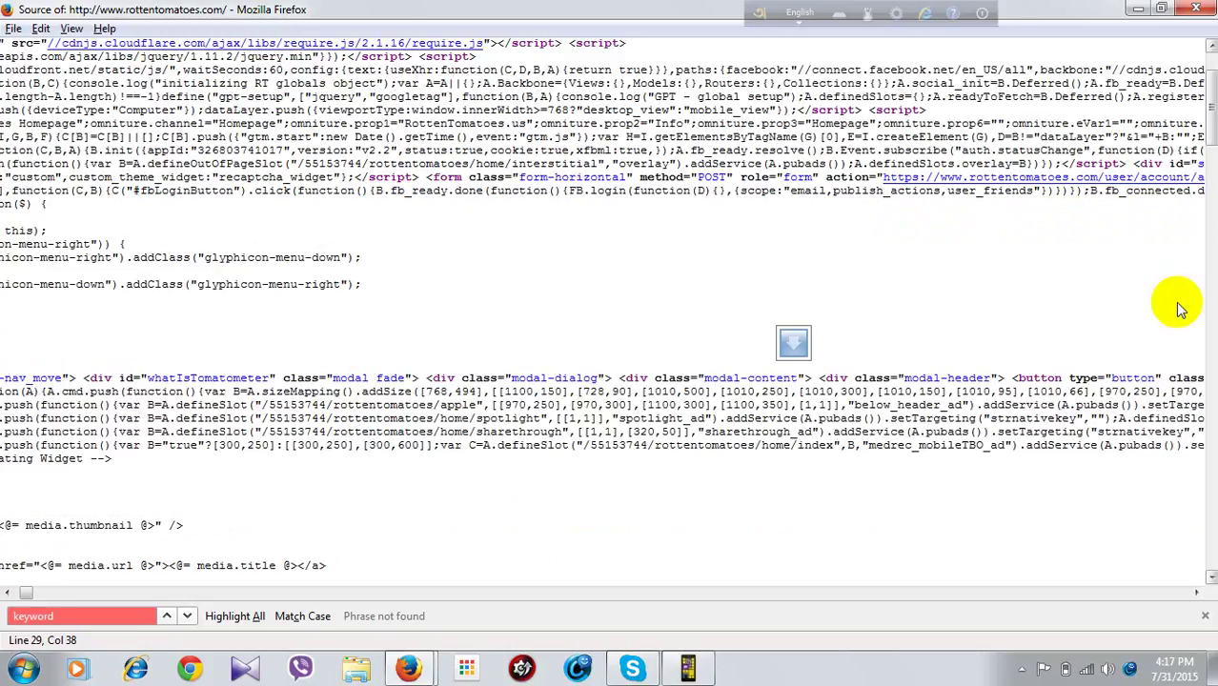
pyautogui.click(1204, 10)
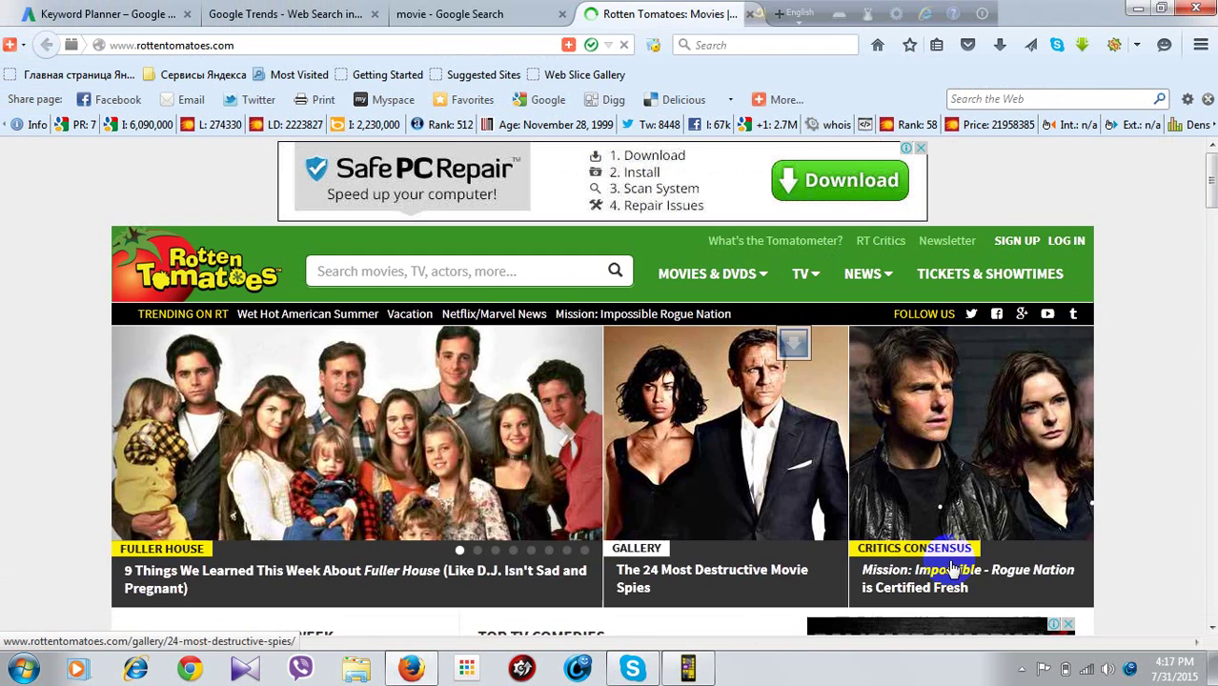
# - Skim the Rotten Tomatoes homepage, close its tab and return to the lower "movie" search results
pyautogui.scroll(-10, 653, 584)
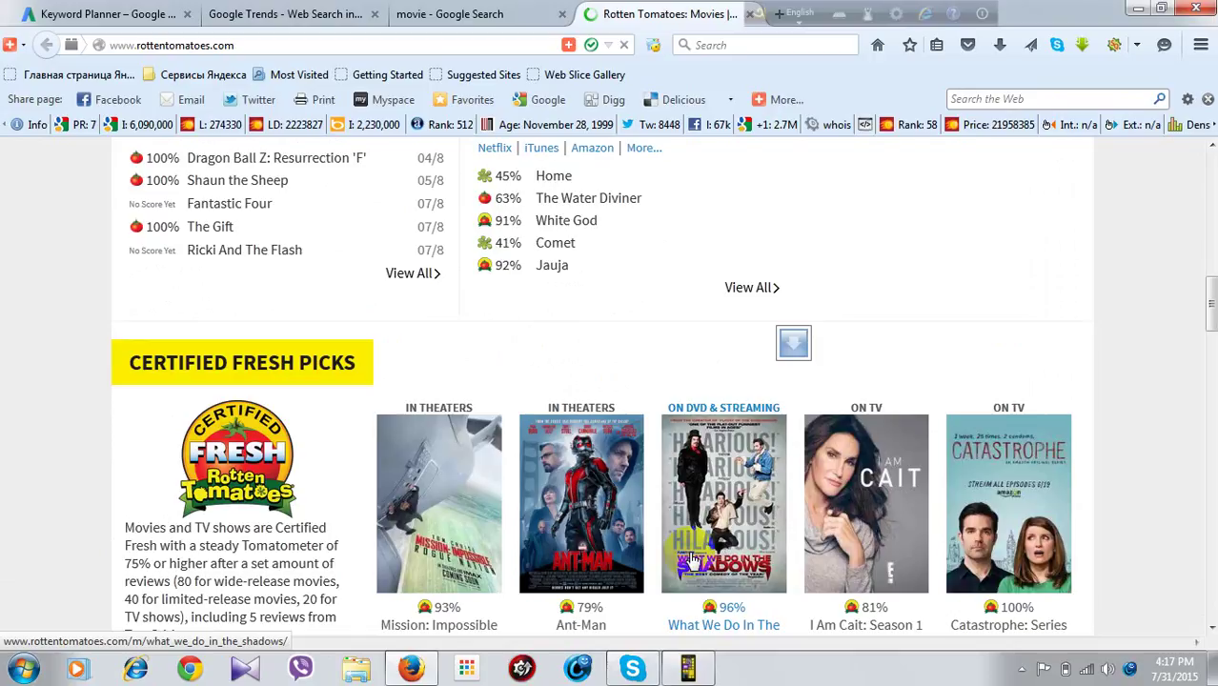
pyautogui.scroll(-6, 535, 634)
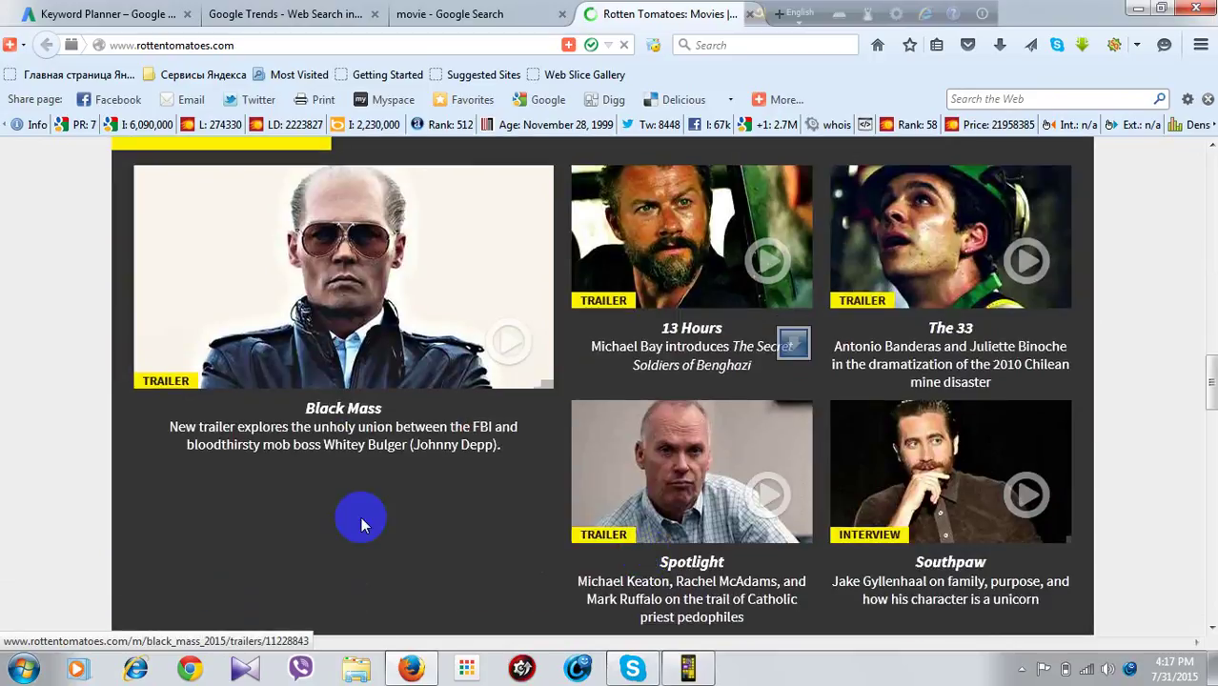
pyautogui.rightClick(619, 23)
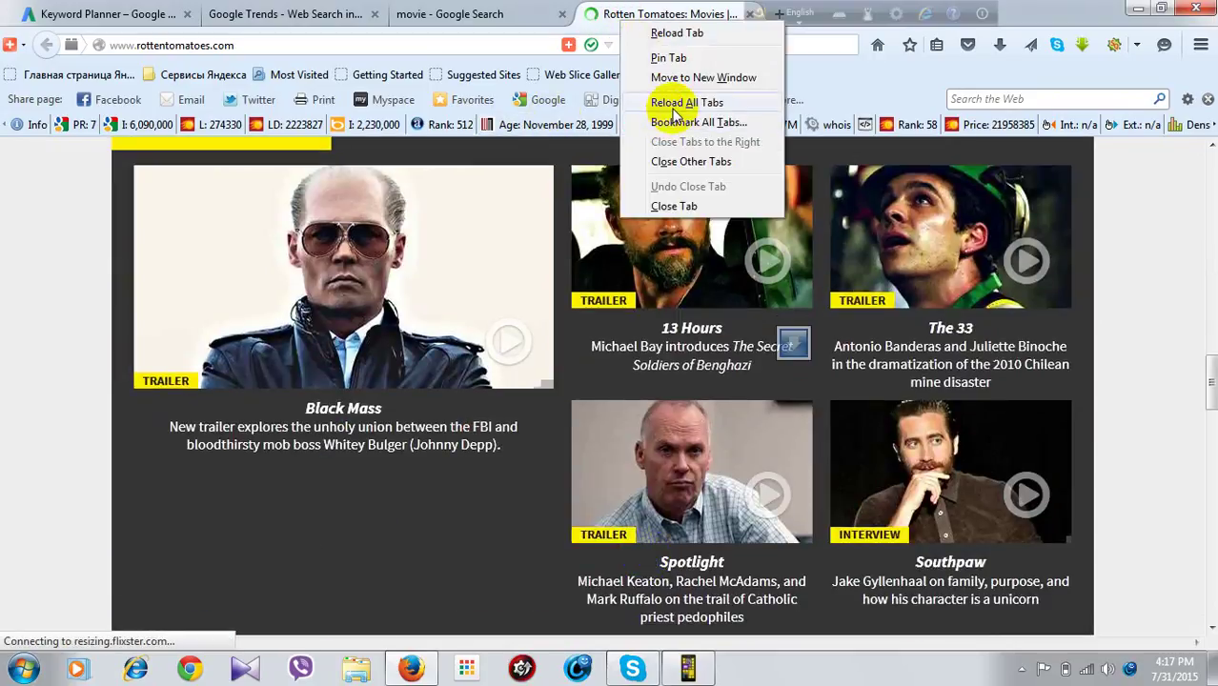
pyautogui.click(674, 206)
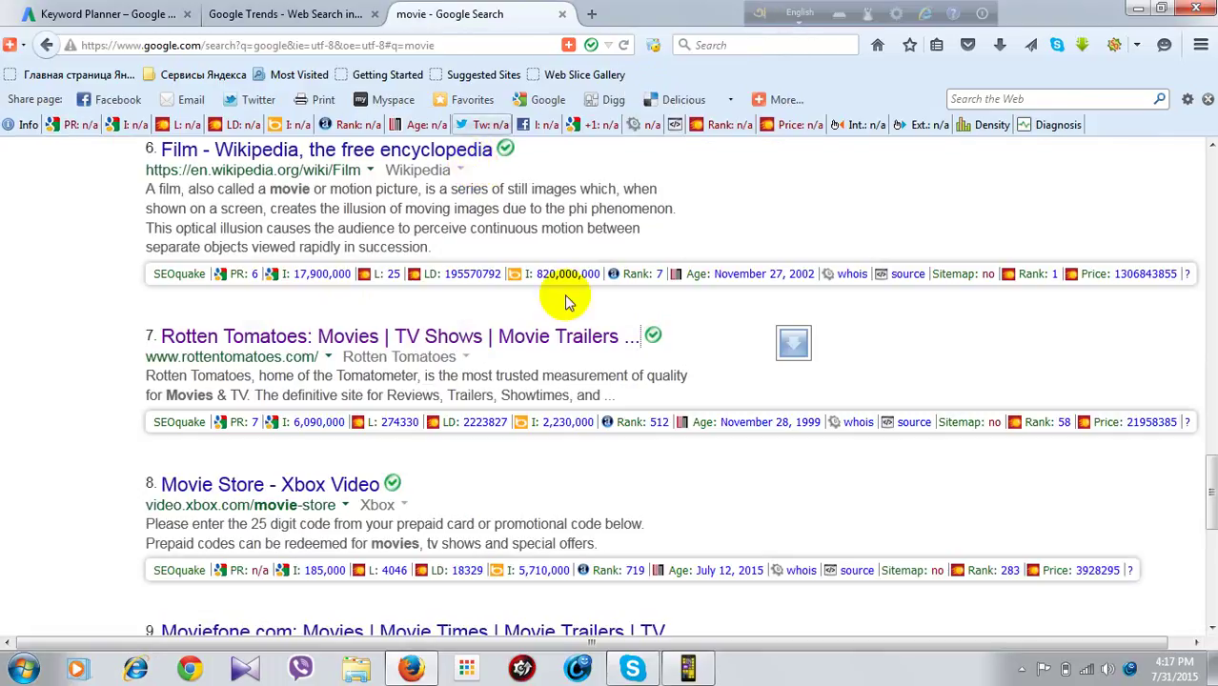
pyautogui.scroll(-5, 245, 453)
pyautogui.scroll(4, 445, 495)
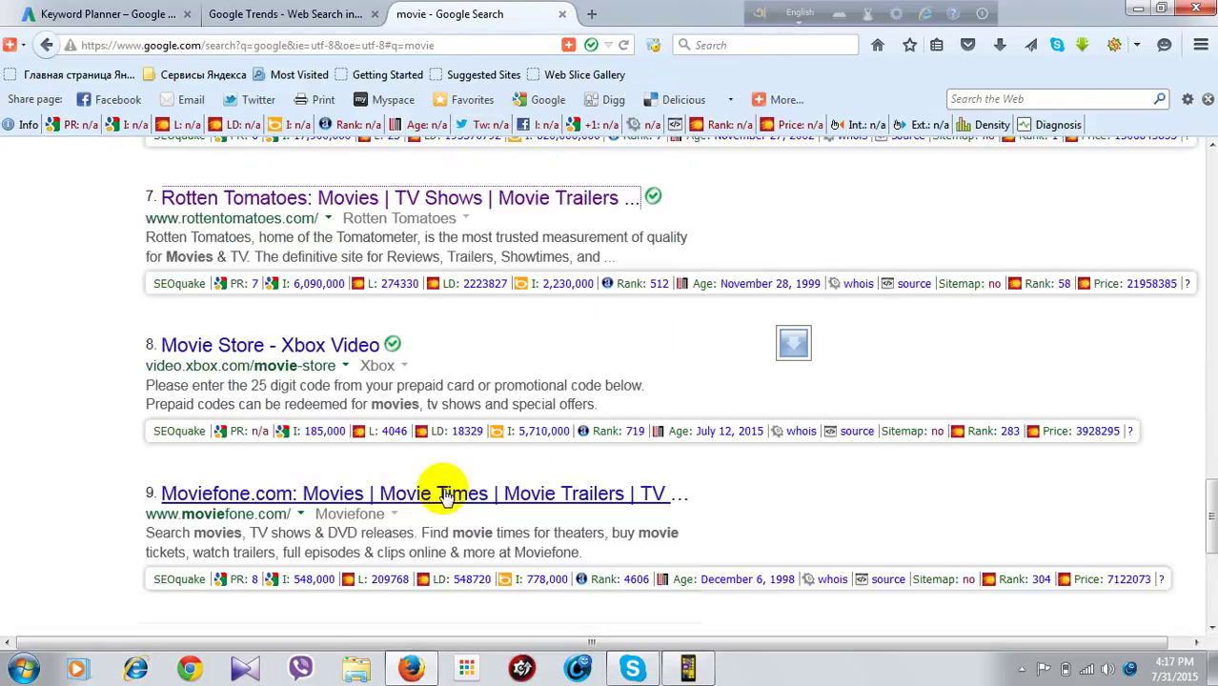
pyautogui.scroll(7, 445, 495)
# - Open the Free Movie Download site at latest-freemoviedownload.blogspot.com in a new browser tab, reloading the address until the page loads
pyautogui.hotkey('ctrl', 't')
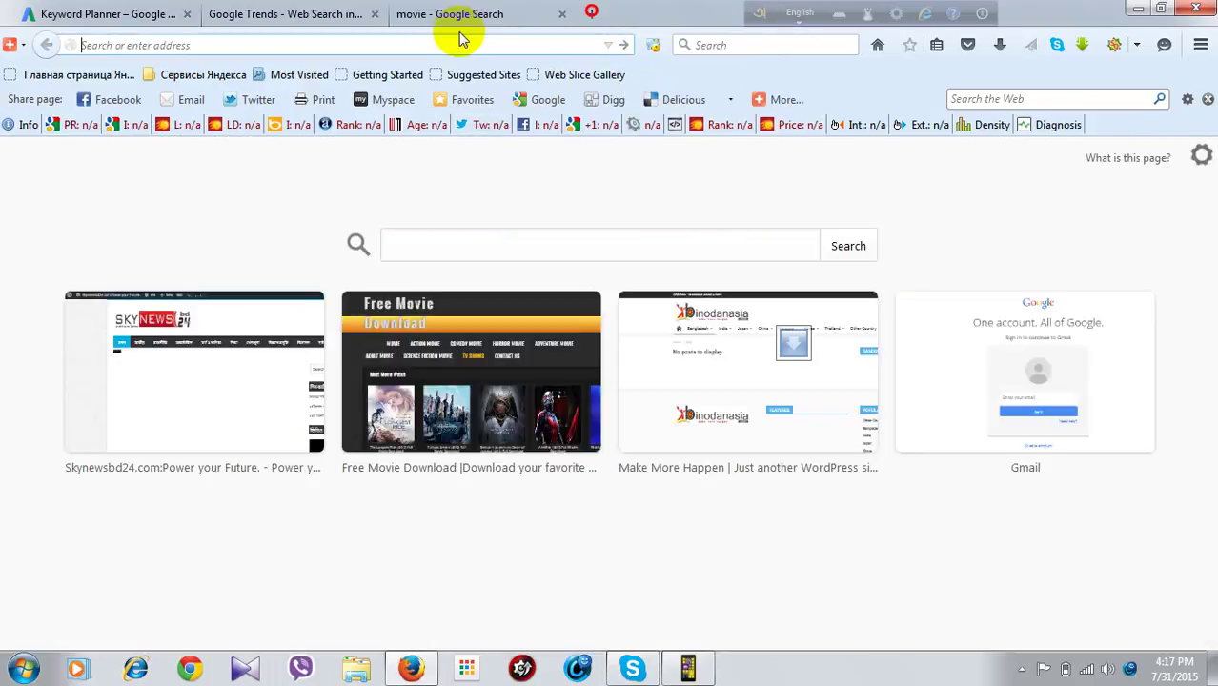
pyautogui.click(456, 369)
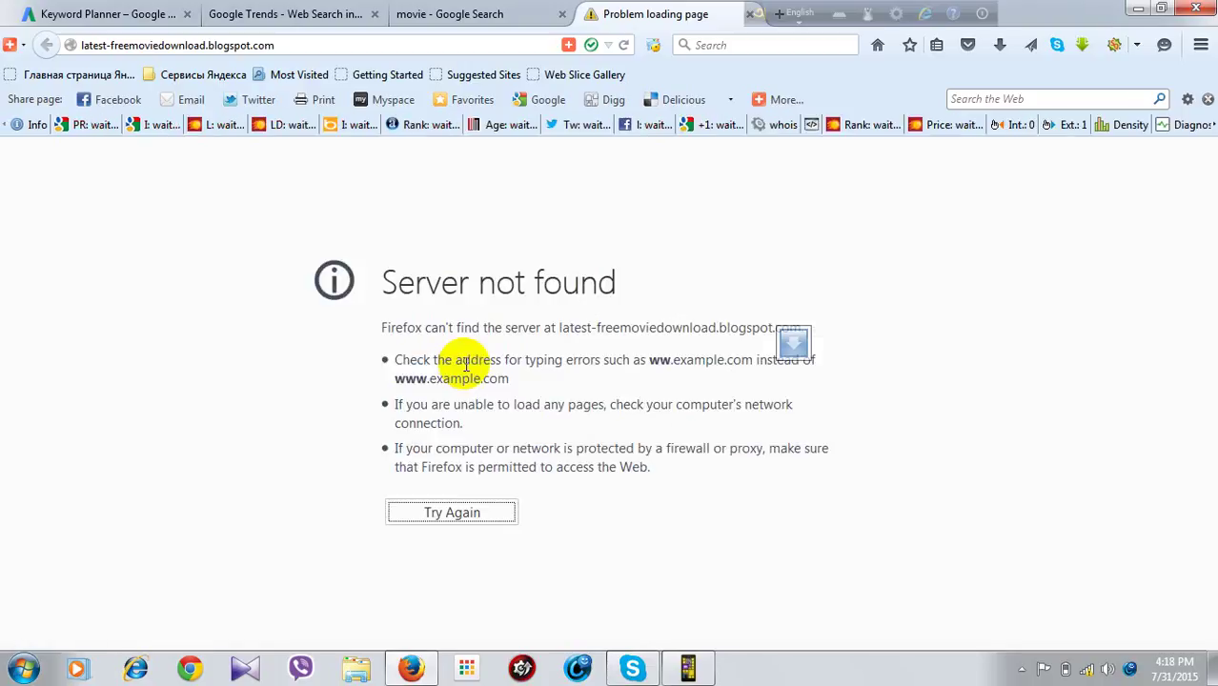
pyautogui.click(481, 513)
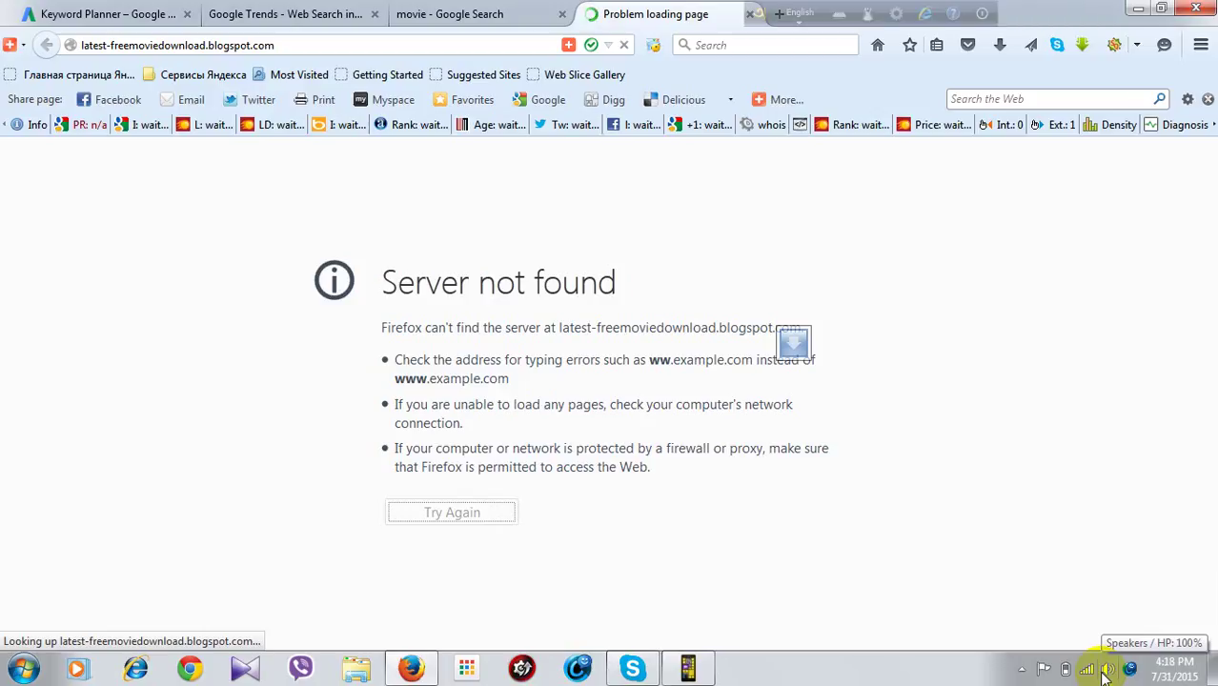
pyautogui.click(289, 42)
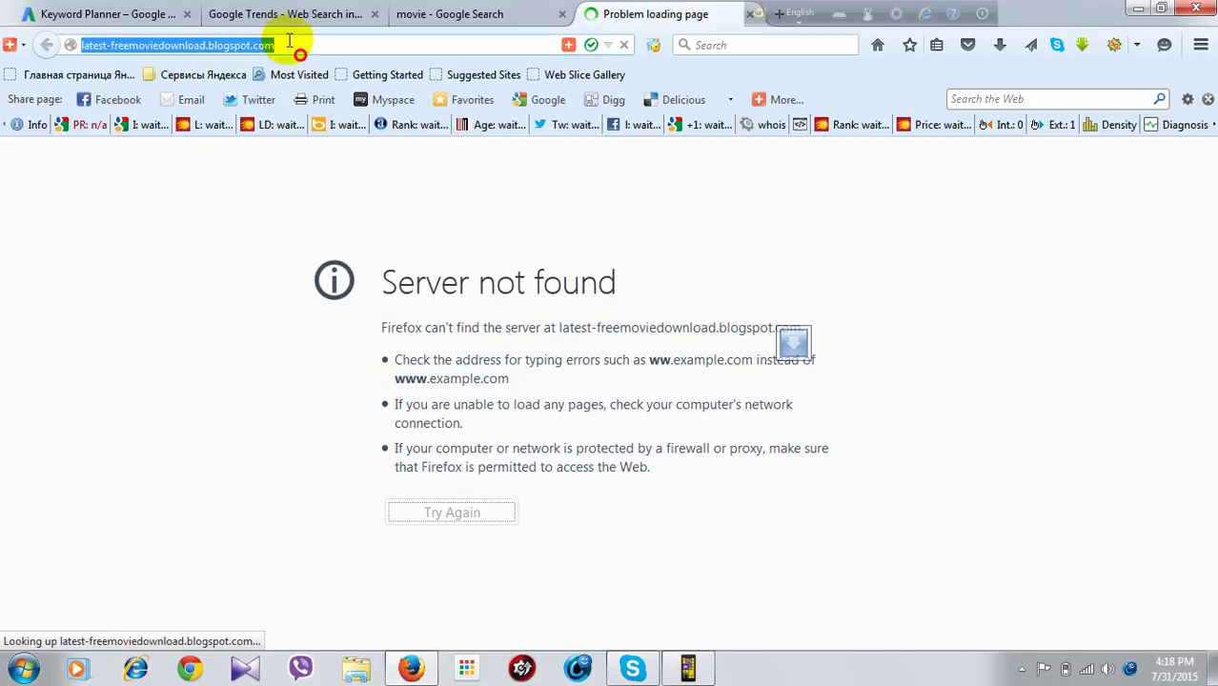
pyautogui.press('Return')
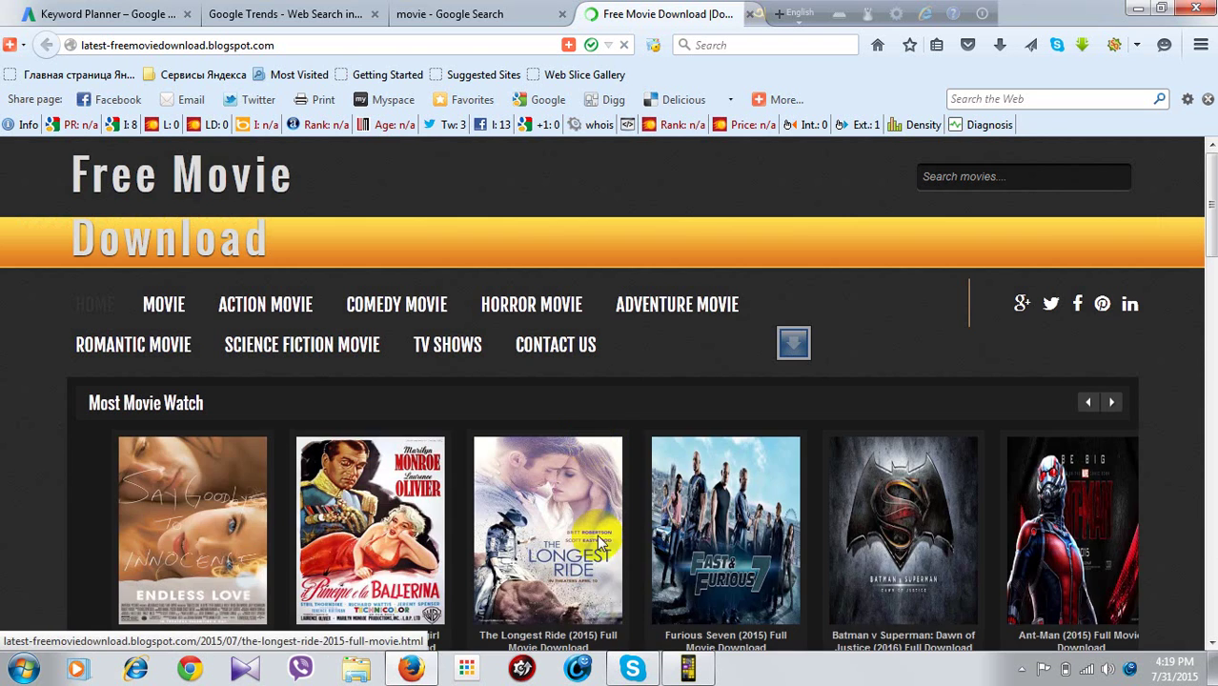
# - Look through the Free Movie Download homepage, including its recent movies, popular posts and category links
pyautogui.scroll(-10, 683, 515)
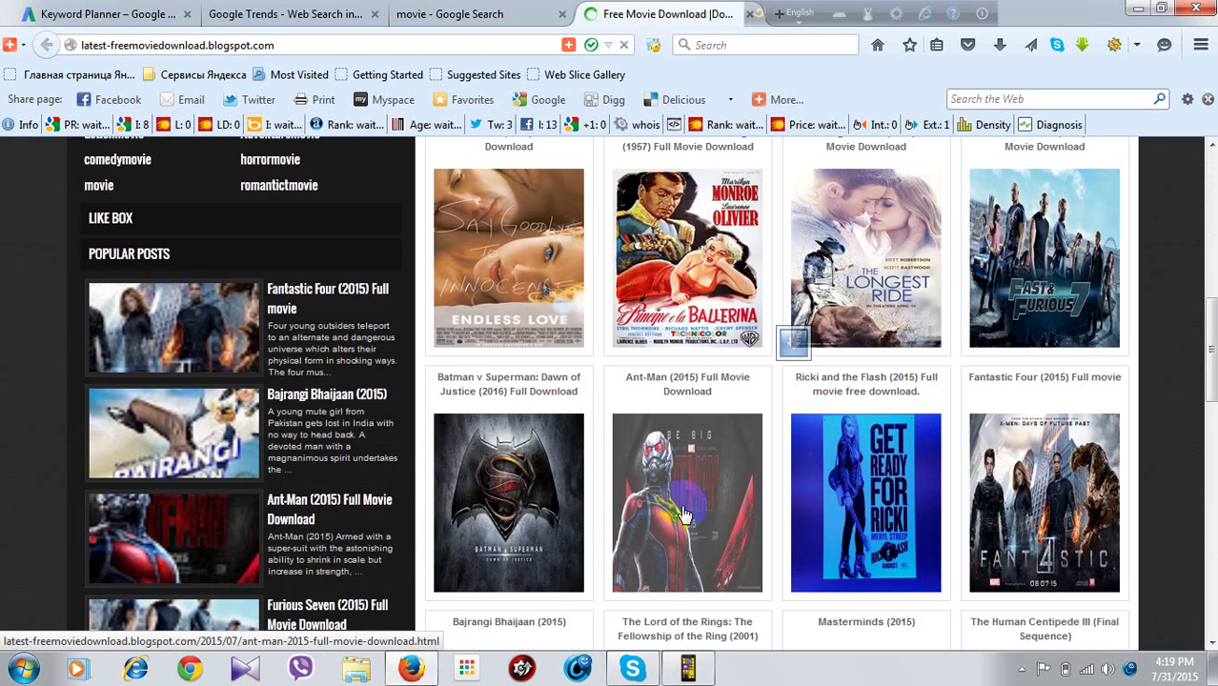
pyautogui.scroll(-5, 682, 515)
pyautogui.scroll(10, 680, 506)
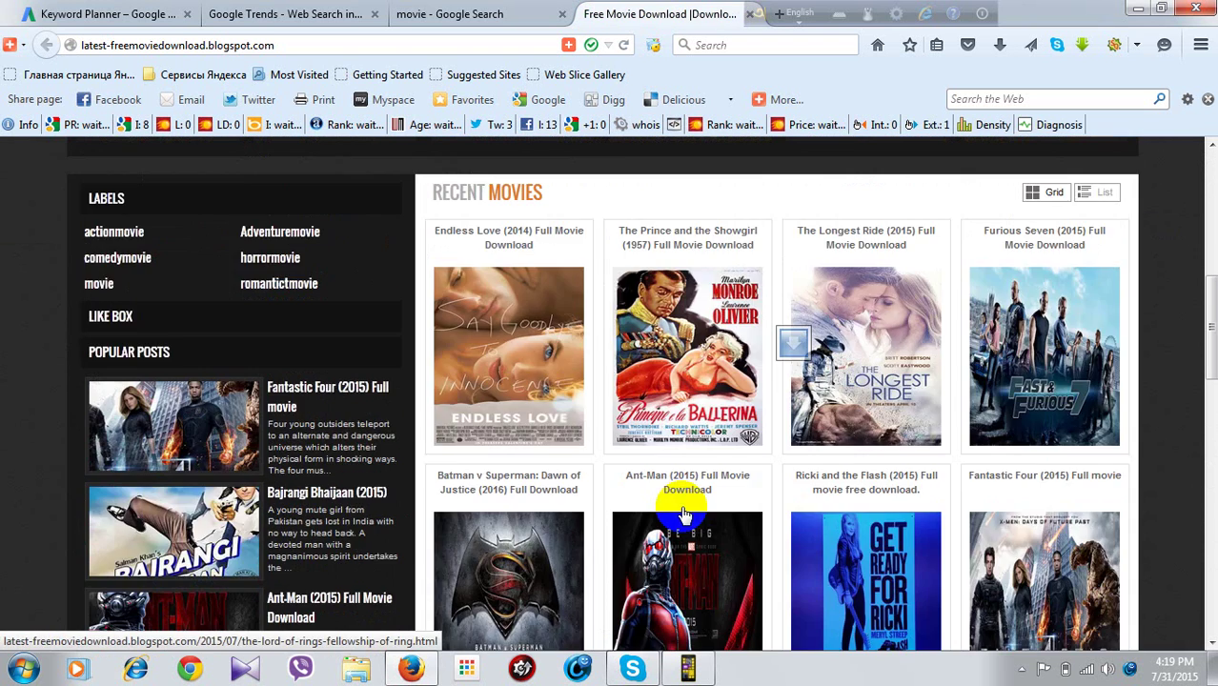
pyautogui.scroll(5, 680, 506)
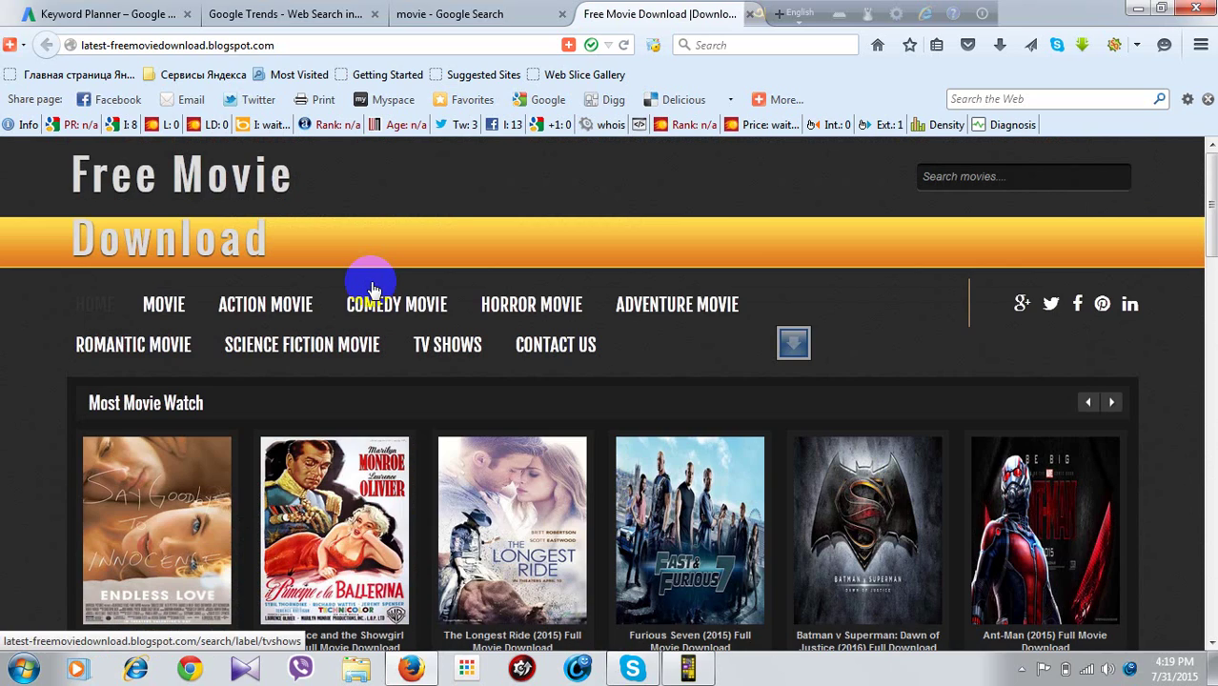
pyautogui.click(426, 326)
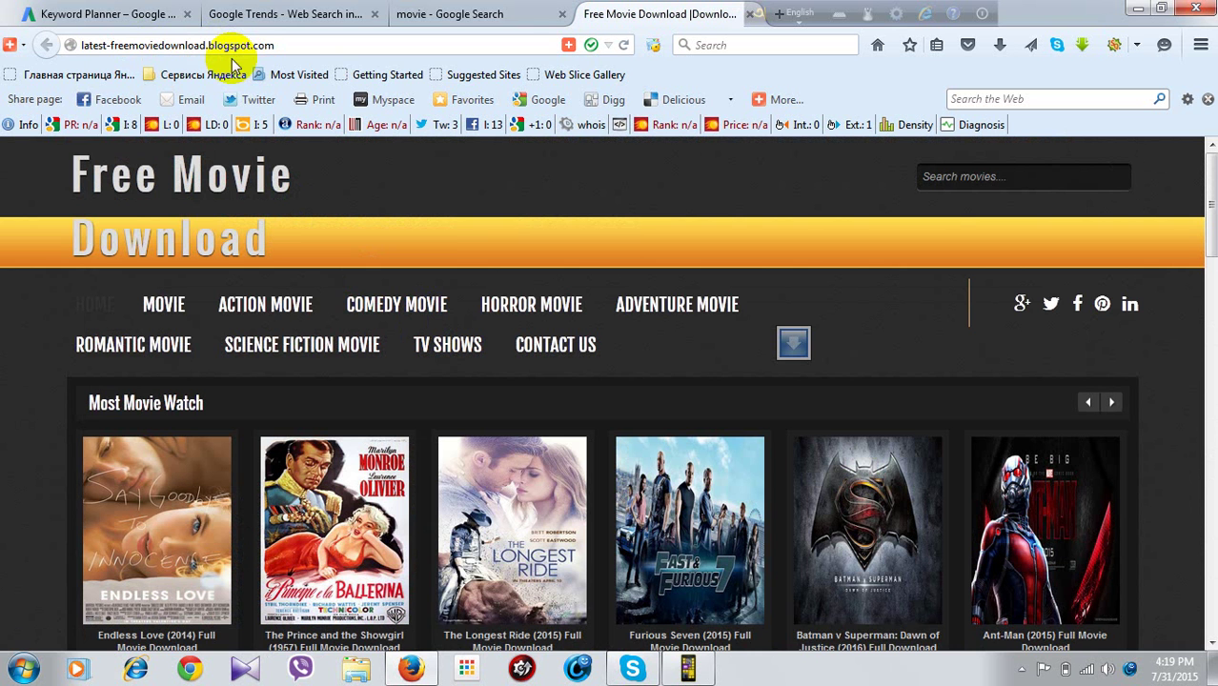
pyautogui.click(398, 189)
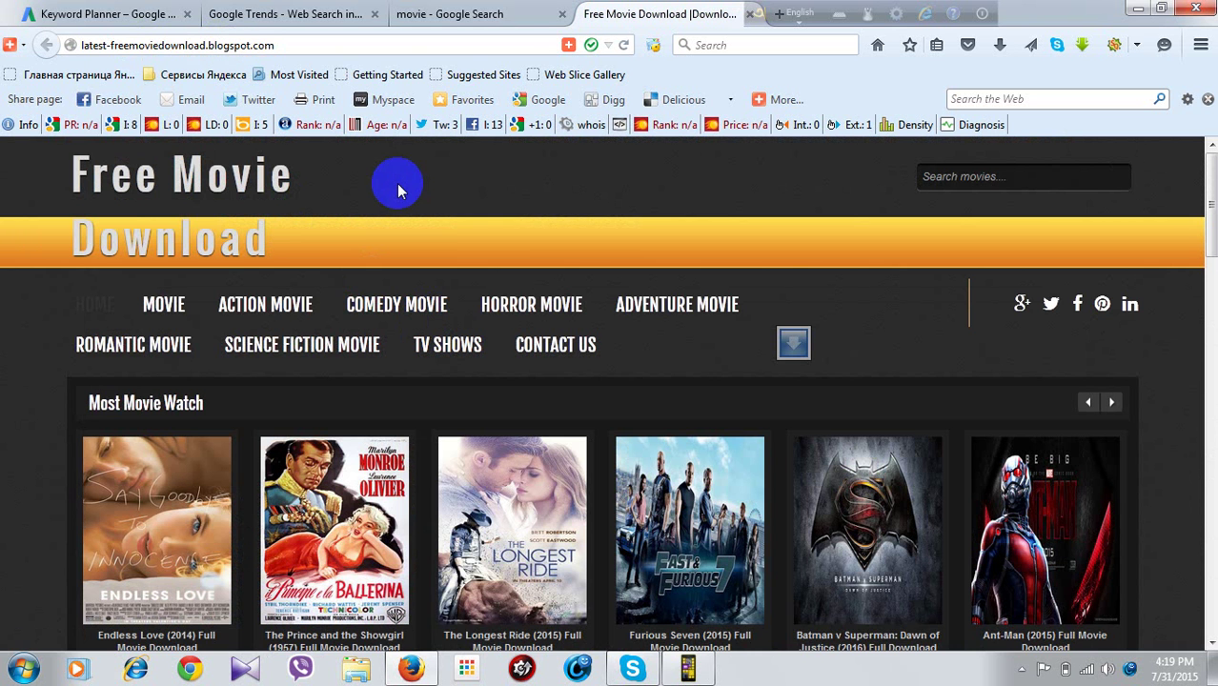
# - Open the Endless Love (2014) Full Movie Download post from the recent movies on the blog's homepage
pyautogui.scroll(-1, 476, 345)
pyautogui.scroll(-2, 567, 442)
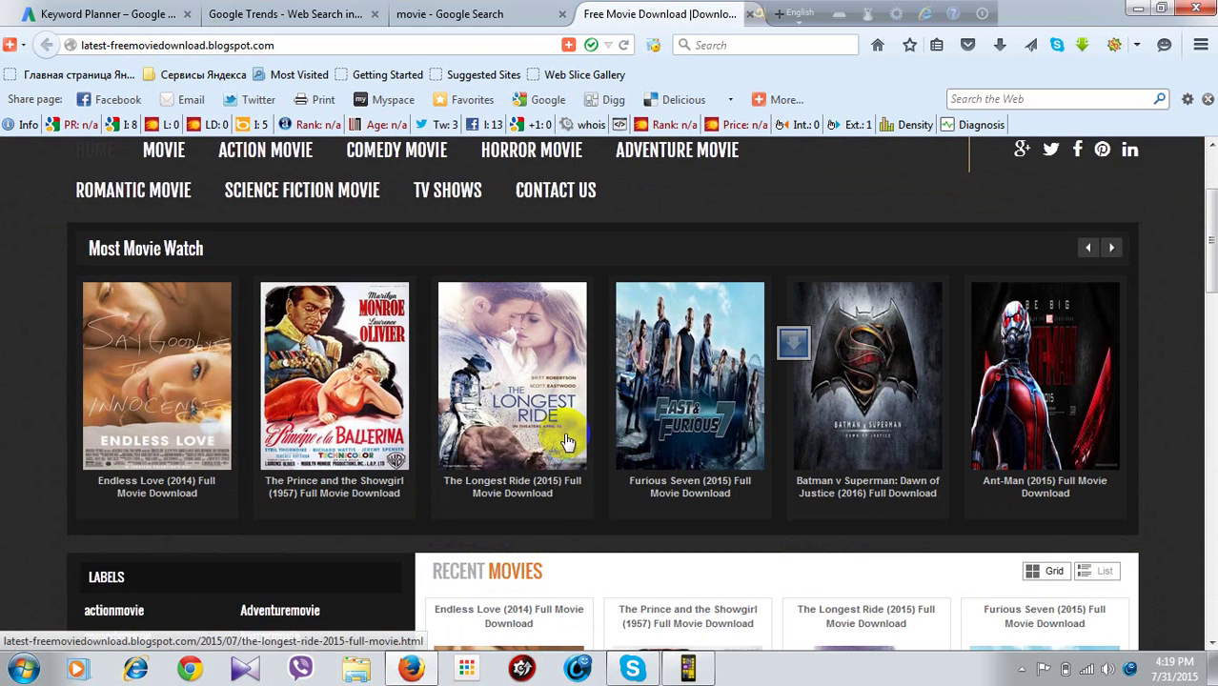
pyautogui.scroll(-5, 567, 441)
pyautogui.scroll(-4, 566, 442)
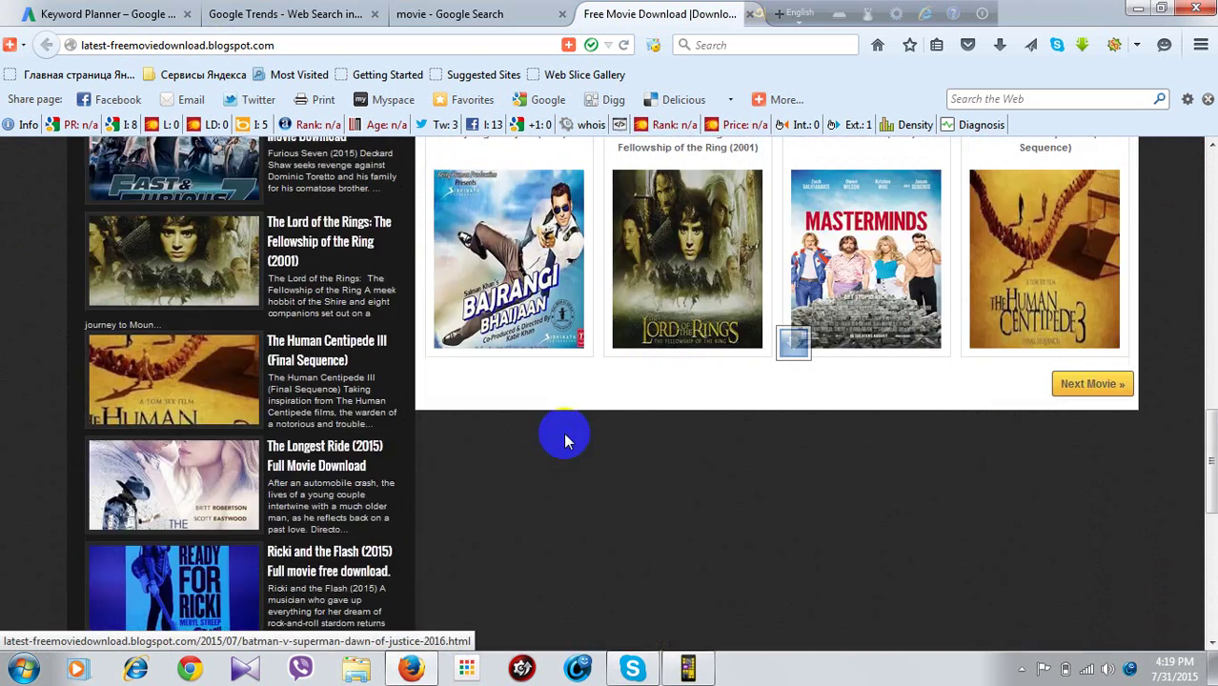
pyautogui.scroll(-5, 563, 440)
pyautogui.scroll(6, 563, 440)
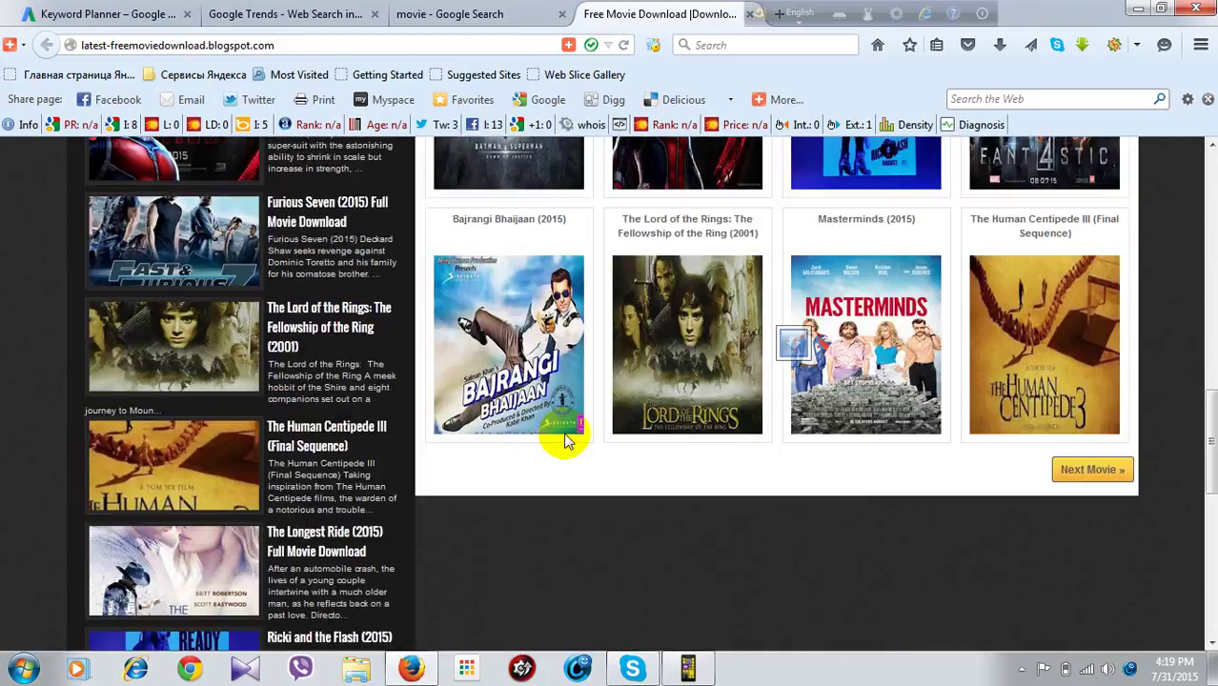
pyautogui.scroll(1, 561, 436)
pyautogui.scroll(4, 538, 400)
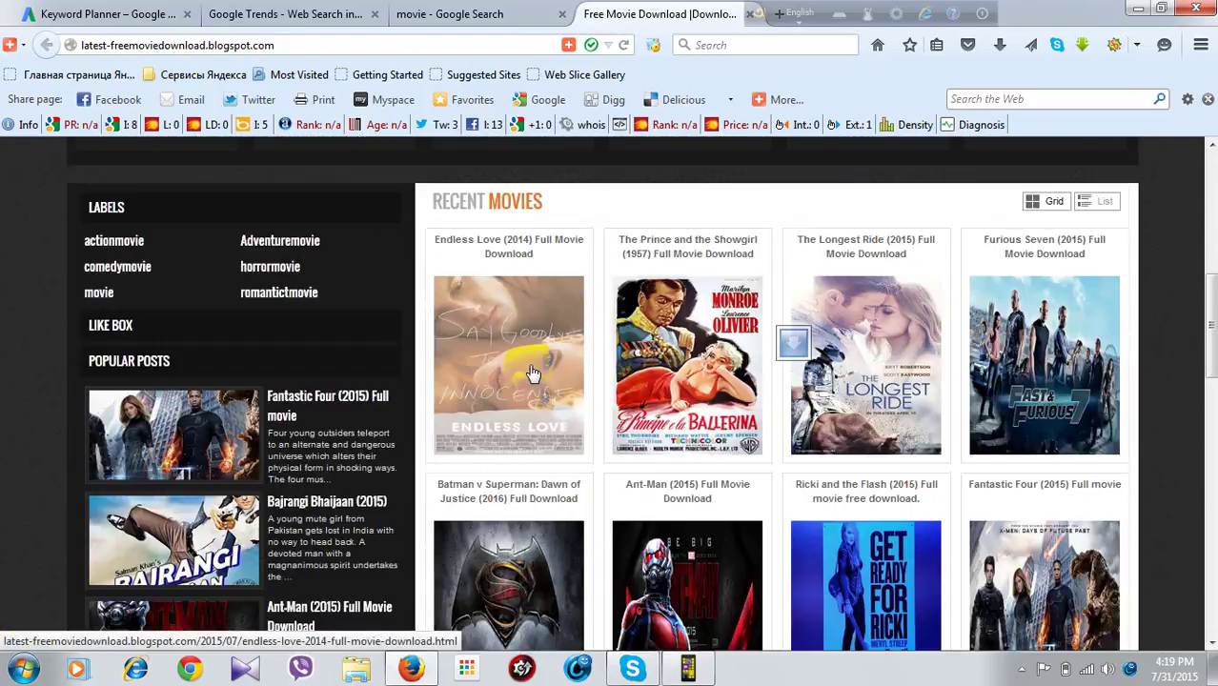
pyautogui.click(533, 373)
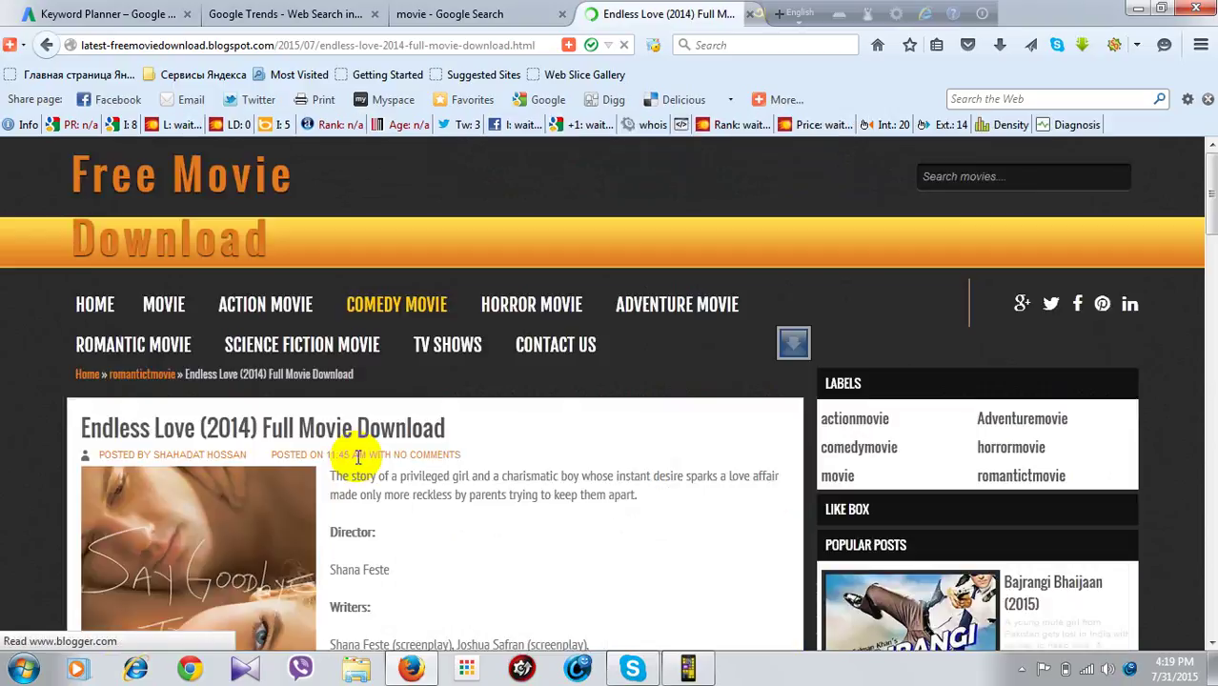
# - Examine the Endless Love post's cast details, full movie download link, Download and Watch Now banners, and embedded trailer
pyautogui.scroll(-3, 393, 479)
pyautogui.click(384, 570)
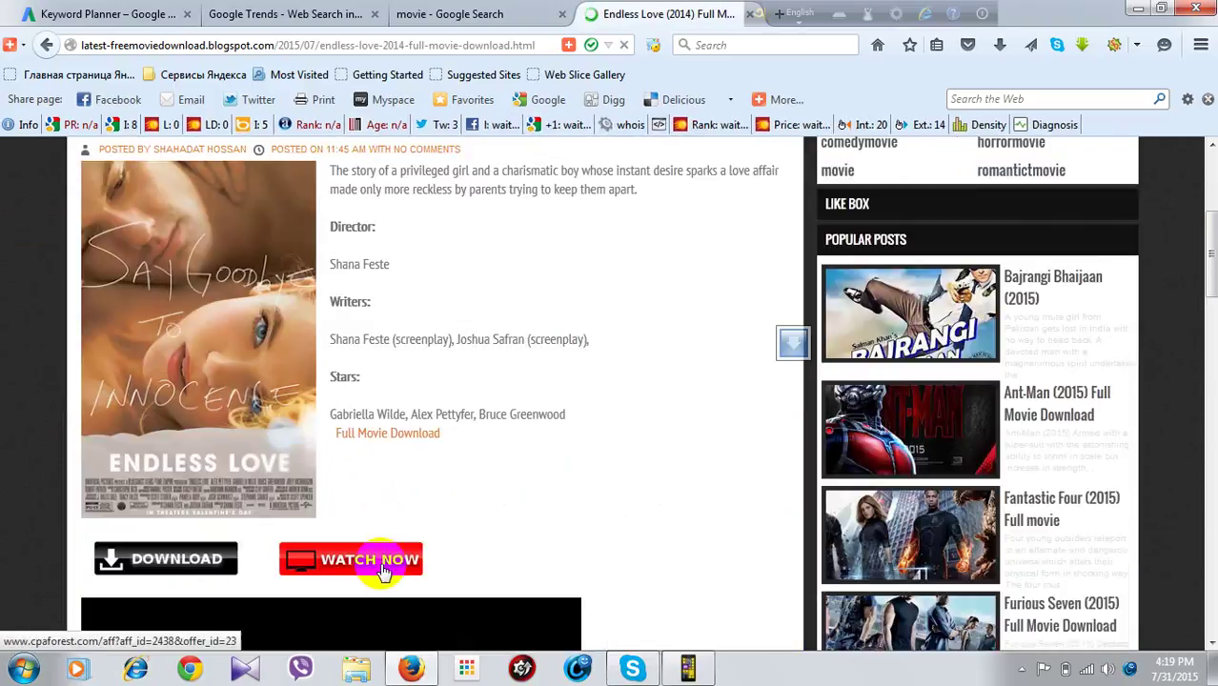
pyautogui.scroll(-3, 390, 571)
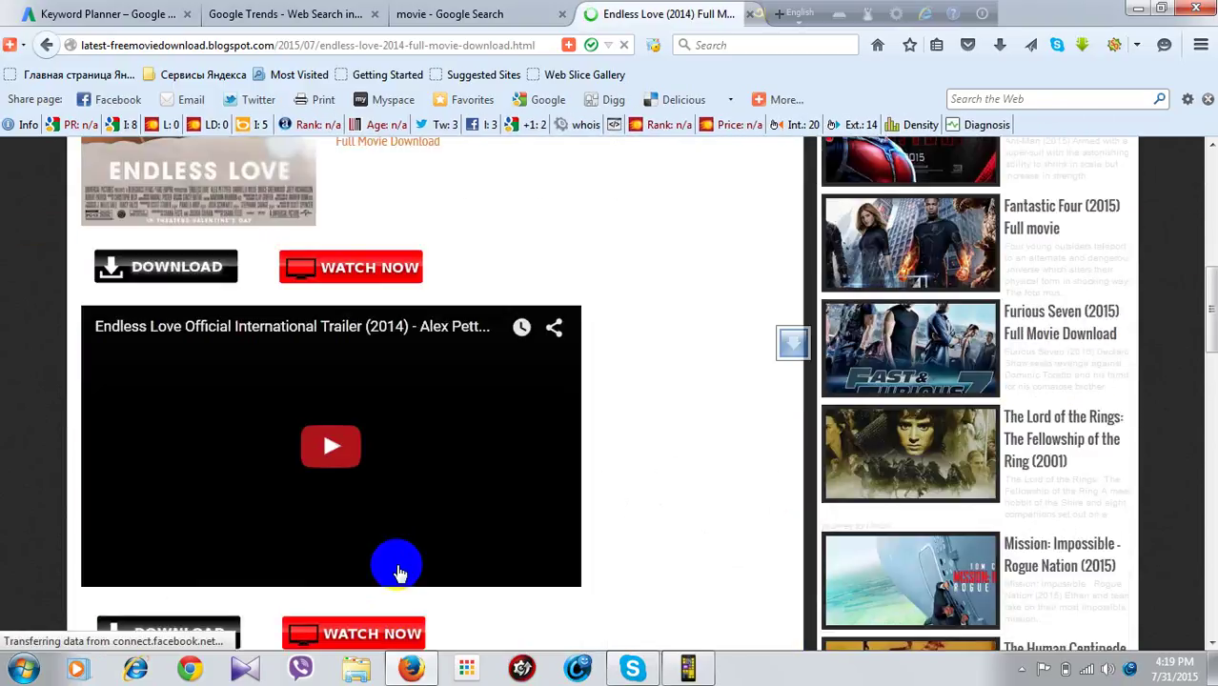
pyautogui.scroll(-1, 372, 595)
pyautogui.click(353, 522)
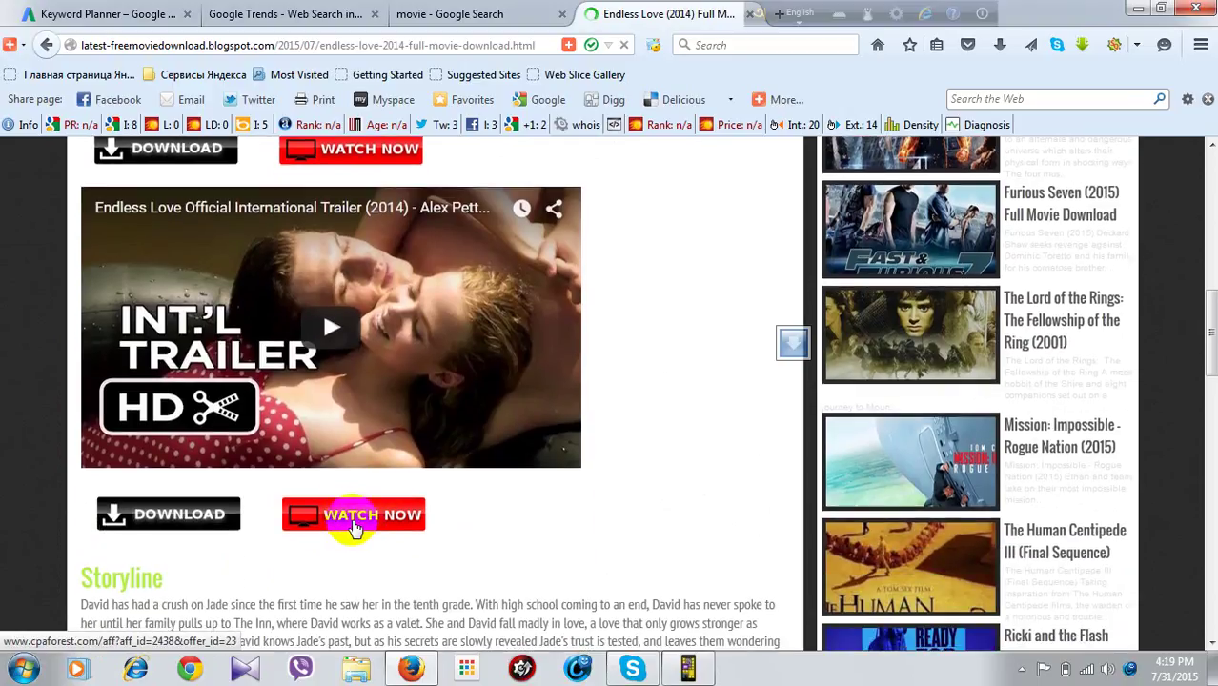
pyautogui.scroll(3, 378, 505)
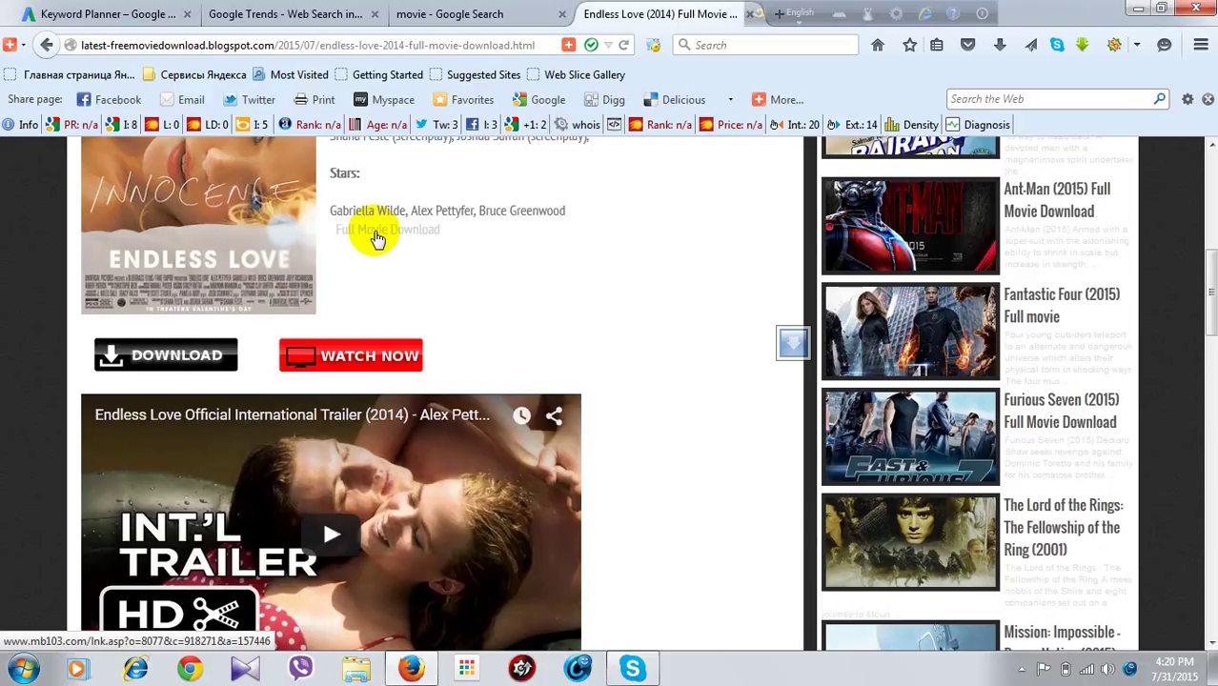
pyautogui.scroll(-4, 507, 382)
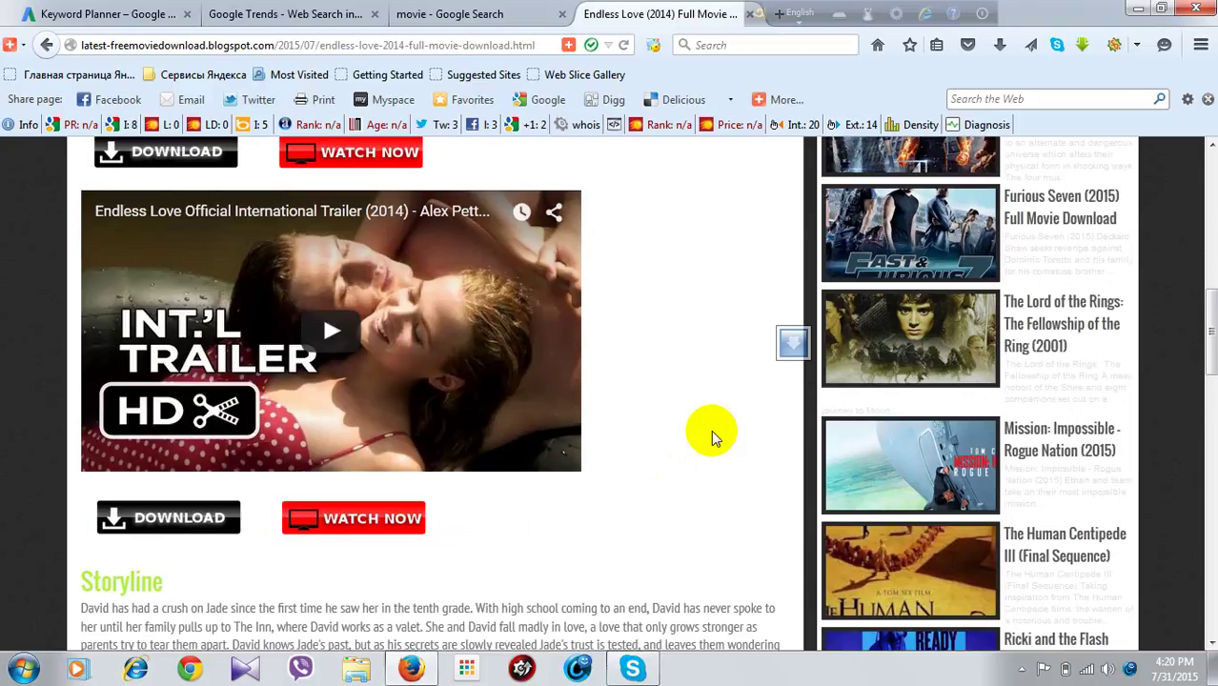
pyautogui.scroll(-1, 716, 437)
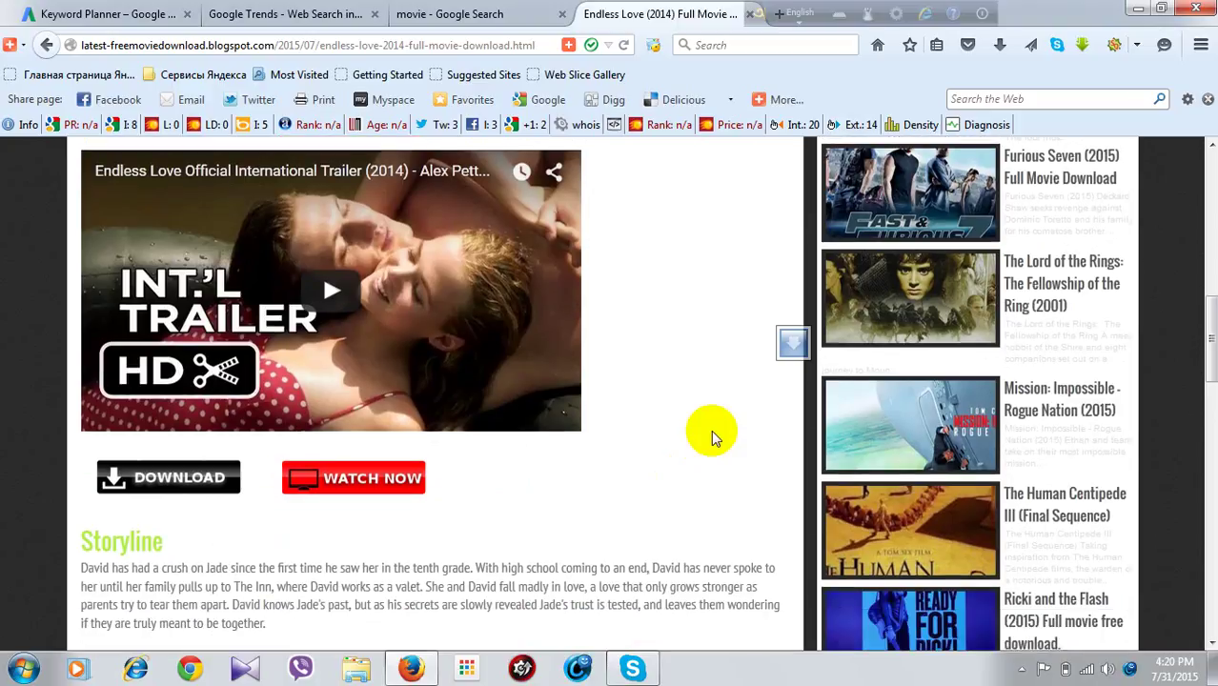
# - Read through the post's storyline, user reviews, sharing links, related movies and comment area, and return to its title
pyautogui.scroll(-5, 696, 453)
pyautogui.scroll(-4, 648, 459)
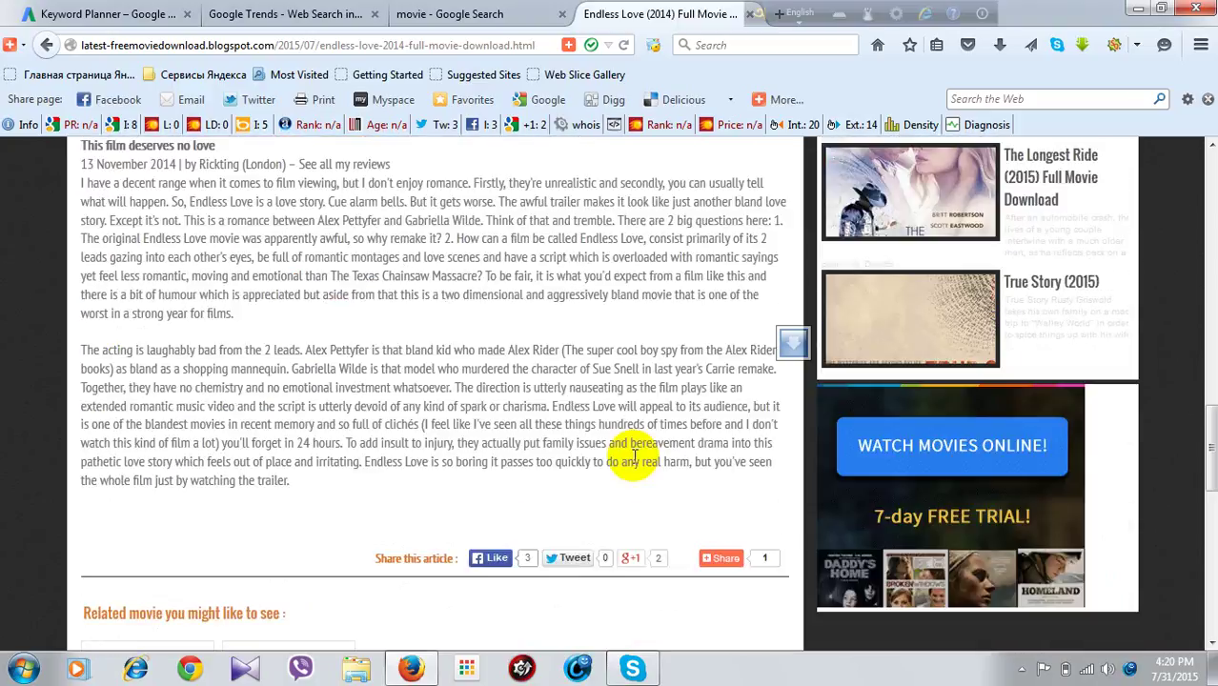
pyautogui.scroll(-8, 633, 457)
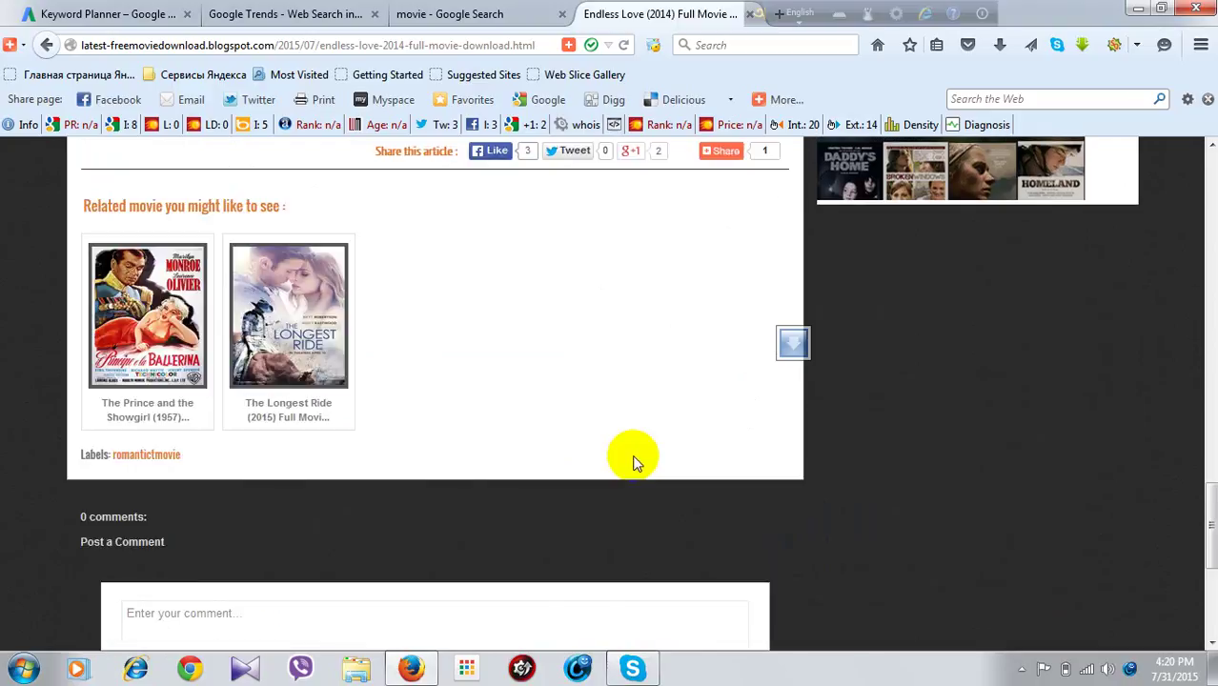
pyautogui.scroll(4, 636, 462)
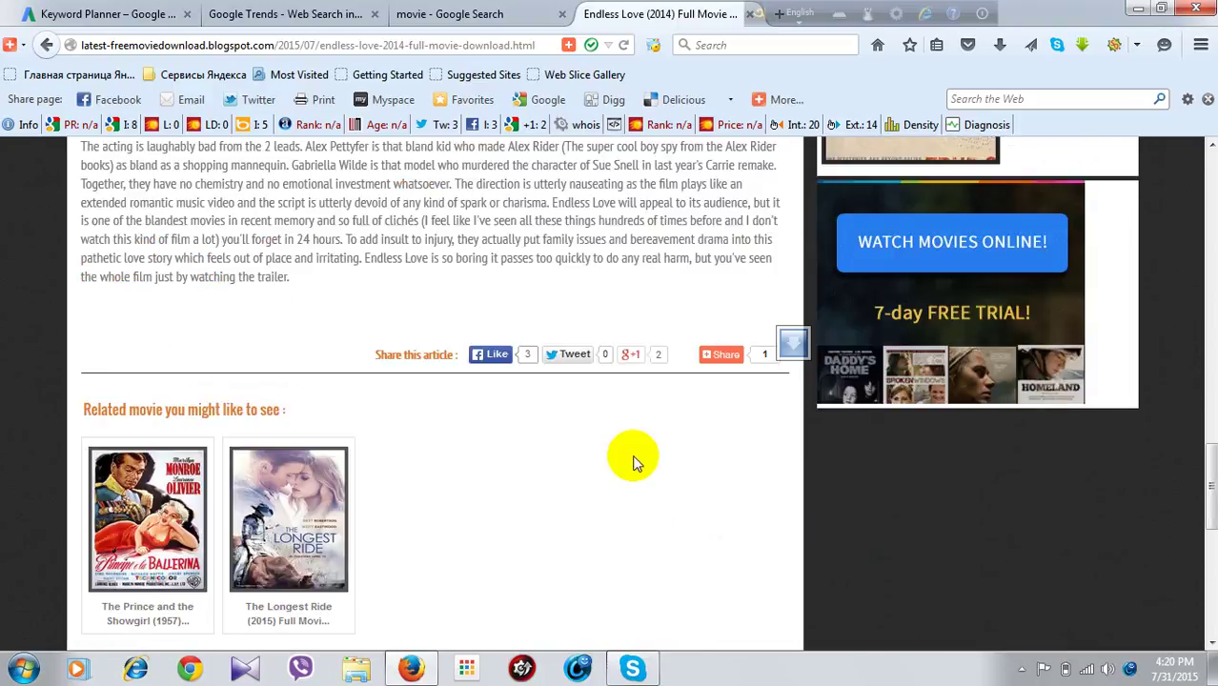
pyautogui.scroll(-2, 636, 462)
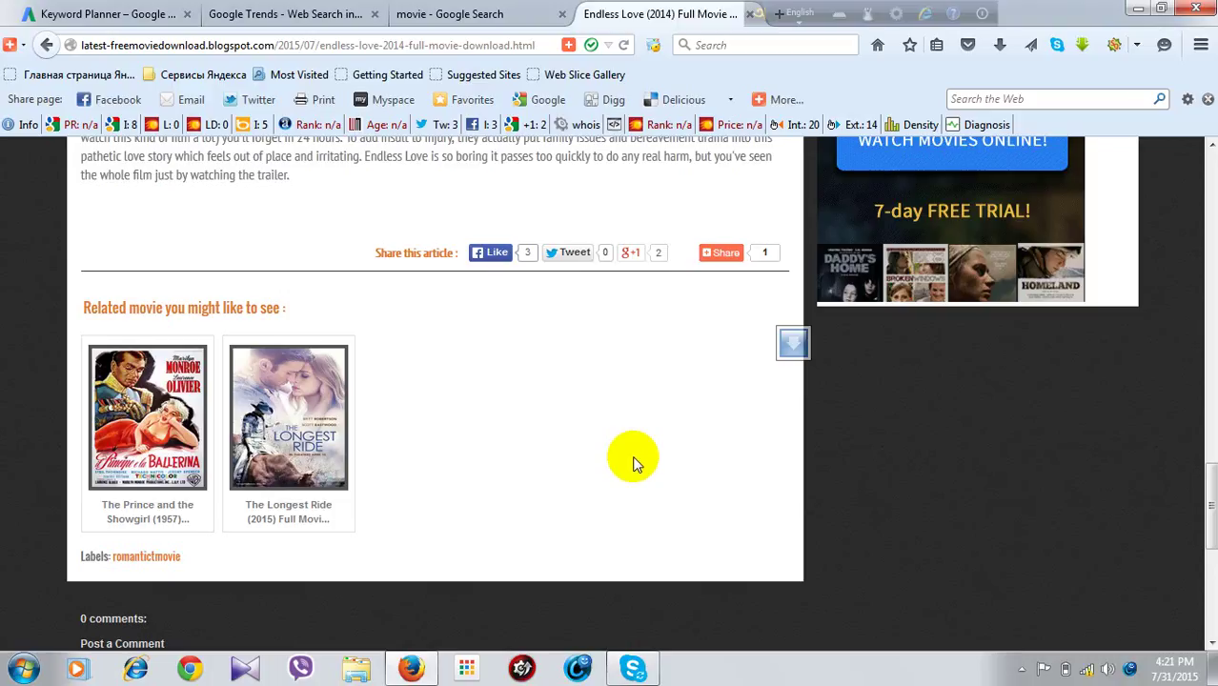
pyautogui.scroll(1, 636, 465)
pyautogui.scroll(4, 636, 464)
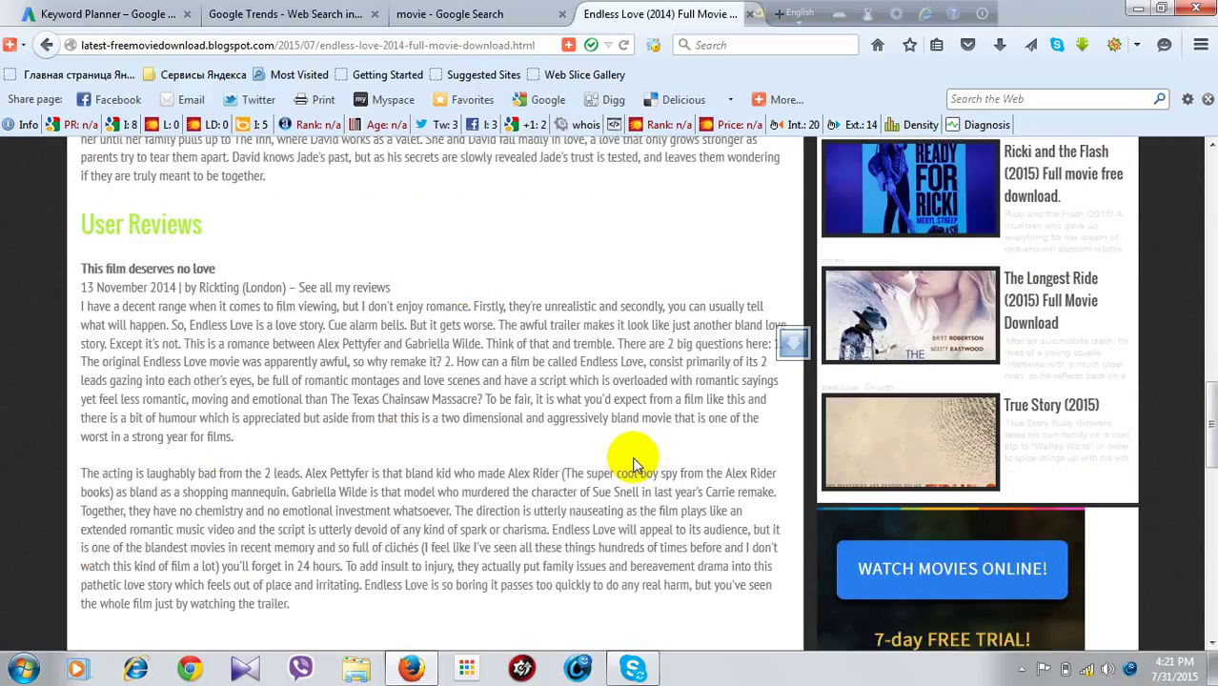
pyautogui.scroll(5, 635, 463)
pyautogui.scroll(8, 635, 464)
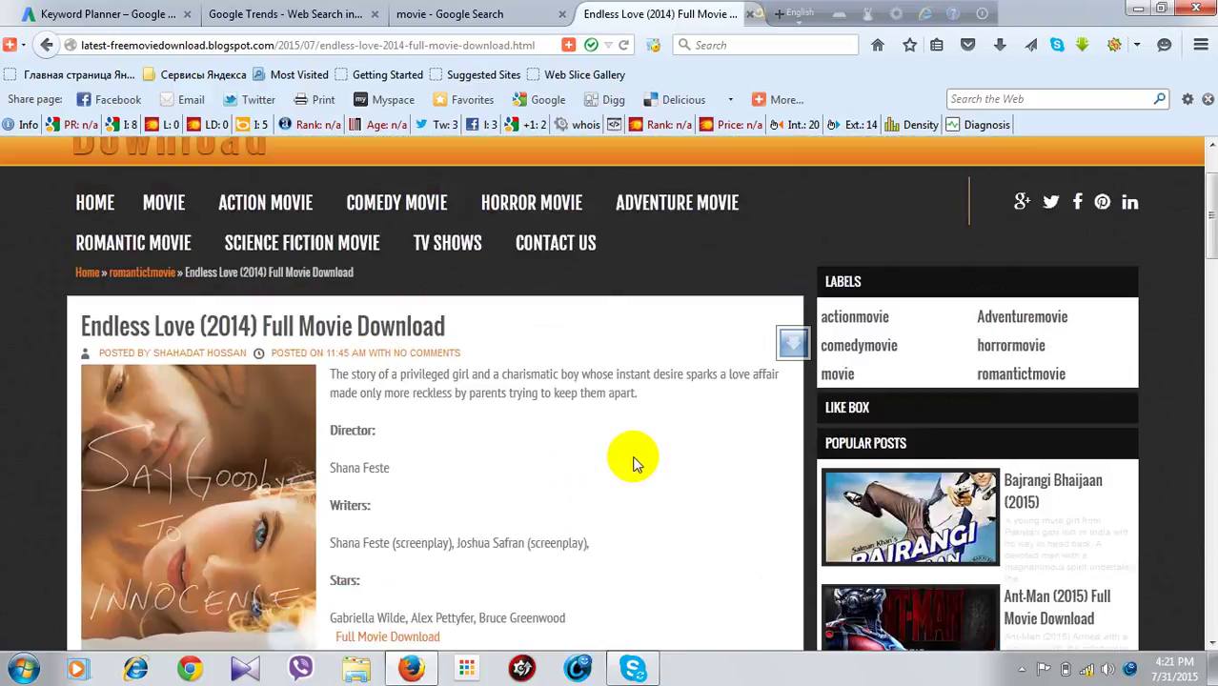
pyautogui.scroll(2, 635, 464)
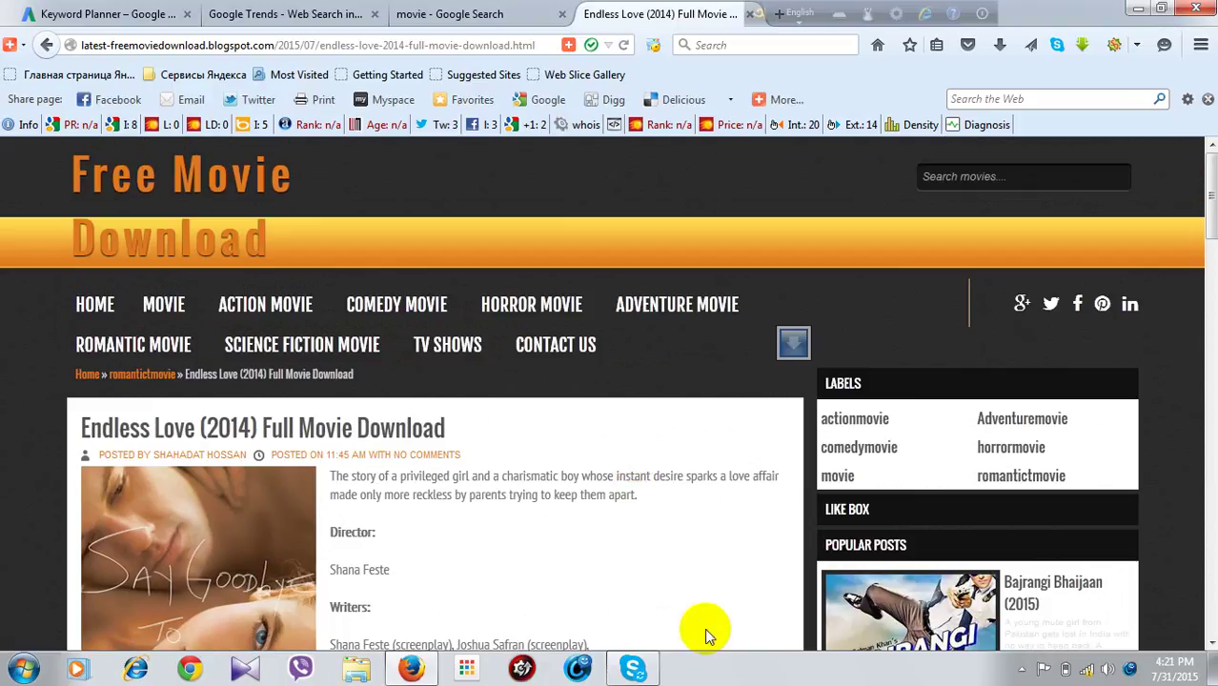
# - Review the Endless Love (2014) post from its description down to the download buttons and trailer
pyautogui.scroll(-5, 701, 639)
pyautogui.scroll(5, 572, 468)
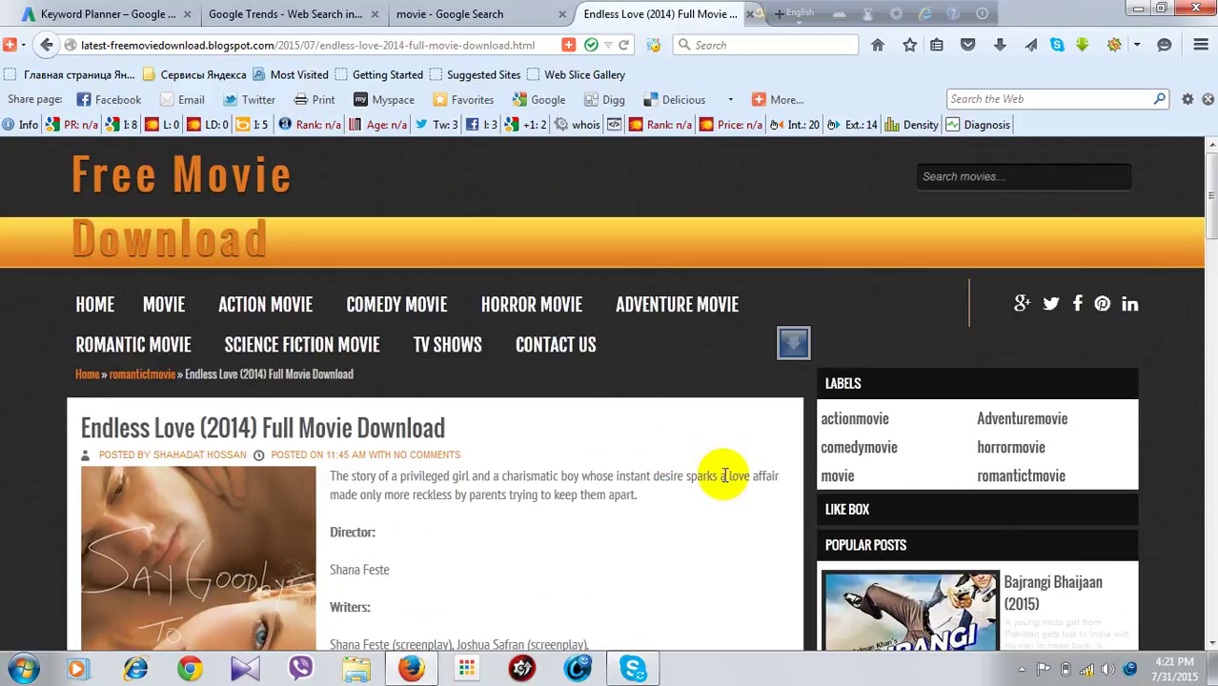
pyautogui.scroll(-3, 788, 570)
pyautogui.scroll(-1, 795, 575)
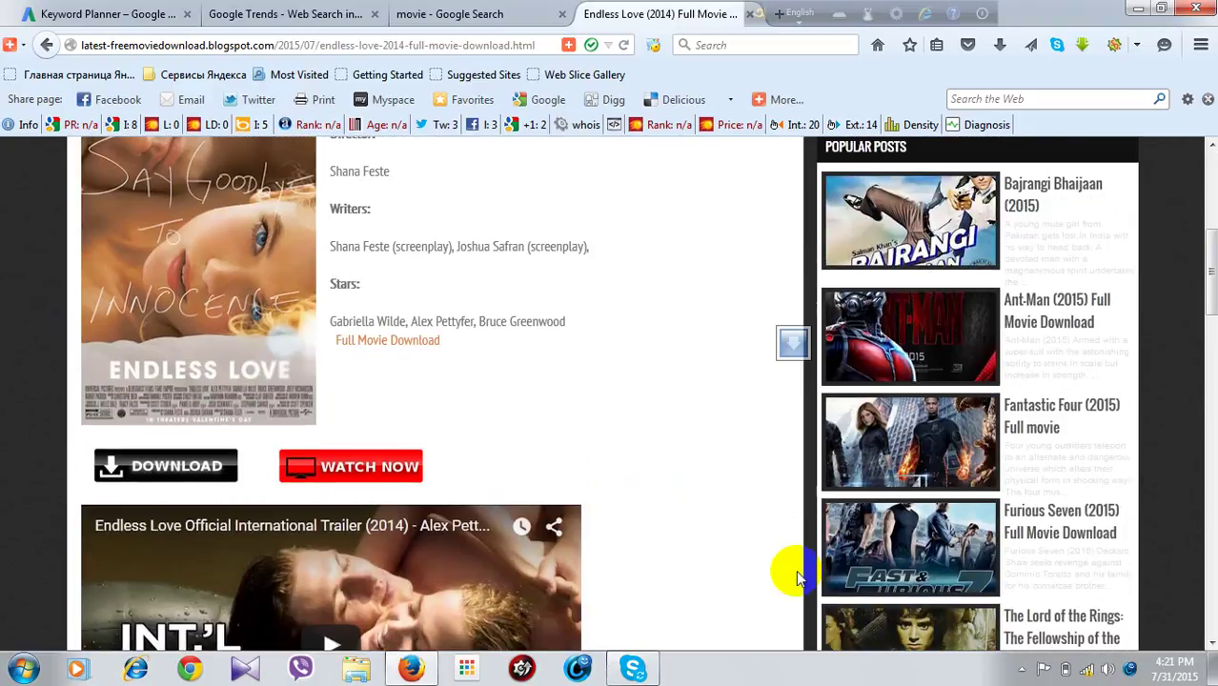
pyautogui.scroll(4, 799, 576)
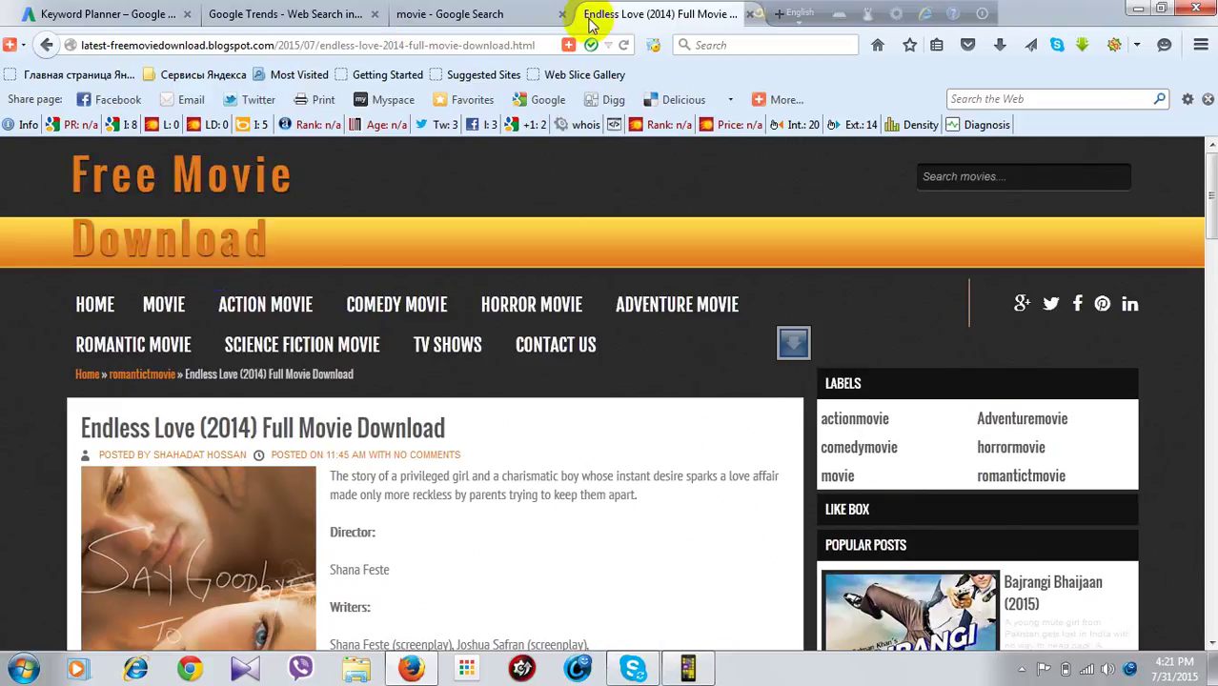
pyautogui.click(830, 61)
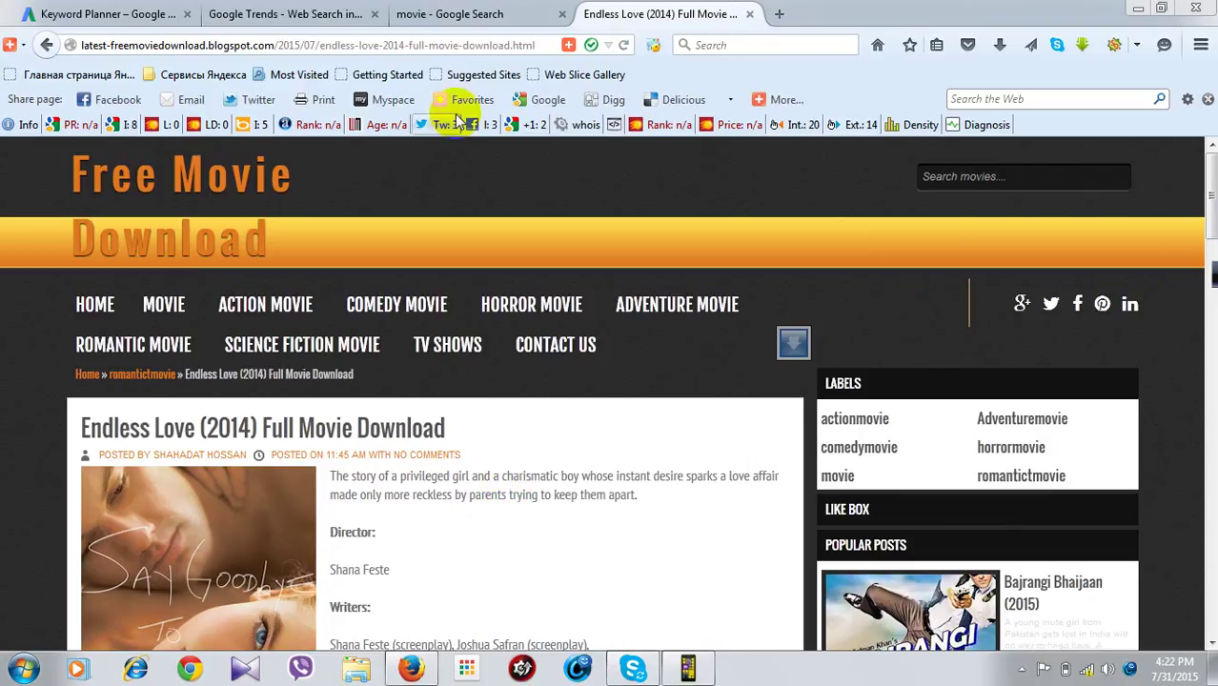
pyautogui.click(563, 148)
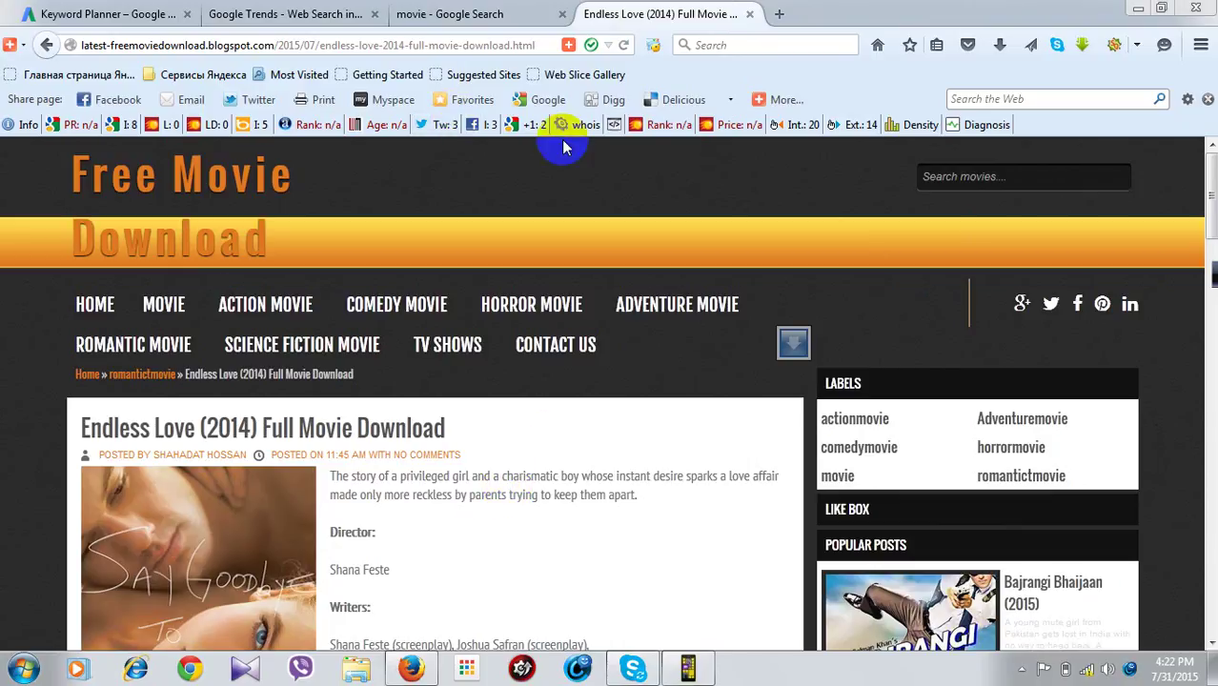
pyautogui.click(538, 194)
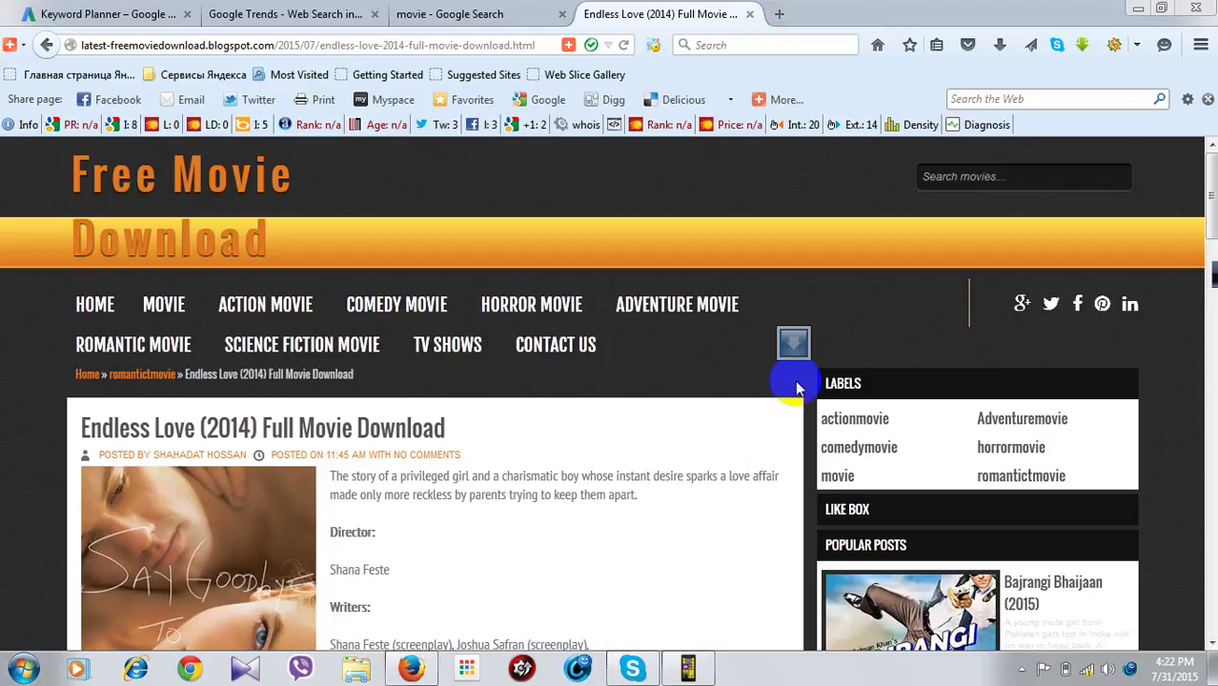
pyautogui.click(722, 401)
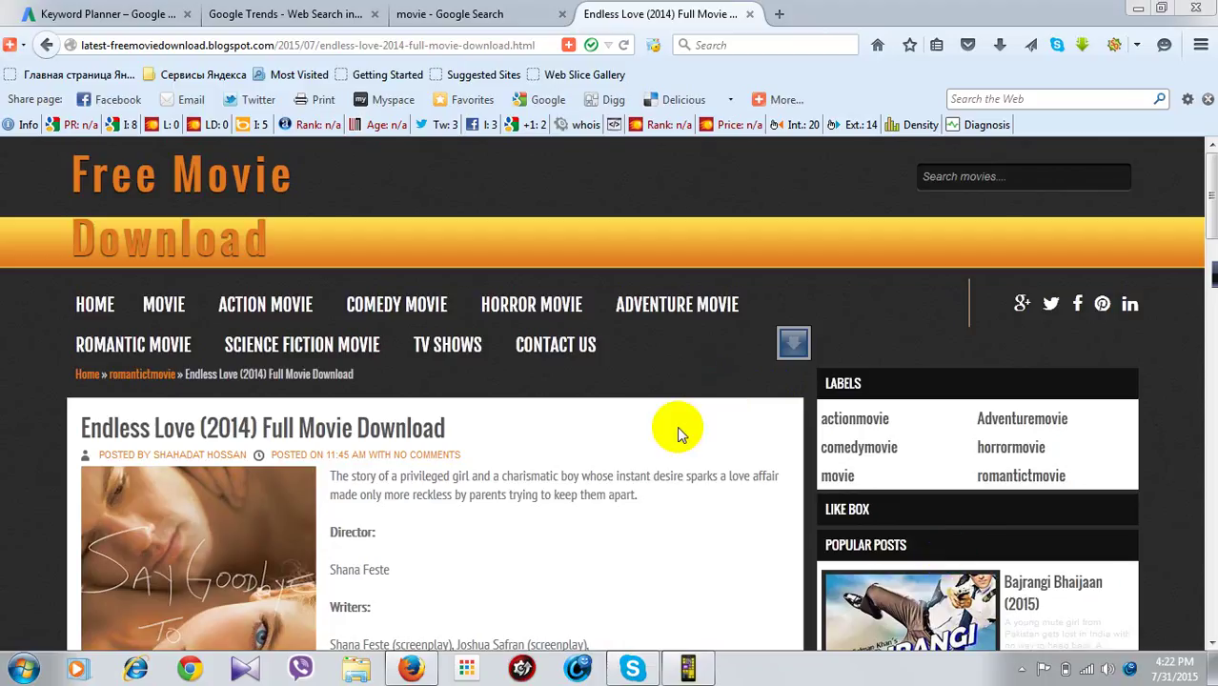
pyautogui.click(674, 317)
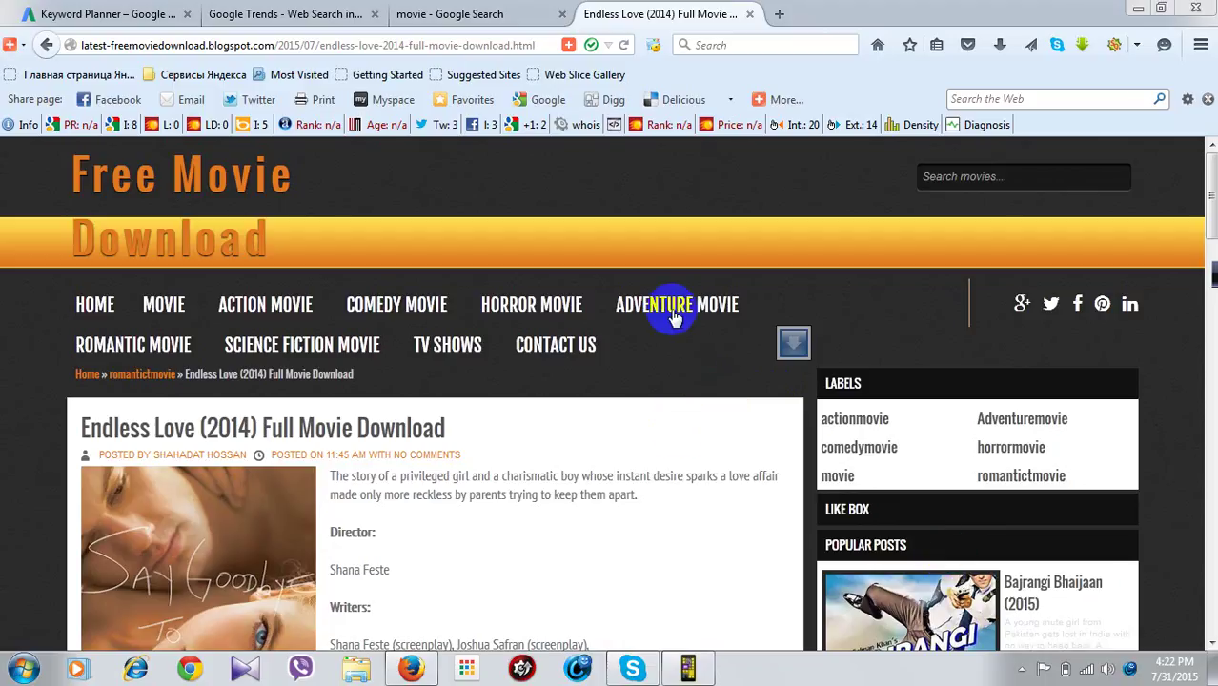
# - Open blogger.com in a new browser tab
pyautogui.click(779, 14)
pyautogui.click(447, 39)
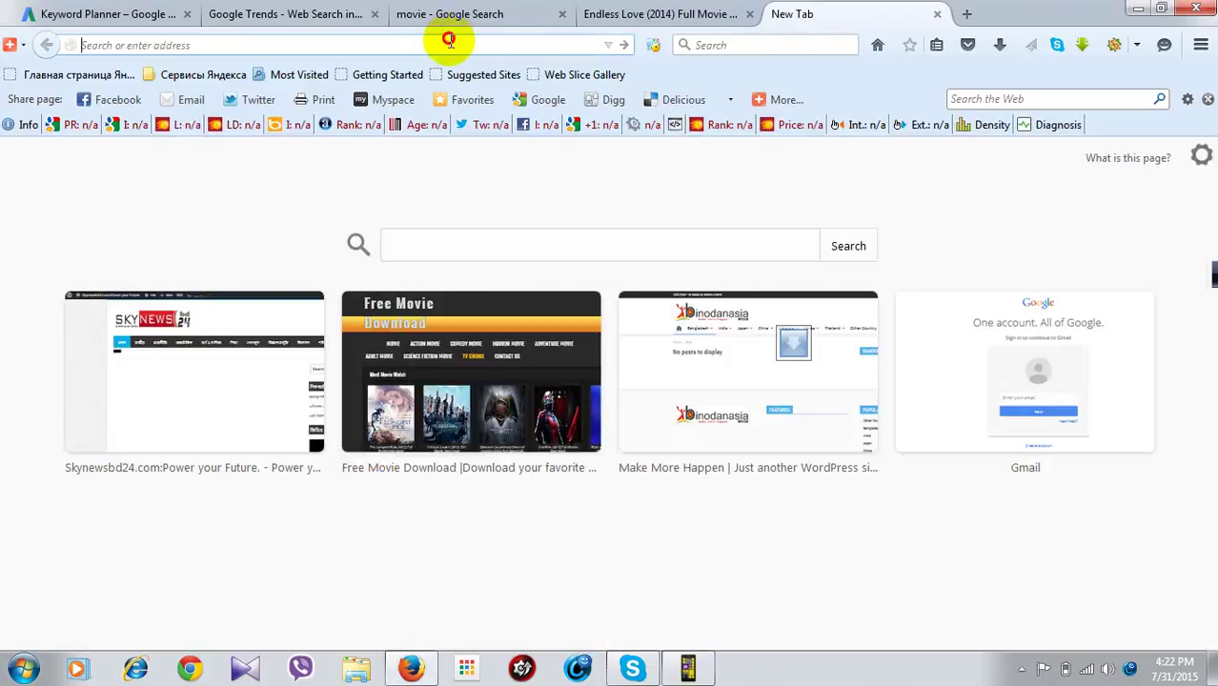
pyautogui.write('blo')
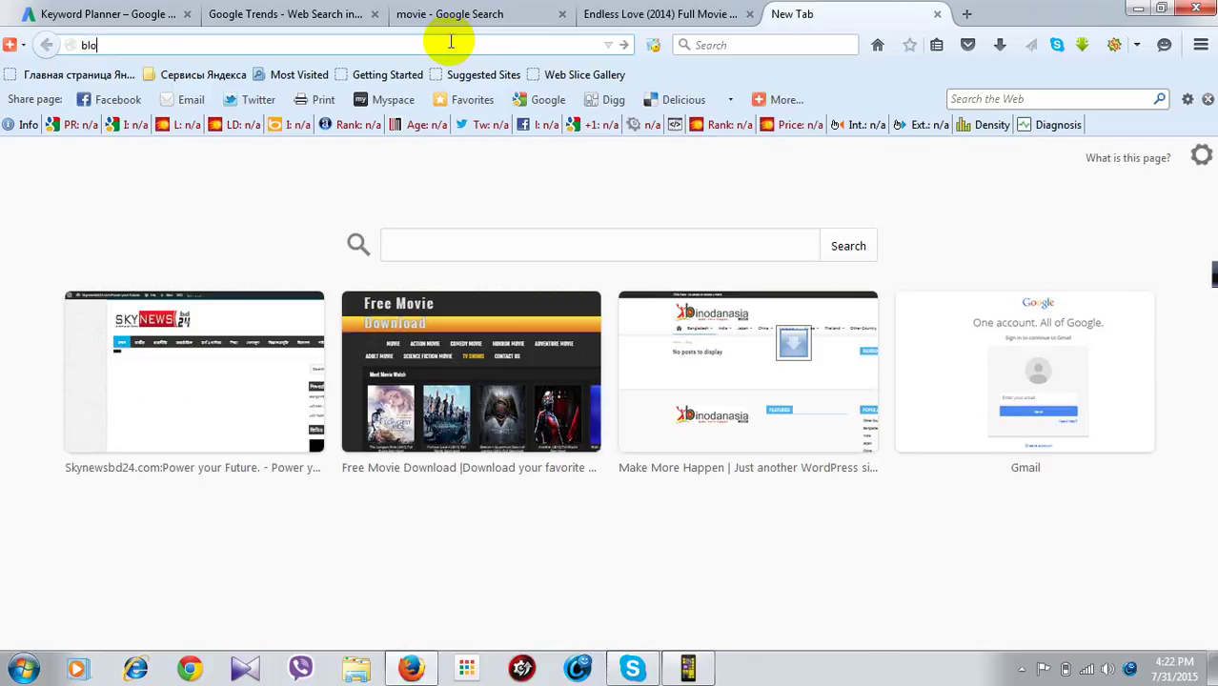
pyautogui.write('gger.com/')
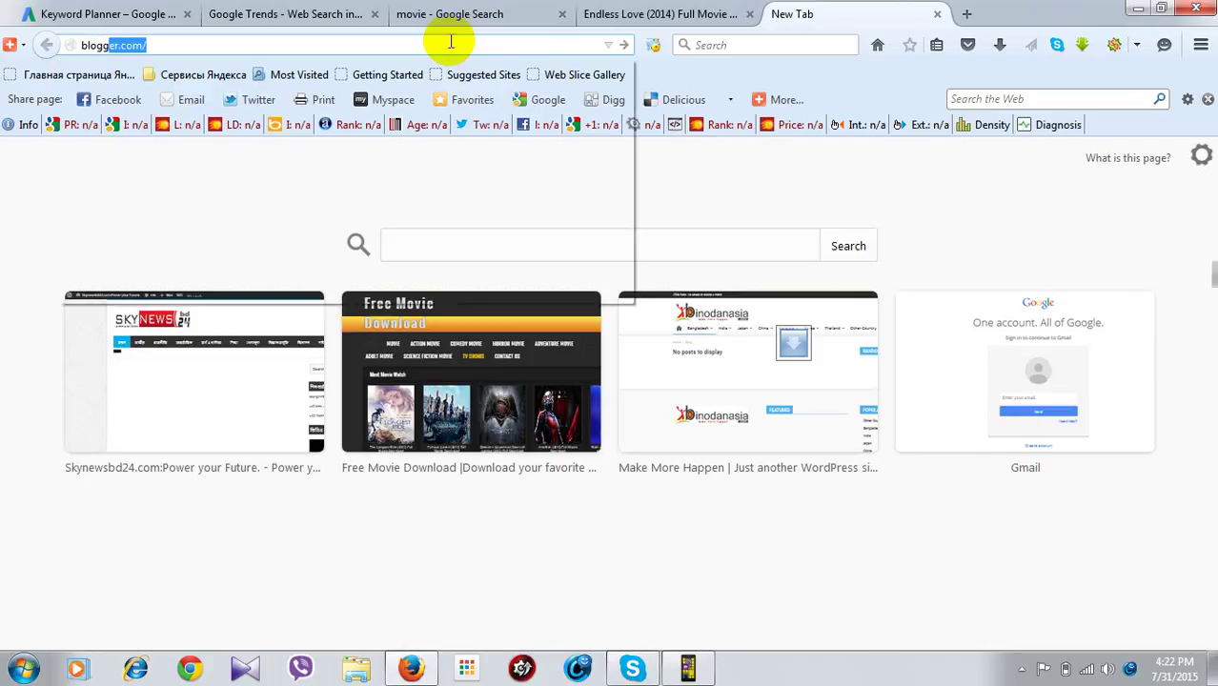
pyautogui.press('Return')
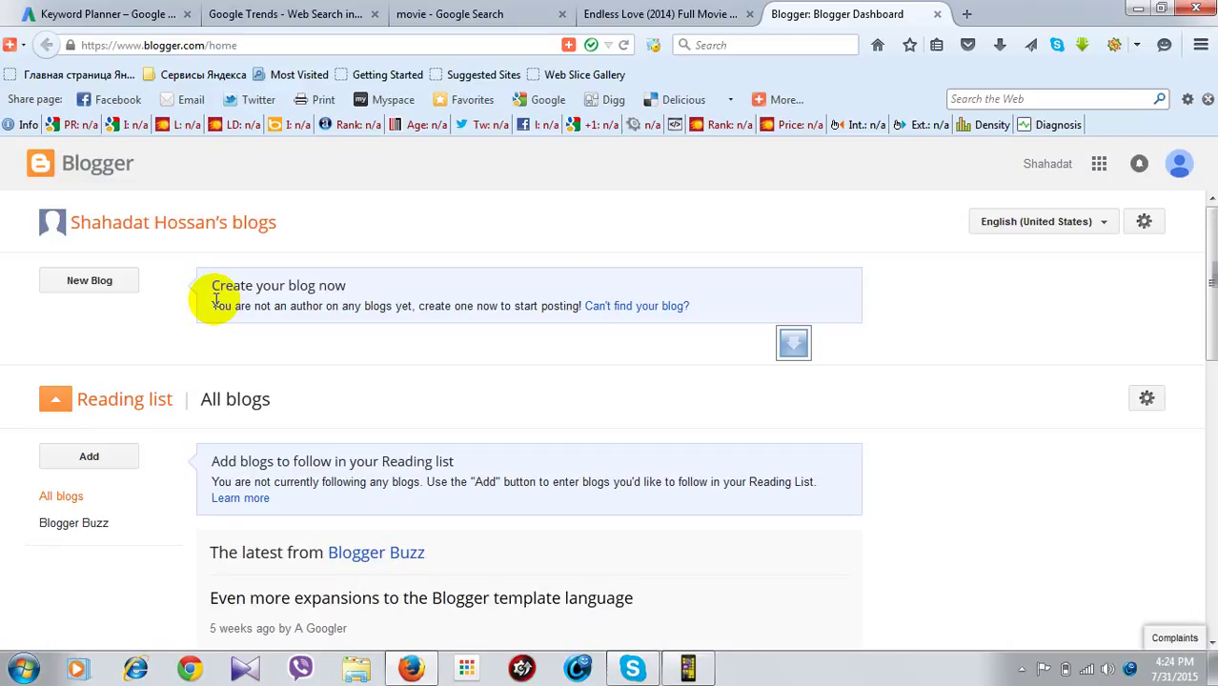
# - Start creating a new blog and enter "new movies free download" as its title
pyautogui.click(93, 286)
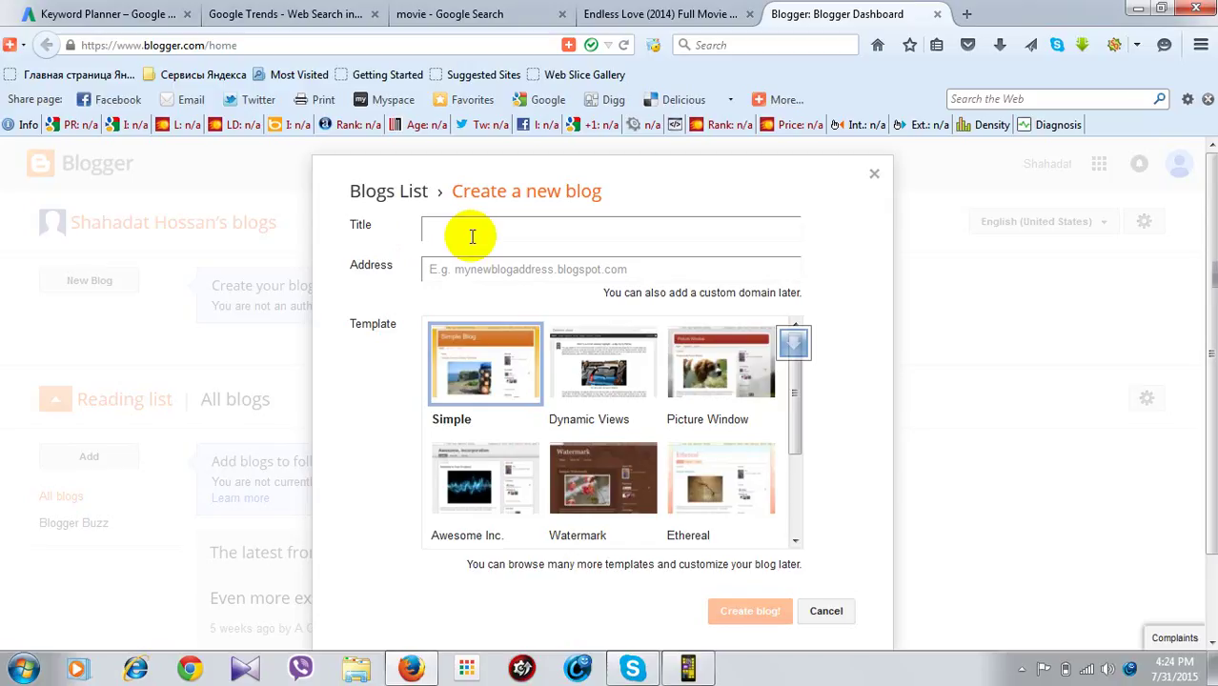
pyautogui.write('new movies')
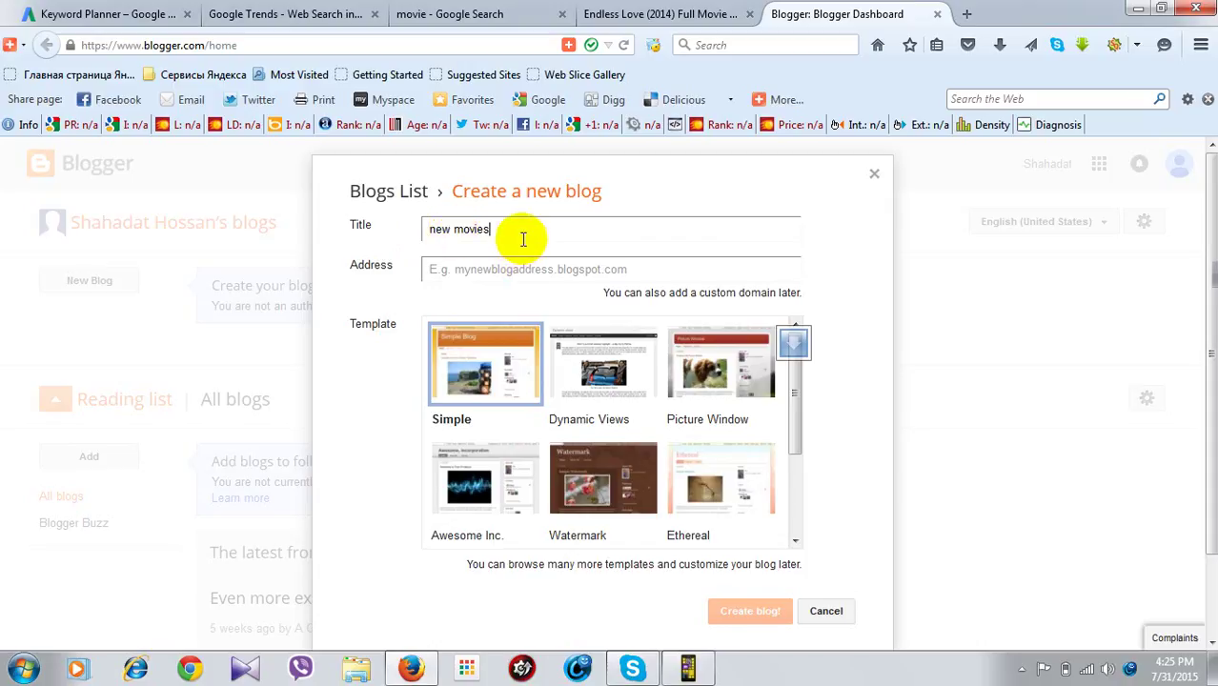
pyautogui.write('free download')
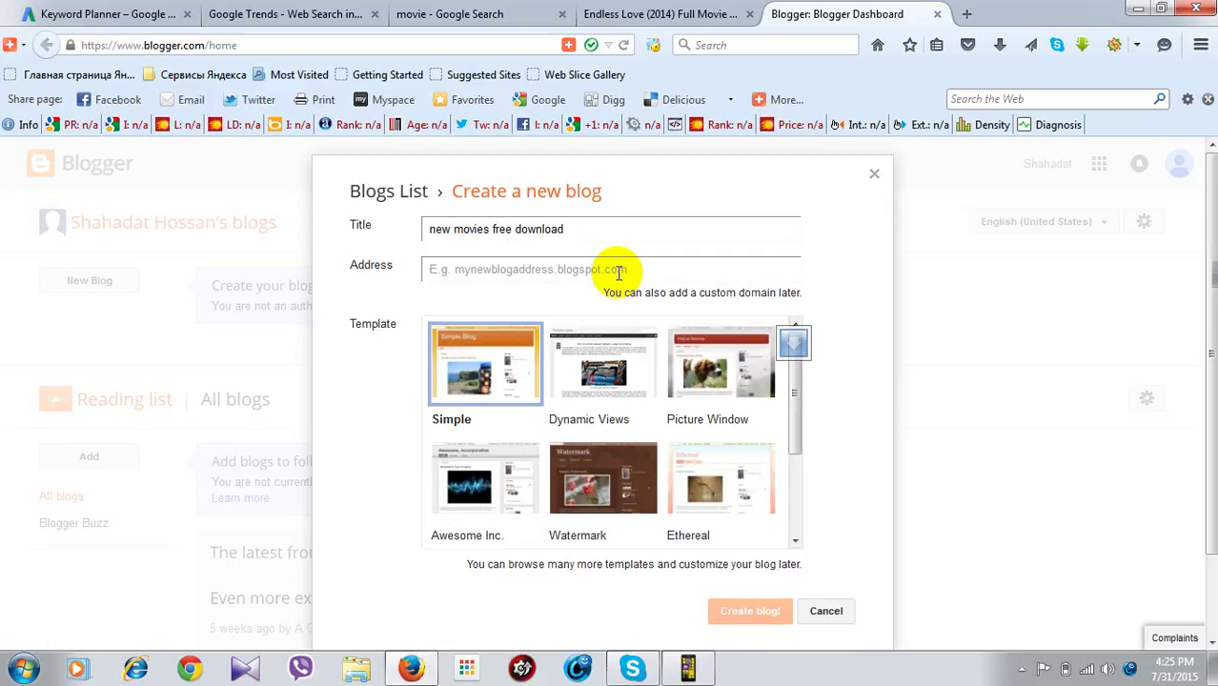
# - Capitalize each word of the blog title so it reads "New Movies Free Download"
pyautogui.click(437, 229)
pyautogui.press('BackSpace')
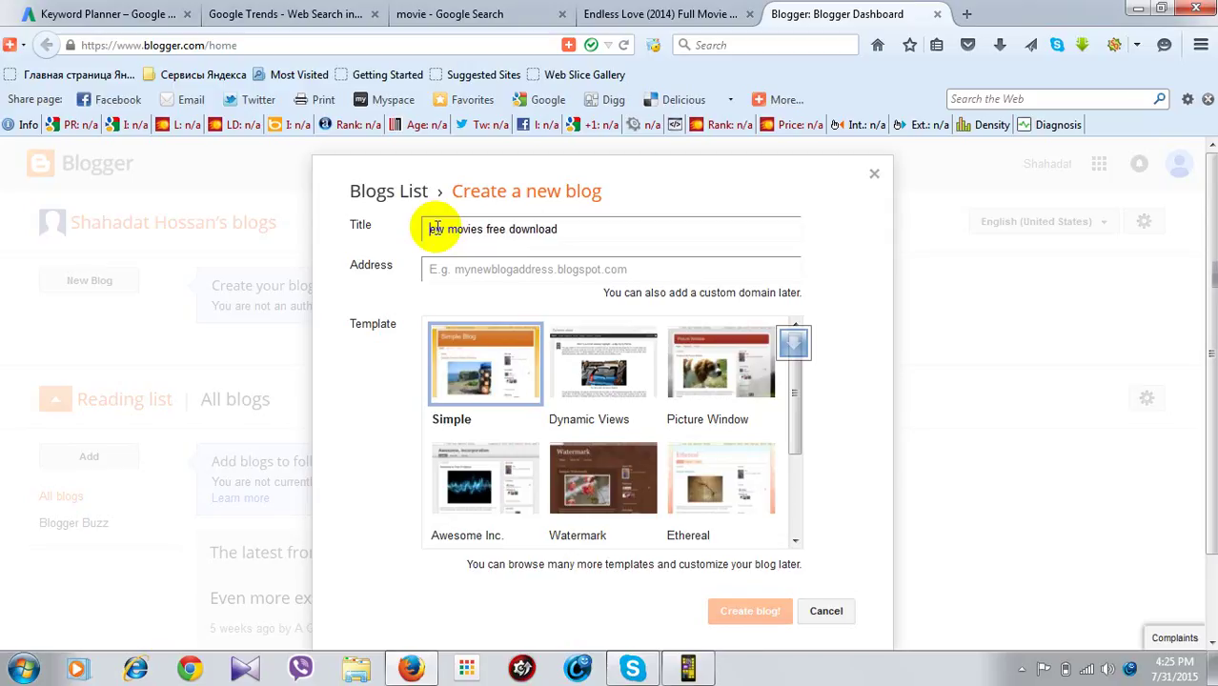
pyautogui.write('N')
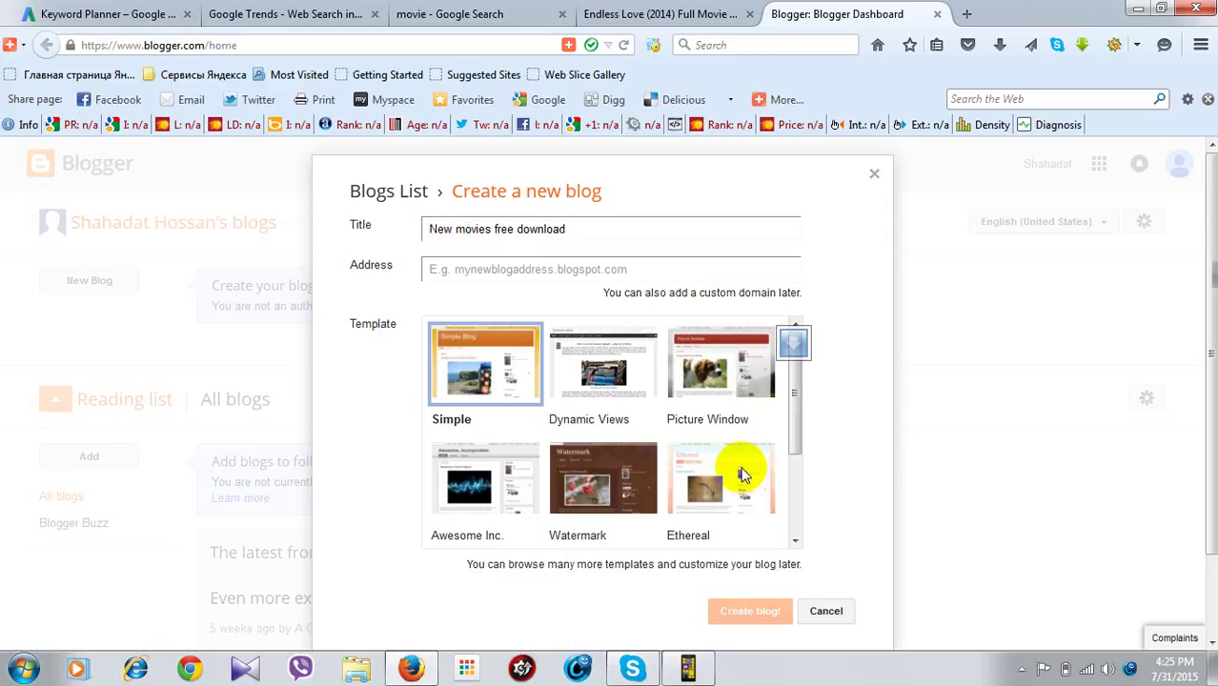
pyautogui.click(466, 235)
pyautogui.press('BackSpace')
pyautogui.write('M')
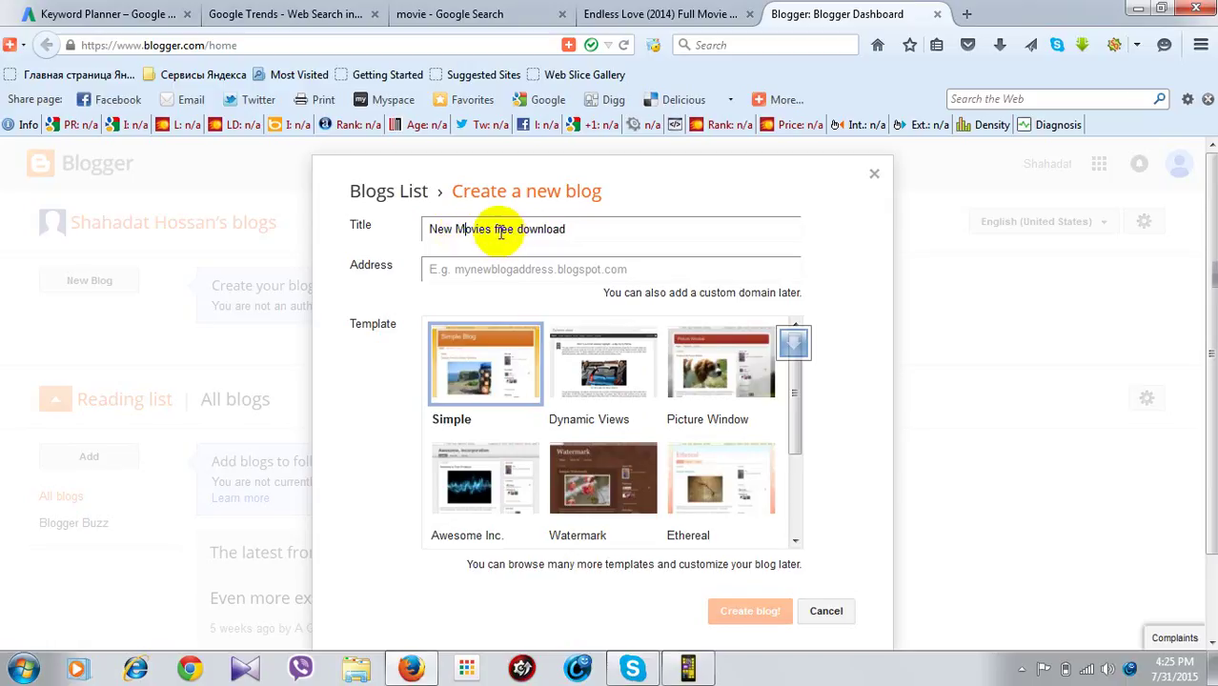
pyautogui.press('BackSpace')
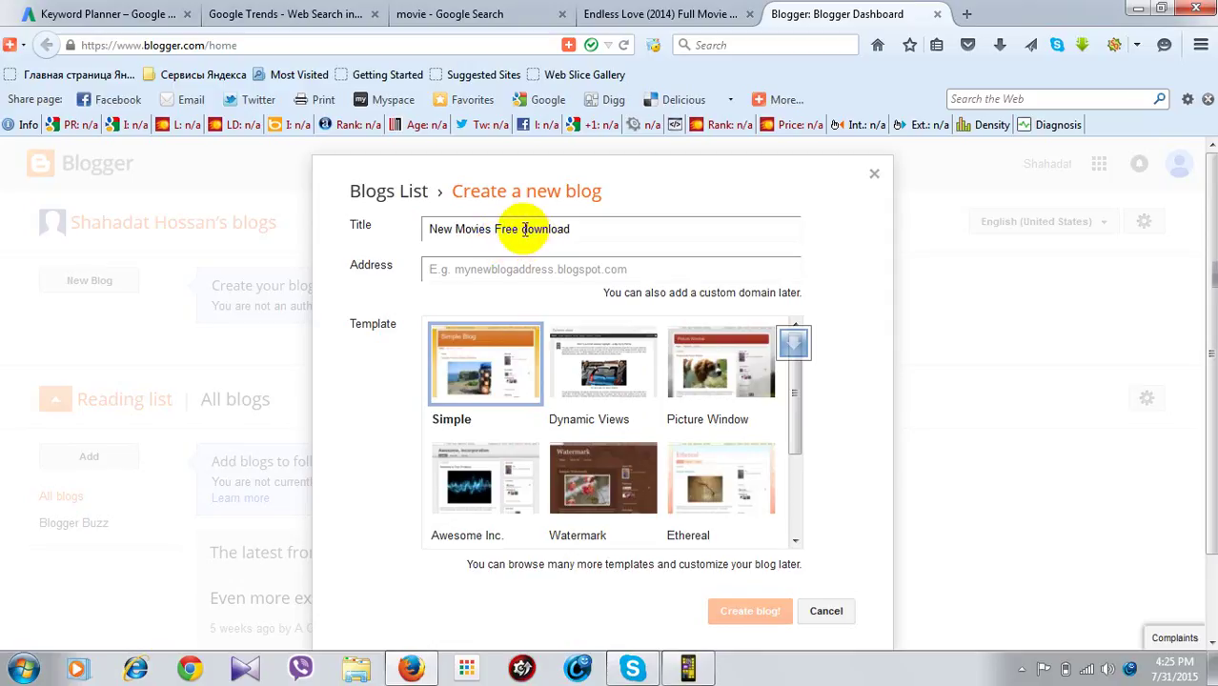
pyautogui.press('BackSpace')
pyautogui.write('D')
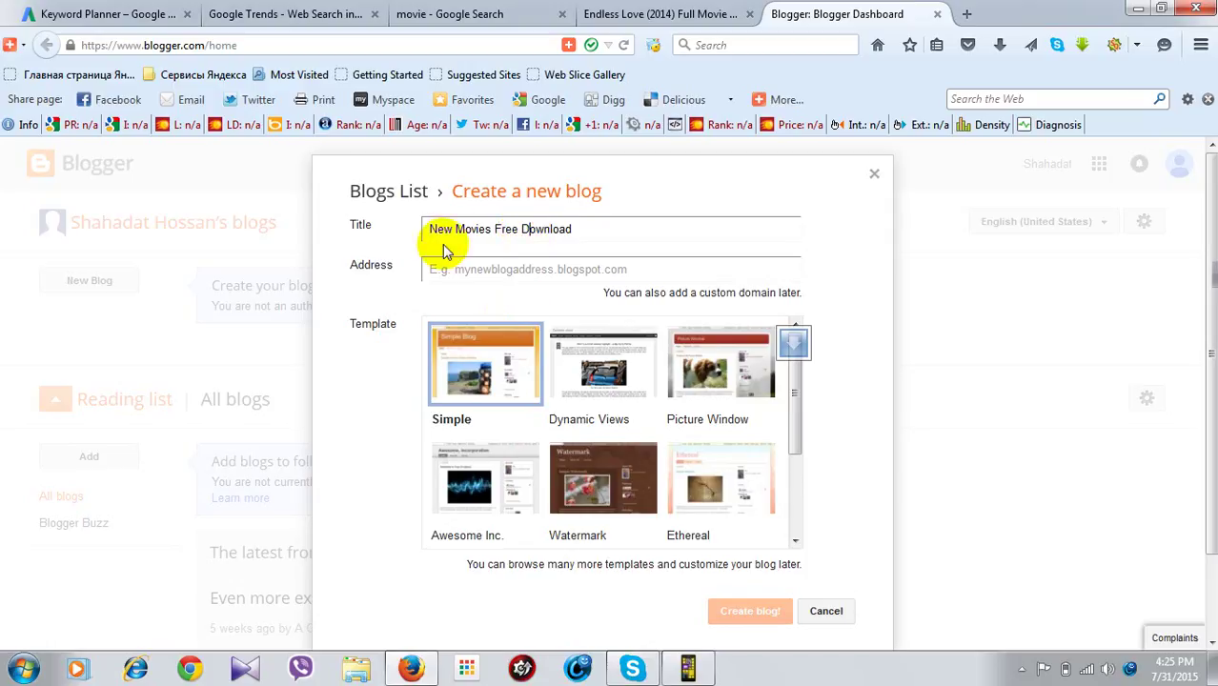
# - Enter newmovies as the blog's address and accept the suggested newmovies.blogspot.com
pyautogui.click(528, 274)
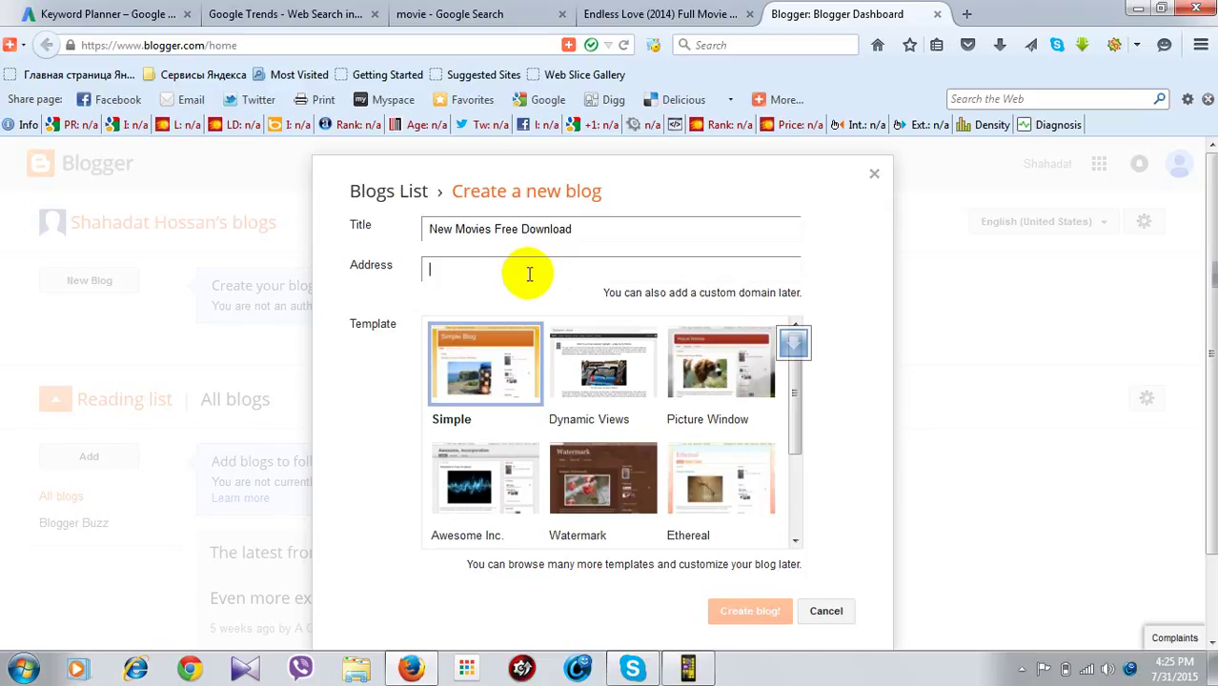
pyautogui.write('new')
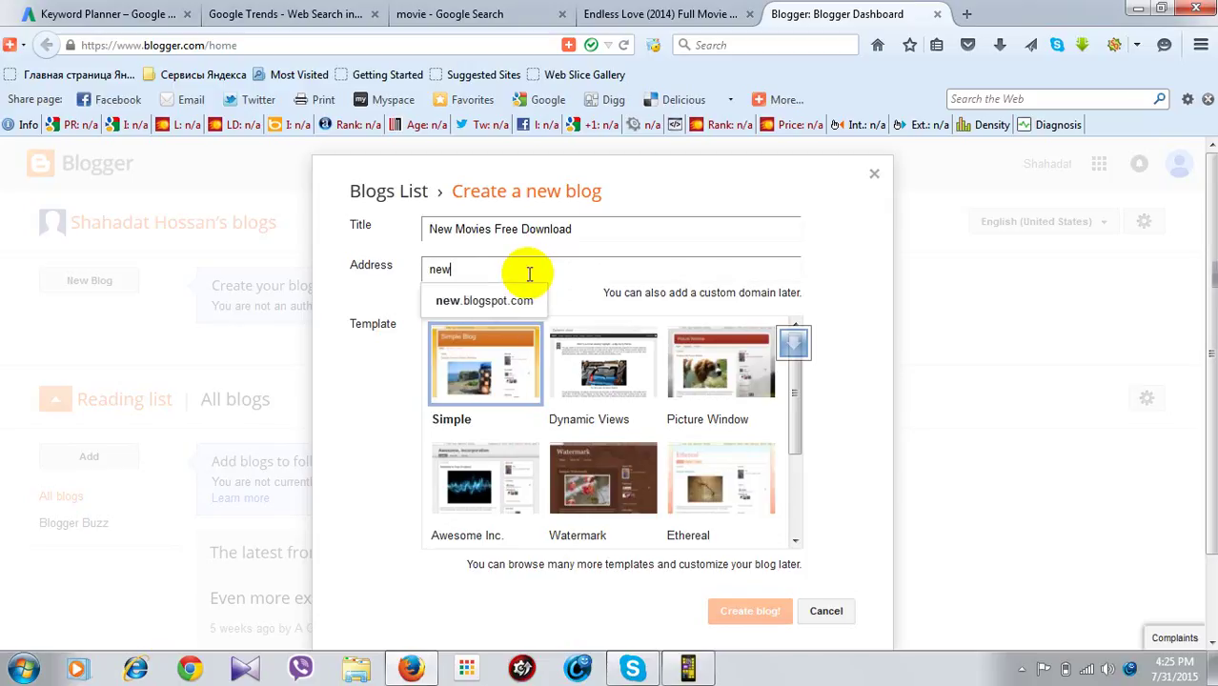
pyautogui.write('m')
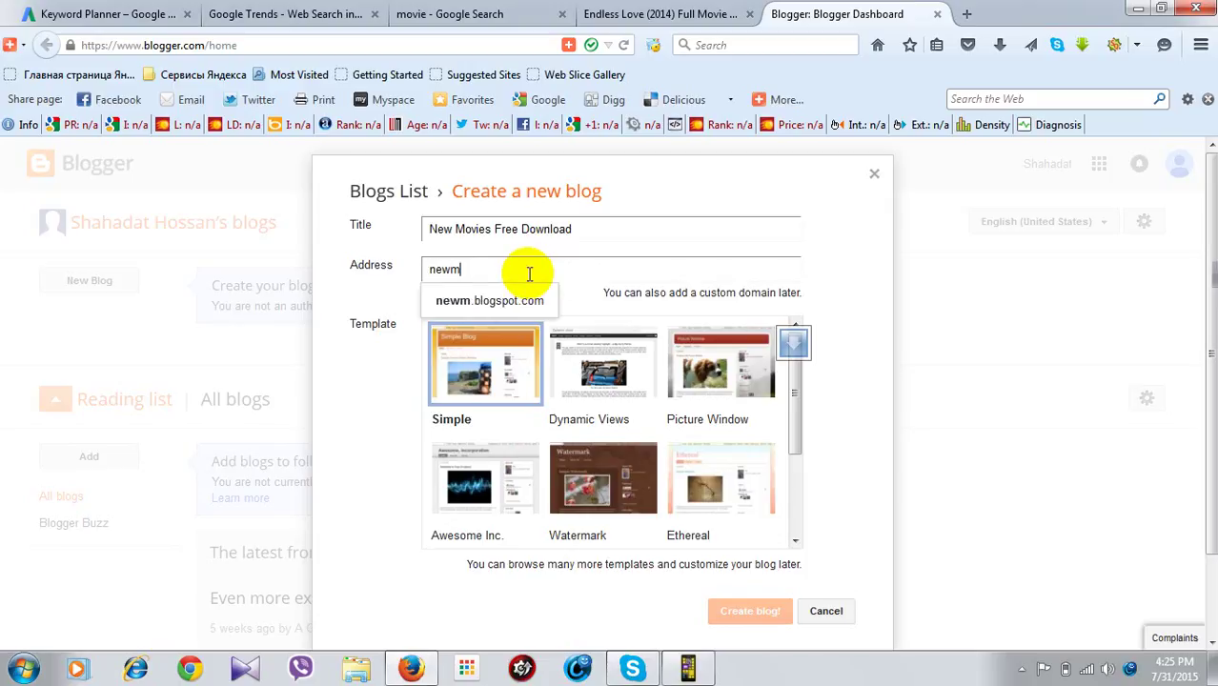
pyautogui.write('ovie')
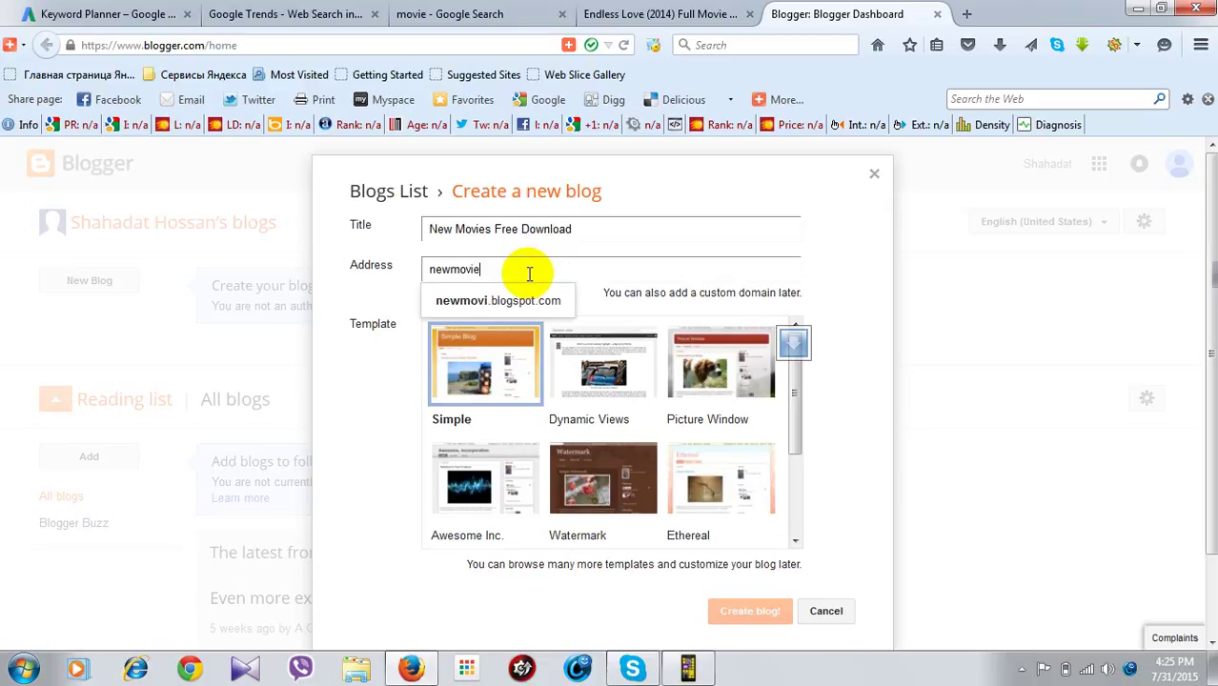
pyautogui.write('s')
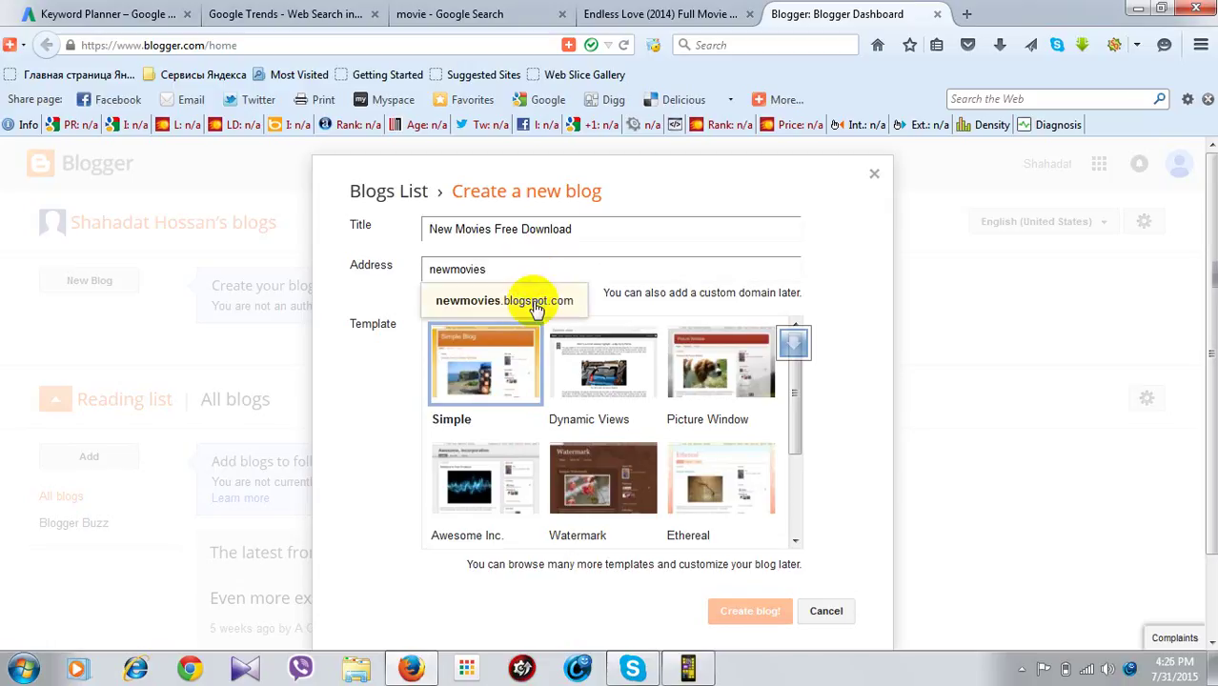
pyautogui.click(536, 306)
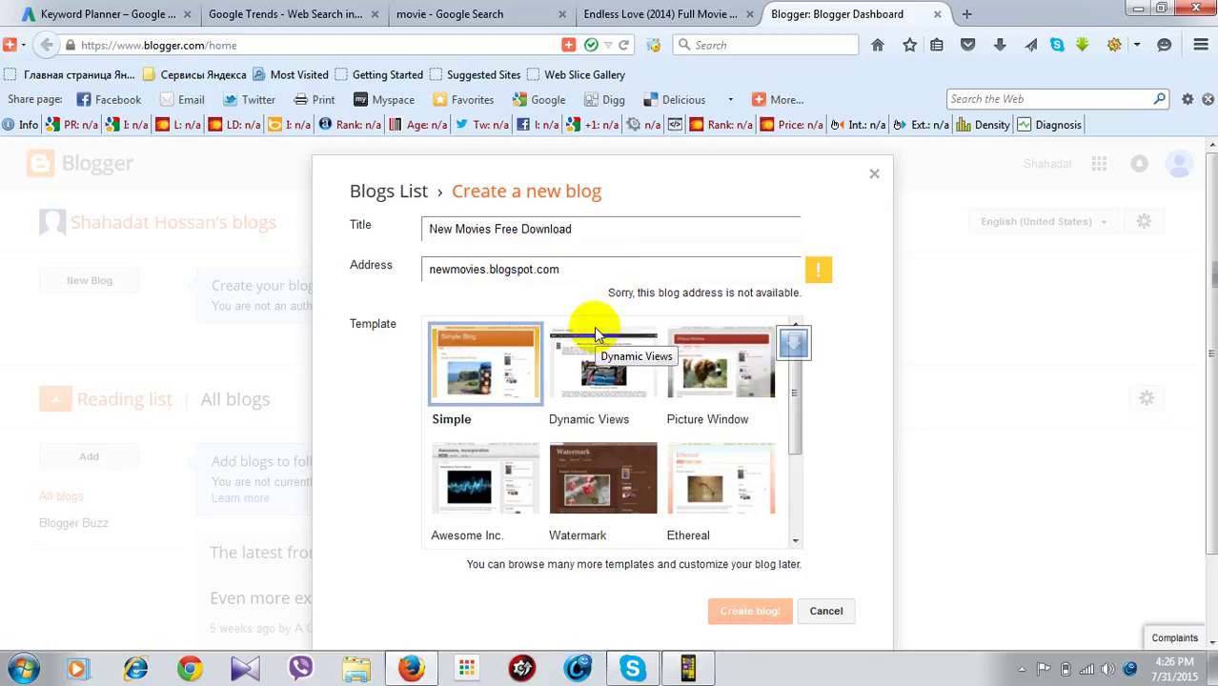
# - Extend the blog's address to newmoviesfree.blogspot.com and, after checking it, to newmoviesfreedownload.blogspot.com
pyautogui.write('free')
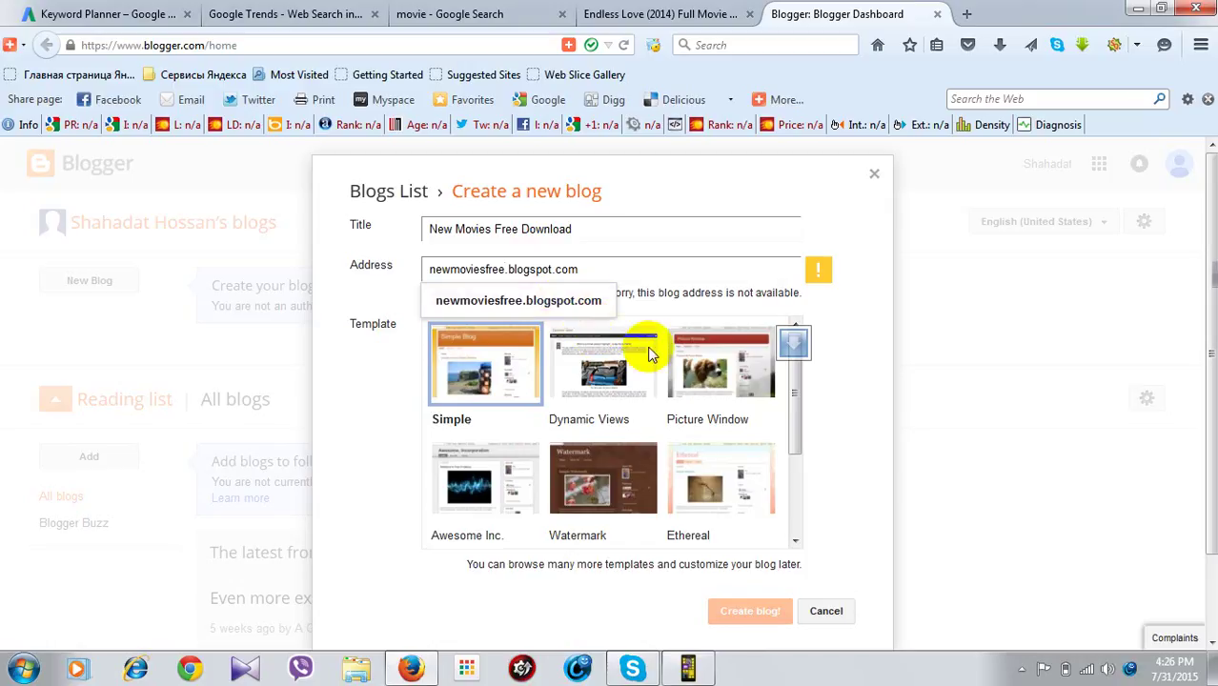
pyautogui.click(577, 303)
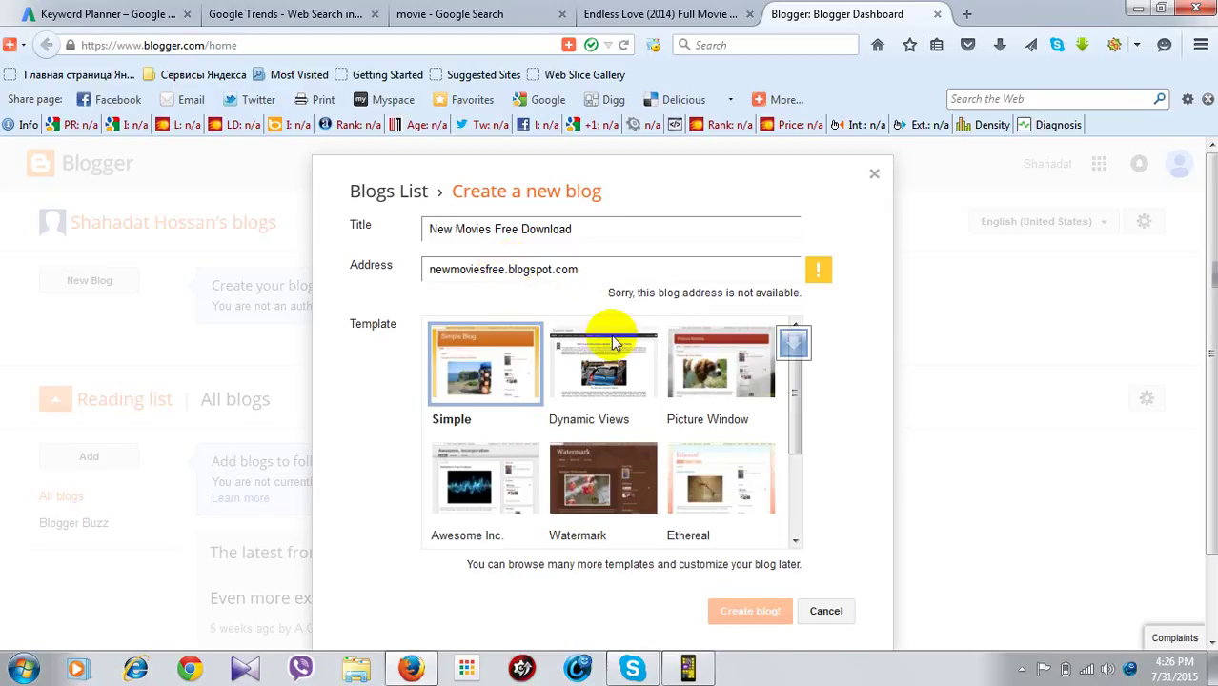
pyautogui.write('doe')
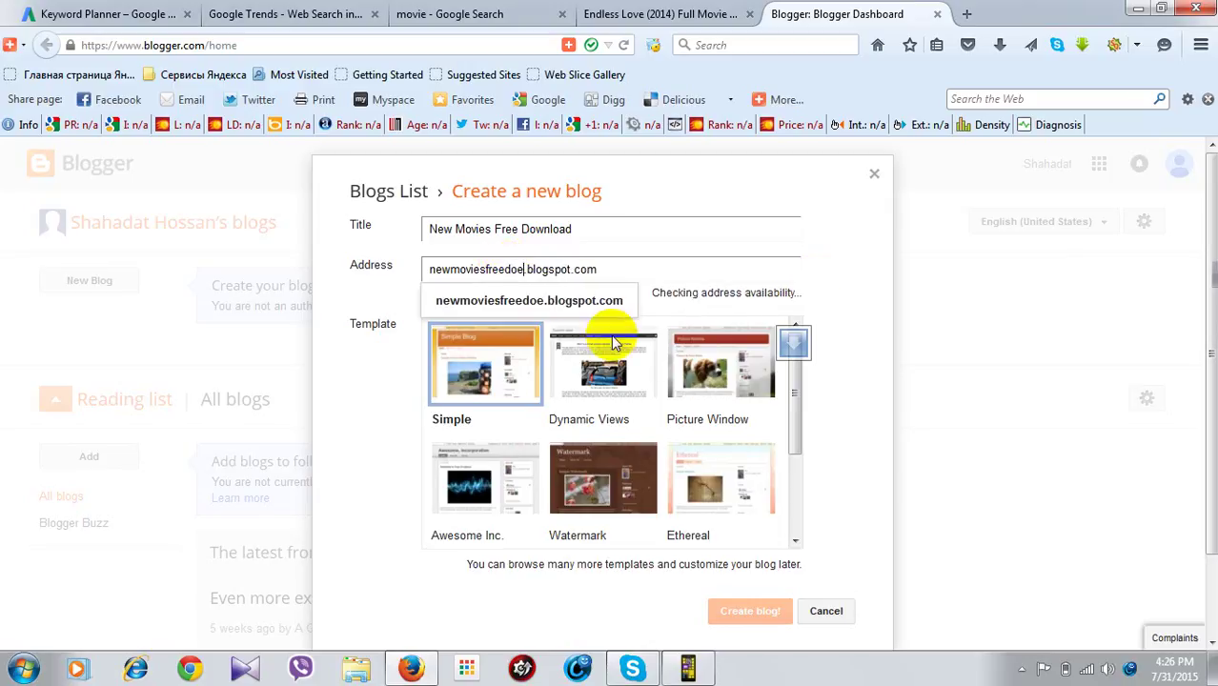
pyautogui.press('BackSpace')
pyautogui.write('wn')
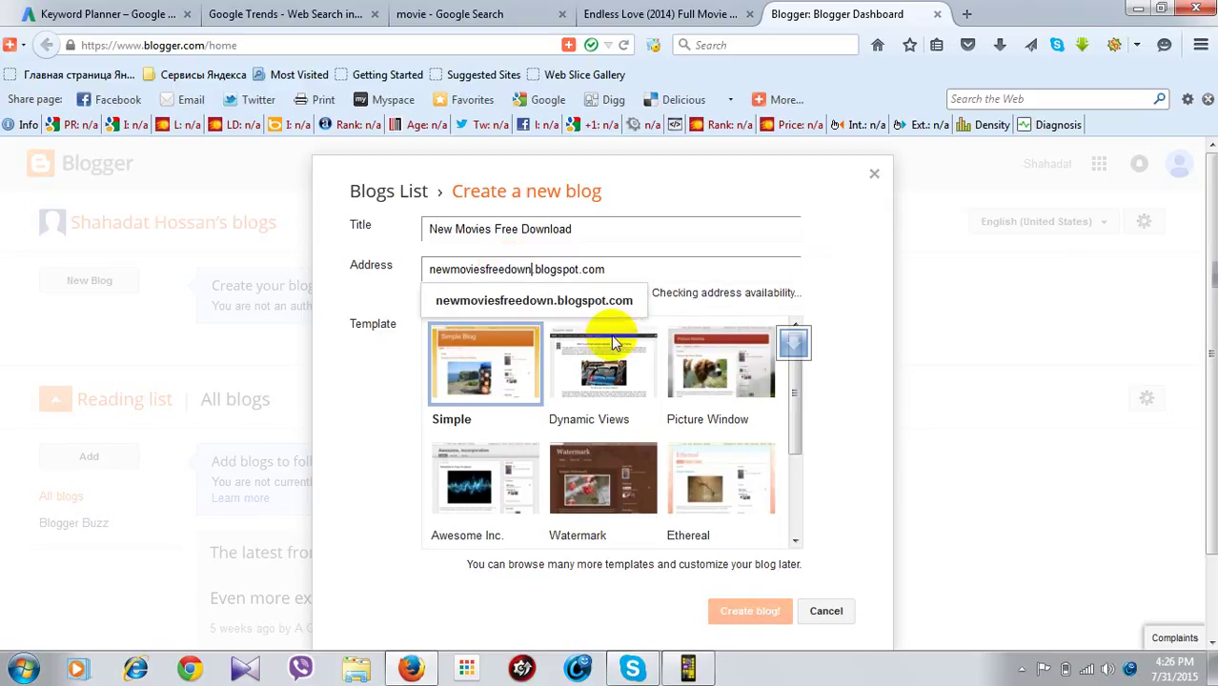
pyautogui.write('load')
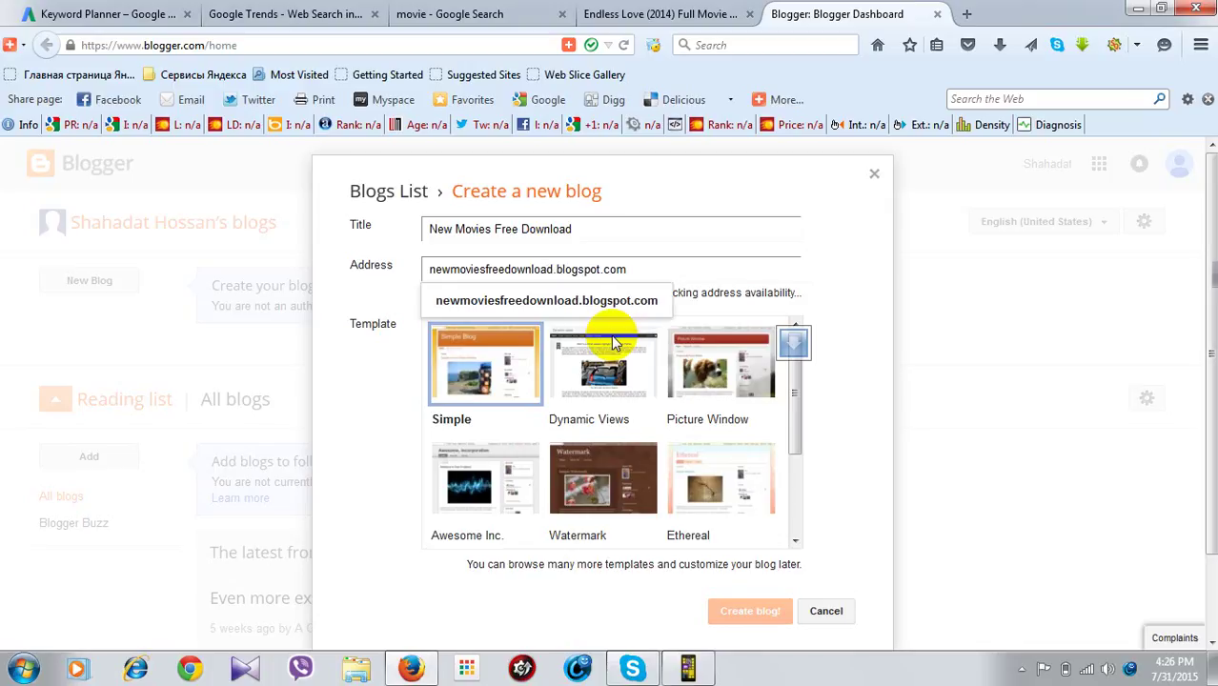
pyautogui.click(540, 307)
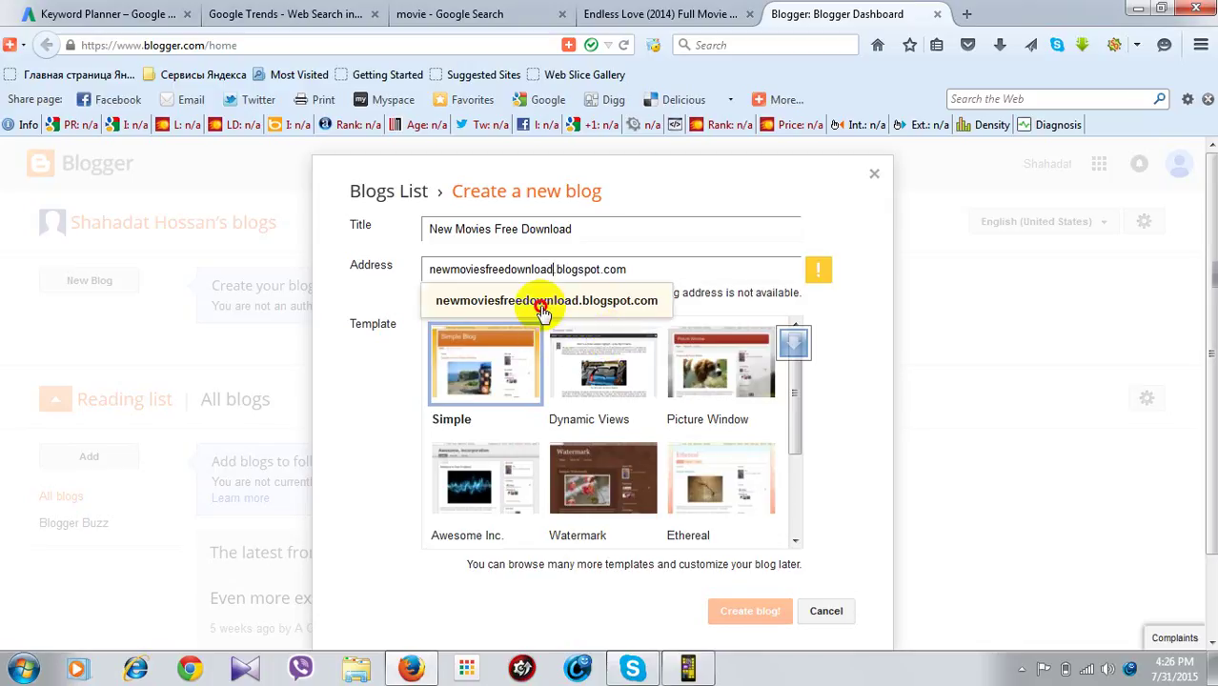
# - Prefix the blog's address with "latest" and accept the suggested latestnewmoviesfreedownload.blogspot.com
pyautogui.doubleClick(552, 274)
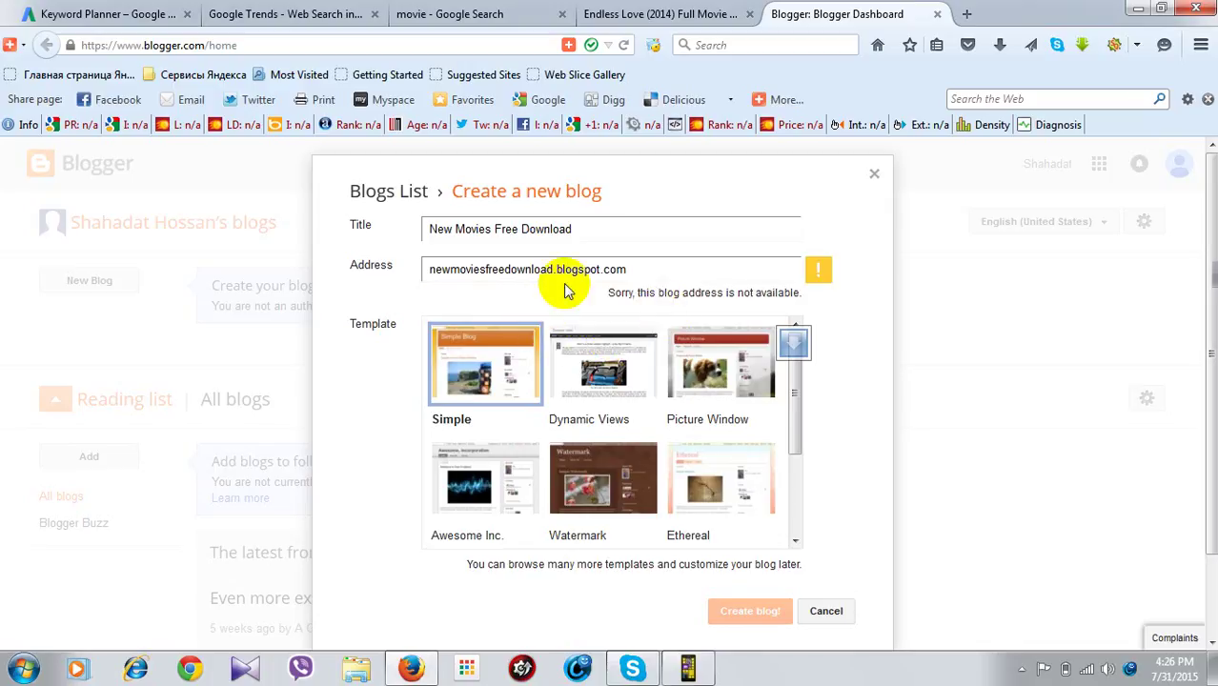
pyautogui.click(551, 276)
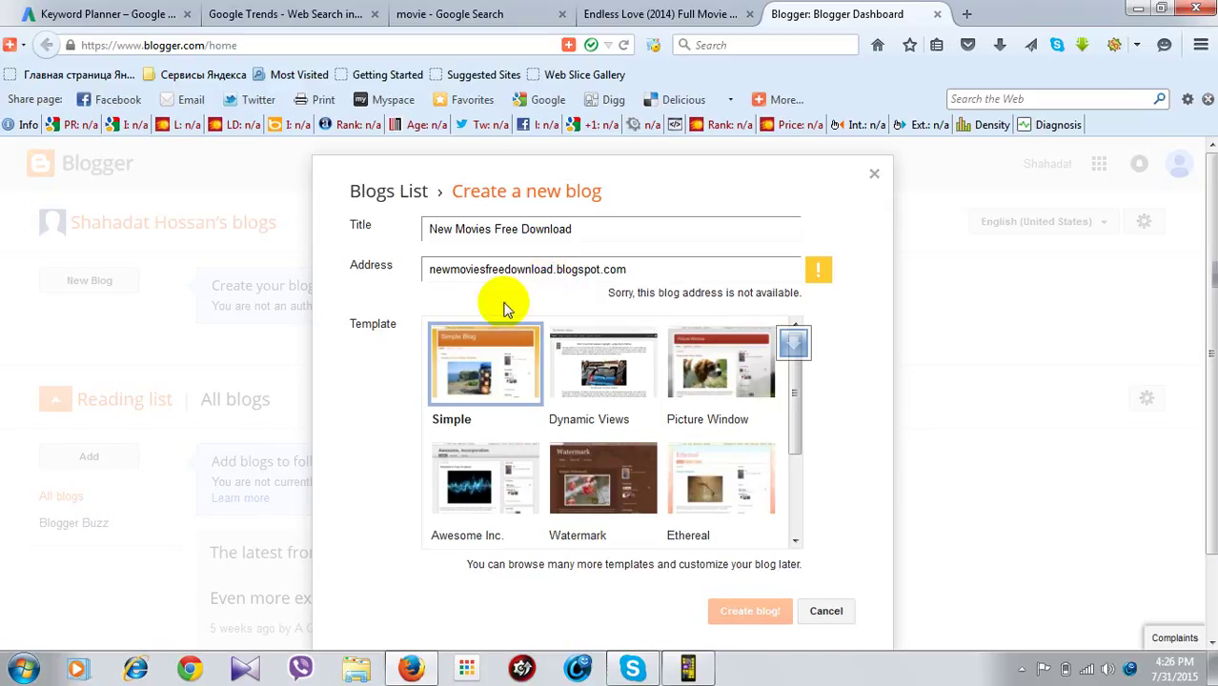
pyautogui.click(428, 268)
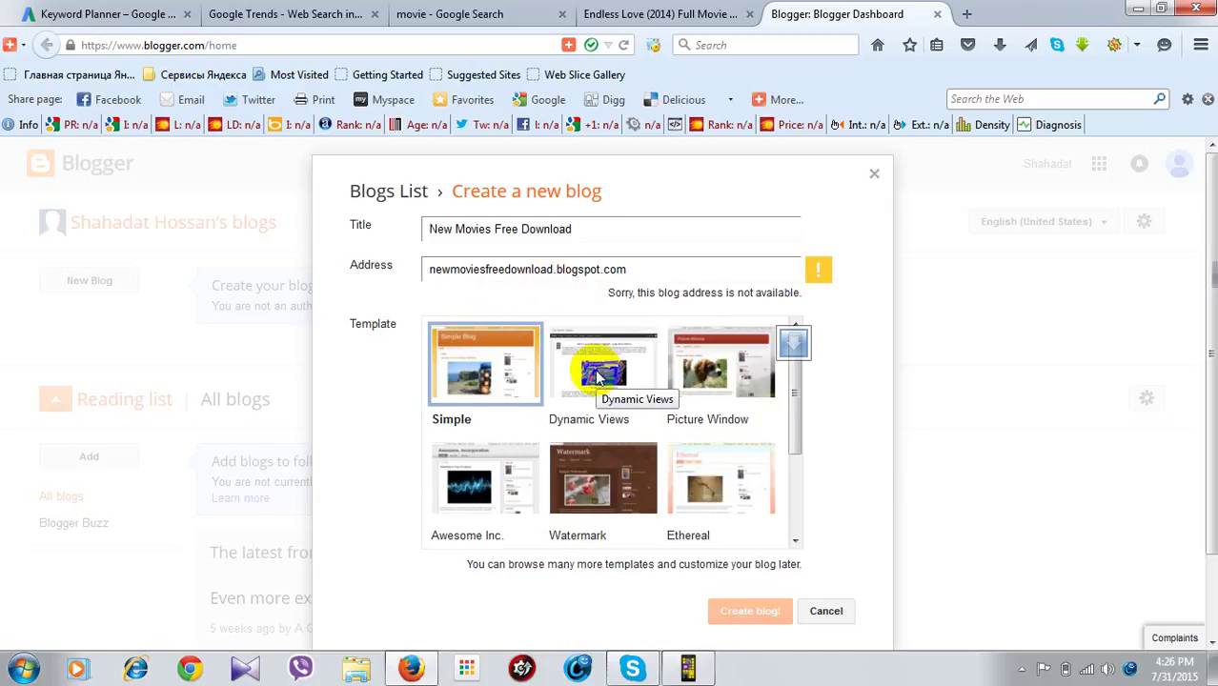
pyautogui.write('late')
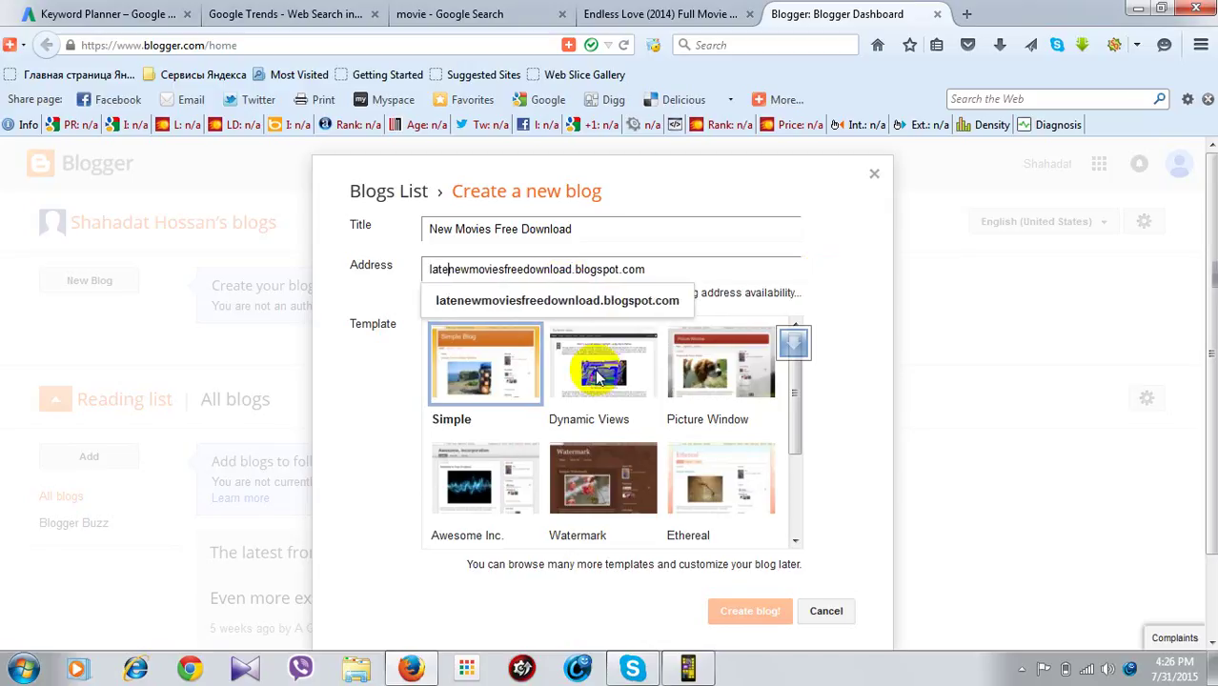
pyautogui.write('st')
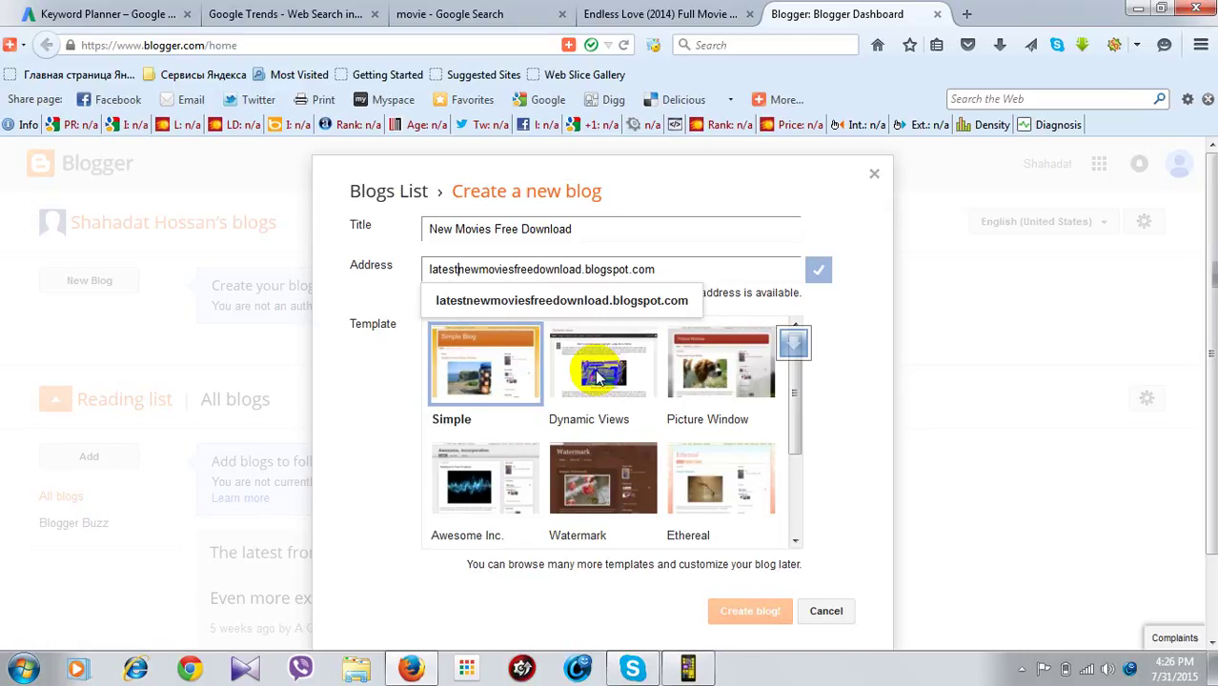
pyautogui.click(541, 310)
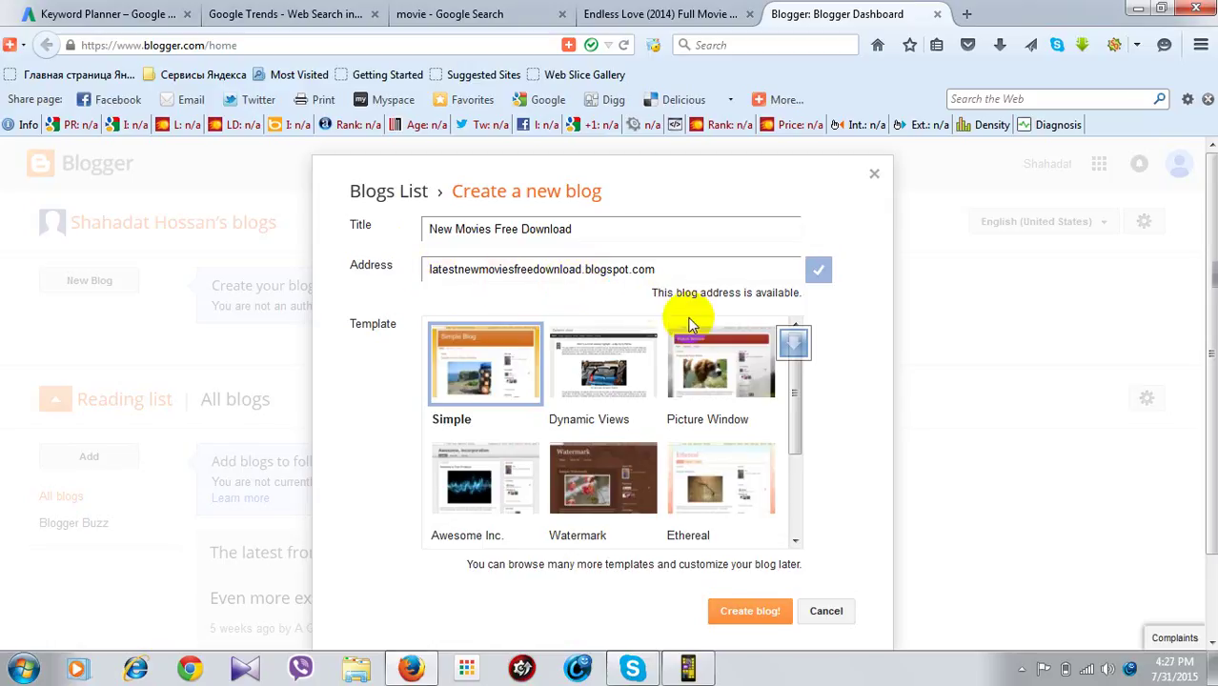
# - Discard the new blog form without creating the blog and sign out of the current Google account
pyautogui.click(874, 175)
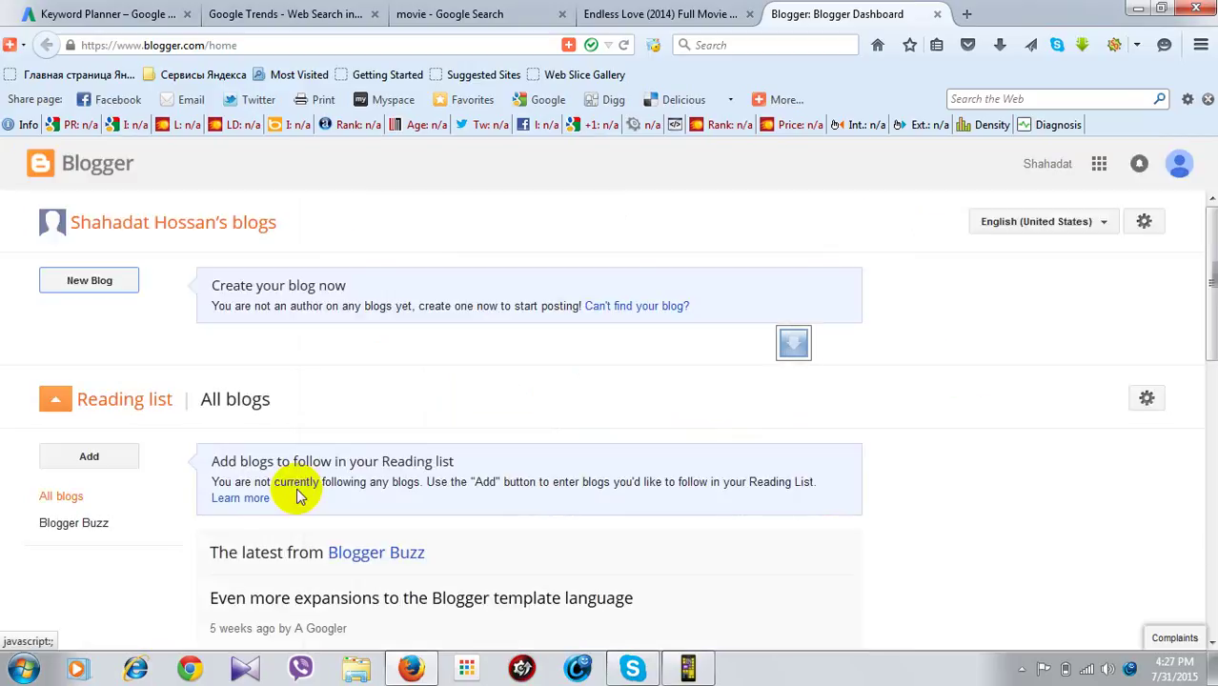
pyautogui.scroll(-2, 405, 537)
pyautogui.scroll(2, 362, 524)
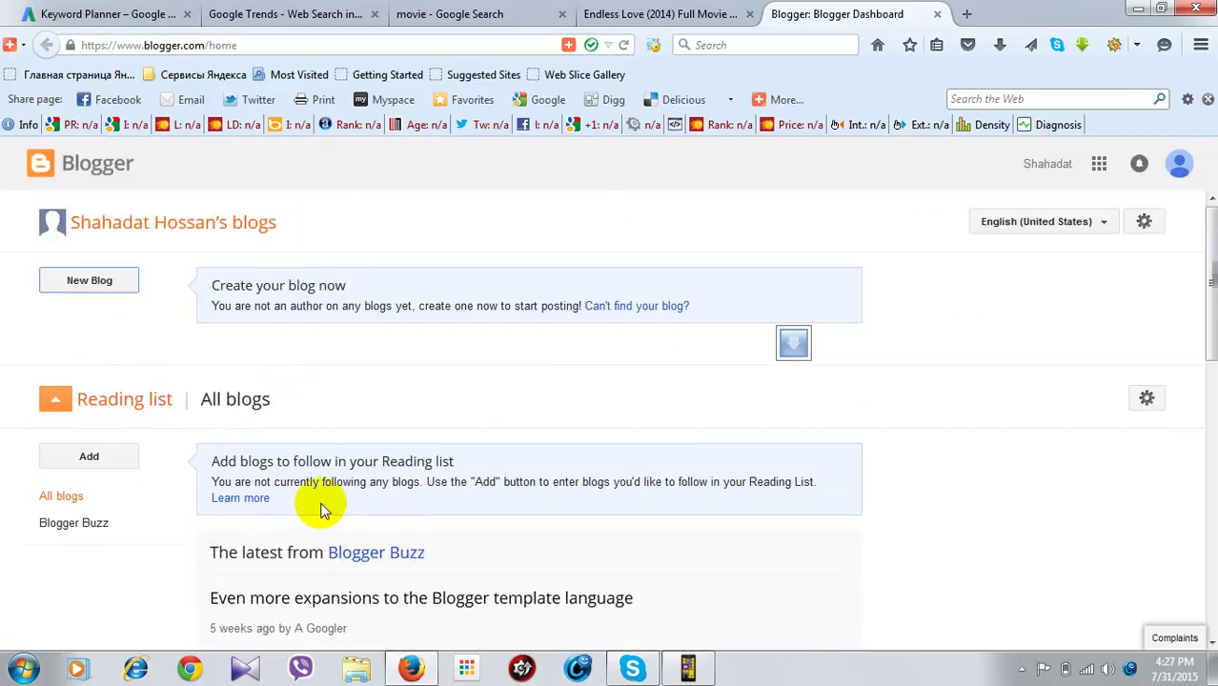
pyautogui.click(1164, 163)
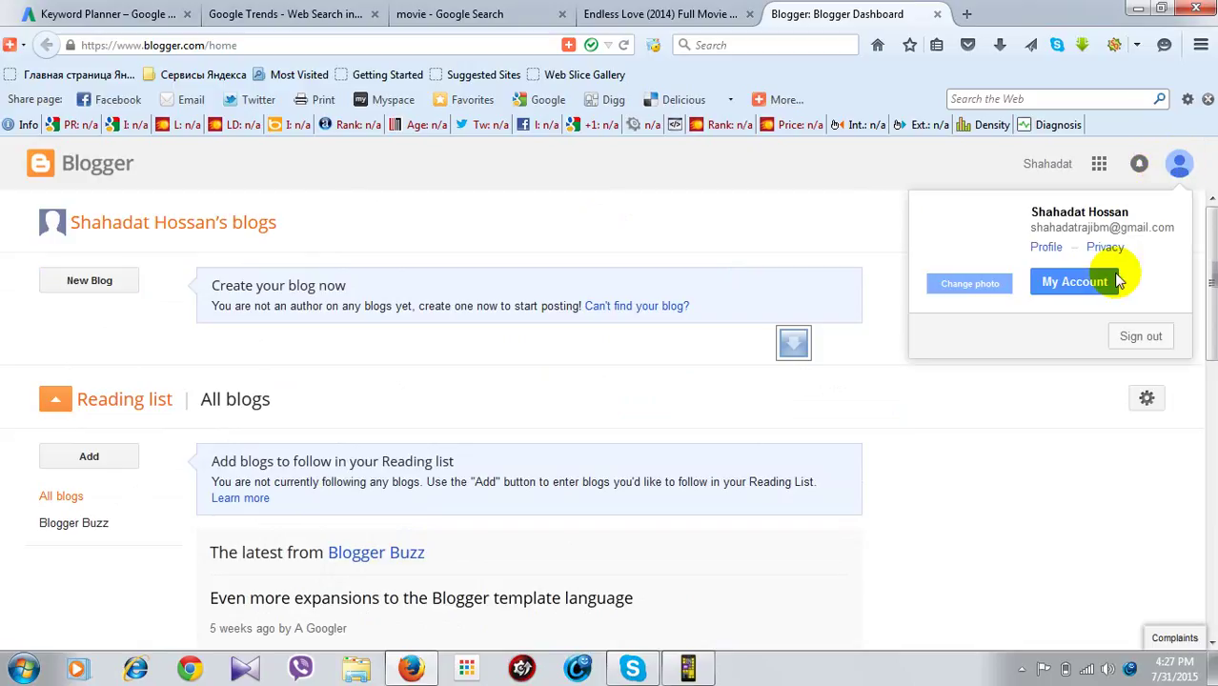
pyautogui.click(1142, 338)
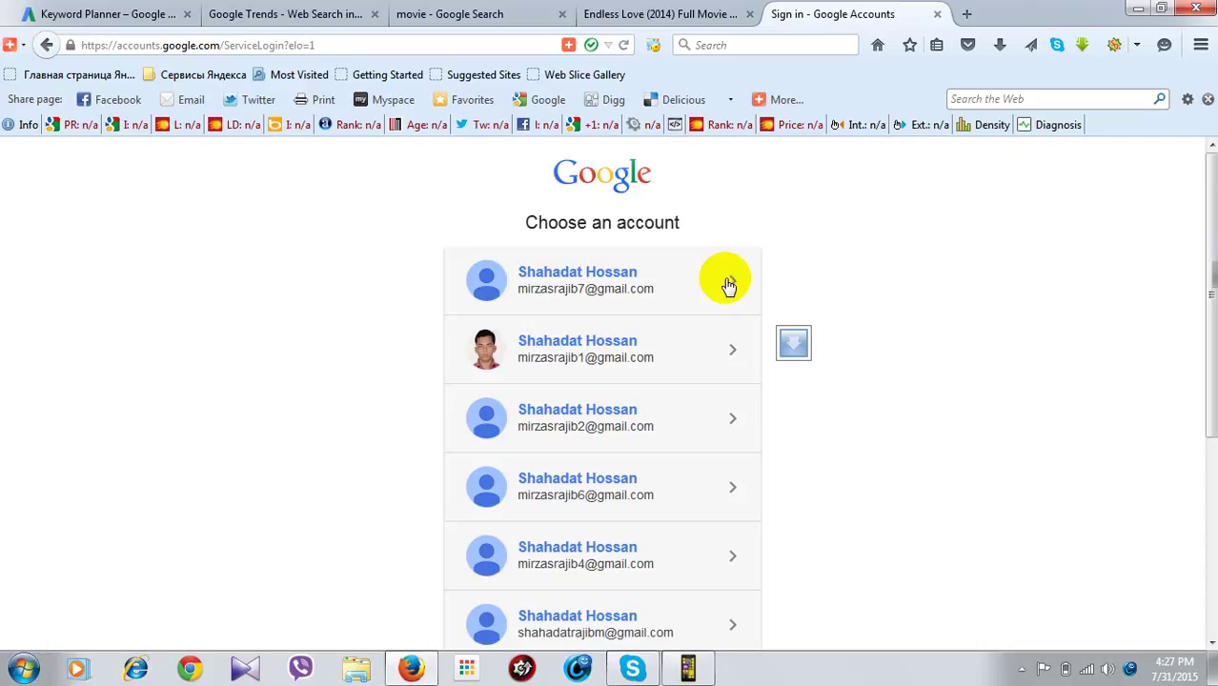
# - Sign in with another of the saved Google accounts, the second-to-last in the list, using its prefilled password
pyautogui.scroll(-5, 700, 483)
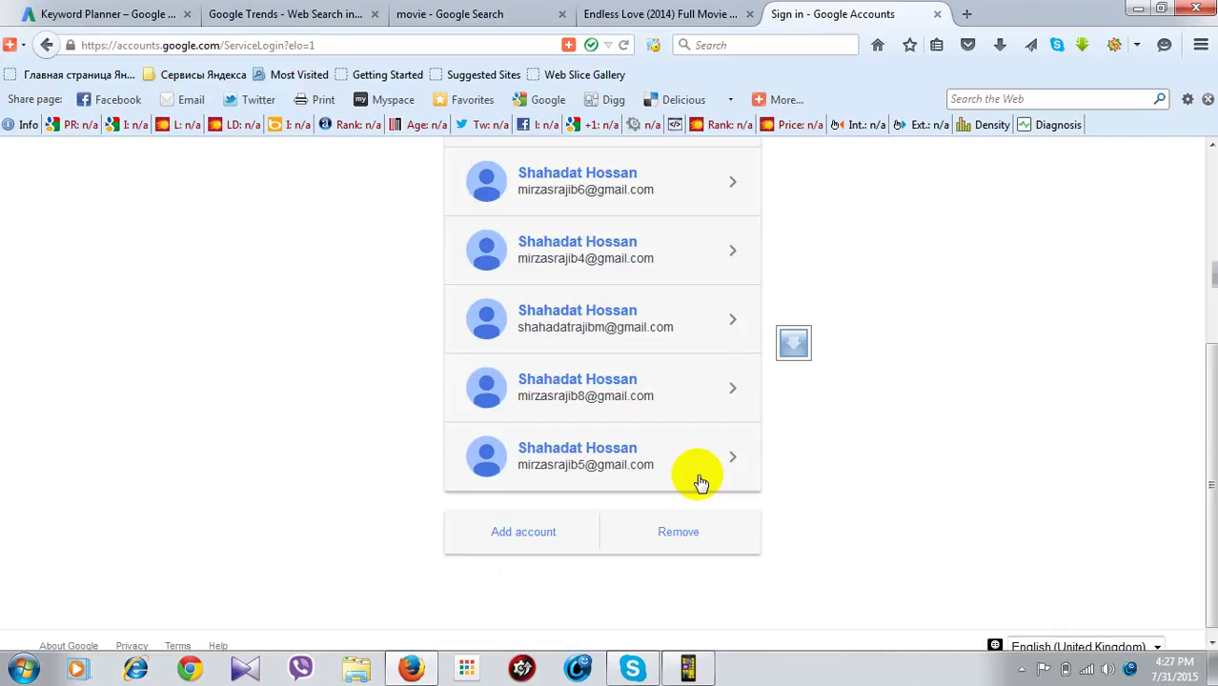
pyautogui.click(635, 417)
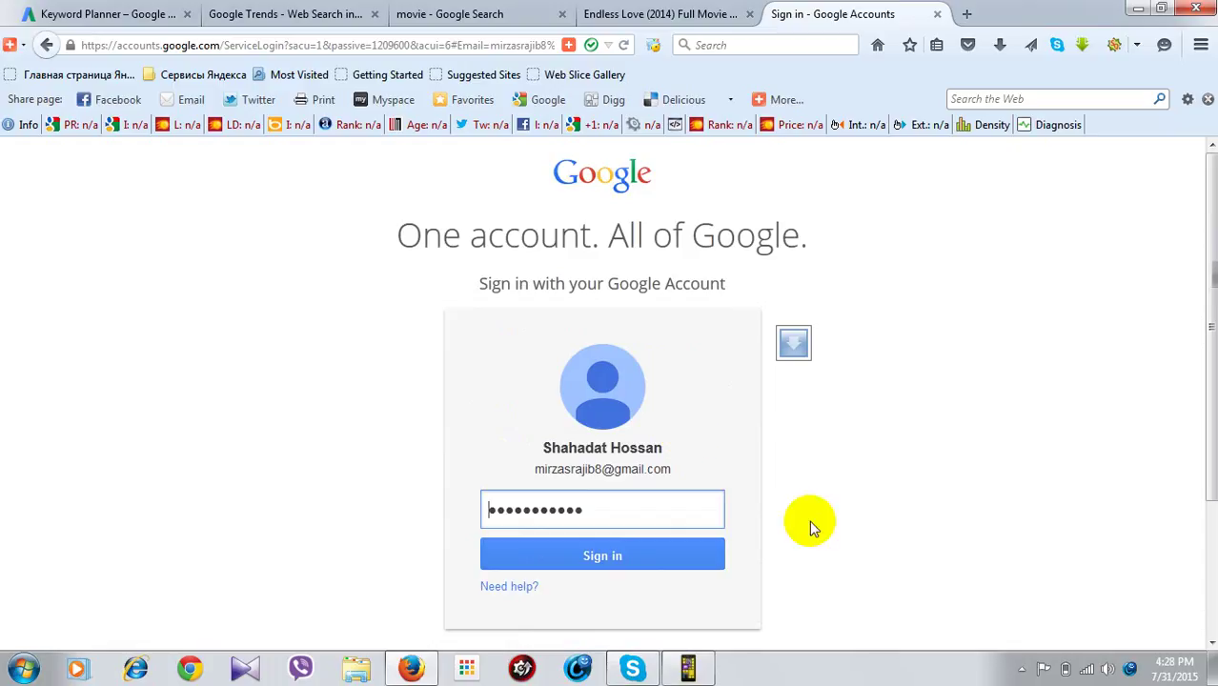
pyautogui.click(674, 564)
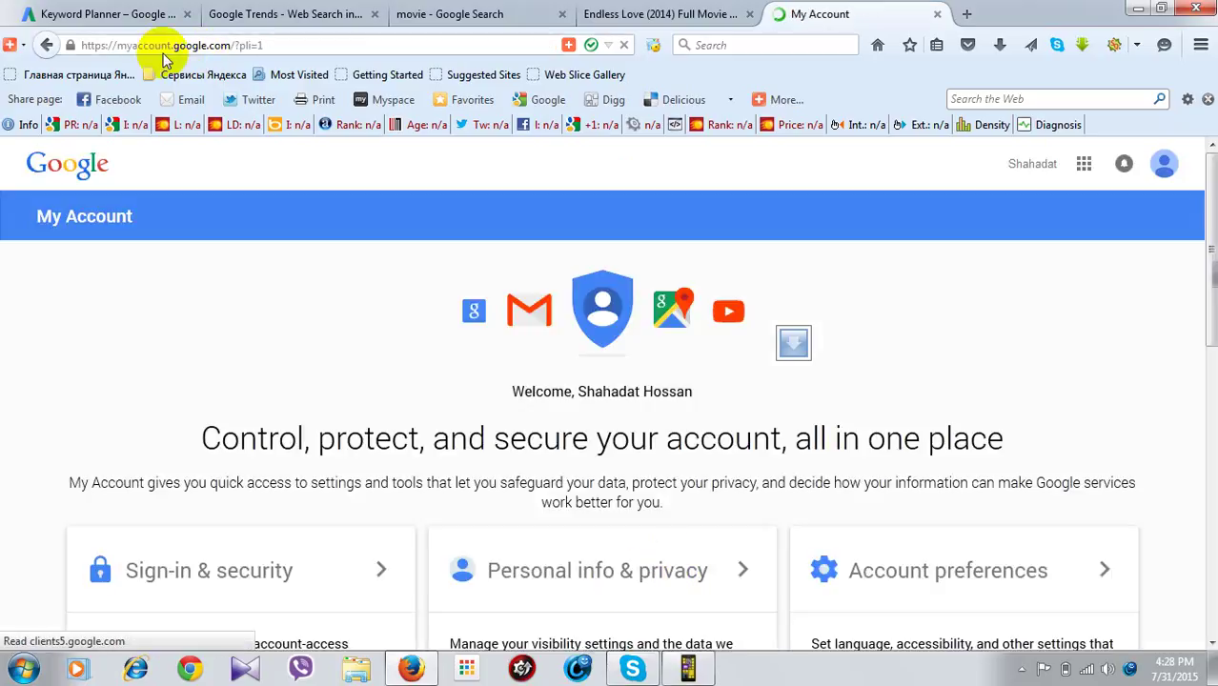
# - Go to blogger.com to open the blog dashboard of the signed-in account
pyautogui.click(163, 48)
pyautogui.write('blogger.com/')
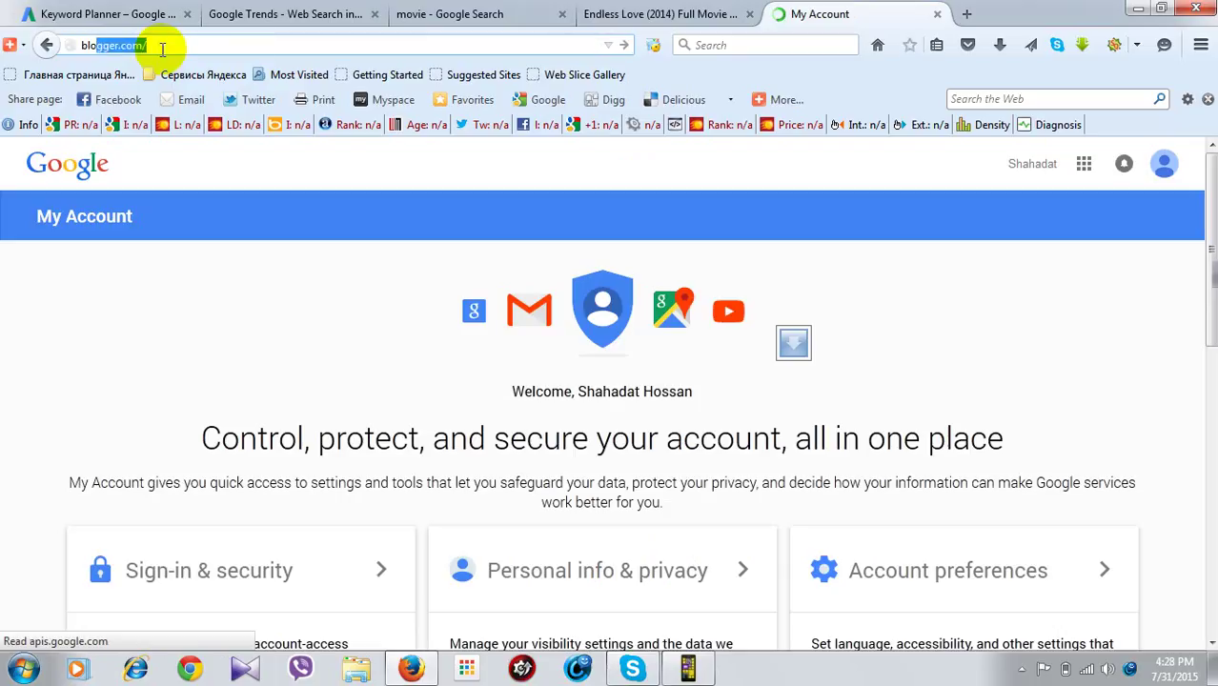
pyautogui.press('Return')
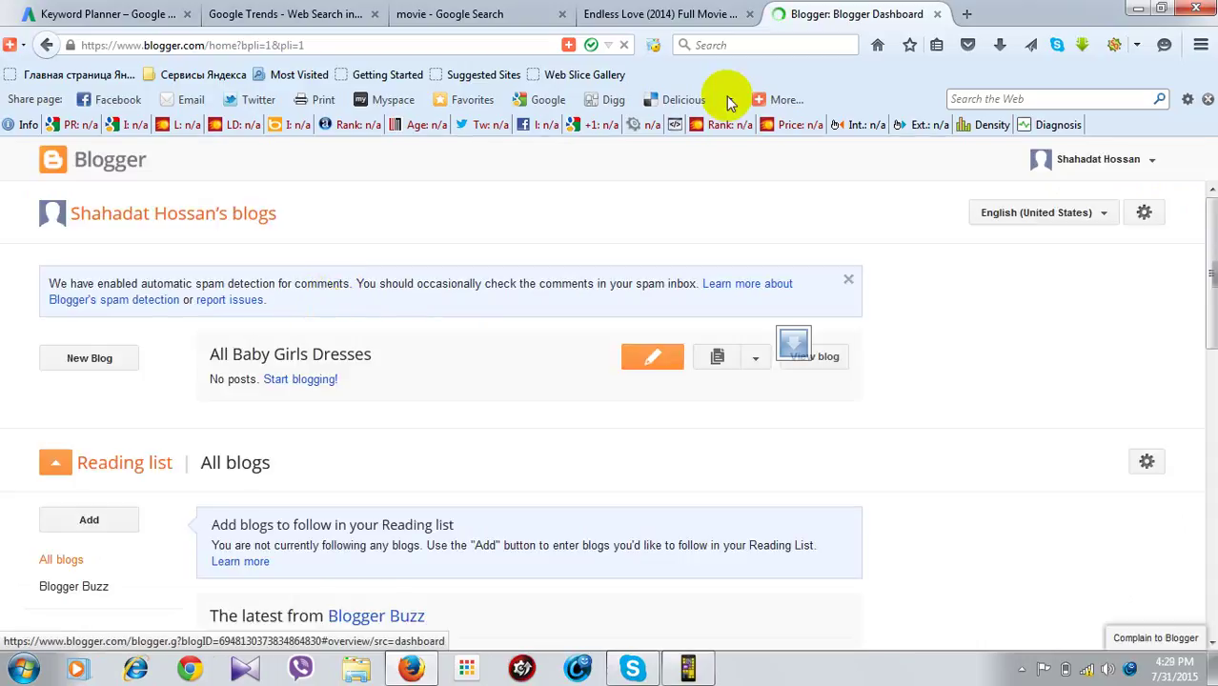
# - Start creating a new blog and enter "New Movie Free Download" as its title
pyautogui.click(105, 359)
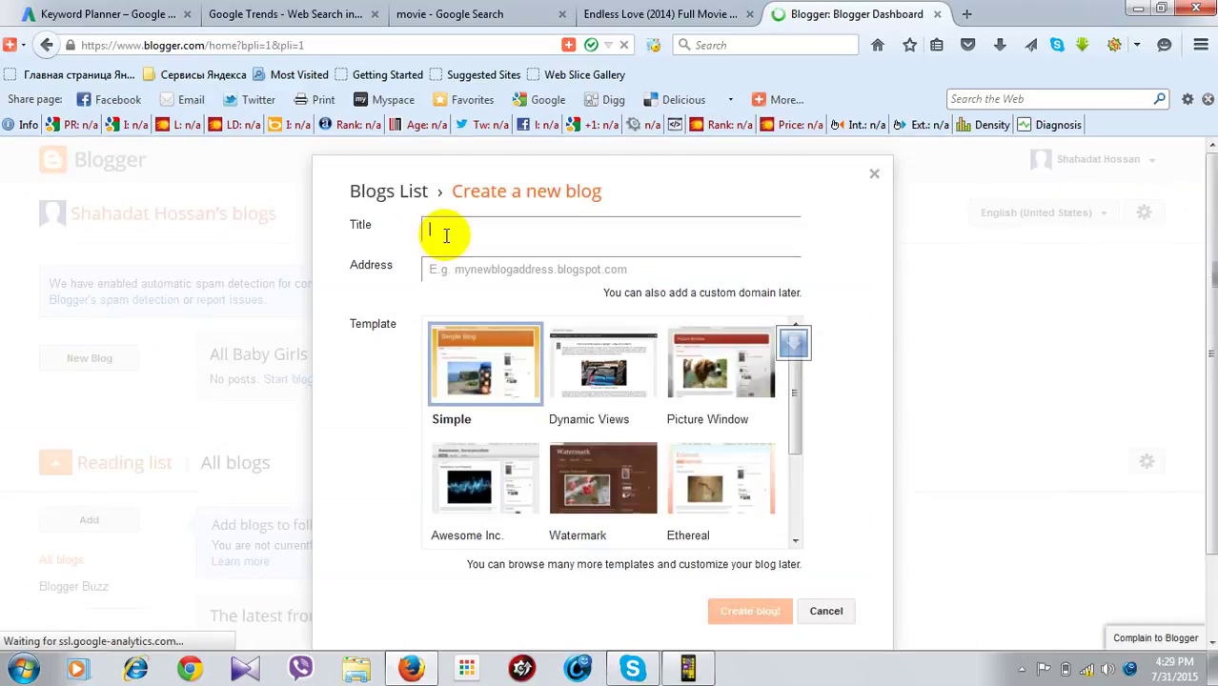
pyautogui.write('New Movie Fr')
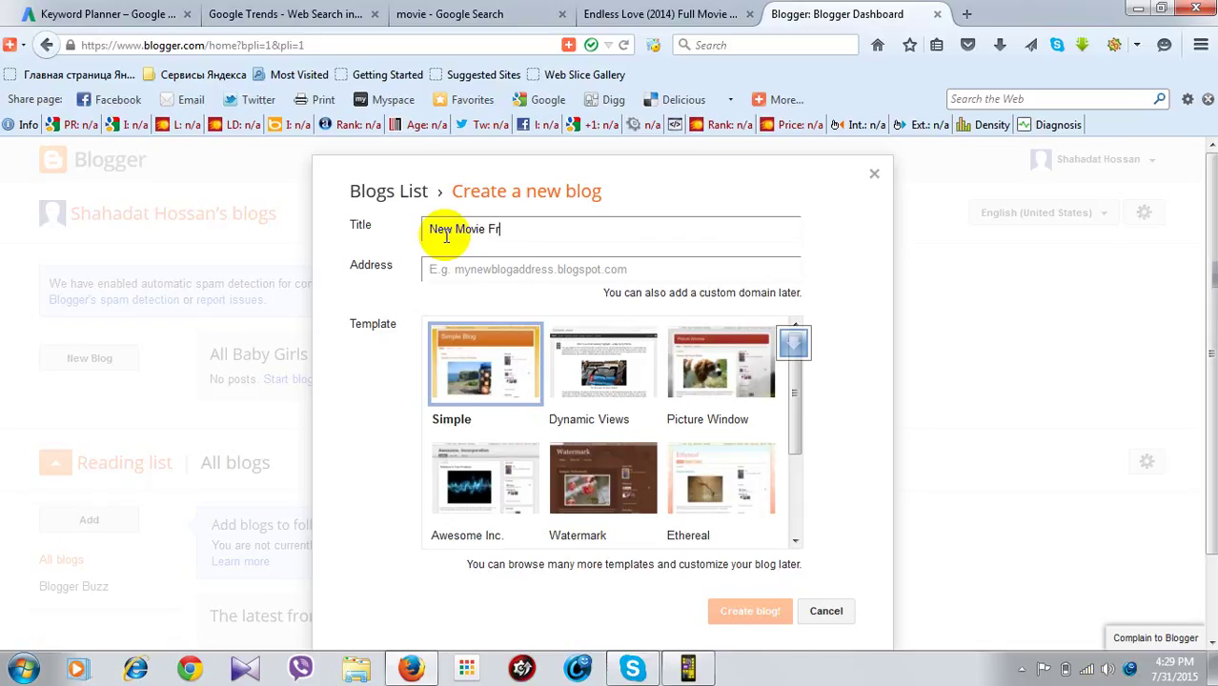
pyautogui.write('ee Download')
# - Enter latestnewmoviefreedownload as the blog's address and accept the suggested latestnewmoviefreedownload.blogspot.com
pyautogui.click(596, 263)
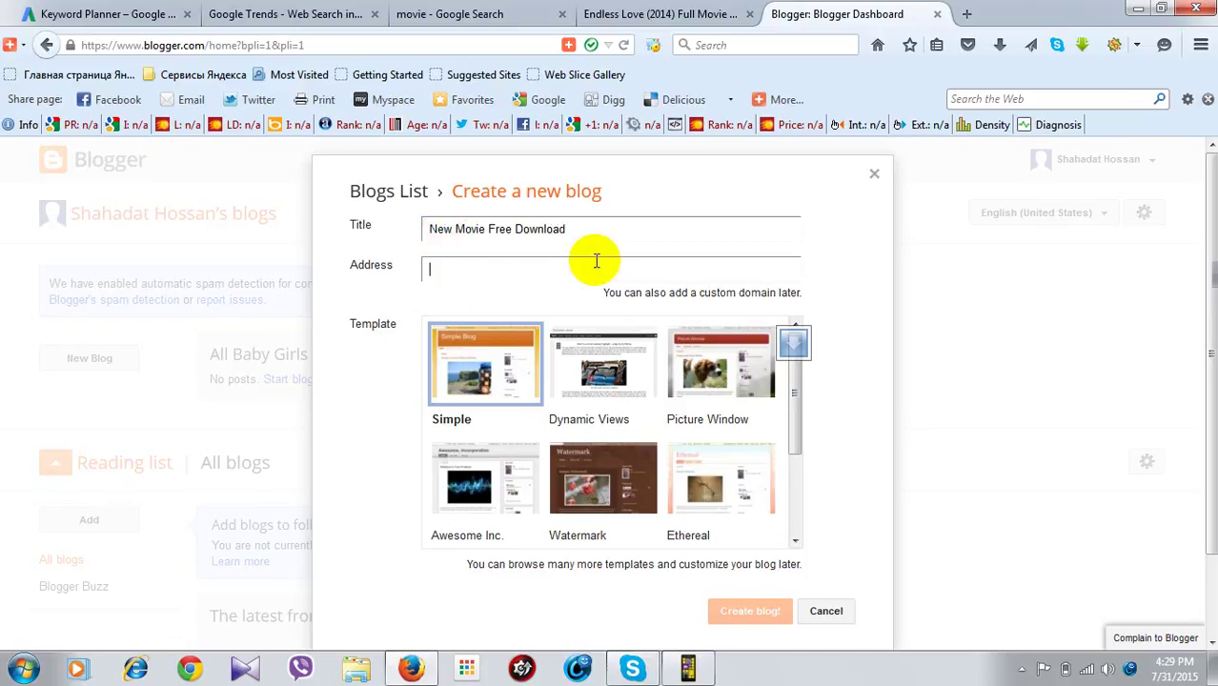
pyautogui.click(411, 218)
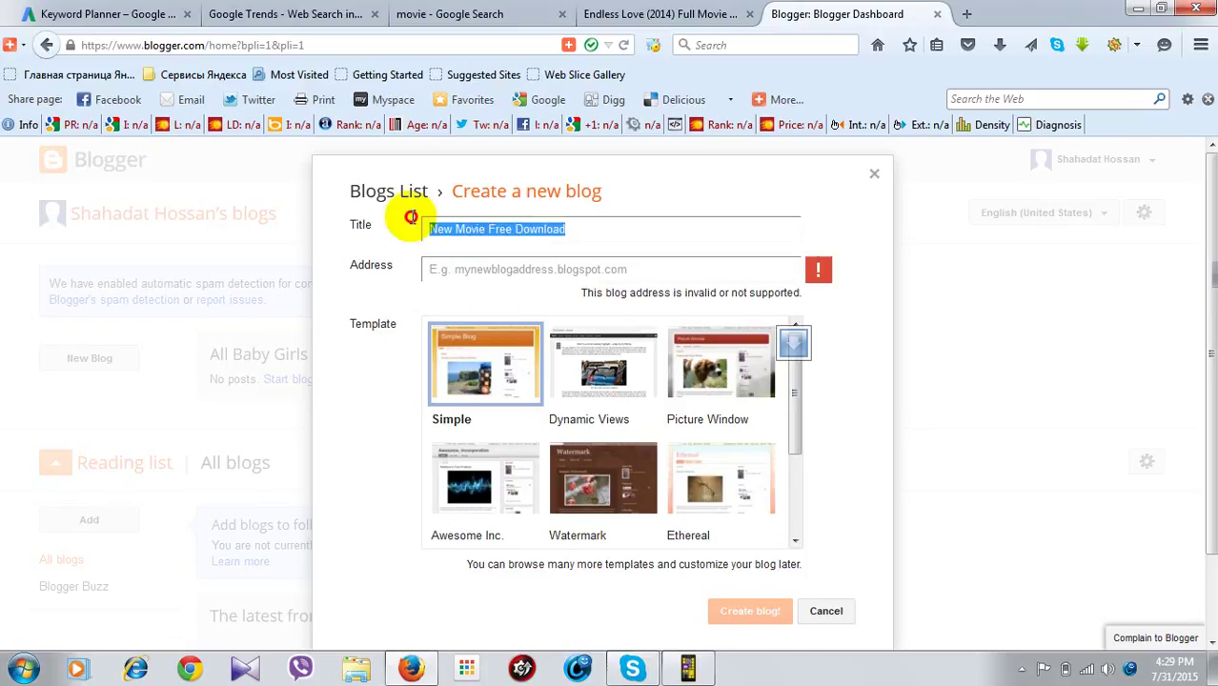
pyautogui.click(478, 281)
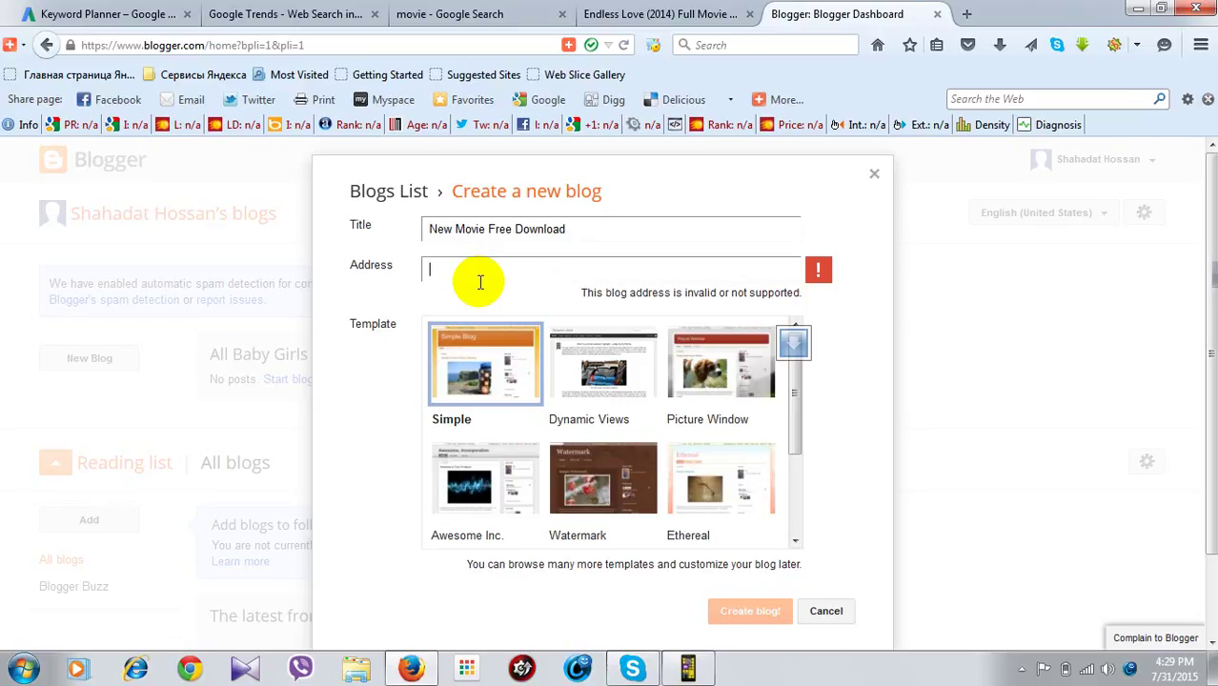
pyautogui.write('late')
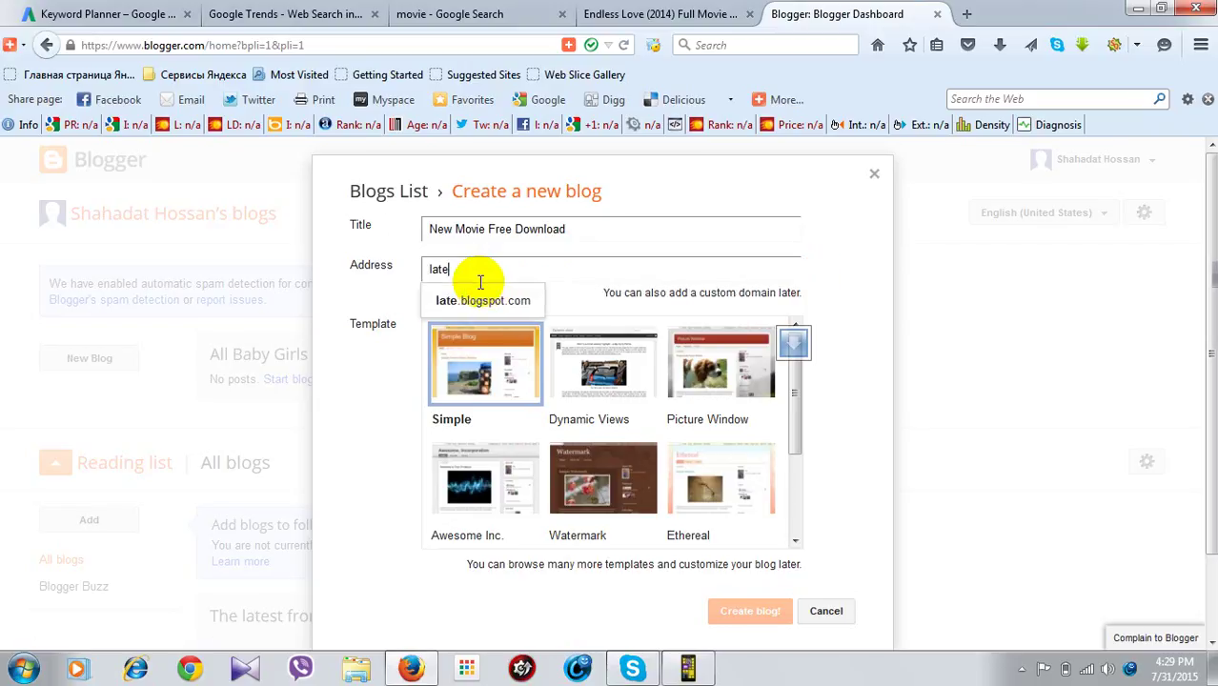
pyautogui.write('st')
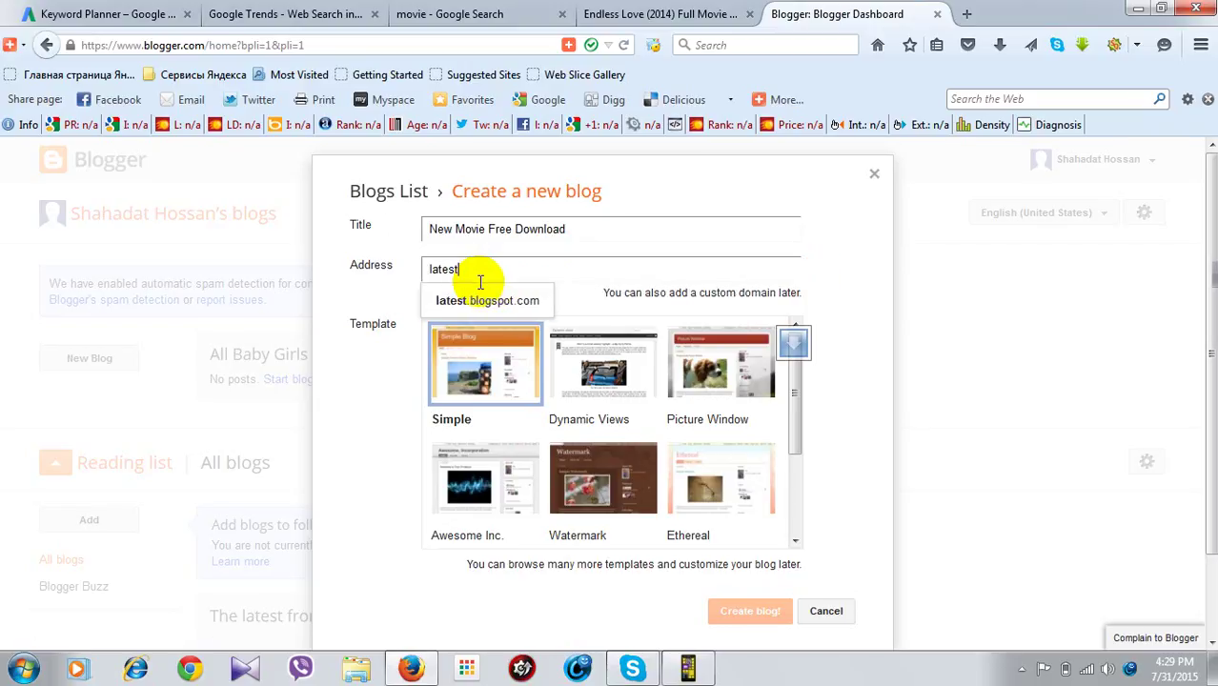
pyautogui.write('new')
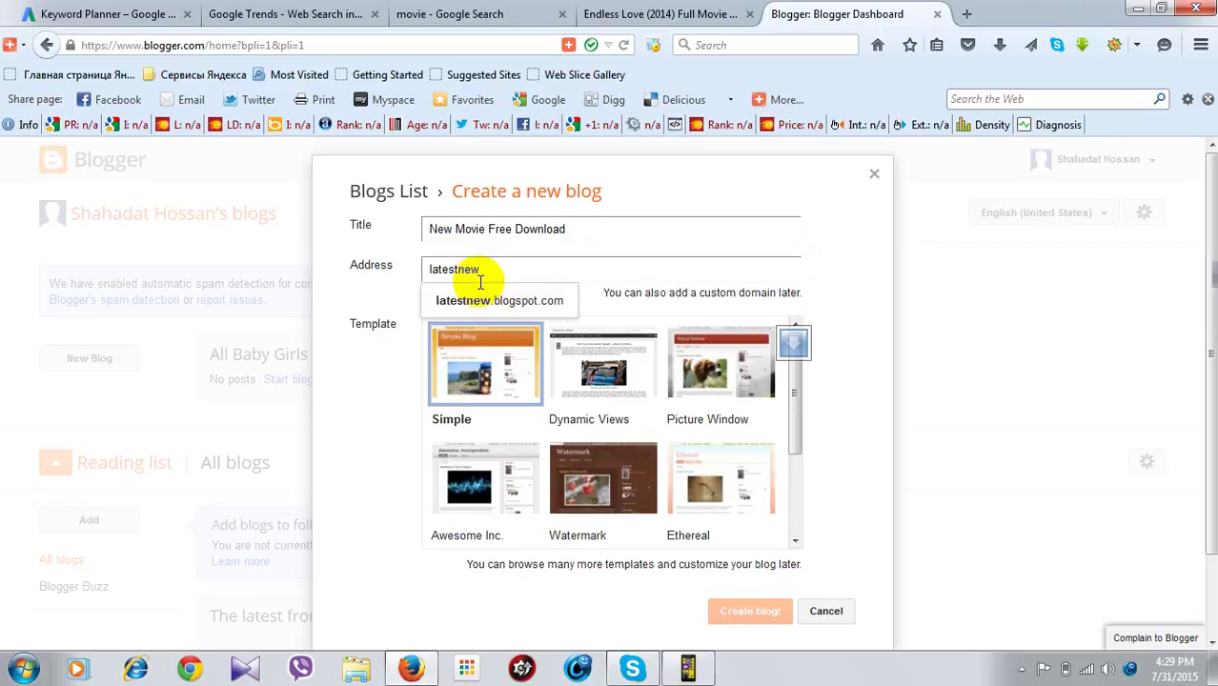
pyautogui.write('movie')
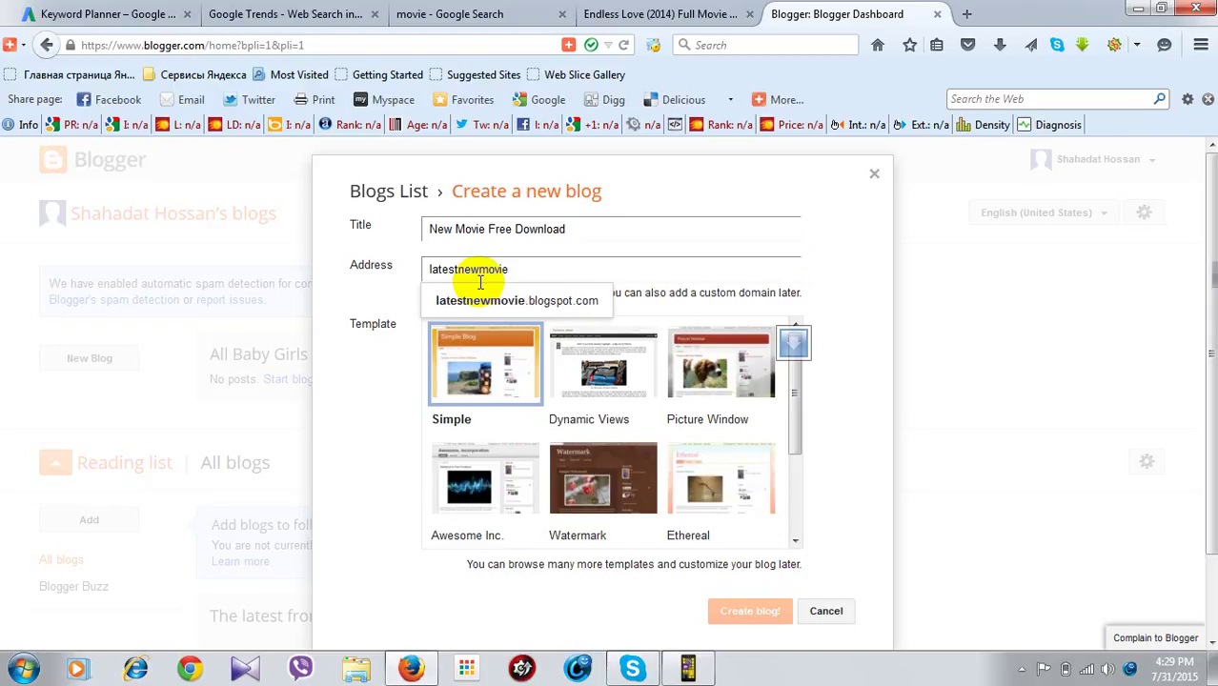
pyautogui.write('free')
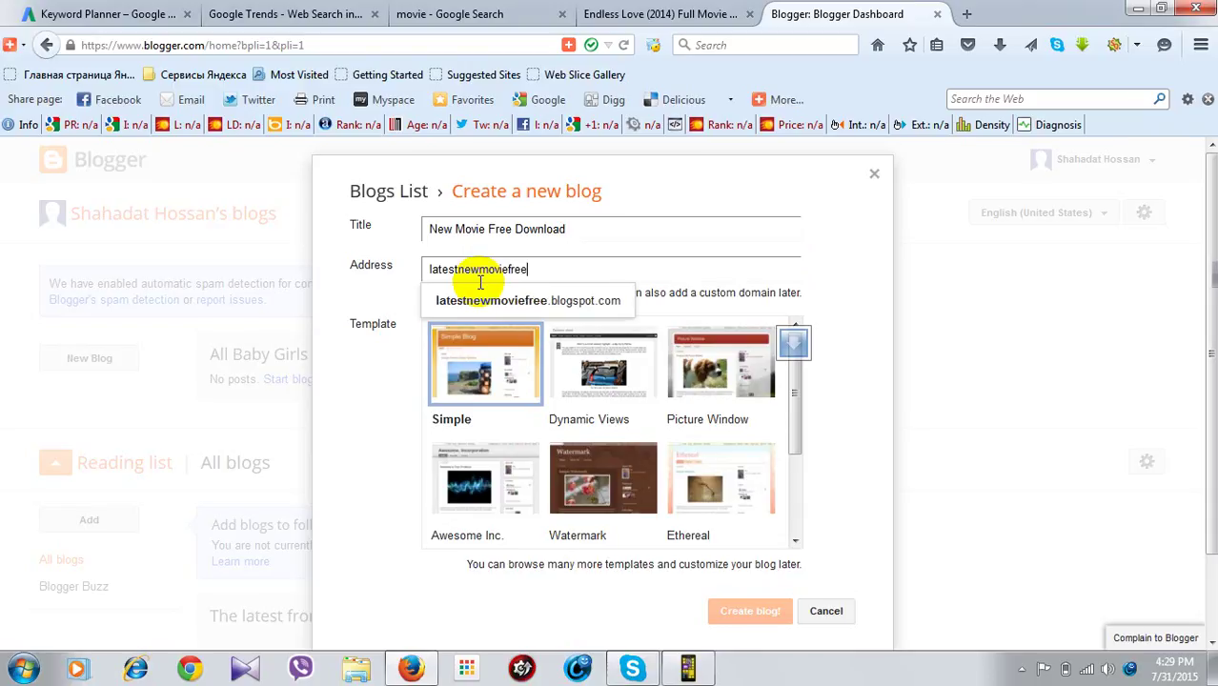
pyautogui.write('do')
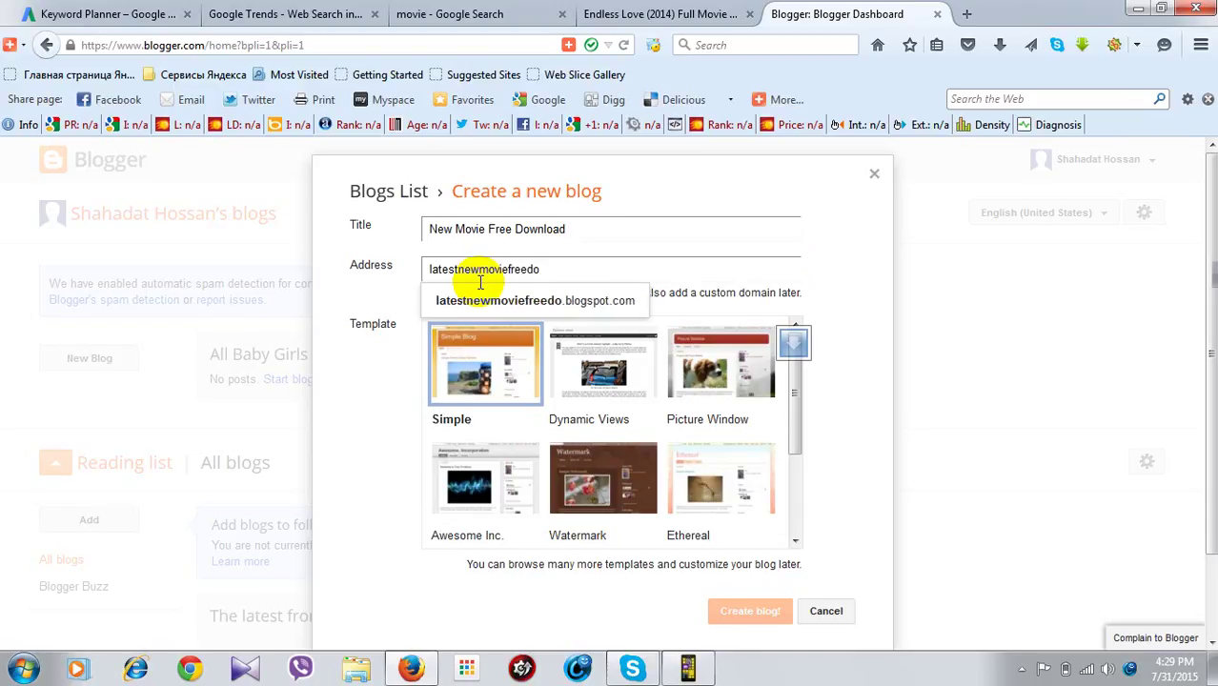
pyautogui.write('wnloa')
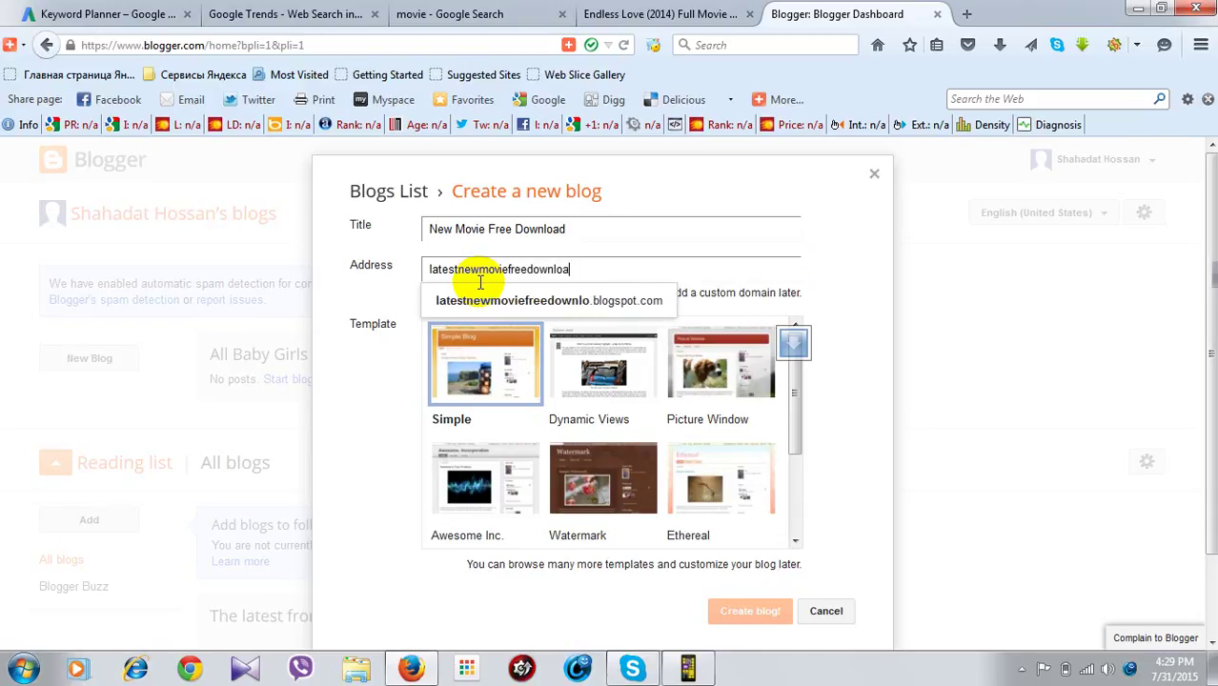
pyautogui.write('d')
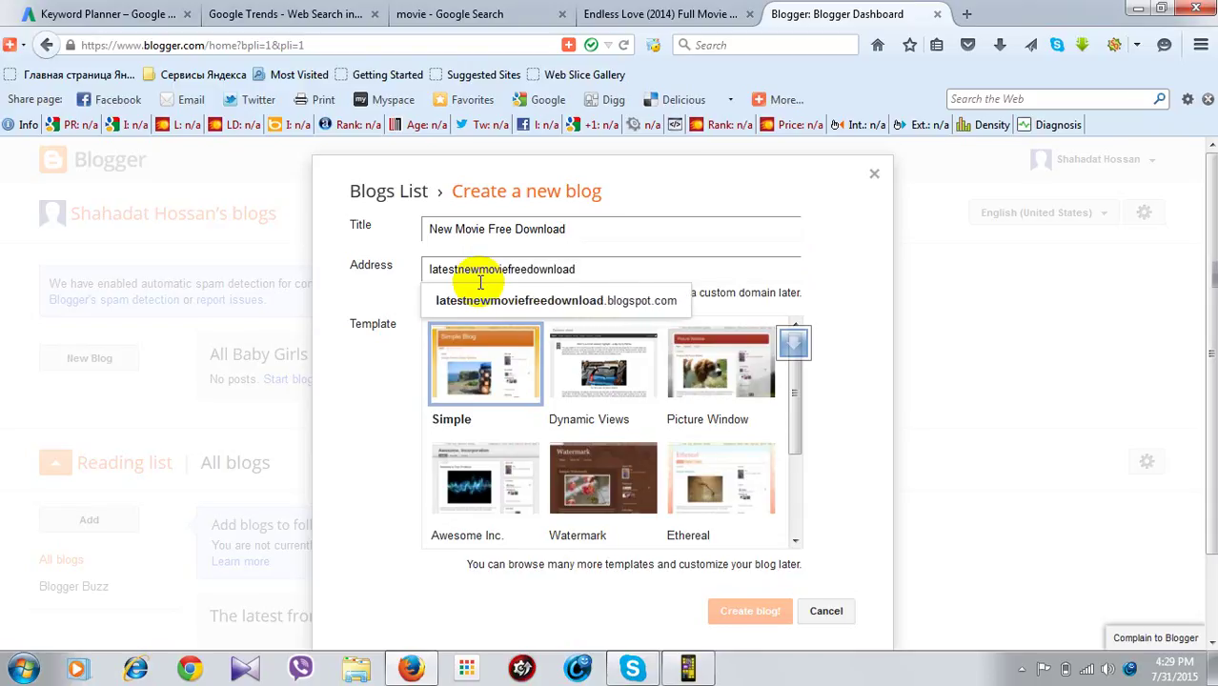
pyautogui.click(564, 314)
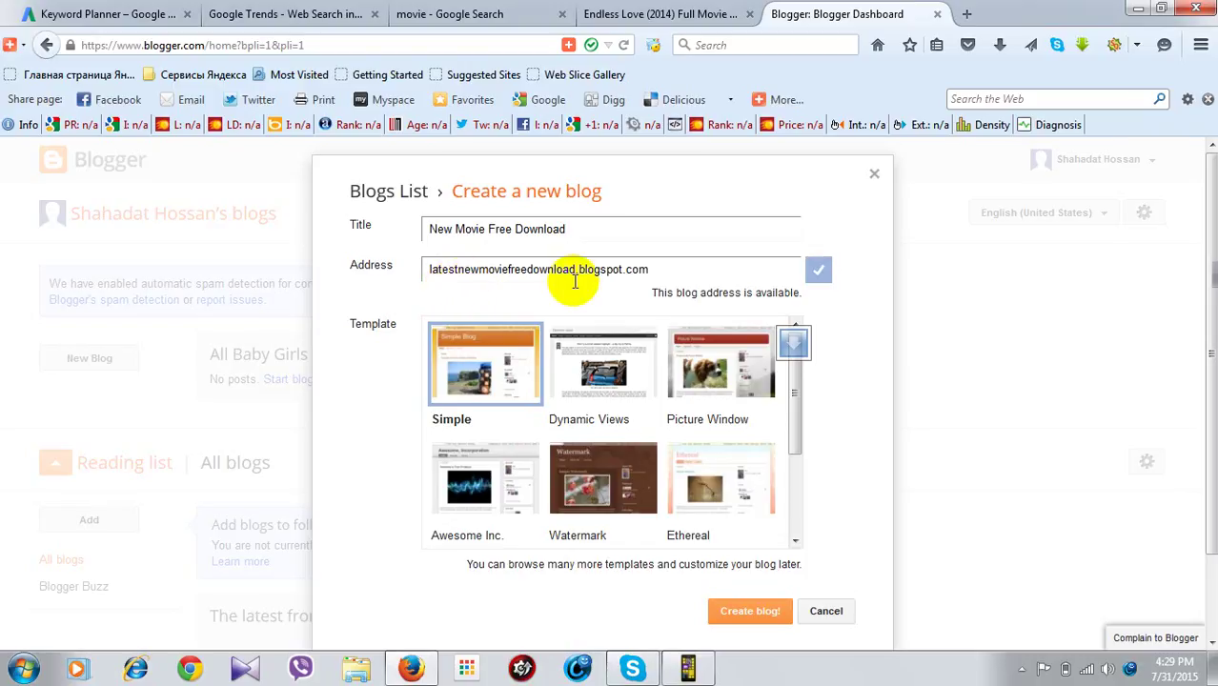
pyautogui.click(625, 269)
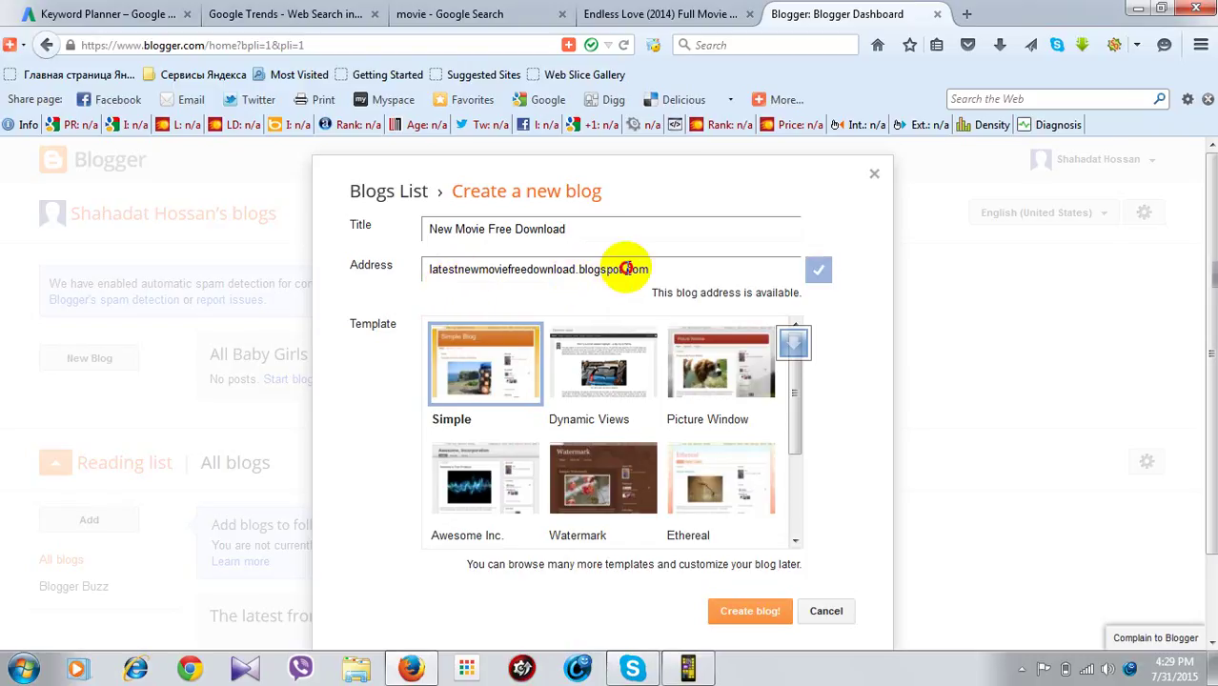
pyautogui.moveTo(625, 268); pyautogui.dragTo(576, 268)
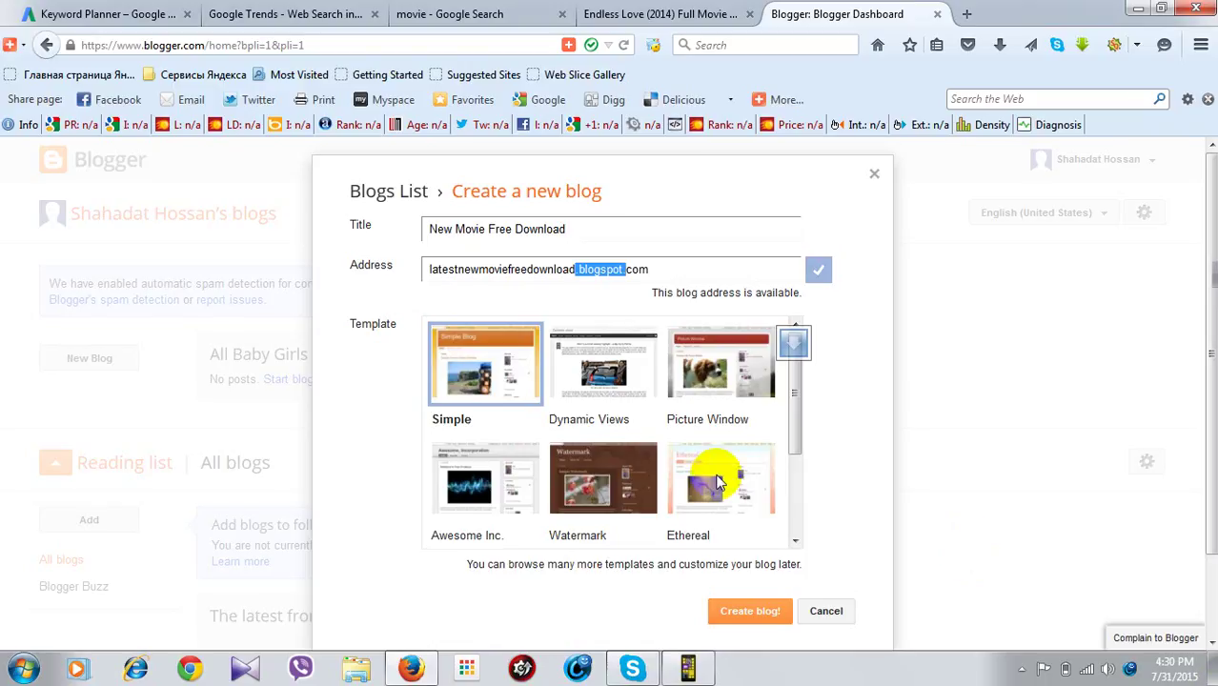
pyautogui.click(869, 375)
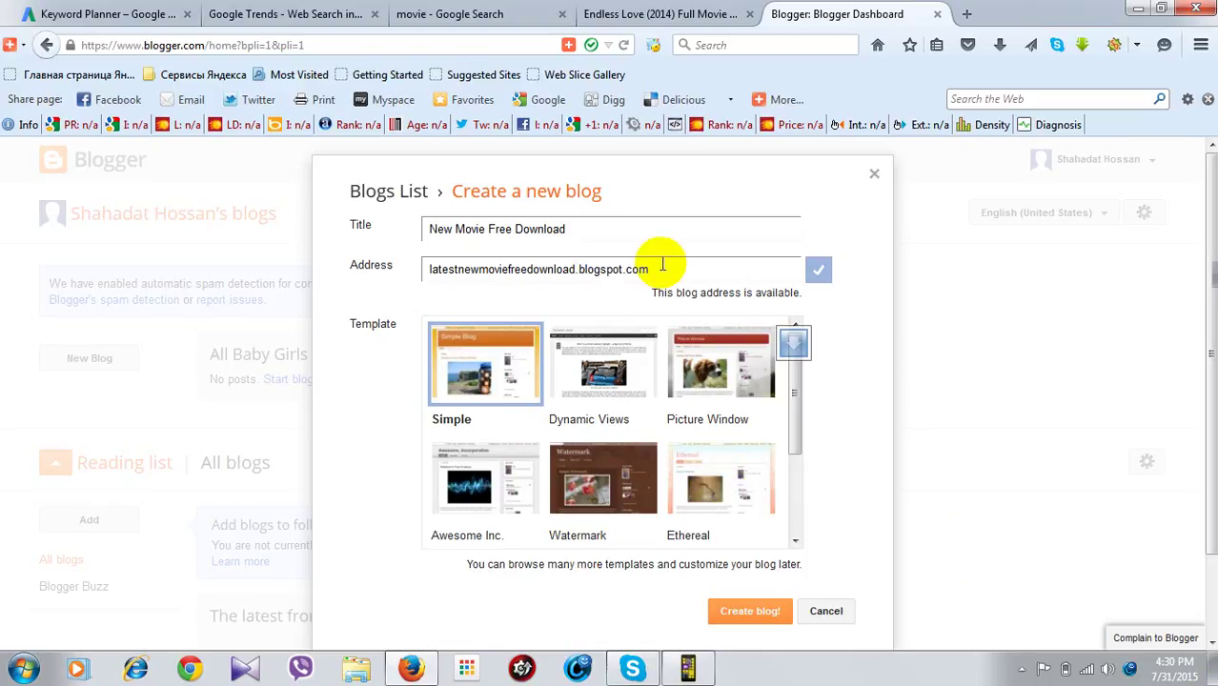
pyautogui.scroll(-1, 838, 433)
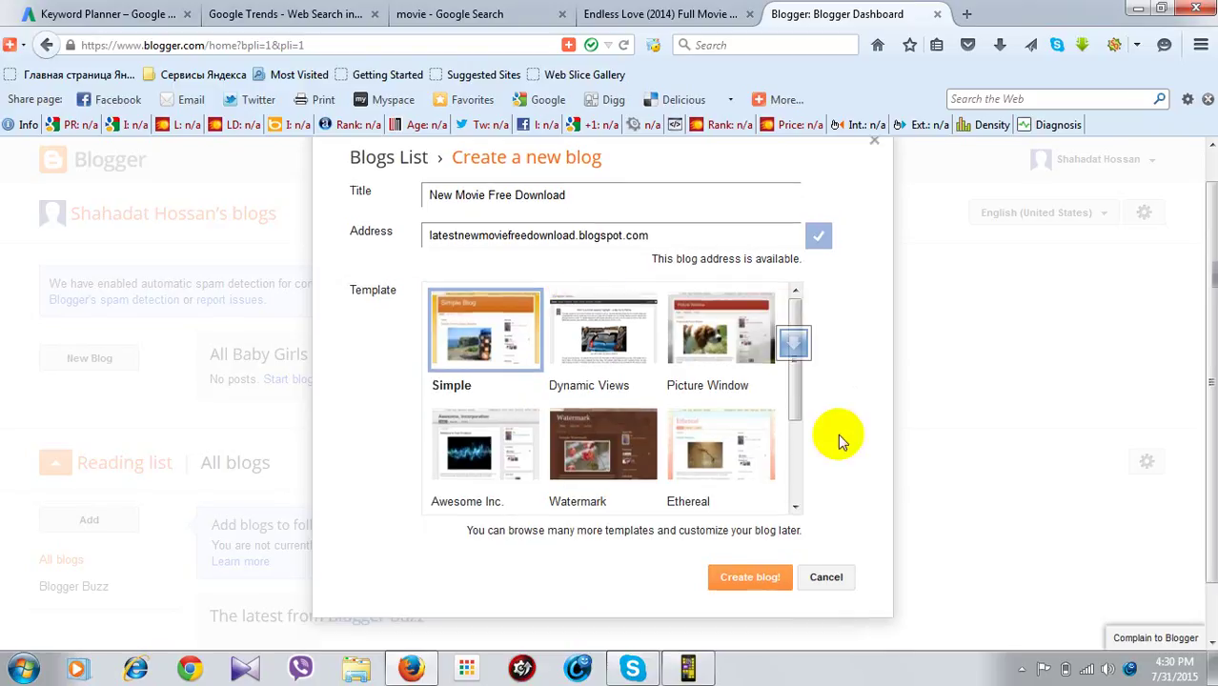
pyautogui.scroll(-1, 838, 434)
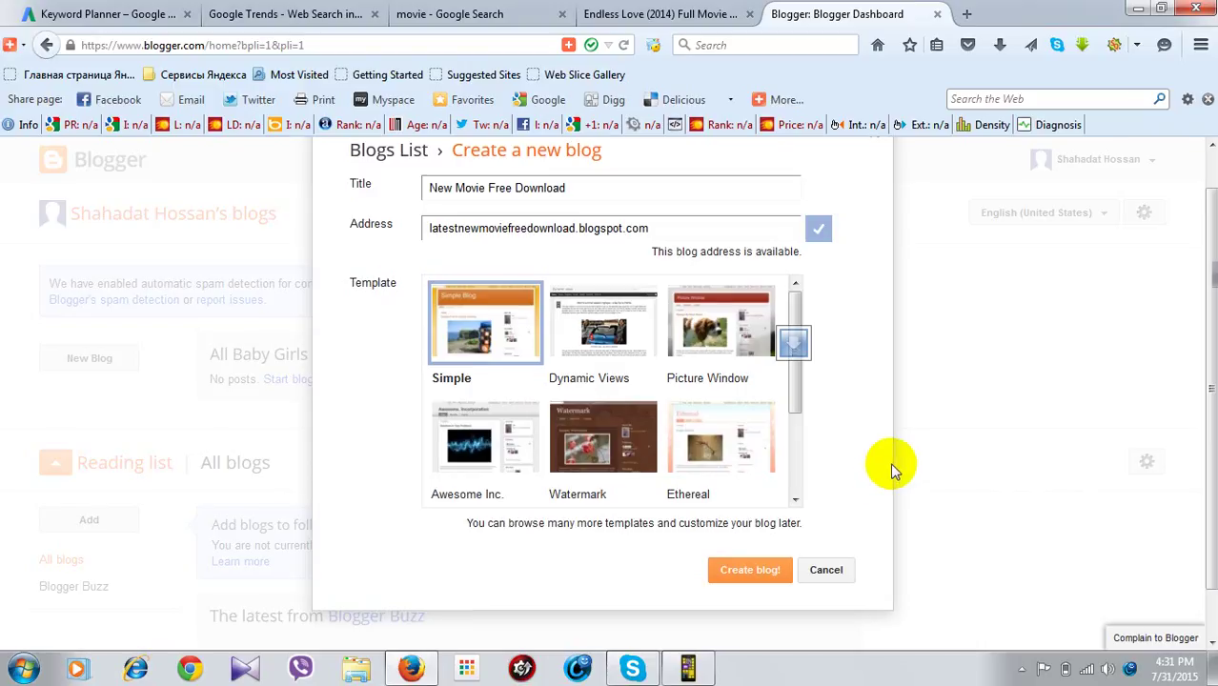
pyautogui.scroll(1, 894, 470)
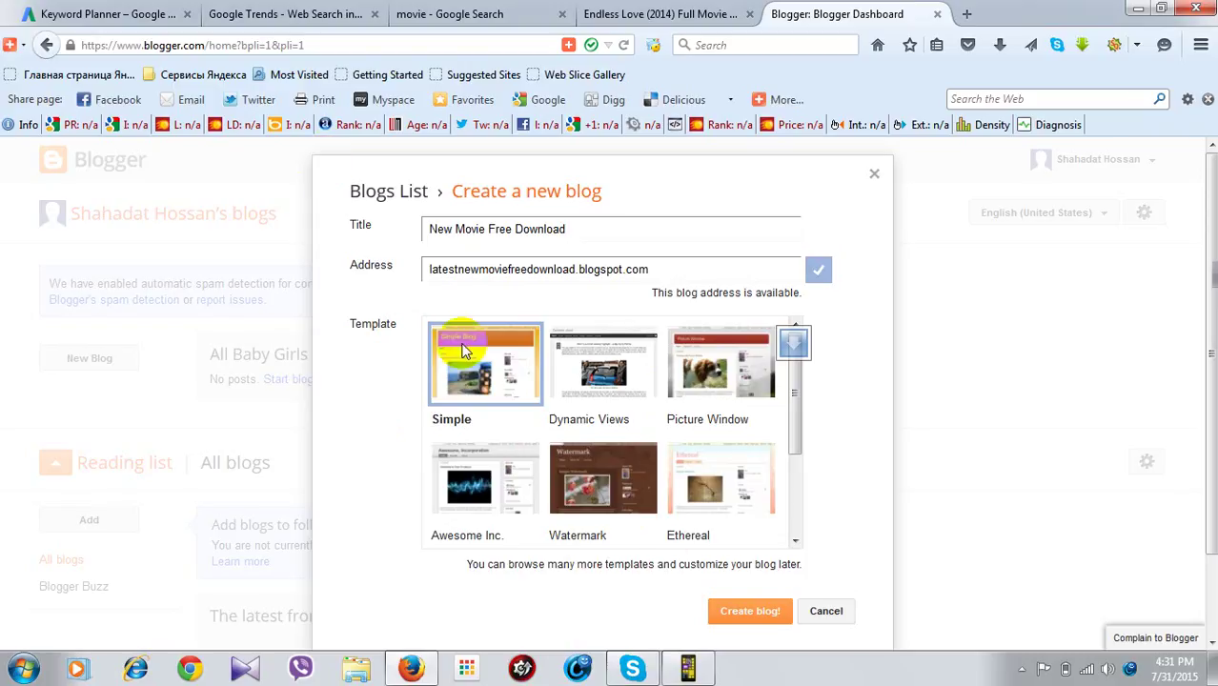
# - Create the blog with the Simple template and dismiss the European Union cookie notice on its overview
pyautogui.click(777, 617)
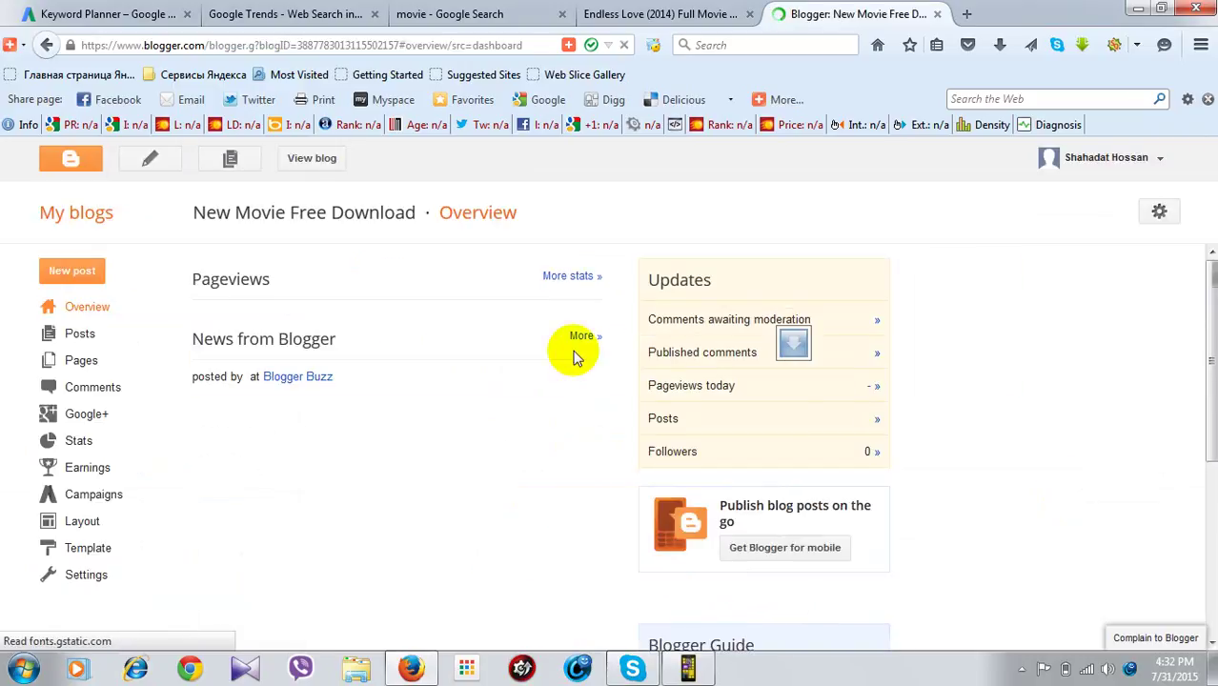
pyautogui.scroll(-1, 370, 460)
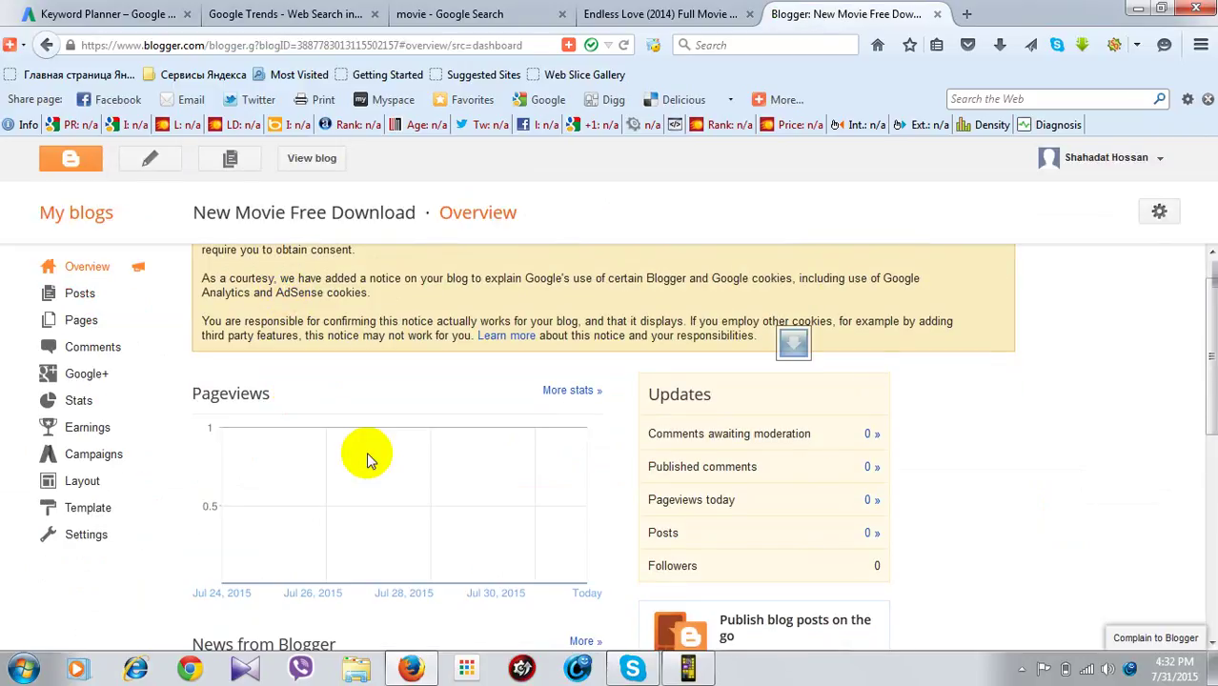
pyautogui.scroll(1, 370, 461)
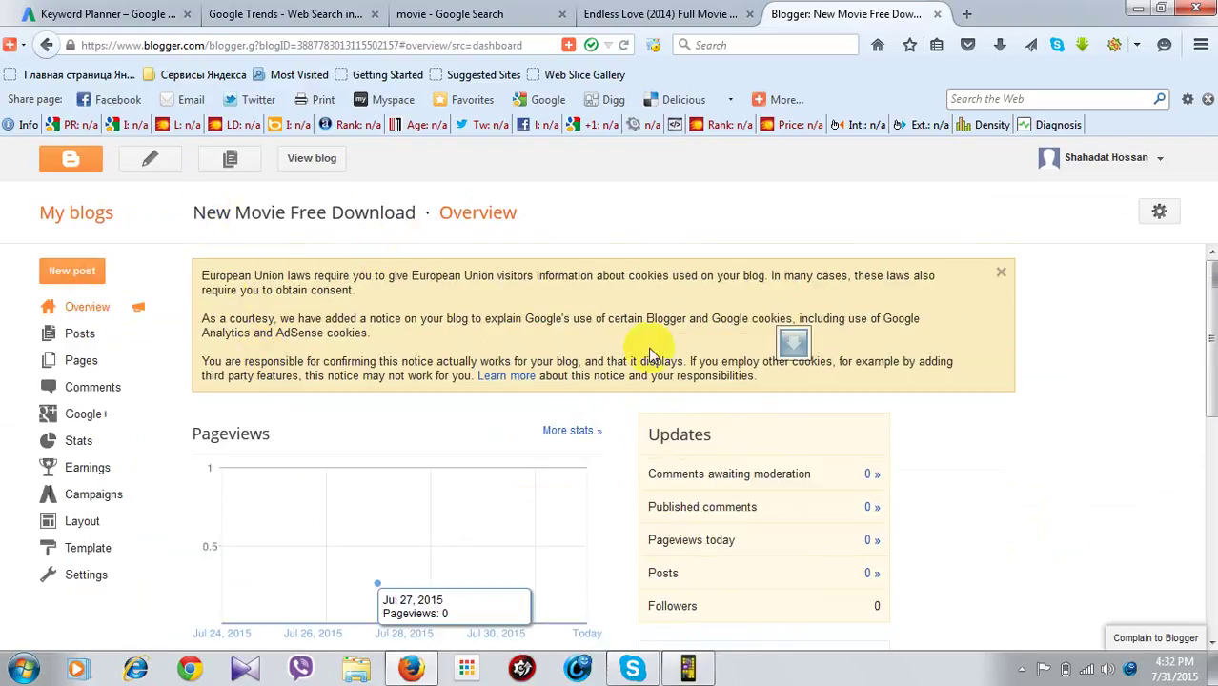
pyautogui.click(1001, 272)
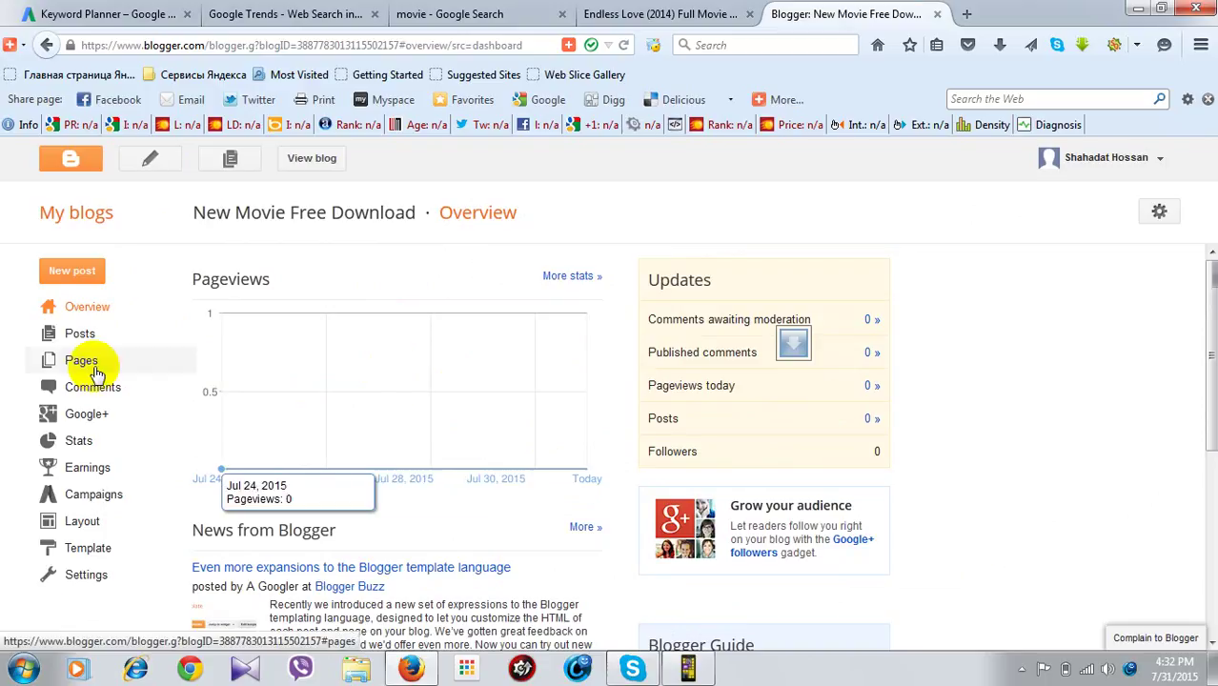
# - Look through the blog's list of all posts and its list of pages
pyautogui.click(71, 334)
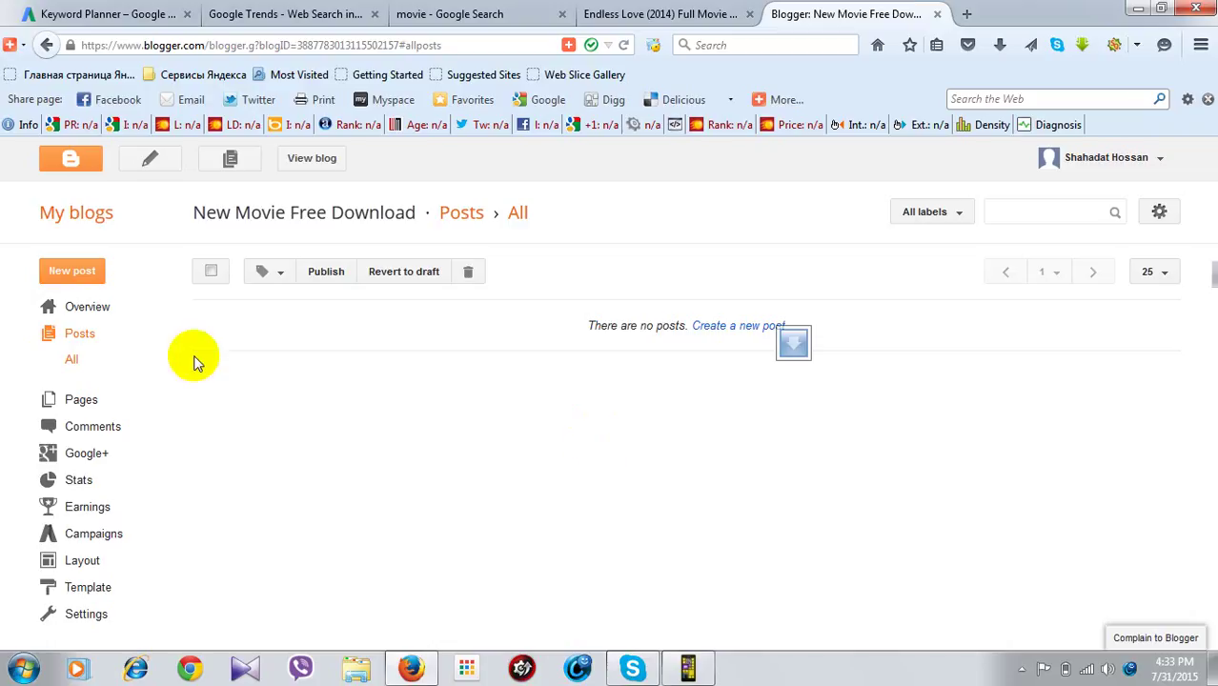
pyautogui.click(83, 338)
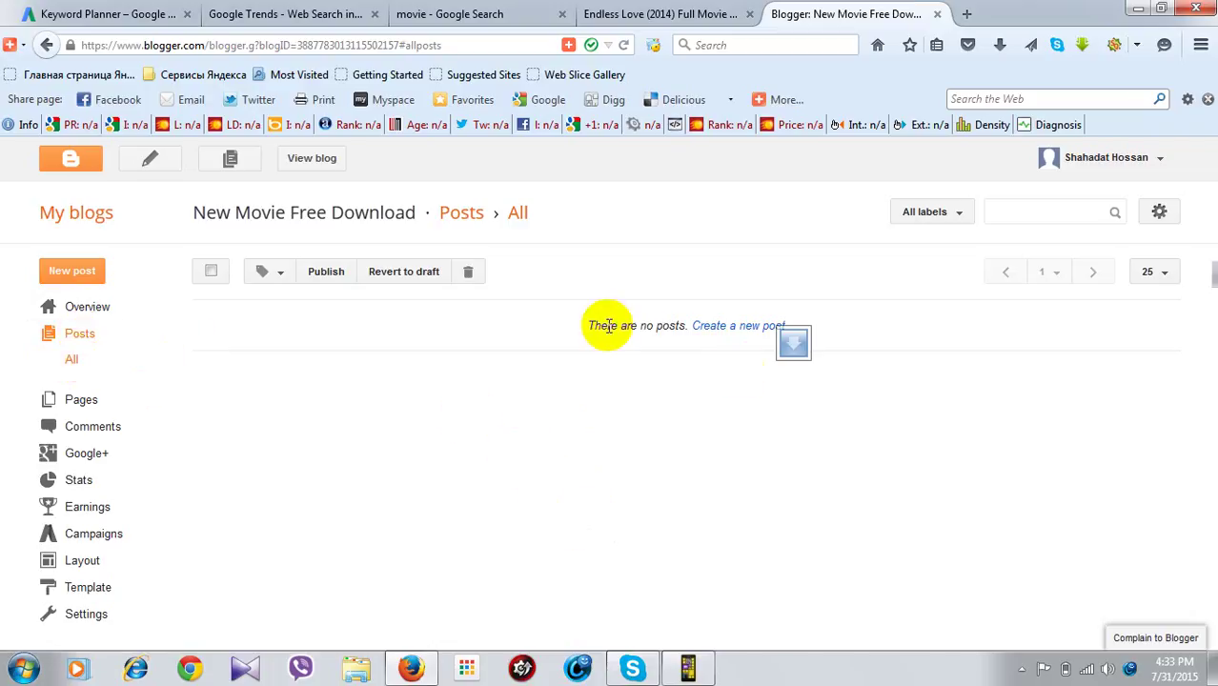
pyautogui.click(88, 365)
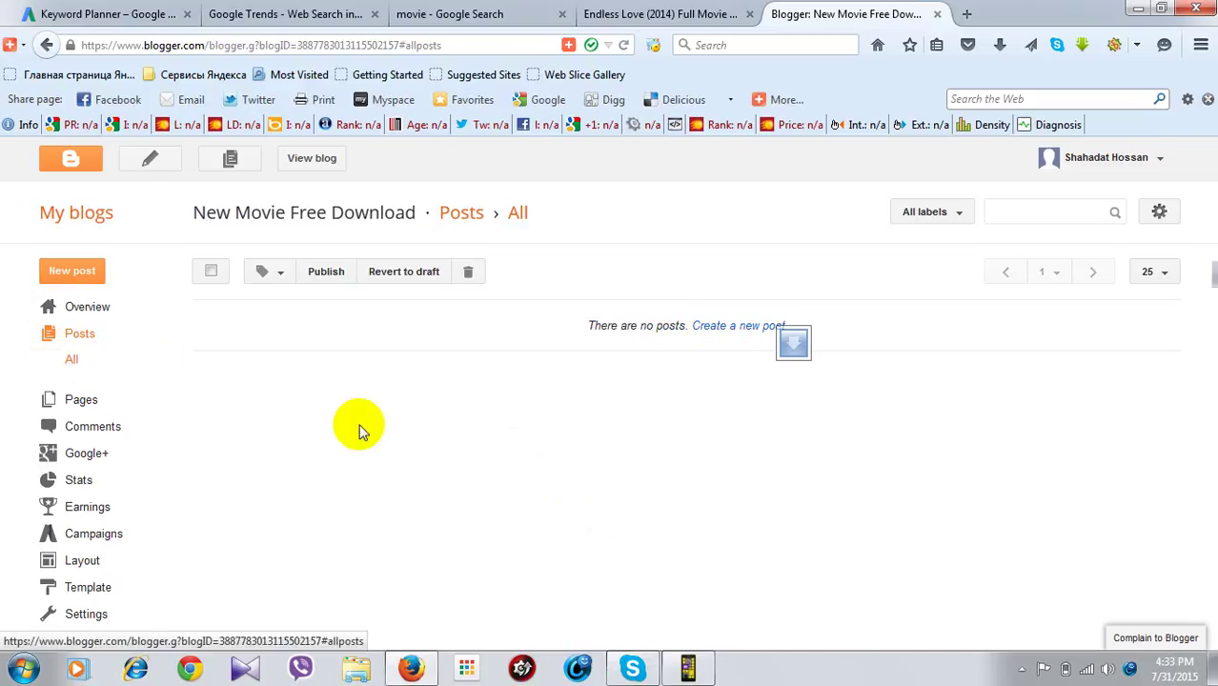
pyautogui.click(90, 367)
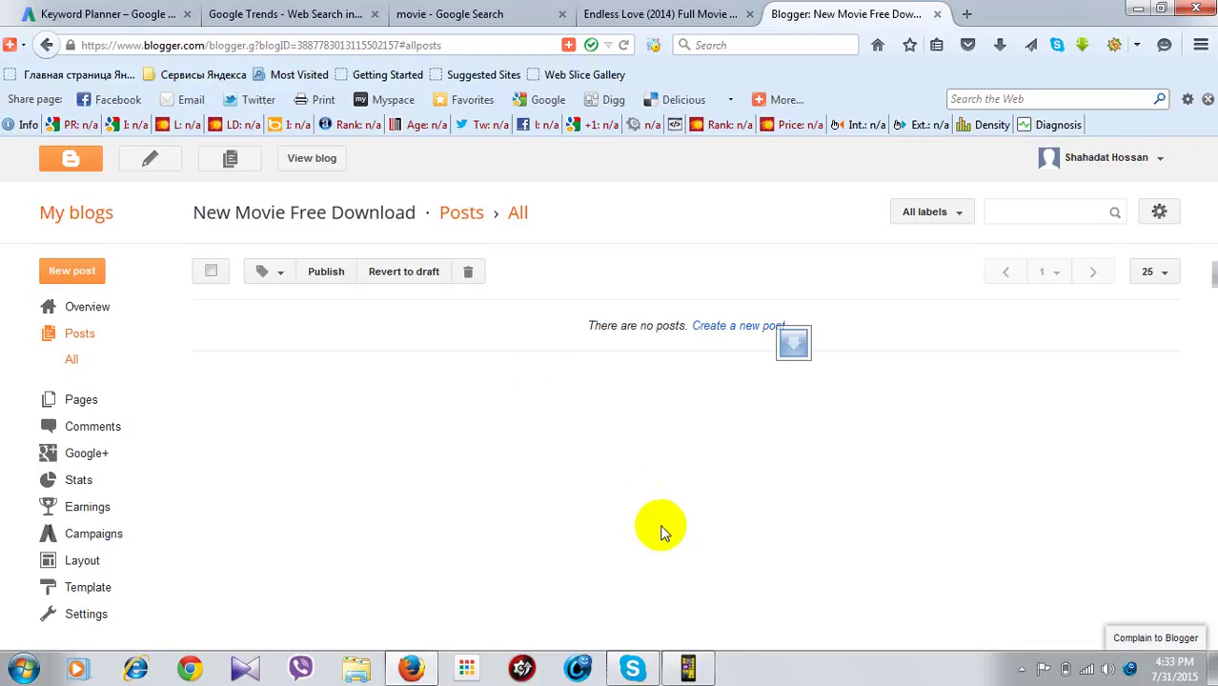
pyautogui.click(91, 398)
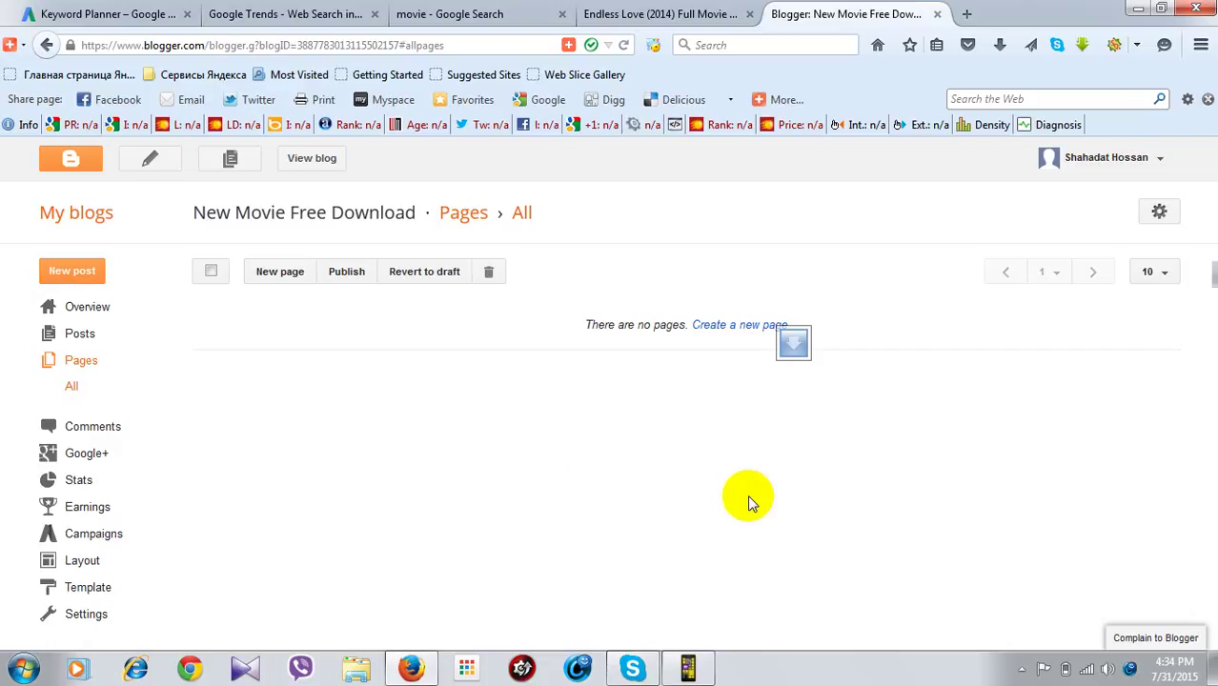
# - Connect the blog to Google+, accepting the profile change statement and switching to the Google+ profile
pyautogui.click(96, 463)
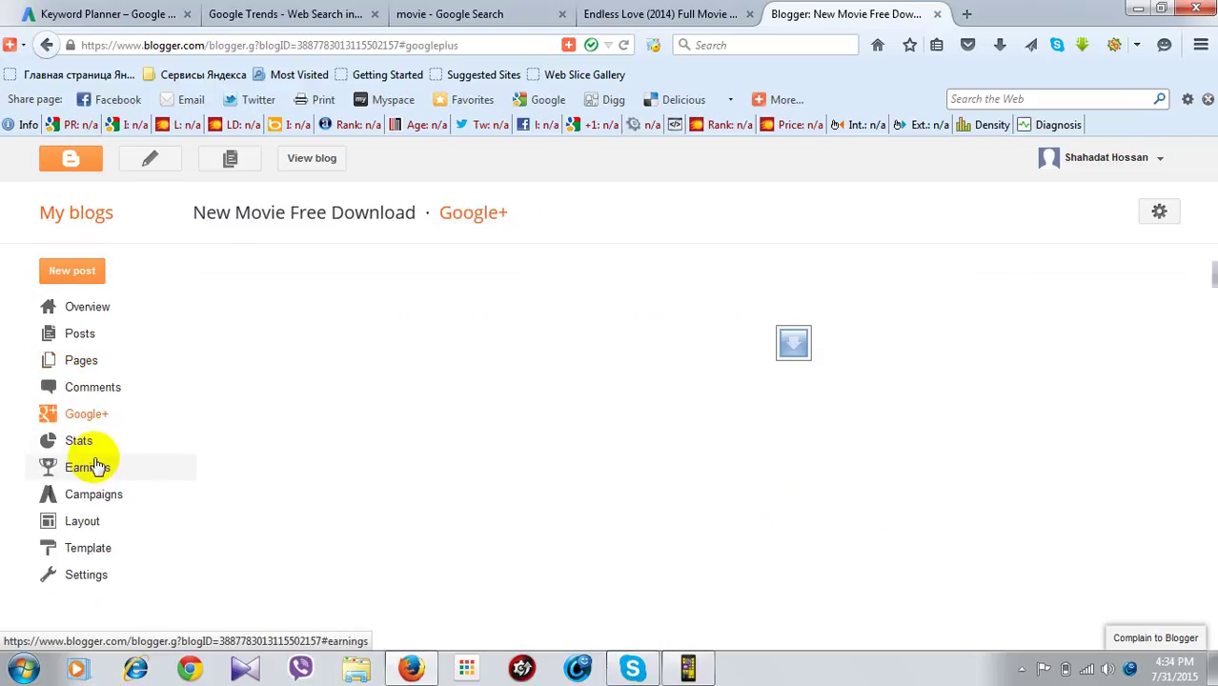
pyautogui.click(96, 467)
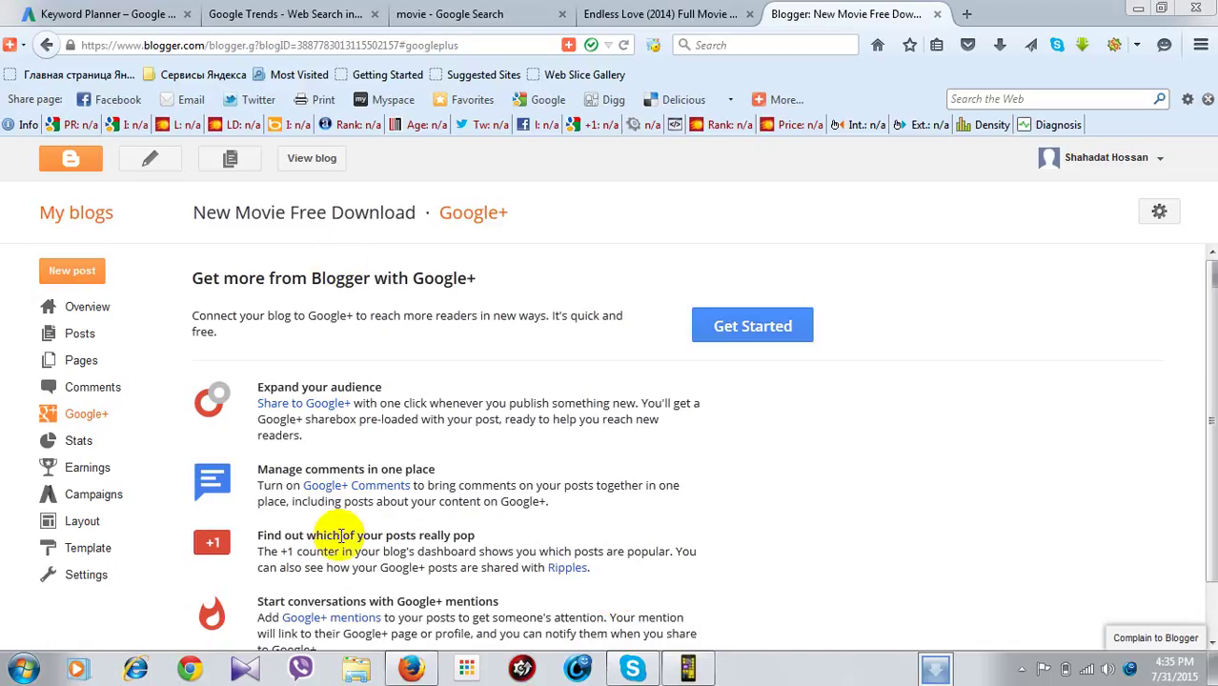
pyautogui.click(442, 462)
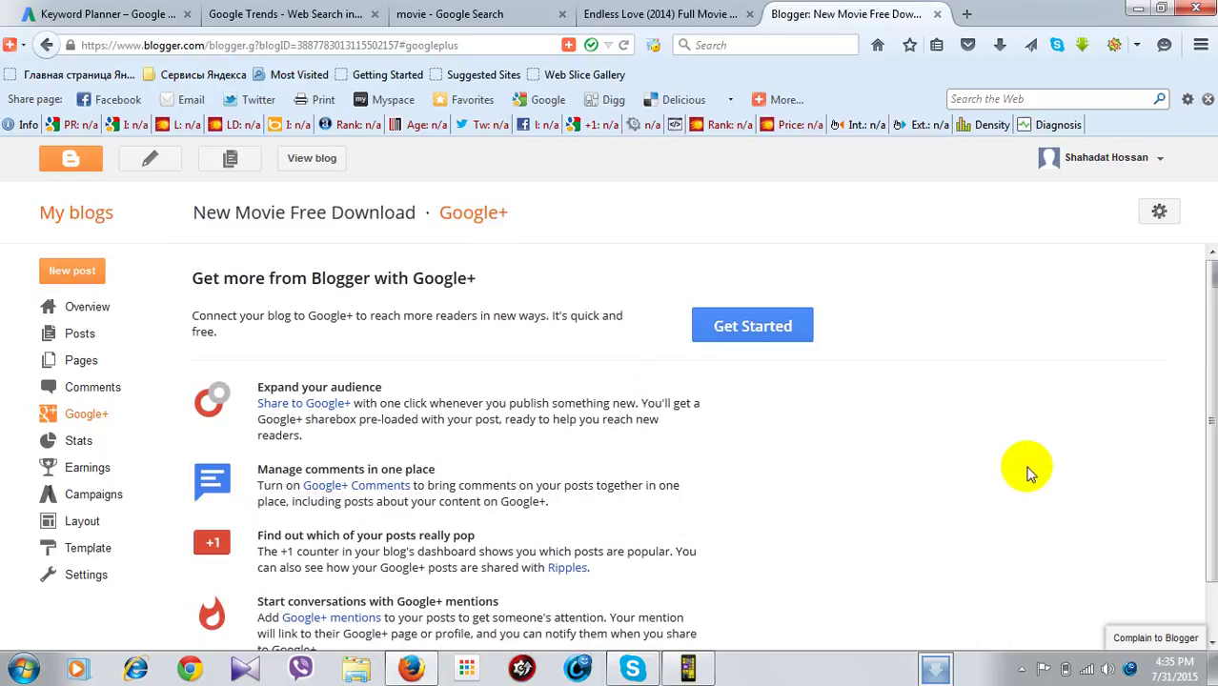
pyautogui.click(737, 330)
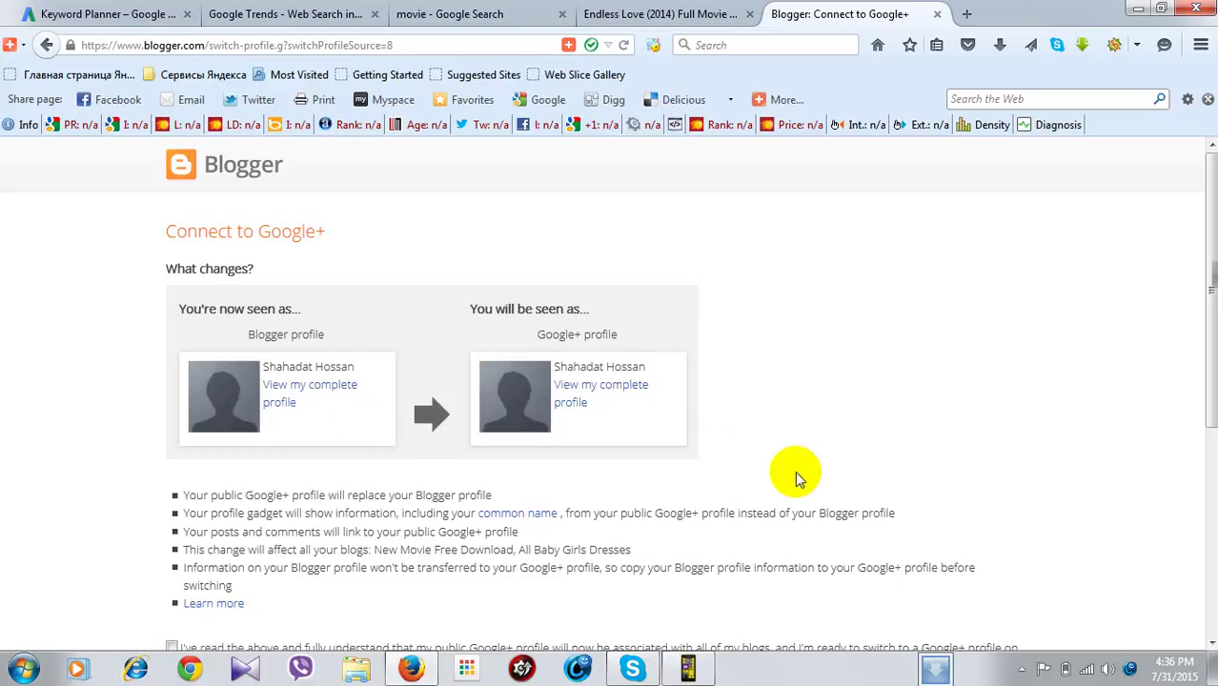
pyautogui.scroll(-3, 382, 453)
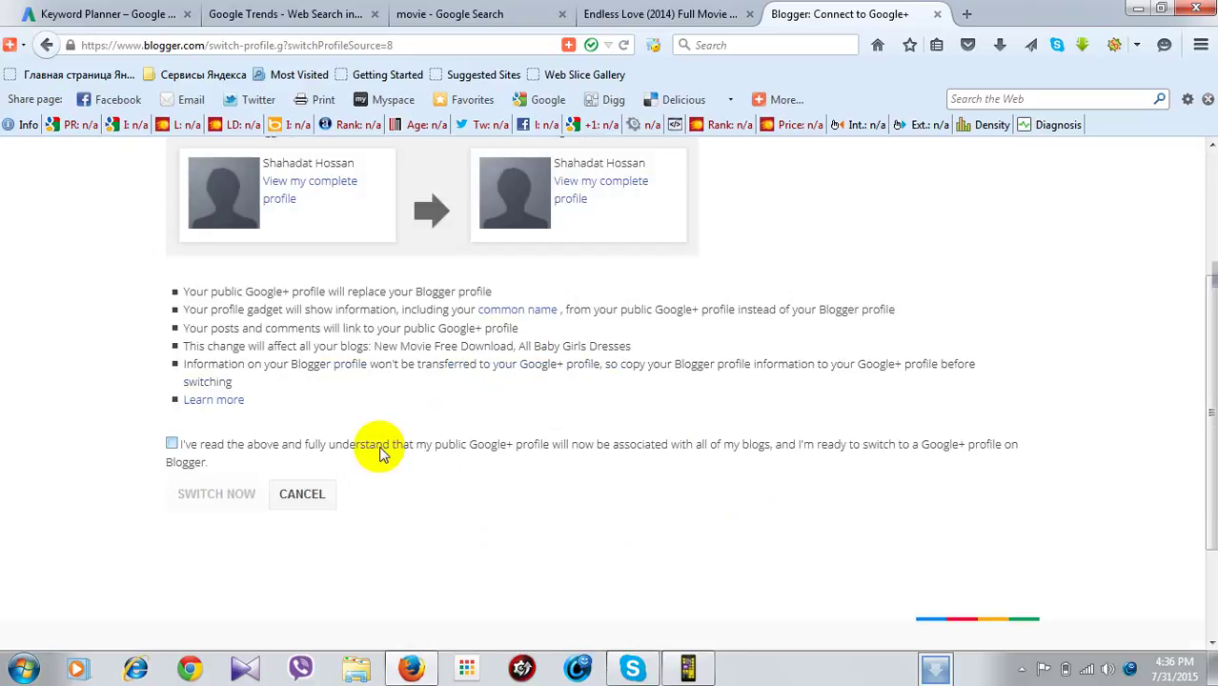
pyautogui.click(171, 444)
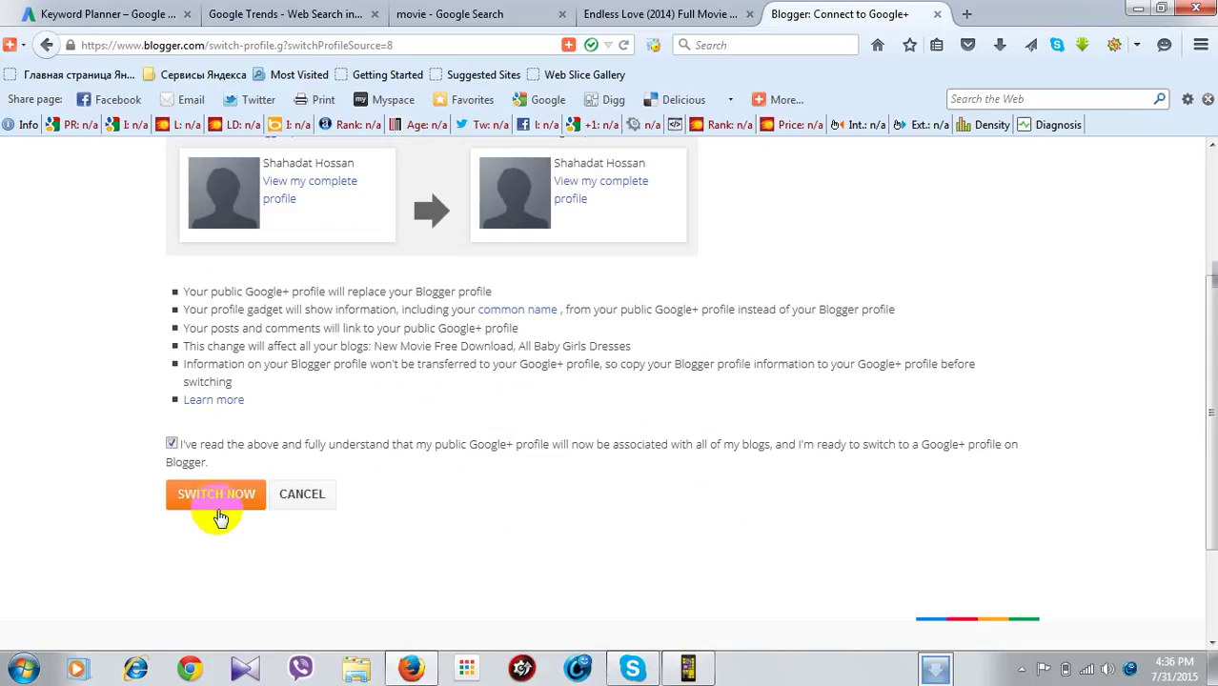
pyautogui.click(219, 515)
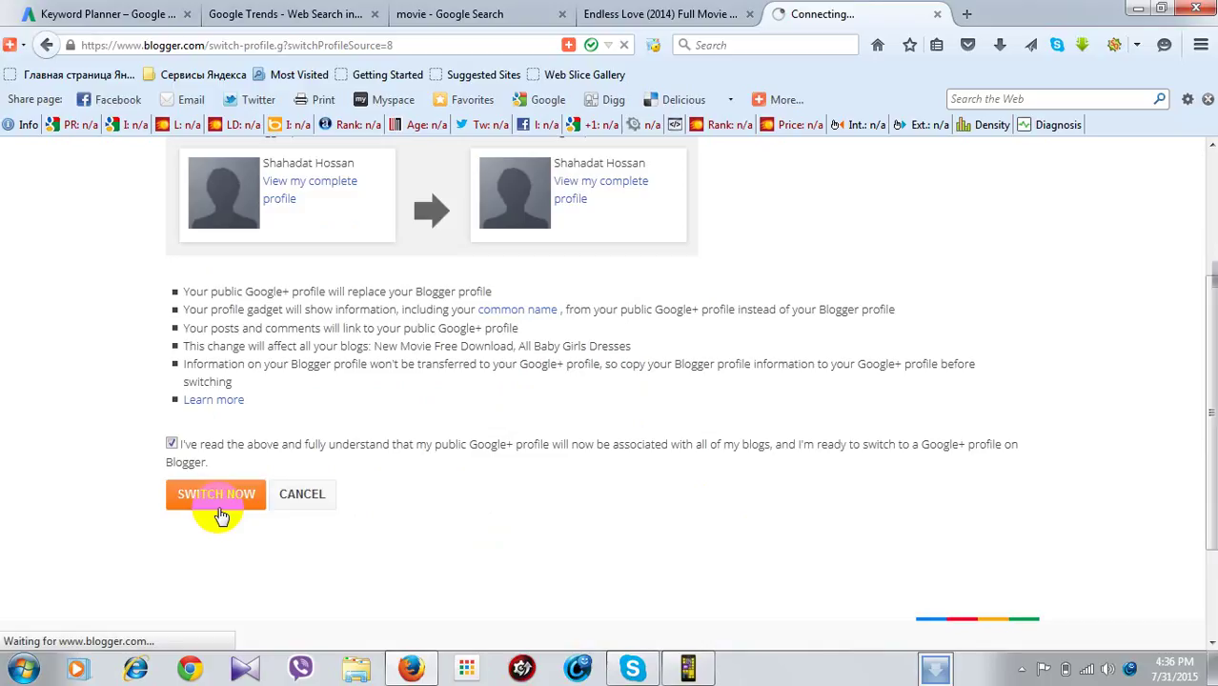
# - Exclude All Baby Girls Dresses and add only the New Movie Free Download blog to the Google+ profile
pyautogui.scroll(1, 674, 388)
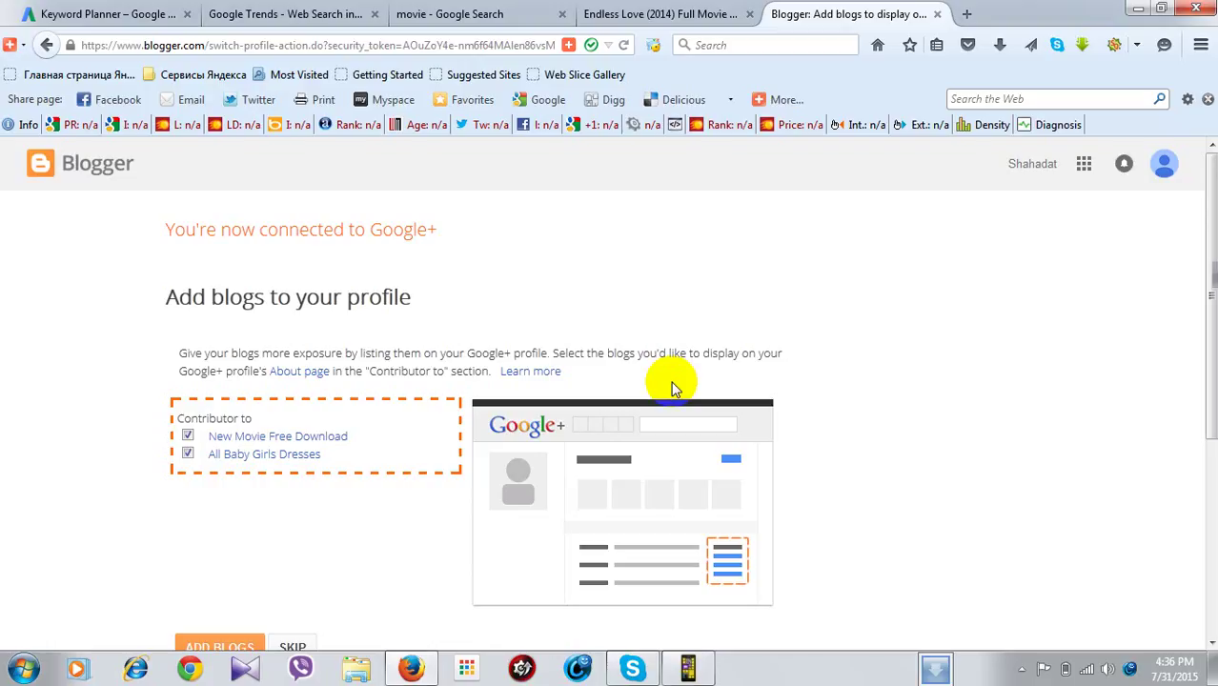
pyautogui.scroll(-3, 673, 389)
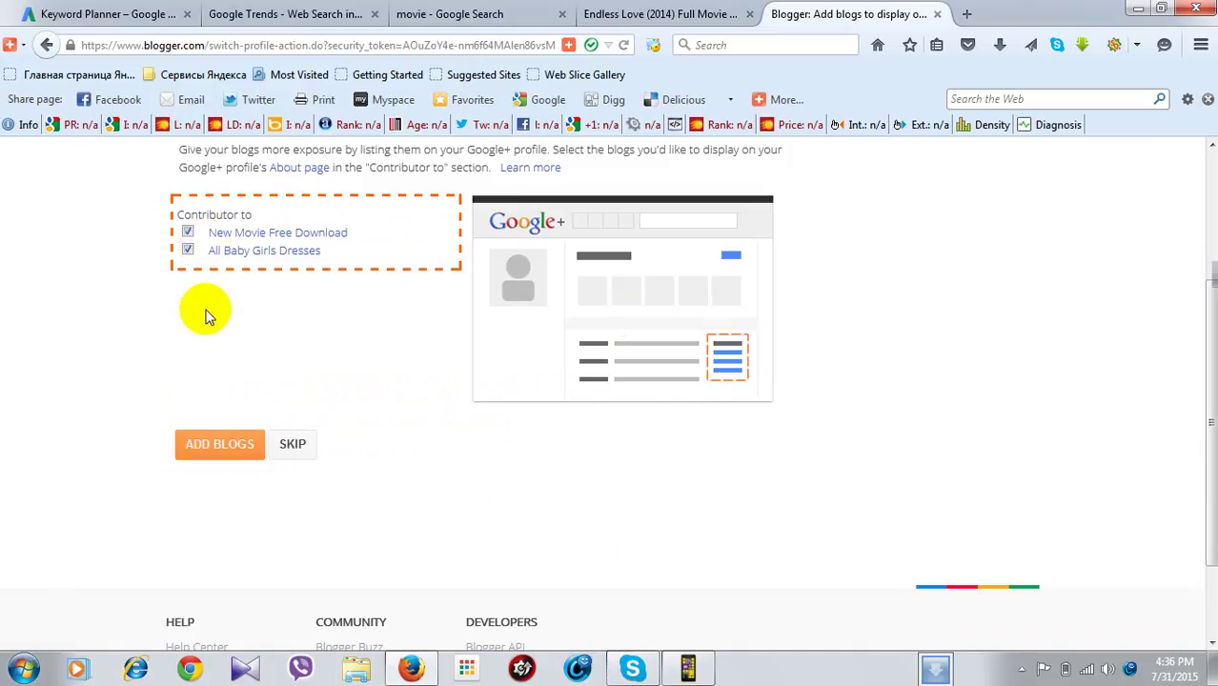
pyautogui.click(218, 457)
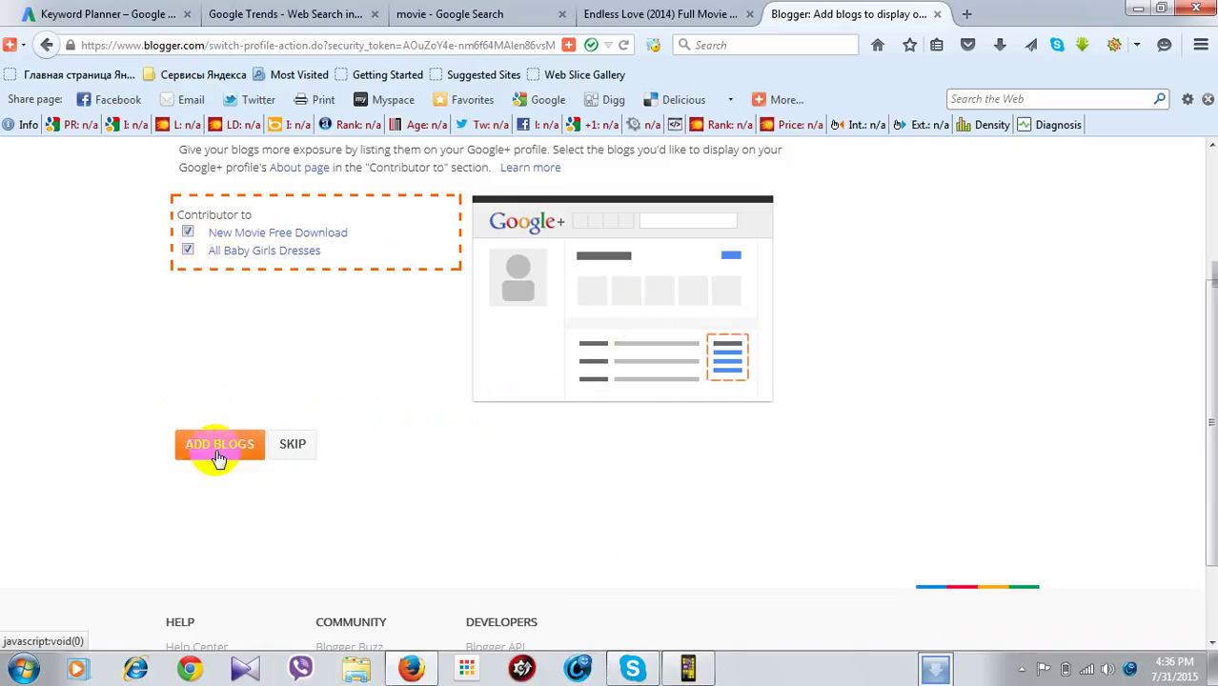
pyautogui.click(185, 254)
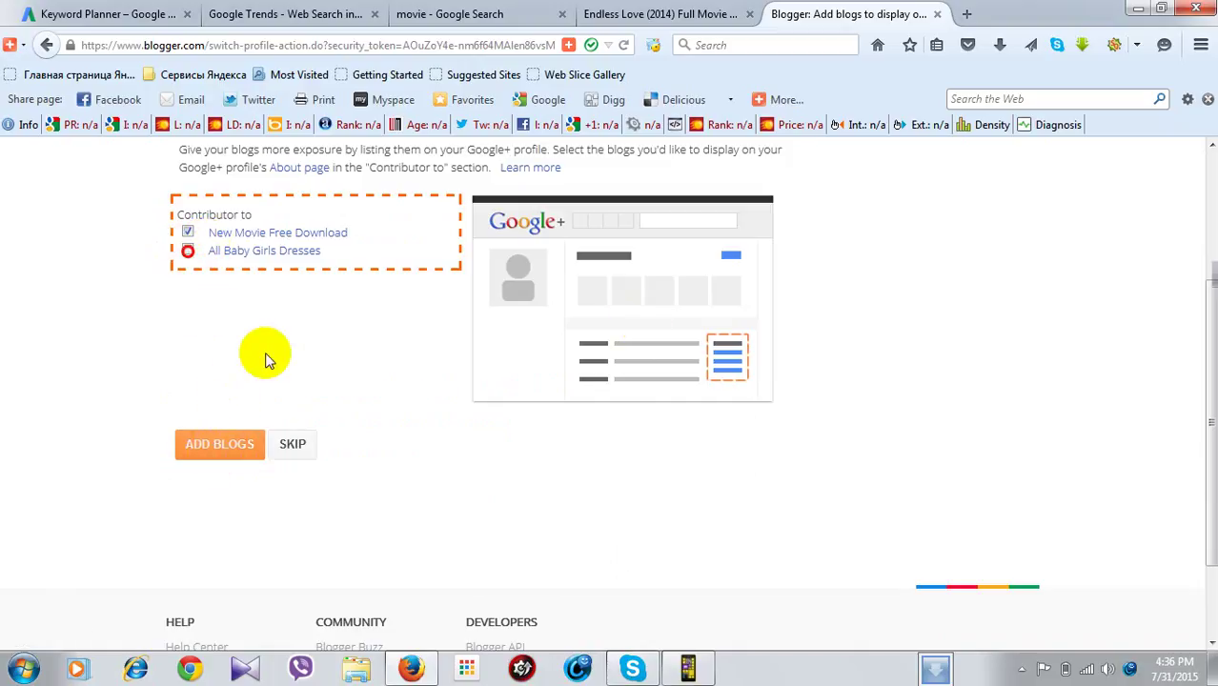
pyautogui.click(222, 450)
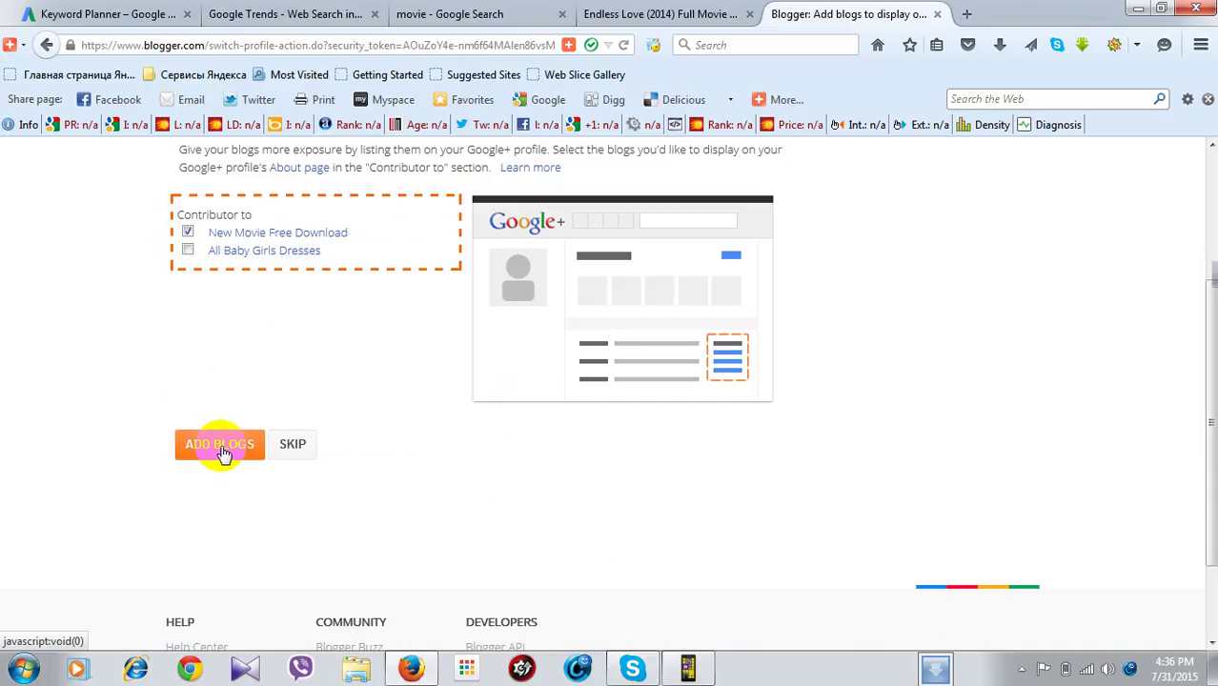
pyautogui.click(222, 452)
pyautogui.scroll(2, 493, 396)
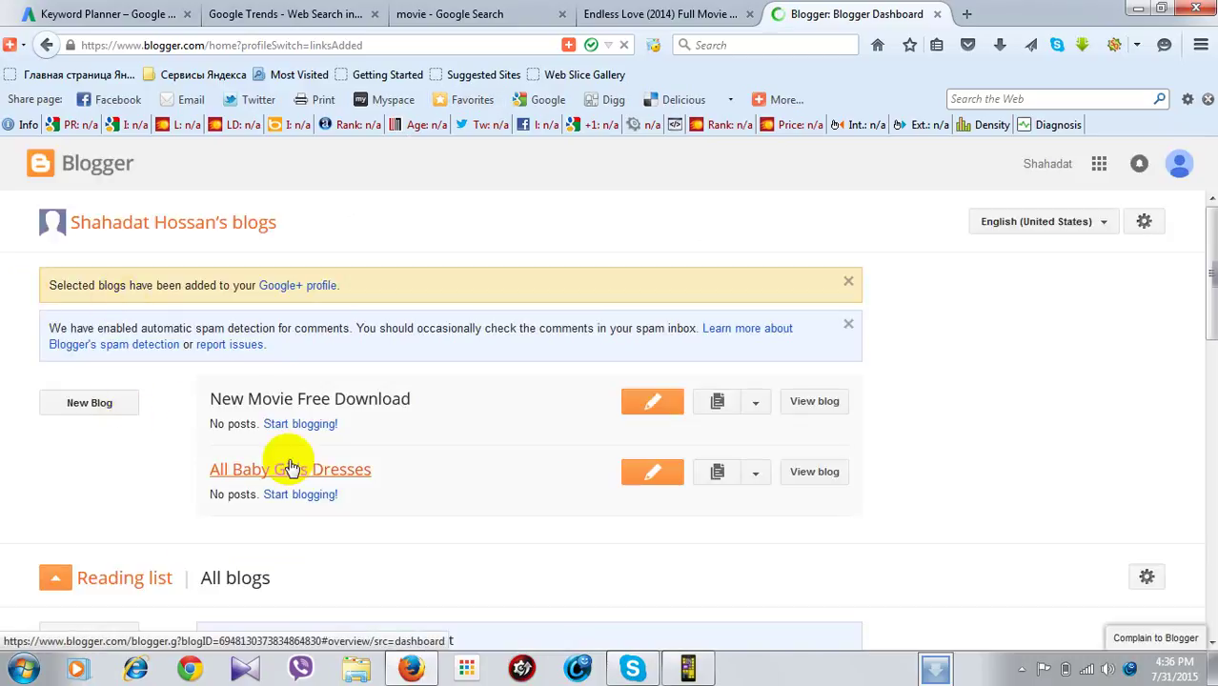
# - In the New Movie Free Download blog's Google+ settings, enable automatic sharing after posting and Google+ Comments
pyautogui.click(276, 400)
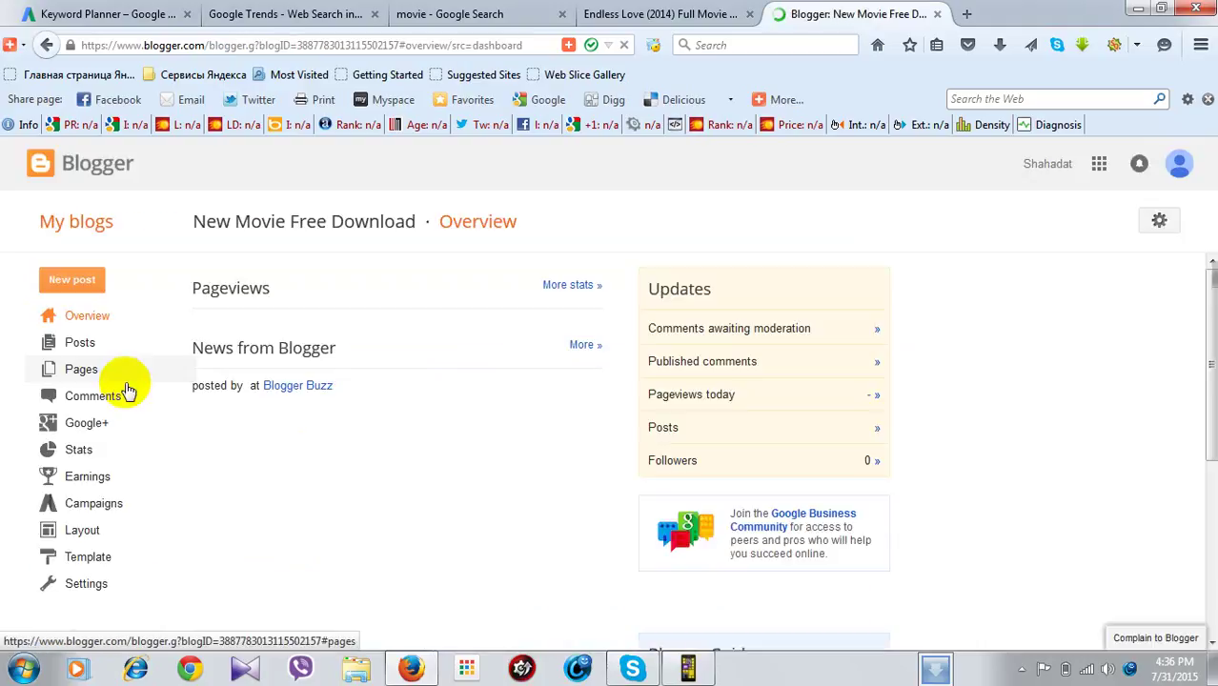
pyautogui.click(84, 423)
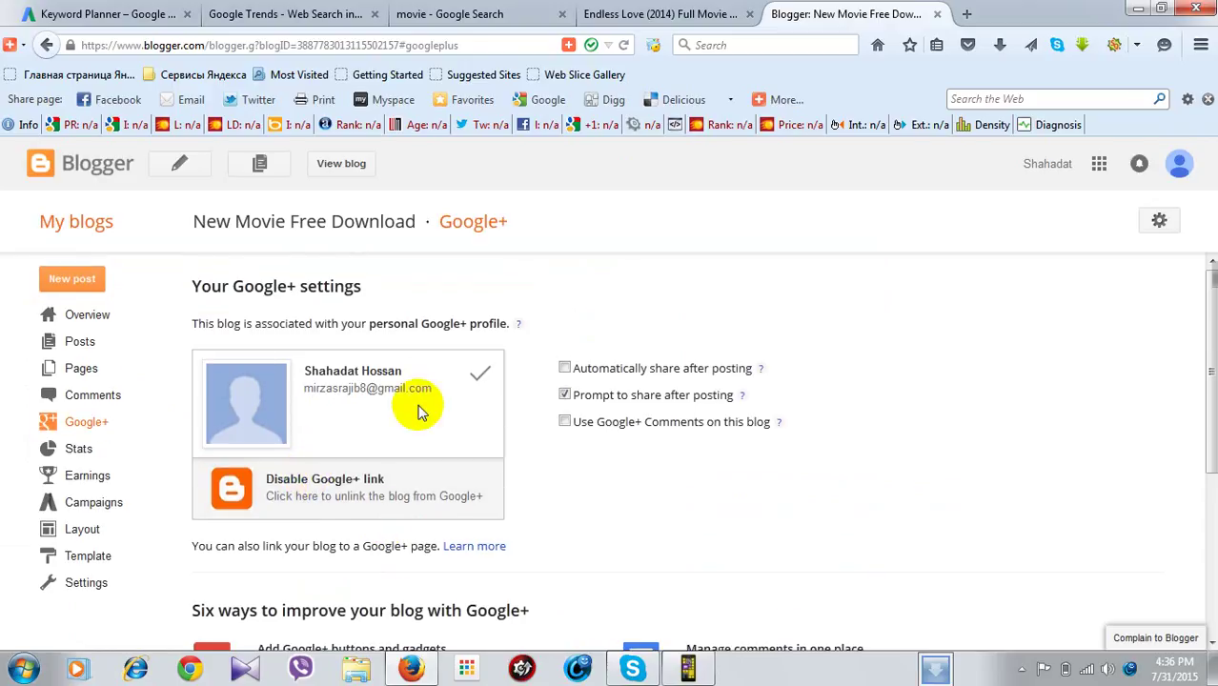
pyautogui.scroll(-1, 447, 477)
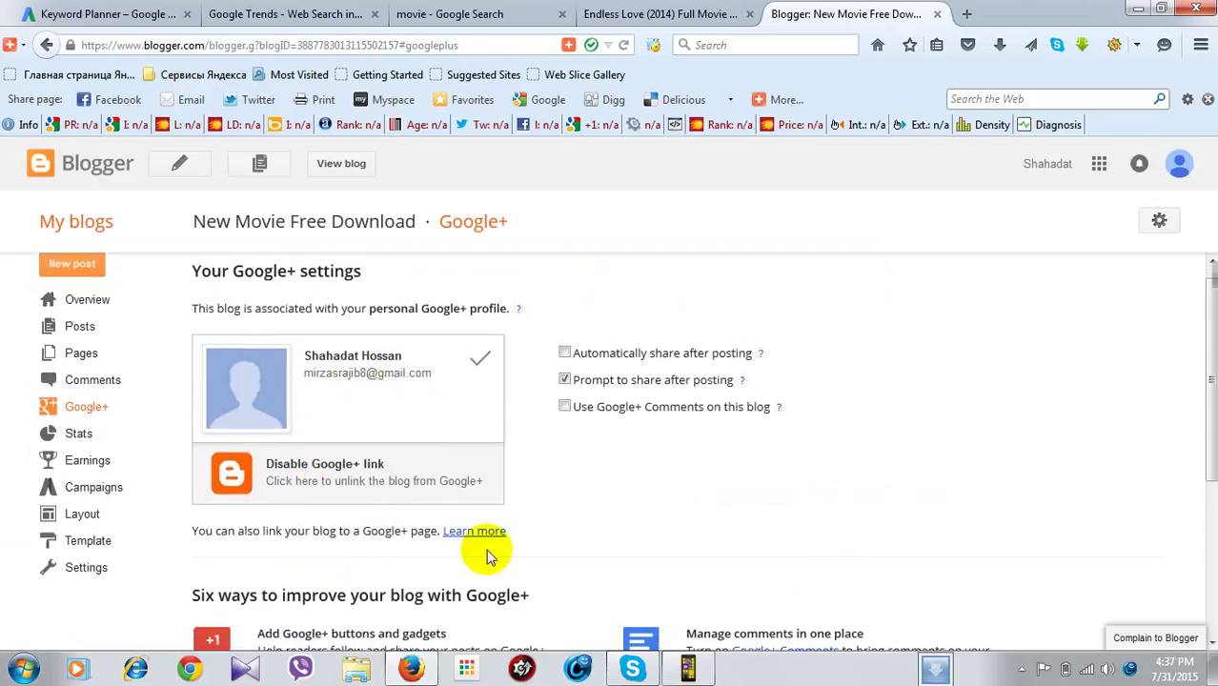
pyautogui.scroll(-1, 486, 549)
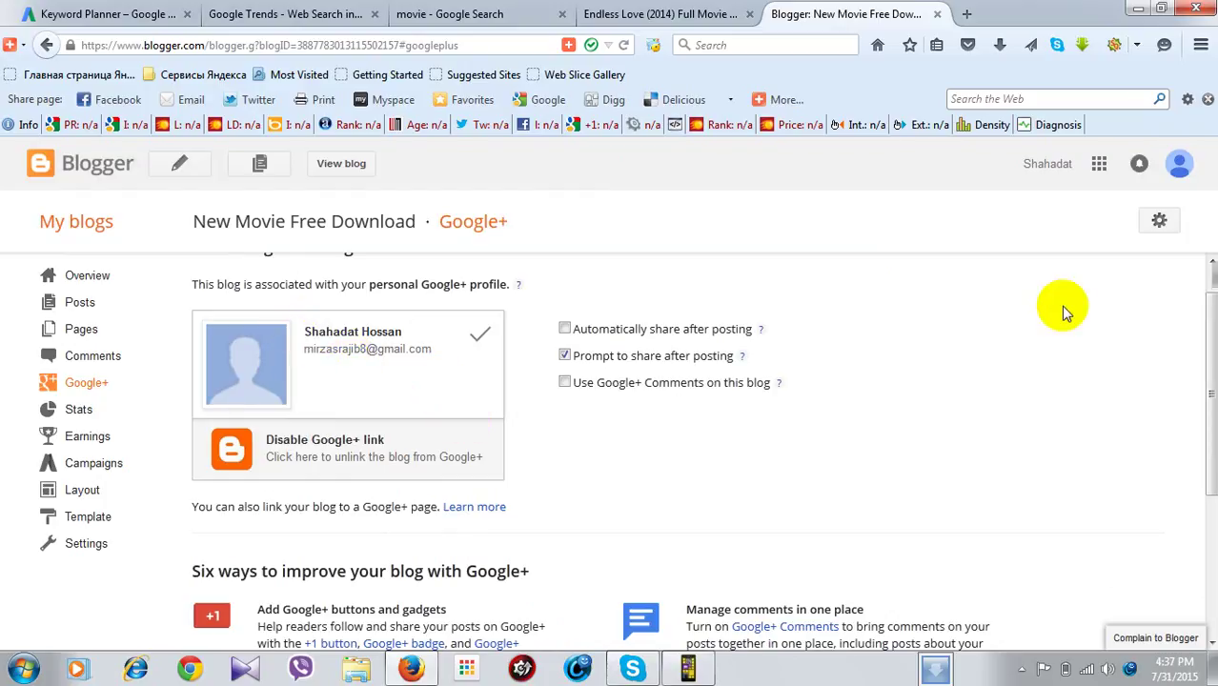
pyautogui.click(1178, 167)
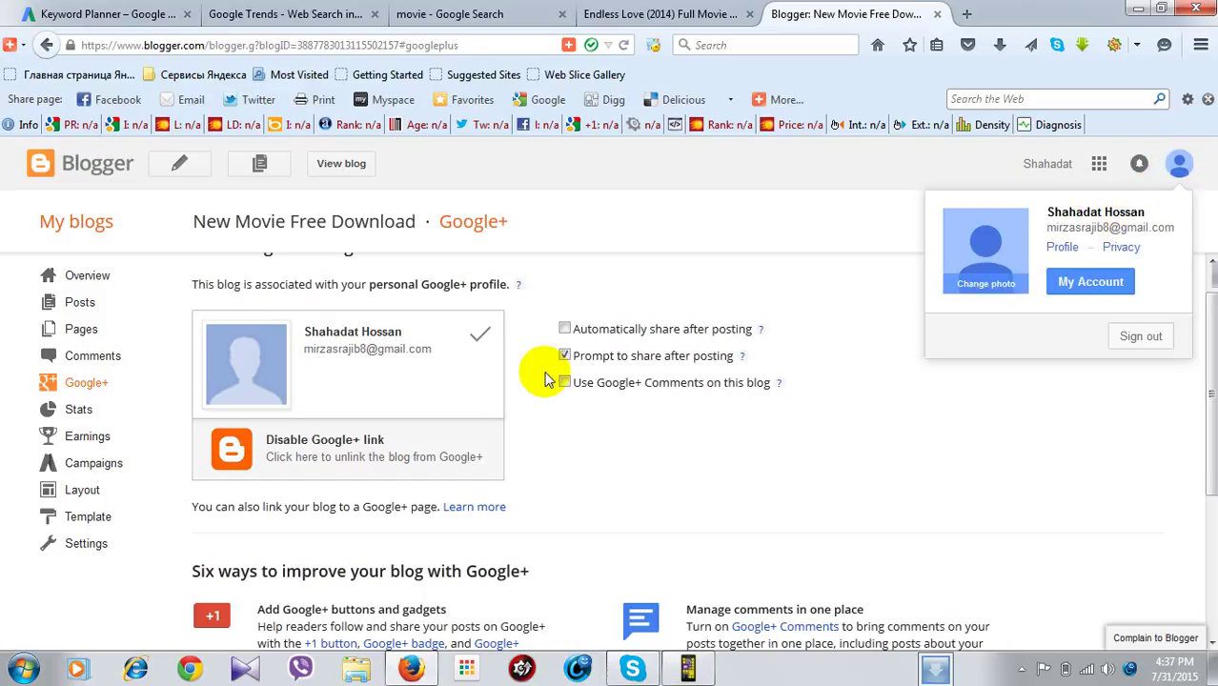
pyautogui.click(564, 330)
pyautogui.click(563, 378)
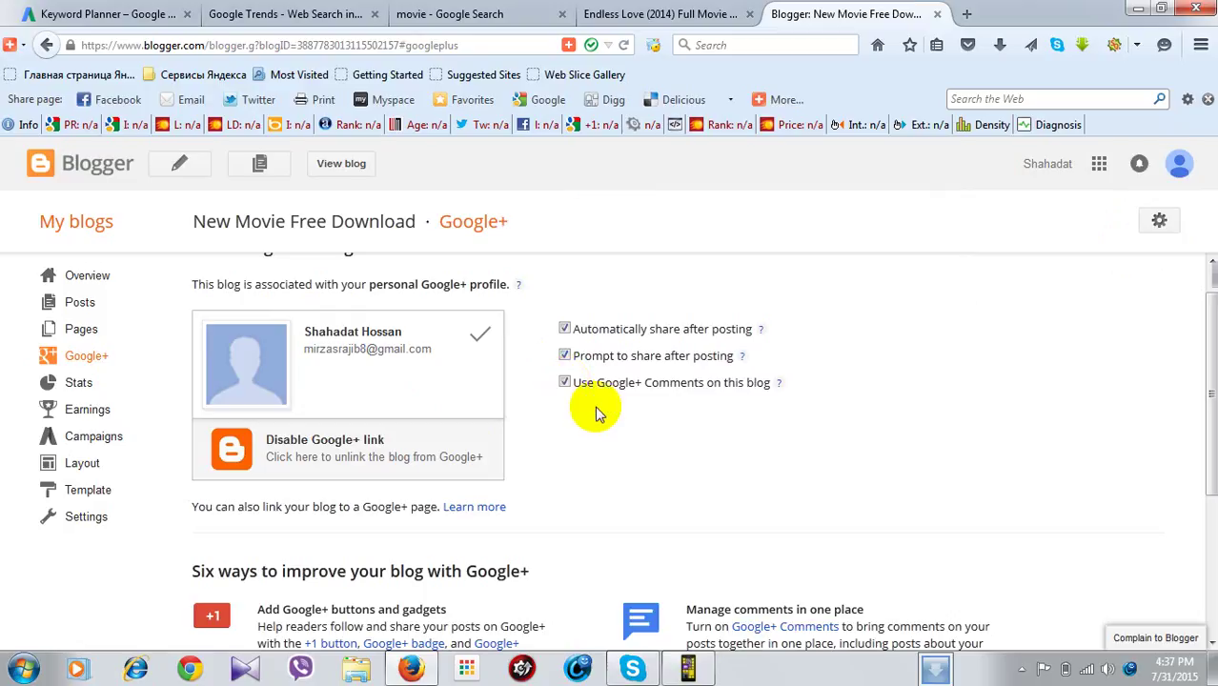
# - Examine the blog's Google+ sharing options and the six ways to improve the blog with Google+
pyautogui.scroll(-2, 601, 443)
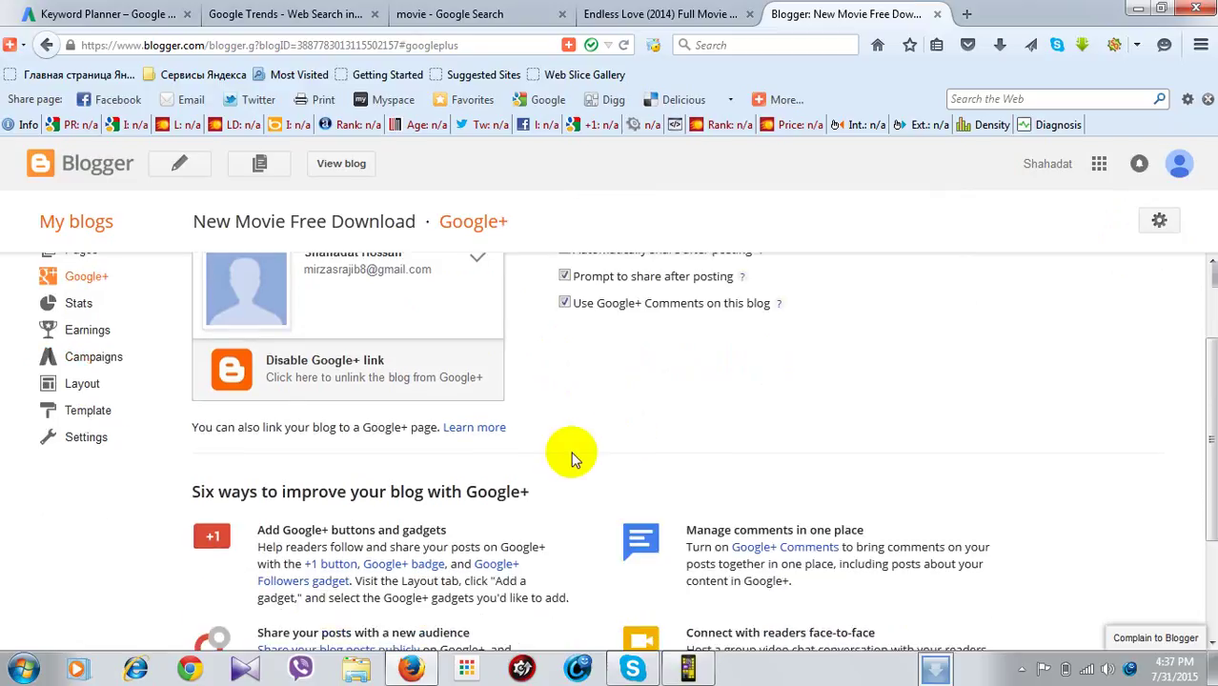
pyautogui.scroll(-4, 401, 466)
pyautogui.scroll(6, 402, 466)
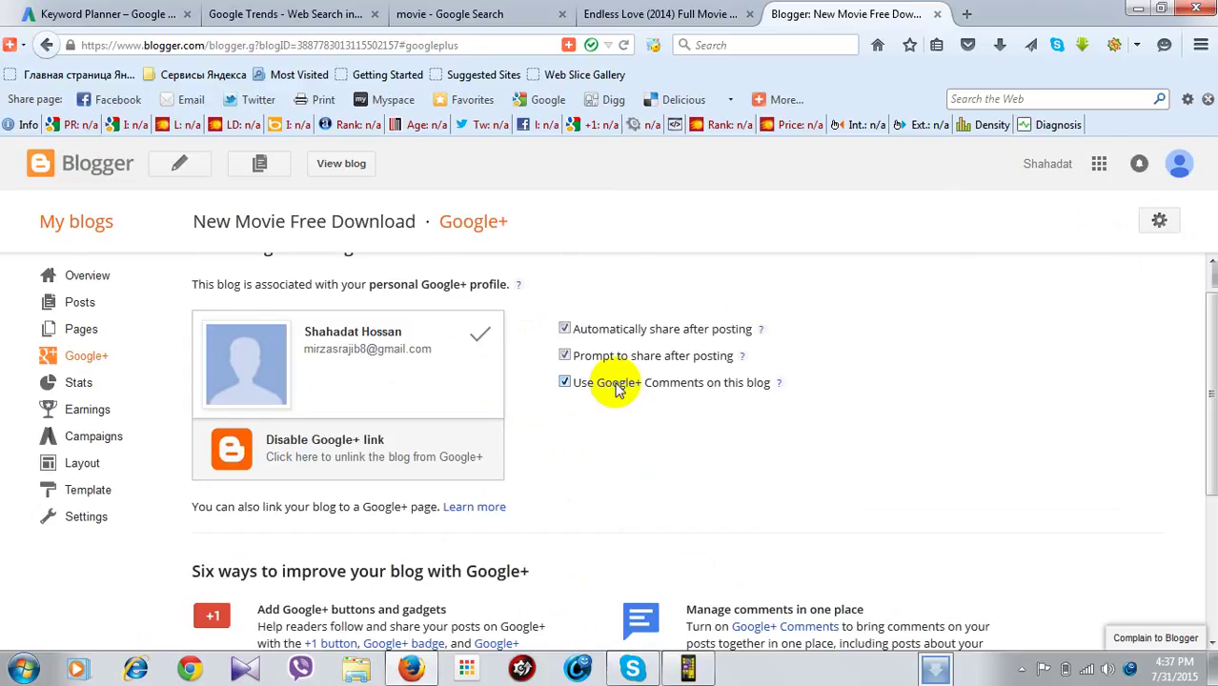
pyautogui.scroll(-4, 748, 562)
pyautogui.scroll(4, 291, 439)
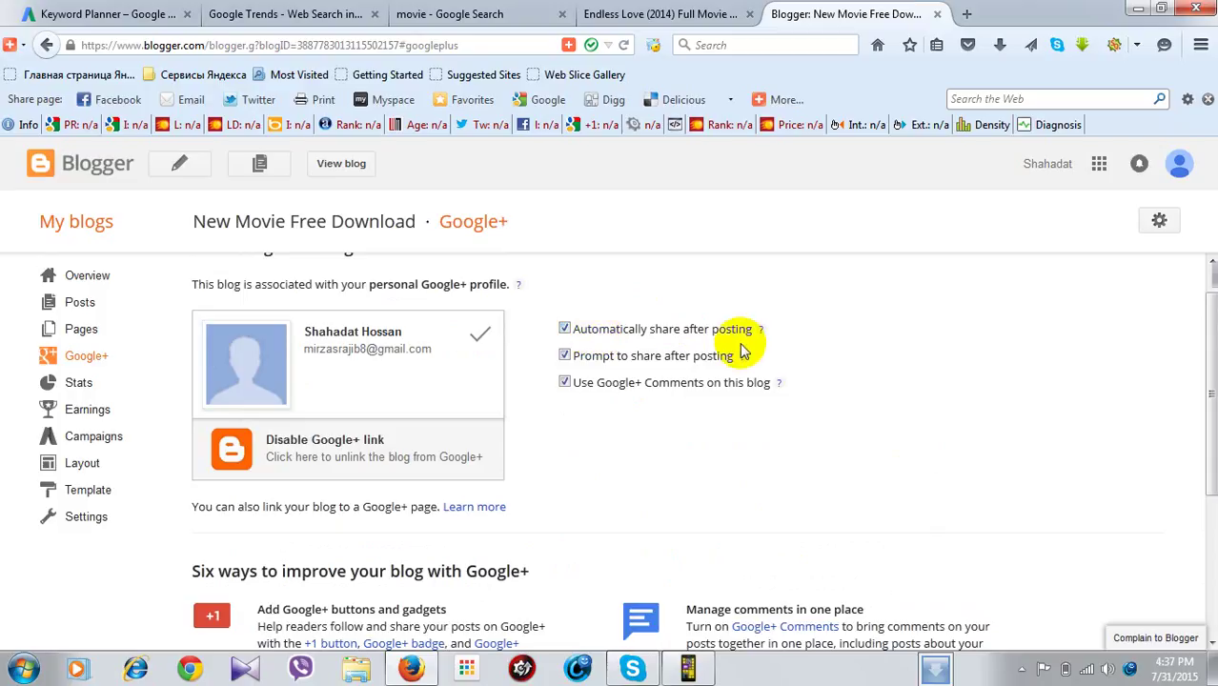
pyautogui.scroll(-1, 588, 446)
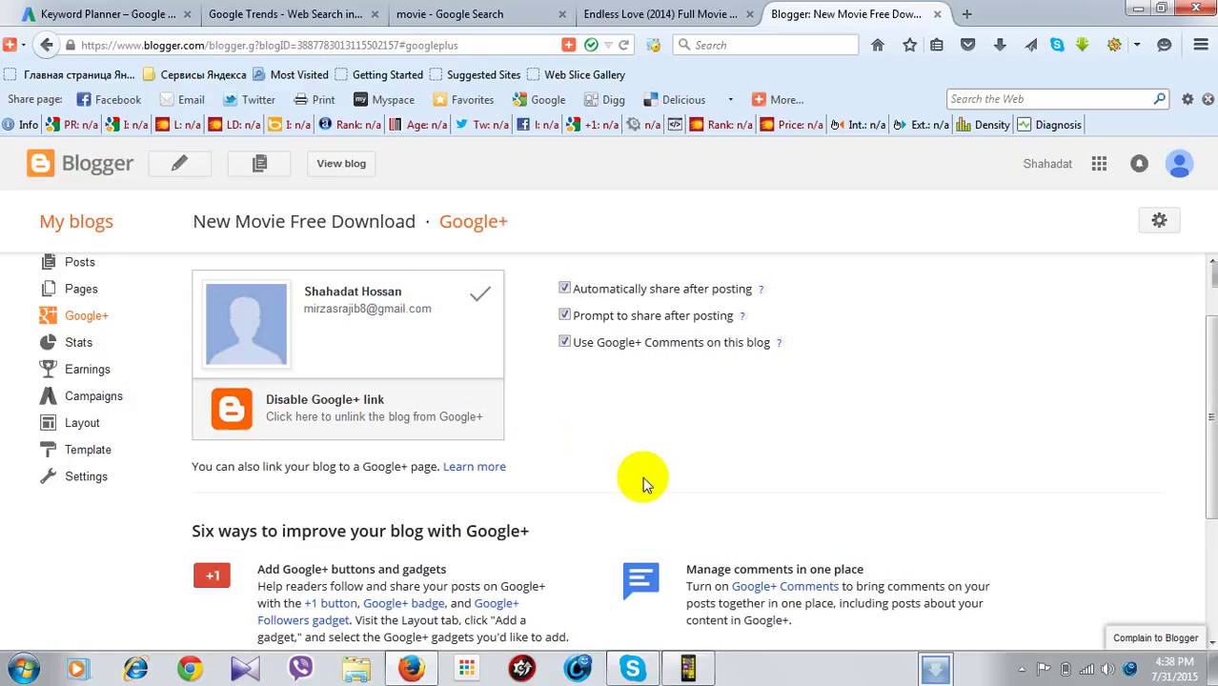
pyautogui.scroll(-1, 195, 486)
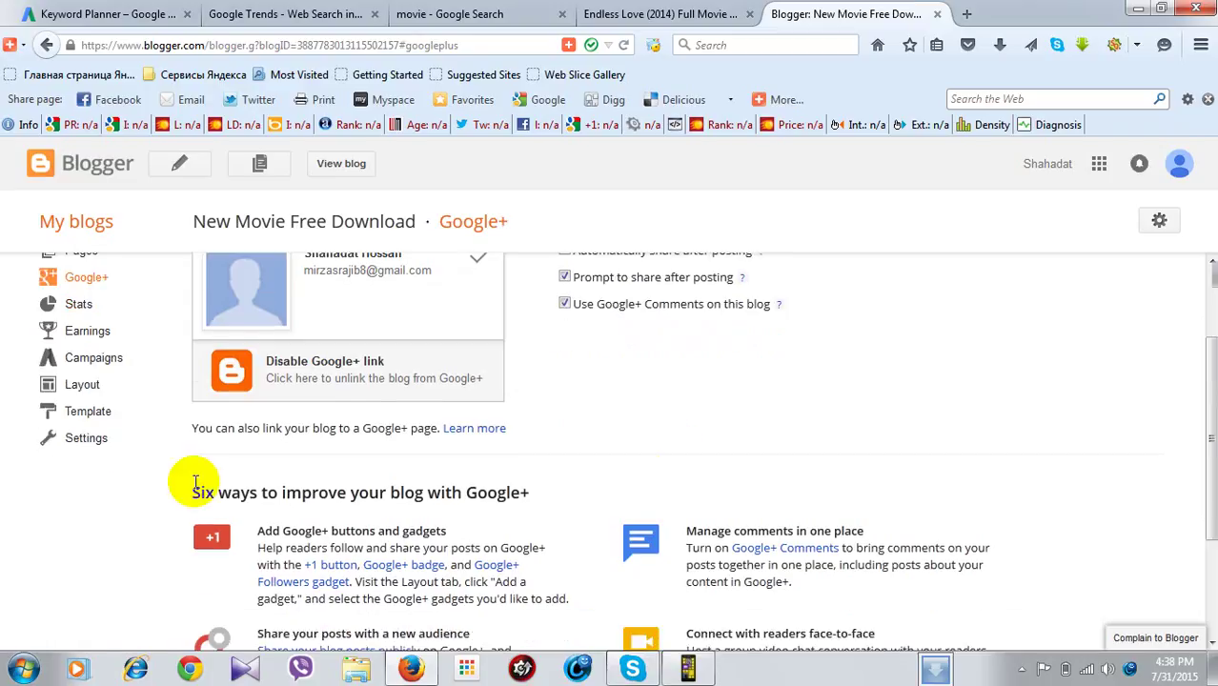
# - Open the blog's stats overview and examine its pageviews, traffic sources and audience
pyautogui.scroll(1, 52, 348)
pyautogui.click(52, 345)
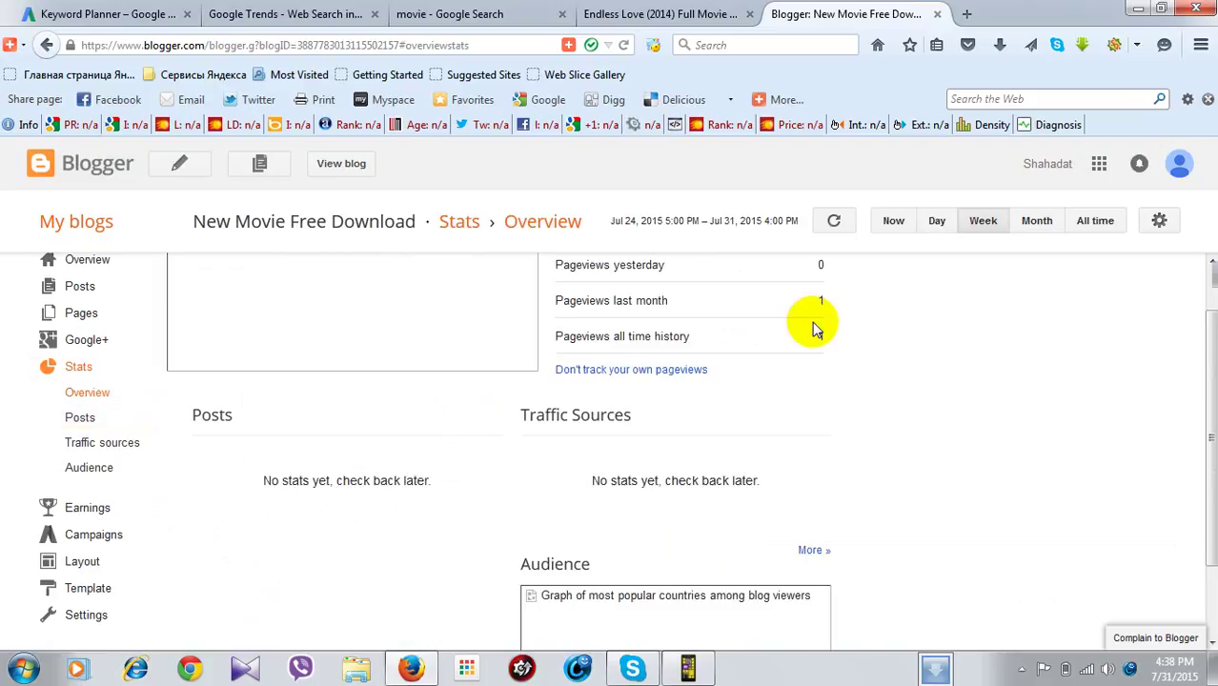
pyautogui.scroll(1, 820, 380)
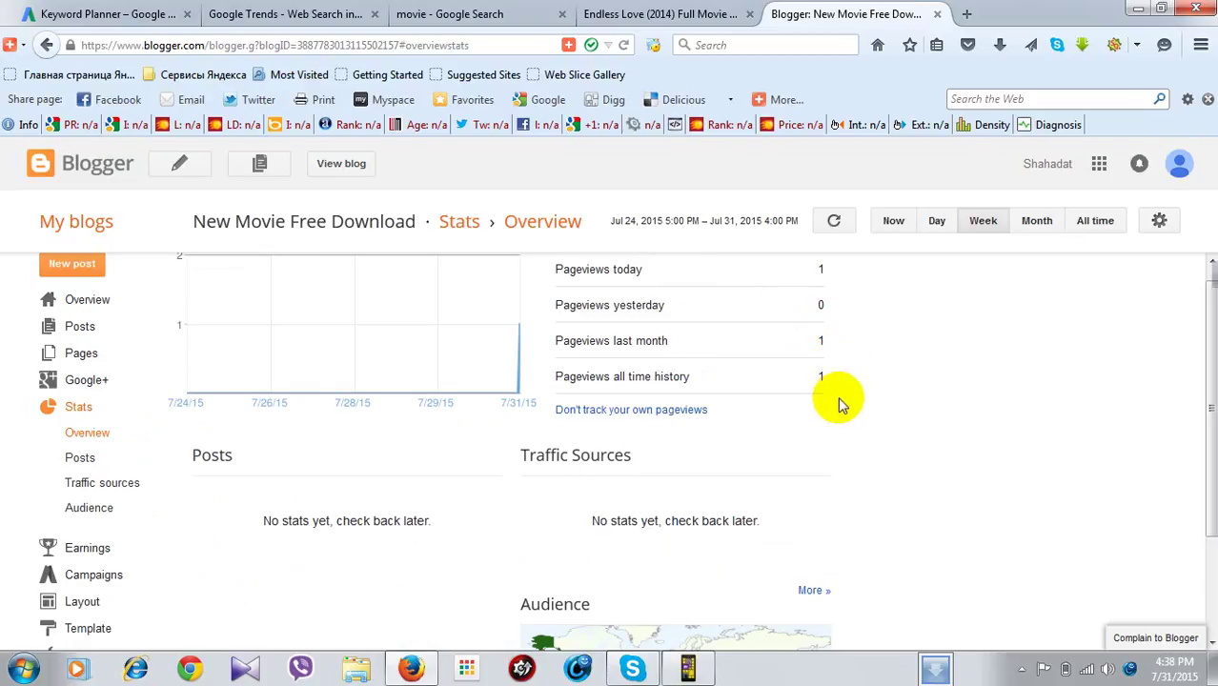
# - Examine the blog's post, traffic source and audience stats, including pageviews by country, browser and operating system
pyautogui.scroll(1, 819, 398)
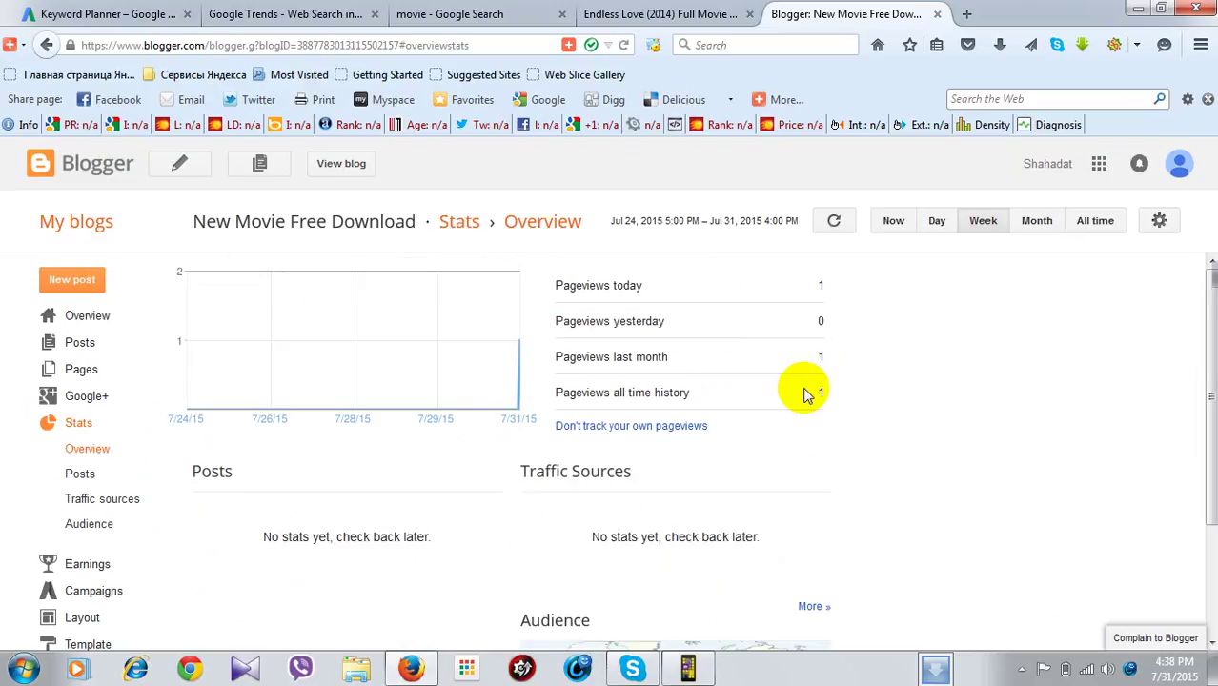
pyautogui.scroll(-3, 159, 412)
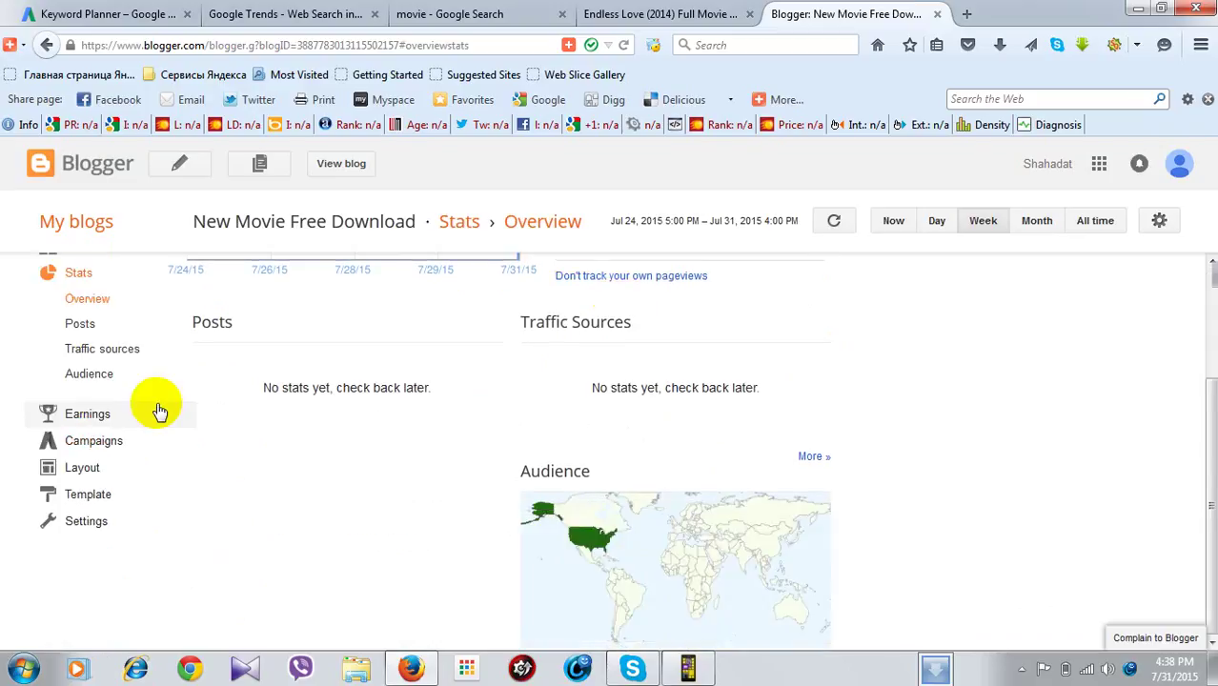
pyautogui.click(68, 322)
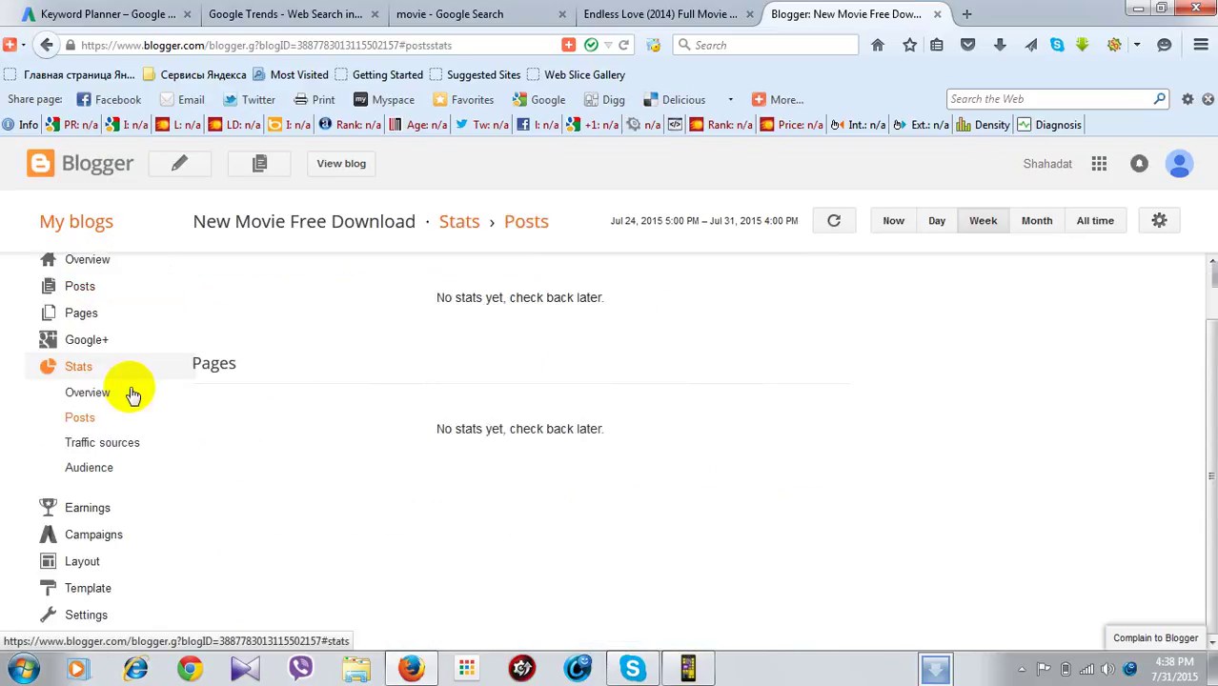
pyautogui.click(124, 457)
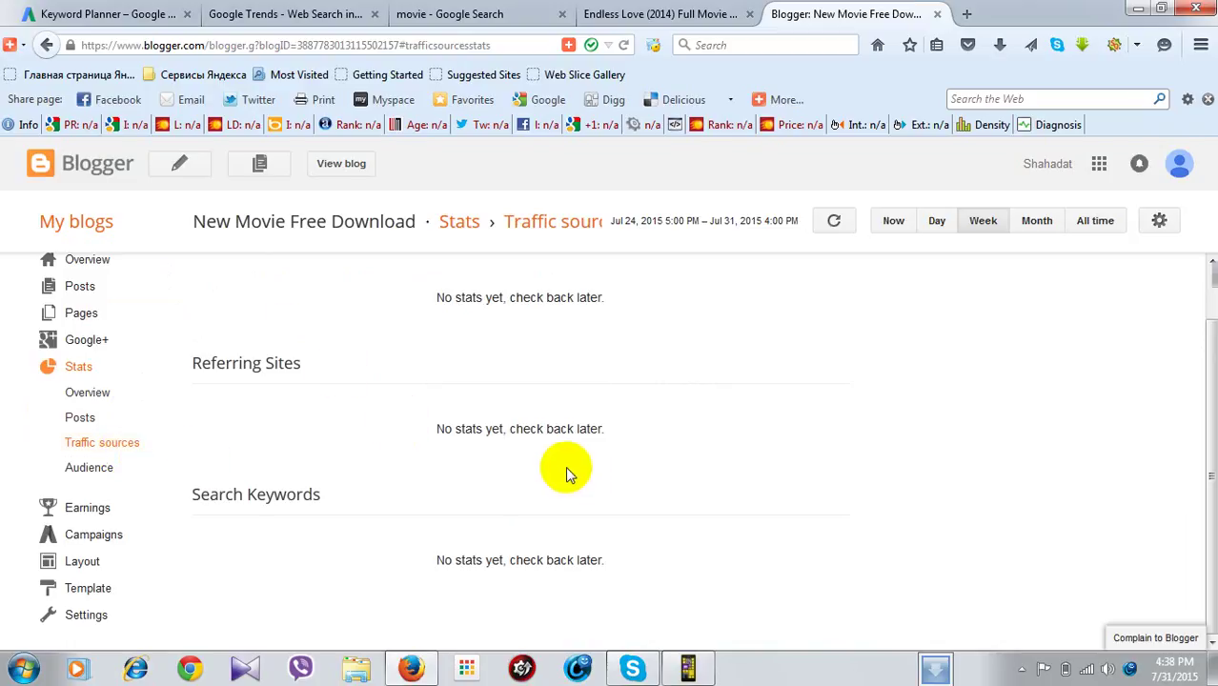
pyautogui.click(105, 469)
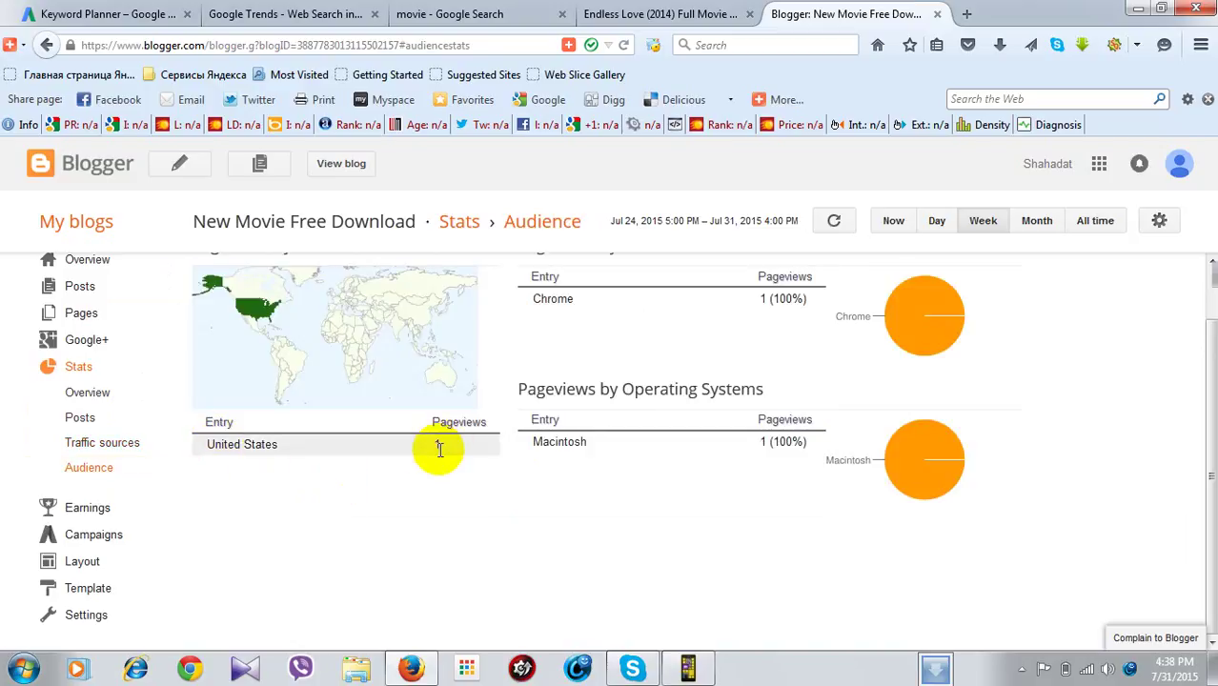
pyautogui.moveTo(439, 449); pyautogui.dragTo(416, 441)
pyautogui.click(468, 486)
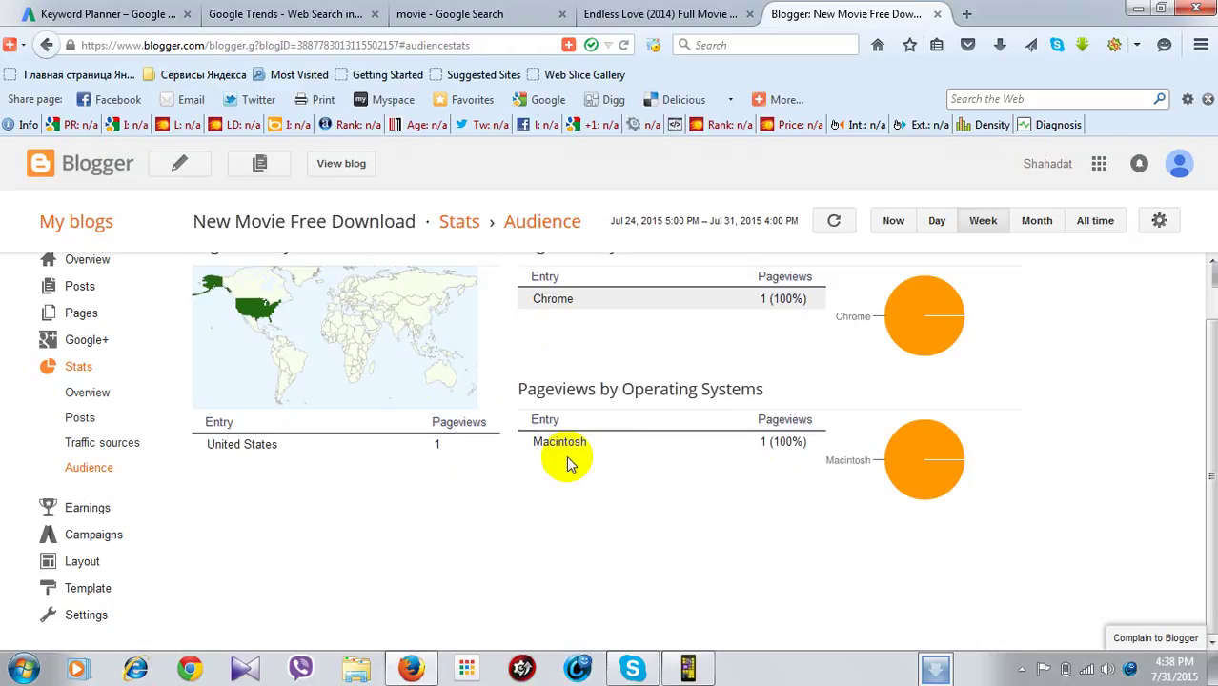
# - Open the blog's AdSense earnings page and examine the sign-up option and eligibility information
pyautogui.click(88, 509)
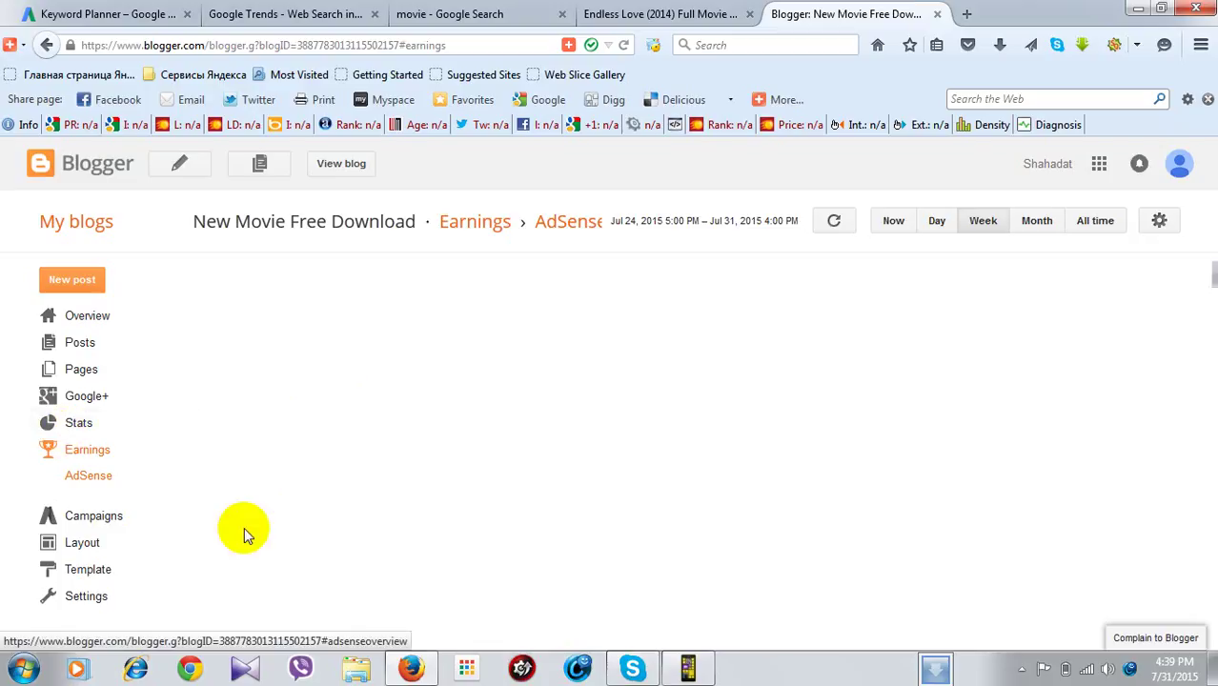
pyautogui.click(90, 480)
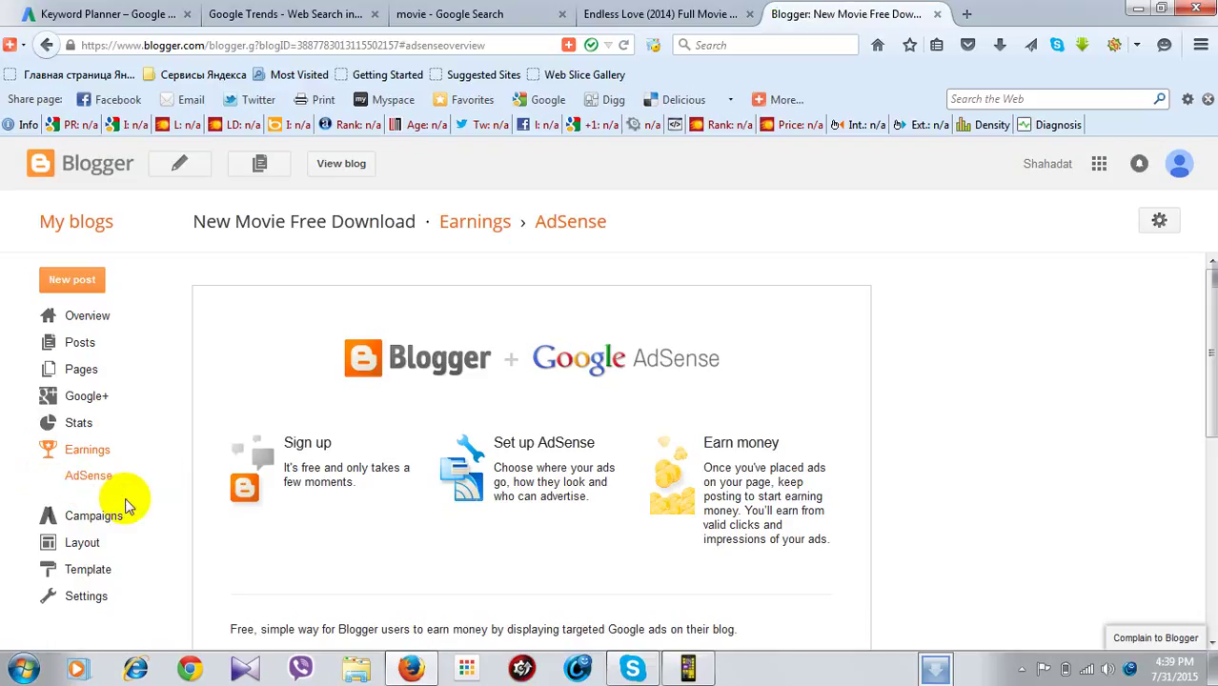
pyautogui.scroll(-4, 283, 519)
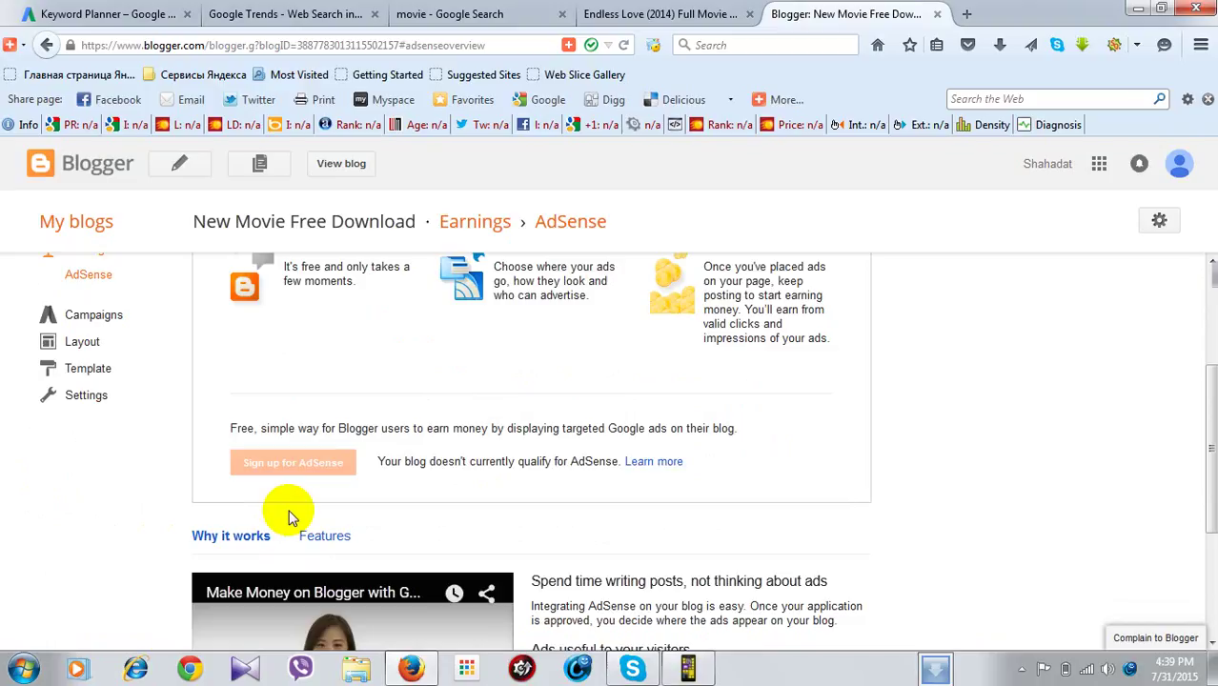
pyautogui.scroll(-1, 290, 517)
pyautogui.scroll(1, 291, 518)
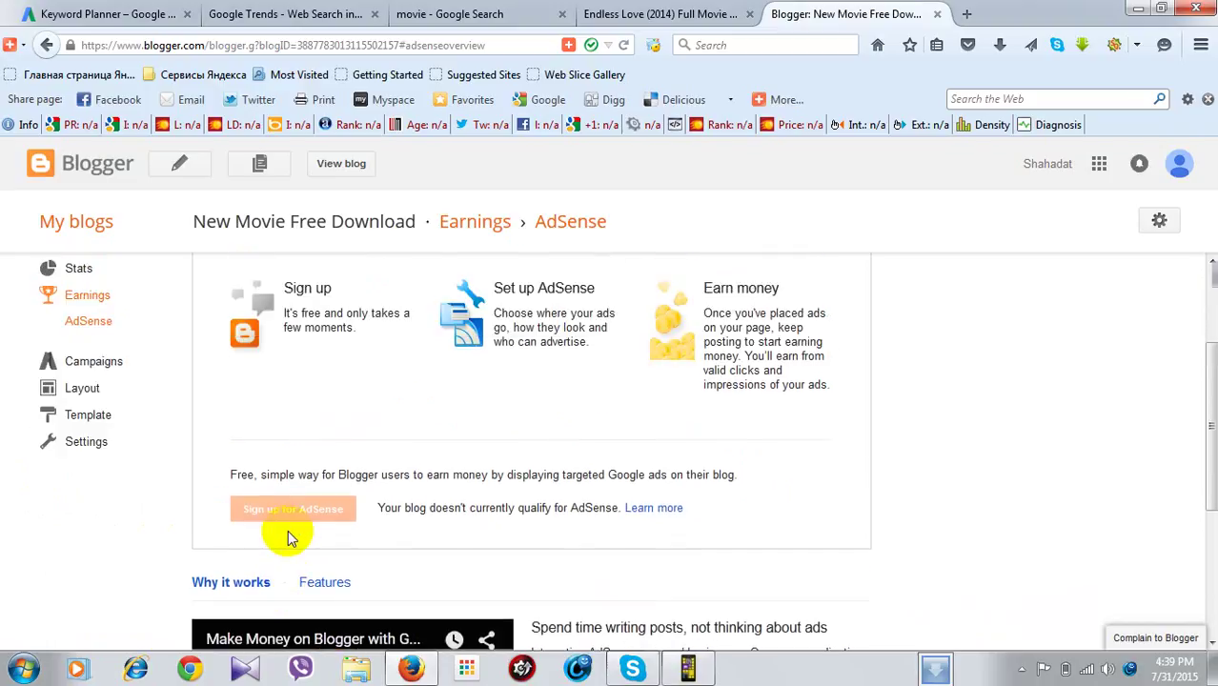
pyautogui.click(288, 507)
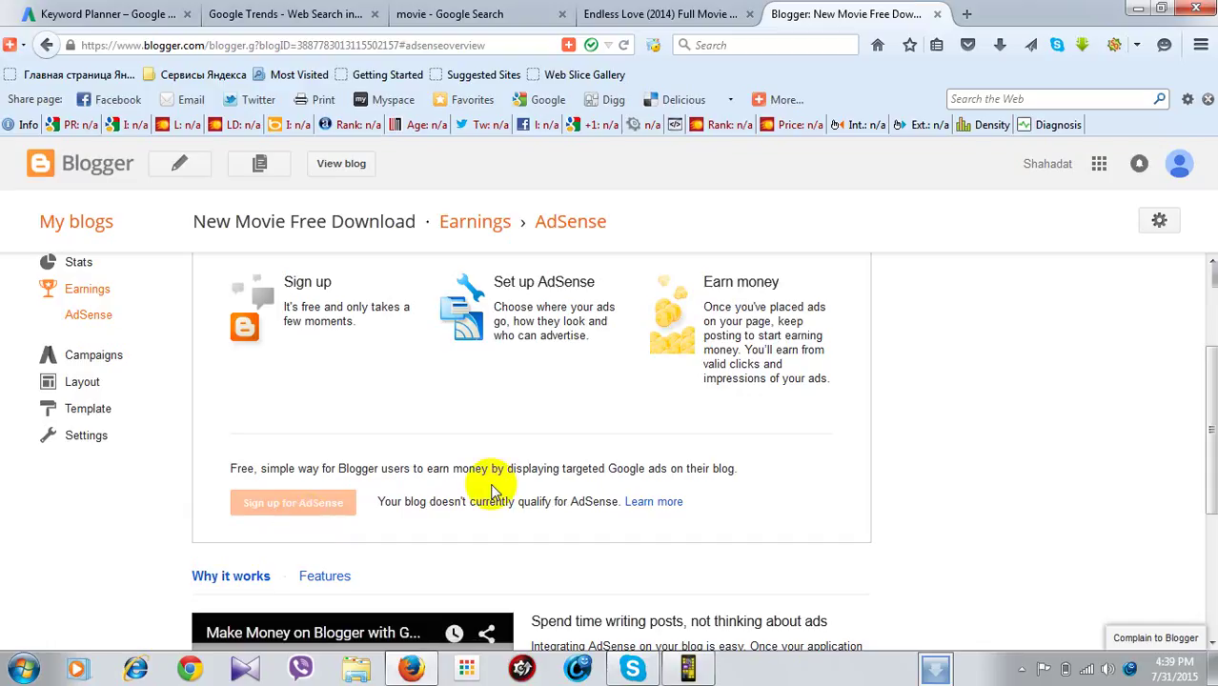
# - Open the blog's Campaigns section and examine how AdWords ads bring readers to the blog
pyautogui.click(119, 382)
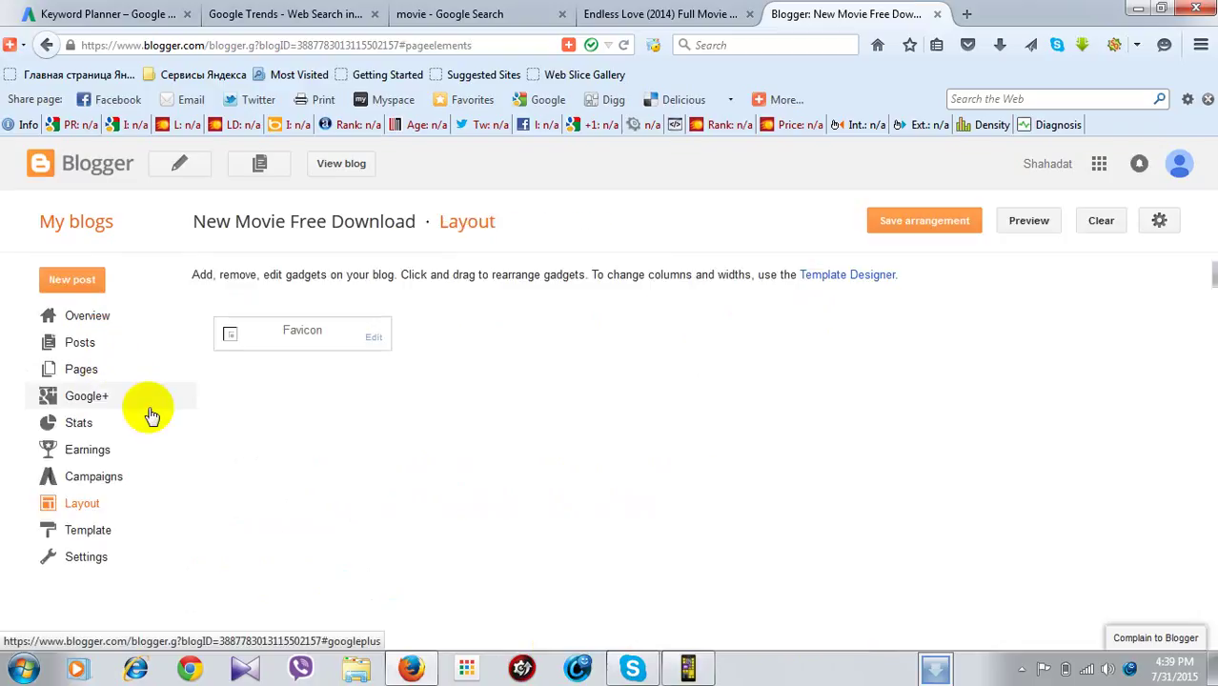
pyautogui.click(134, 481)
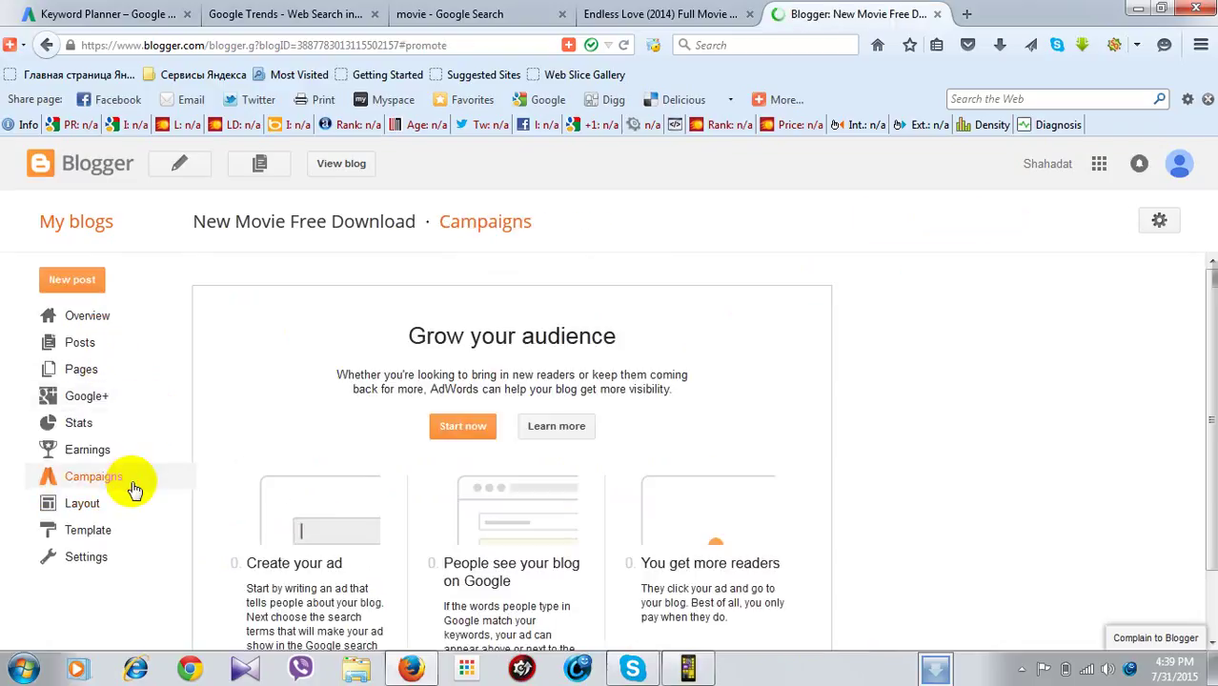
pyautogui.scroll(-1, 698, 599)
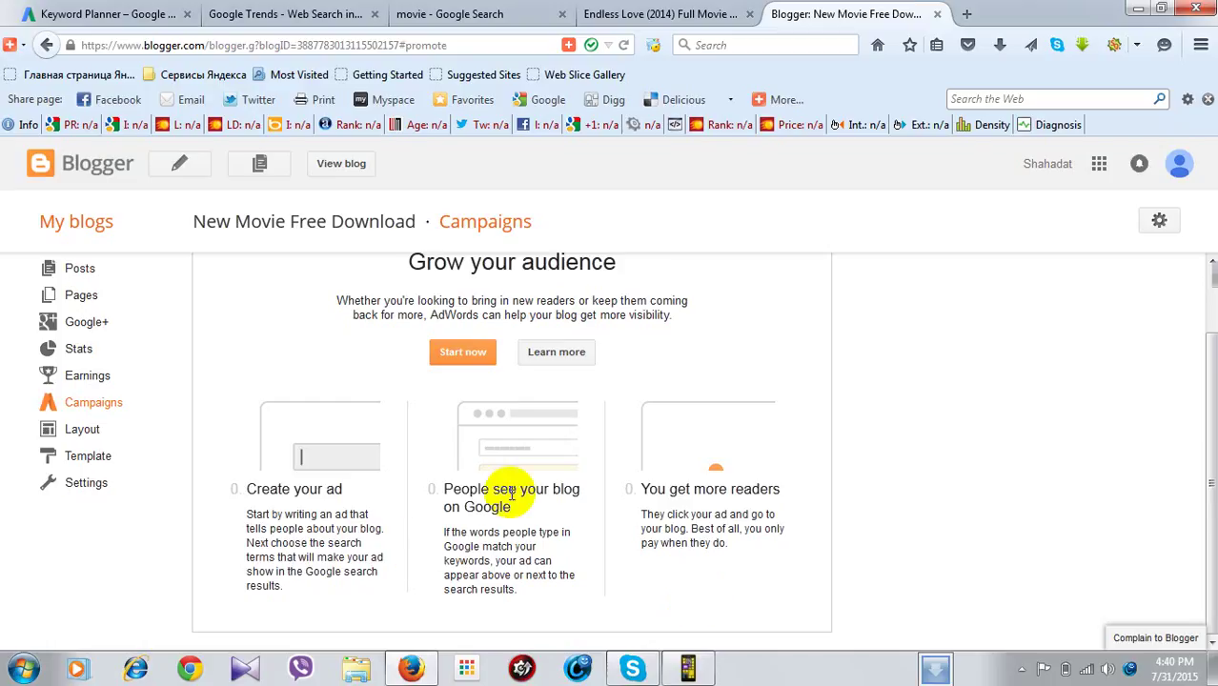
pyautogui.click(433, 406)
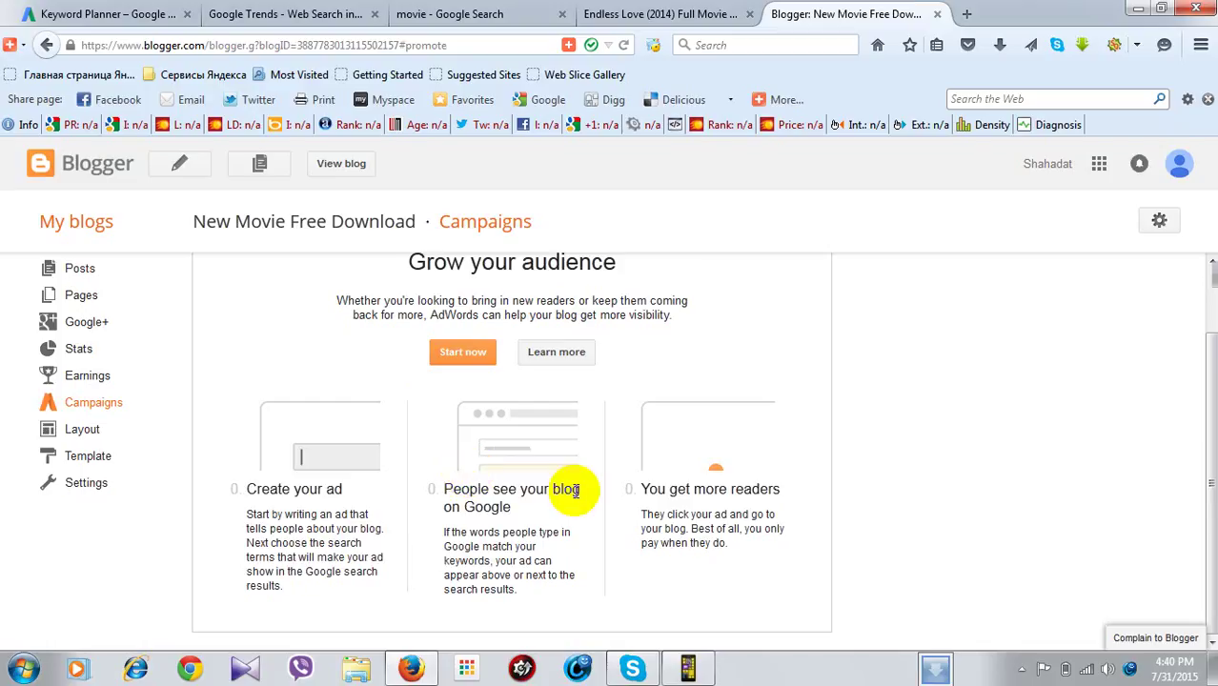
pyautogui.click(1073, 457)
pyautogui.scroll(2, 1073, 462)
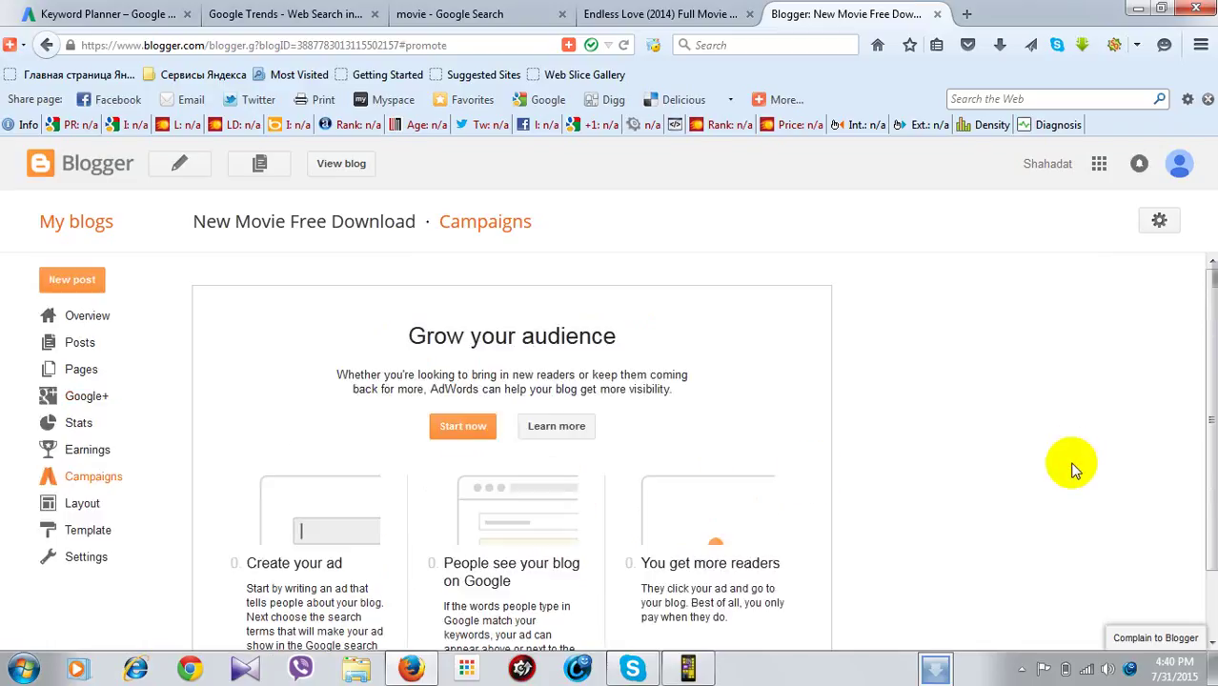
pyautogui.scroll(-2, 1073, 469)
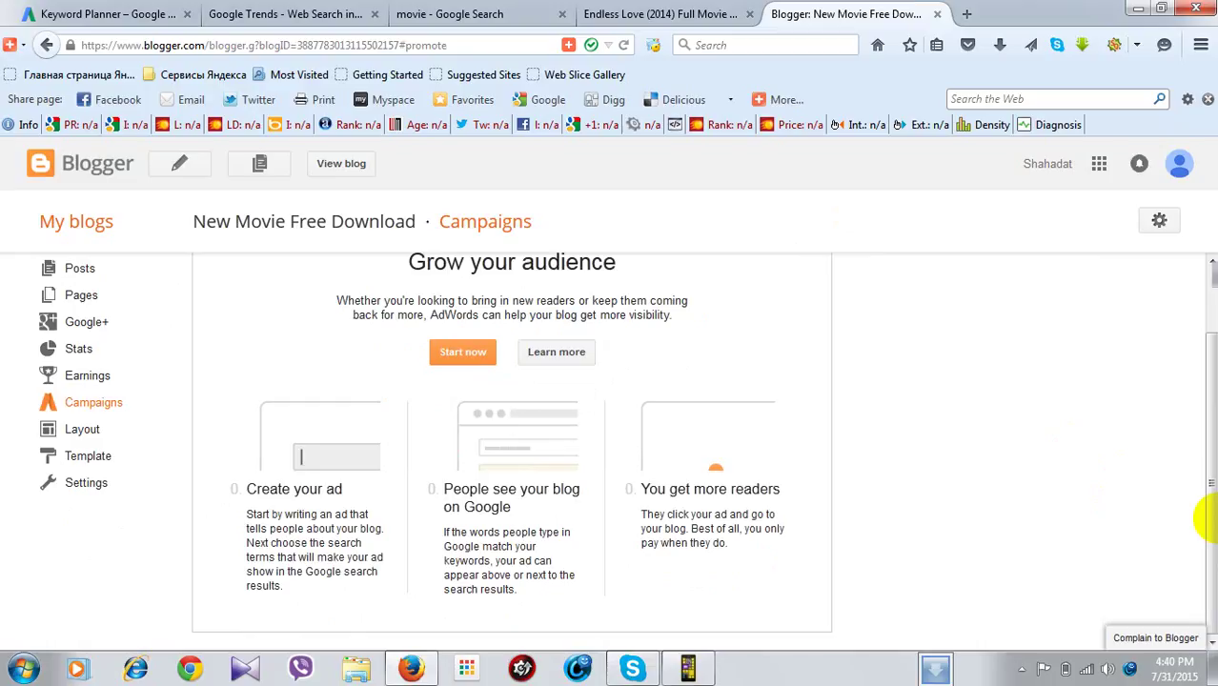
# - Open makemaneyonlin.blogspot.com in a new tab and dismiss its full-page ad and the pop-up tab
pyautogui.click(970, 15)
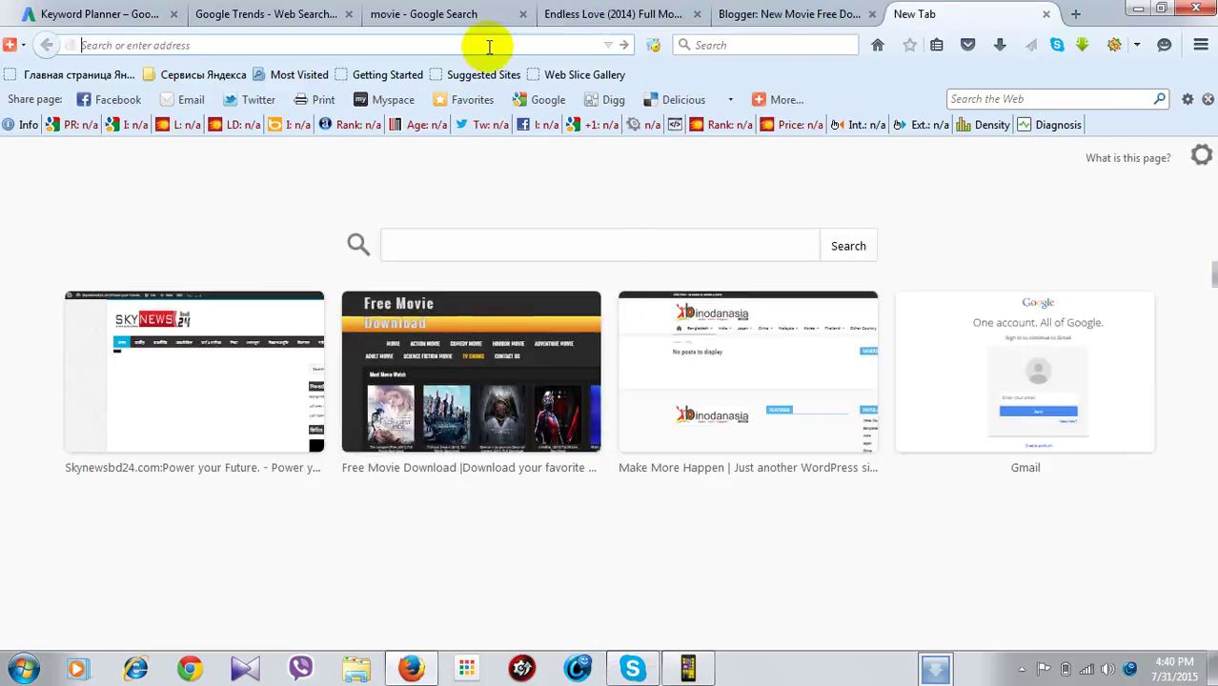
pyautogui.write('makemaneyonlin.blogspot.com/')
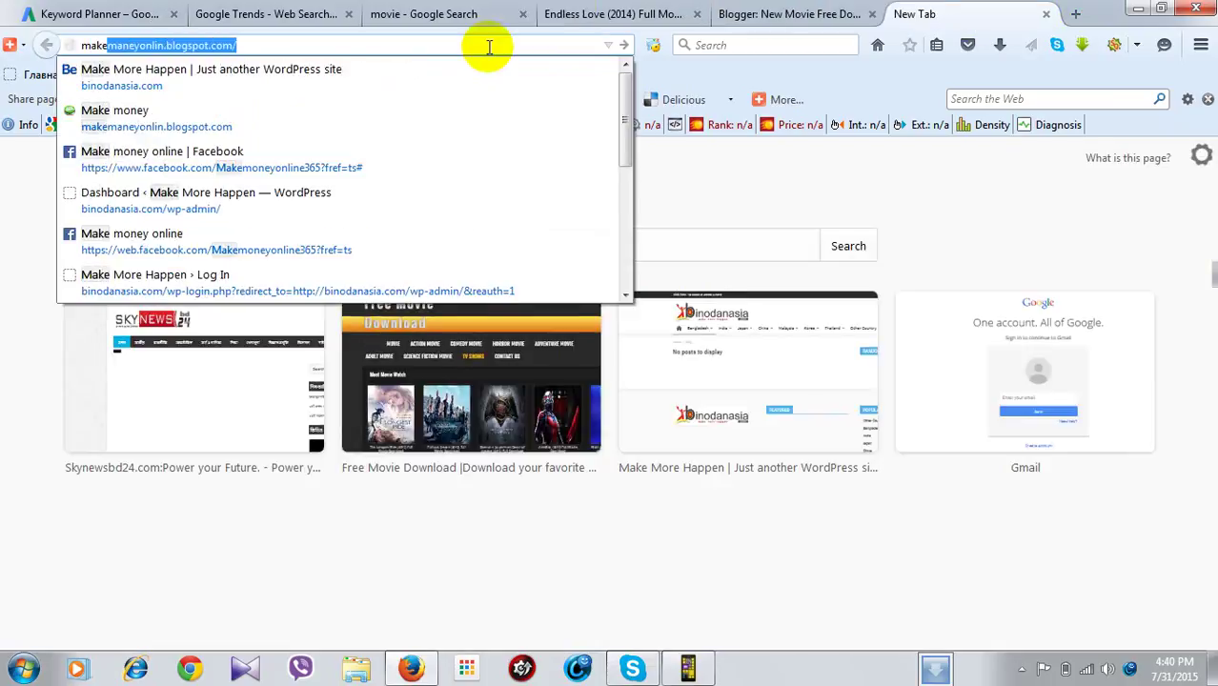
pyautogui.press('Return')
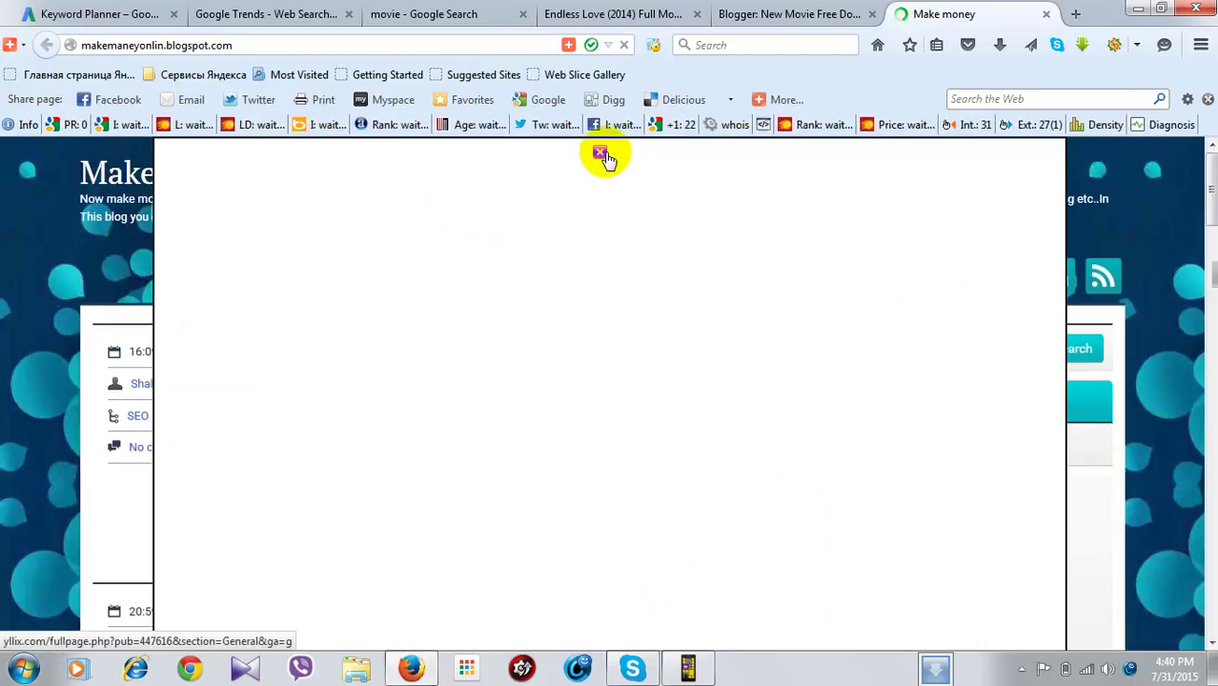
pyautogui.click(601, 153)
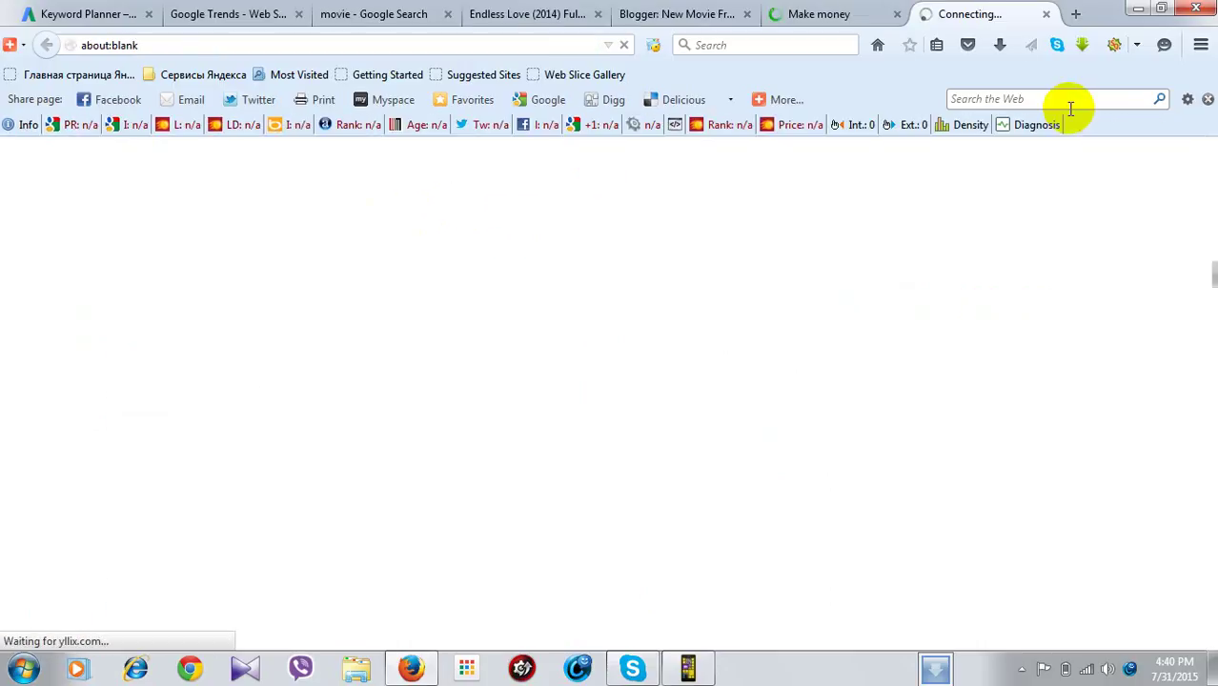
pyautogui.click(1046, 13)
# - Examine the banner and text ads placed beside the posts on the Make money blog
pyautogui.scroll(-4, 558, 282)
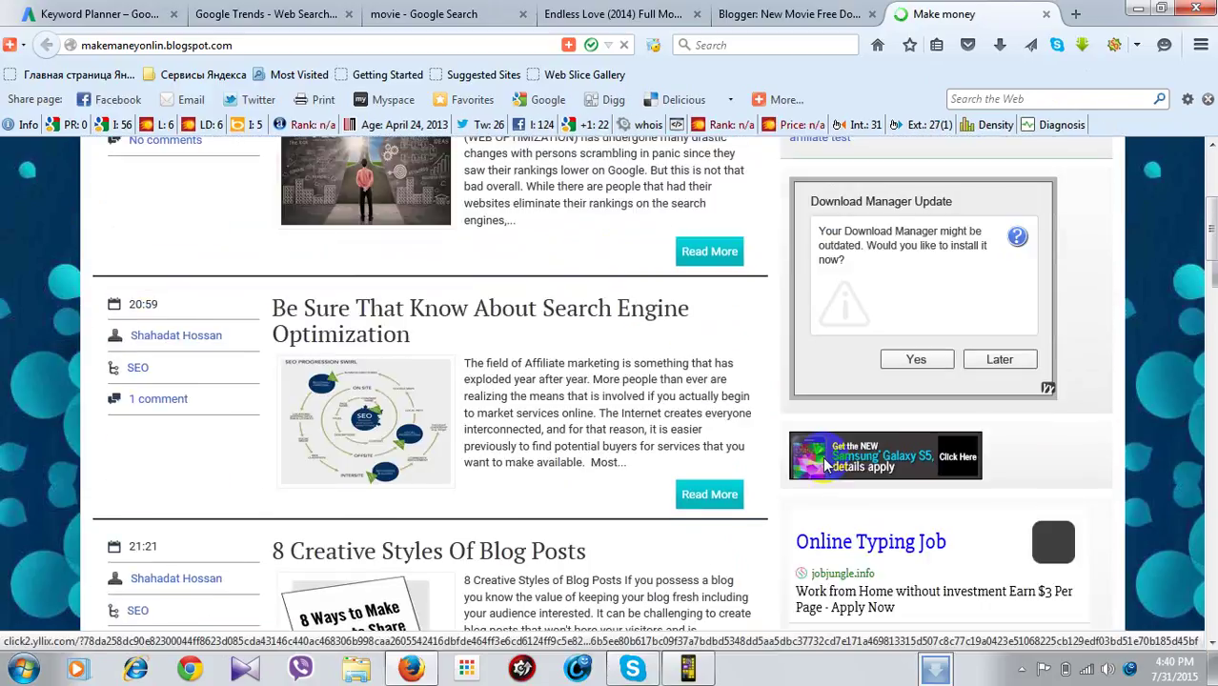
pyautogui.scroll(-2, 867, 474)
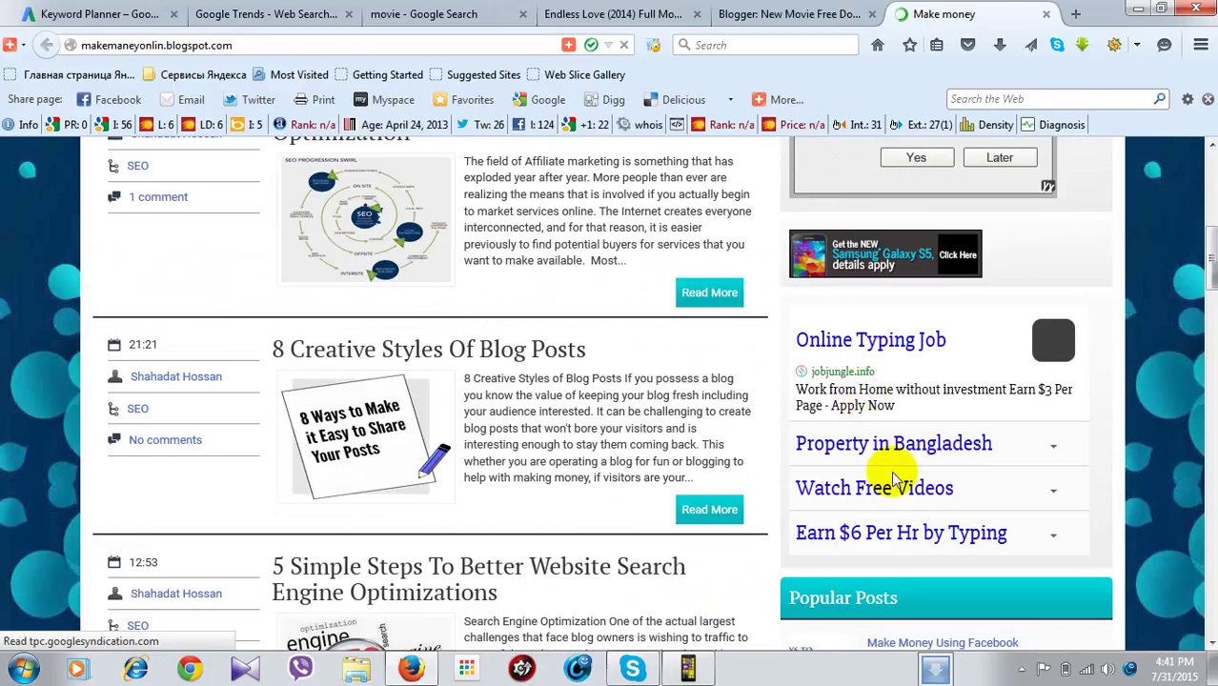
pyautogui.scroll(-3, 900, 531)
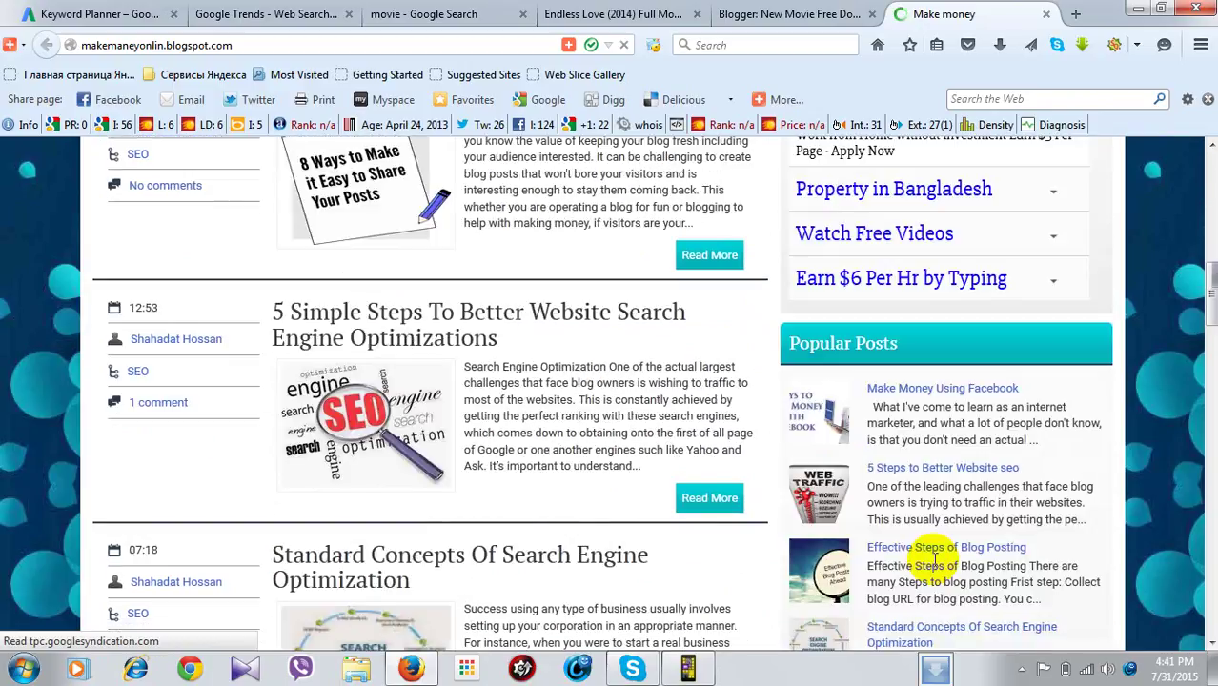
pyautogui.scroll(-2, 934, 557)
pyautogui.scroll(7, 865, 468)
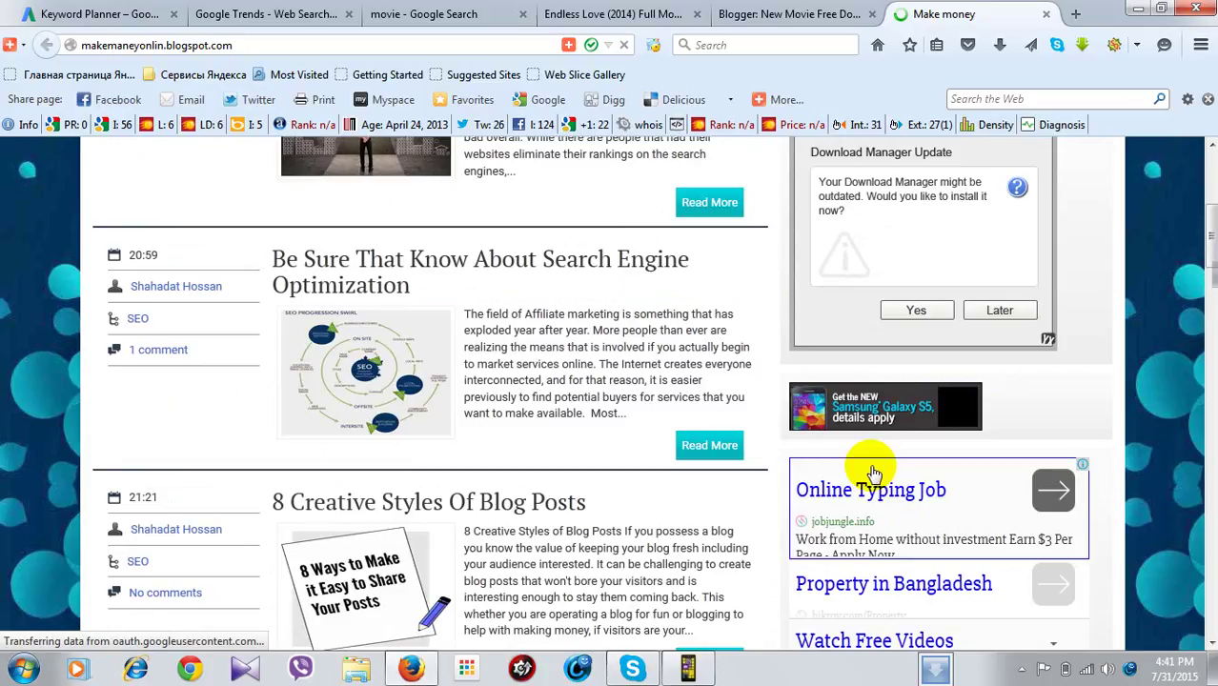
pyautogui.scroll(-1, 881, 458)
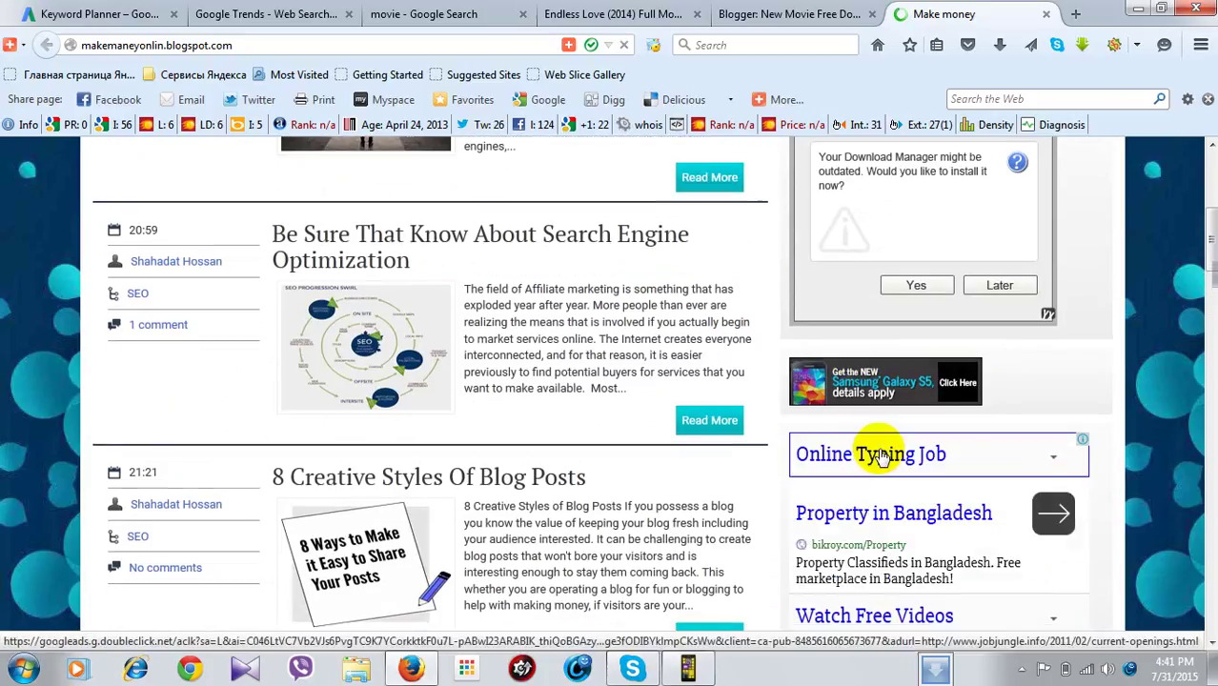
# - Examine the Google video ad above the Unordered List and the ad in the footer of the Make money blog
pyautogui.scroll(-10, 1052, 350)
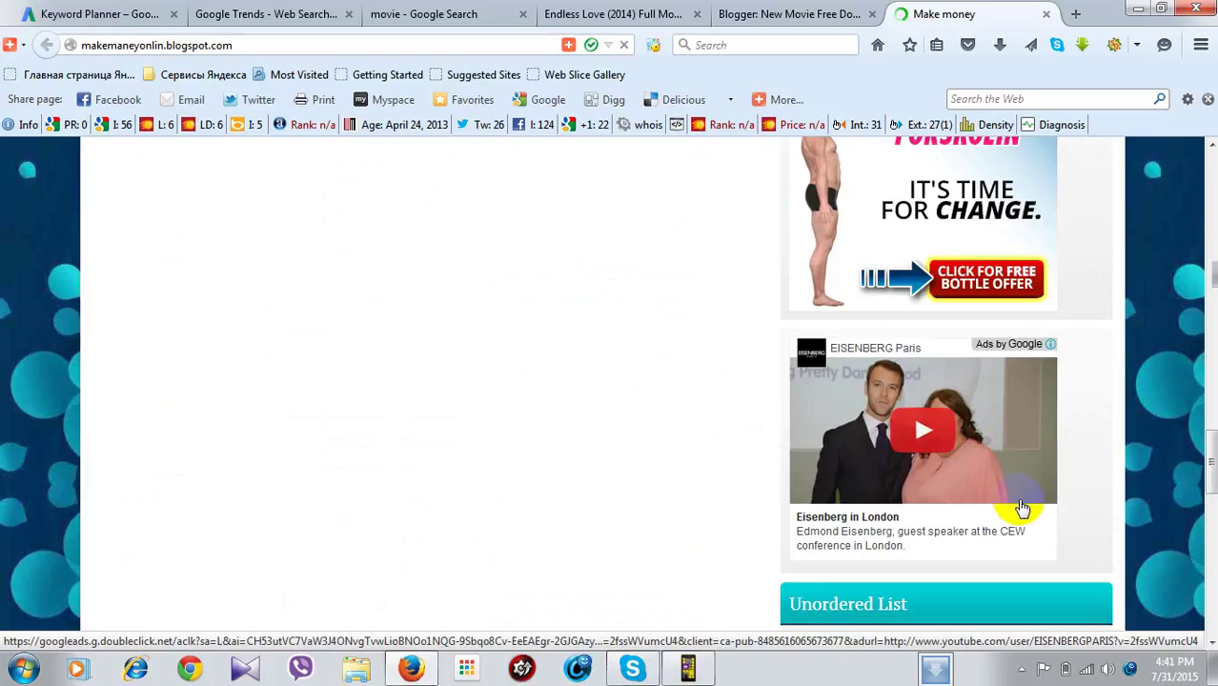
pyautogui.click(906, 458)
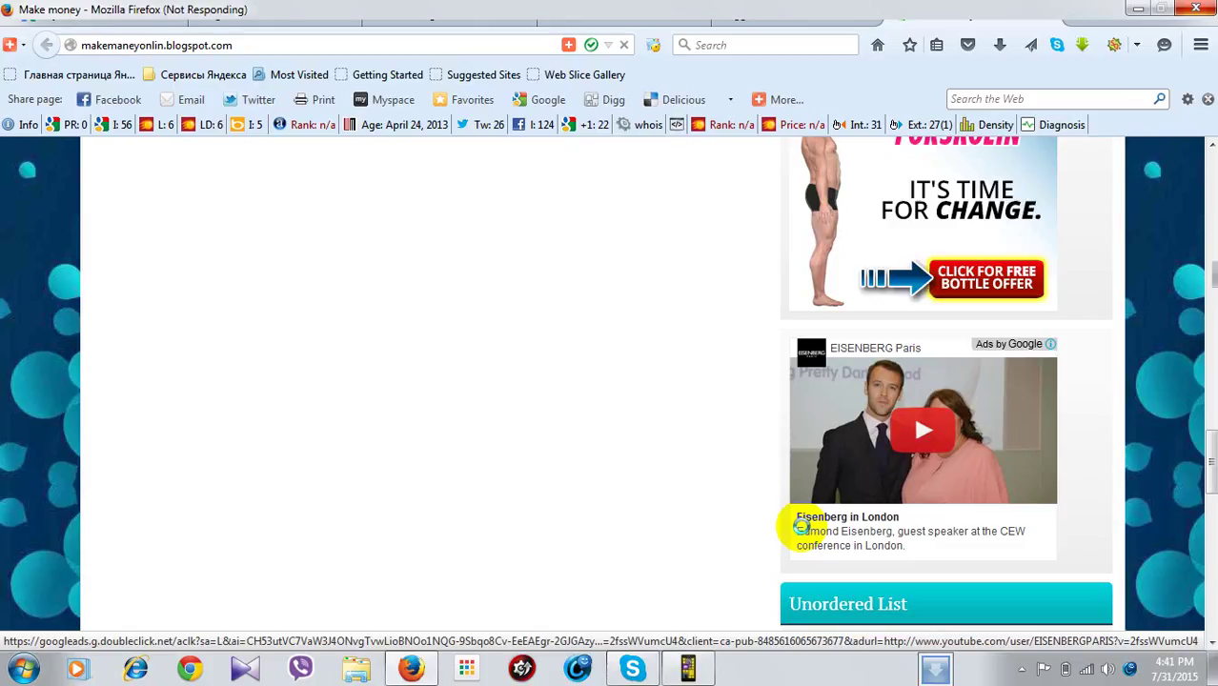
pyautogui.scroll(-2, 765, 478)
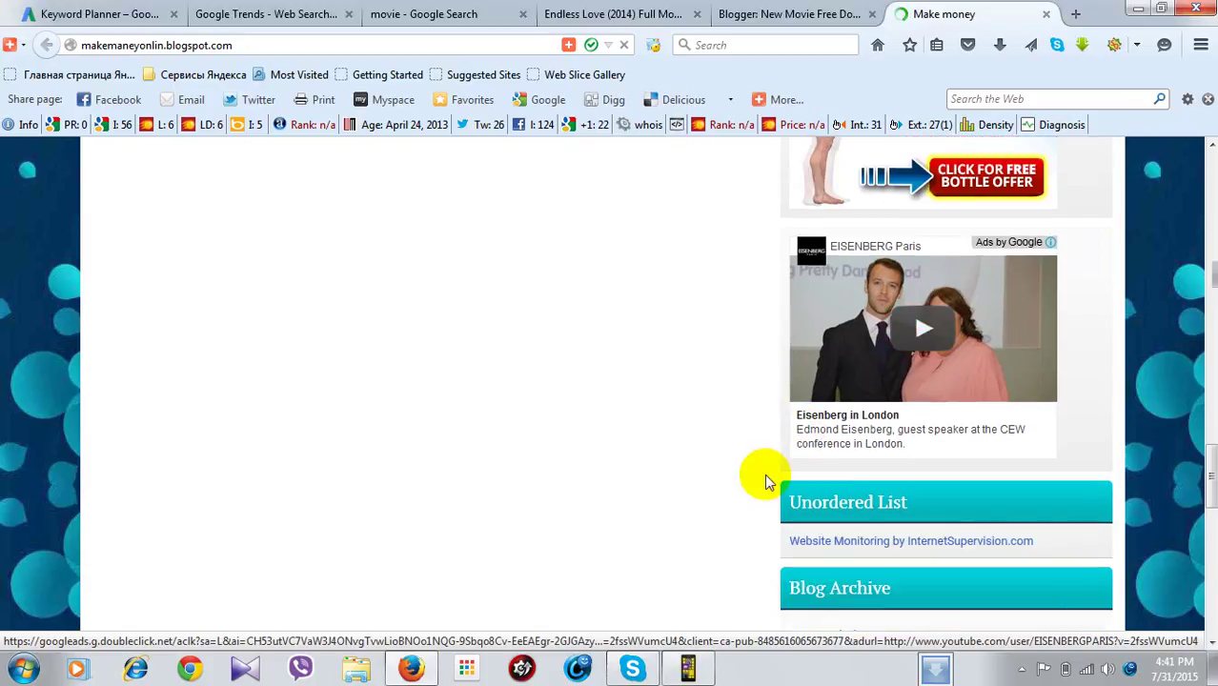
pyautogui.scroll(-2, 765, 478)
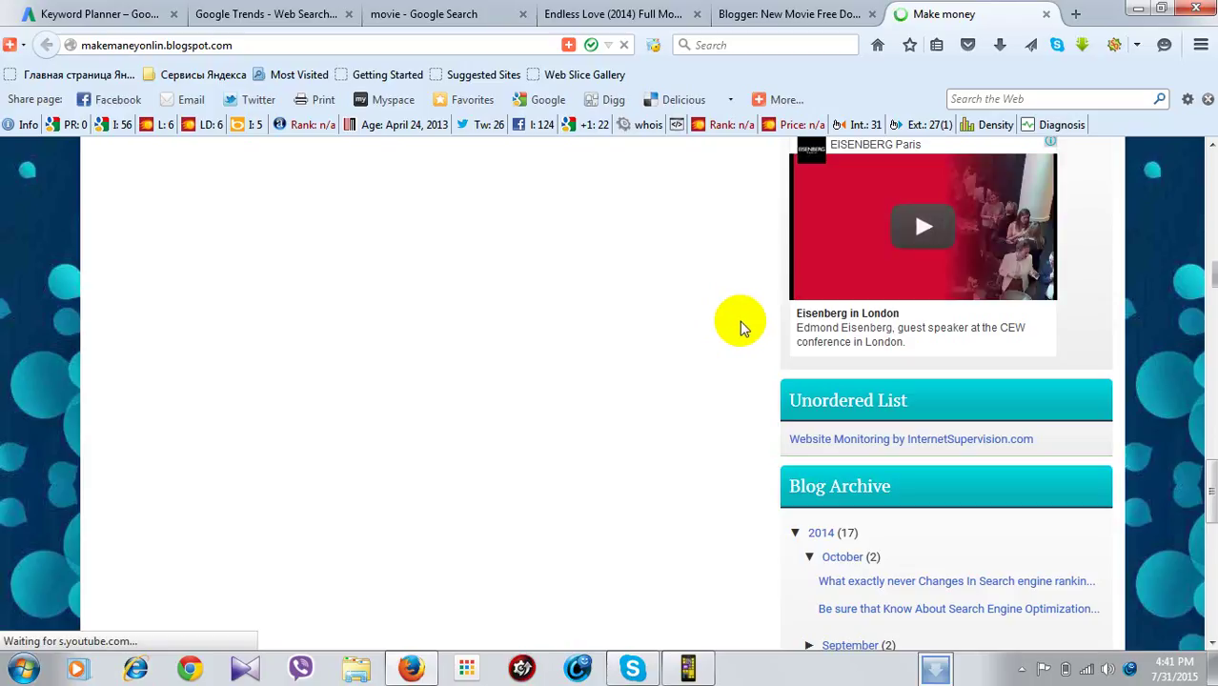
pyautogui.scroll(-10, 762, 385)
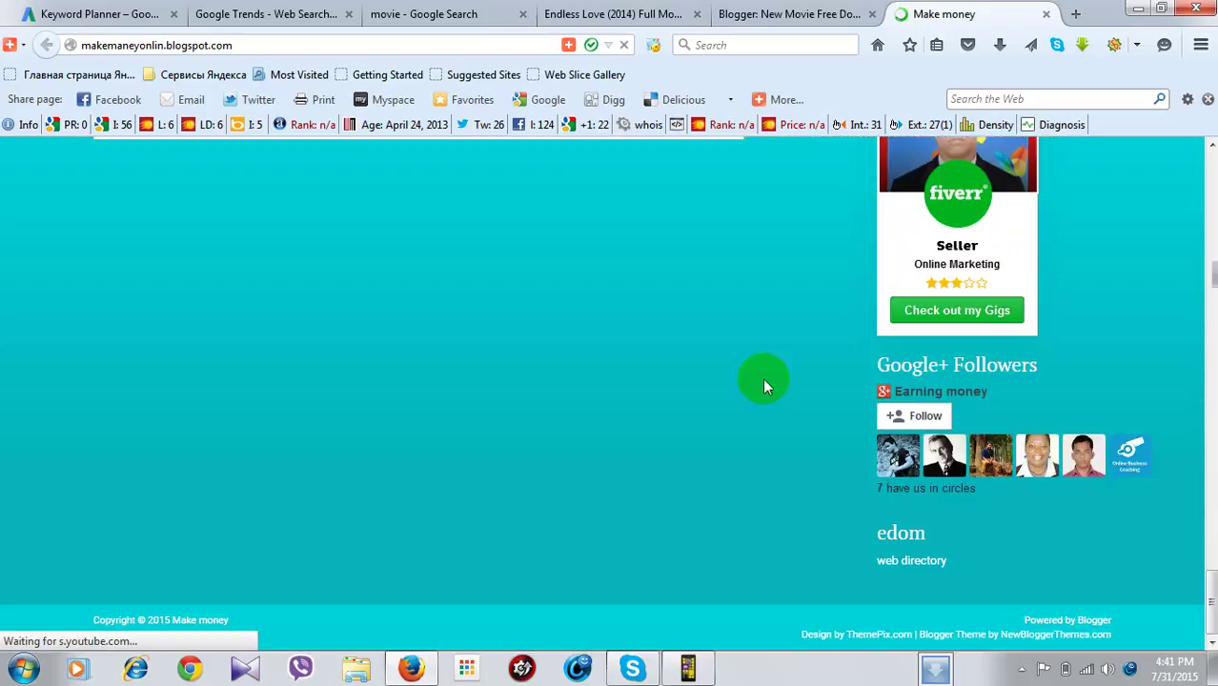
pyautogui.scroll(5, 764, 388)
pyautogui.scroll(-2, 769, 462)
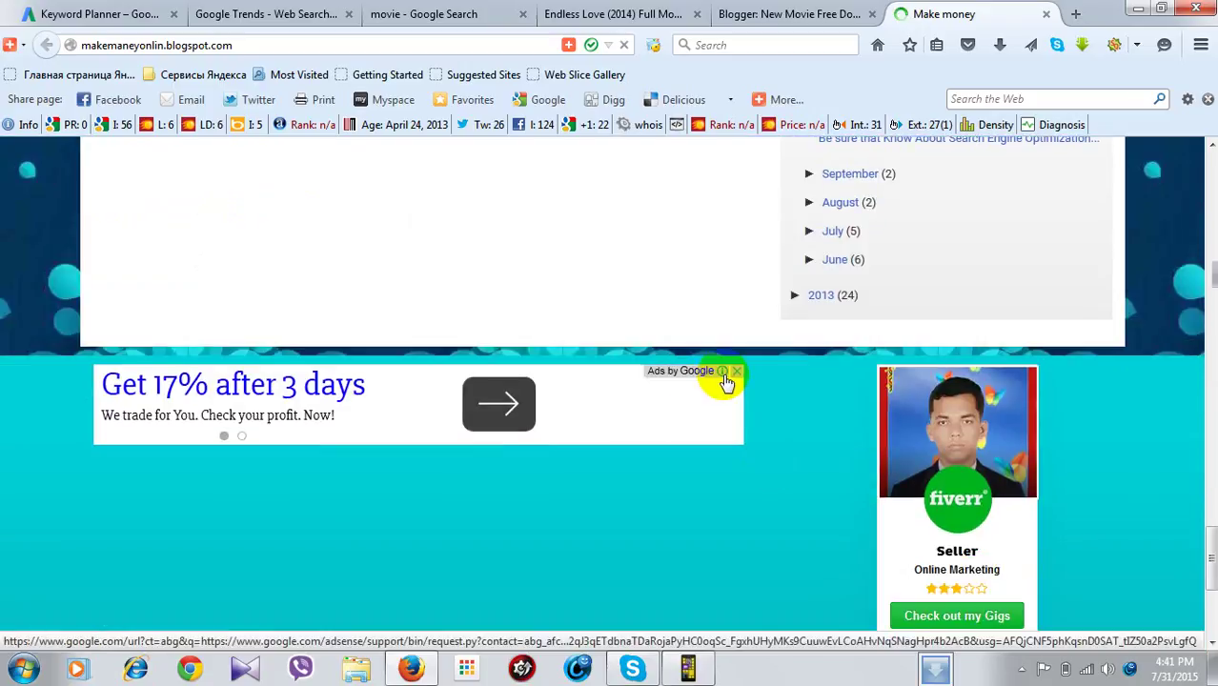
pyautogui.scroll(5, 666, 364)
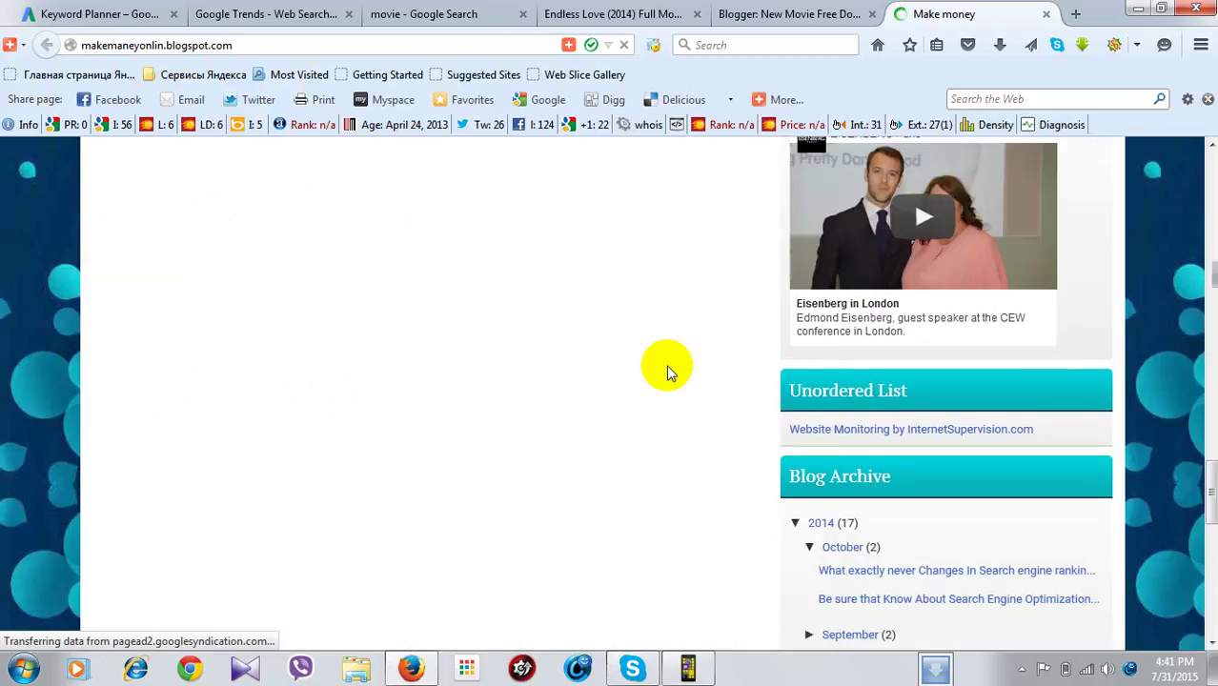
pyautogui.scroll(3, 666, 364)
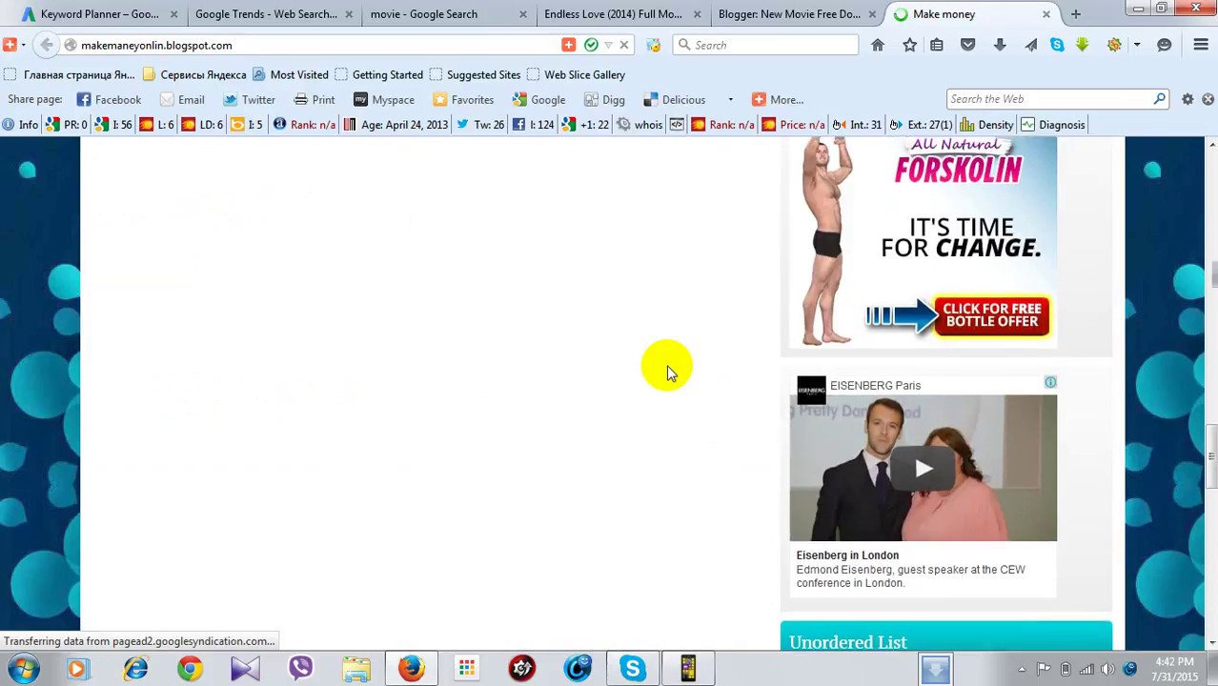
pyautogui.scroll(-5, 666, 364)
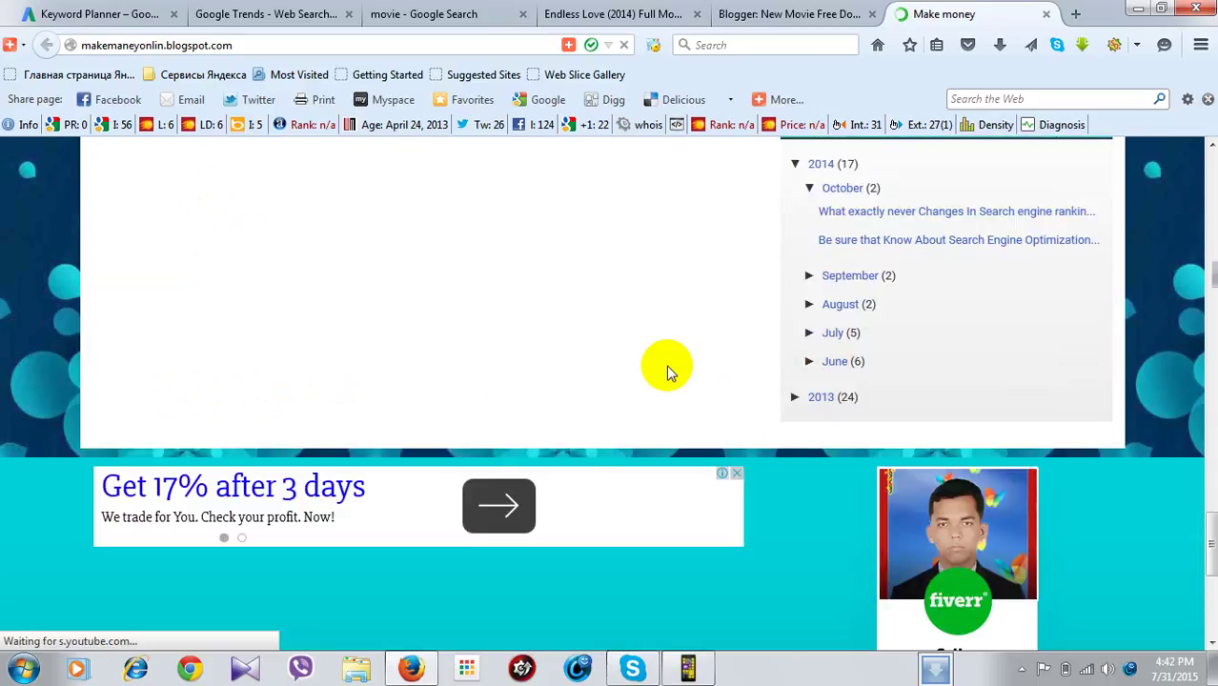
# - Look over the footer, sidebar and post ads on the Make money blog once more and close its tab
pyautogui.scroll(-5, 666, 365)
pyautogui.scroll(5, 667, 364)
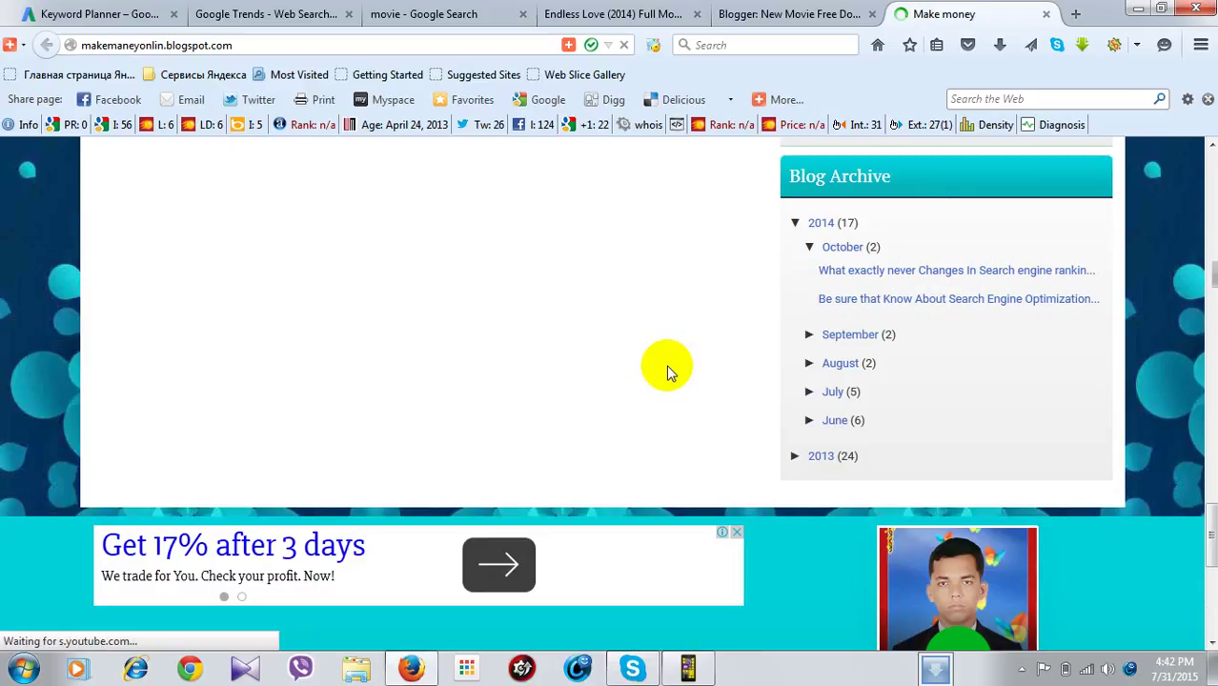
pyautogui.scroll(5, 666, 372)
pyautogui.scroll(5, 666, 371)
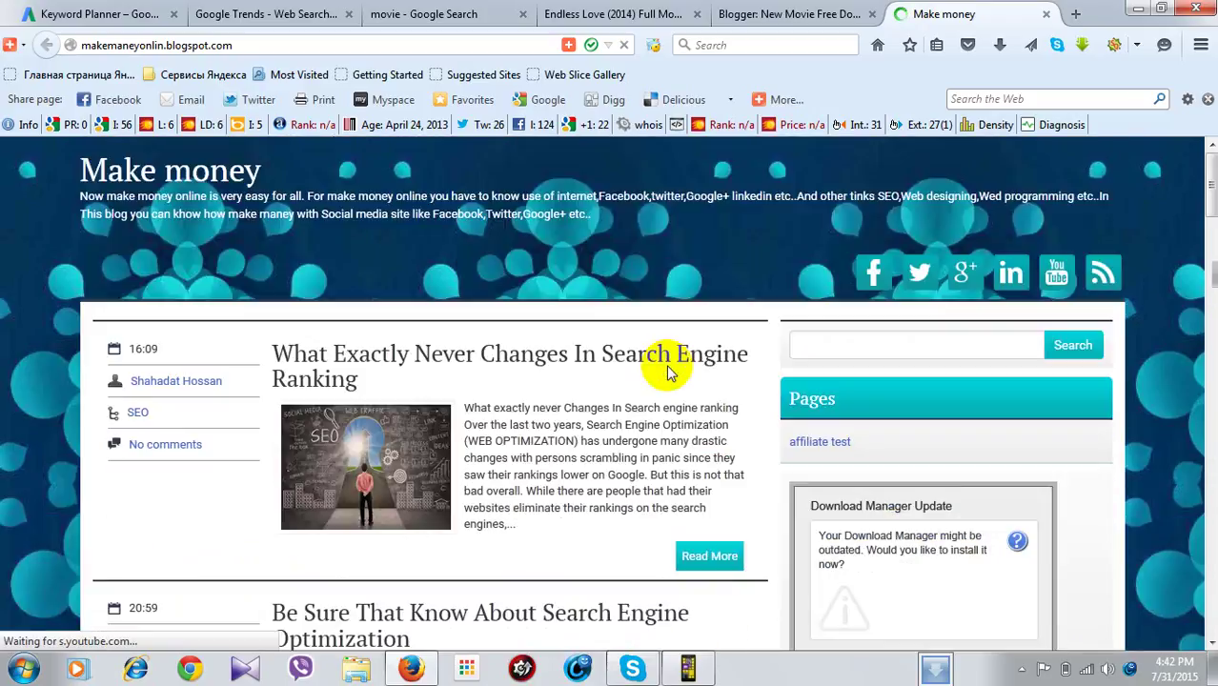
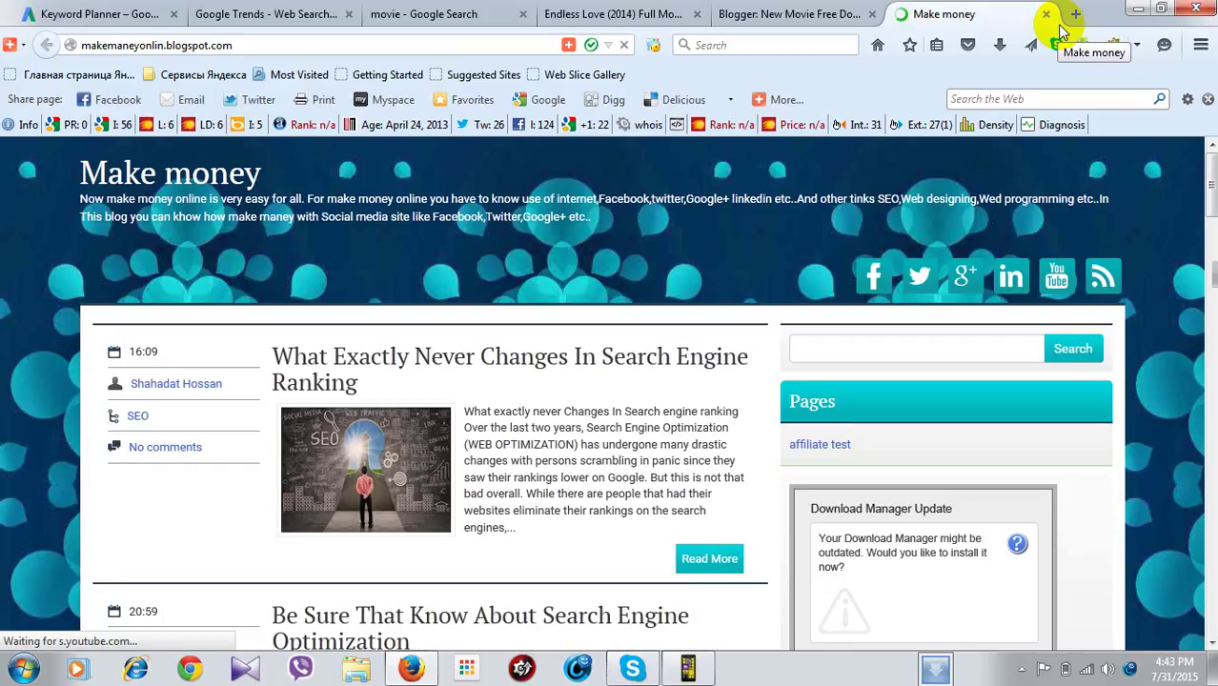
pyautogui.scroll(-10, 921, 214)
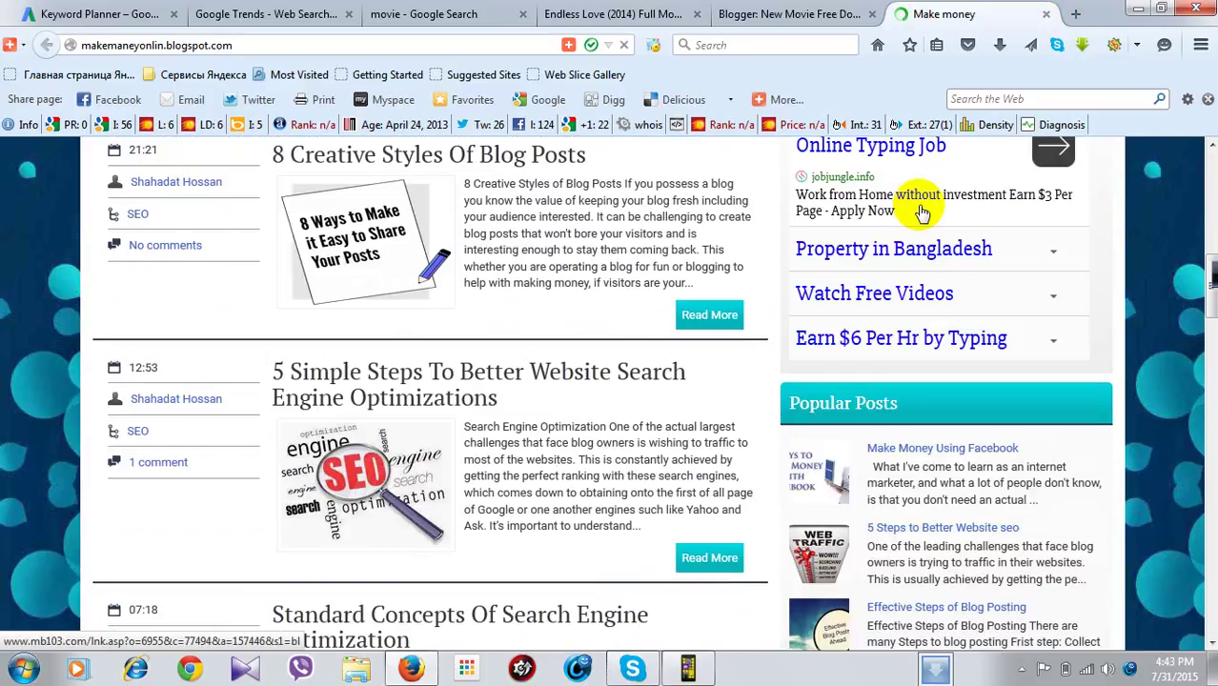
pyautogui.scroll(-8, 921, 213)
pyautogui.scroll(-8, 1016, 488)
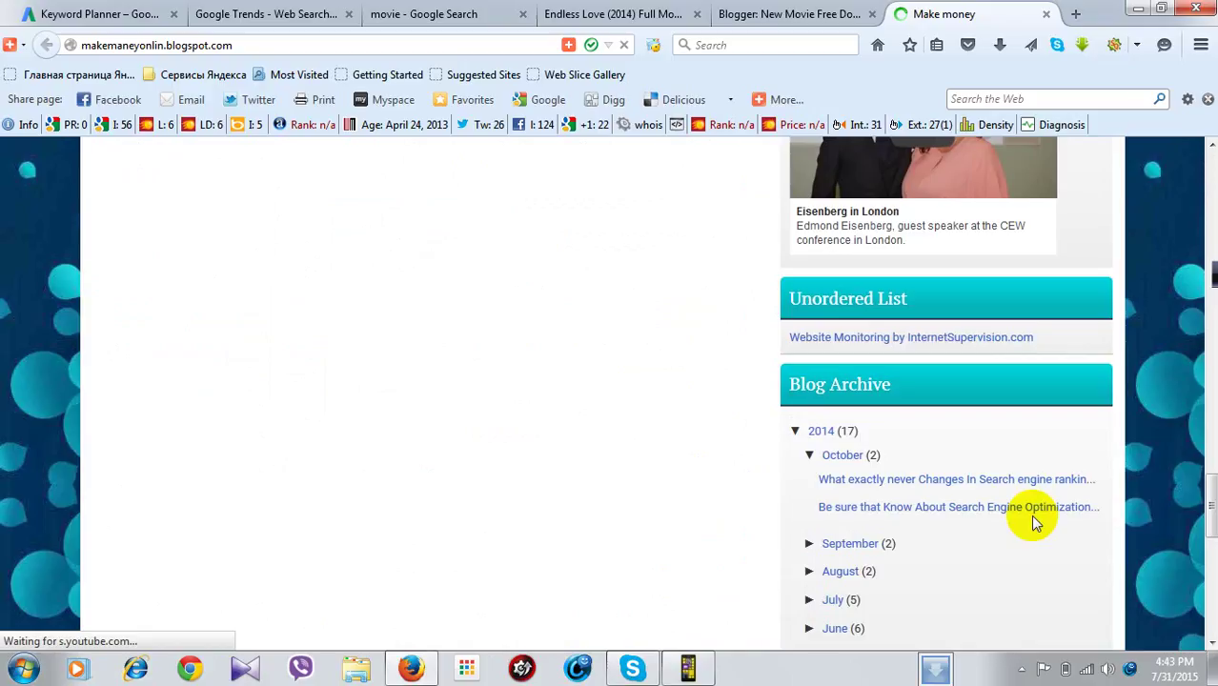
pyautogui.scroll(-1, 1035, 523)
pyautogui.scroll(20, 796, 416)
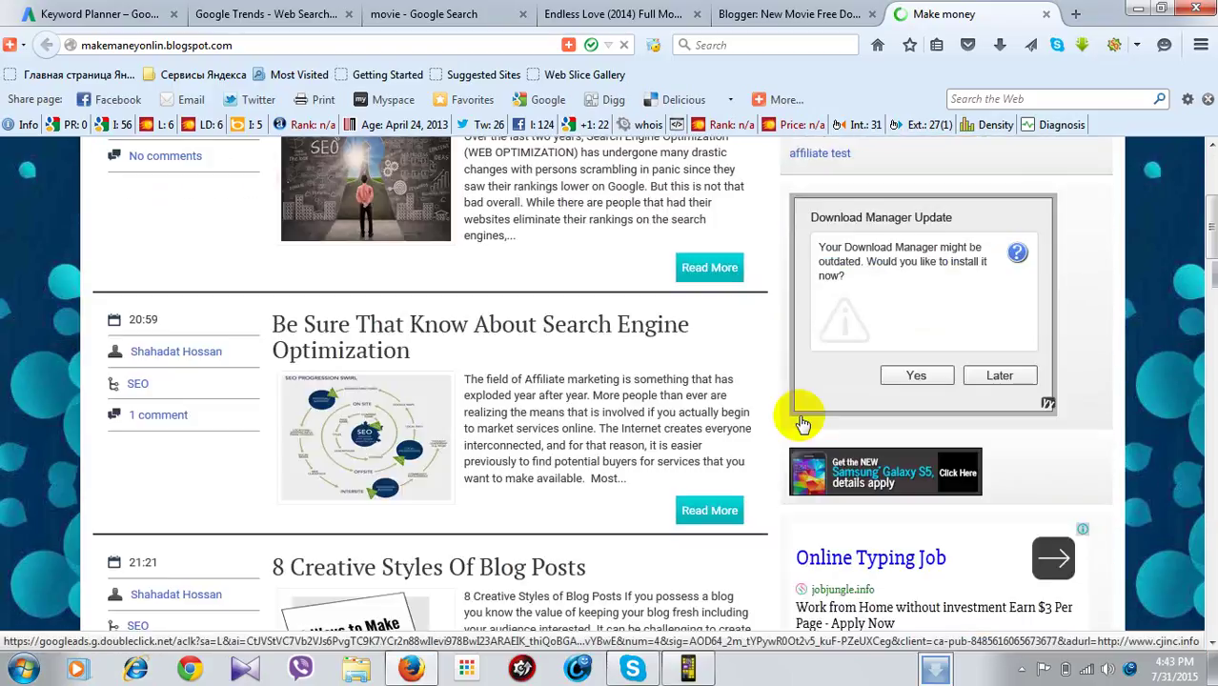
pyautogui.scroll(3, 796, 415)
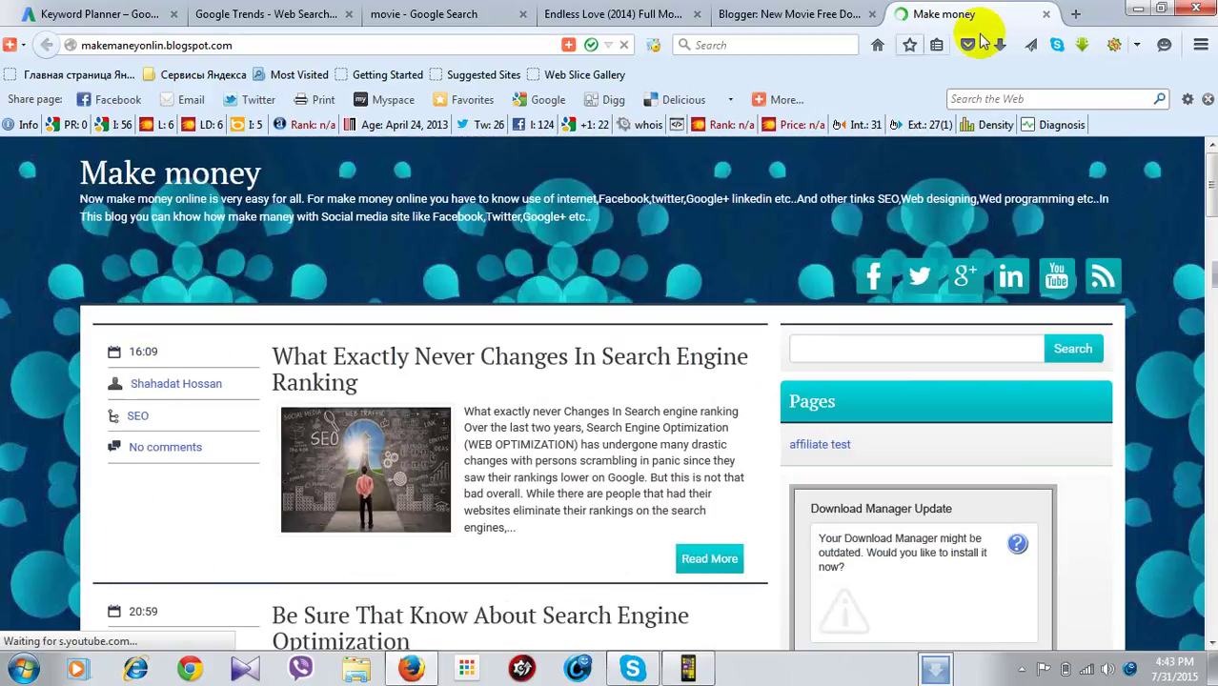
pyautogui.click(1048, 13)
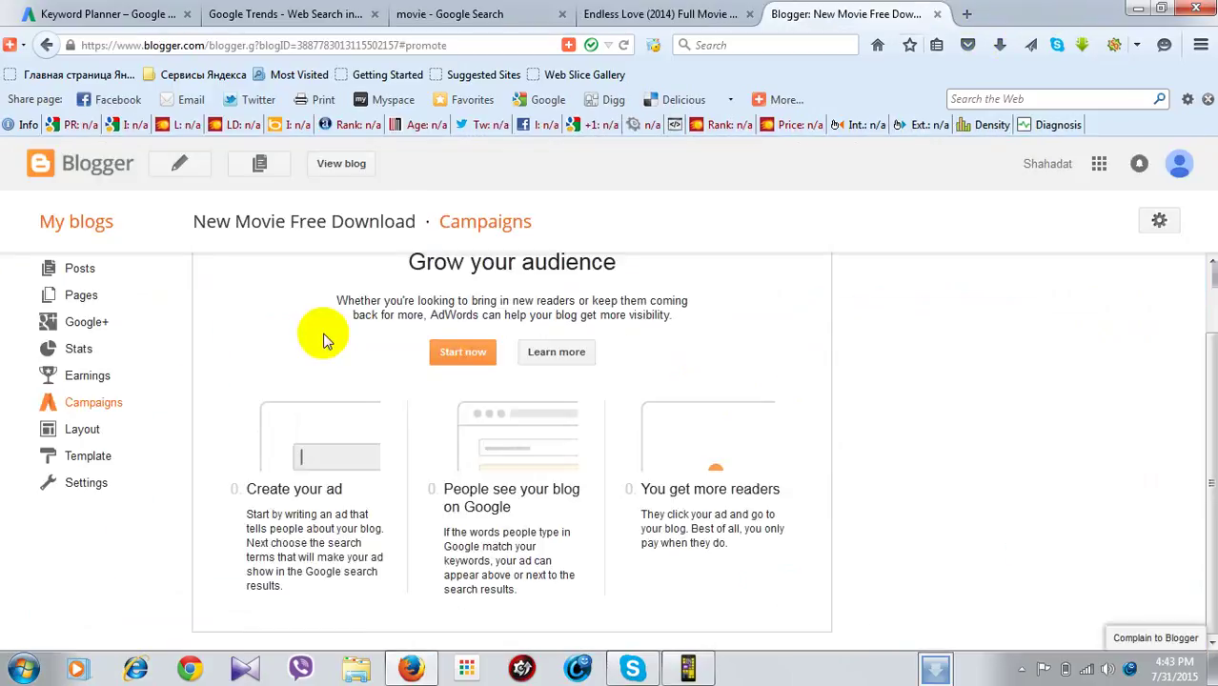
# - Open the New Movie Free Download blog's Layout and Template sections and look over the customization options and base templates
pyautogui.click(94, 438)
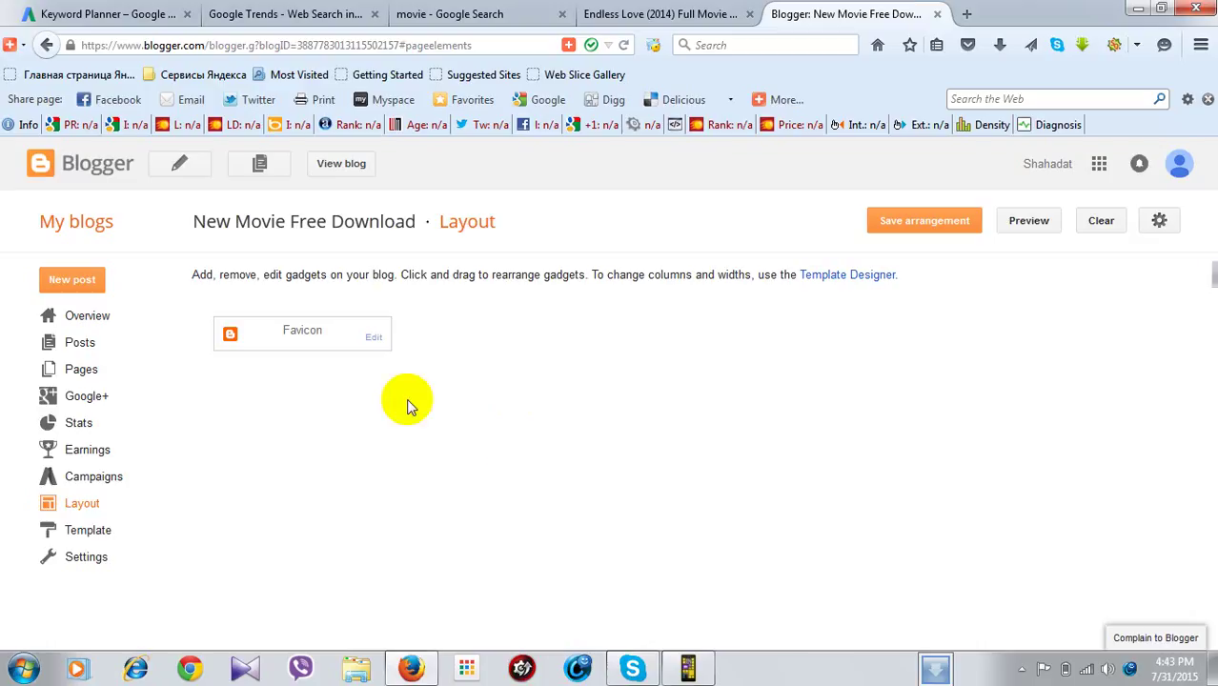
pyautogui.click(113, 536)
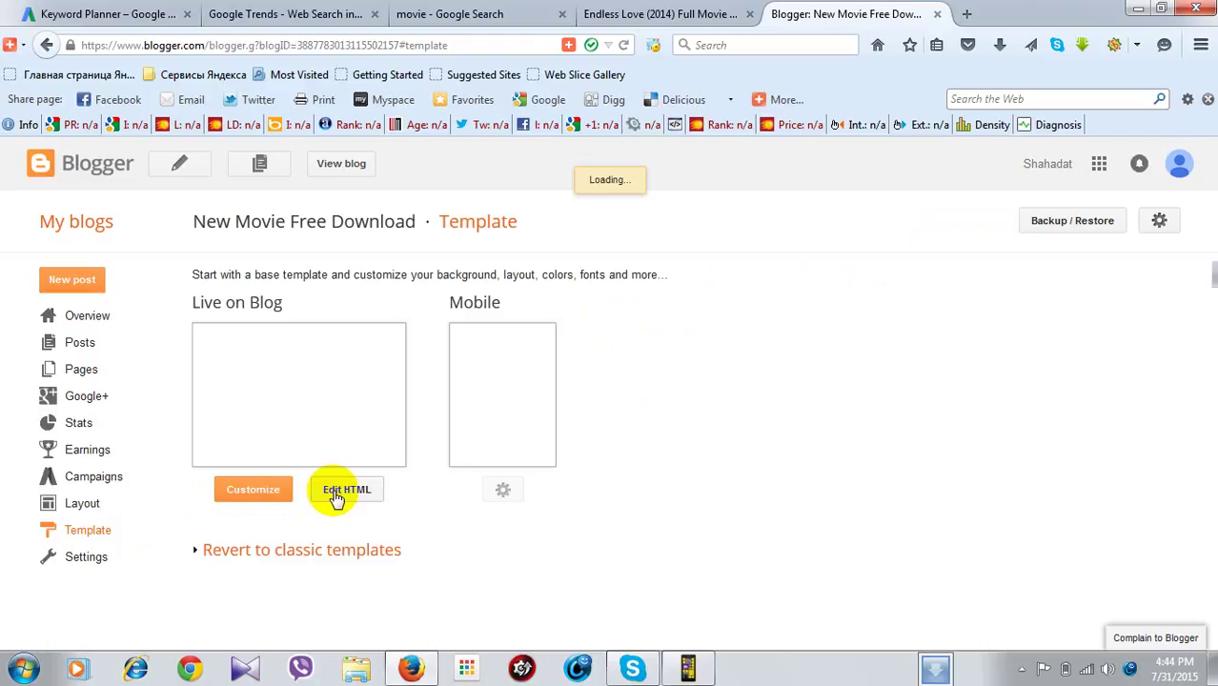
pyautogui.click(267, 505)
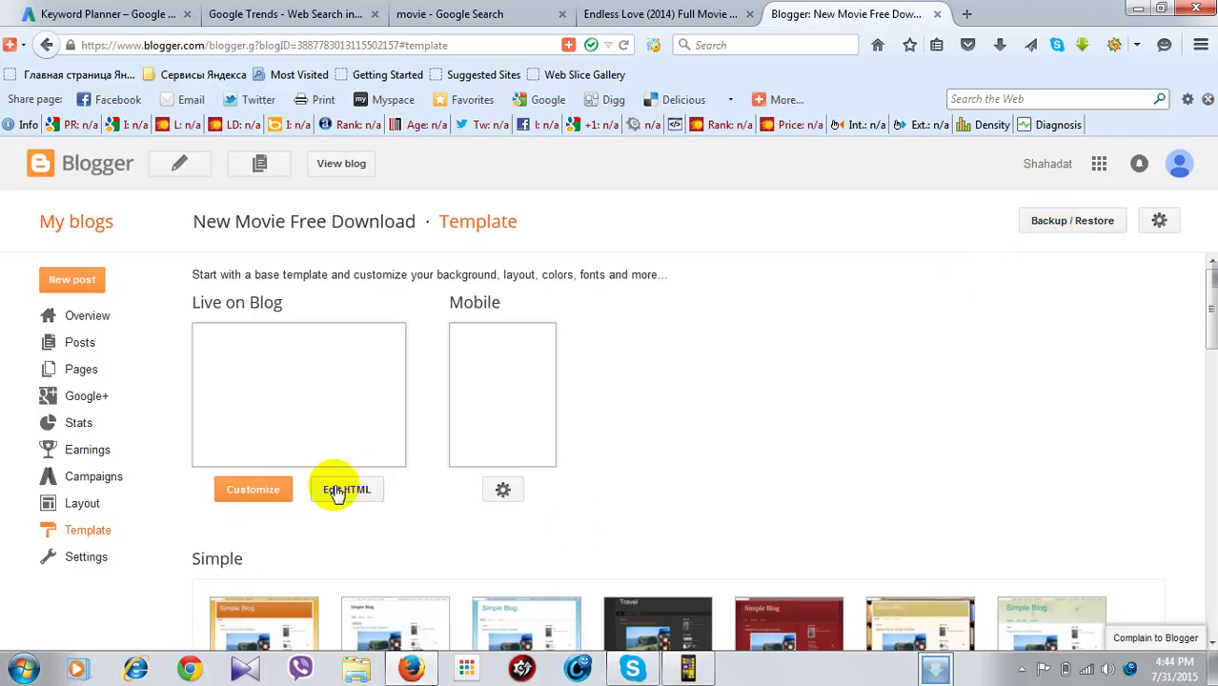
pyautogui.scroll(-1, 337, 514)
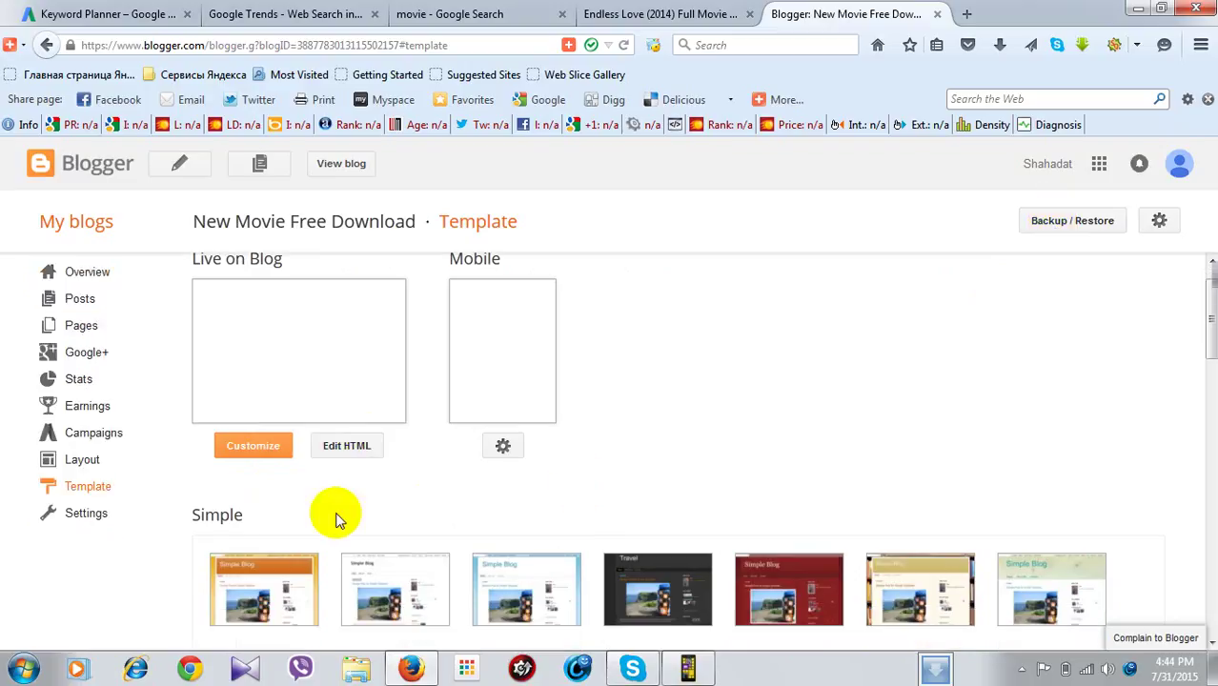
pyautogui.scroll(-1, 266, 529)
# - In the blog's basic settings, set both privacy options, adding the blog to listings and letting search engines find it, to No
pyautogui.click(84, 481)
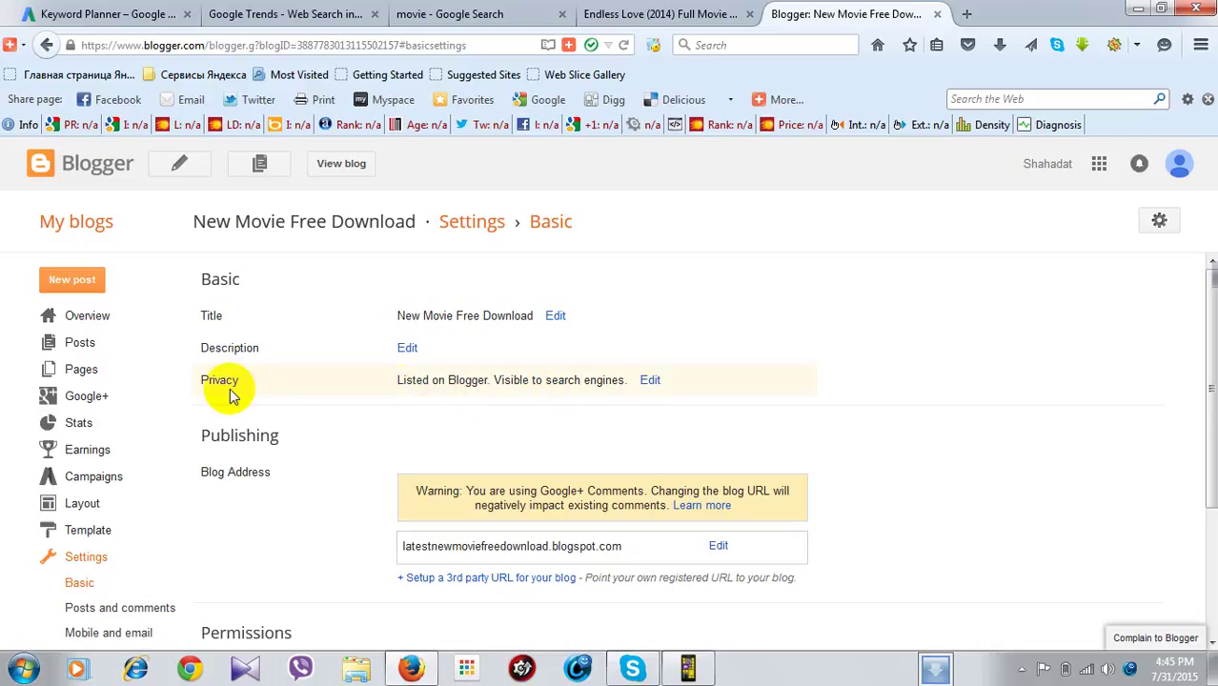
pyautogui.click(654, 381)
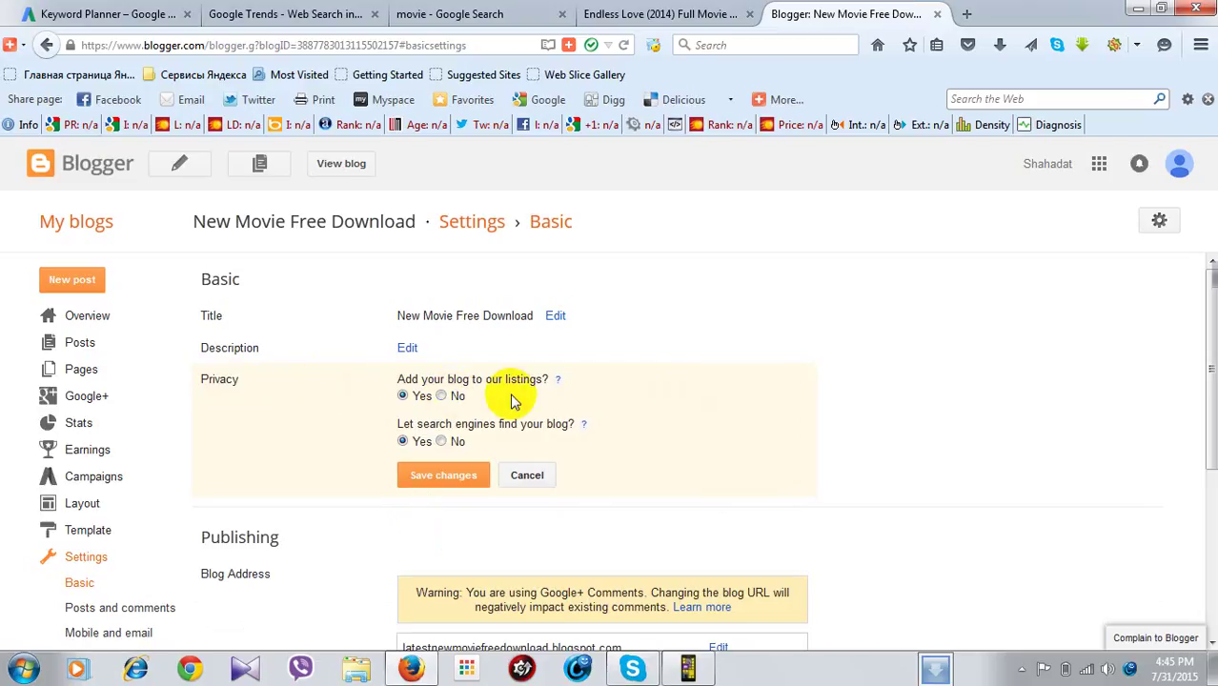
pyautogui.click(442, 396)
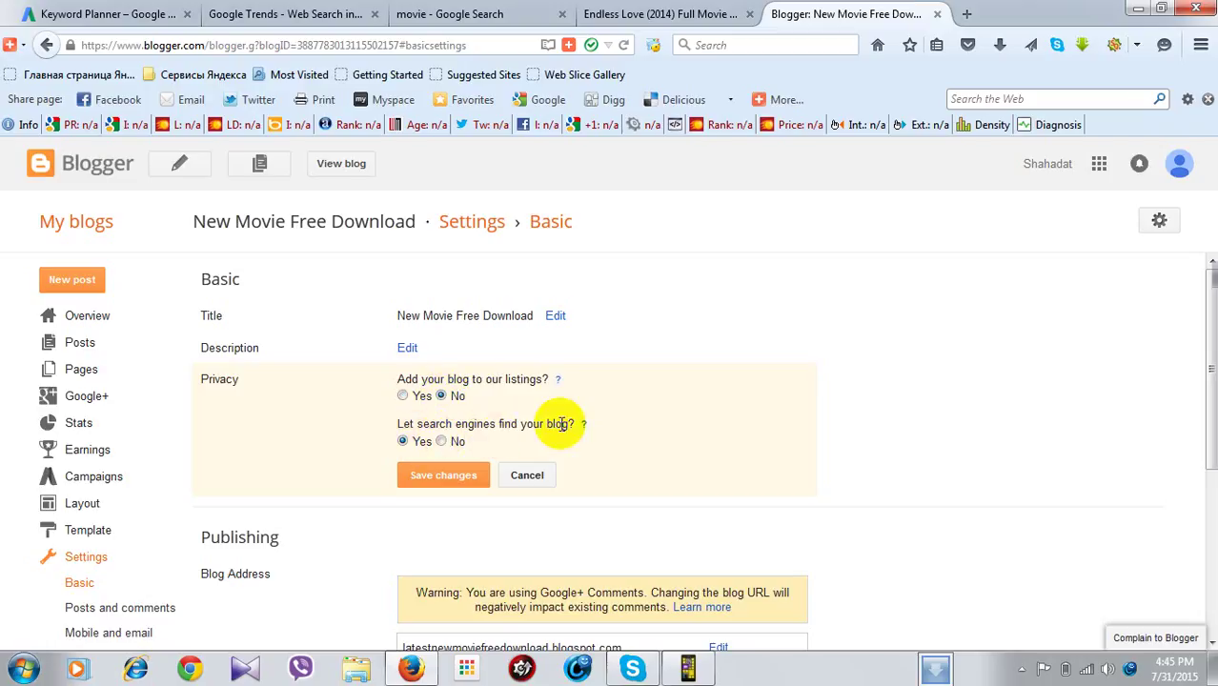
pyautogui.click(442, 442)
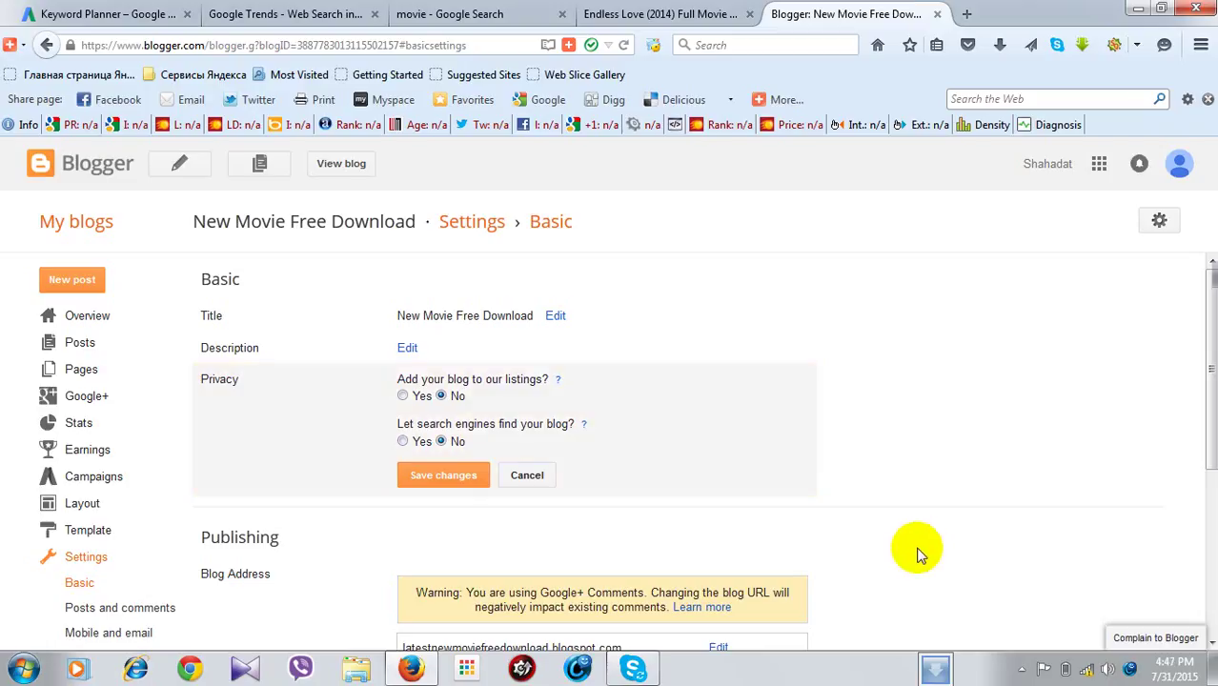
# - Set both privacy options, blog listing and search engine visibility, to Yes and save the changes
pyautogui.click(417, 397)
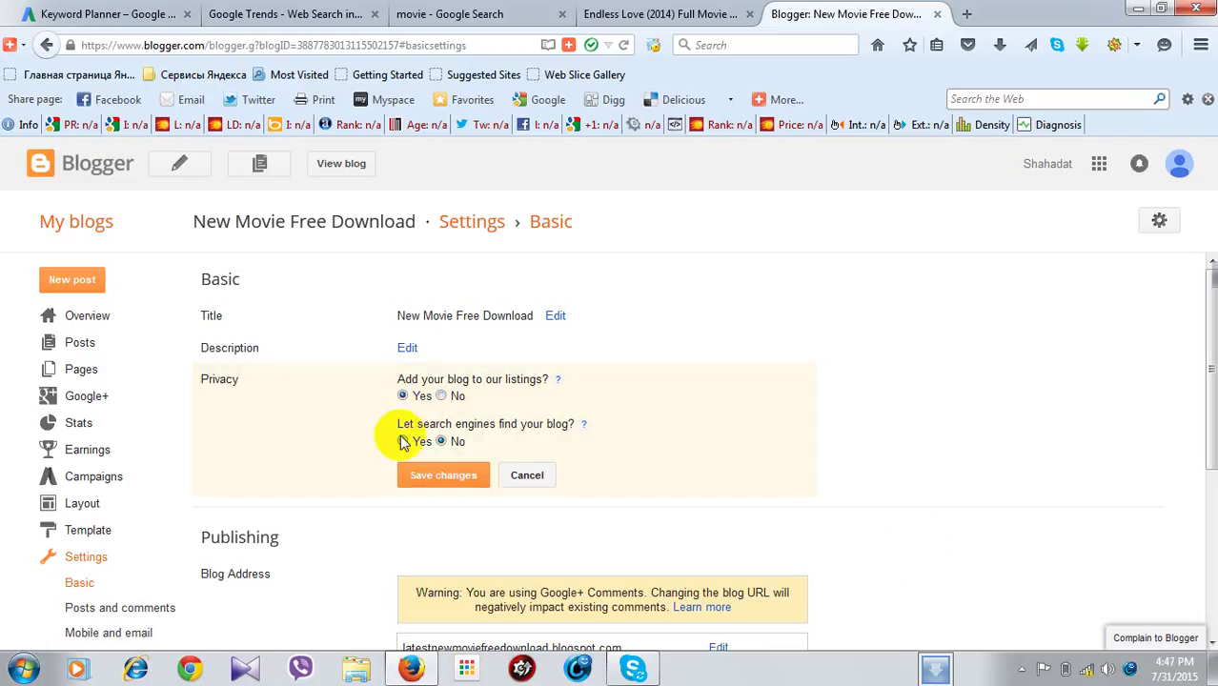
pyautogui.click(404, 442)
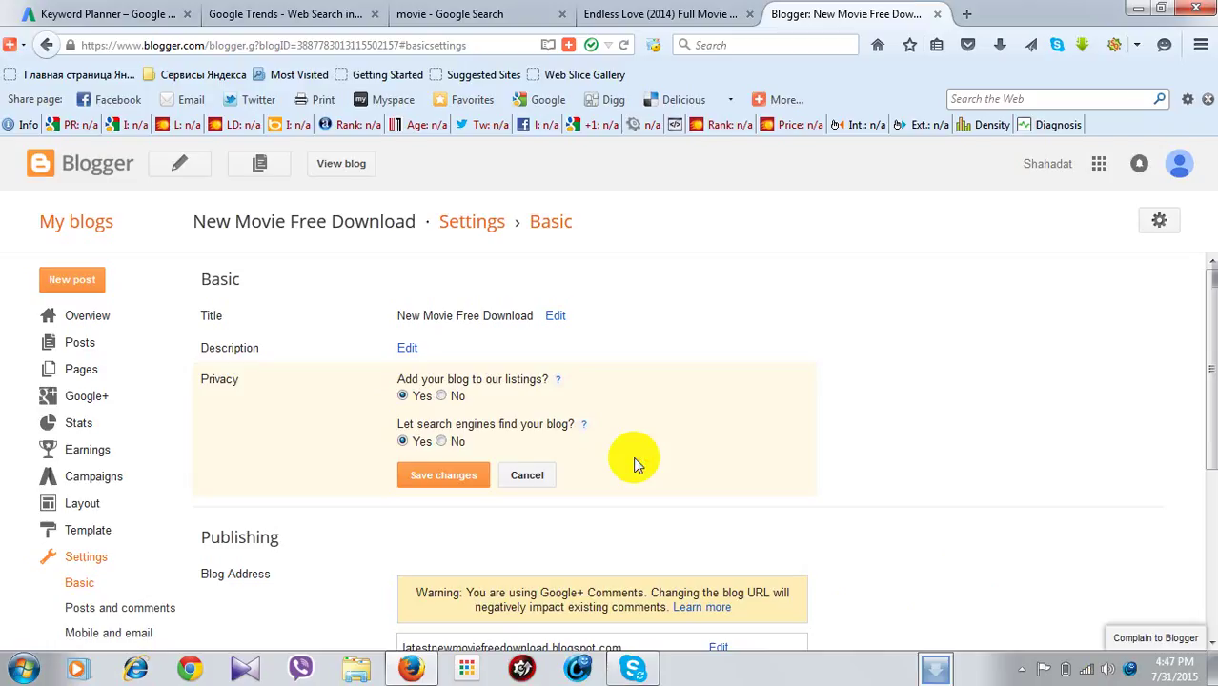
pyautogui.click(466, 479)
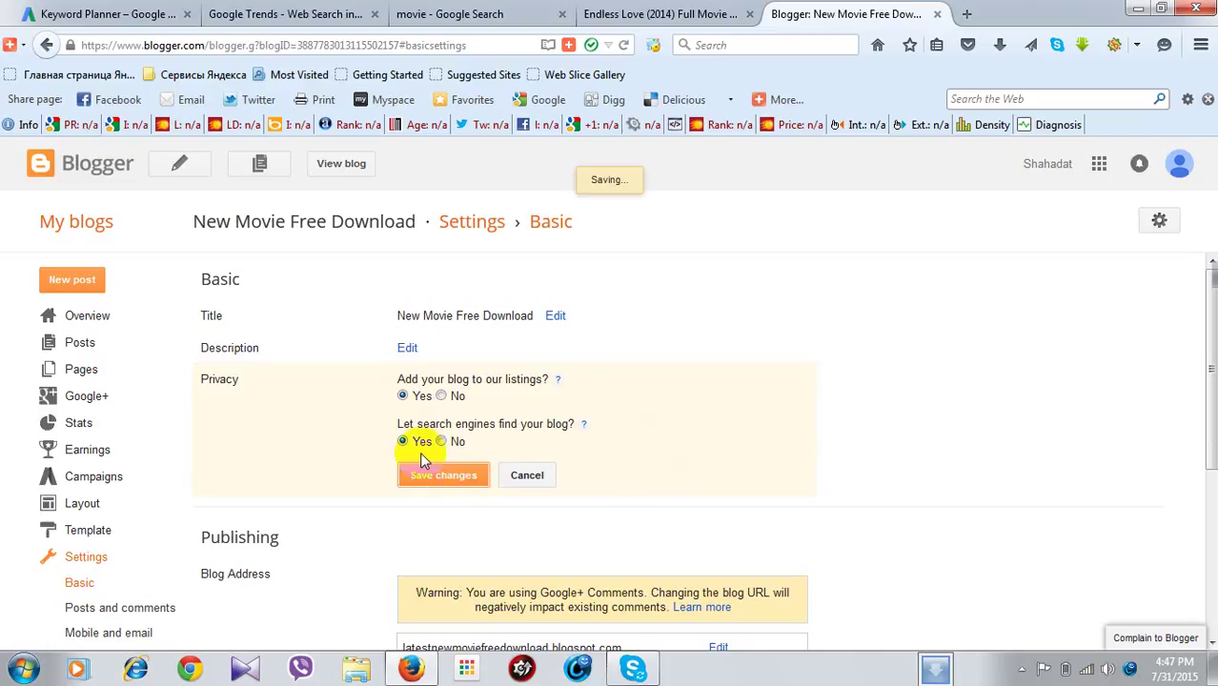
# - Examine the publishing address and the author and reader permissions in the blog's basic settings
pyautogui.scroll(-1, 311, 440)
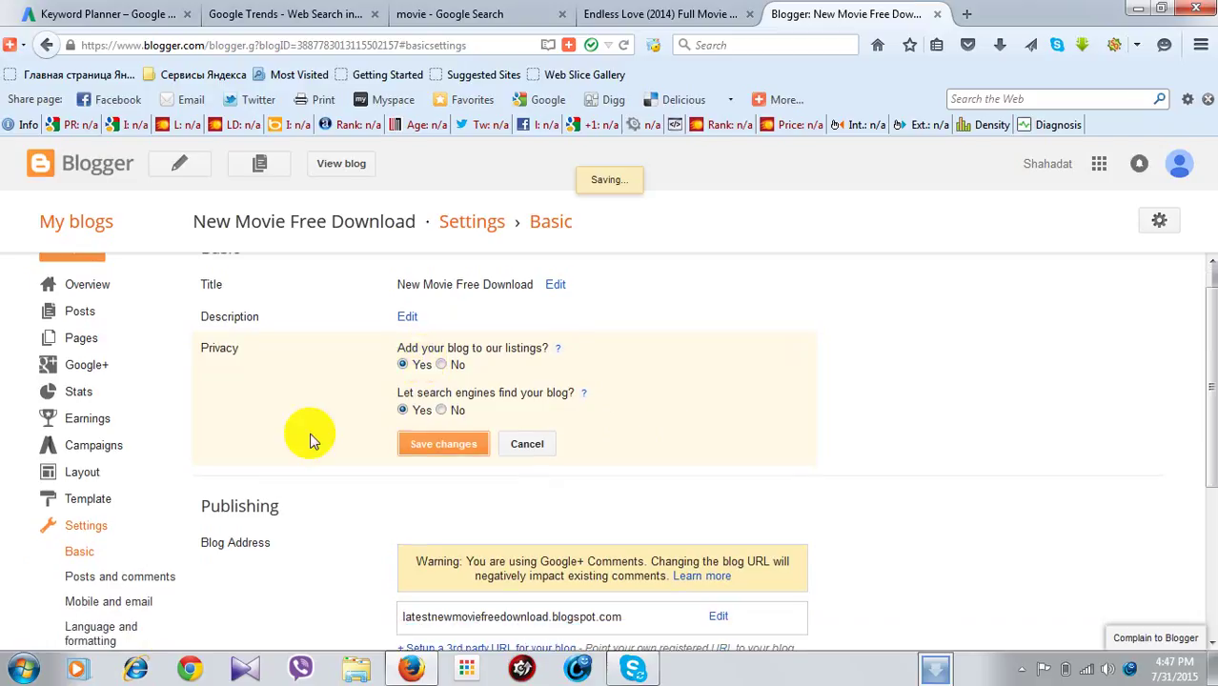
pyautogui.scroll(-2, 311, 440)
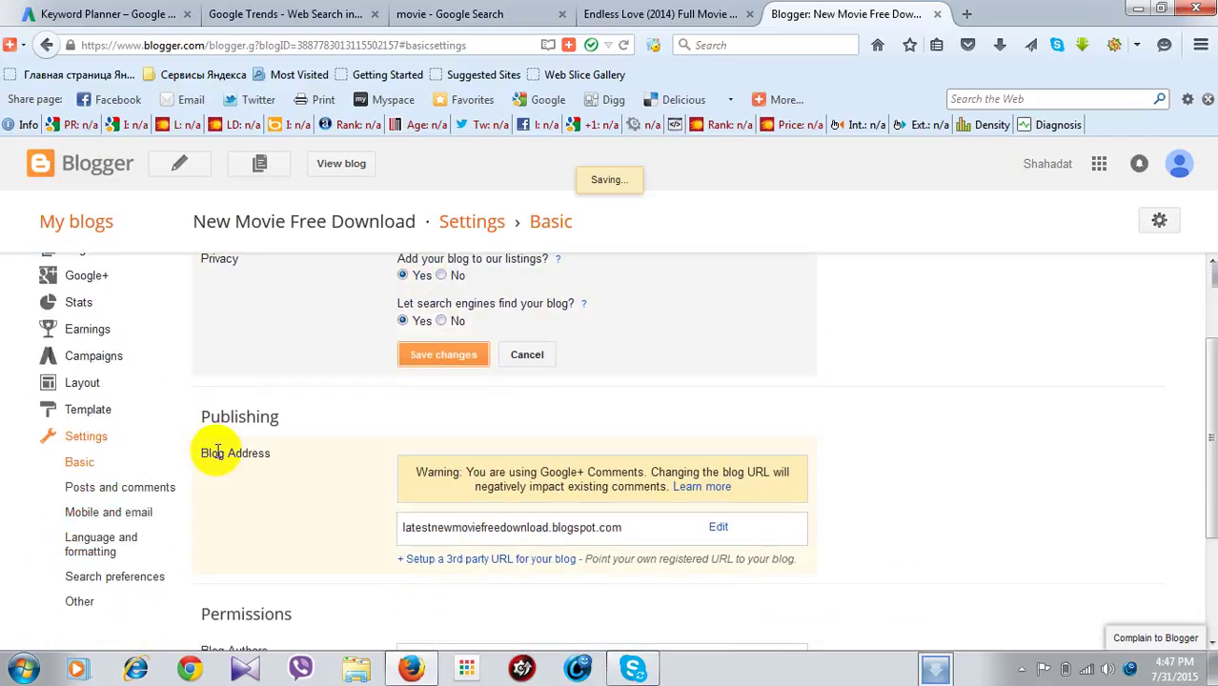
pyautogui.scroll(-4, 798, 610)
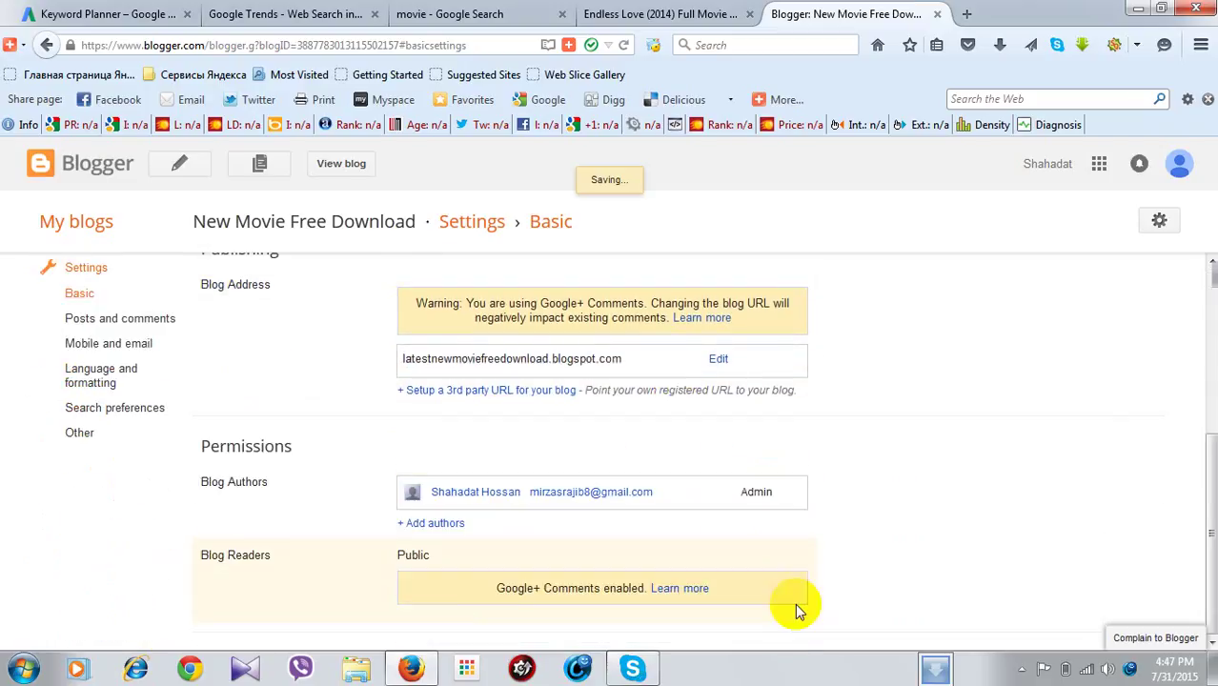
pyautogui.scroll(6, 783, 557)
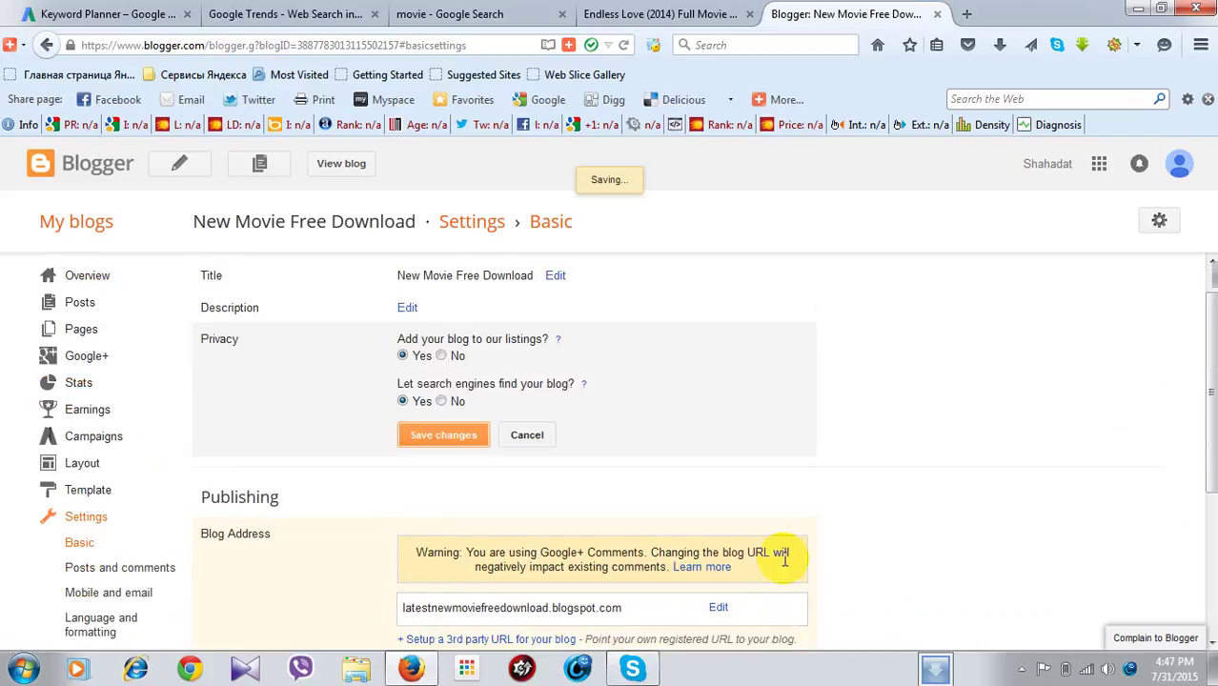
pyautogui.scroll(-1, 124, 531)
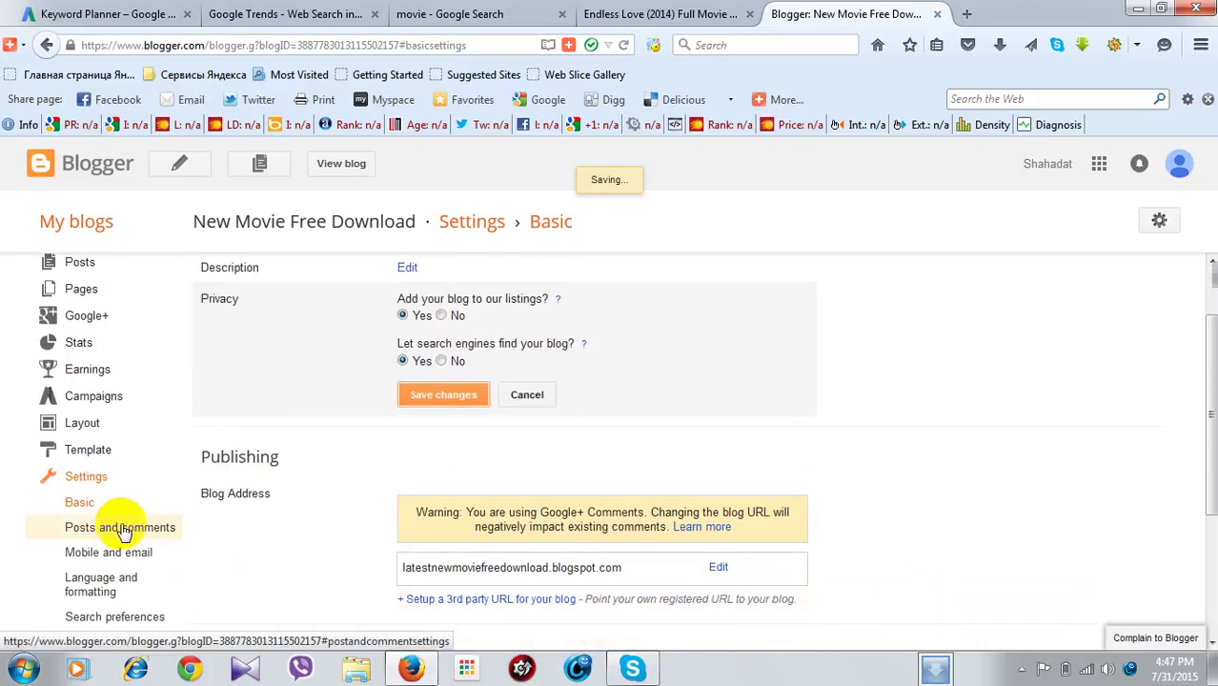
# - Open the blog's Posts and comments settings, accepting the loss of unsaved changes
pyautogui.click(124, 530)
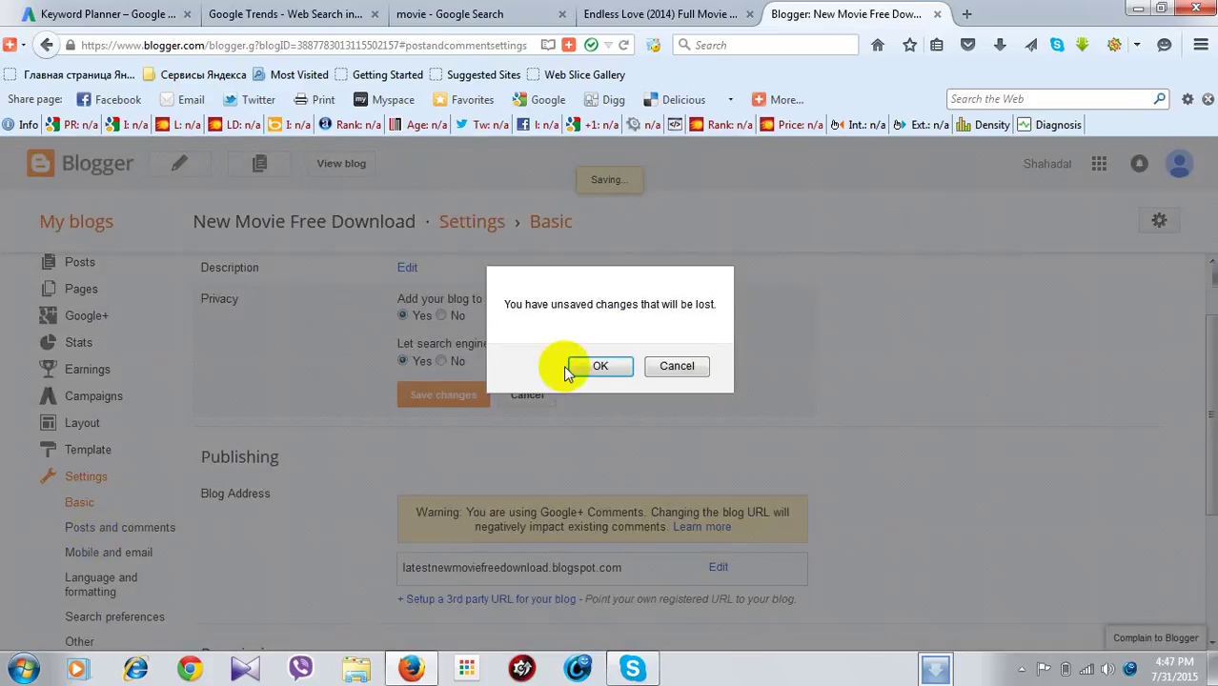
pyautogui.click(600, 370)
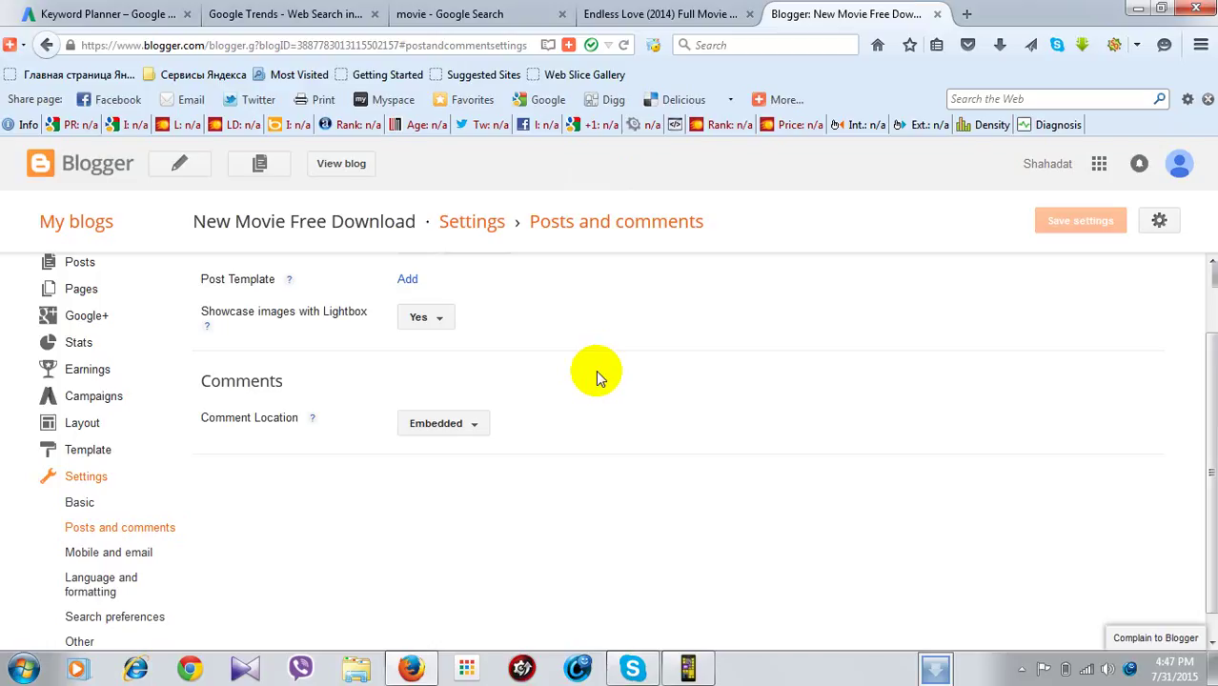
pyautogui.scroll(1, 820, 379)
pyautogui.rightClick(838, 381)
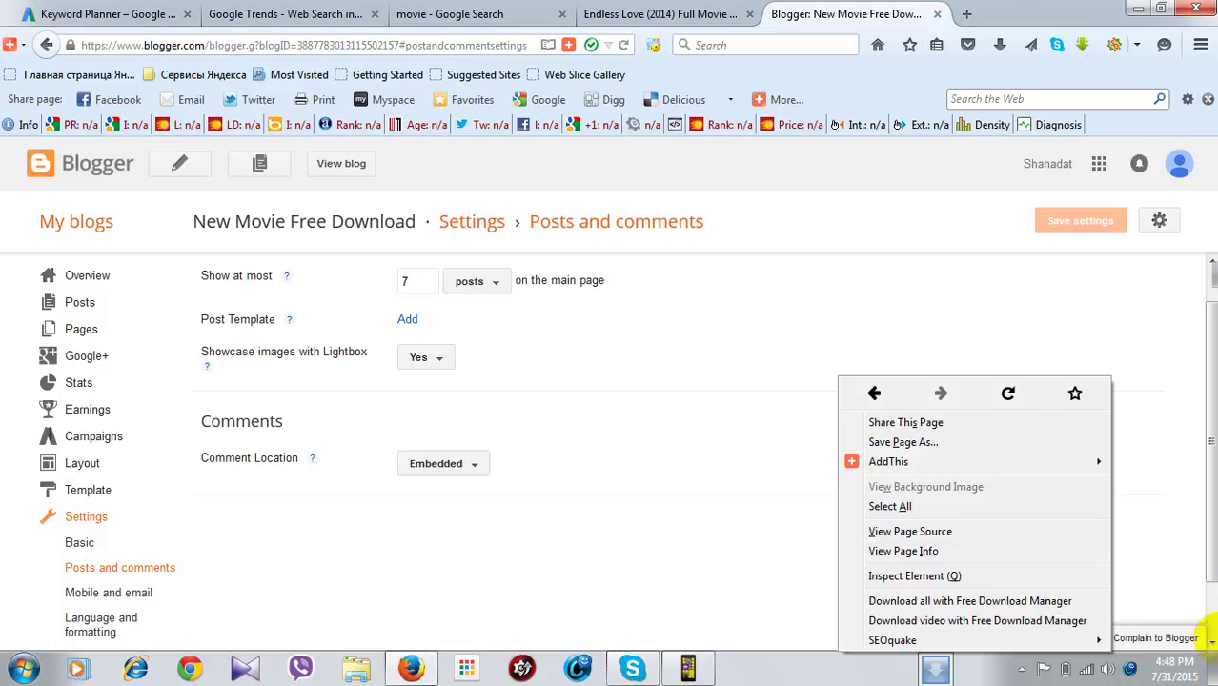
pyautogui.click(1214, 660)
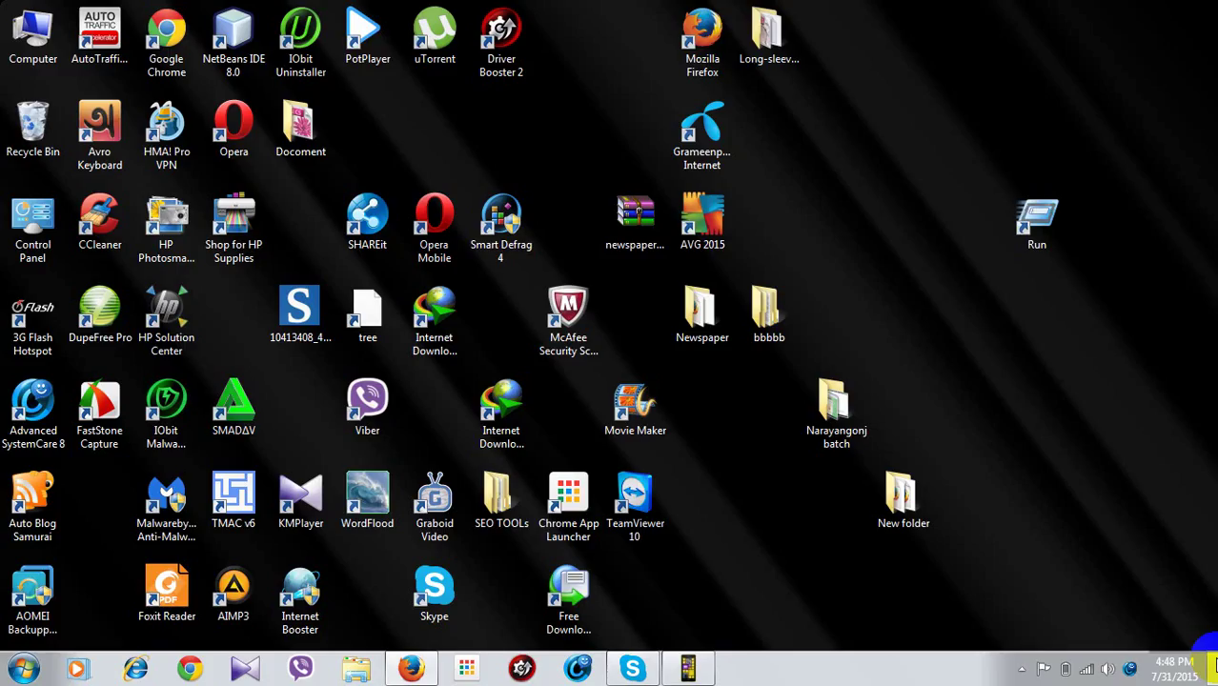
pyautogui.click(1212, 662)
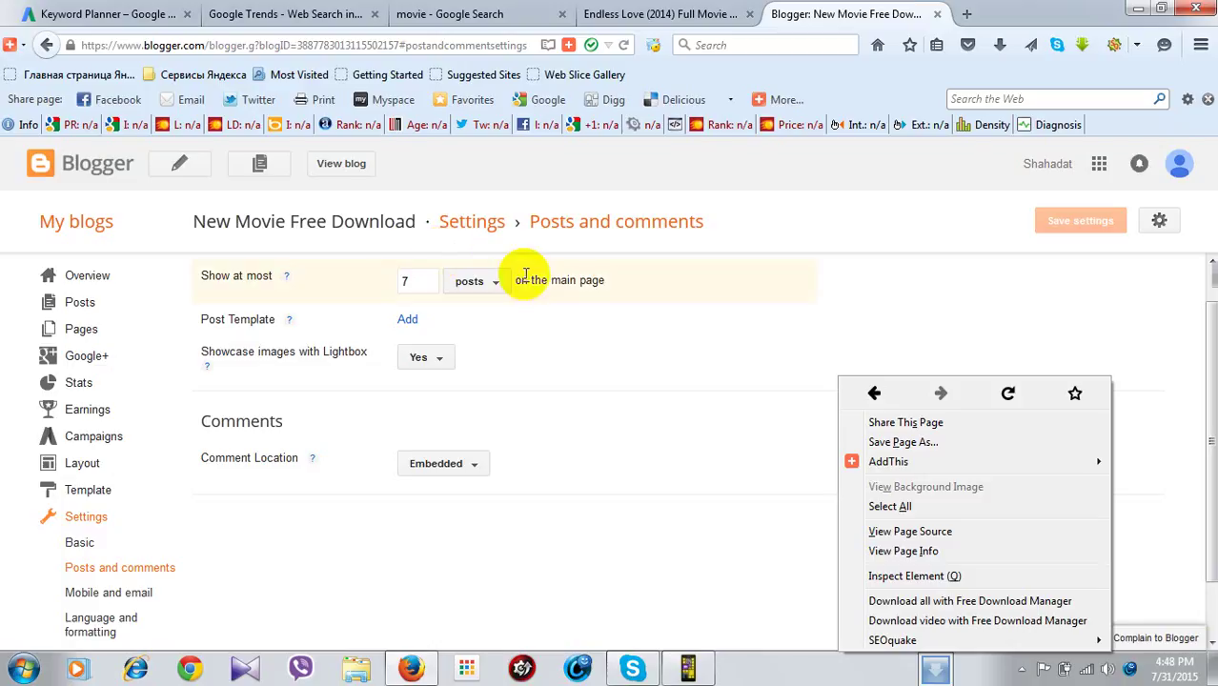
pyautogui.scroll(1, 319, 454)
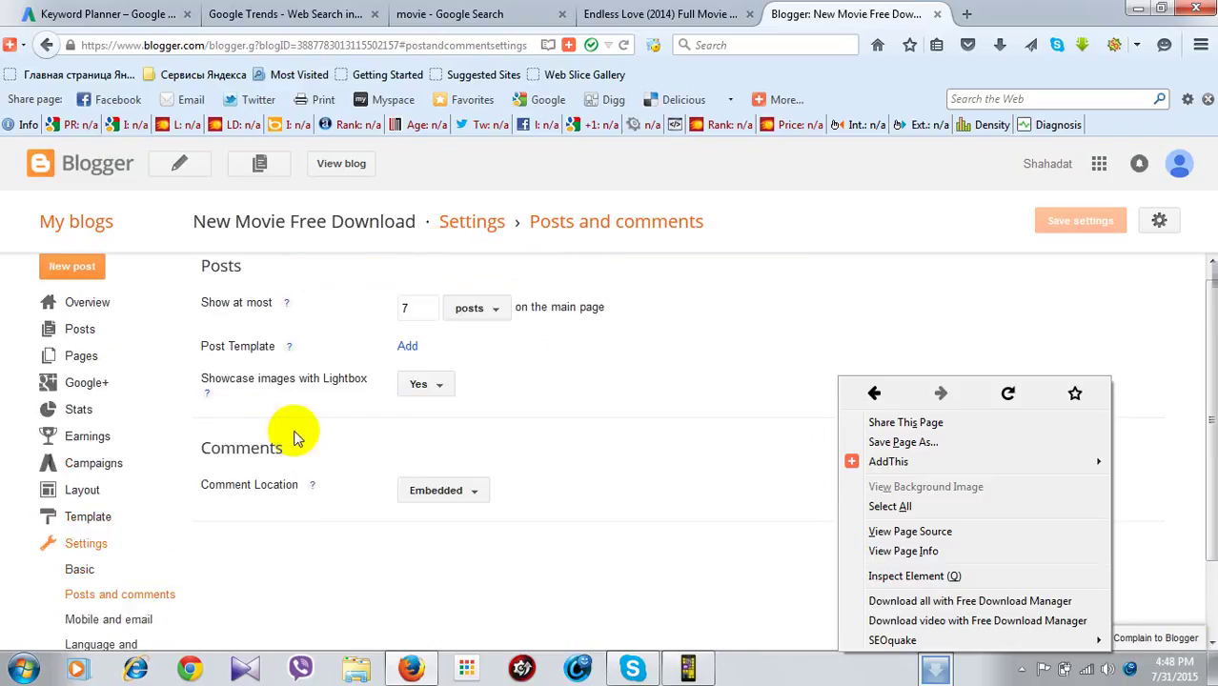
pyautogui.scroll(1, 425, 472)
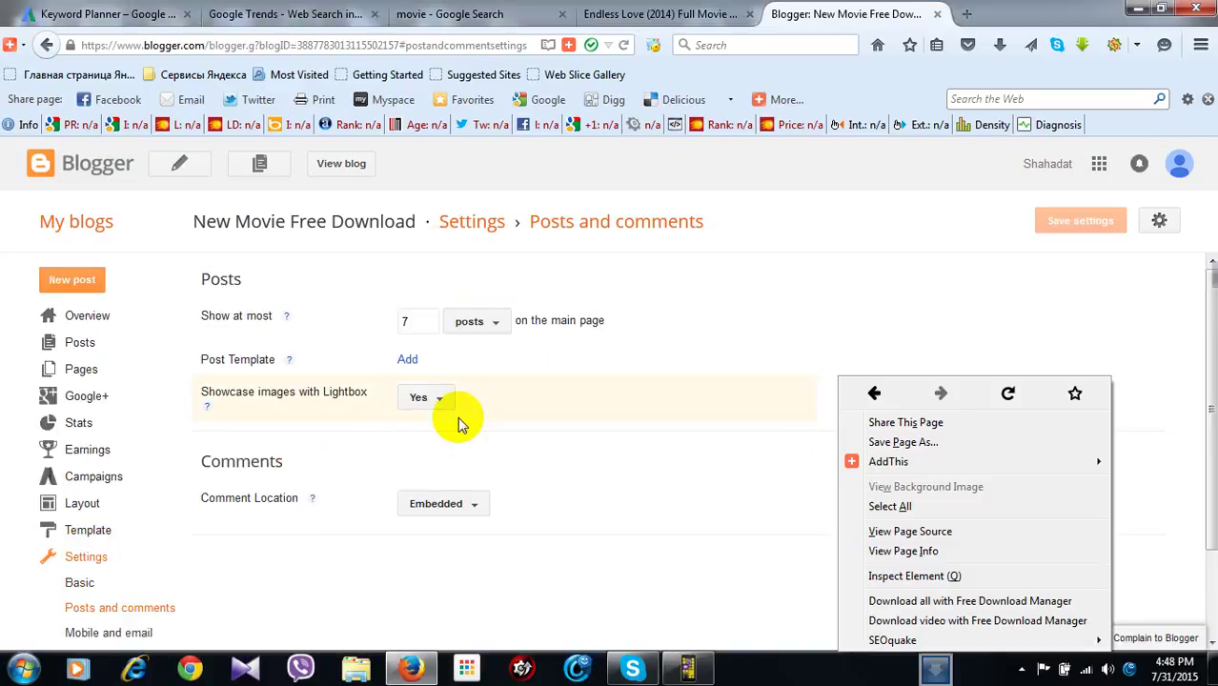
pyautogui.click(561, 421)
# - Reload the Posts and comments settings page and look over its post display and comment location options
pyautogui.scroll(-2, 536, 424)
pyautogui.scroll(2, 538, 286)
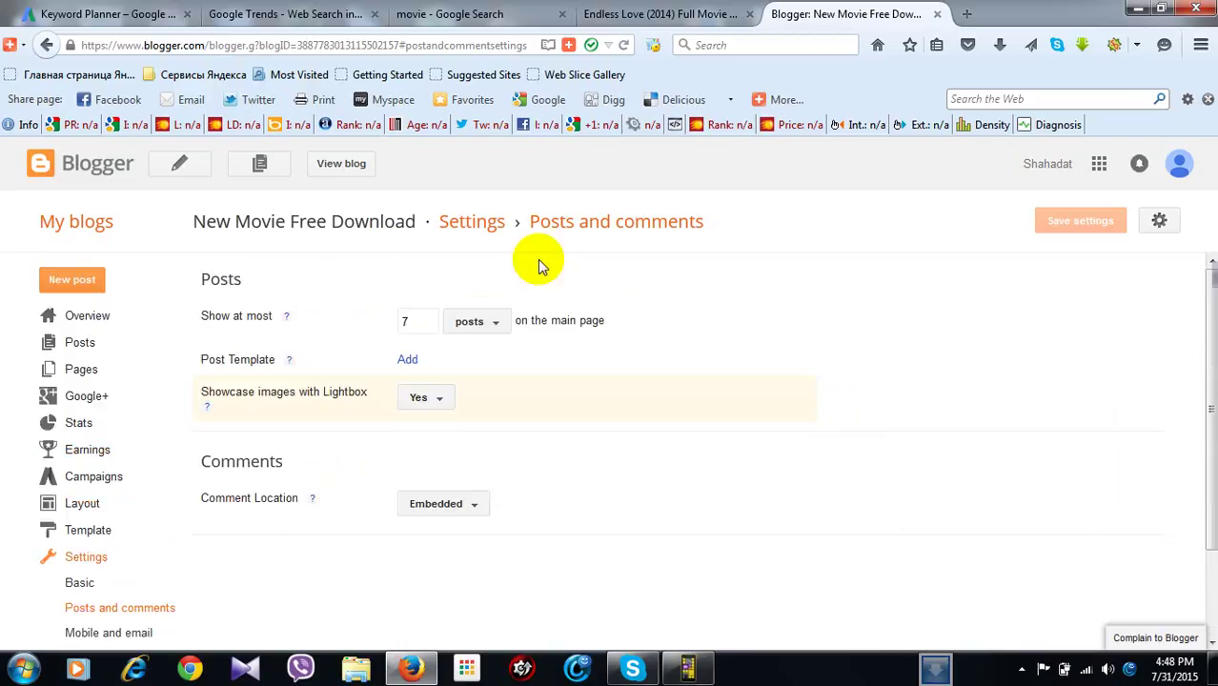
pyautogui.hotkey('ctrl', 'l')
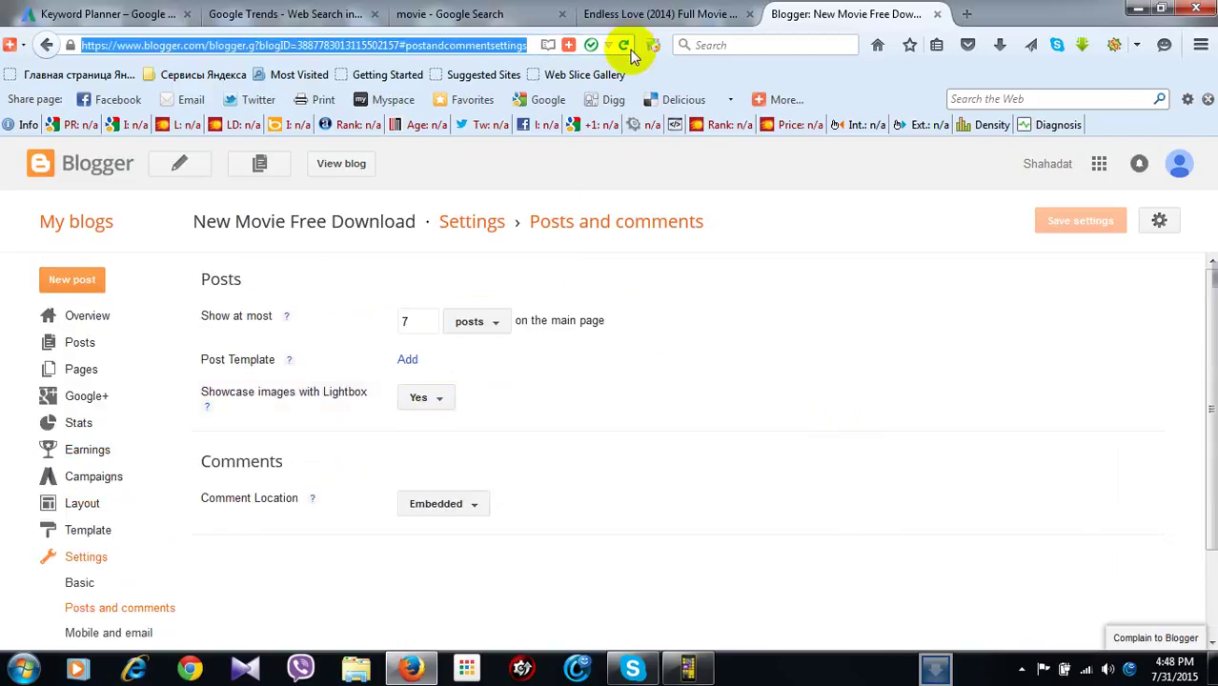
pyautogui.click(621, 45)
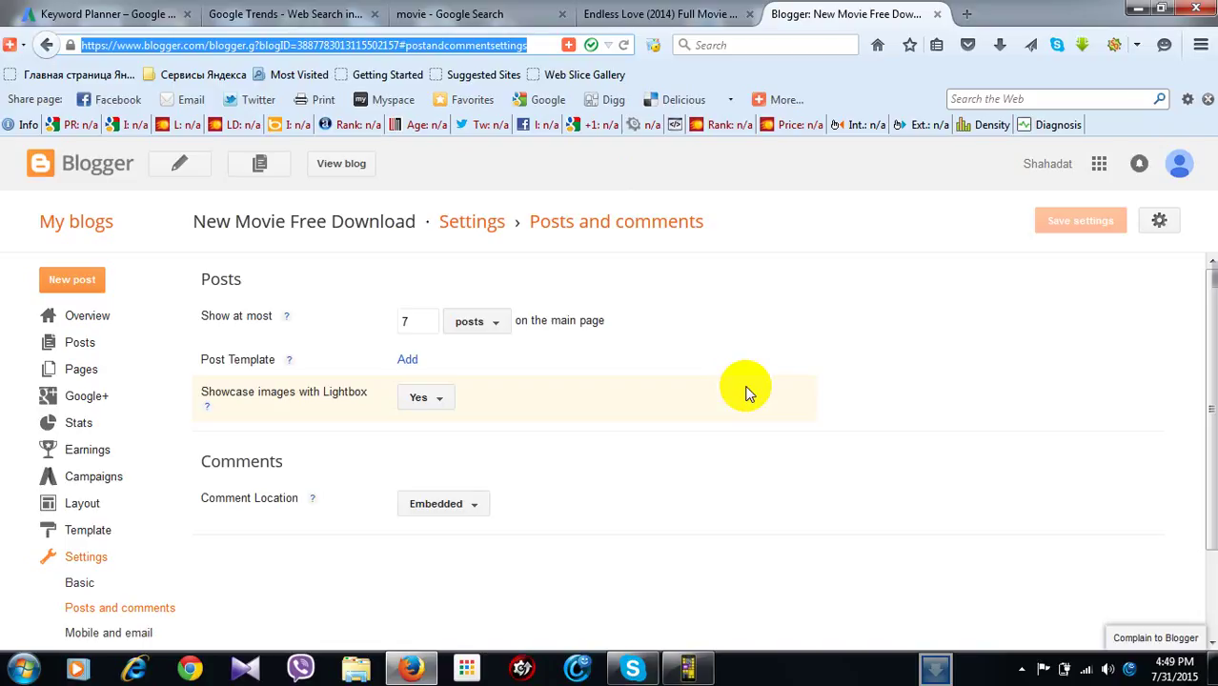
pyautogui.scroll(-2, 434, 453)
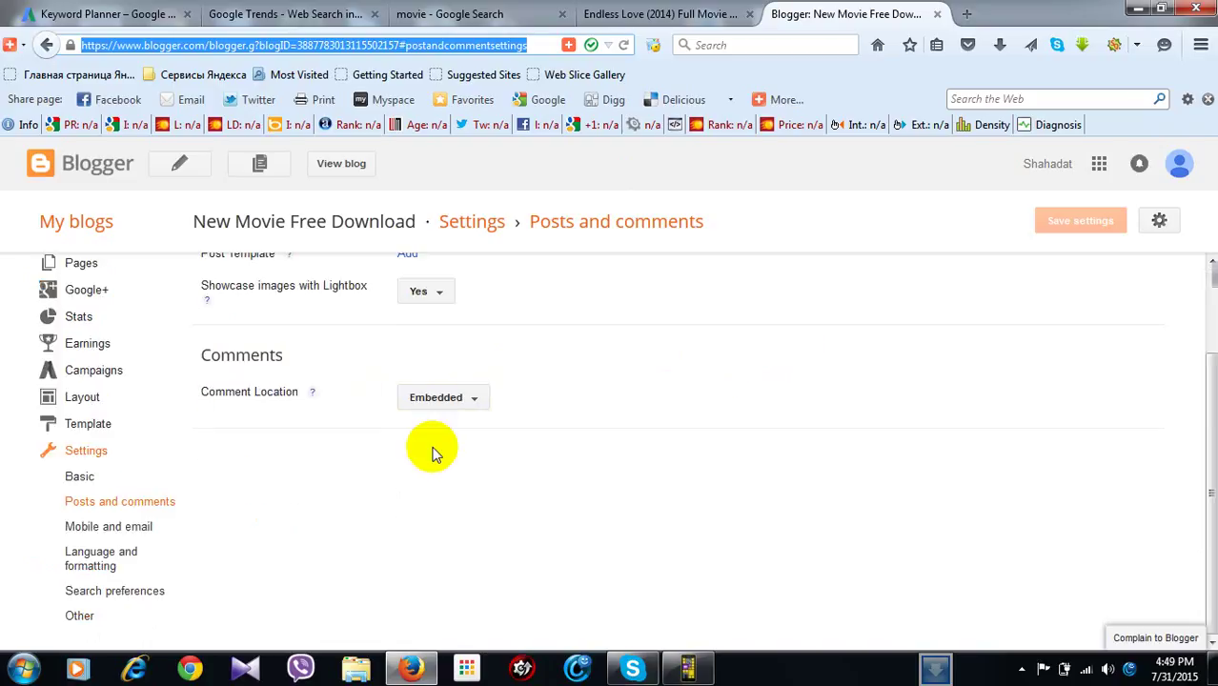
# - Open the home page of the Free Movie Download example blog and examine how its posts are laid out on the main page
pyautogui.scroll(2, 434, 452)
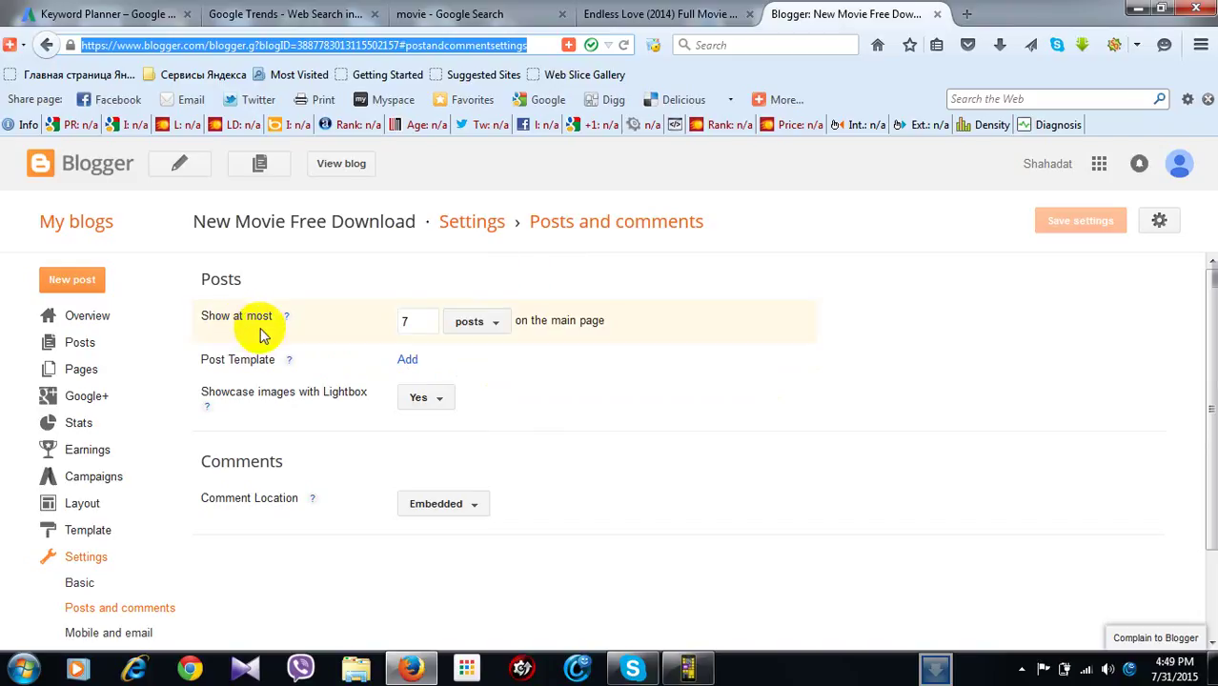
pyautogui.click(412, 330)
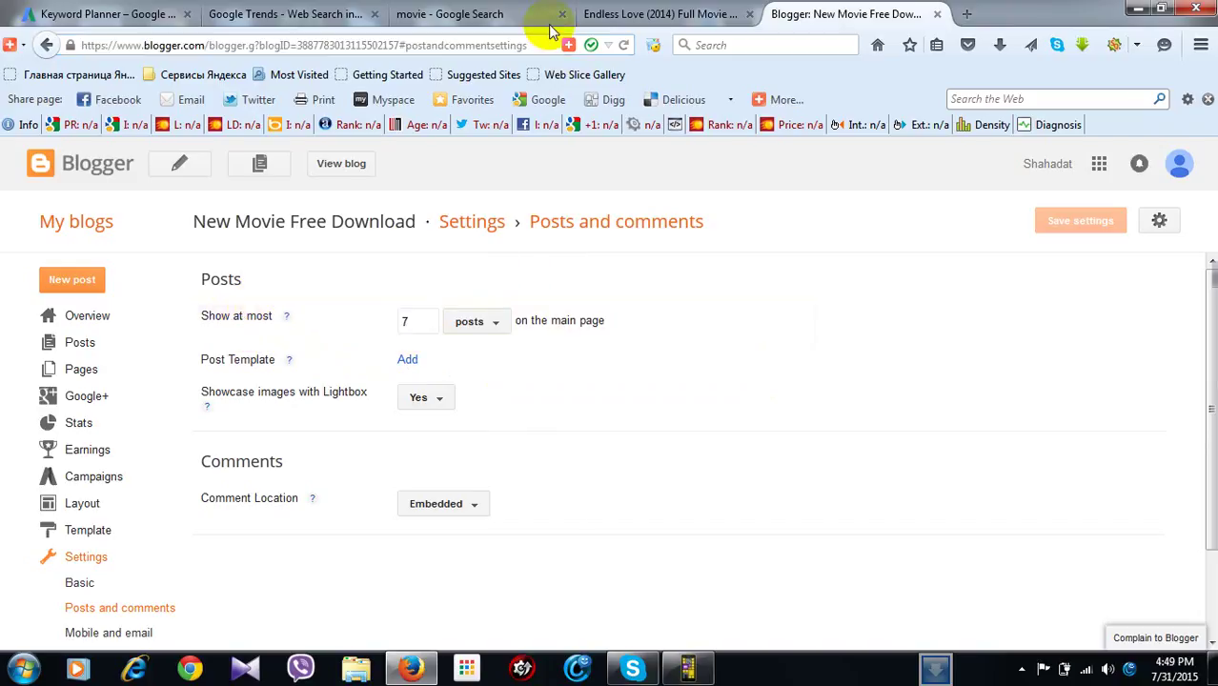
pyautogui.click(644, 20)
pyautogui.click(107, 314)
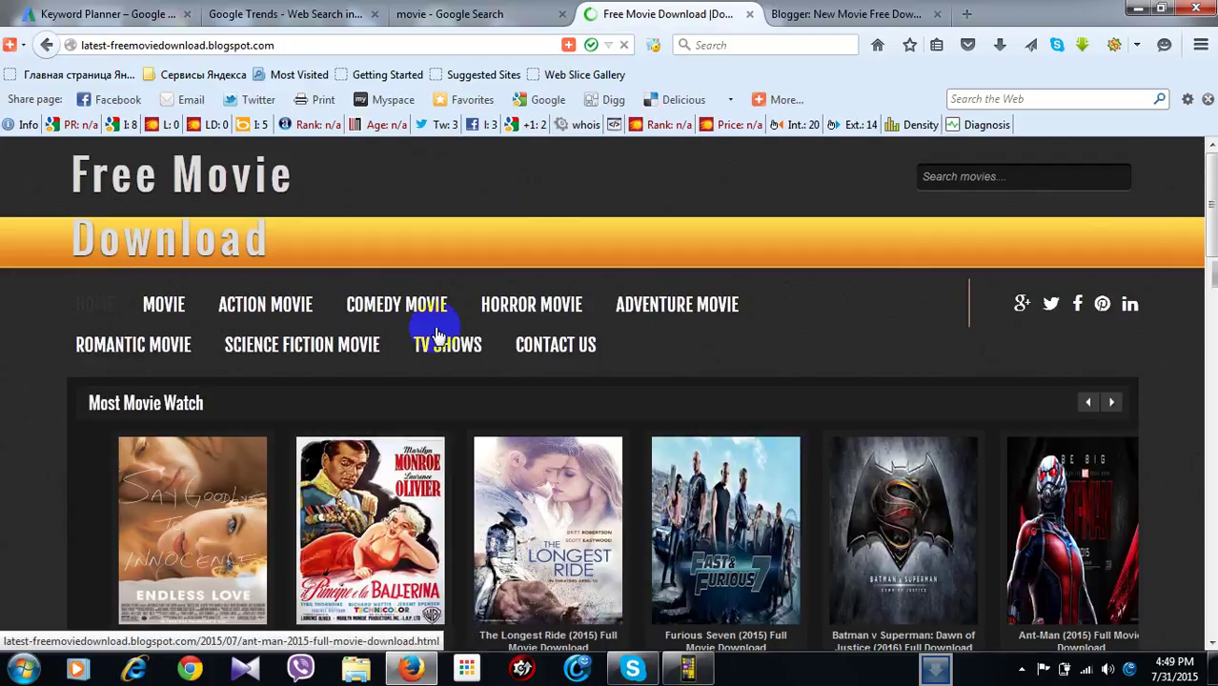
pyautogui.scroll(-10, 698, 465)
pyautogui.scroll(4, 697, 465)
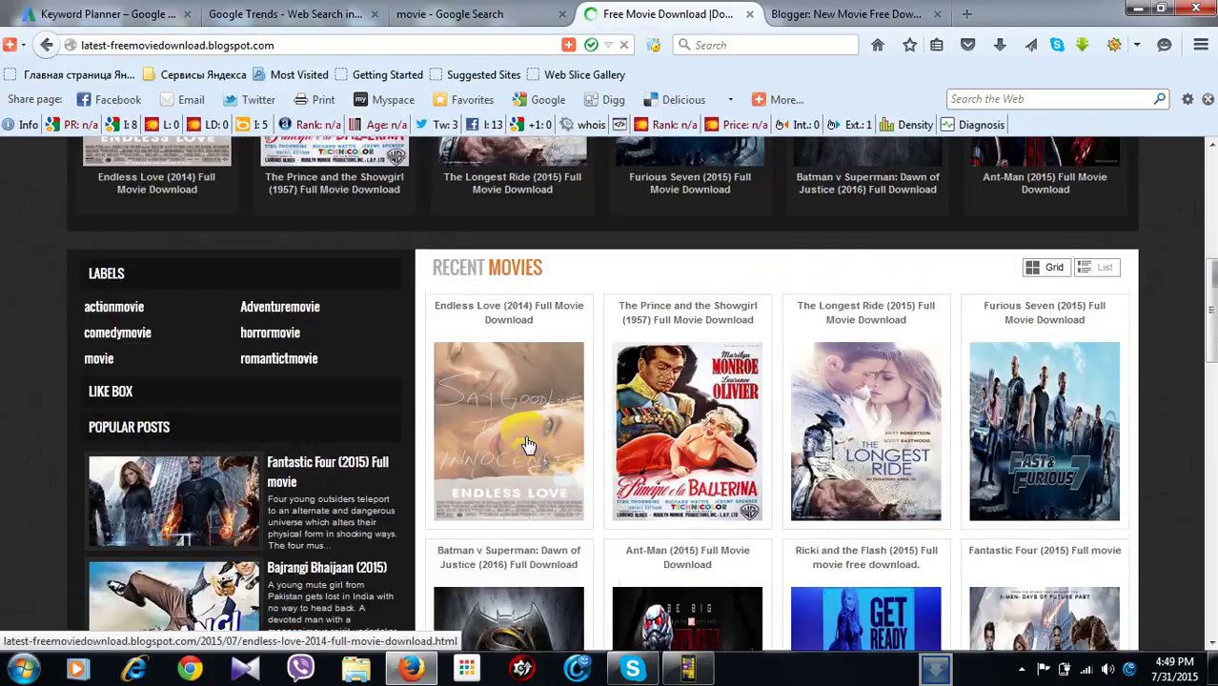
pyautogui.scroll(-2, 1013, 323)
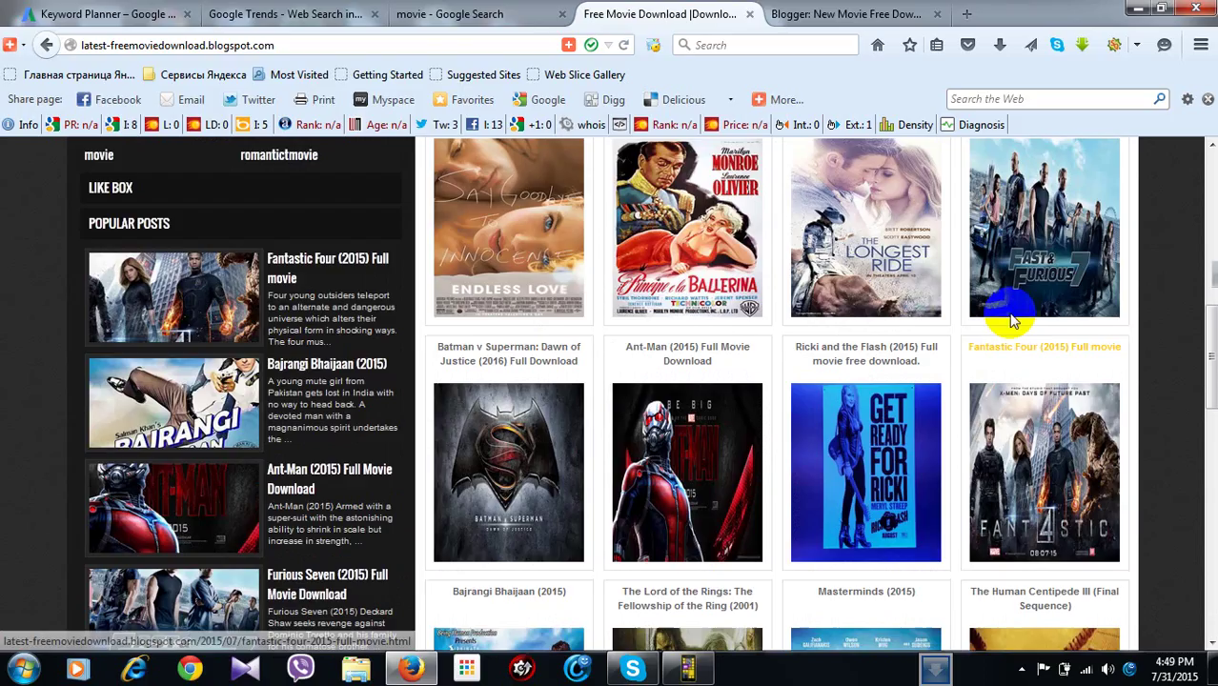
pyautogui.scroll(-2, 1068, 467)
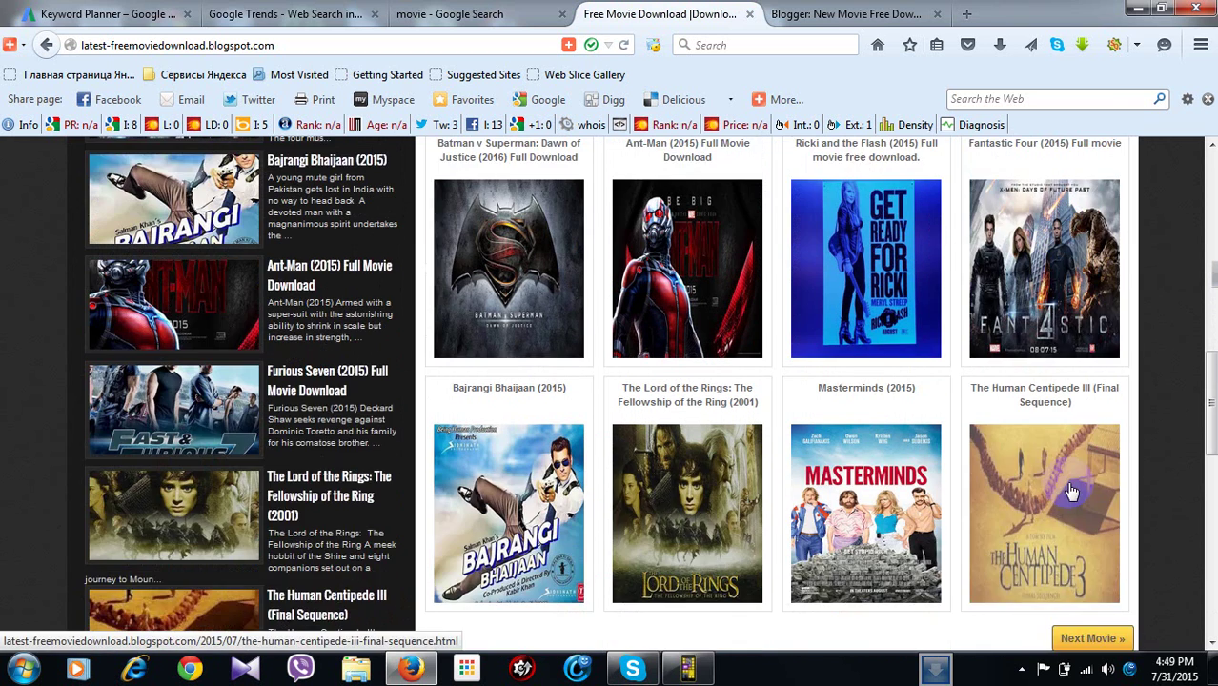
pyautogui.scroll(1, 1024, 424)
pyautogui.scroll(3, 1024, 424)
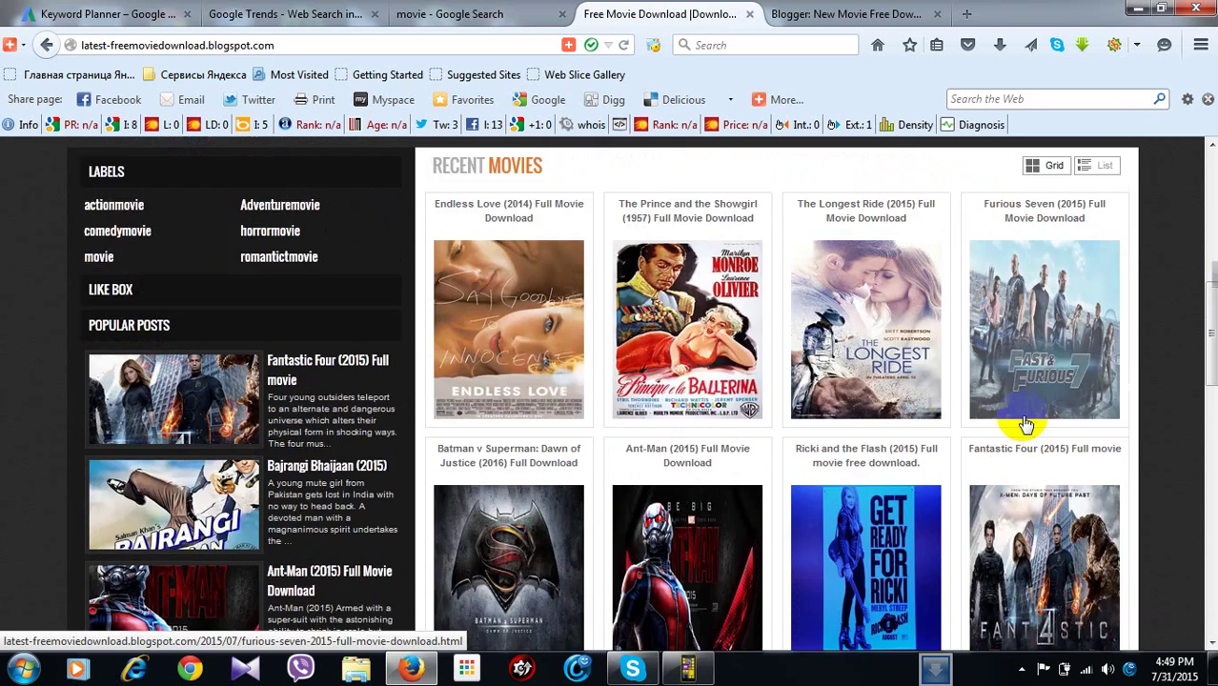
pyautogui.scroll(-3, 1025, 424)
pyautogui.scroll(1, 1025, 458)
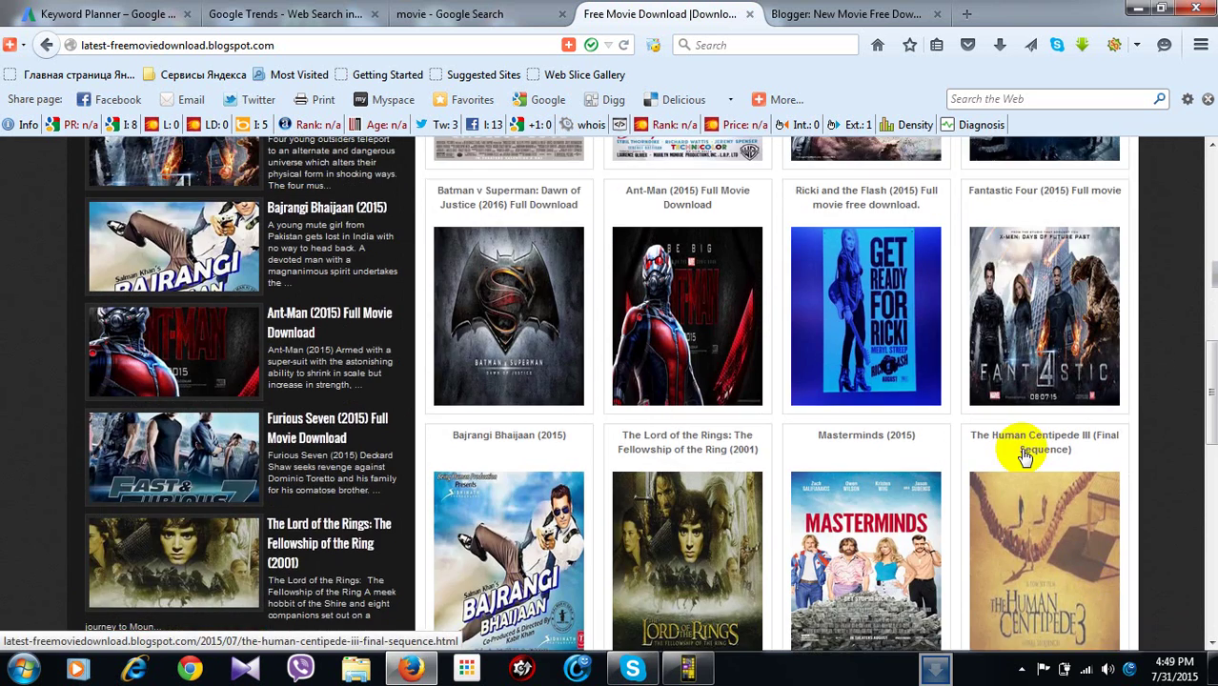
pyautogui.scroll(5, 1025, 457)
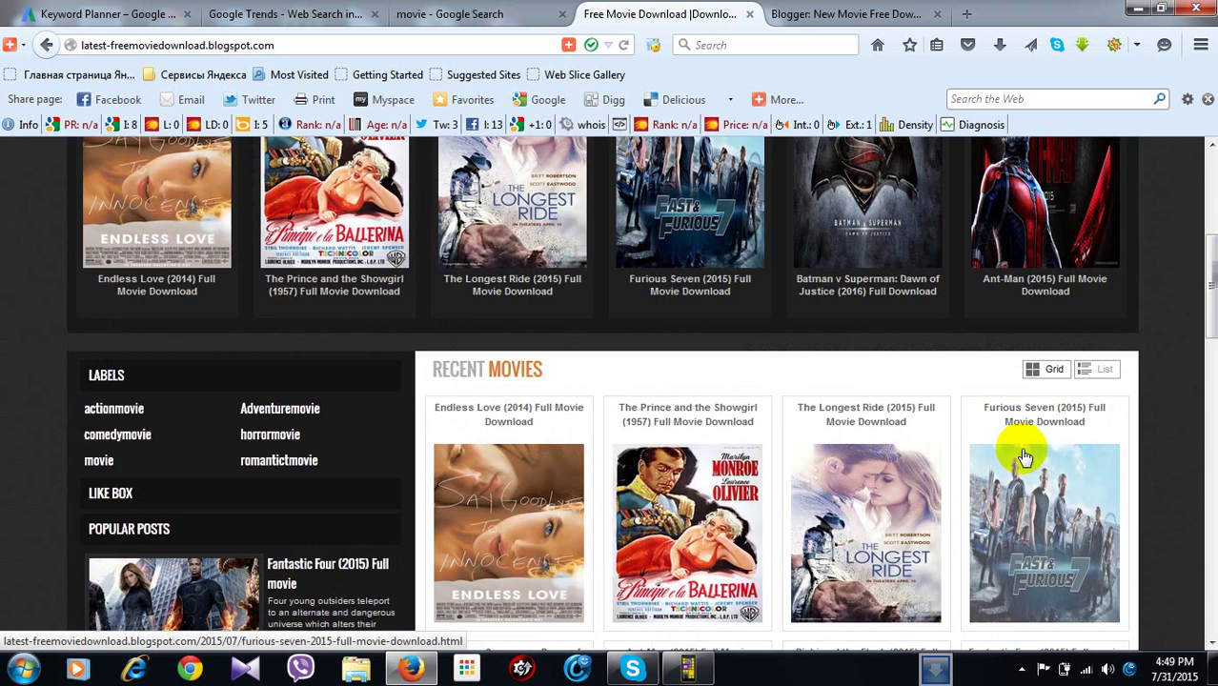
pyautogui.scroll(-4, 1022, 457)
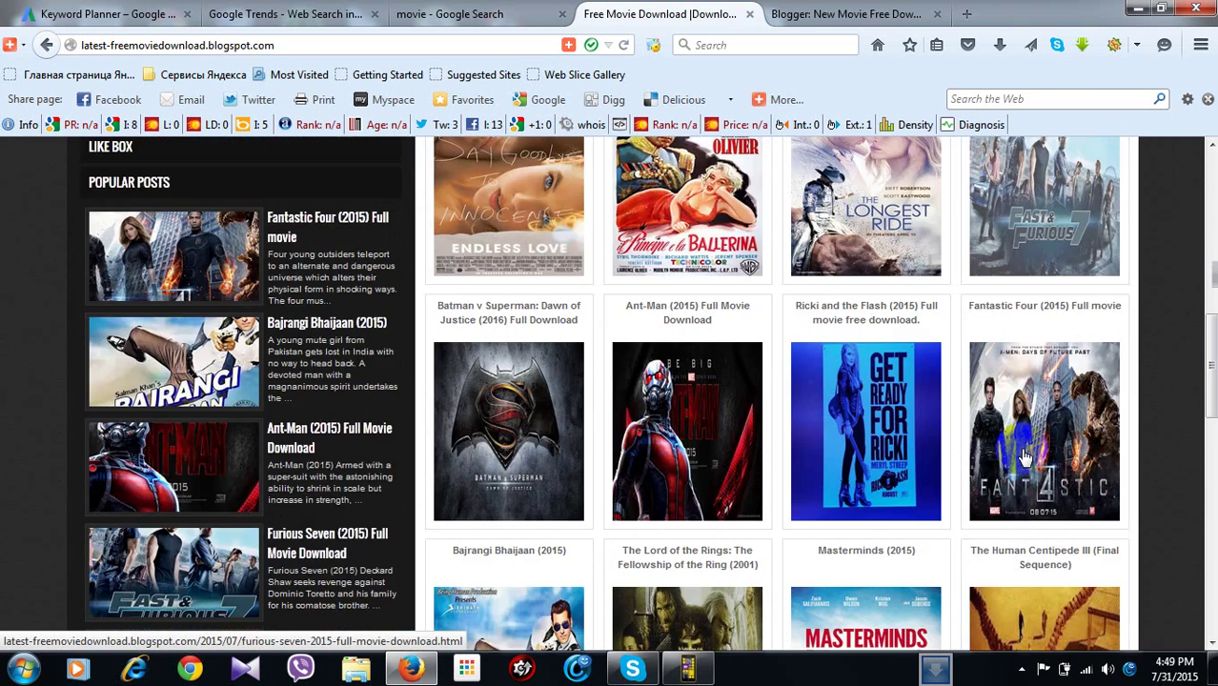
pyautogui.scroll(-4, 1022, 458)
pyautogui.scroll(-3, 1021, 455)
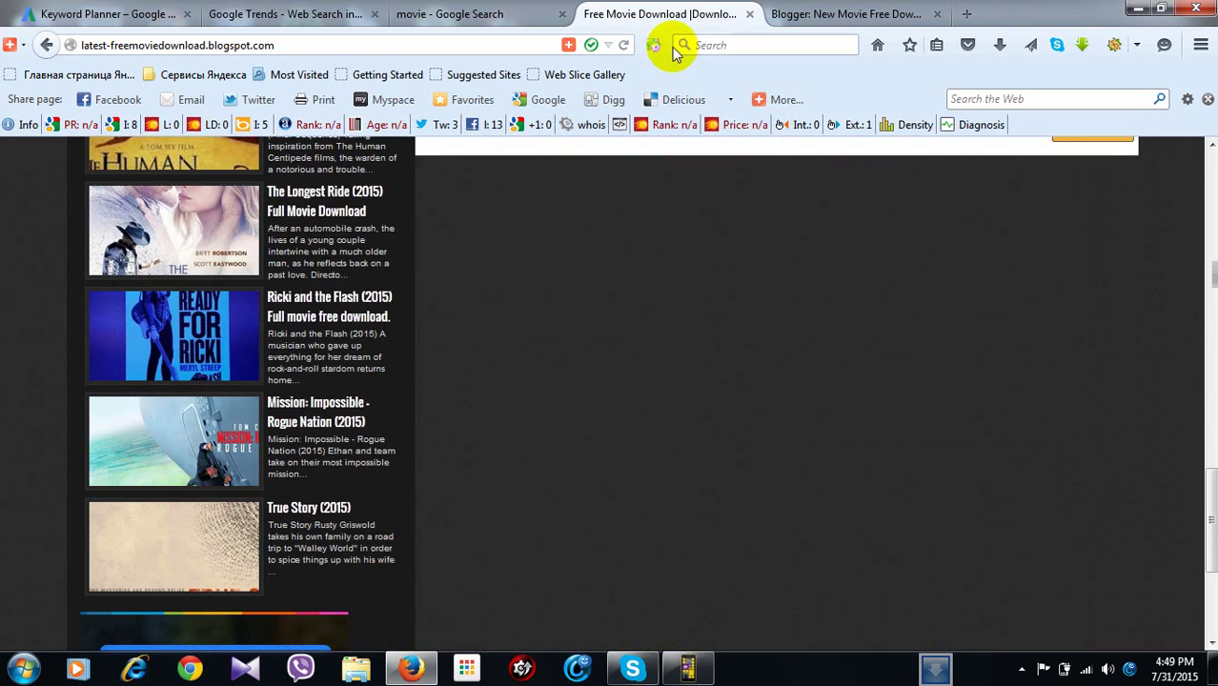
# - Return to the blog's Posts and comments settings and review the main-page post limit and the Comment Location options
pyautogui.hotkey('ctrl', 'Tab')
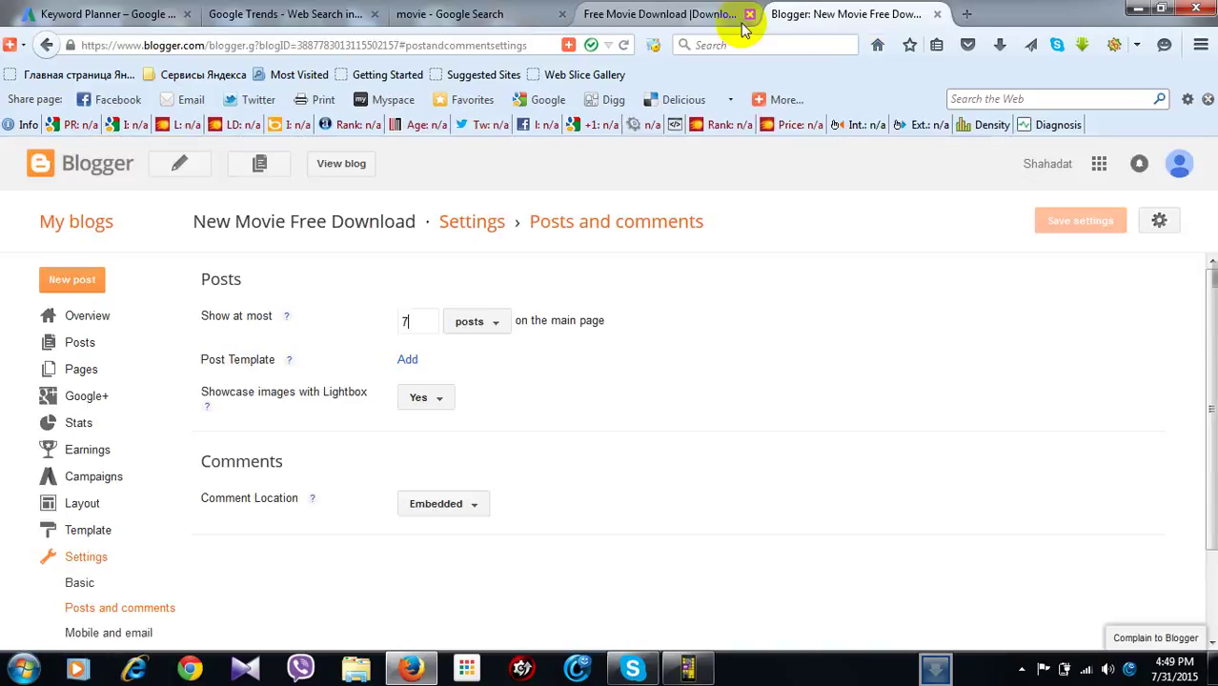
pyautogui.click(410, 316)
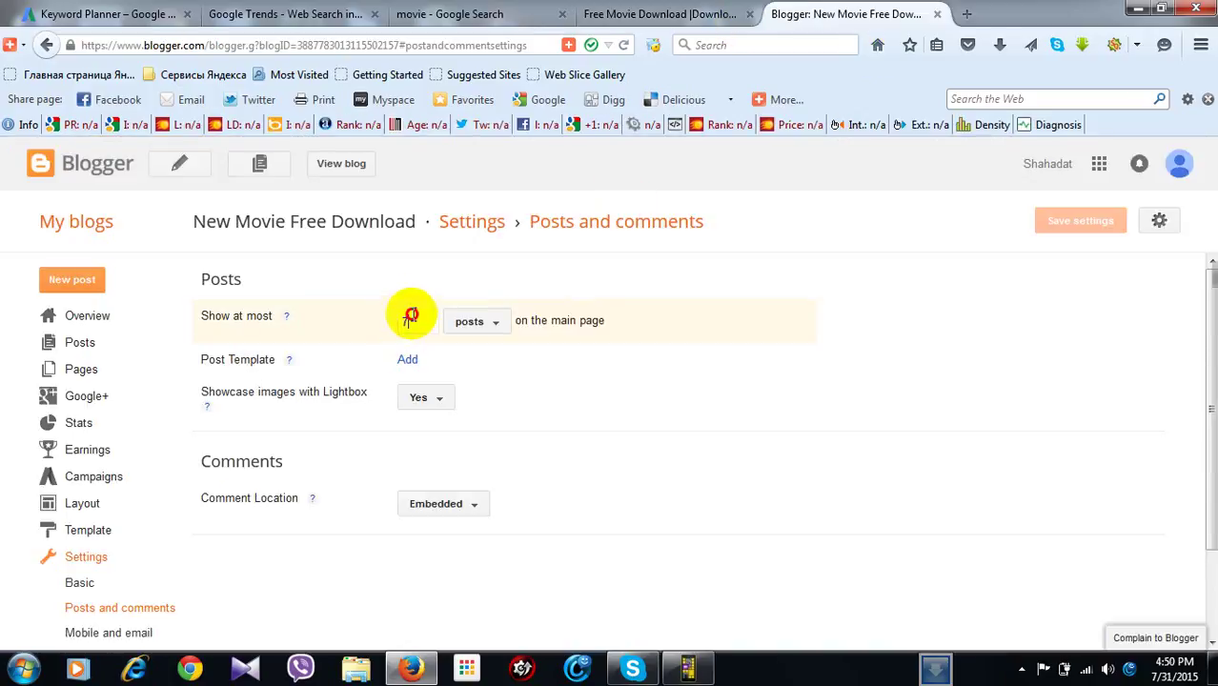
pyautogui.doubleClick(403, 320)
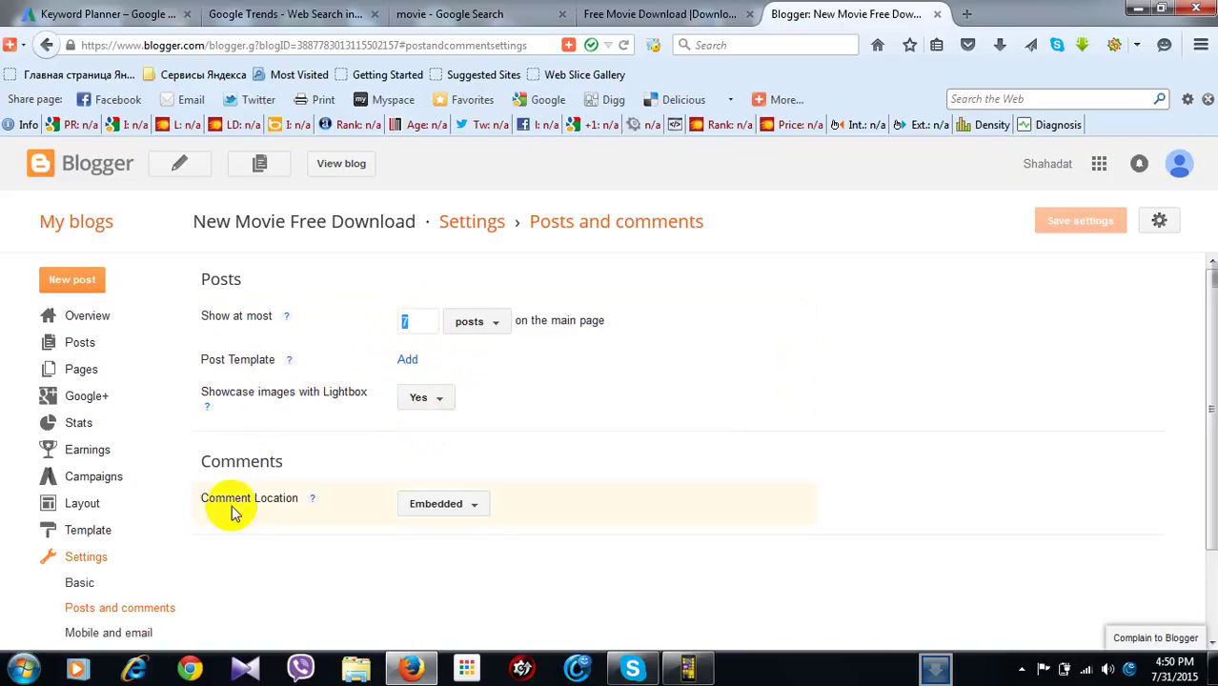
pyautogui.click(457, 504)
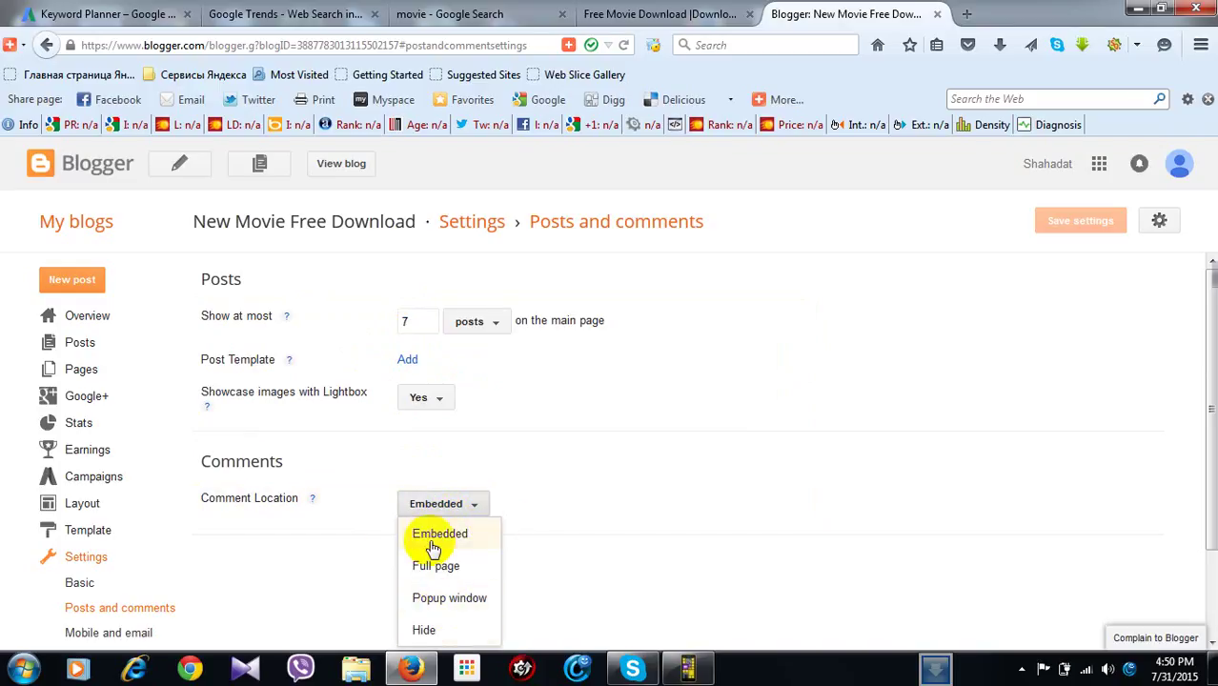
pyautogui.click(620, 570)
pyautogui.scroll(-1, 531, 534)
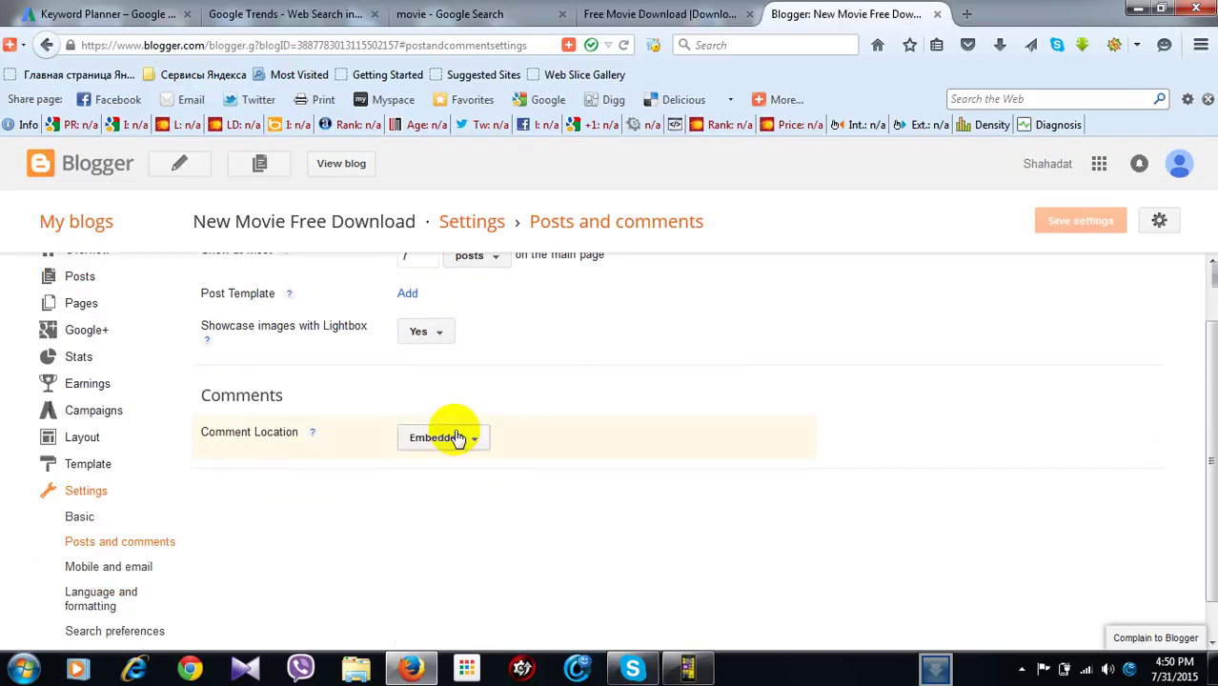
pyautogui.scroll(-1, 477, 476)
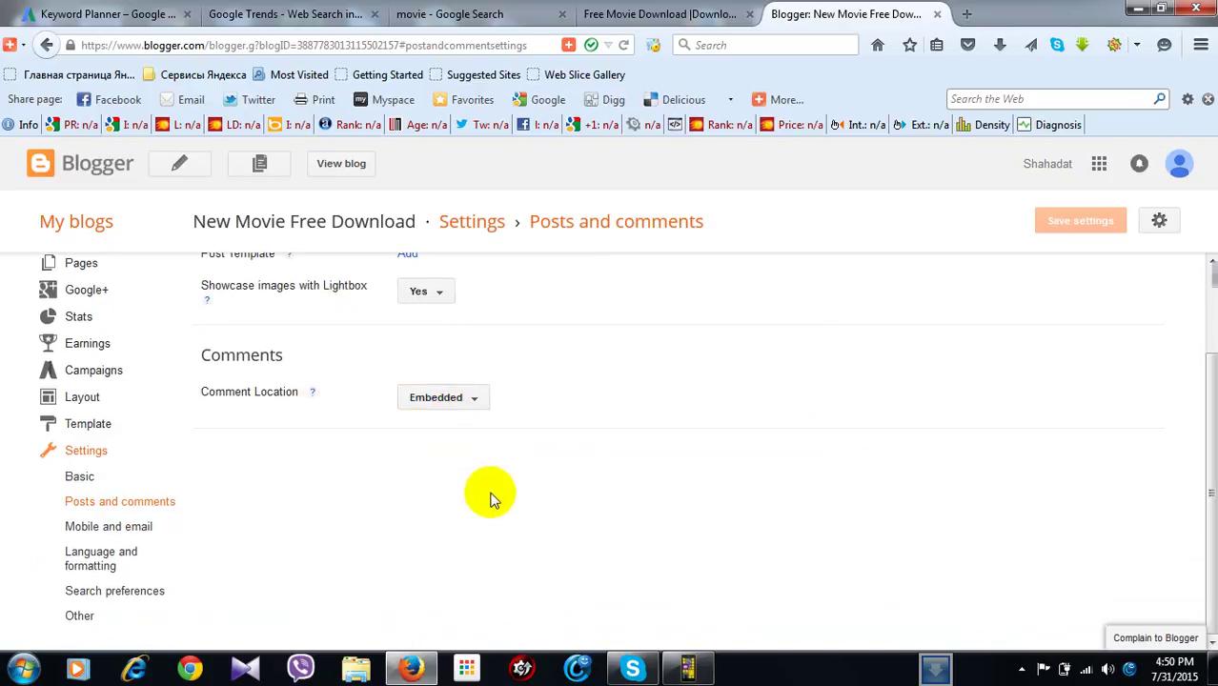
pyautogui.scroll(2, 493, 500)
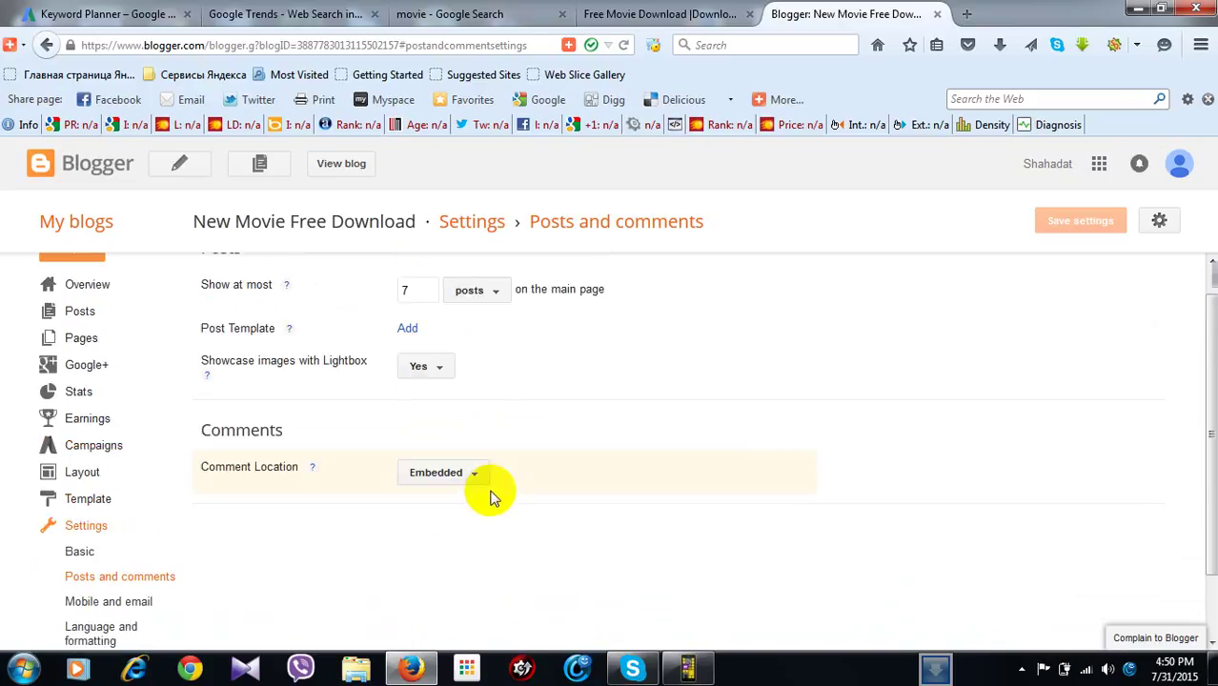
pyautogui.scroll(1, 429, 467)
pyautogui.scroll(-2, 448, 463)
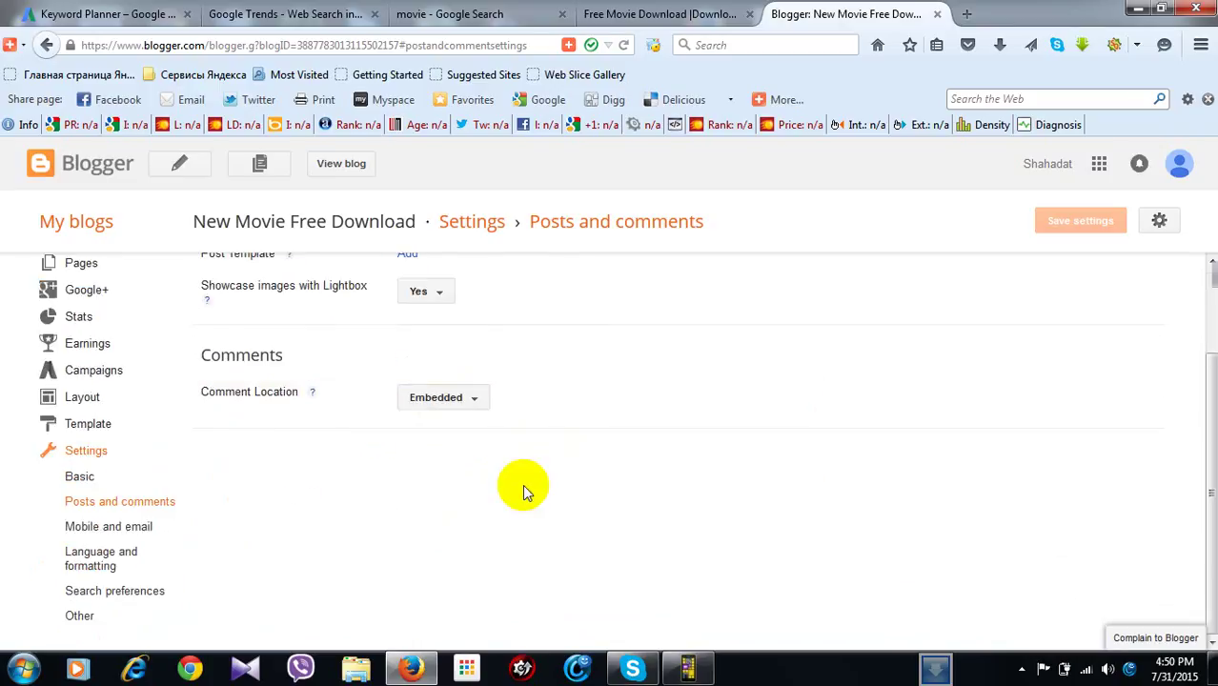
pyautogui.scroll(2, 514, 477)
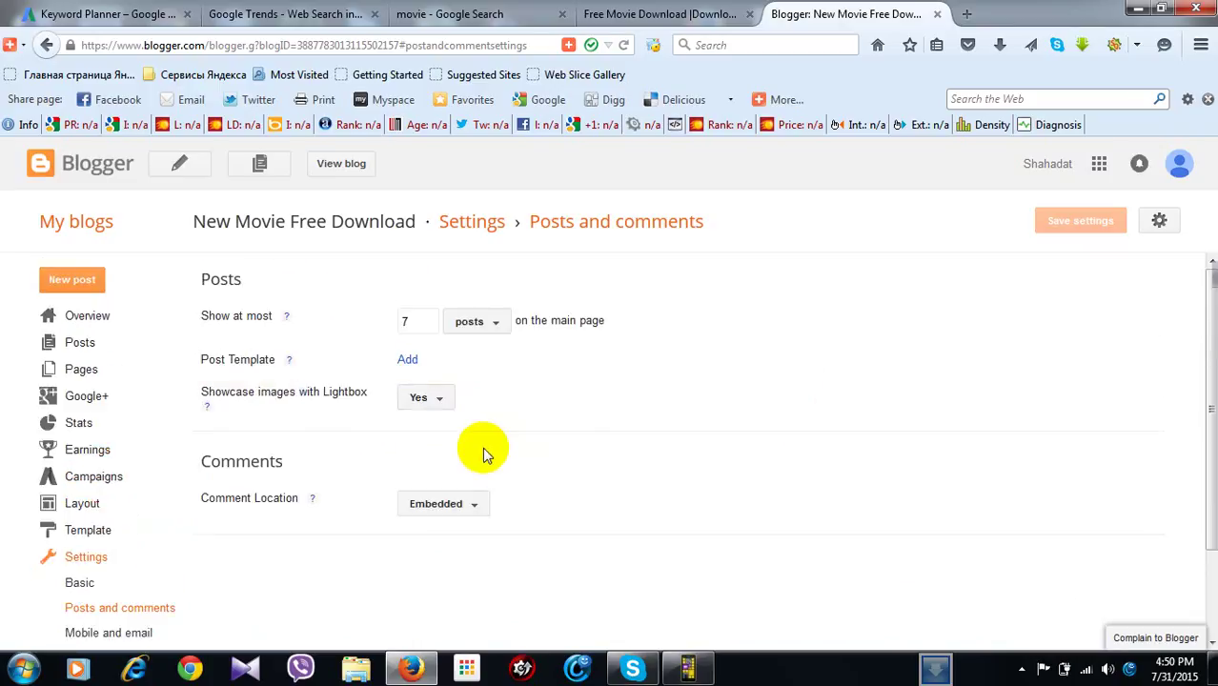
# - Open the blog's Mobile and email settings and look over the SMS/MMS and email posting options
pyautogui.doubleClick(404, 322)
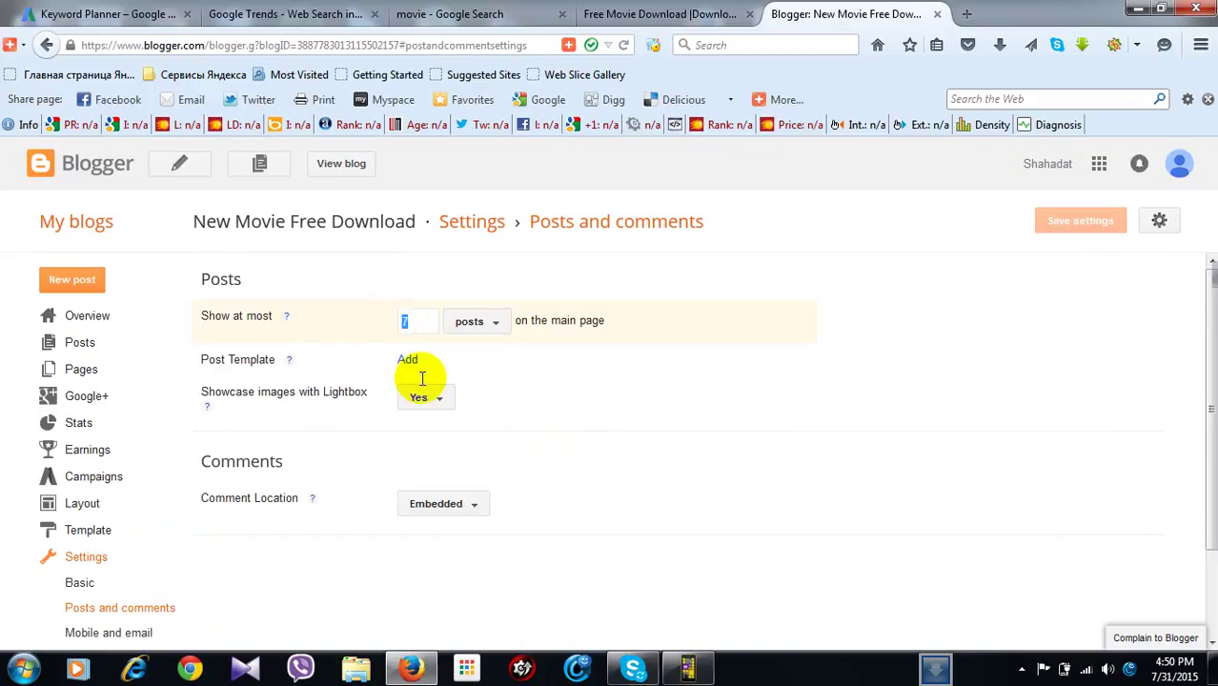
pyautogui.scroll(-1, 175, 597)
pyautogui.click(153, 595)
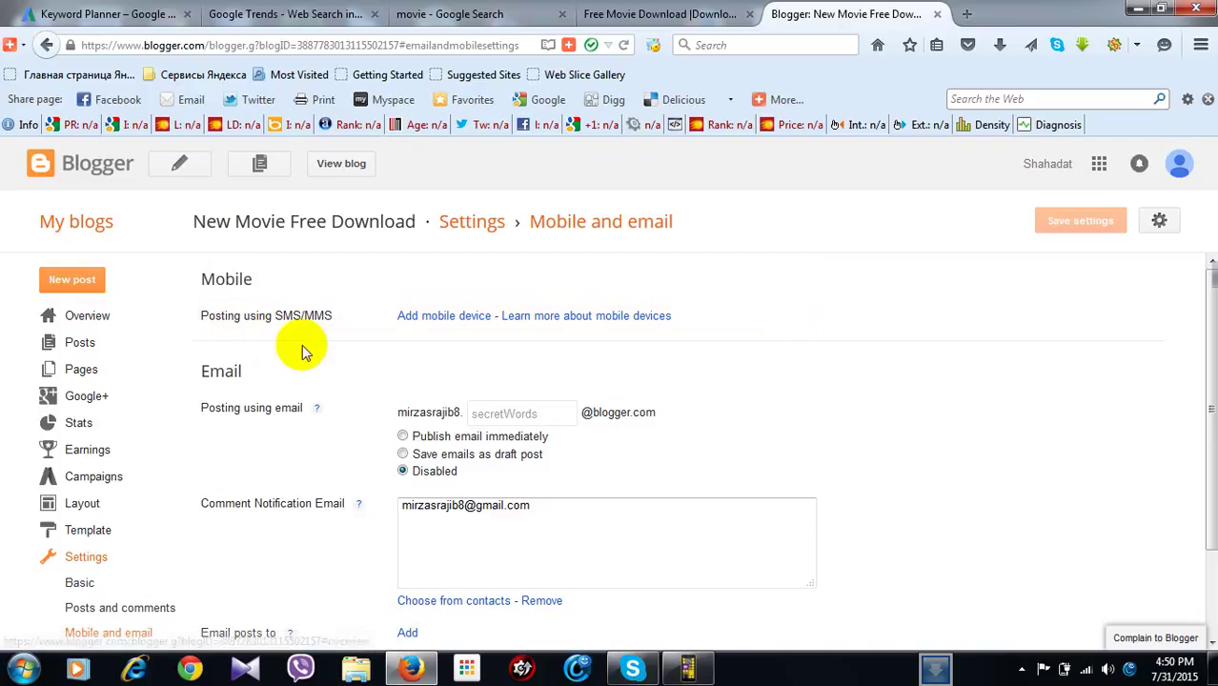
pyautogui.scroll(-1, 477, 391)
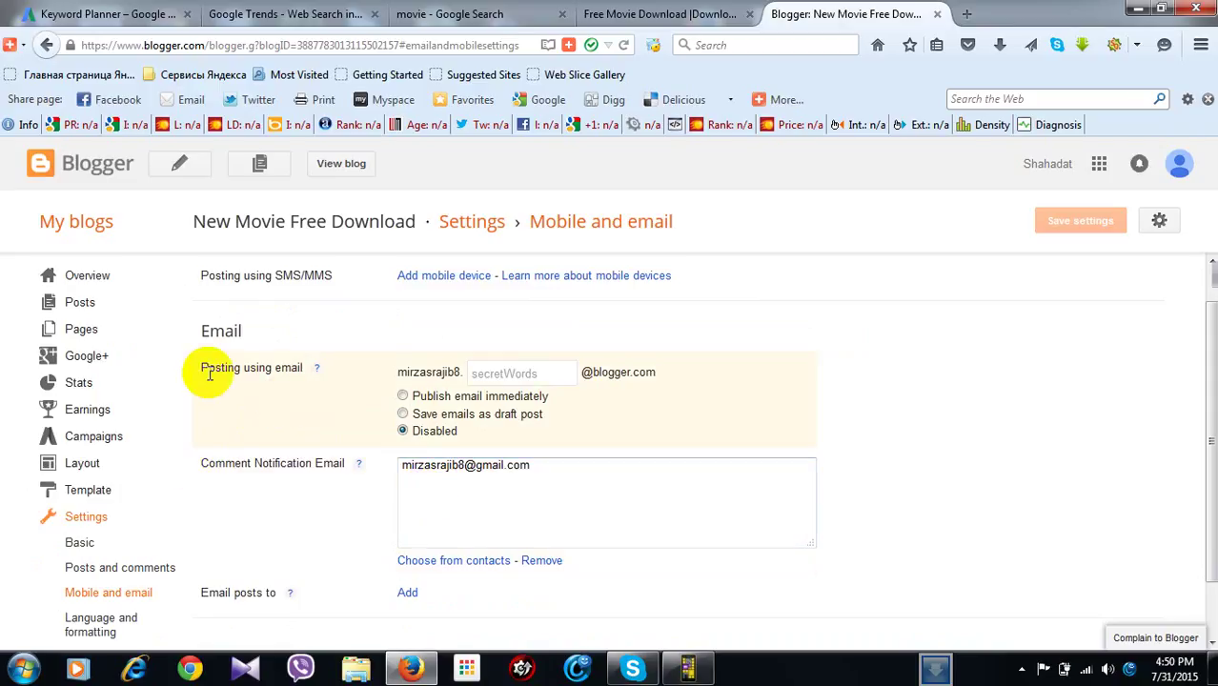
# - Try the posting-by-email options Publish email immediately, Save emails as draft post and Disabled, leaving the secret words empty
pyautogui.click(490, 379)
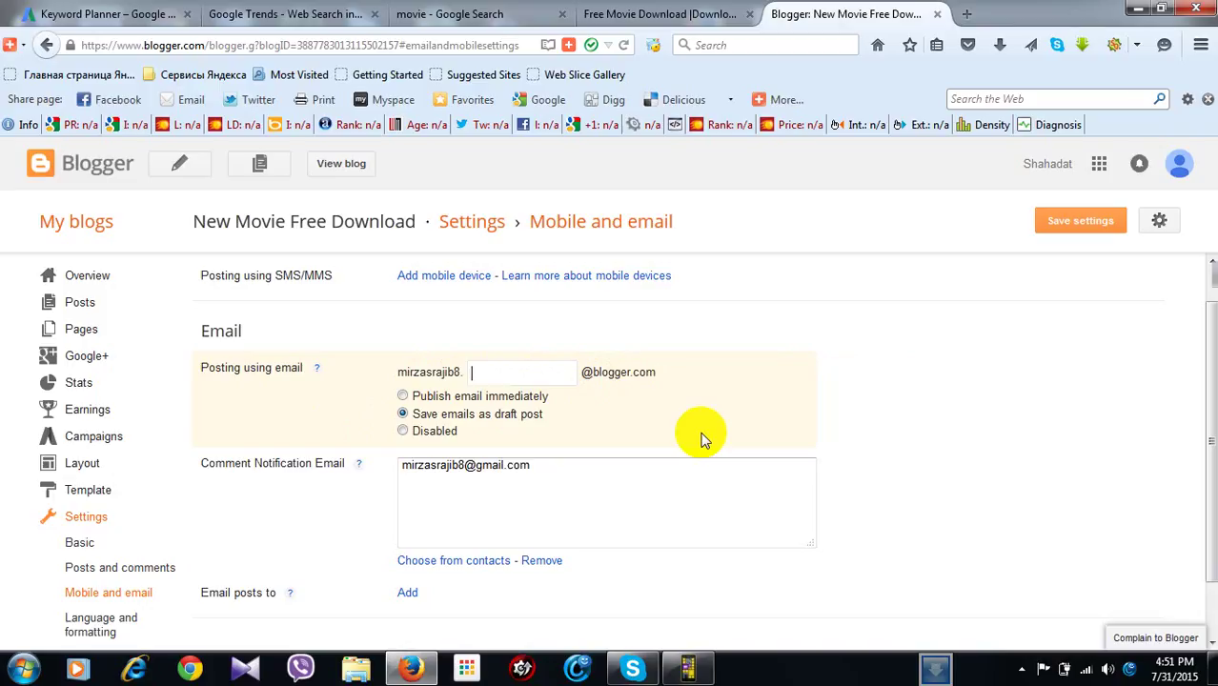
pyautogui.click(402, 396)
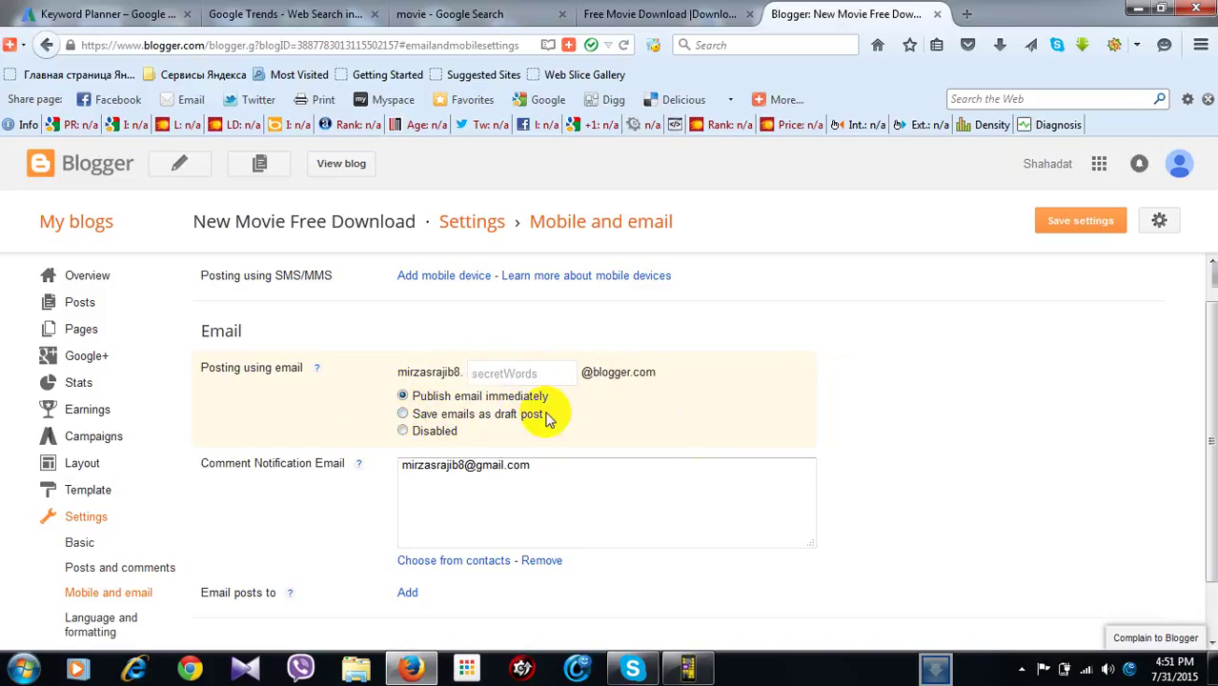
pyautogui.click(404, 415)
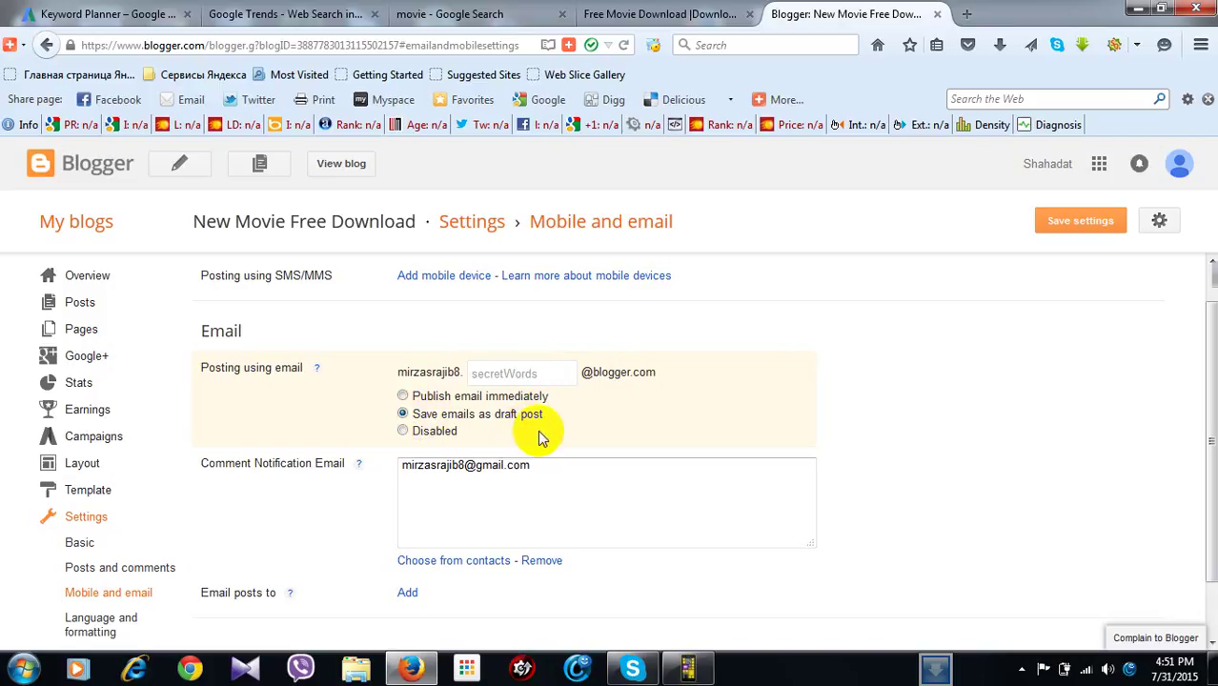
pyautogui.click(403, 432)
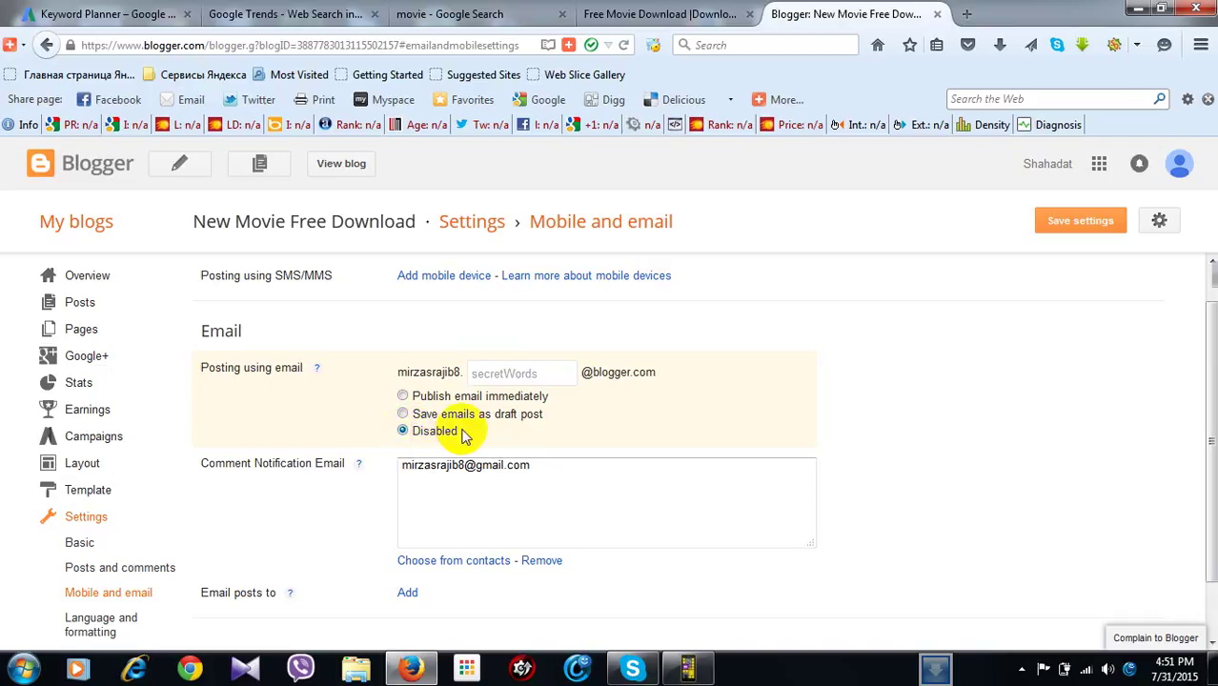
pyautogui.click(498, 375)
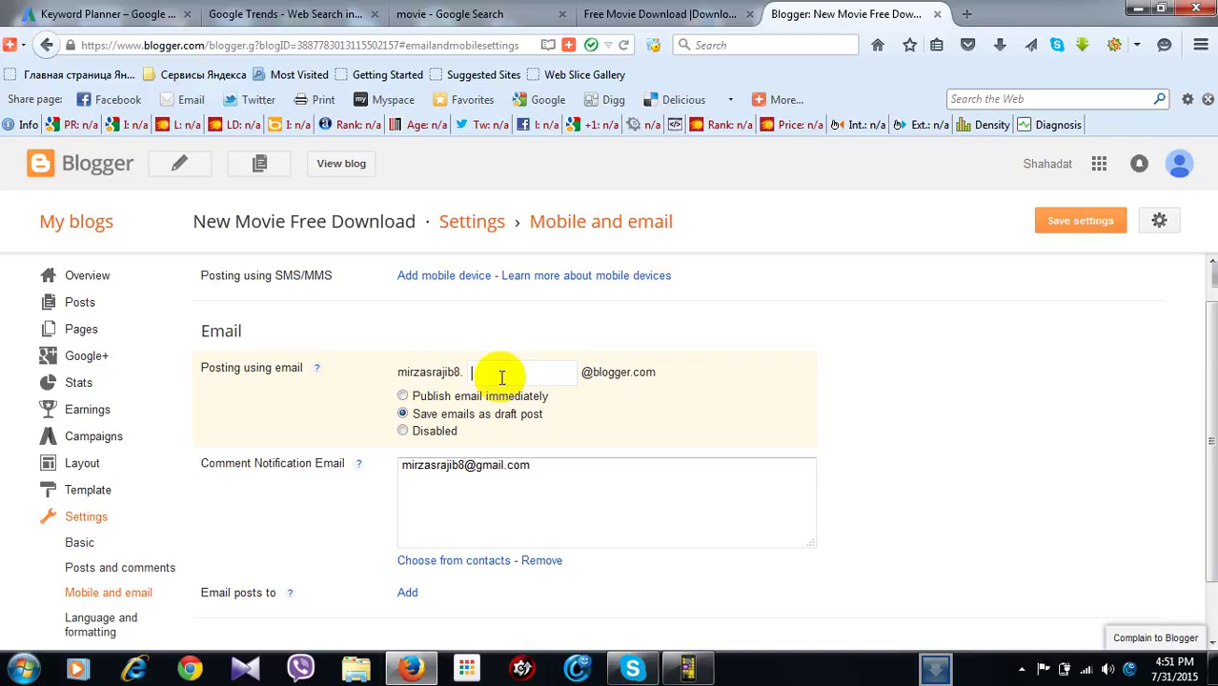
pyautogui.click(505, 377)
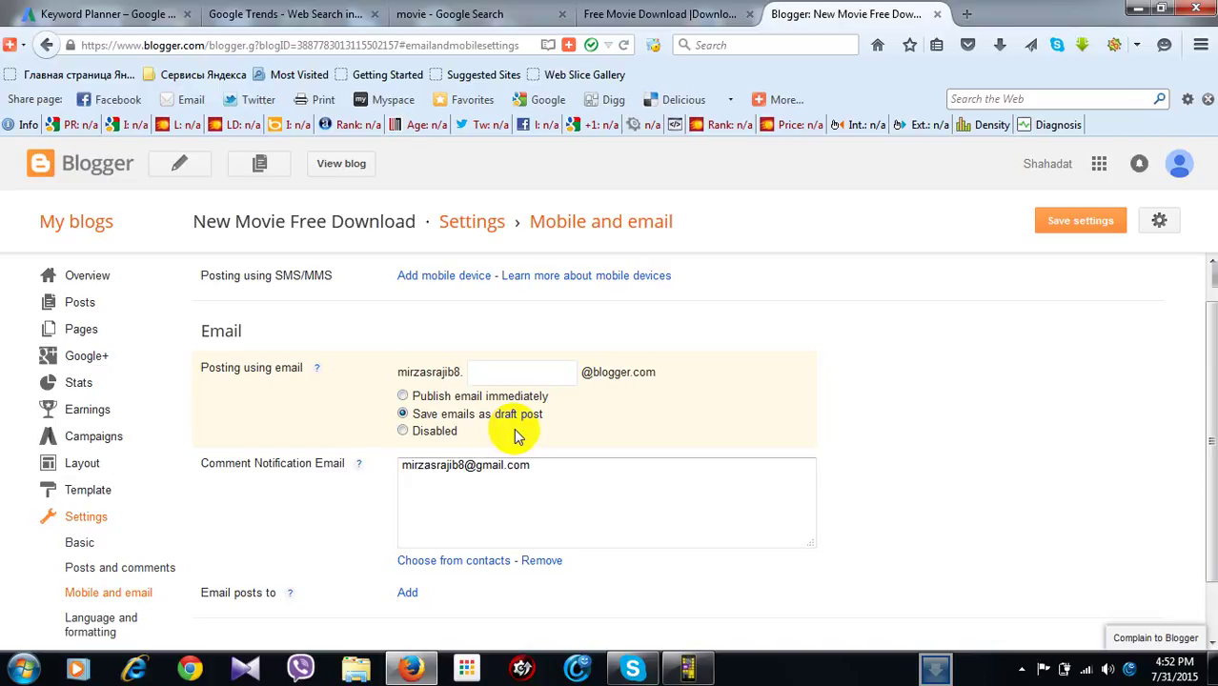
pyautogui.scroll(-1, 615, 540)
pyautogui.scroll(-1, 615, 540)
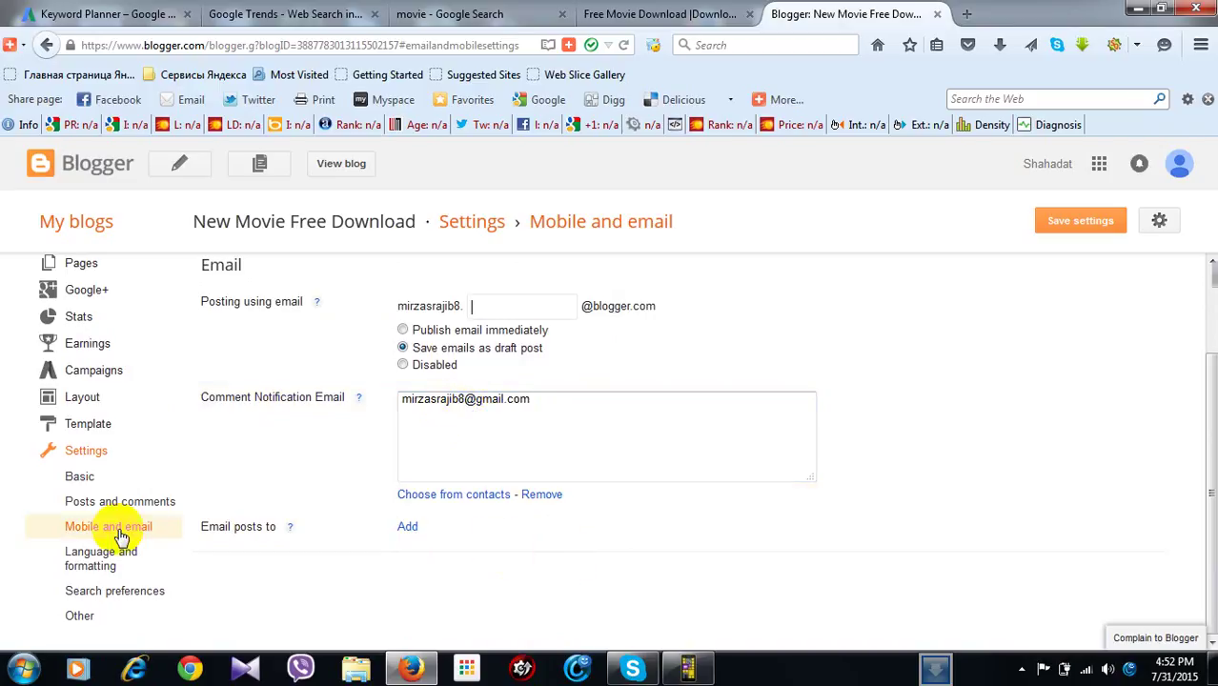
# - Open the Language and formatting settings, discarding the unsaved email changes, and look over the available blog languages
pyautogui.click(130, 560)
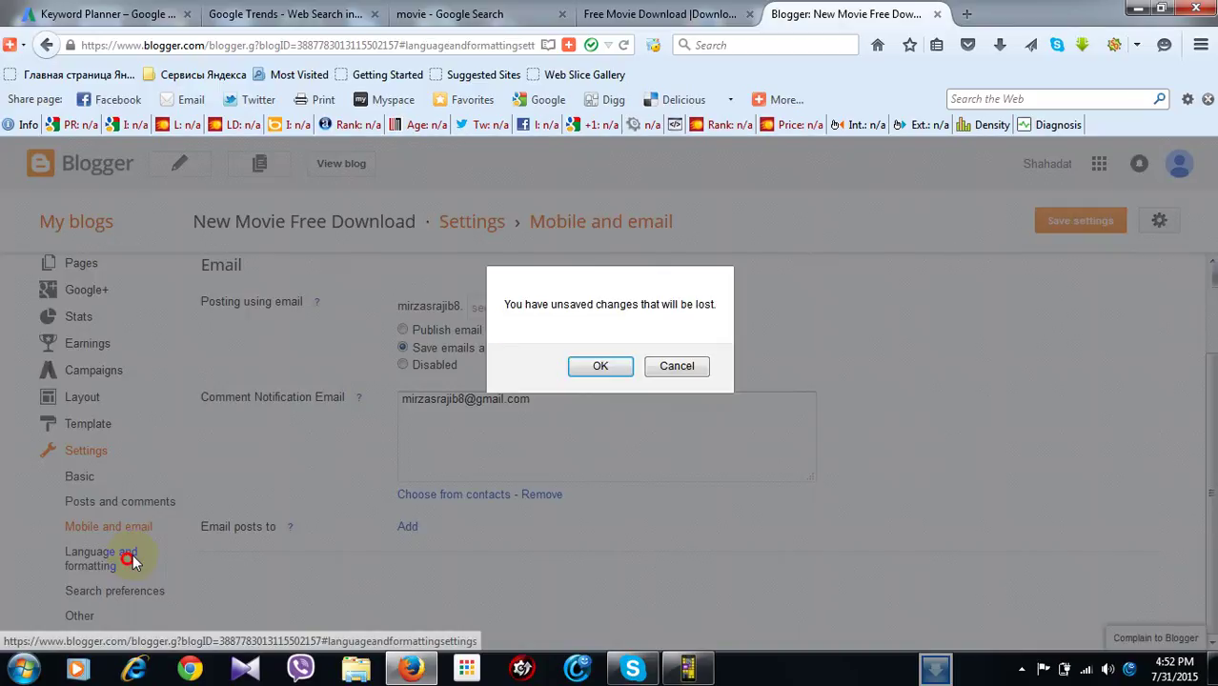
pyautogui.click(585, 384)
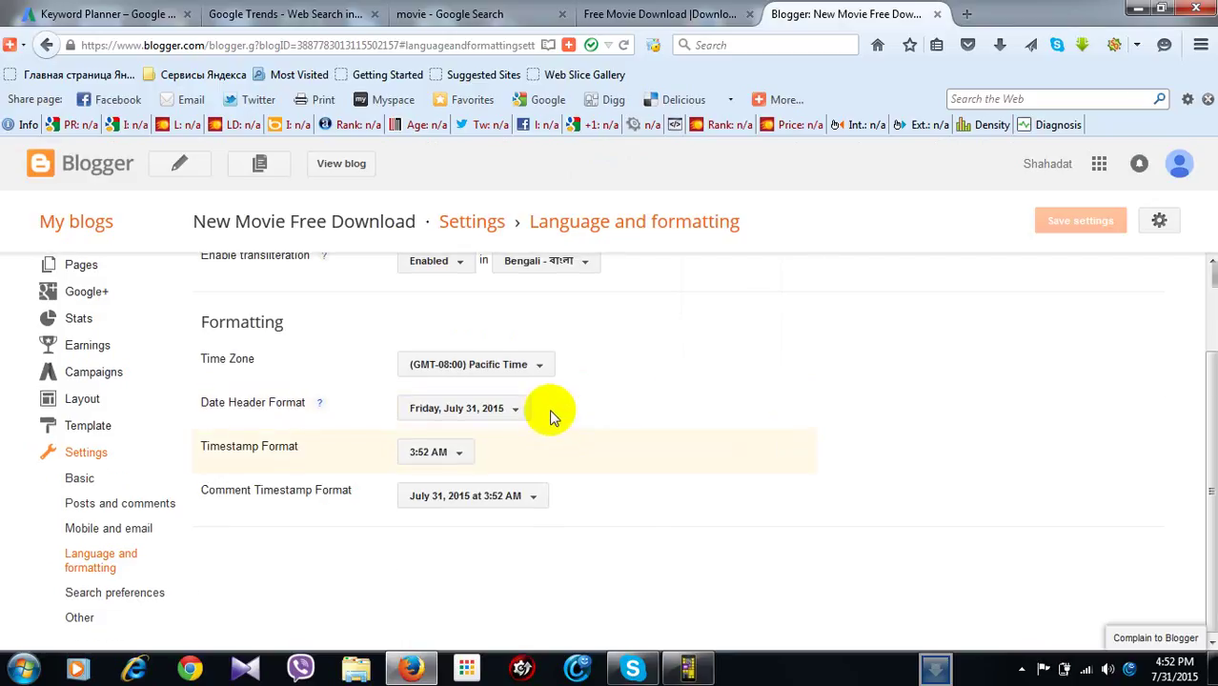
pyautogui.scroll(2, 551, 413)
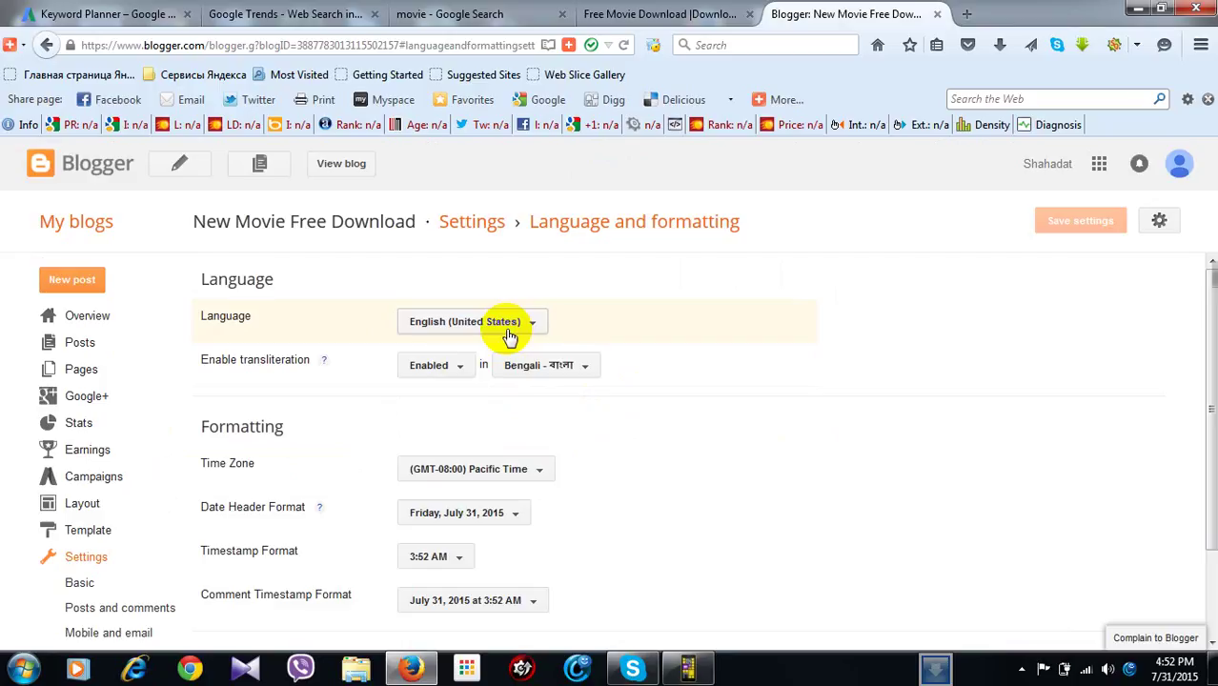
pyautogui.click(454, 324)
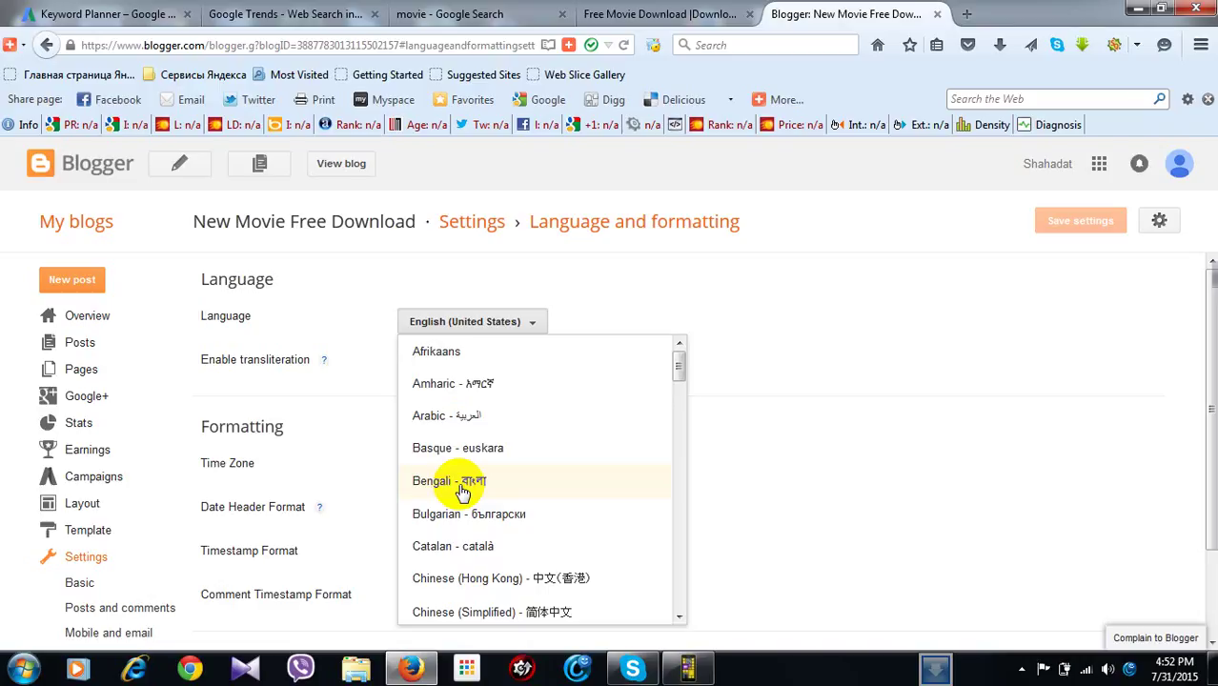
pyautogui.click(828, 428)
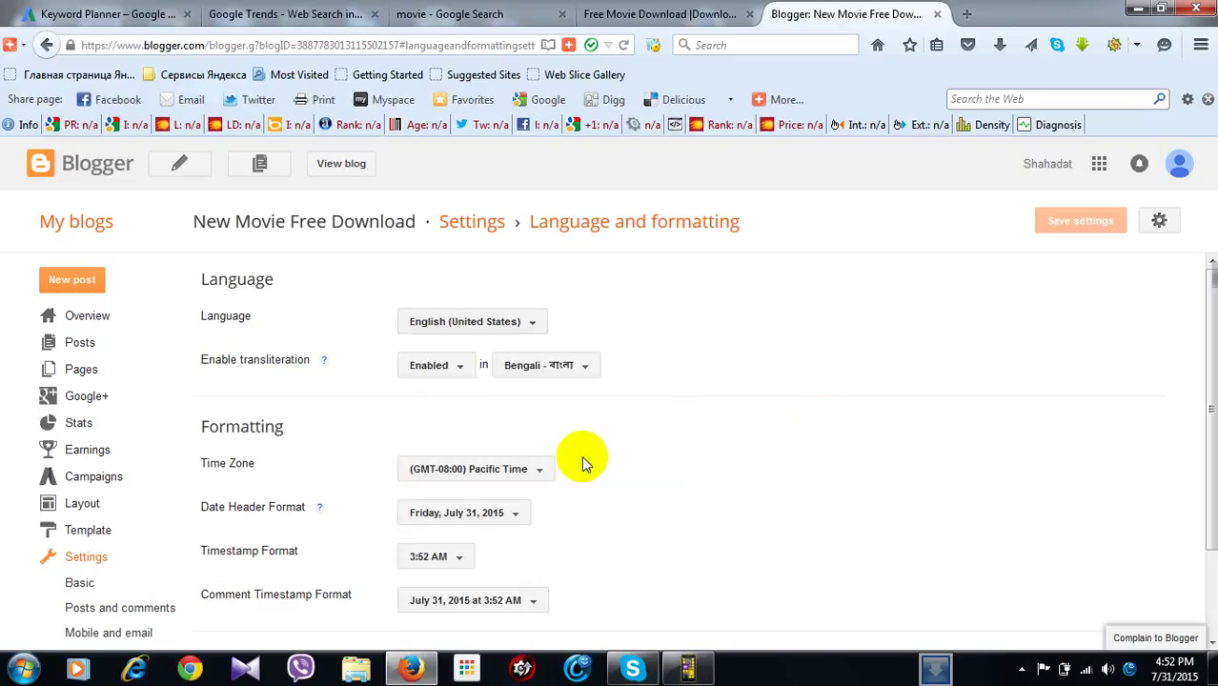
# - Set the blog's time zone to (GMT+06:00) Dhaka in the formatting section and save the settings
pyautogui.scroll(-2, 572, 453)
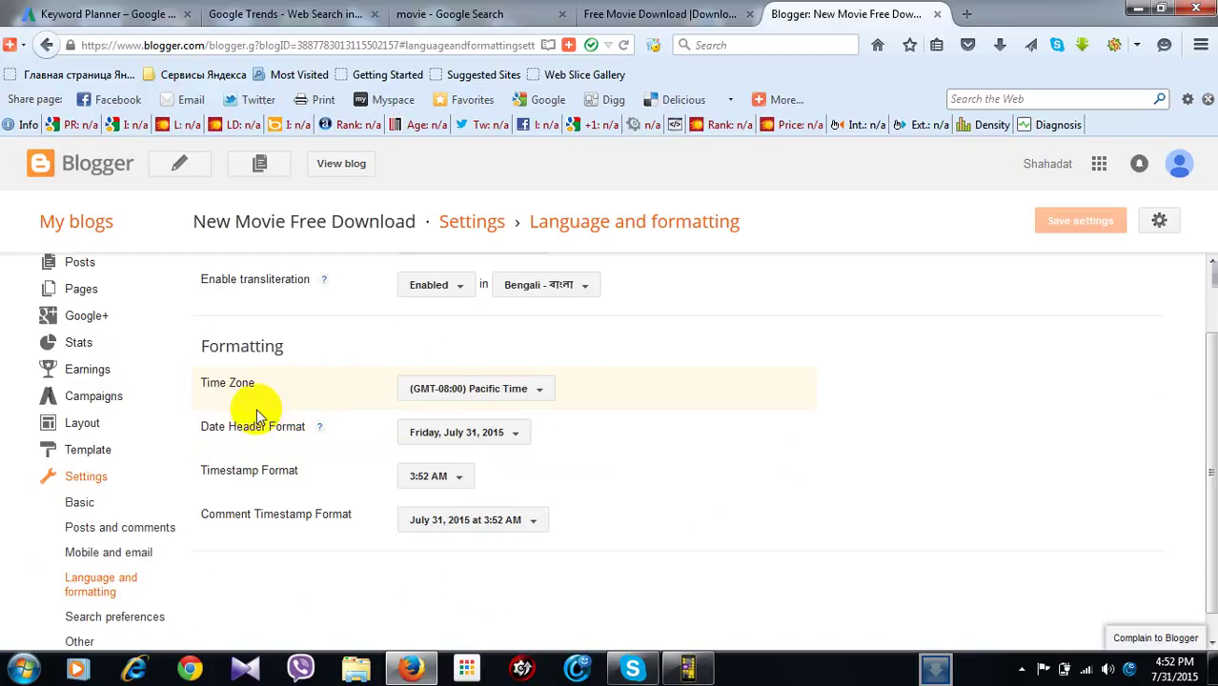
pyautogui.click(514, 400)
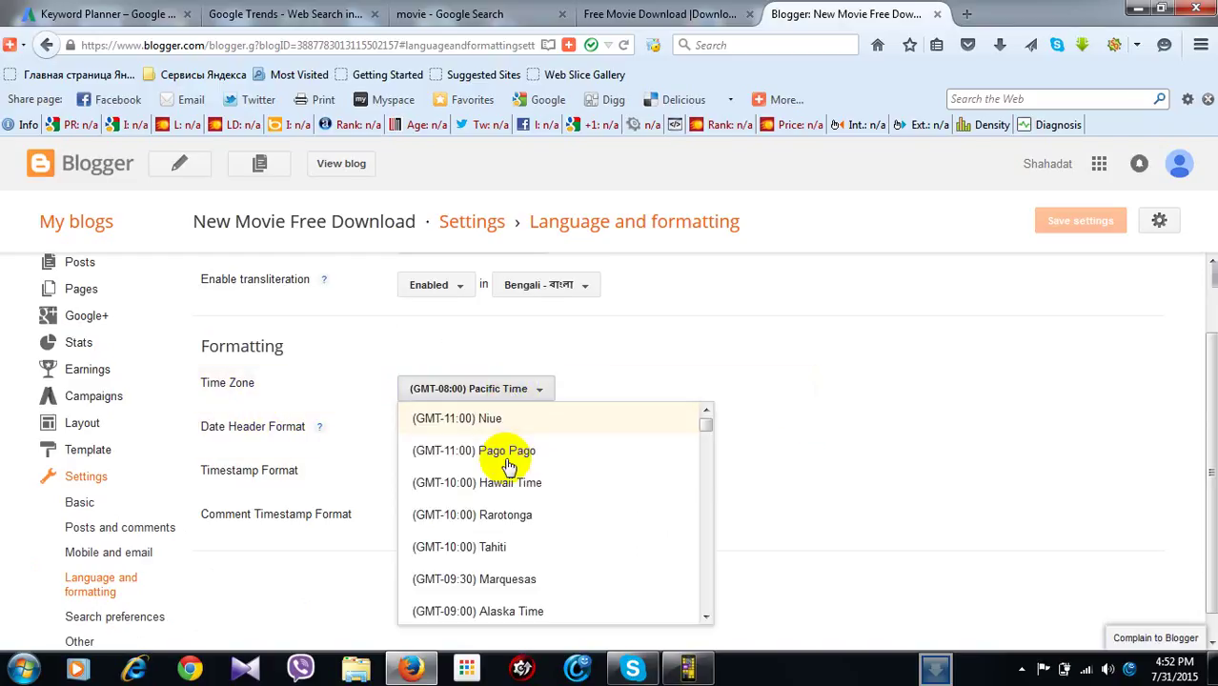
pyautogui.scroll(-9, 543, 554)
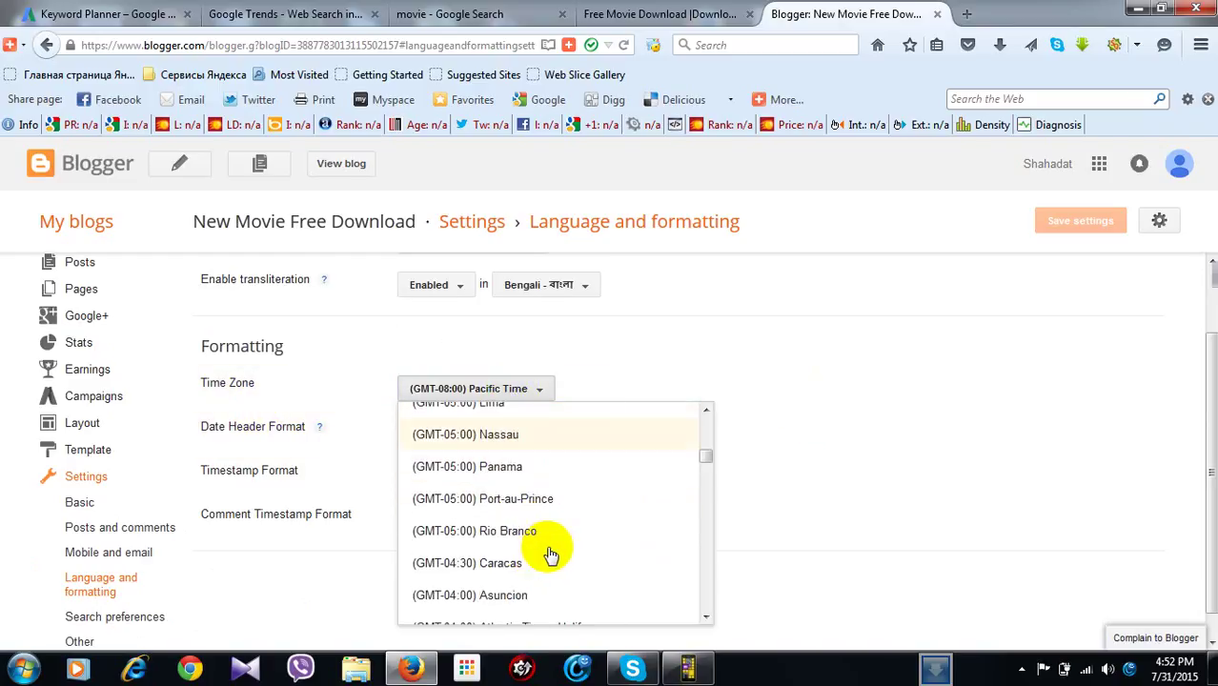
pyautogui.scroll(-12, 550, 554)
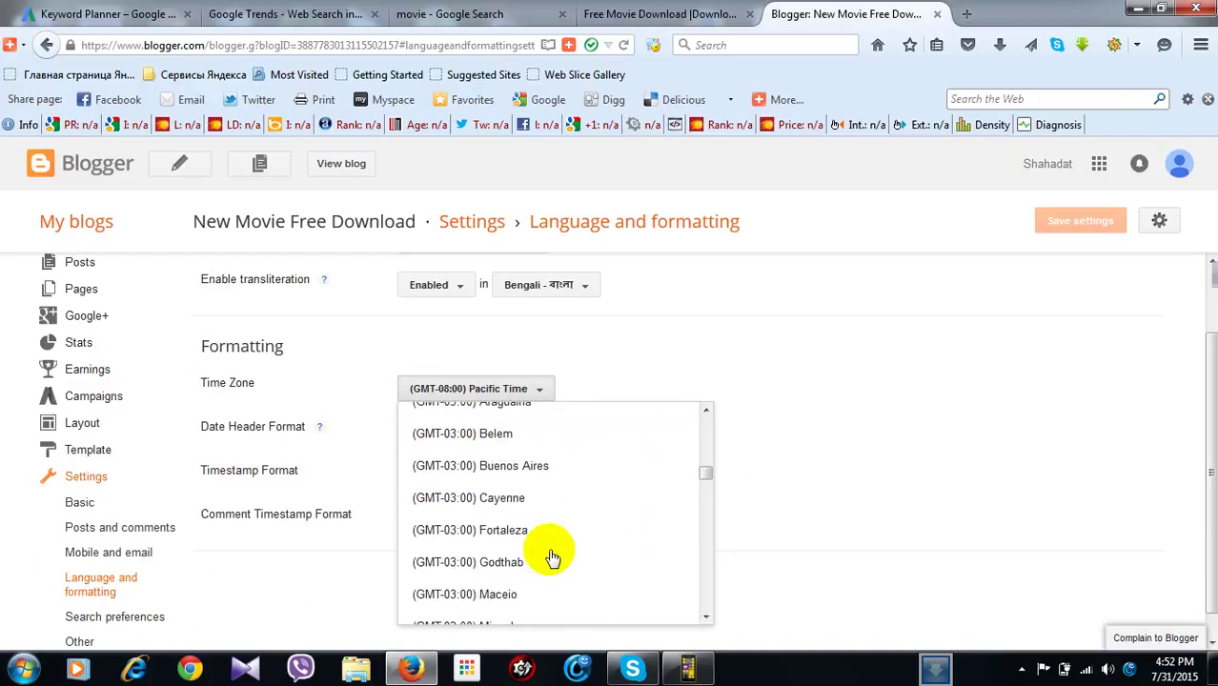
pyautogui.scroll(-5, 553, 555)
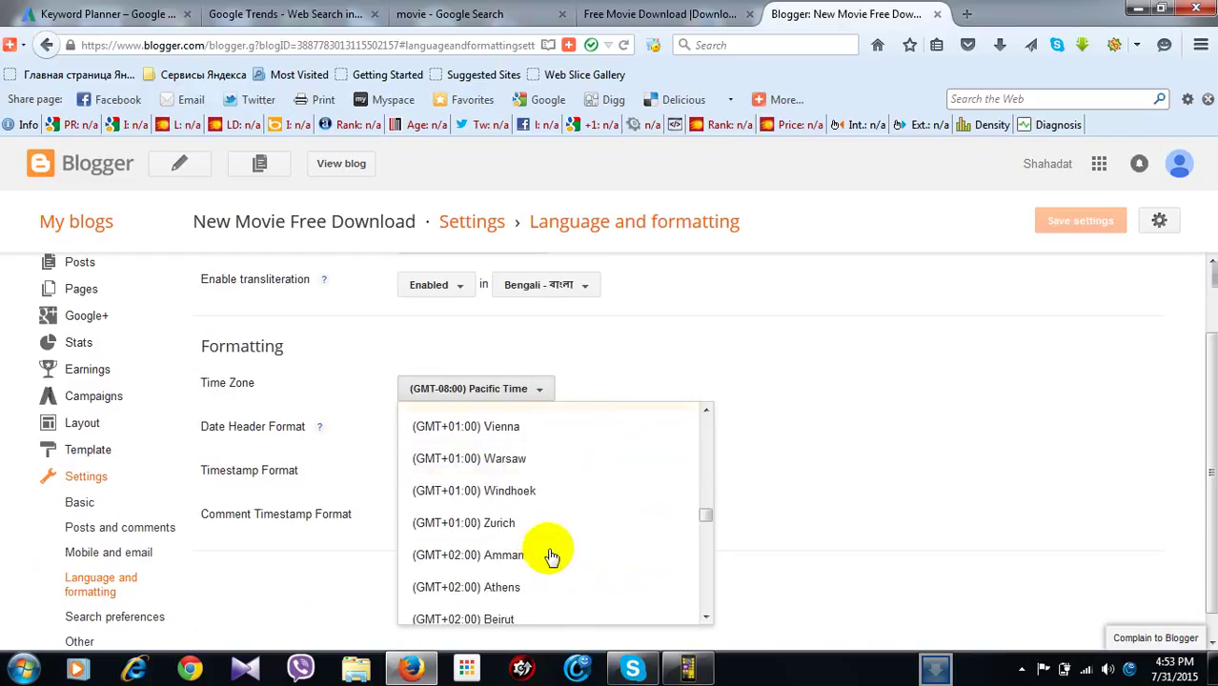
pyautogui.scroll(-4, 550, 556)
pyautogui.scroll(-3, 551, 556)
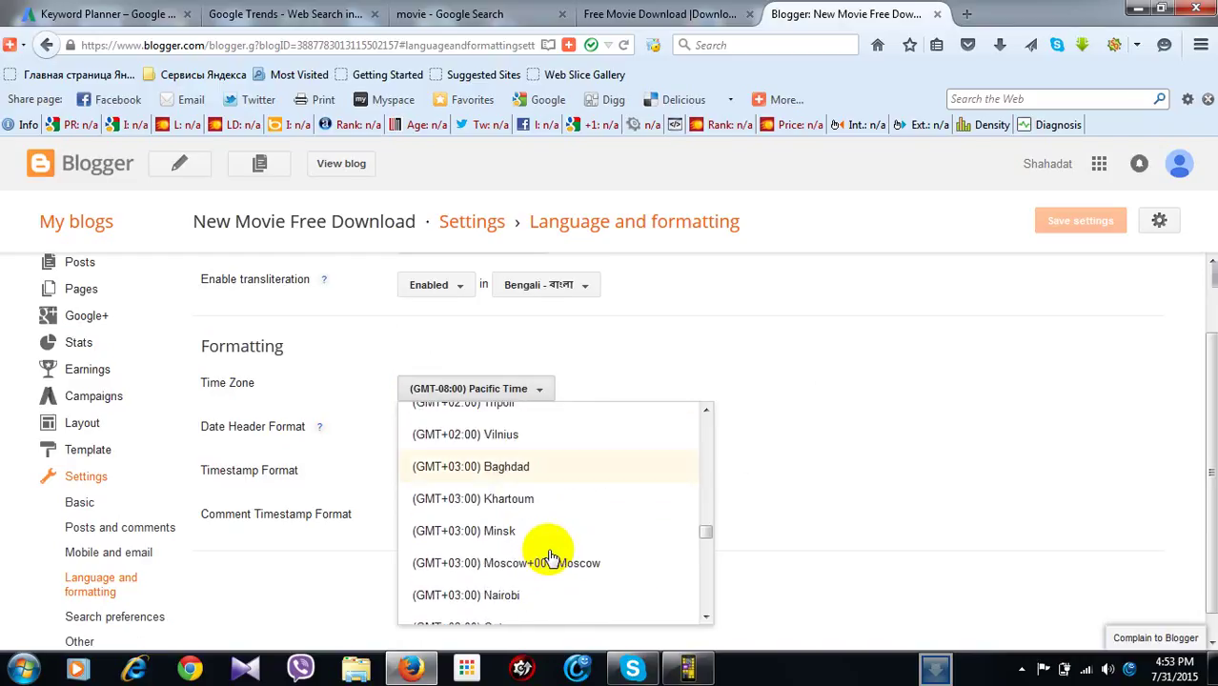
pyautogui.scroll(-3, 551, 557)
pyautogui.scroll(-2, 551, 557)
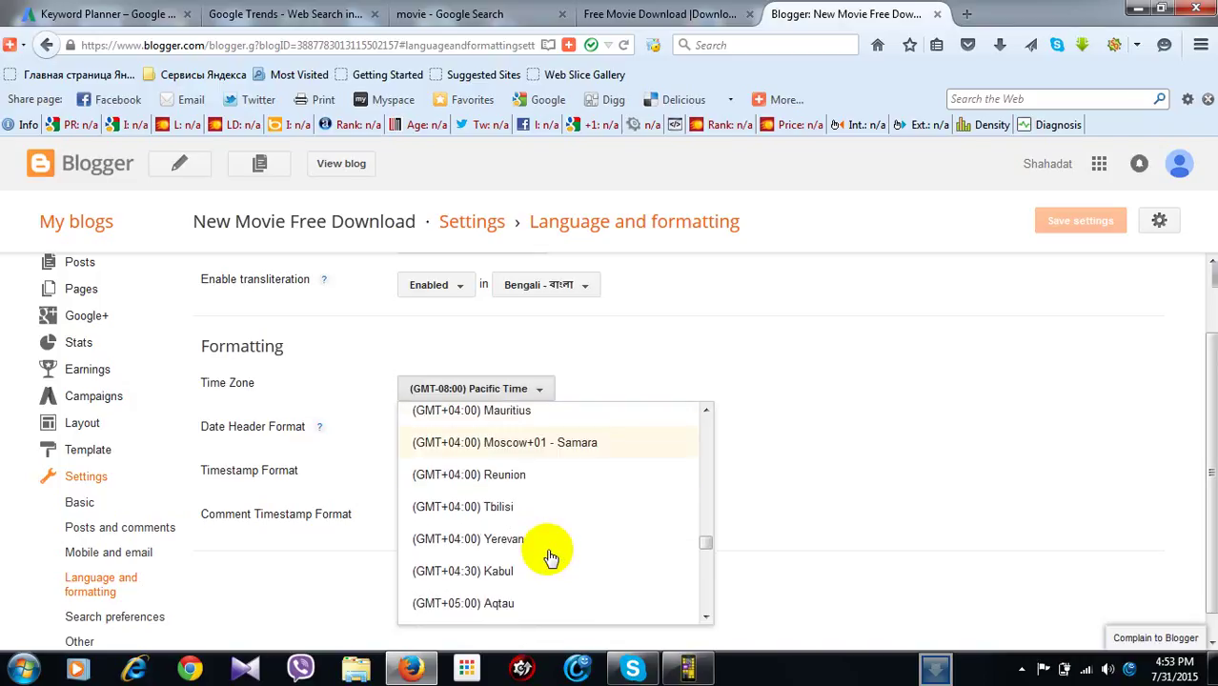
pyautogui.scroll(-3, 551, 556)
pyautogui.scroll(-3, 551, 557)
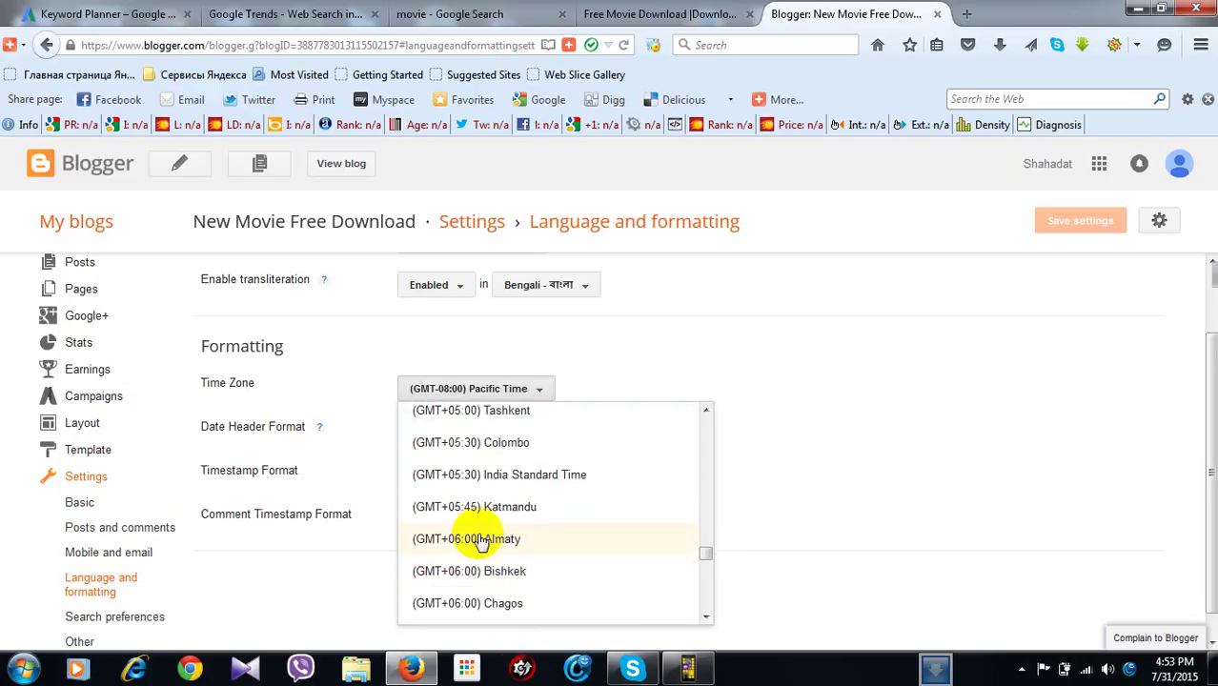
pyautogui.scroll(-1, 515, 597)
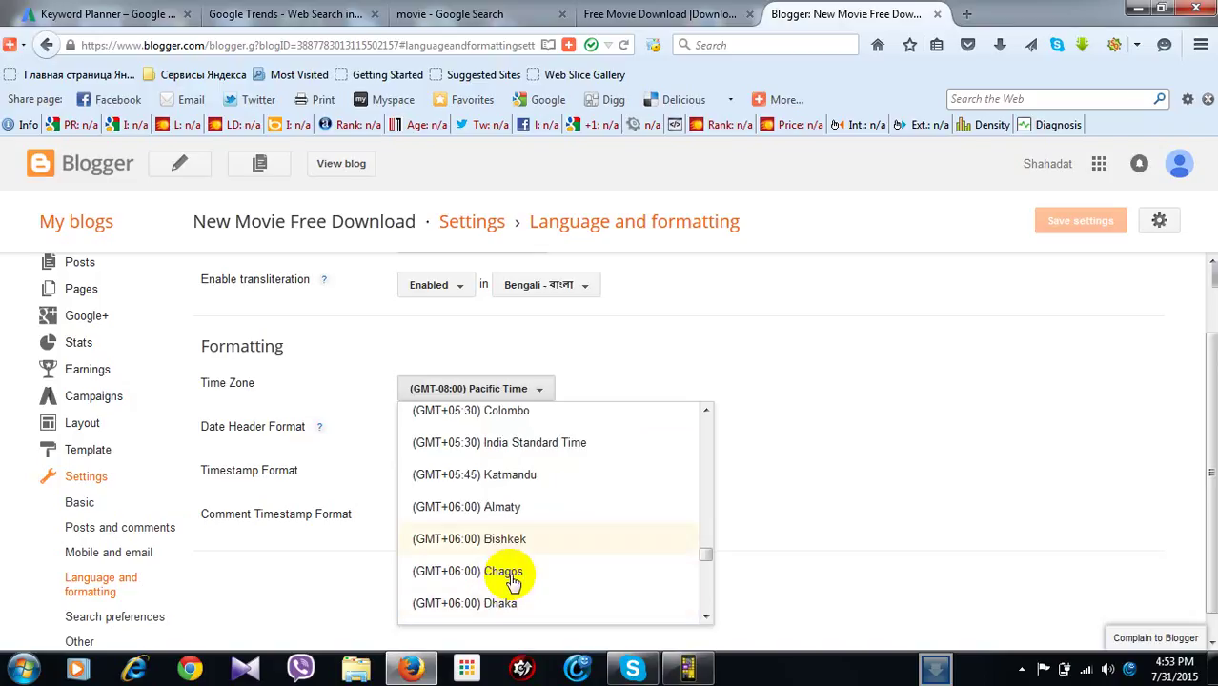
pyautogui.click(506, 595)
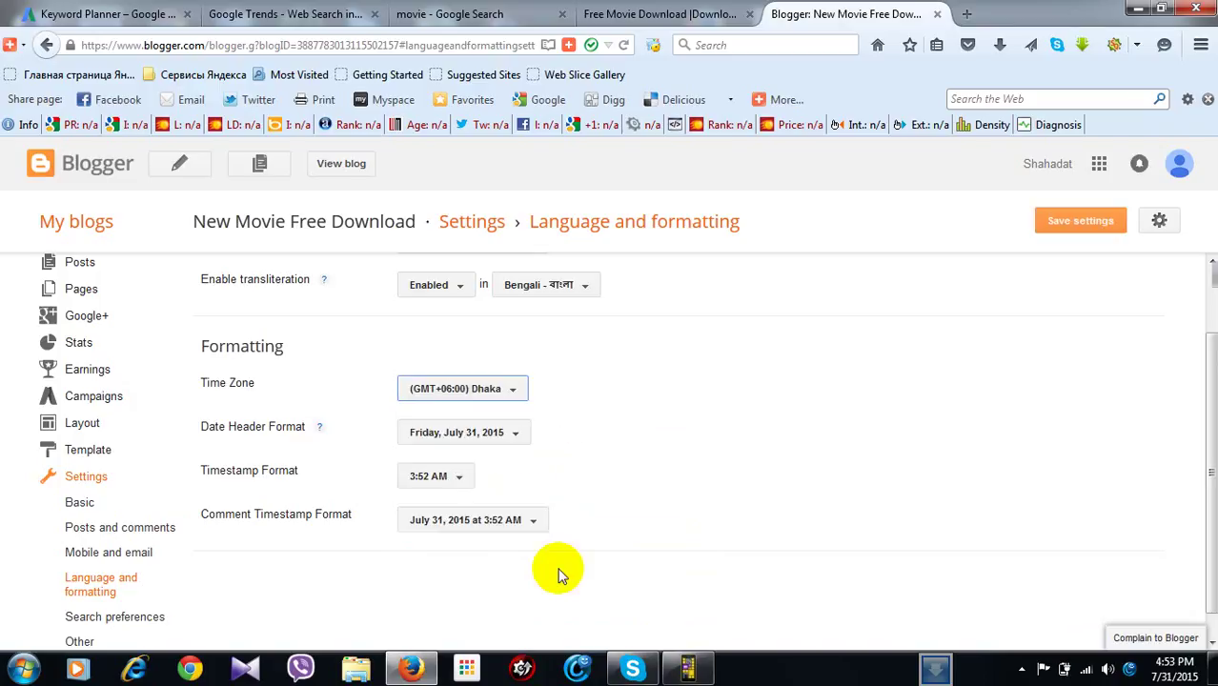
pyautogui.click(1081, 225)
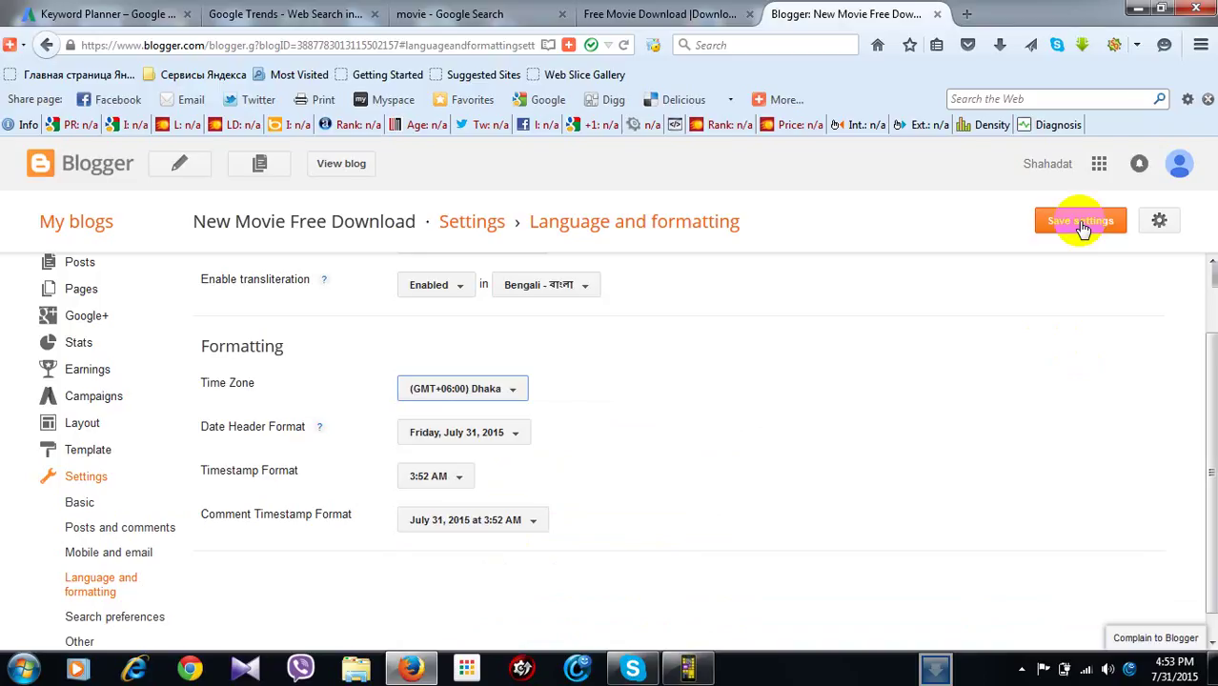
pyautogui.click(1082, 227)
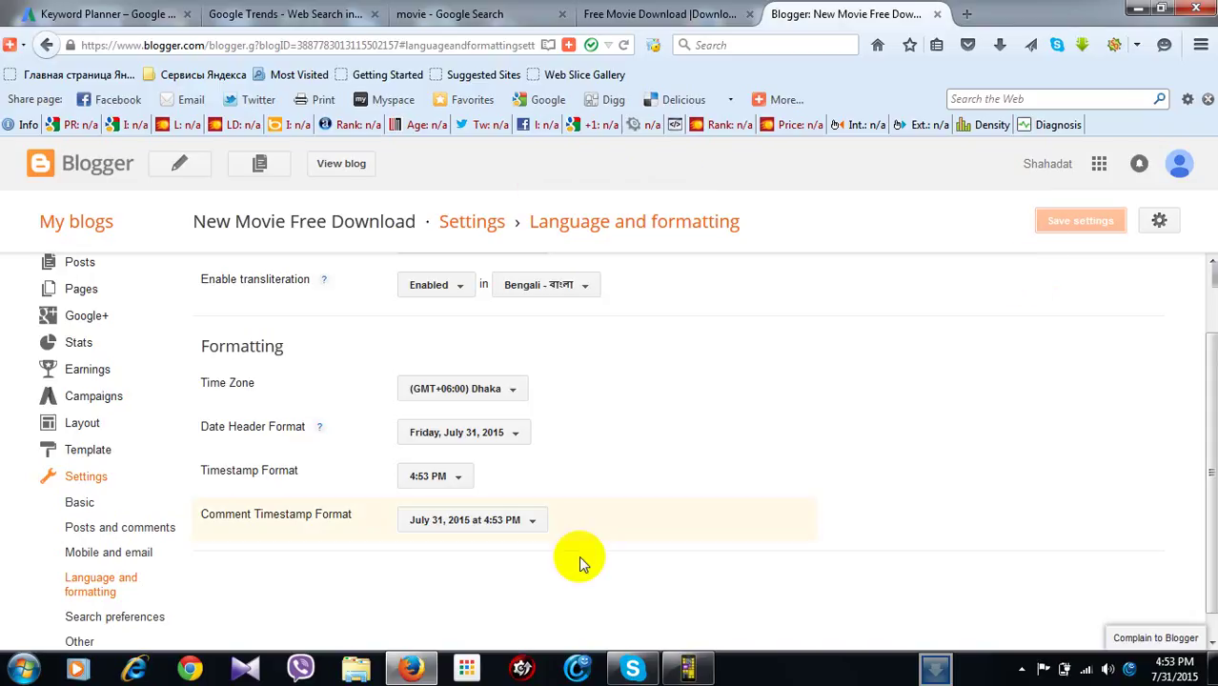
# - Open the blog's Search preferences and try enabling the meta tag search description, examining its empty text field and character limit
pyautogui.scroll(-1, 579, 562)
pyautogui.click(164, 595)
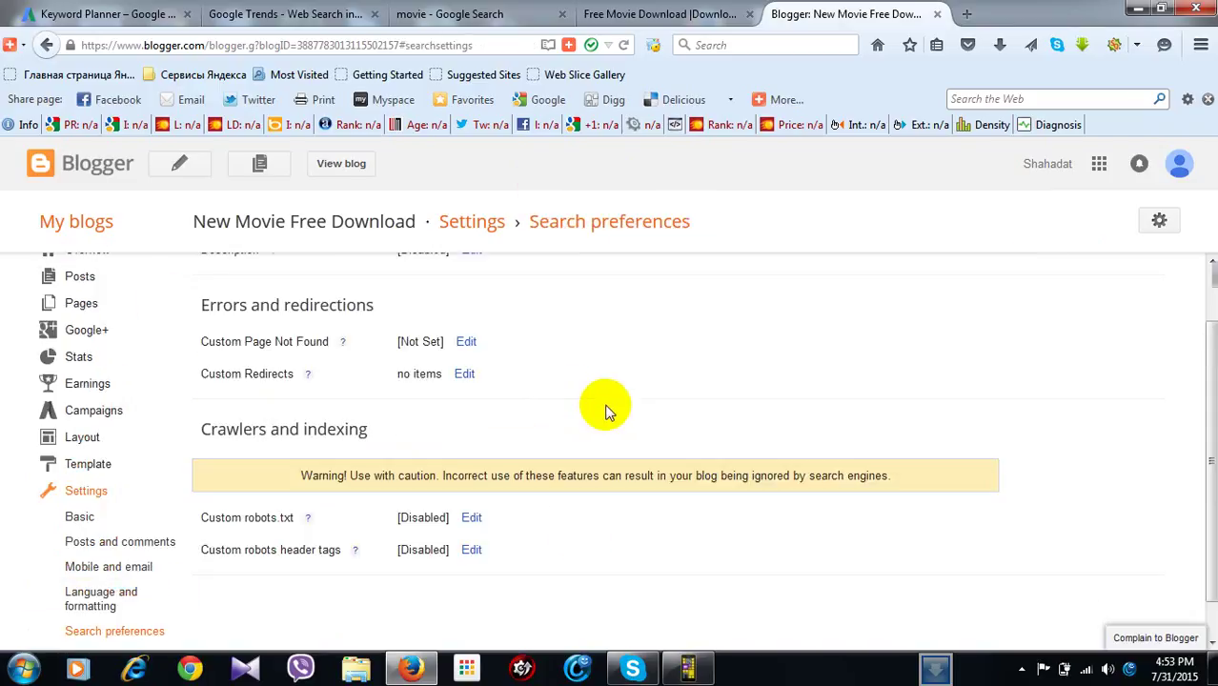
pyautogui.scroll(1, 429, 391)
pyautogui.scroll(1, 301, 446)
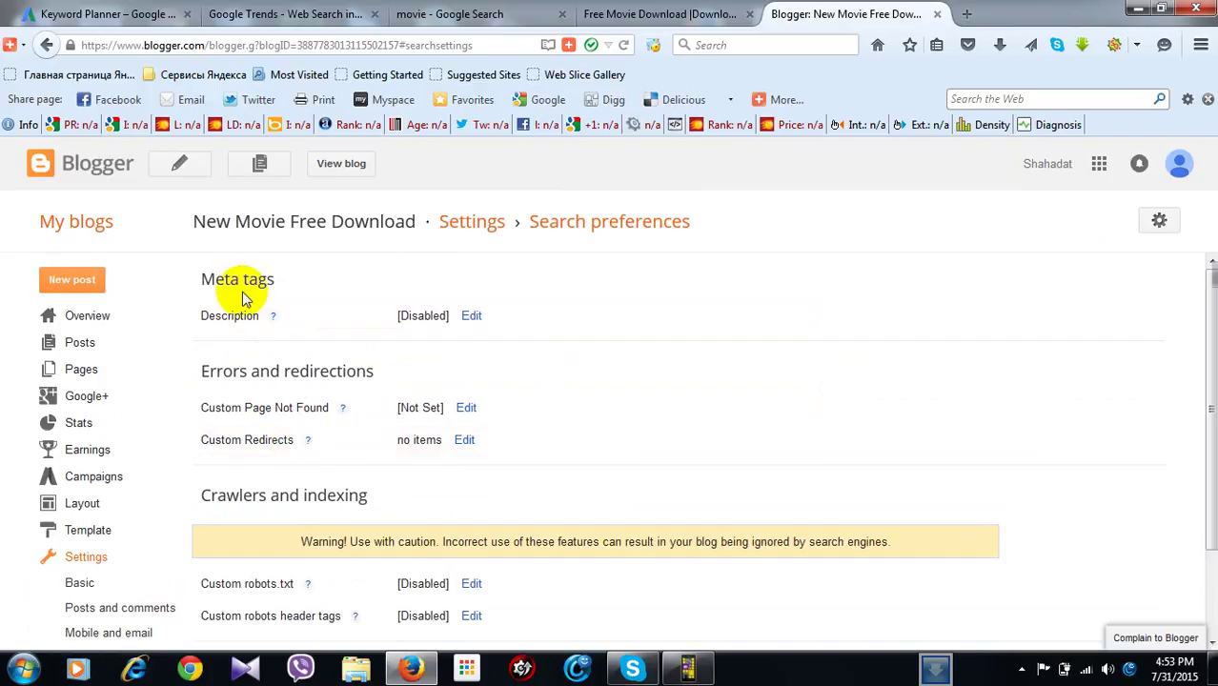
pyautogui.click(472, 317)
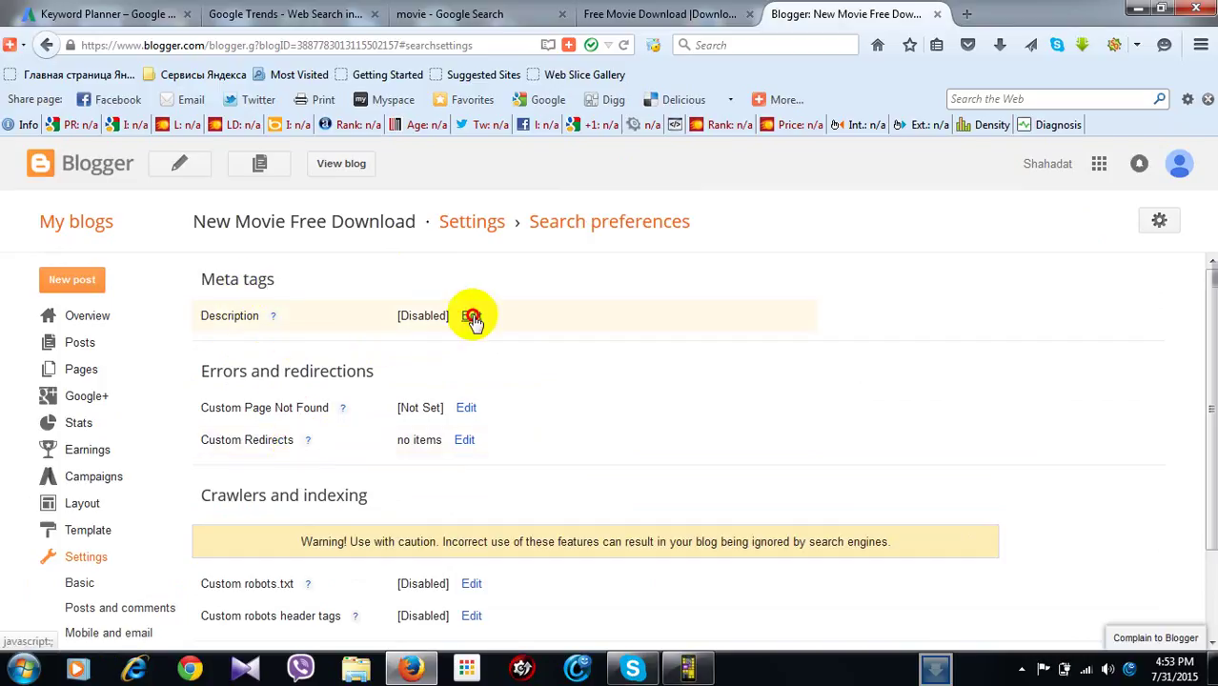
pyautogui.click(566, 318)
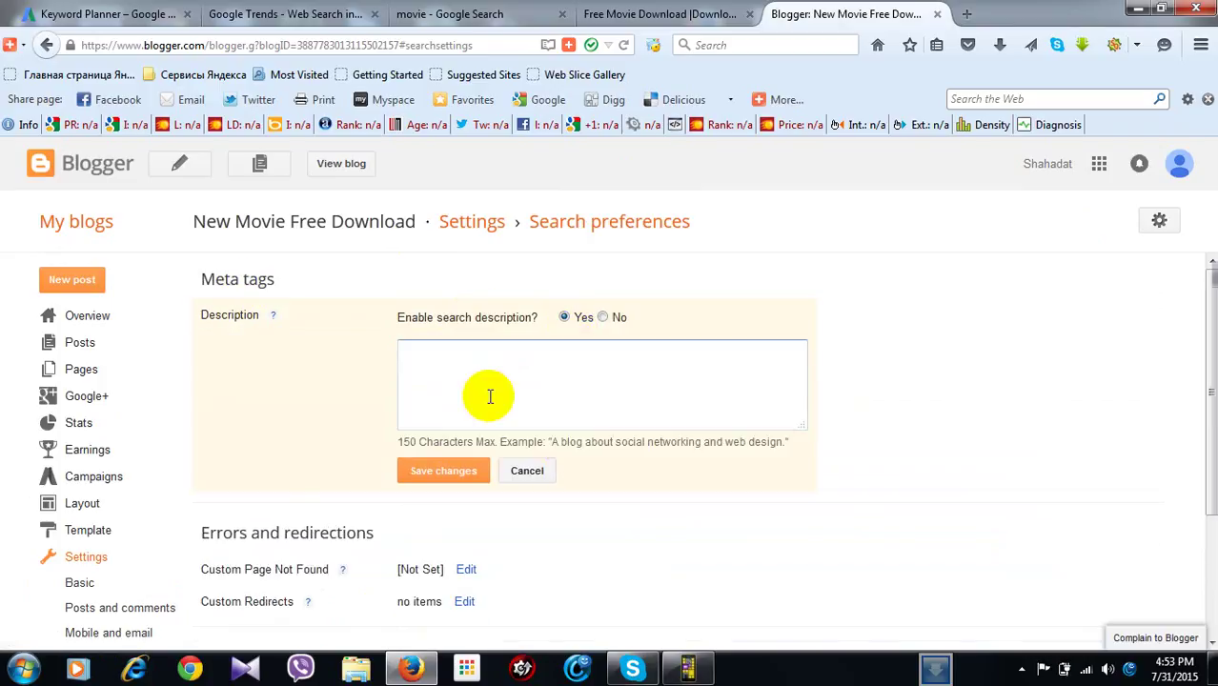
pyautogui.moveTo(418, 440); pyautogui.dragTo(389, 439)
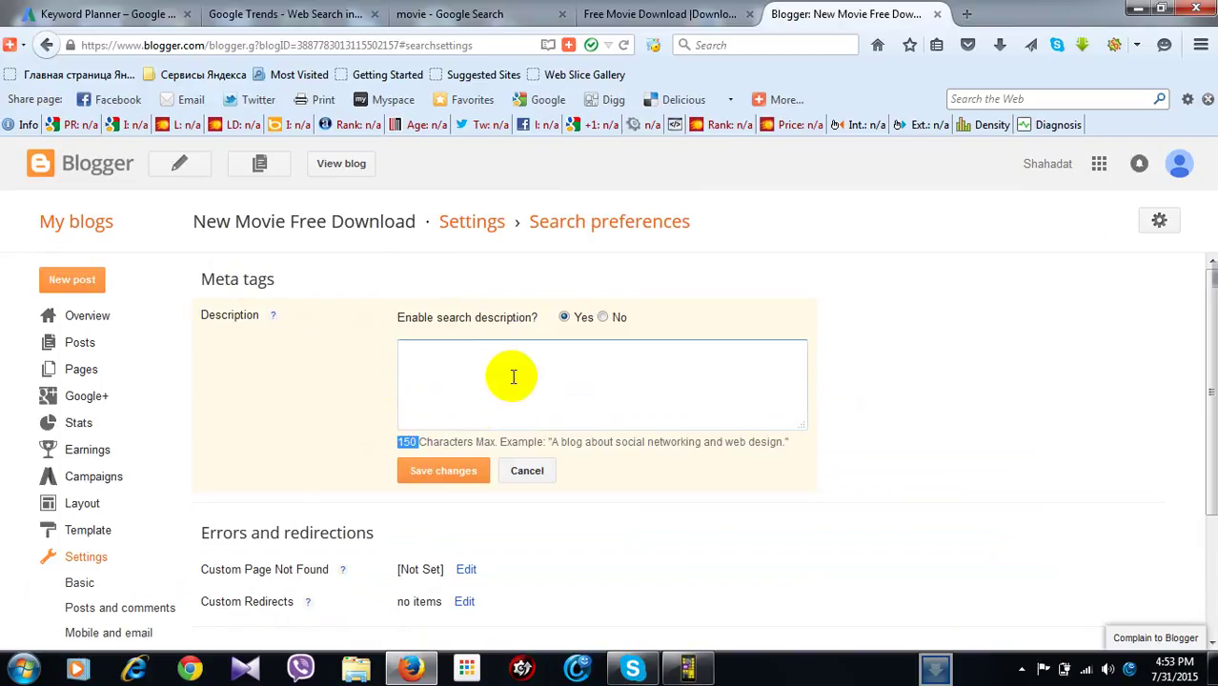
pyautogui.click(560, 393)
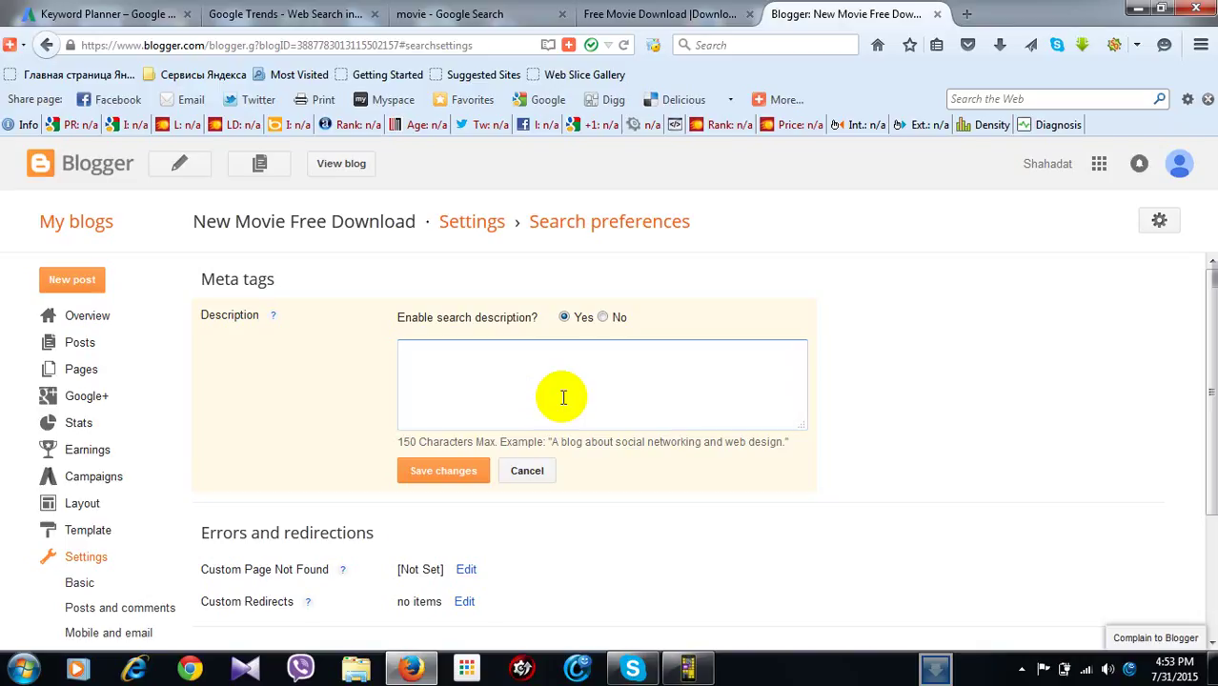
# - Open the Custom Page Not Found message for editing and examine its empty text field and character limit
pyautogui.scroll(-2, 501, 525)
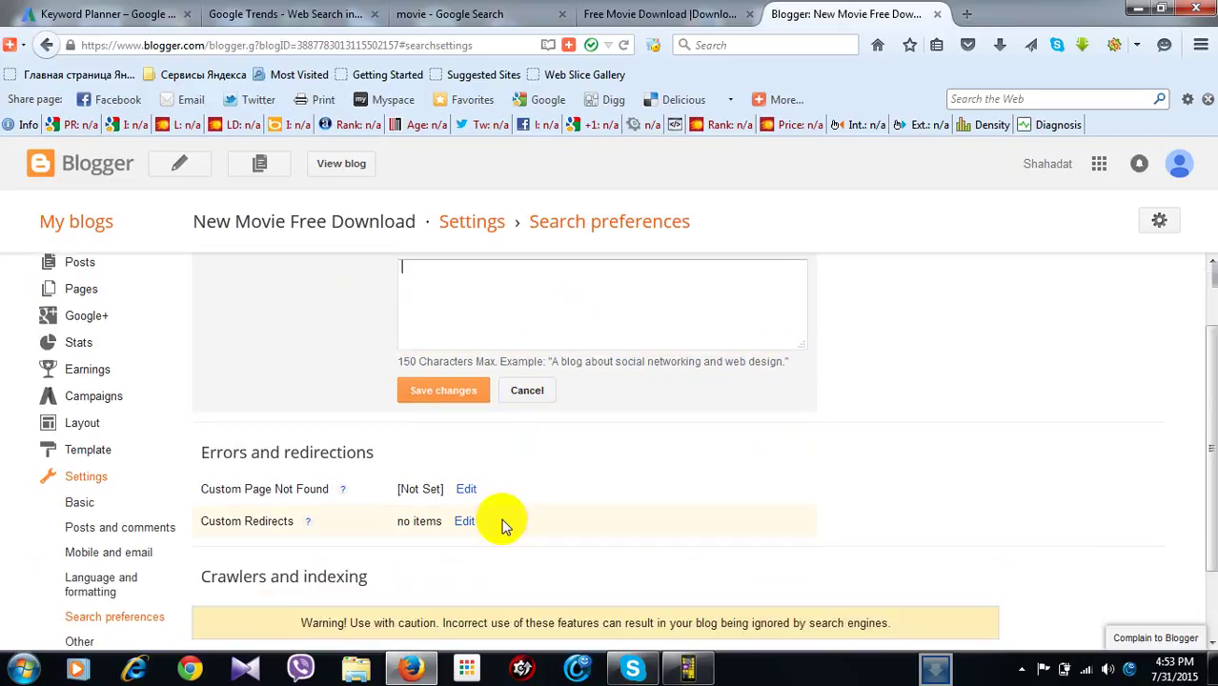
pyautogui.scroll(-2, 300, 462)
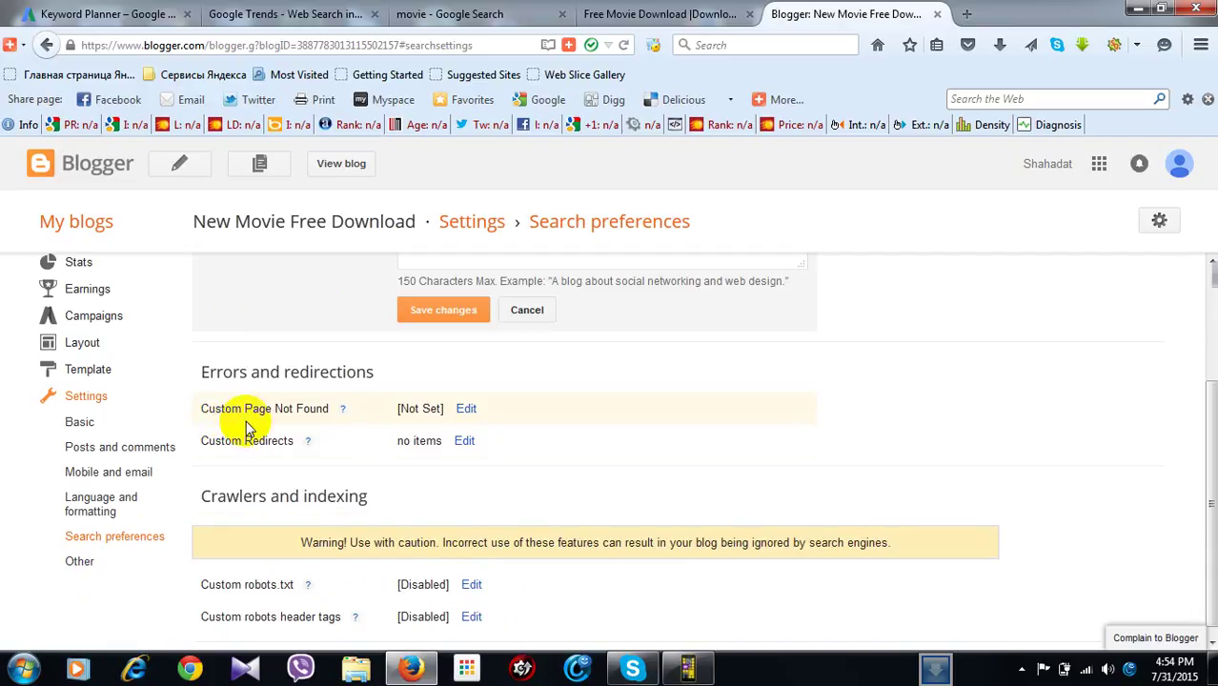
pyautogui.click(458, 409)
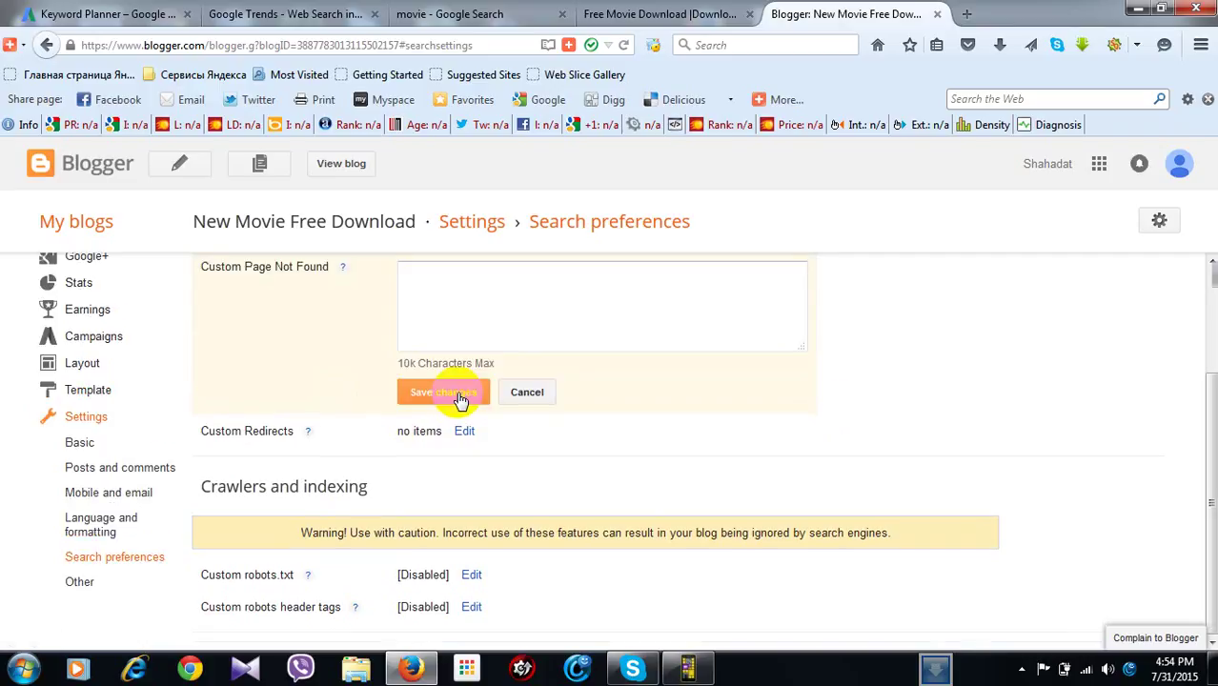
pyautogui.scroll(1, 458, 356)
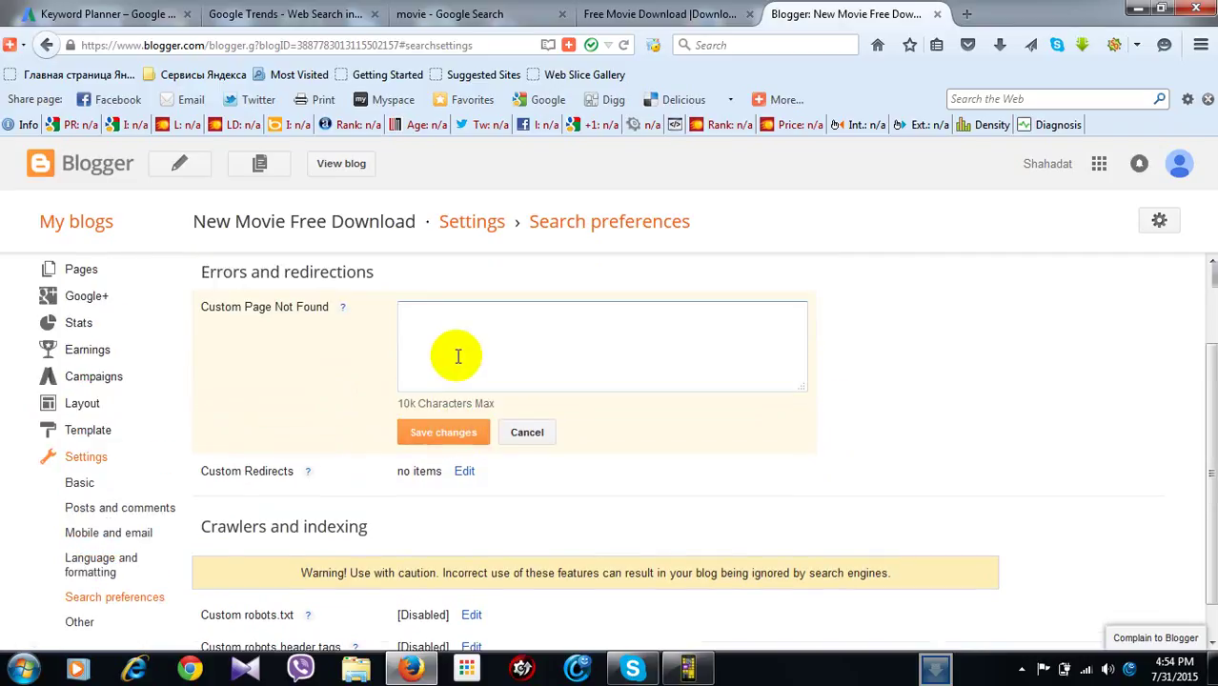
pyautogui.click(456, 357)
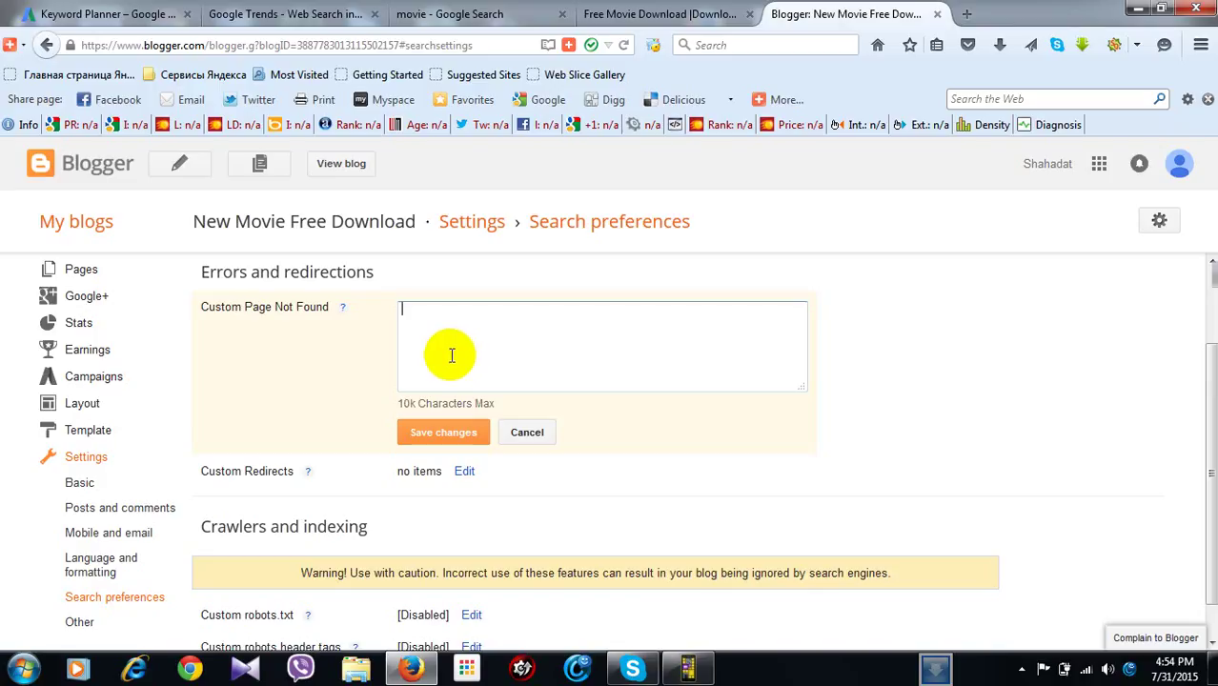
pyautogui.click(453, 339)
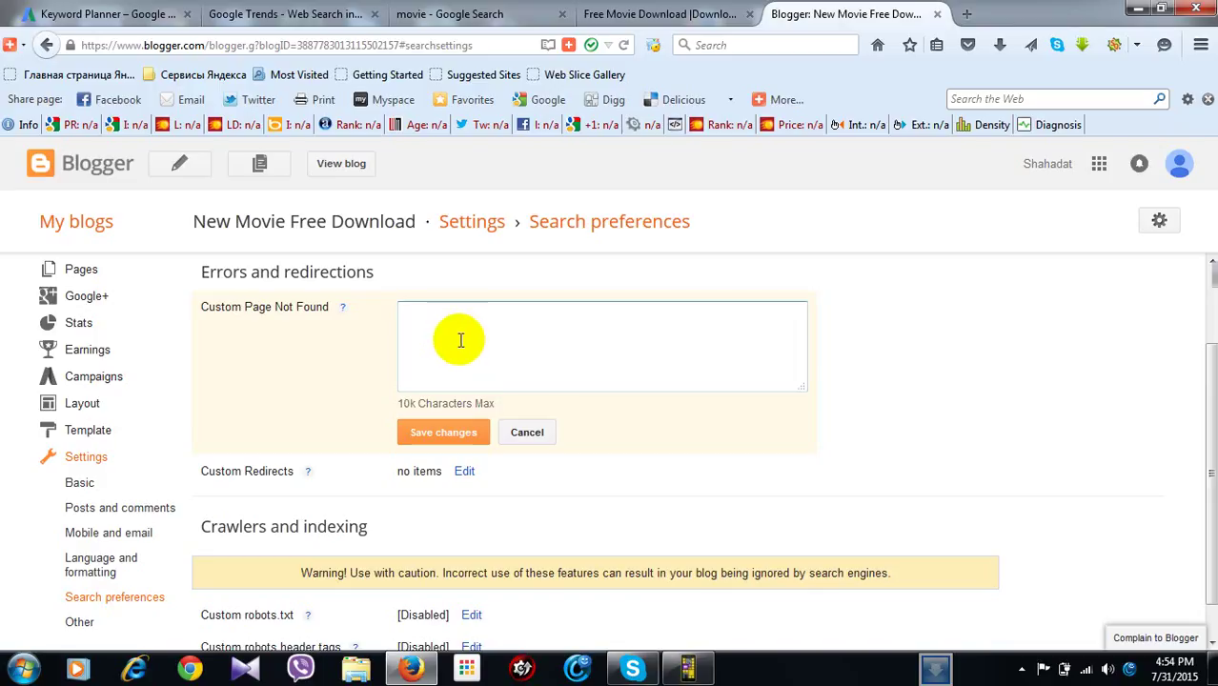
pyautogui.click(408, 405)
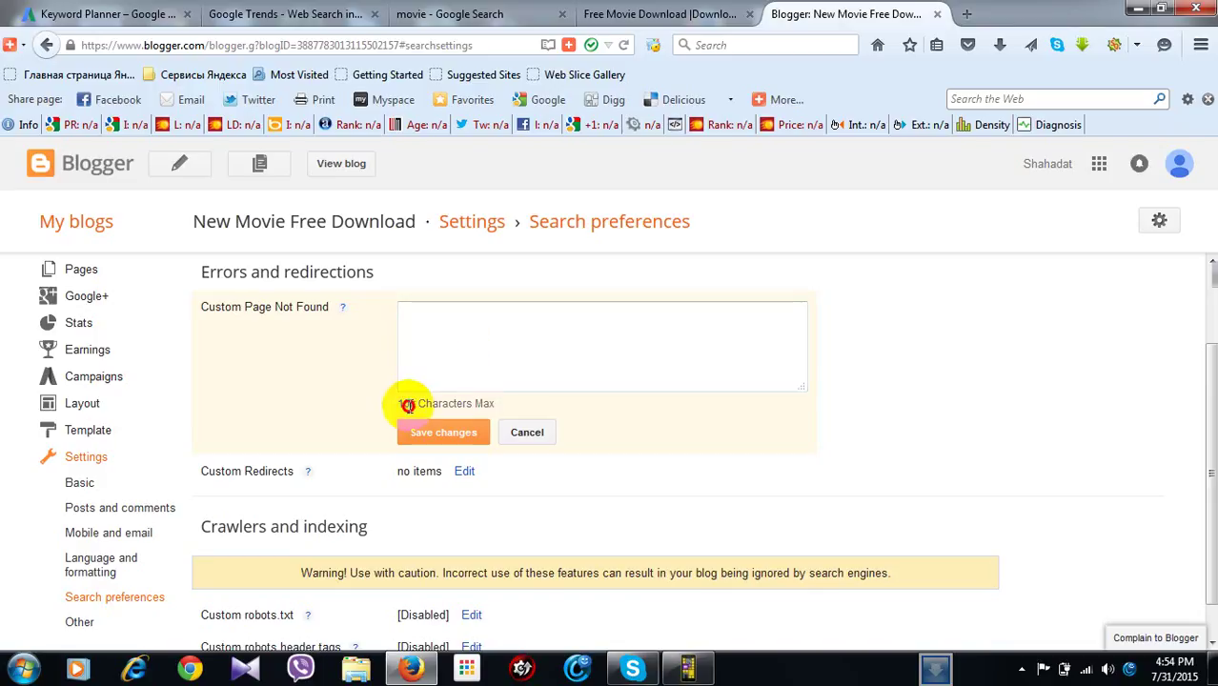
pyautogui.moveTo(408, 405); pyautogui.dragTo(426, 410)
pyautogui.click(416, 327)
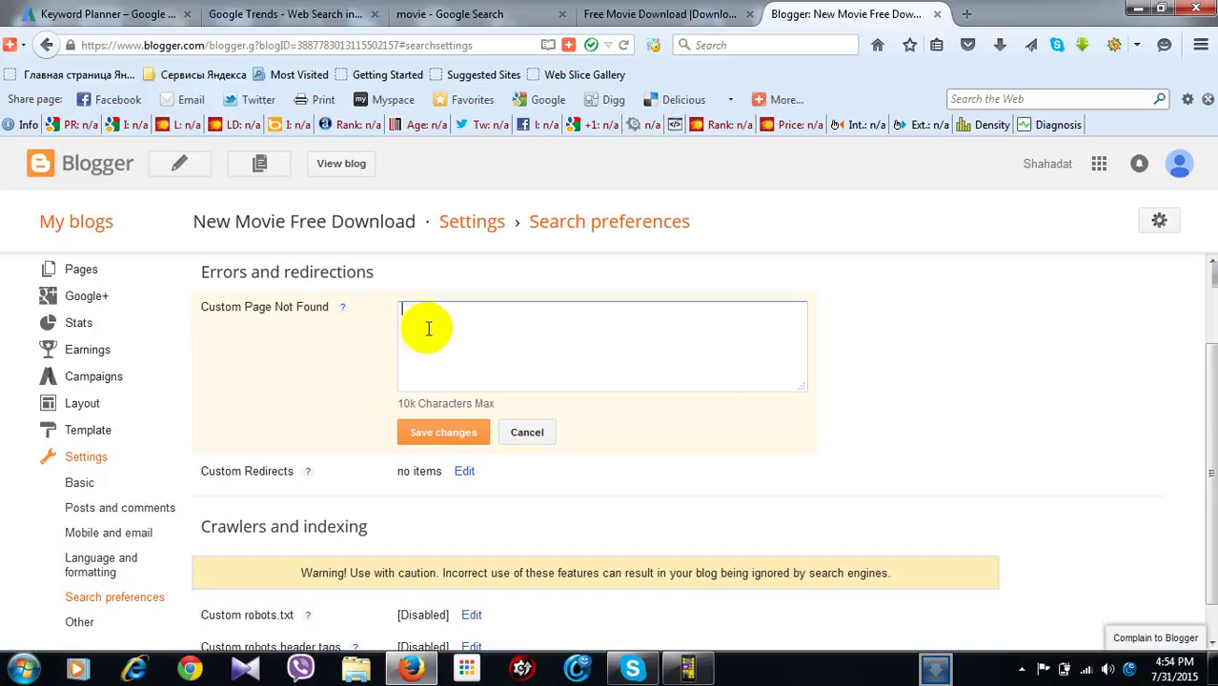
pyautogui.scroll(-1, 519, 402)
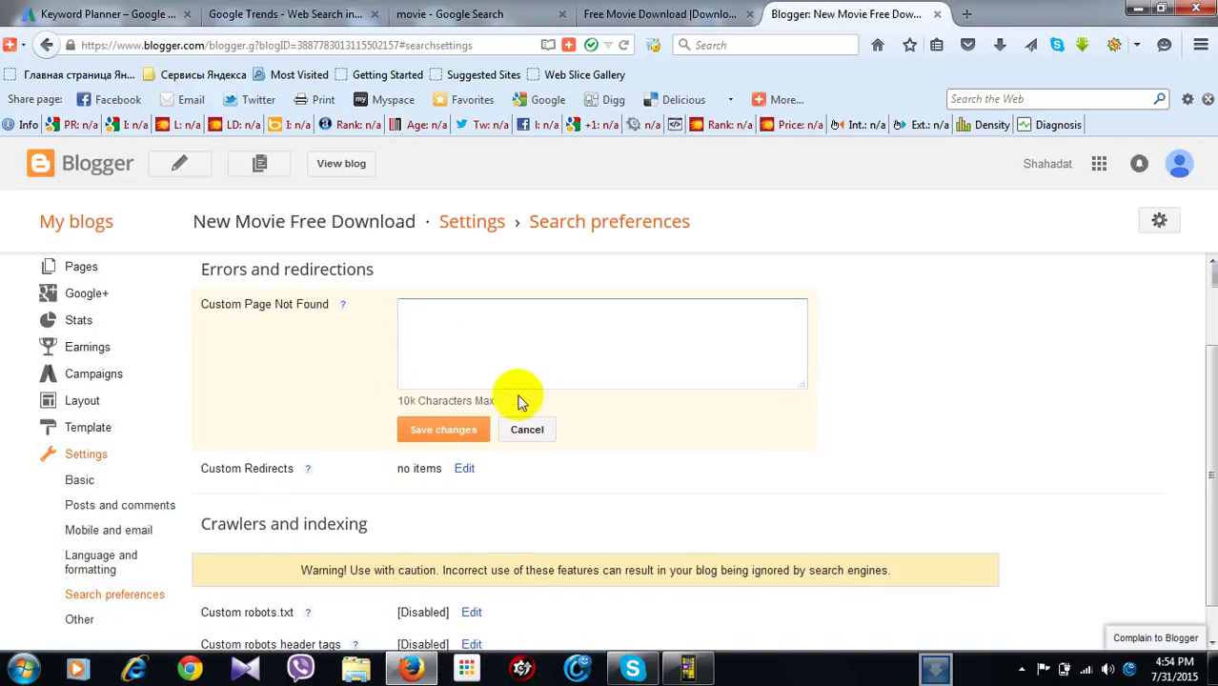
pyautogui.scroll(-1, 553, 448)
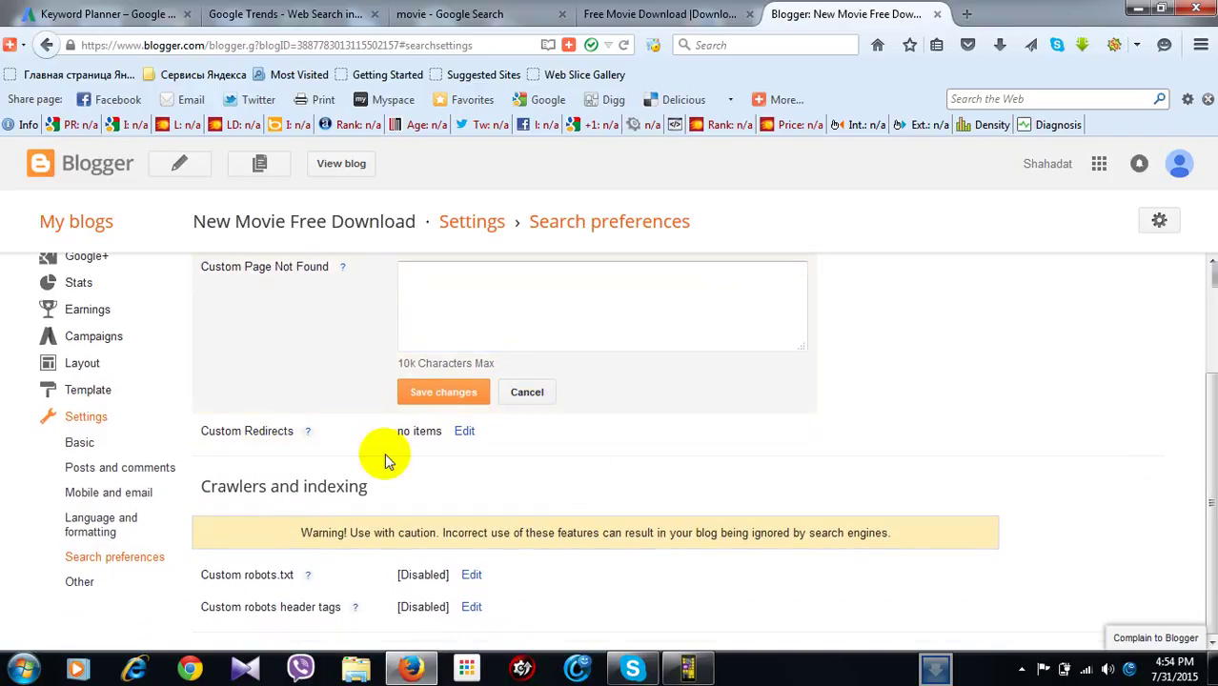
# - Open the Custom Redirects for editing, look over the From, To and Permanent fields, and cancel without adding a redirect
pyautogui.click(464, 434)
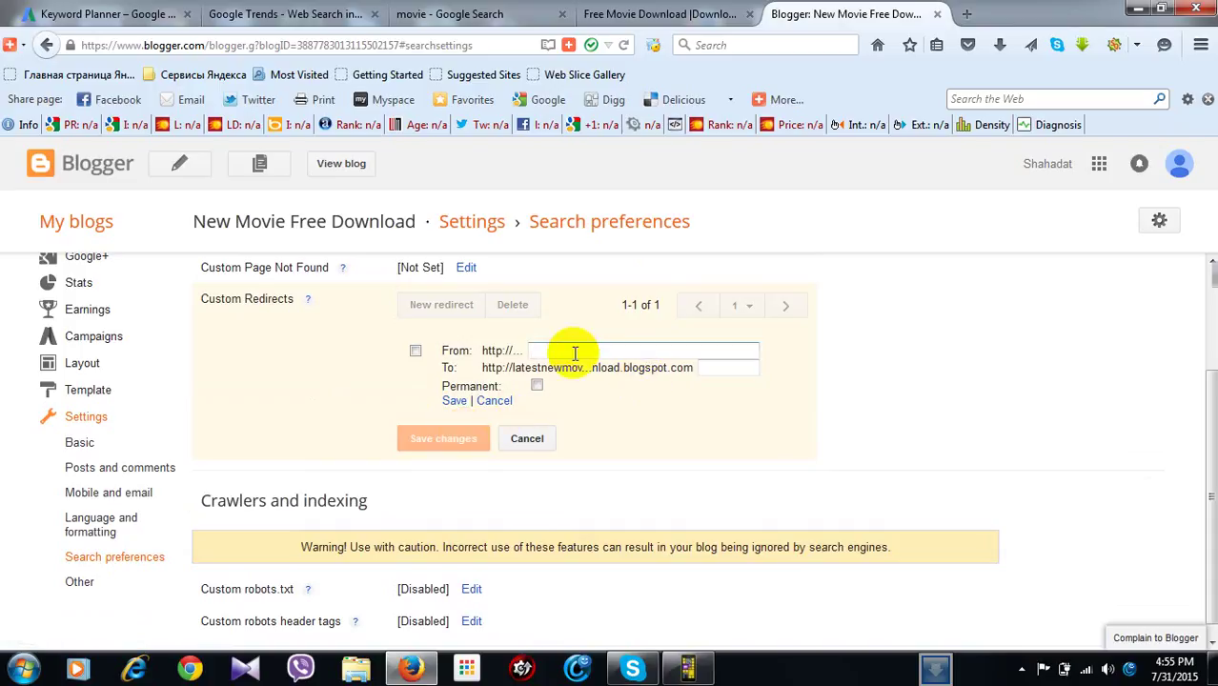
pyautogui.click(416, 352)
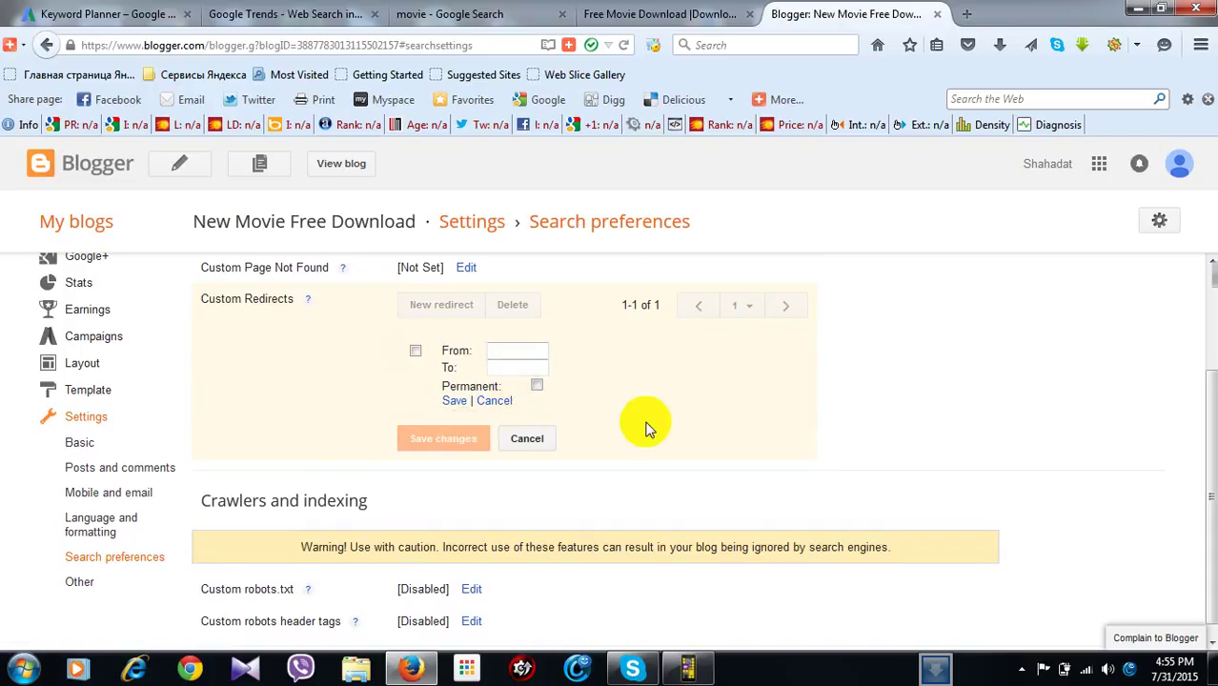
pyautogui.click(545, 440)
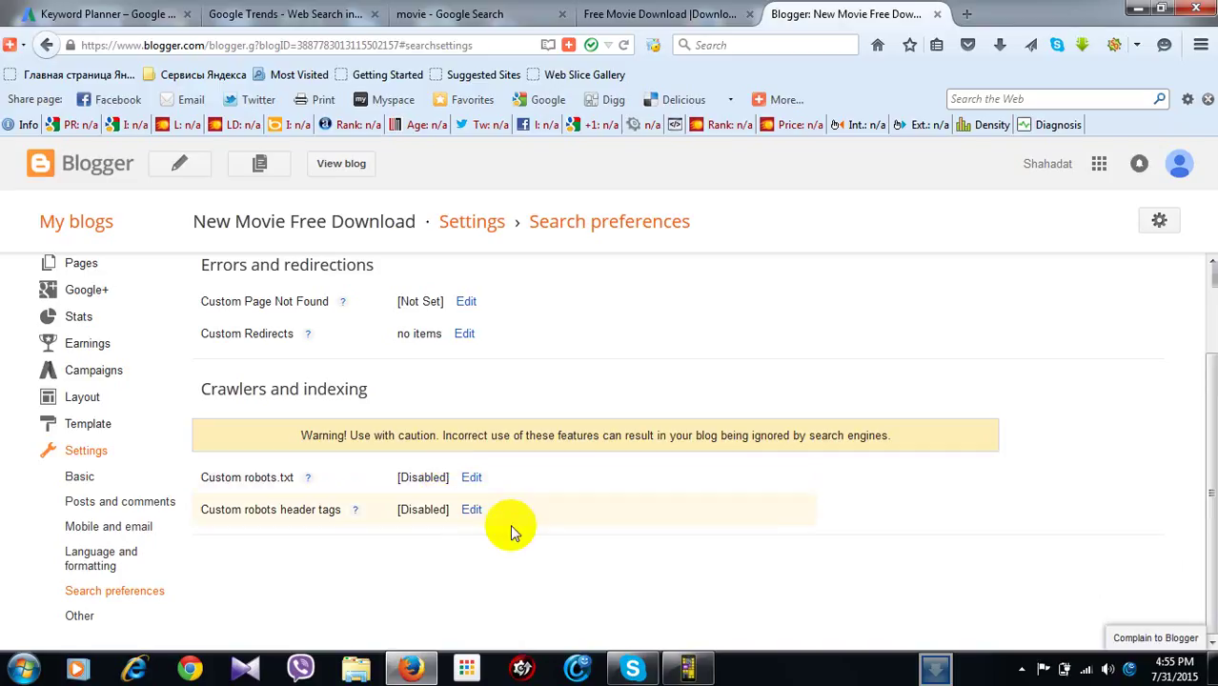
# - Look over the meta tag, redirection and crawler sections of the Search preferences once more, and minimize the browser to the desktop
pyautogui.scroll(1, 512, 531)
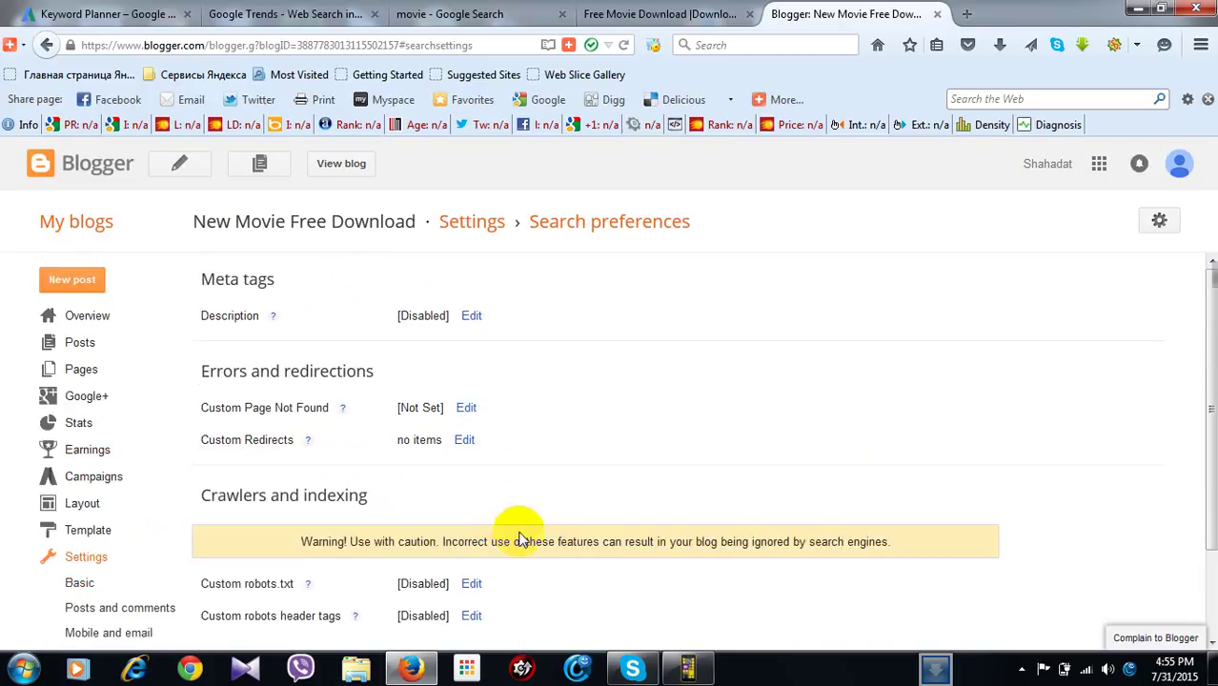
pyautogui.scroll(-1, 519, 538)
pyautogui.scroll(1, 202, 438)
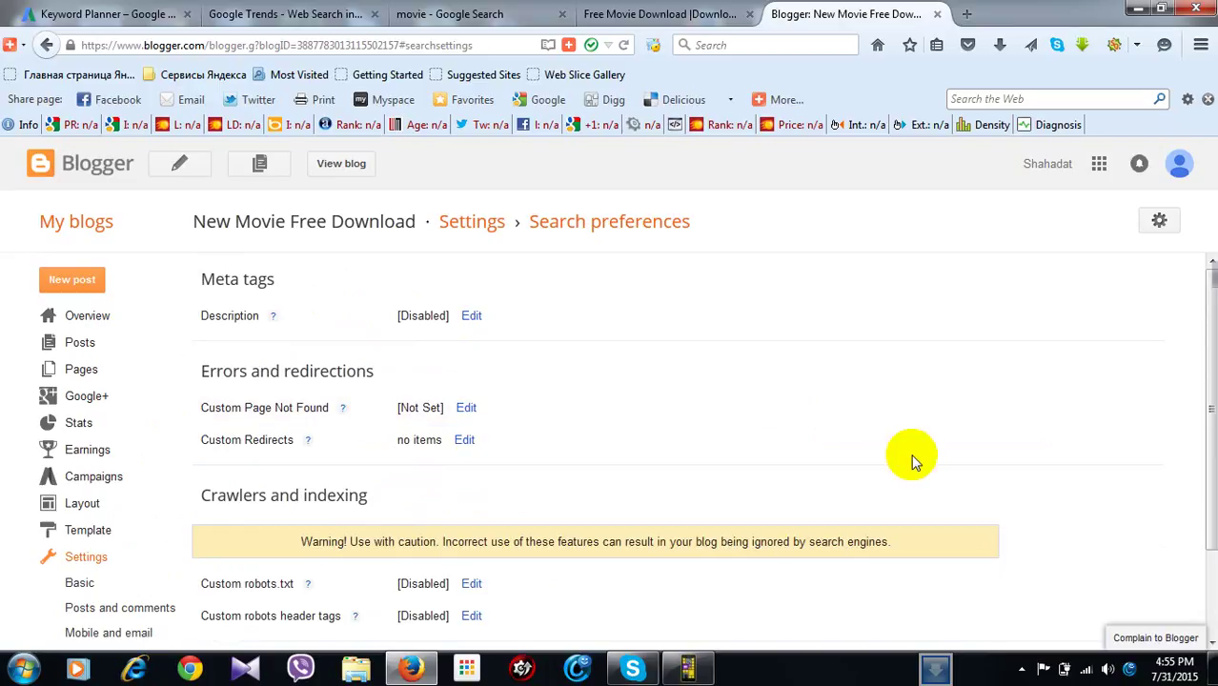
pyautogui.click(1023, 671)
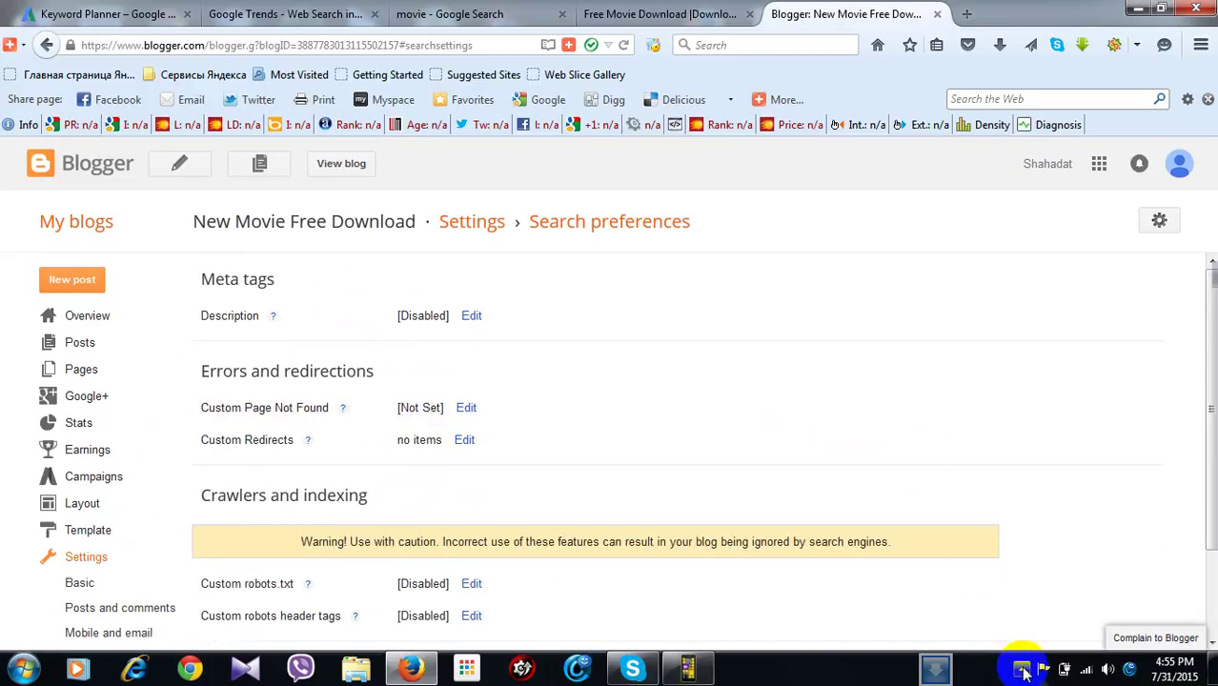
pyautogui.click(1136, 10)
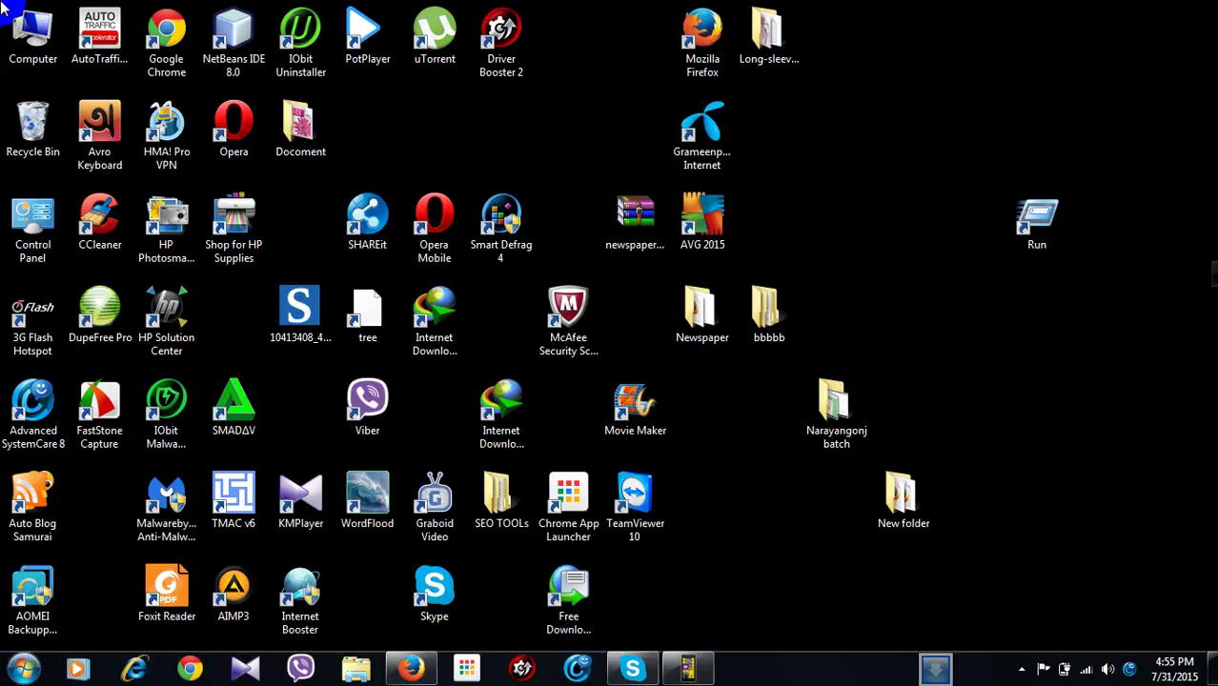
# - Switch to Windows Explorer and create a new folder named Rangpur on the My Ducoment (G:) drive
pyautogui.doubleClick(32, 33)
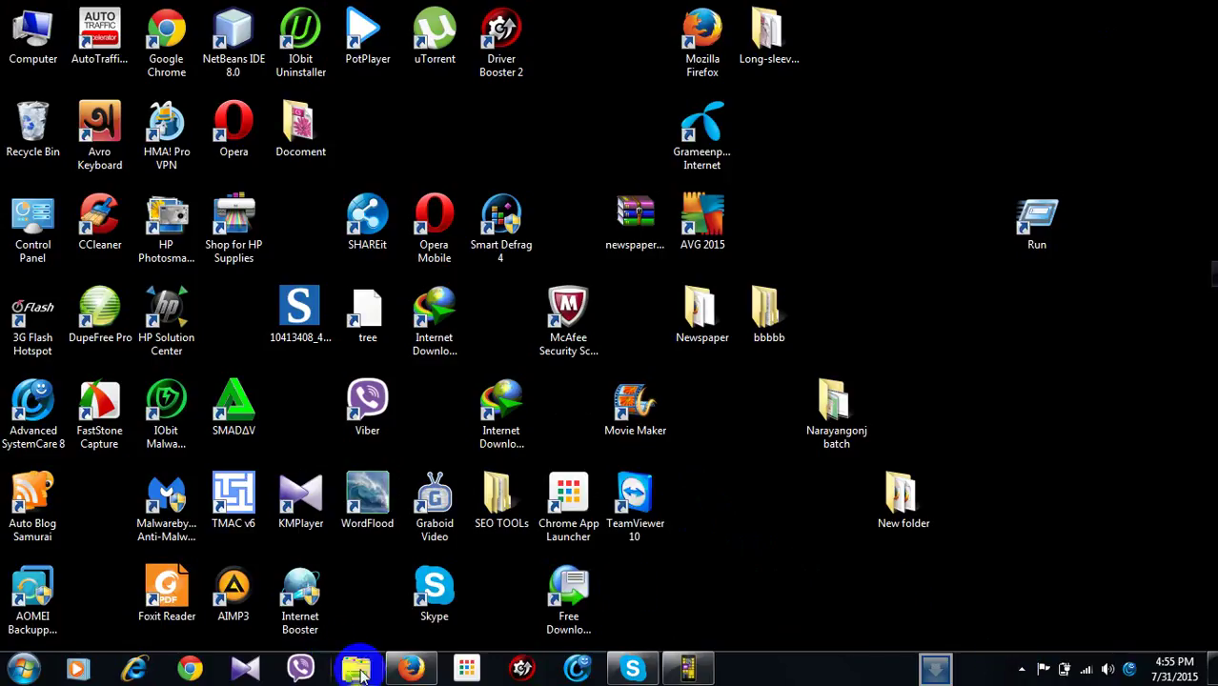
pyautogui.click(356, 670)
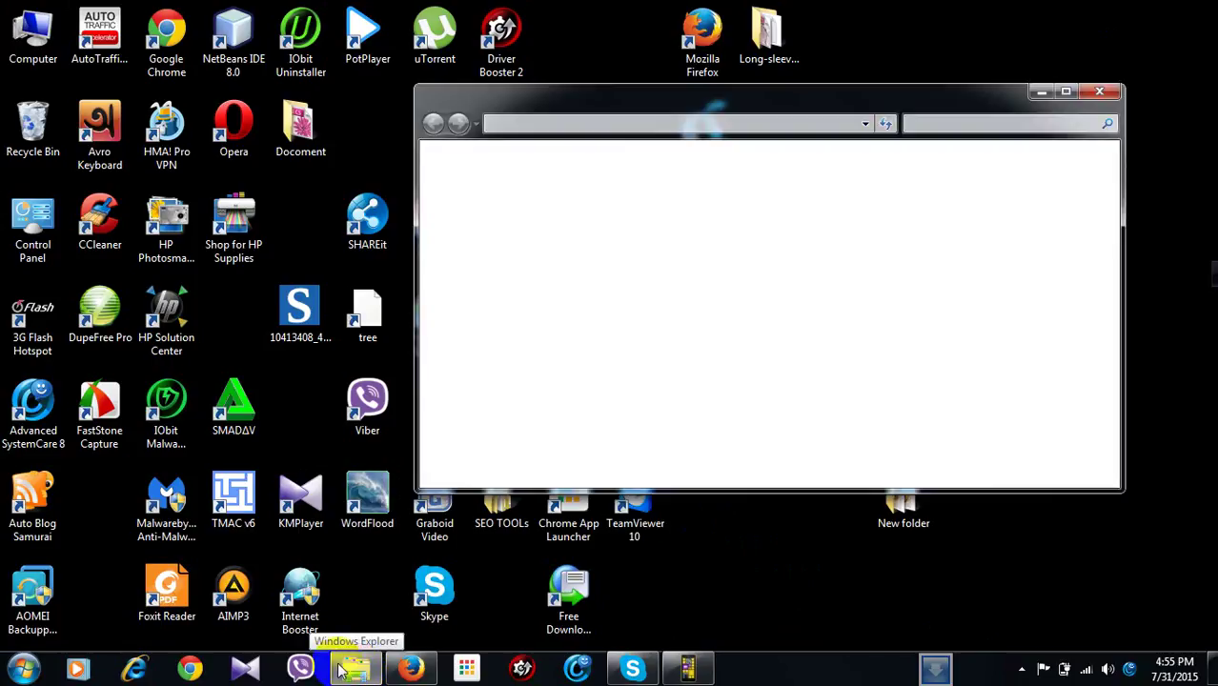
pyautogui.moveTo(340, 670)
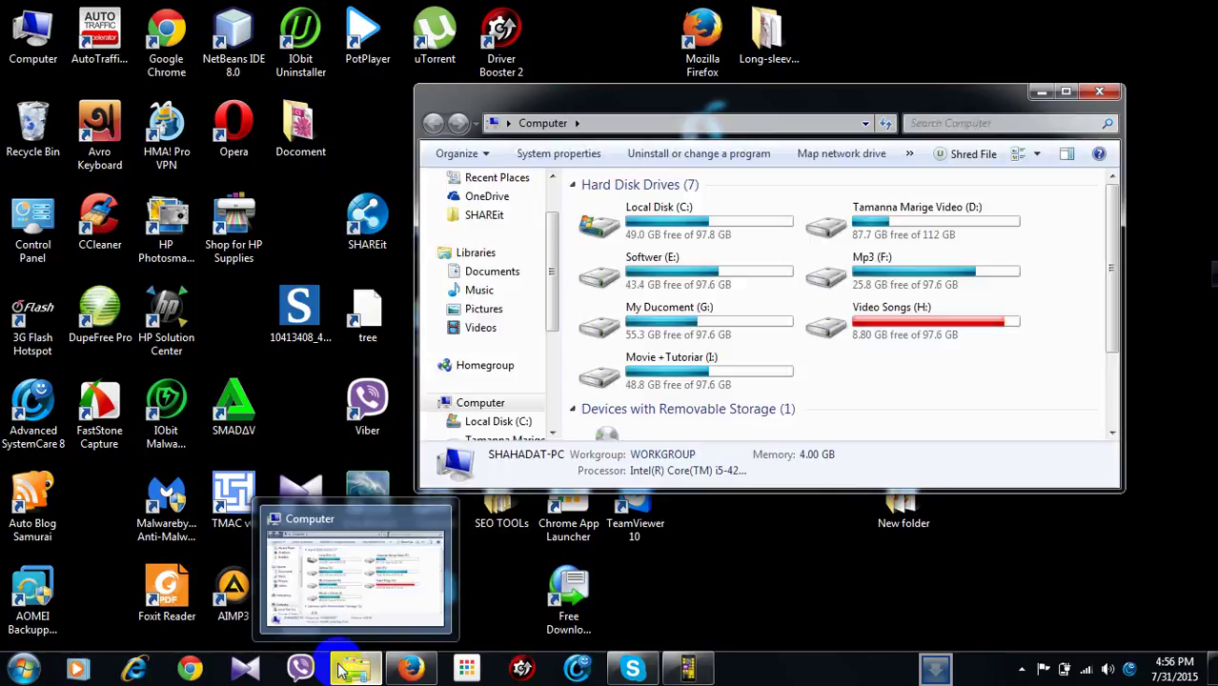
pyautogui.click(613, 326)
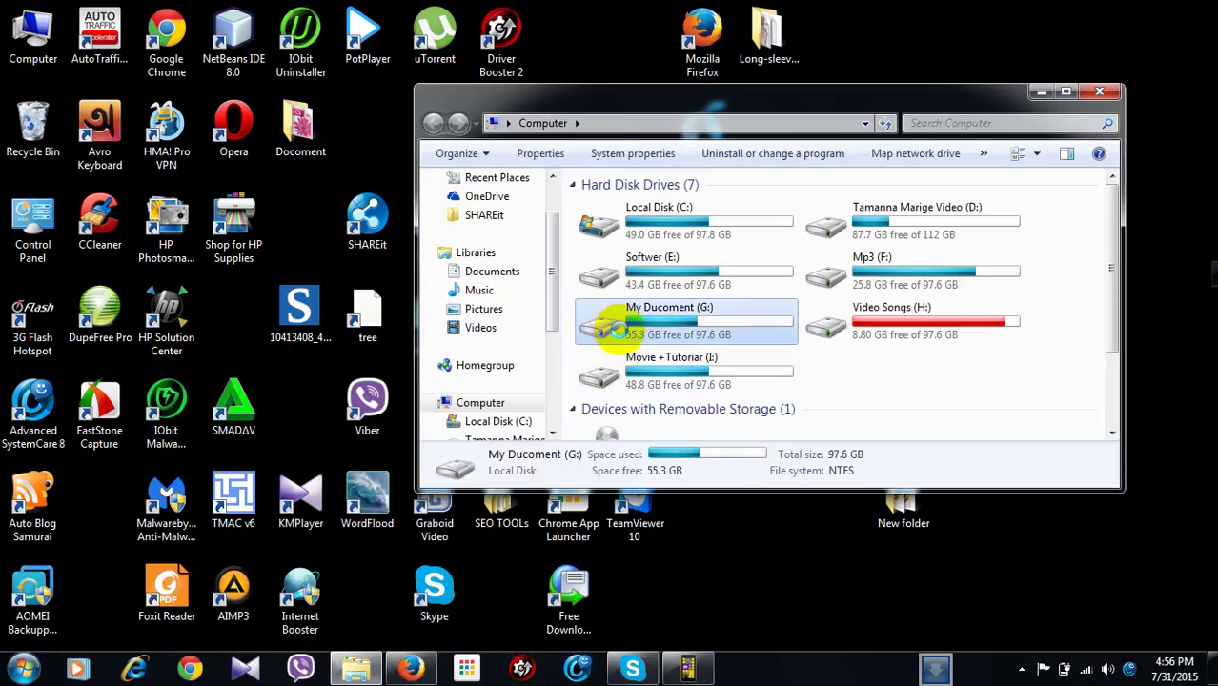
pyautogui.doubleClick(632, 341)
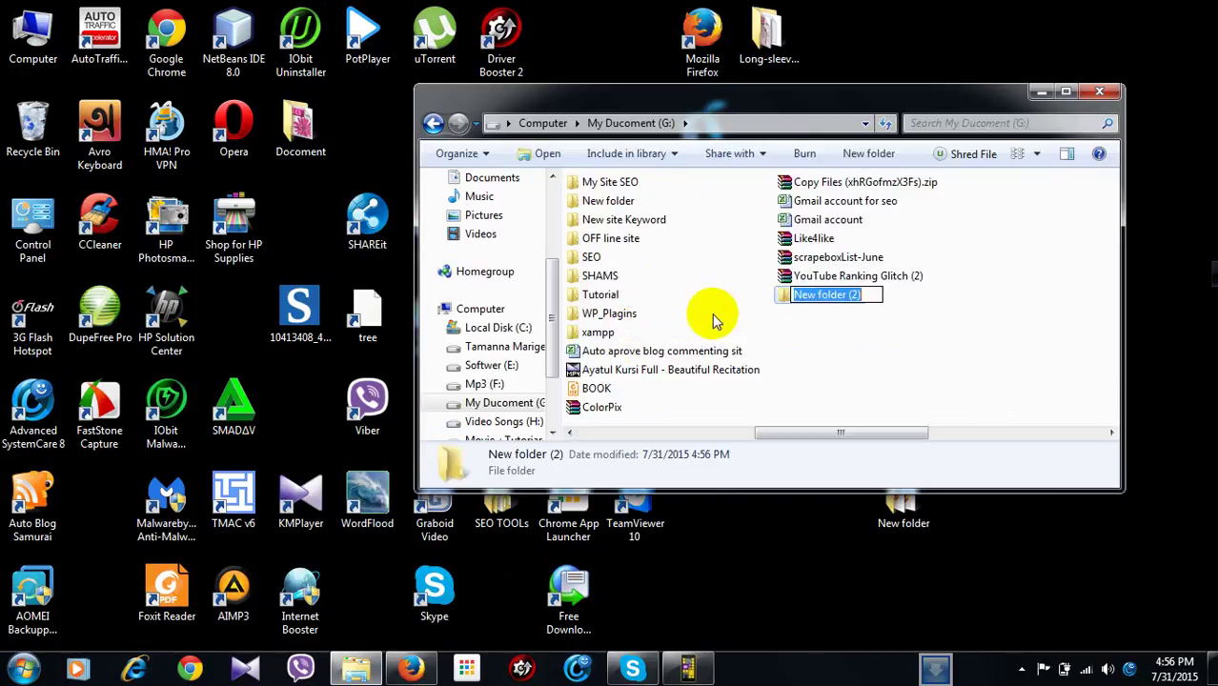
pyautogui.write('Rang')
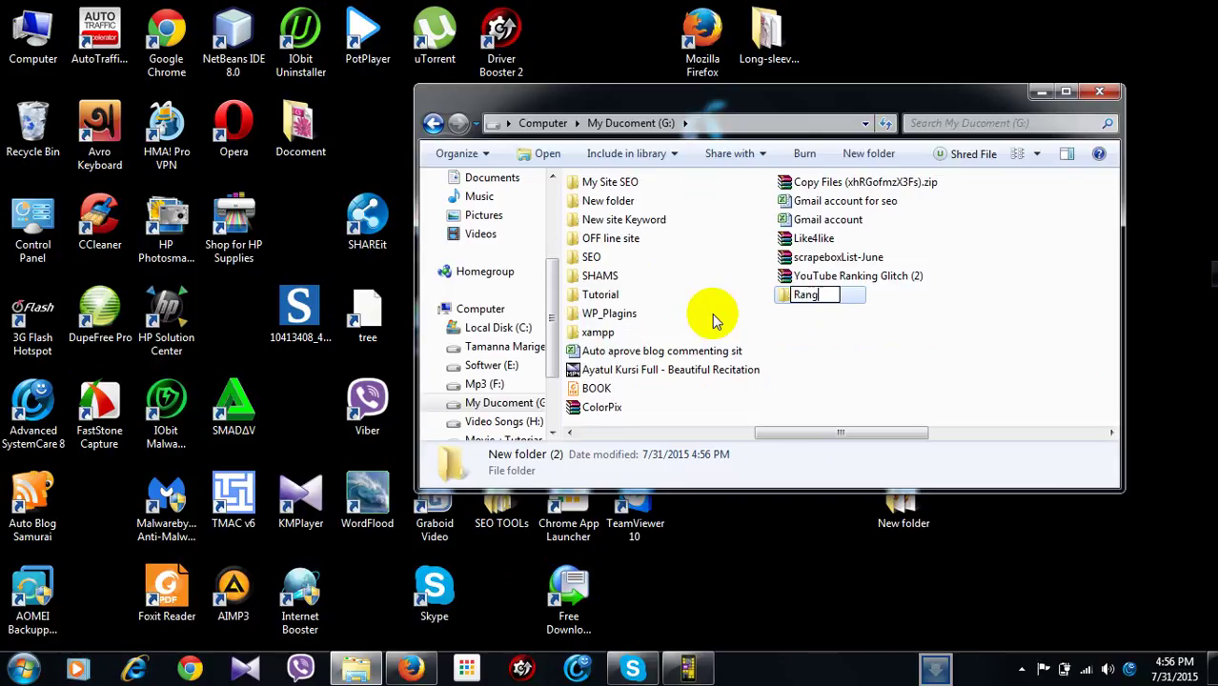
pyautogui.write('pur')
pyautogui.click(893, 384)
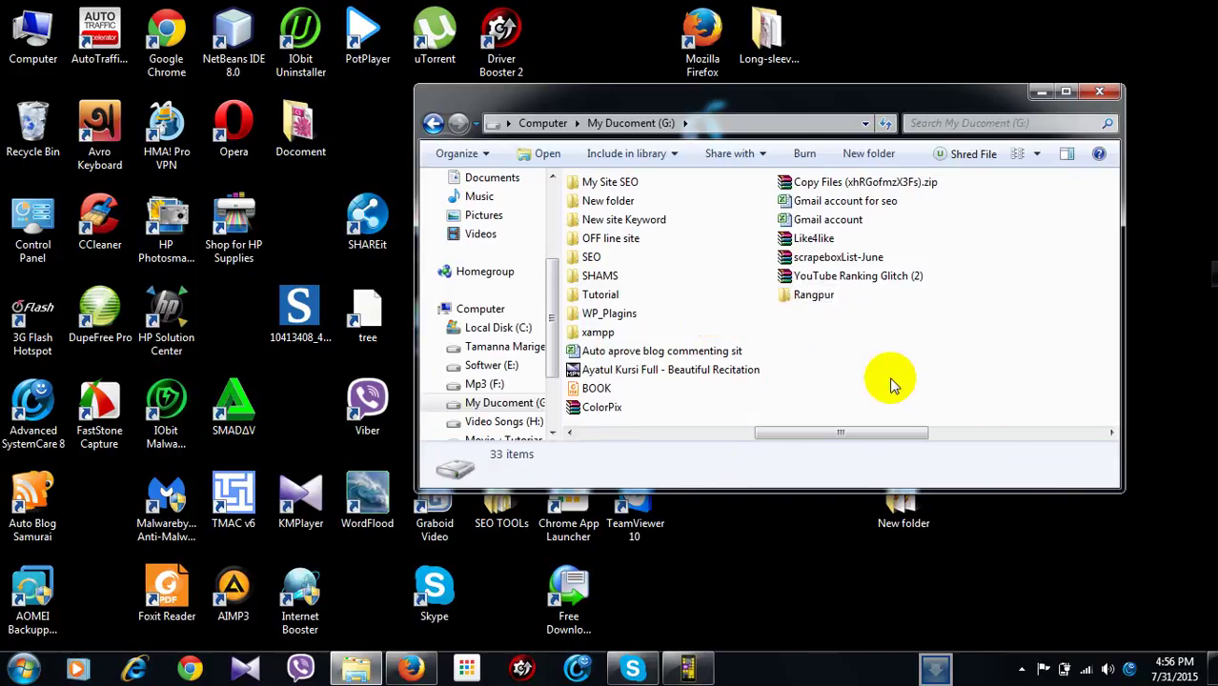